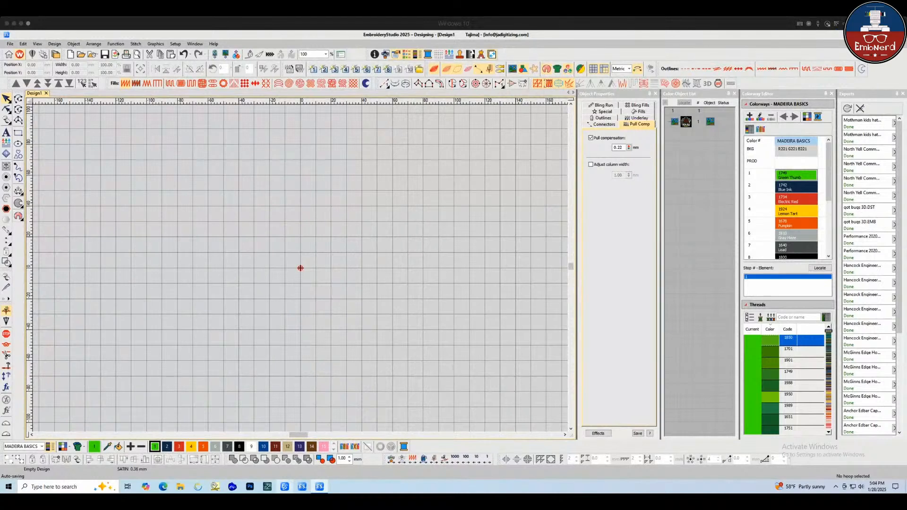
Bring the Wookiees Iowa logo artwork into the design as a bitmap
left_click(448, 423)
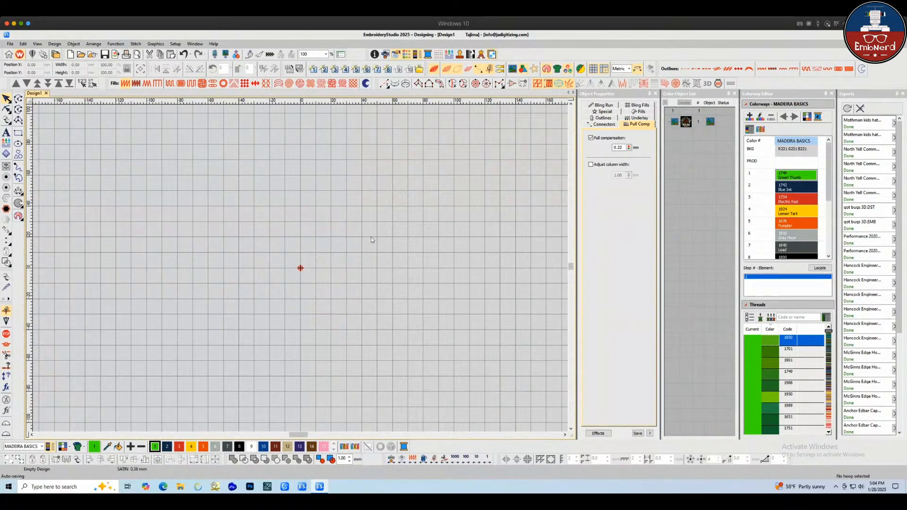
key("d")
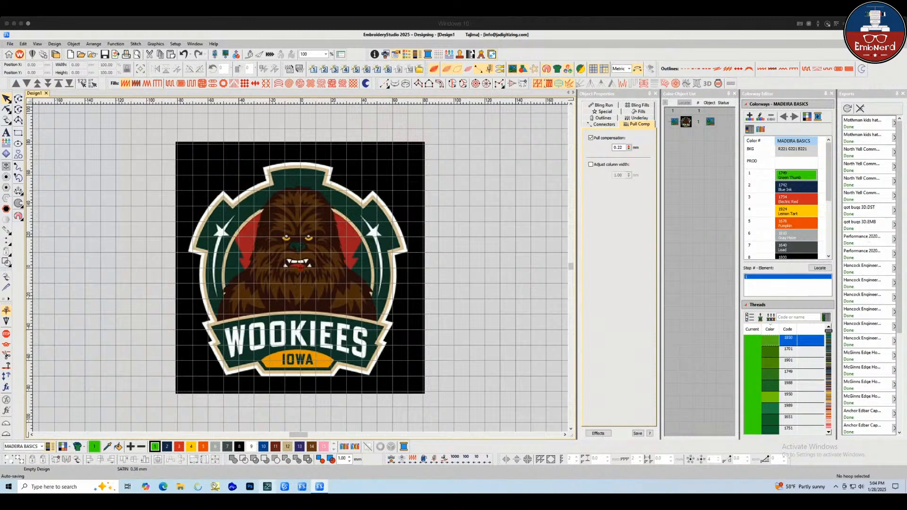
left_click(268, 169)
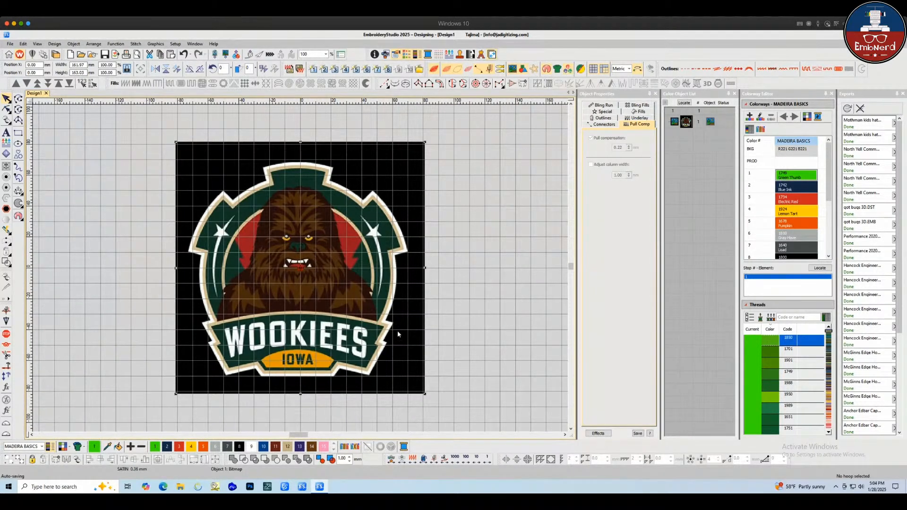
left_click(495, 284)
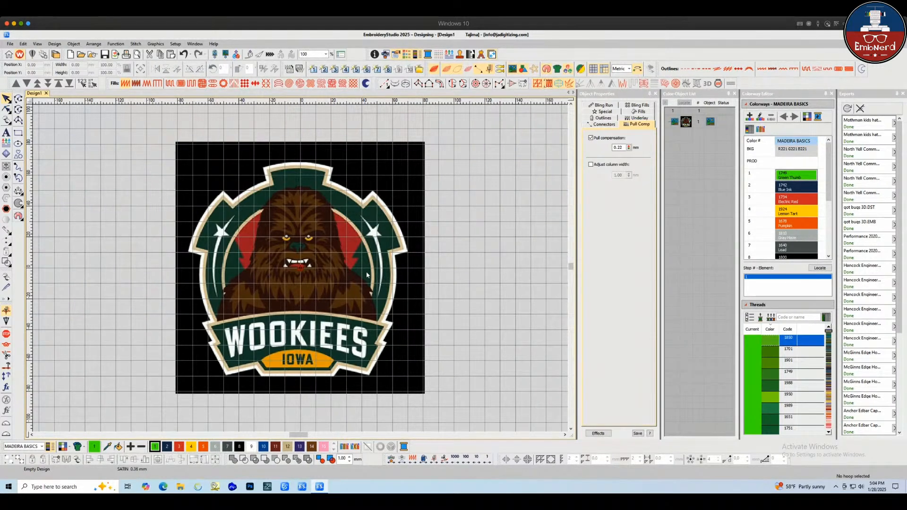
left_click(334, 275)
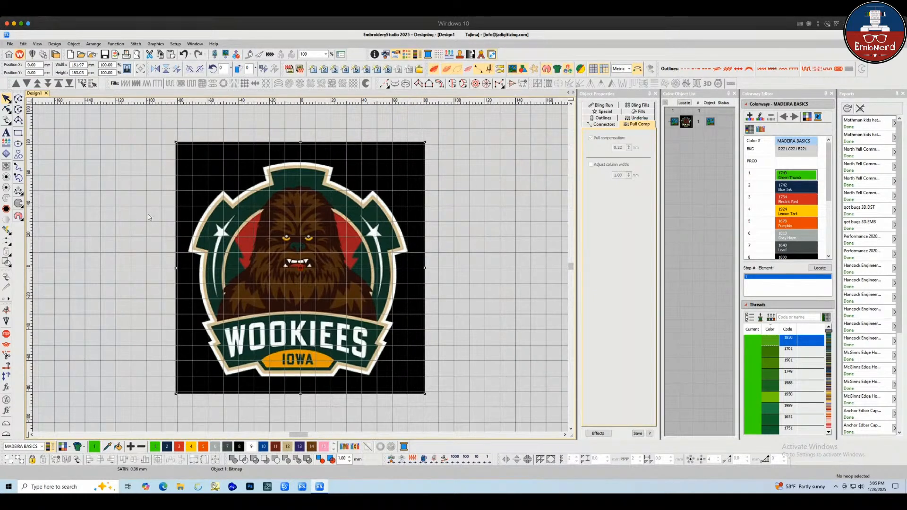
left_click(535, 70)
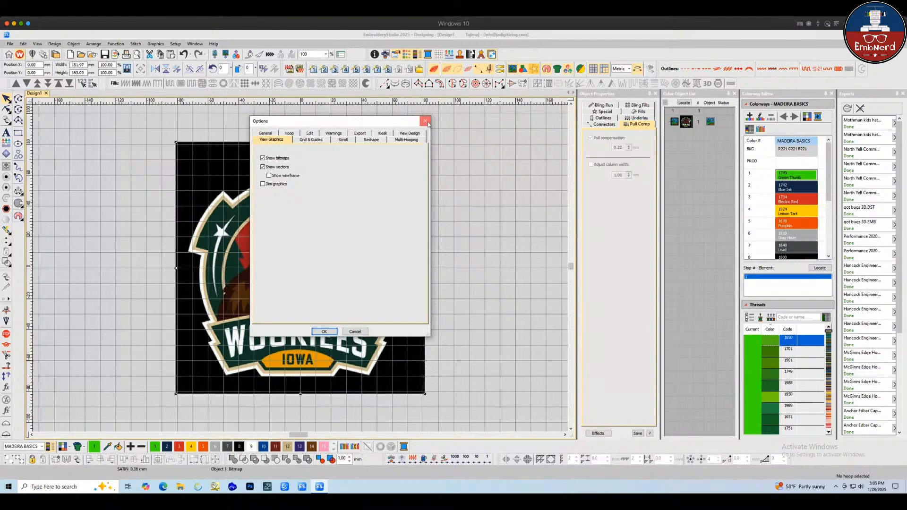
left_click(425, 121)
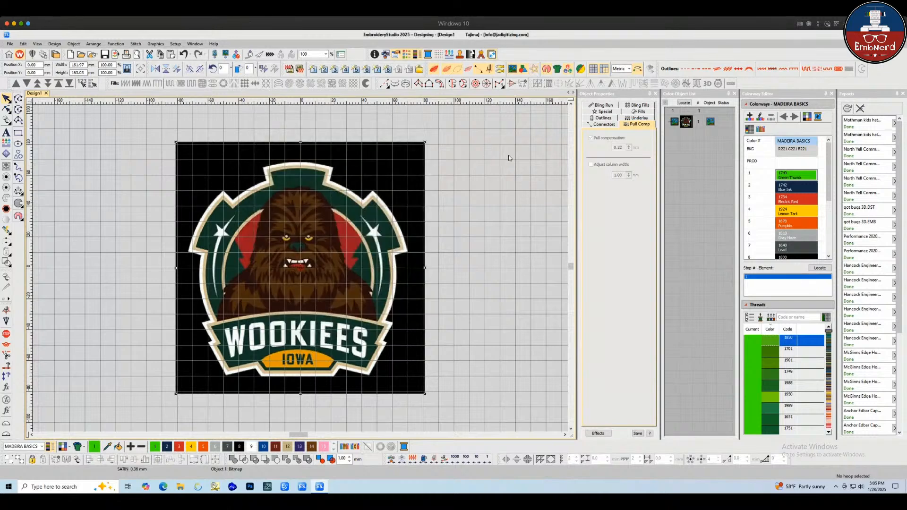
Dim the logo bitmap so it serves as a faded backdrop for digitizing
left_click(537, 71)
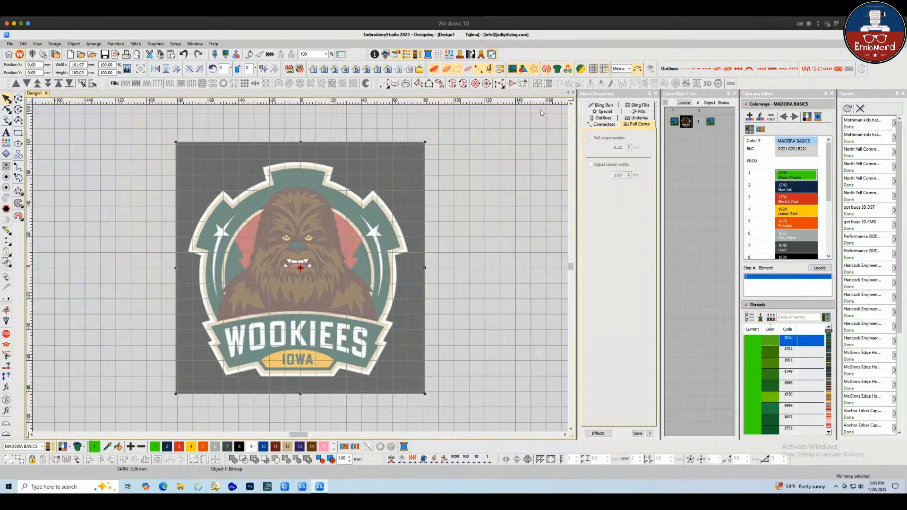
left_click(537, 70)
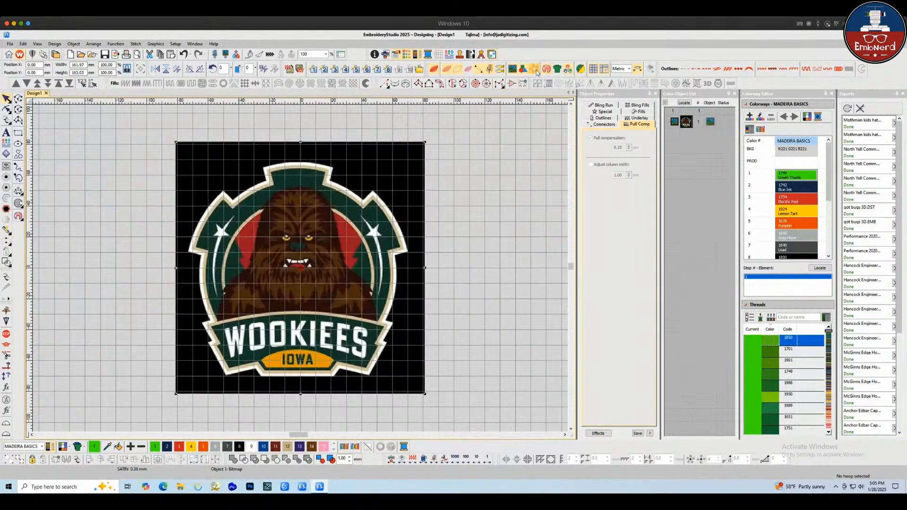
left_click(537, 71)
left_click(536, 71)
scroll(307, 279, "up", 4)
scroll(308, 279, "down", 3)
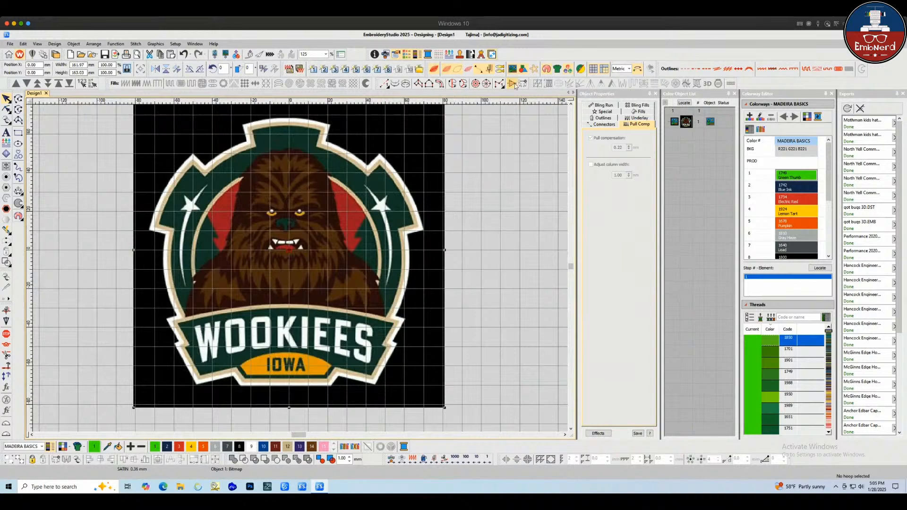
left_click(536, 71)
scroll(274, 259, "down", 1)
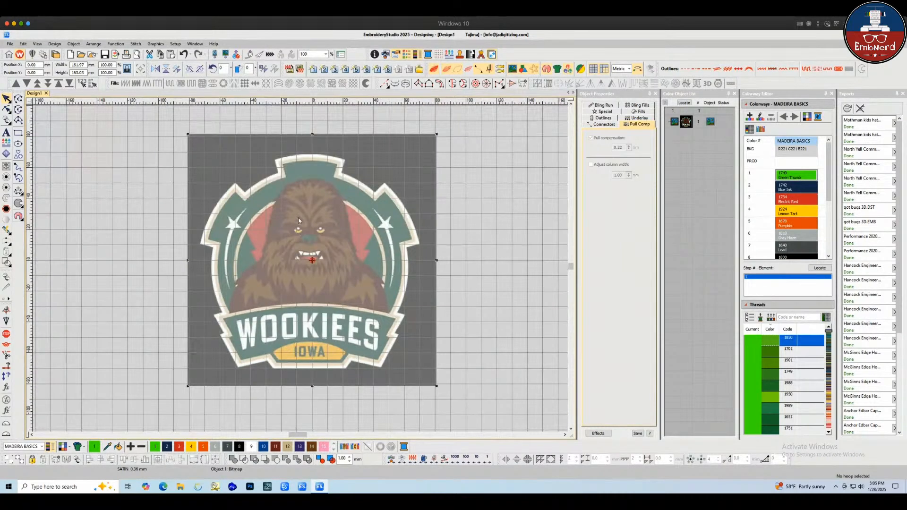
scroll(299, 220, "up", 2)
scroll(307, 260, "down", 1)
scroll(331, 323, "up", 3)
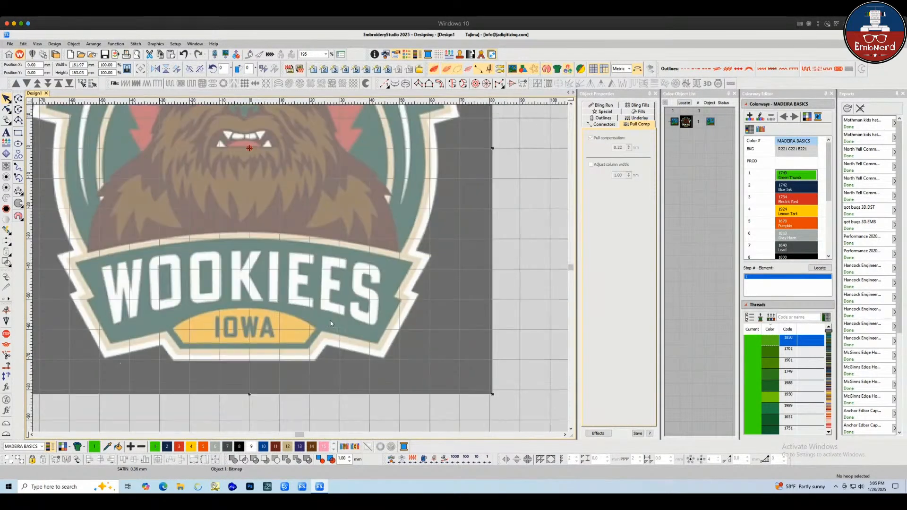
scroll(275, 228, "down", 1)
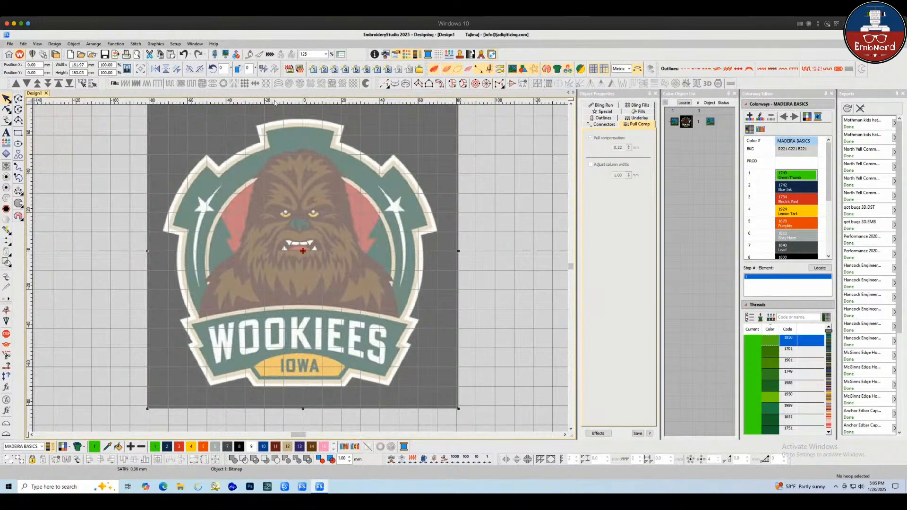
Resize the bitmap with a reference line drawn across the logo, setting its size to 3.5
left_click(263, 69)
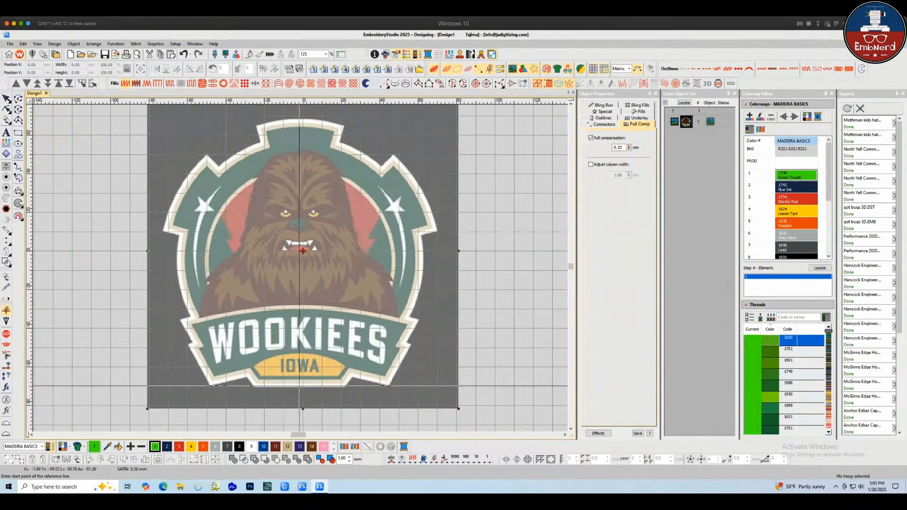
left_click(300, 387)
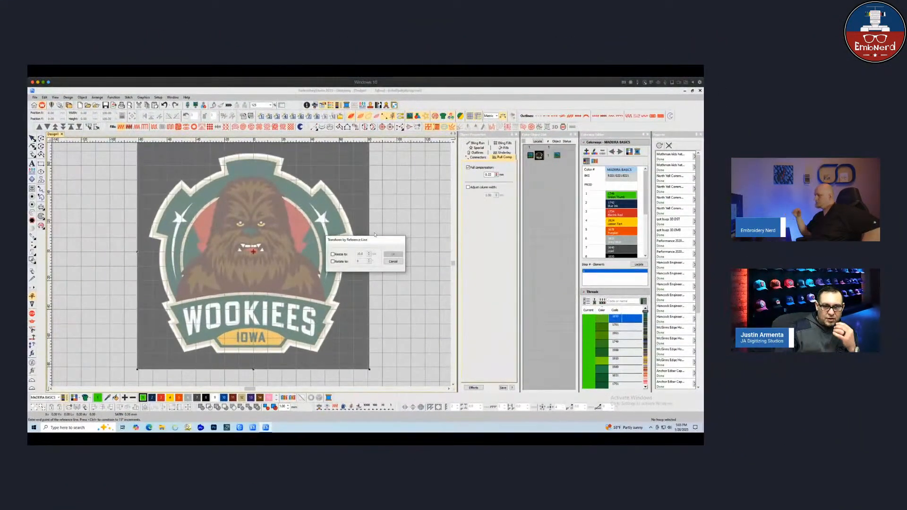
left_click(334, 254)
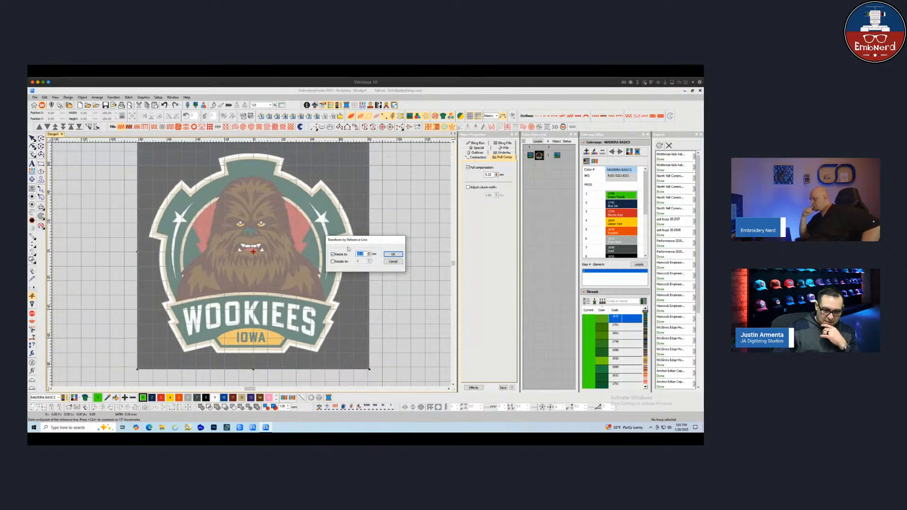
type("3.5")
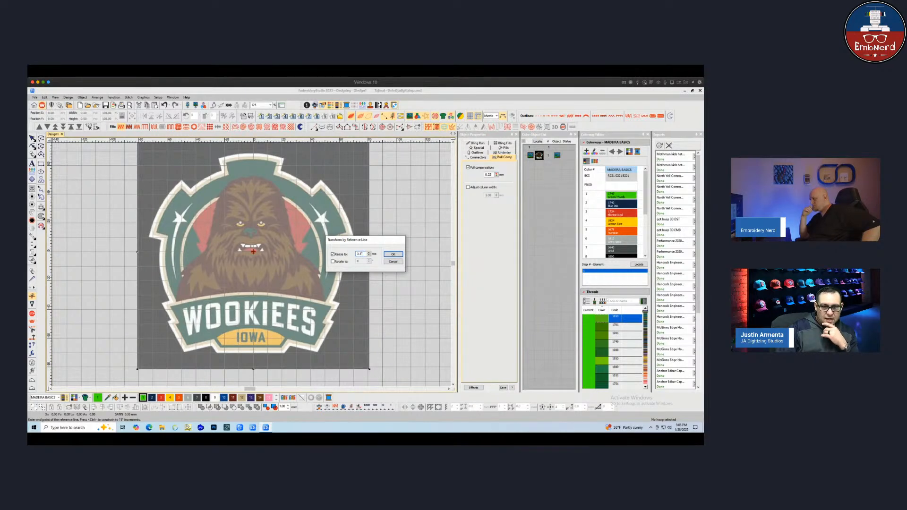
key("Return")
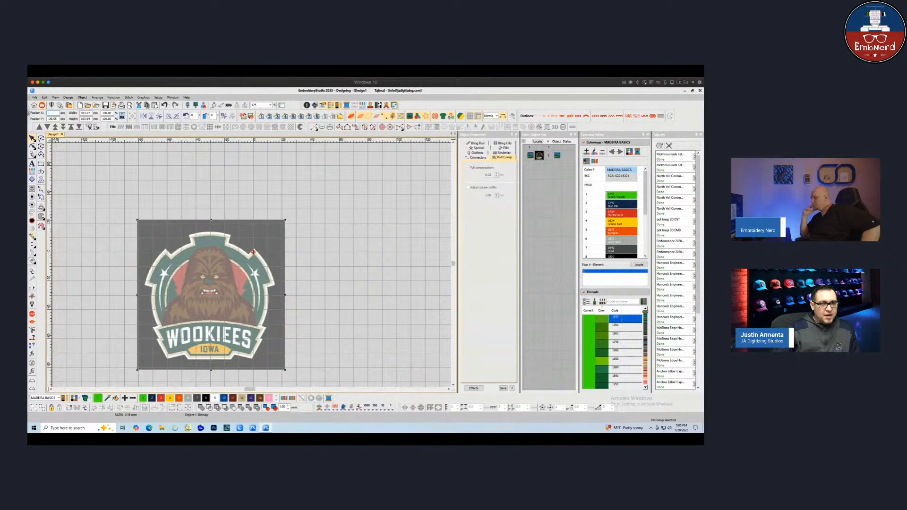
Position the bitmap at X 0 and Y 0
type("0")
key("Tab")
type("0")
key("Return")
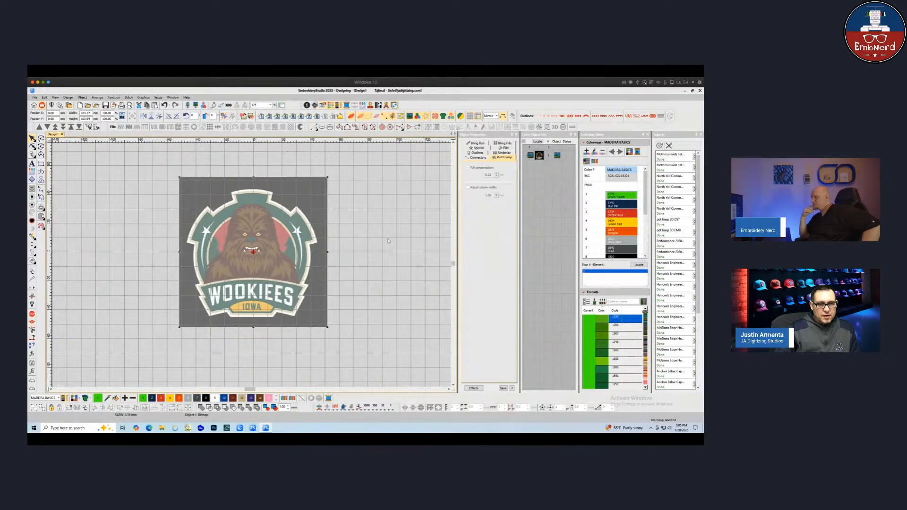
Switch the measurement units to inches and measure the logo's width
key("Escape")
left_click(187, 243)
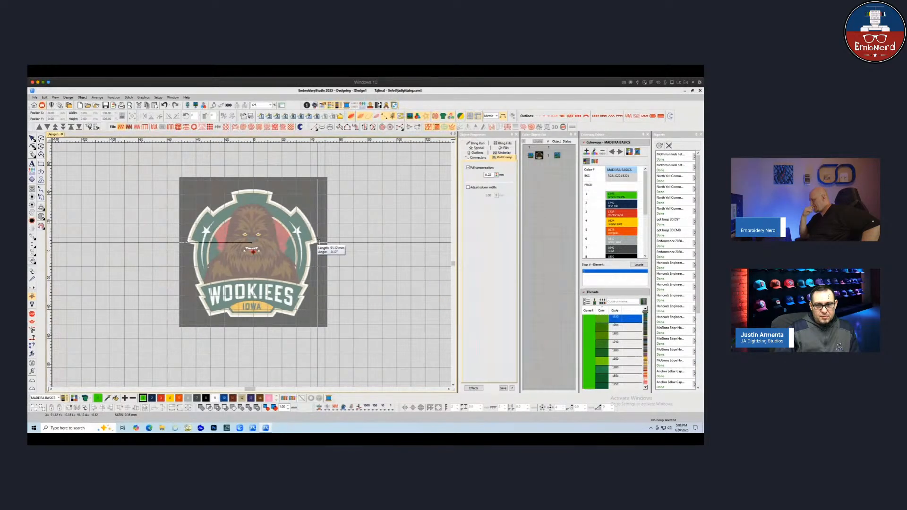
left_click(495, 115)
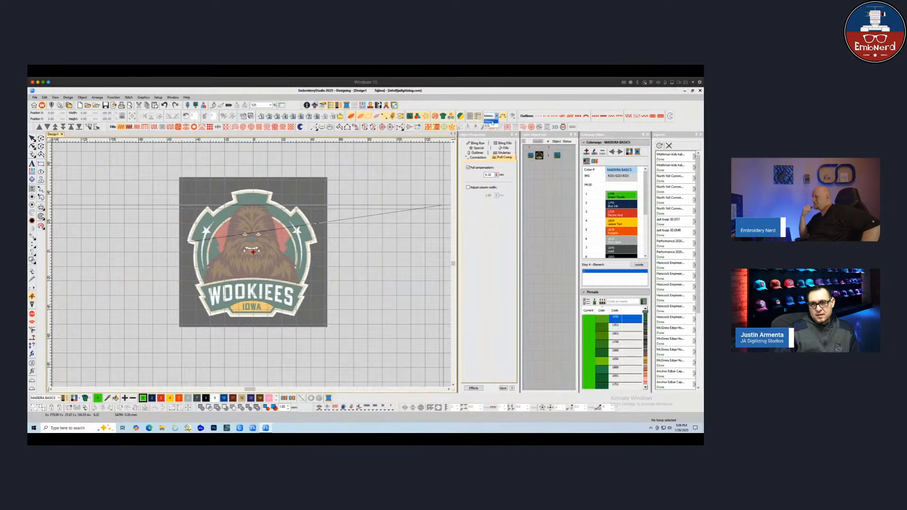
left_click(488, 125)
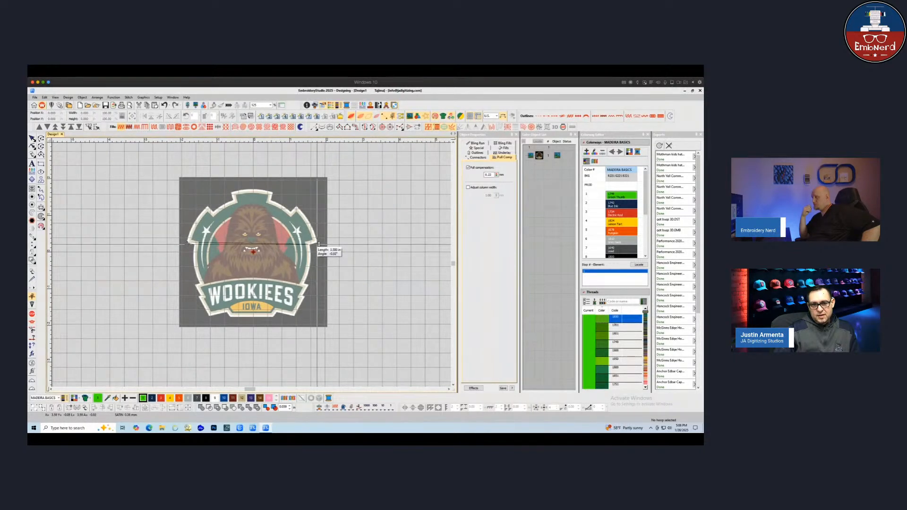
left_click(319, 245)
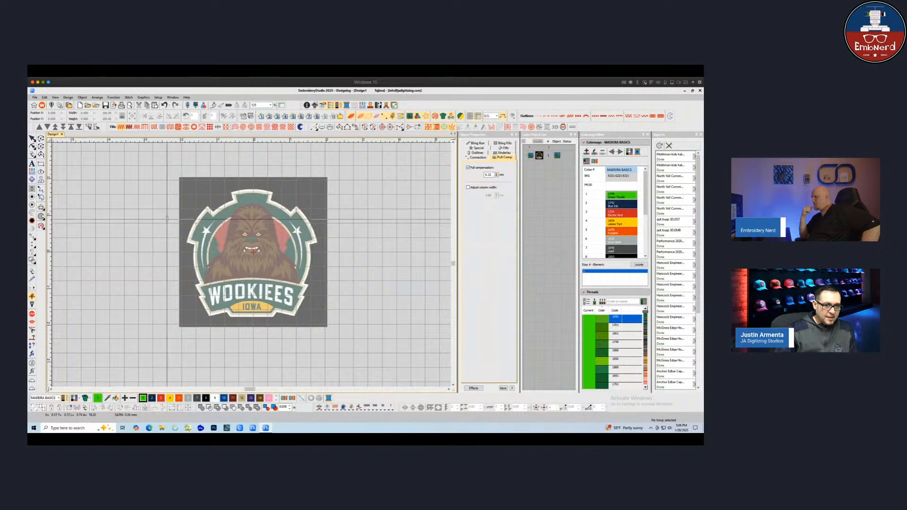
key("Escape")
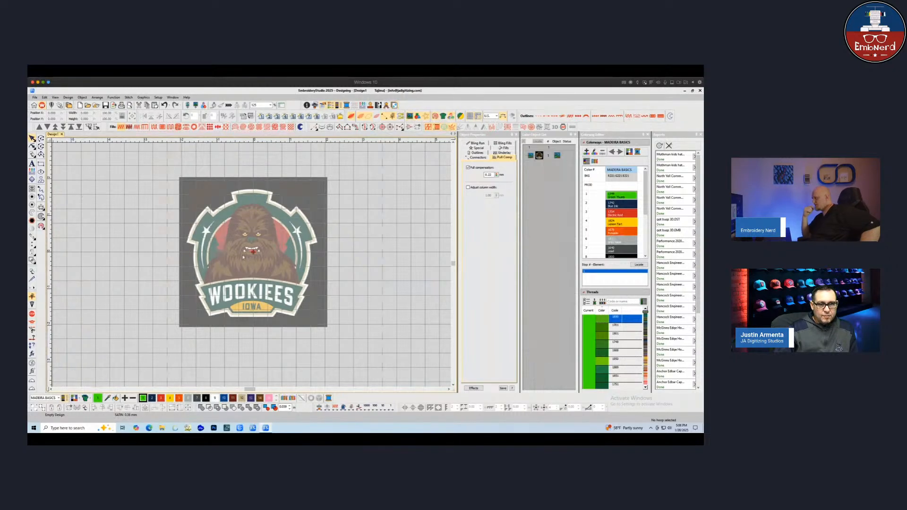
Select the logo bitmap and lock it in place
scroll(286, 286, "up", 1)
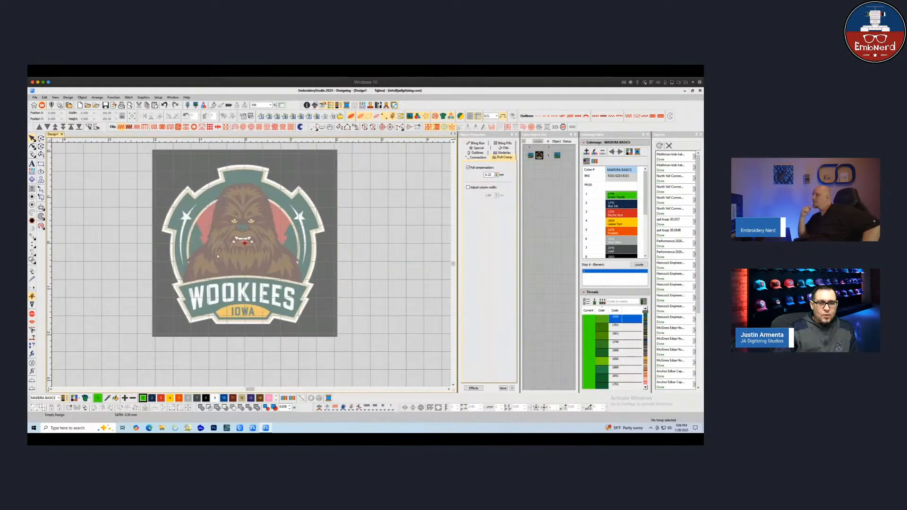
left_click(222, 237)
key("k")
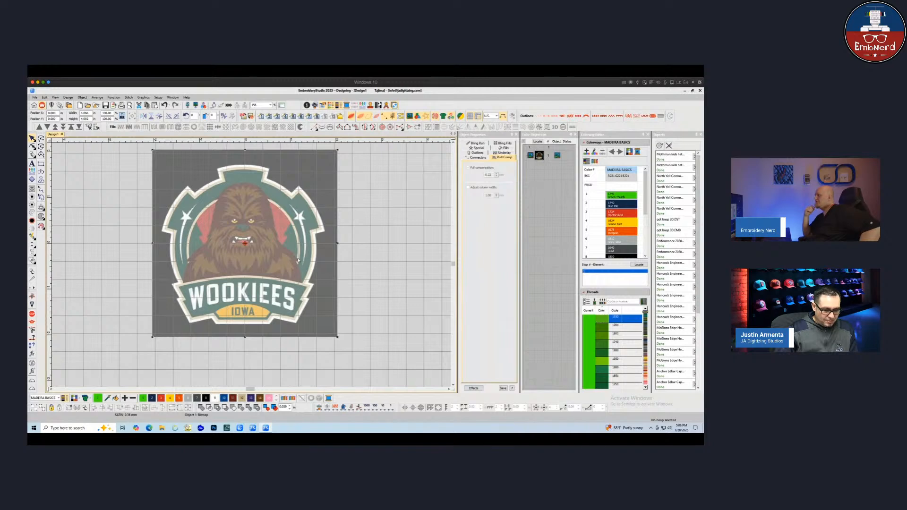
scroll(259, 260, "up", 1)
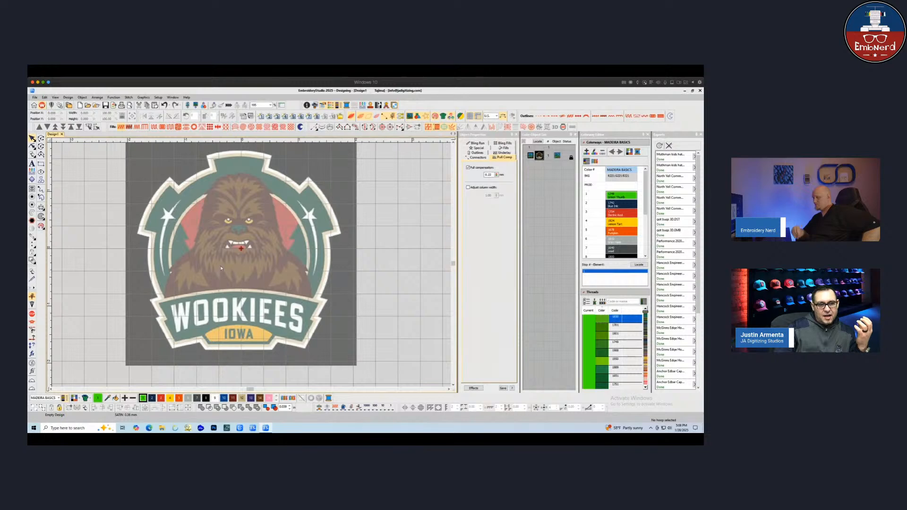
right_click(199, 218)
left_click(193, 194)
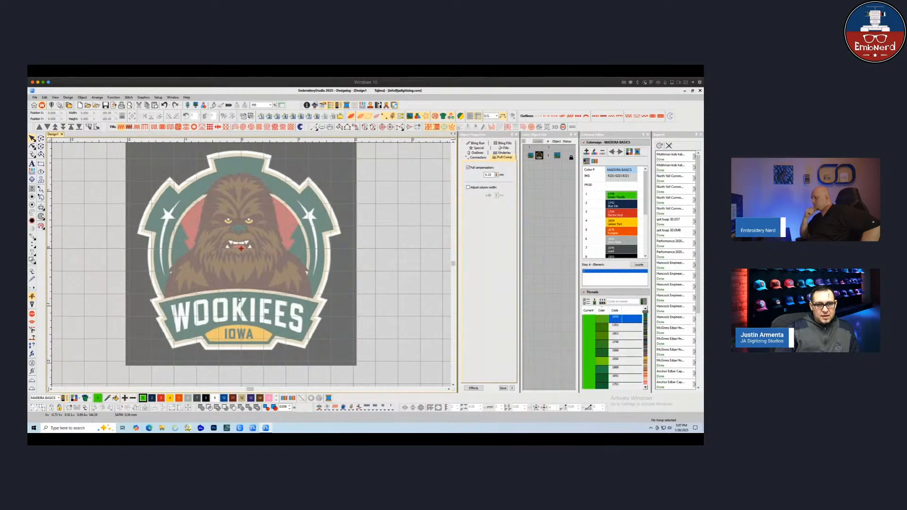
Start measuring the IOWA lettering and switch the measurement units back to metric
scroll(189, 311, "up", 2)
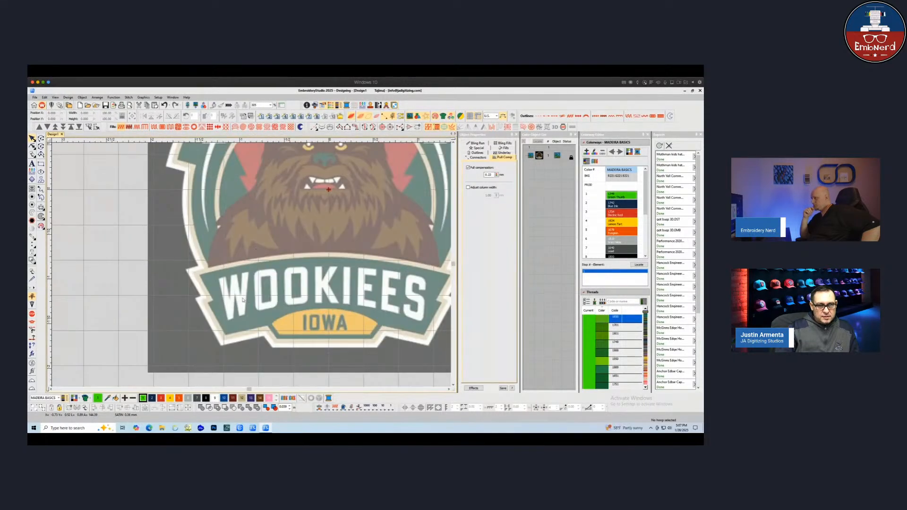
scroll(235, 257, "up", 2)
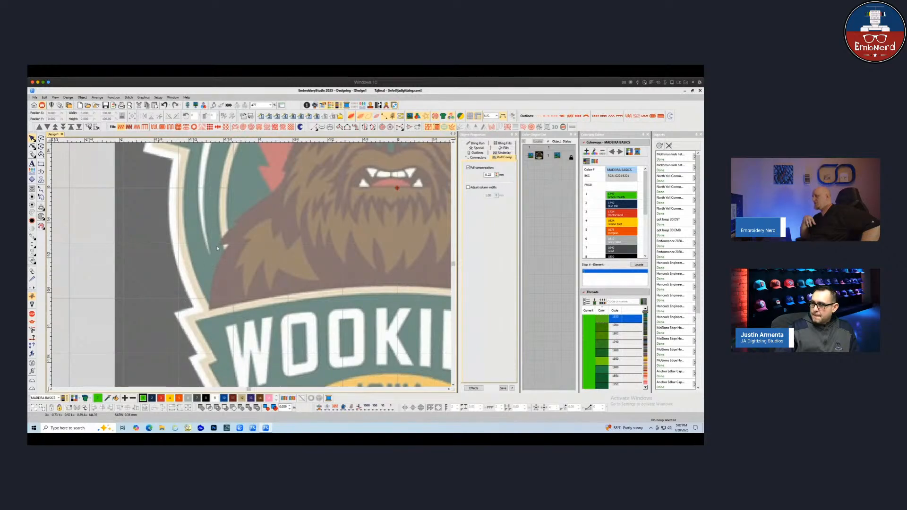
scroll(218, 247, "down", 3)
scroll(221, 252, "up", 3)
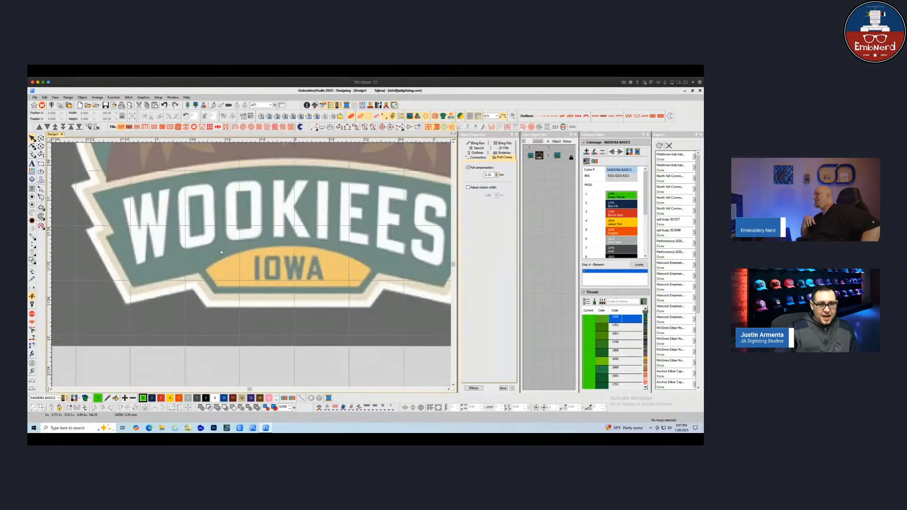
scroll(285, 276, "up", 1)
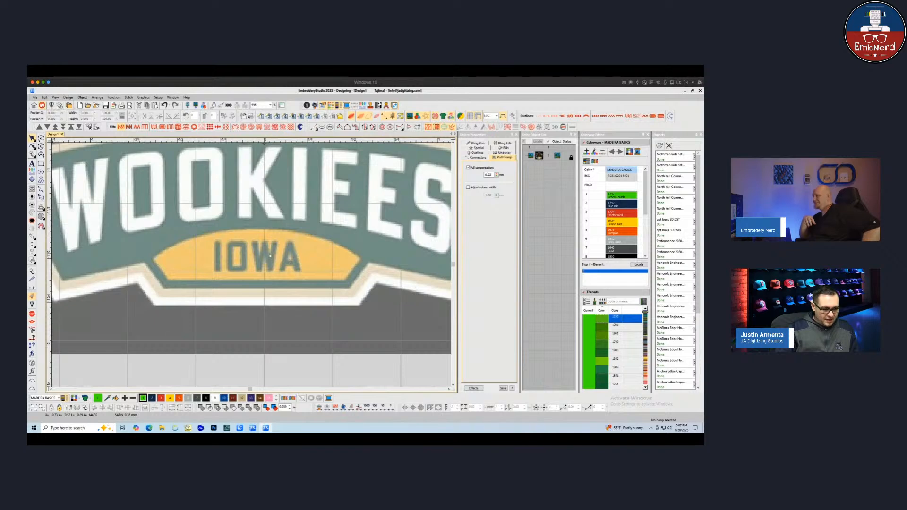
left_click(219, 270)
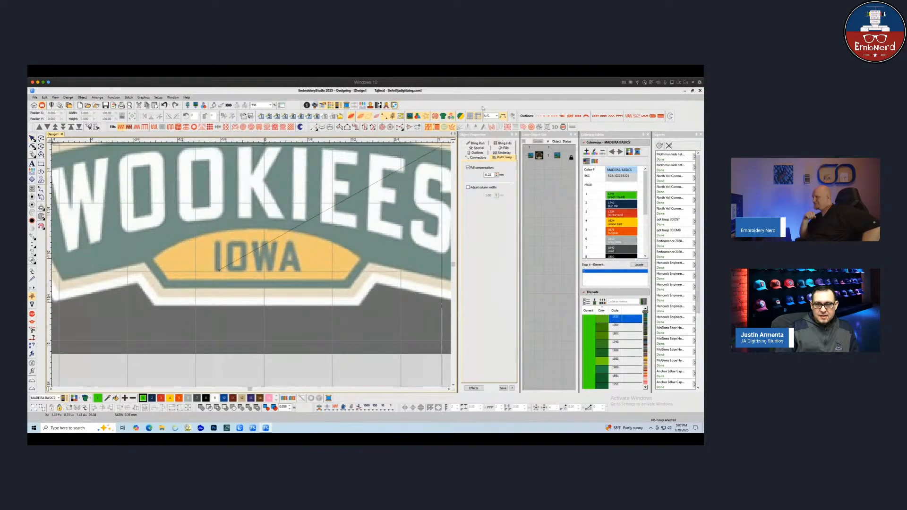
left_click(490, 116)
left_click(489, 122)
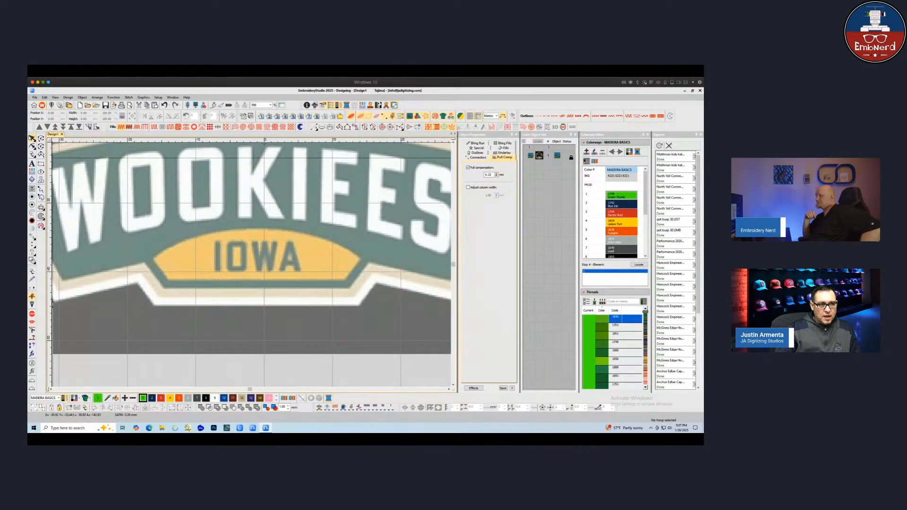
left_click(32, 138)
scroll(241, 248, "down", 1)
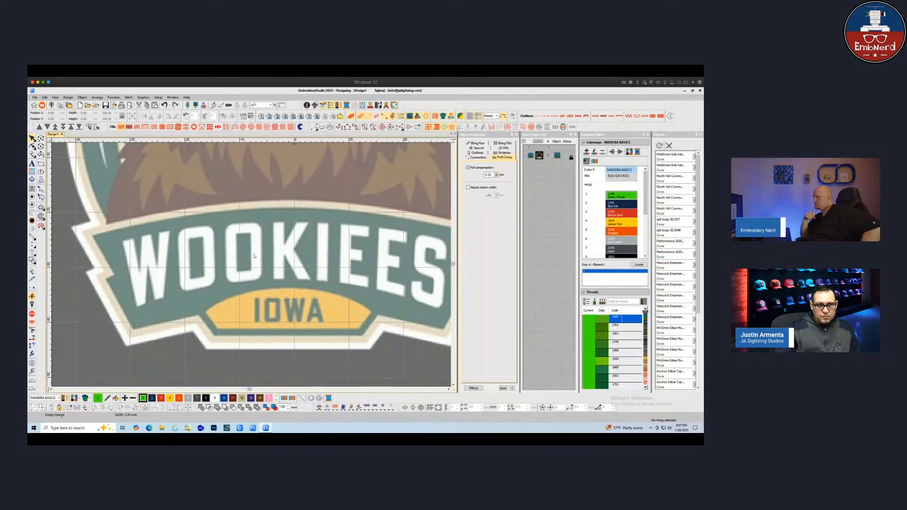
Inspect the logo edges, then start a Column C outline along the outer white border, placing points up the left side and across the top
scroll(179, 213, "down", 1)
left_click_drag(316, 273, 306, 281)
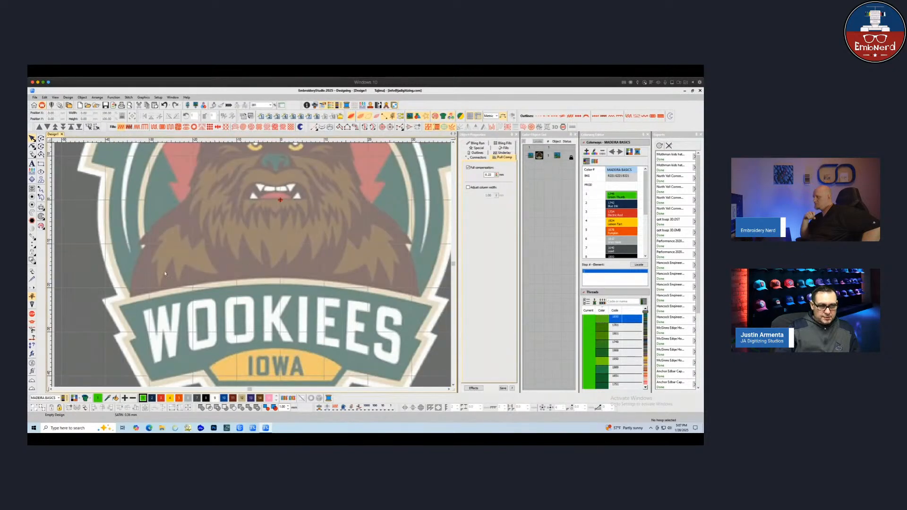
scroll(138, 264, "up", 1)
scroll(243, 250, "down", 1)
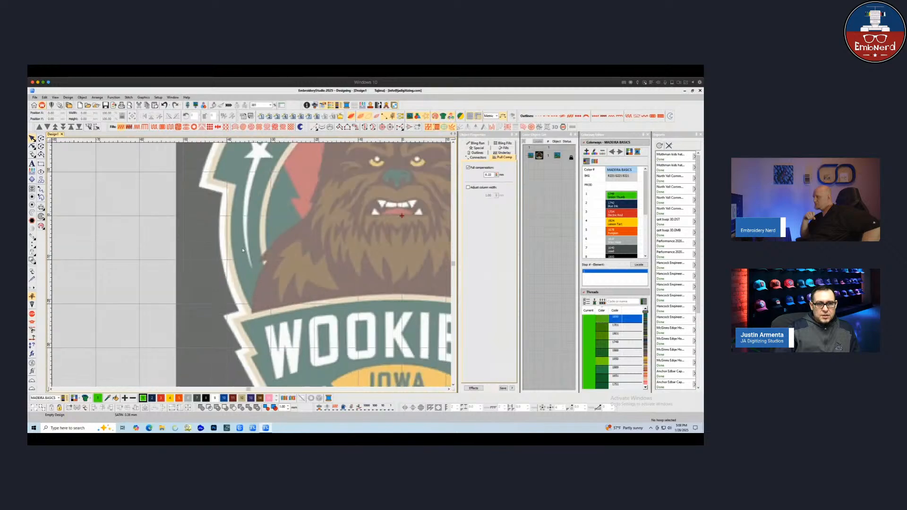
scroll(261, 250, "down", 1)
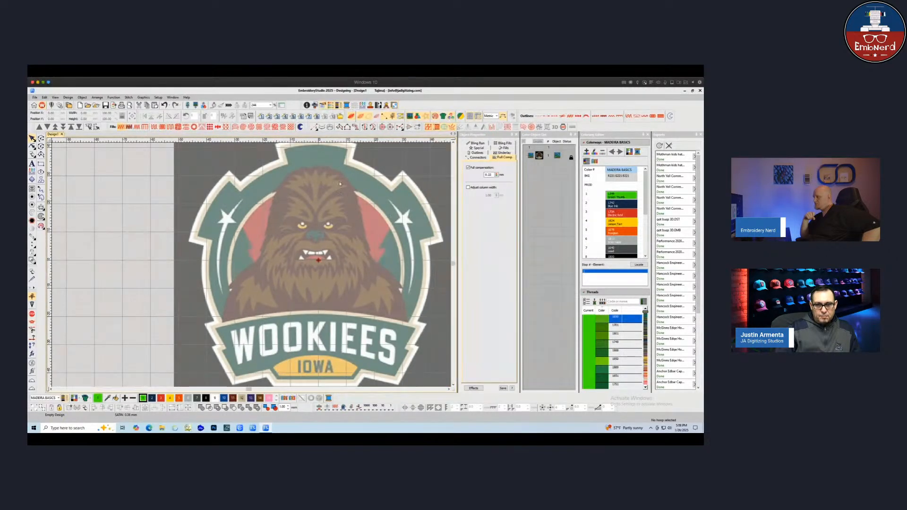
scroll(238, 302, "up", 2)
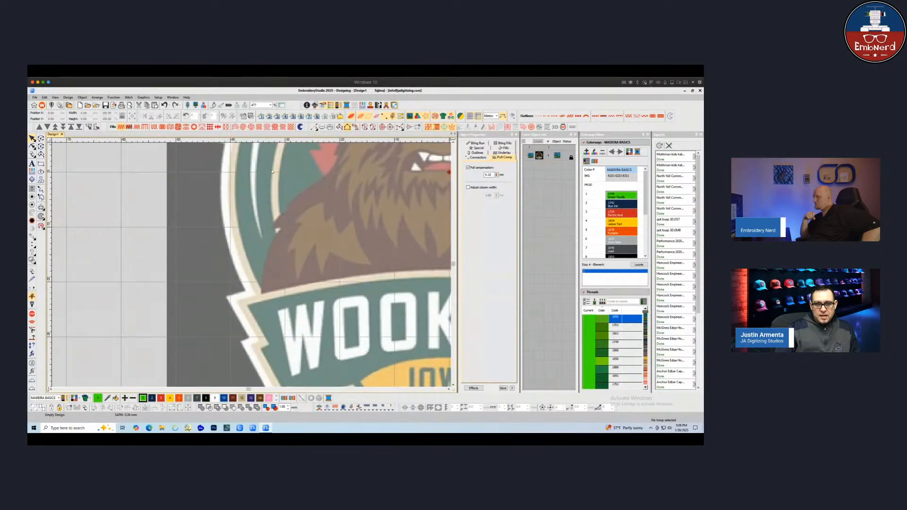
scroll(236, 207, "up", 3)
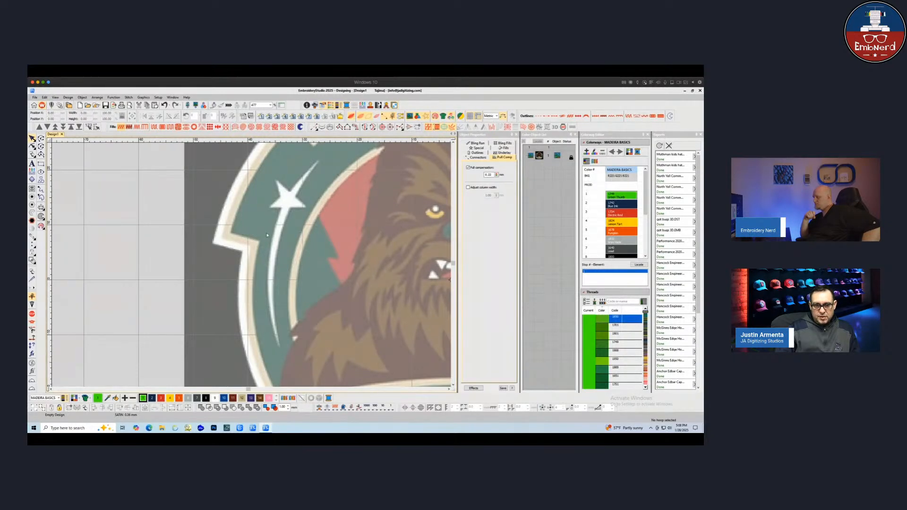
scroll(267, 235, "down", 2)
scroll(258, 313, "up", 2)
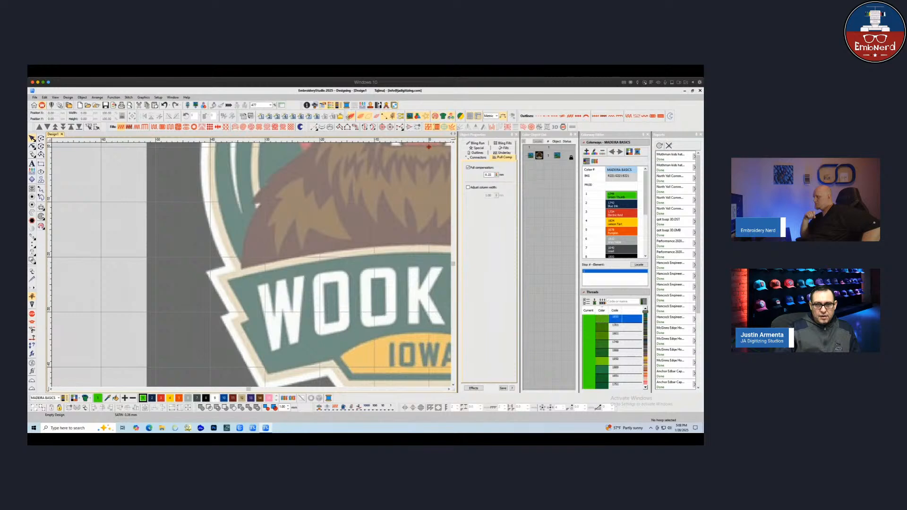
left_click(352, 127)
scroll(366, 163, "up", 2)
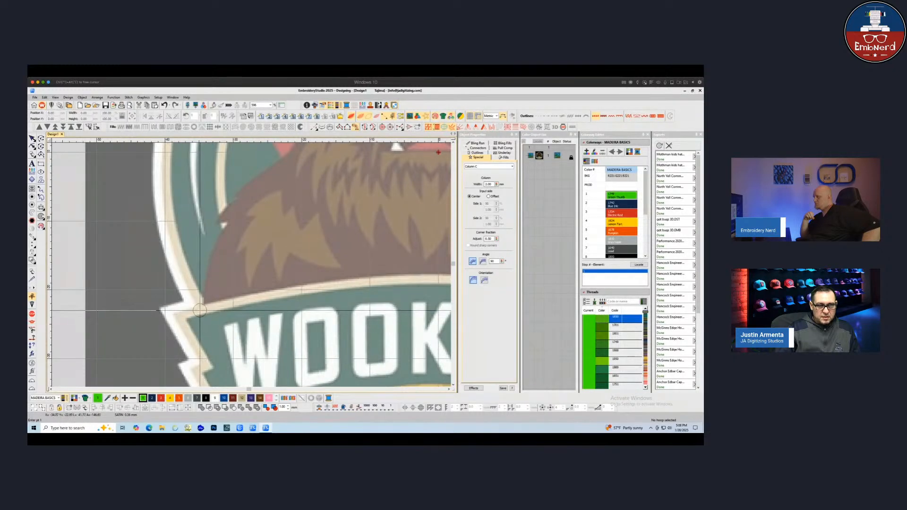
left_click(200, 308)
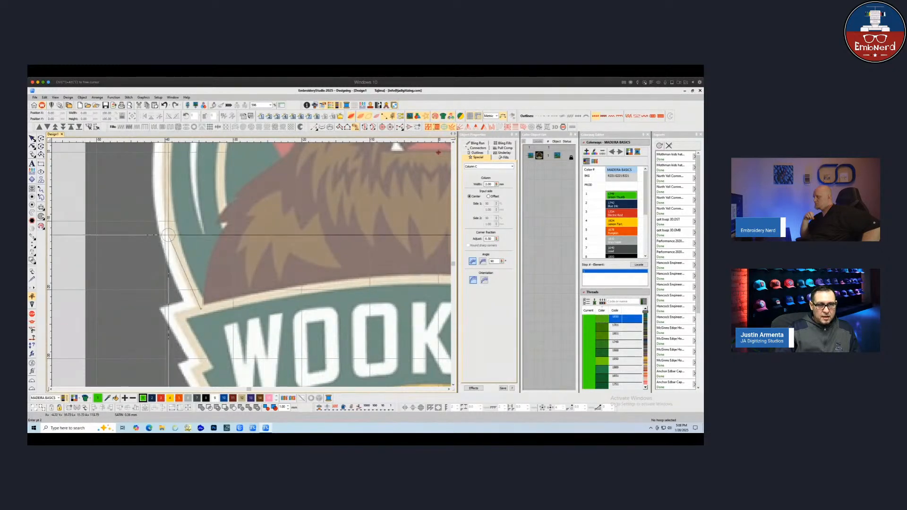
left_click(168, 235)
scroll(169, 235, "down", 1)
scroll(283, 222, "up", 1)
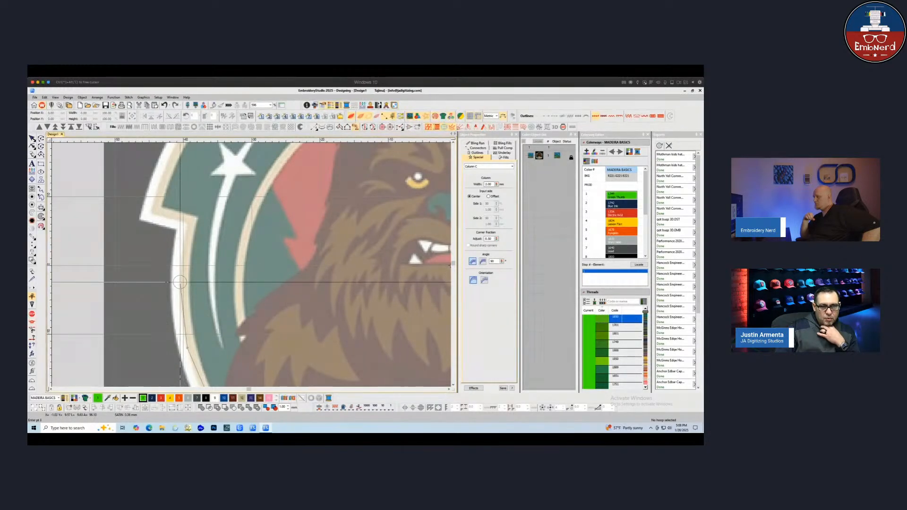
left_click(180, 281)
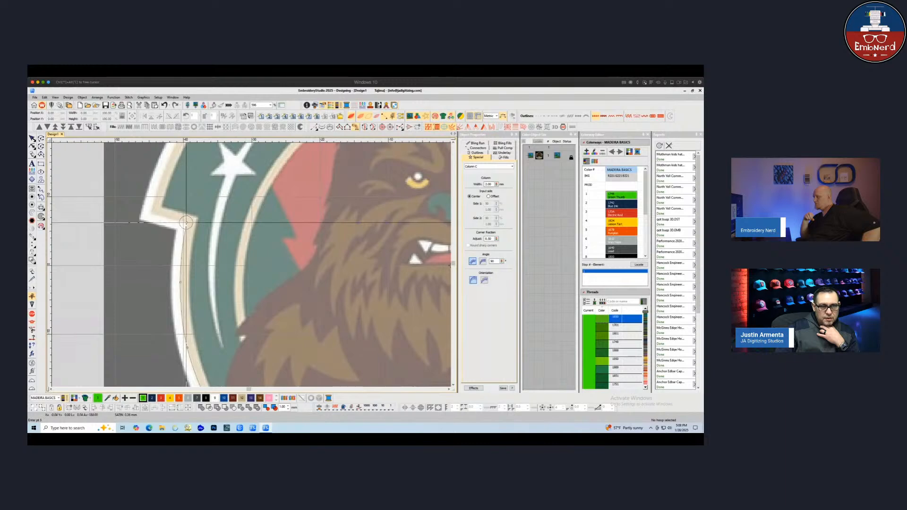
left_click(185, 222)
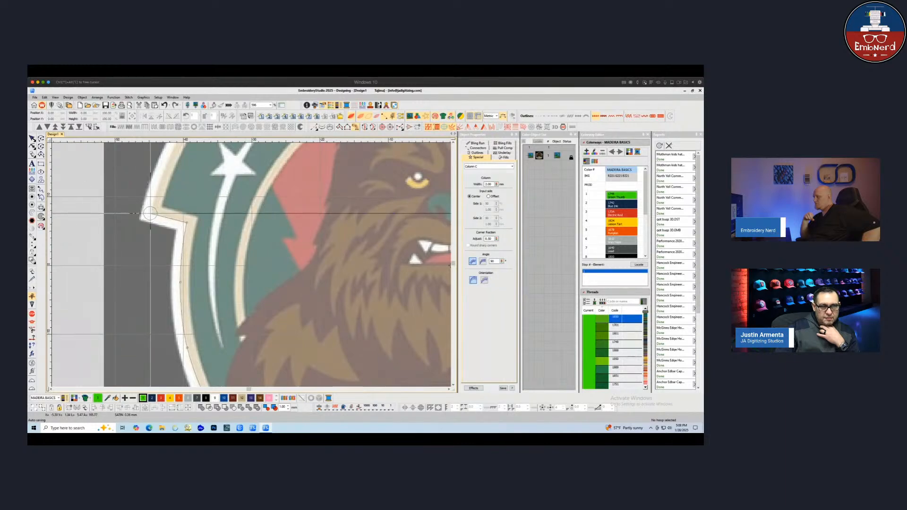
left_click(150, 213)
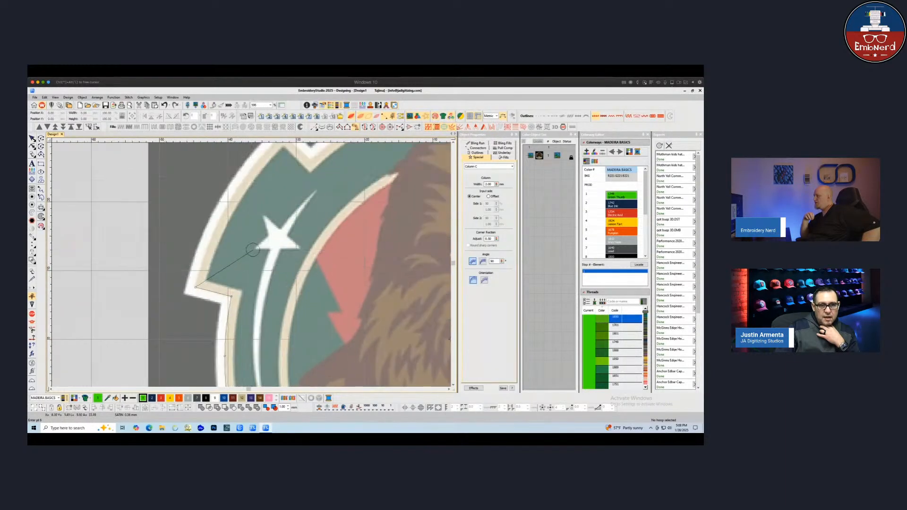
left_click(230, 200)
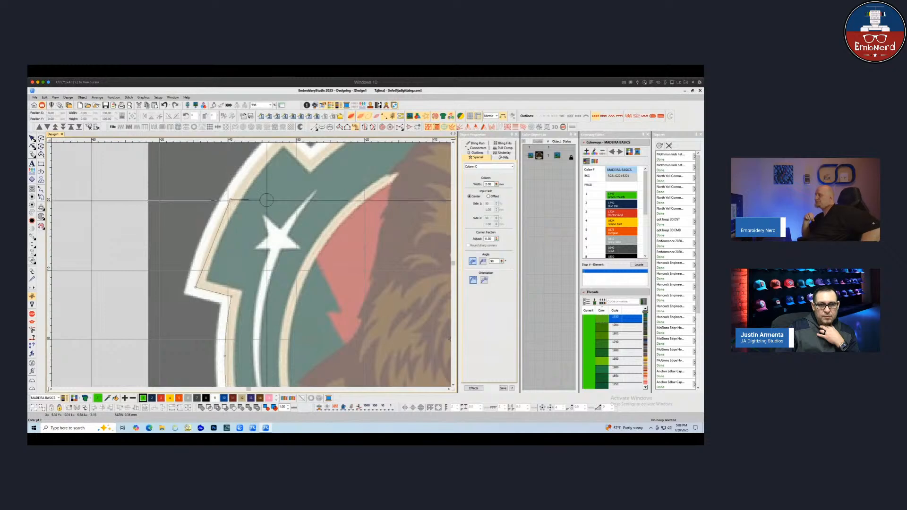
scroll(267, 200, "down", 1)
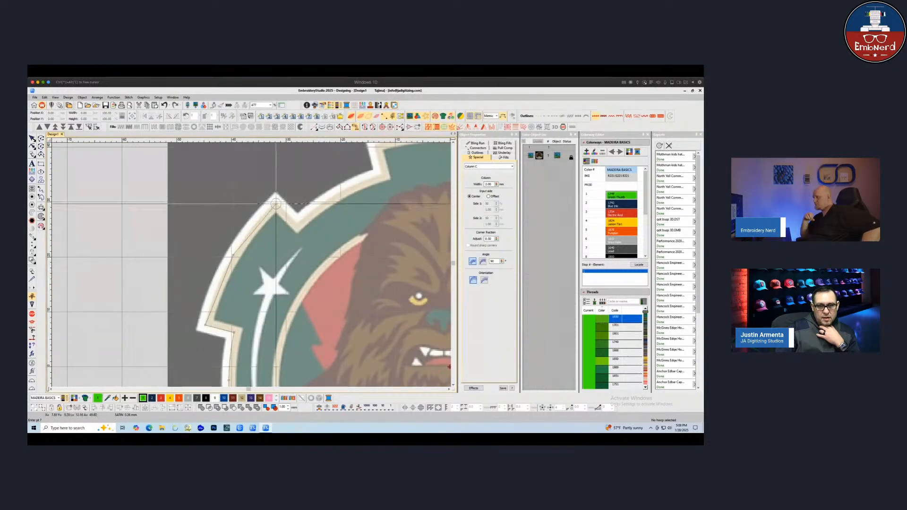
left_click(276, 204)
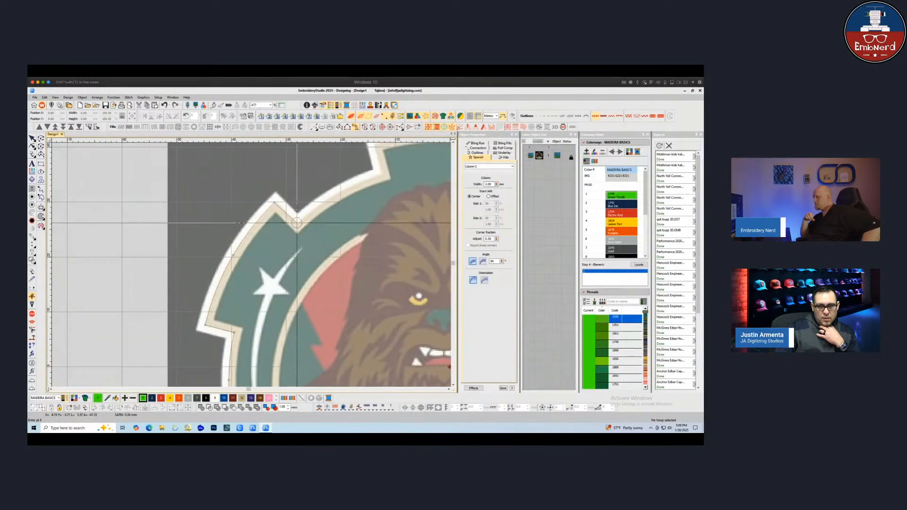
left_click(297, 223)
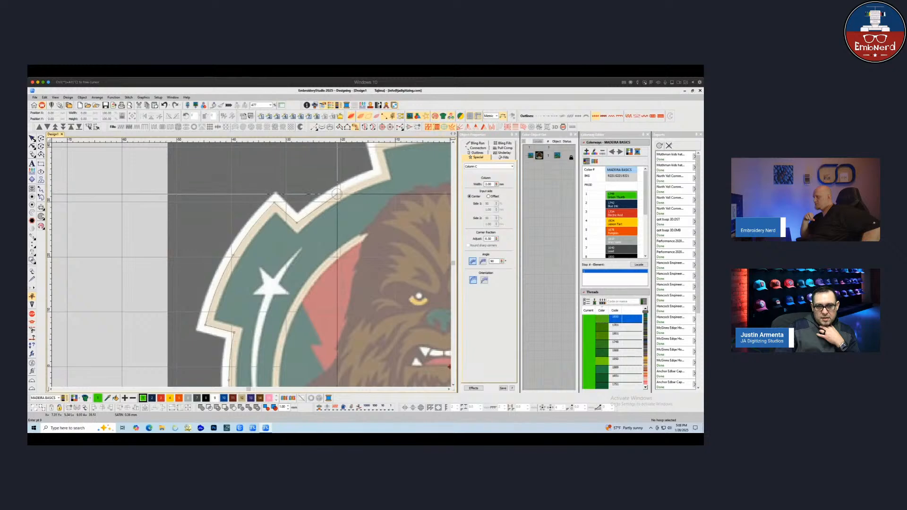
left_click(337, 193)
scroll(382, 174, "up", 2)
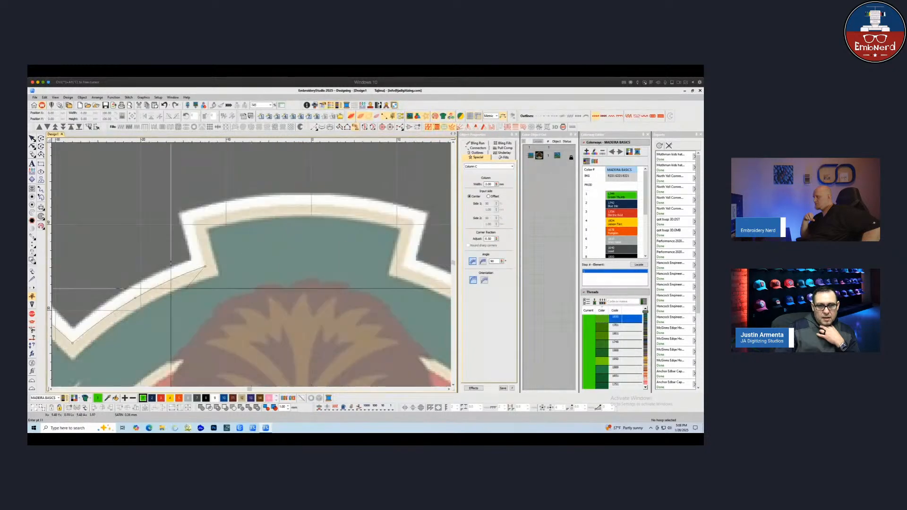
left_click(192, 220)
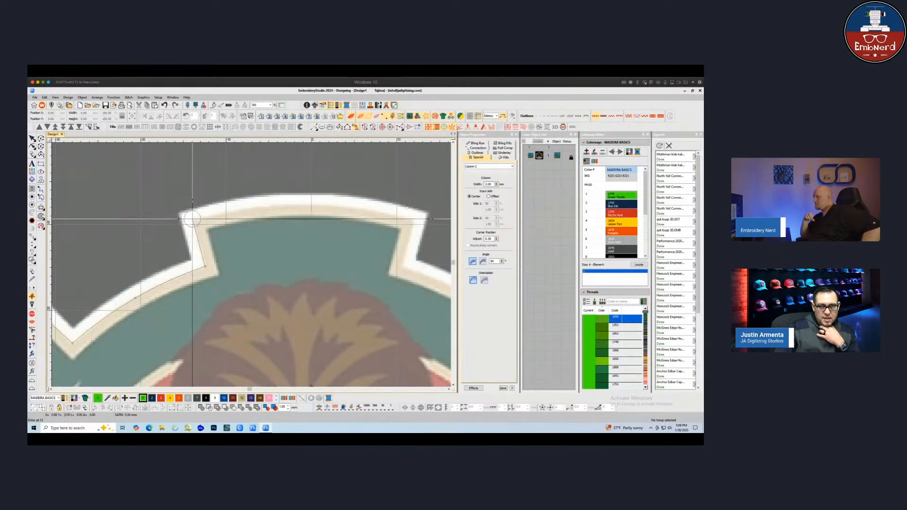
left_click(301, 203)
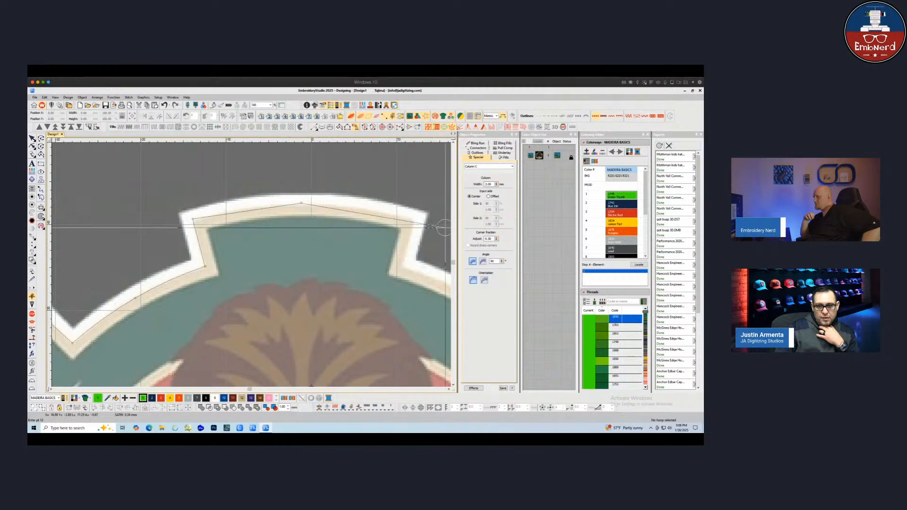
left_click(414, 219)
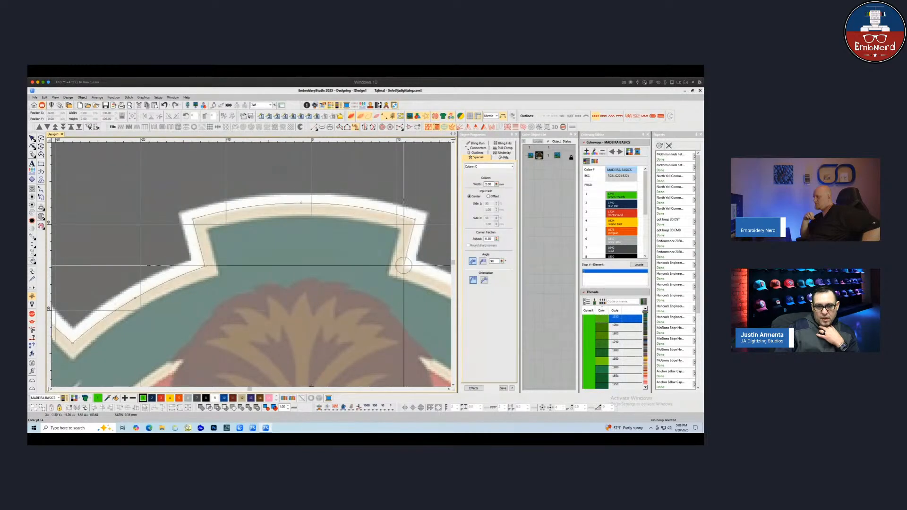
left_click(401, 263)
scroll(403, 264, "down", 3)
Remove the last two border points, continue the Column C down the right side of the border, and finish the object
key("BackSpace")
key("BackSpace")
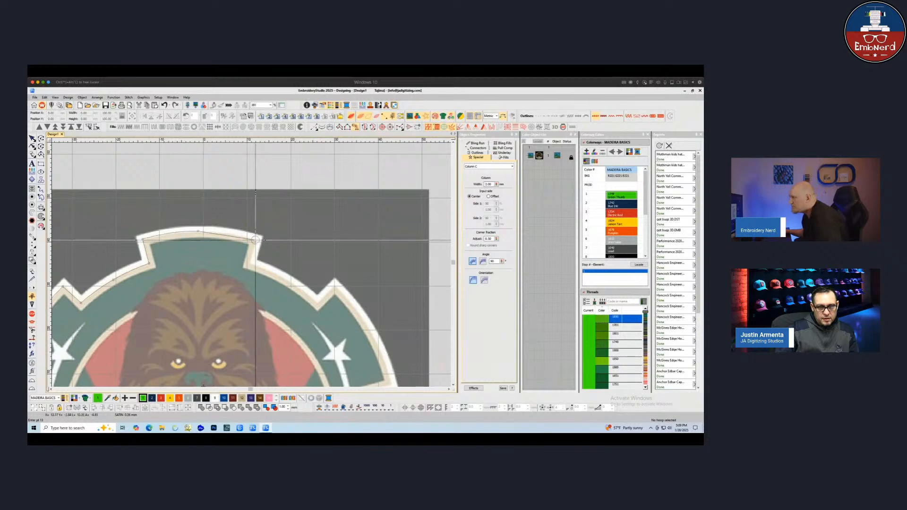
left_click(255, 239)
left_click(249, 263)
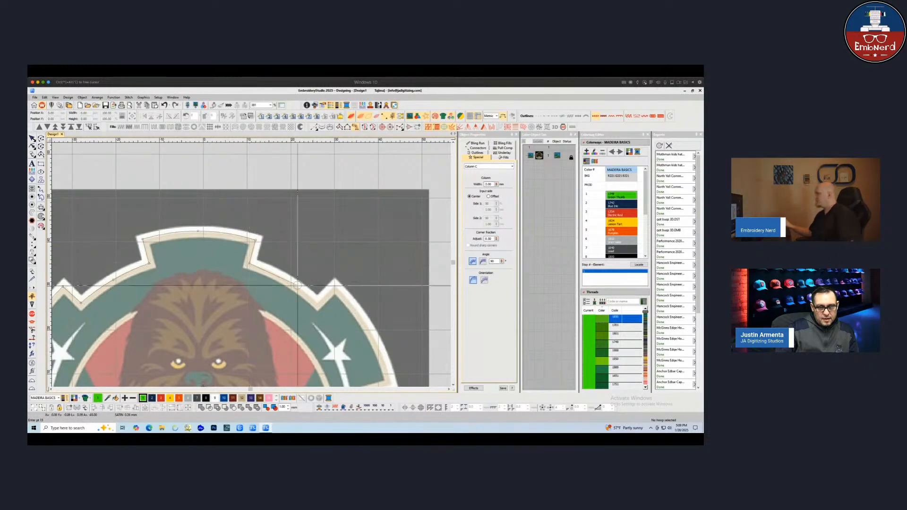
left_click(284, 278)
left_click(316, 305)
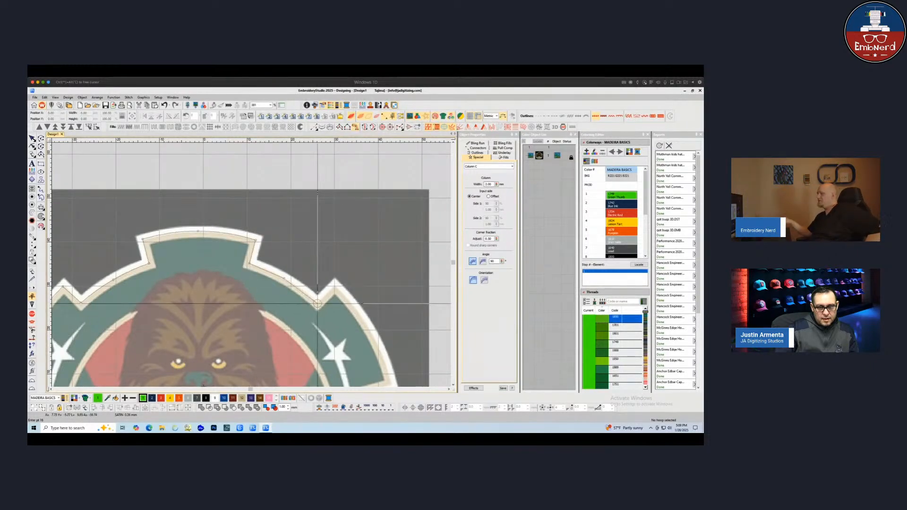
left_click(335, 285)
scroll(334, 286, "up", 1)
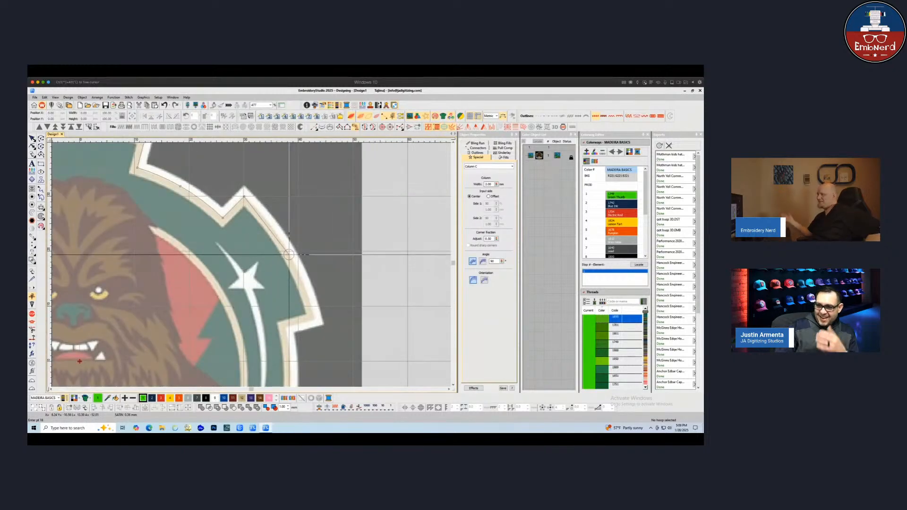
right_click(289, 253)
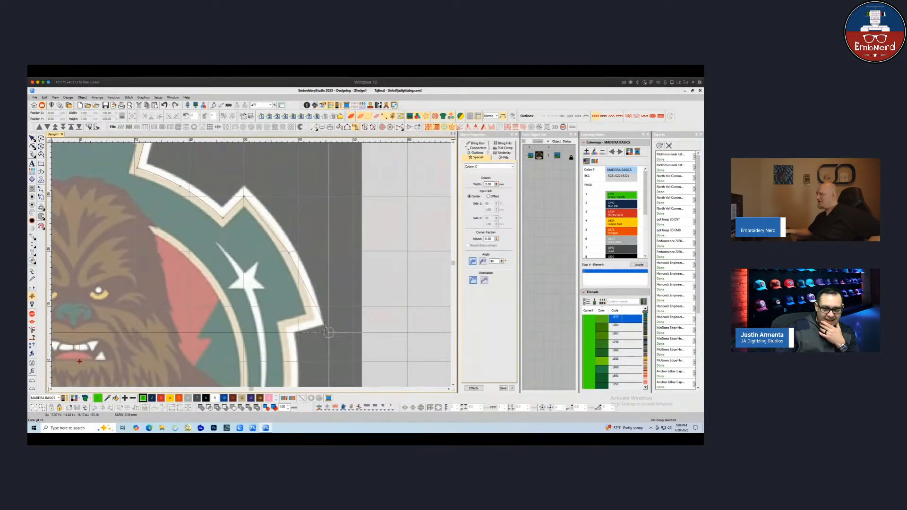
left_click(315, 320)
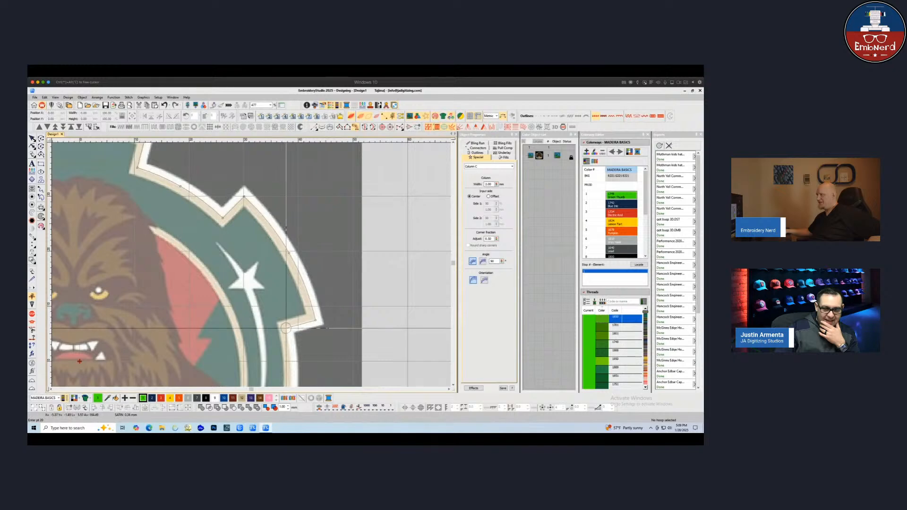
left_click(289, 329)
scroll(293, 354, "down", 2)
scroll(284, 174, "up", 2)
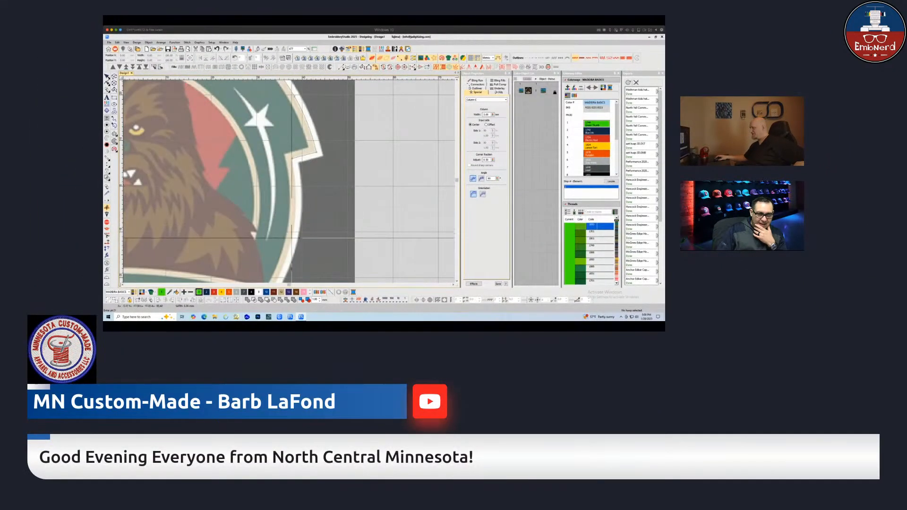
right_click(291, 238)
scroll(286, 248, "down", 1)
scroll(283, 188, "up", 1)
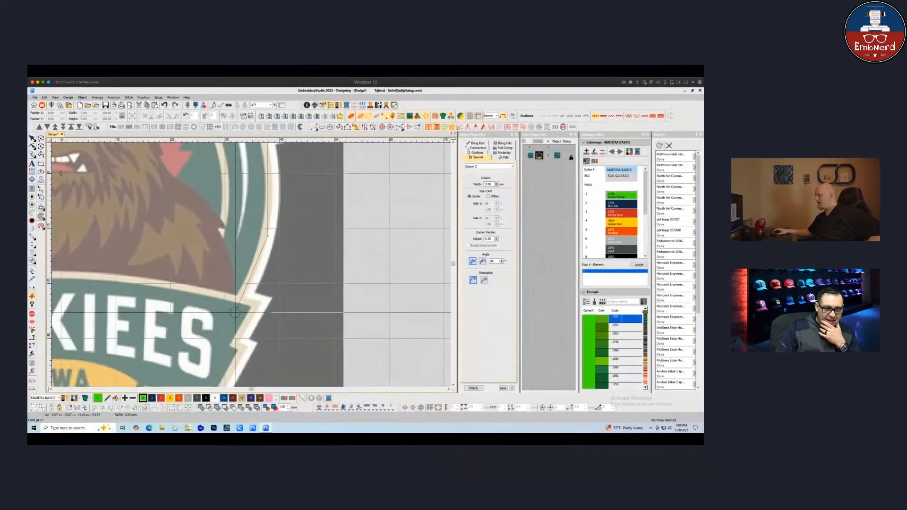
key("Return")
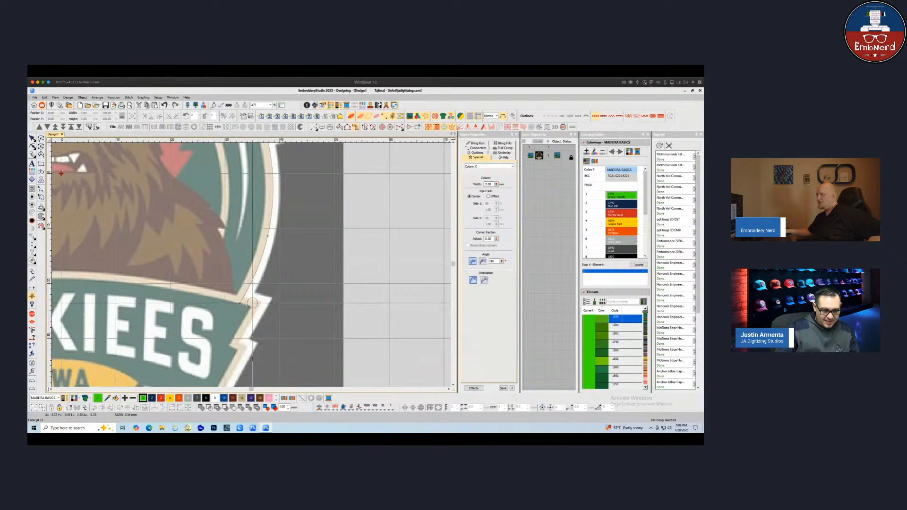
key("Return")
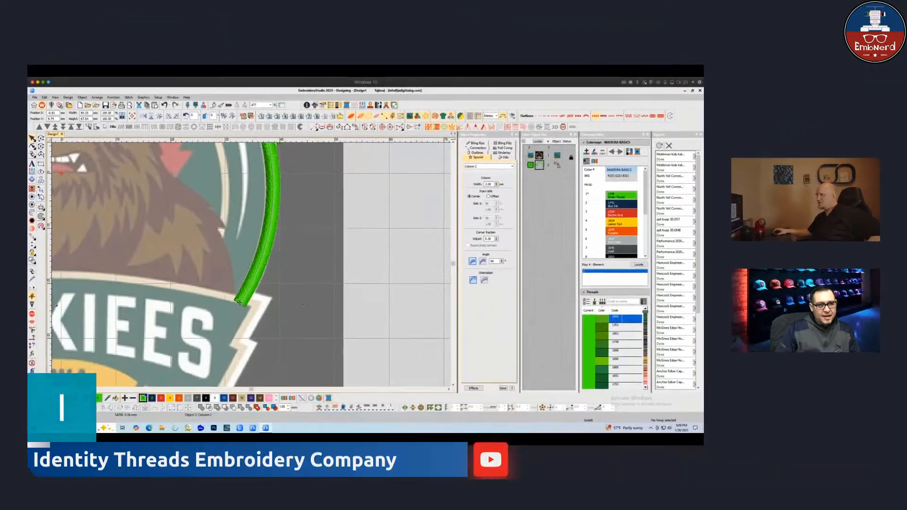
Save the design as Wookies
left_click(35, 97)
left_click(50, 150)
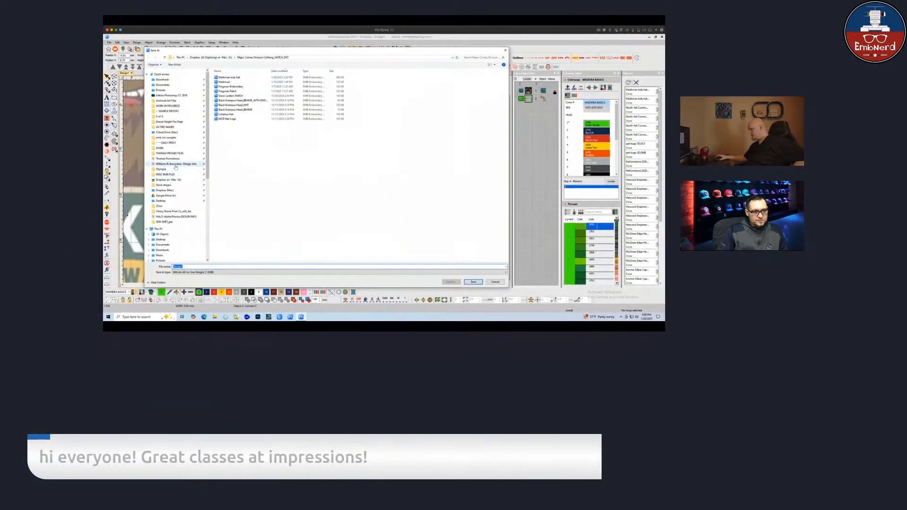
left_click(99, 224)
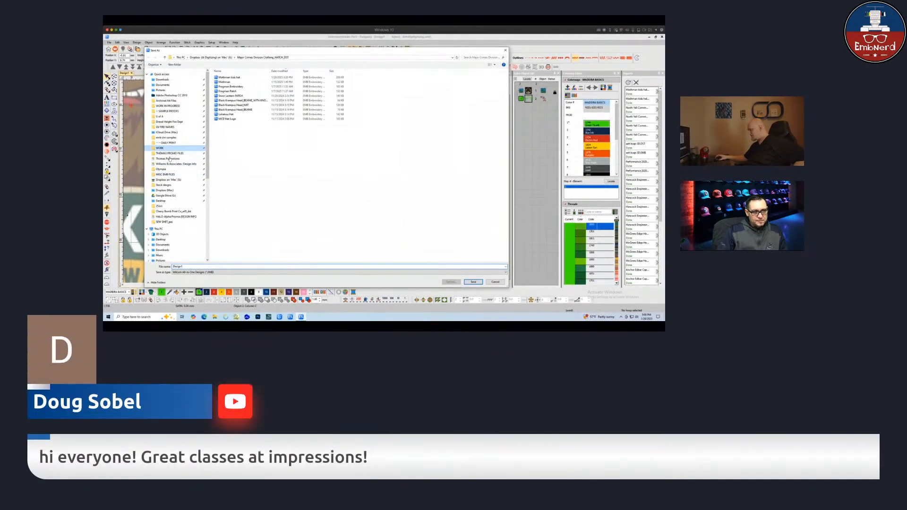
left_click(191, 266)
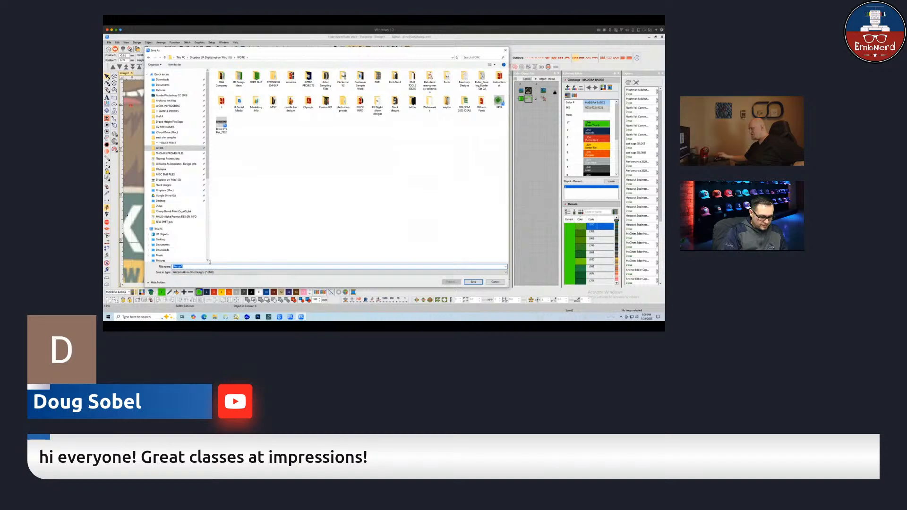
type("Wookie")
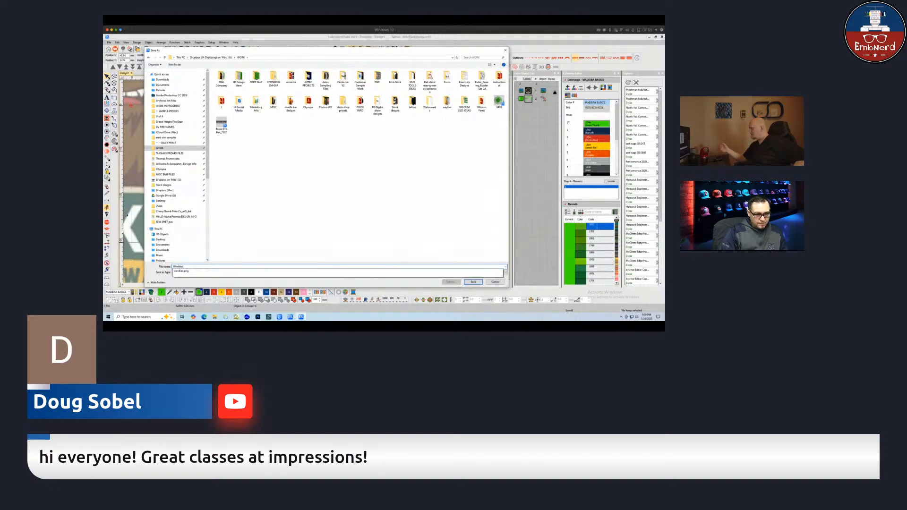
type("s")
key("Return")
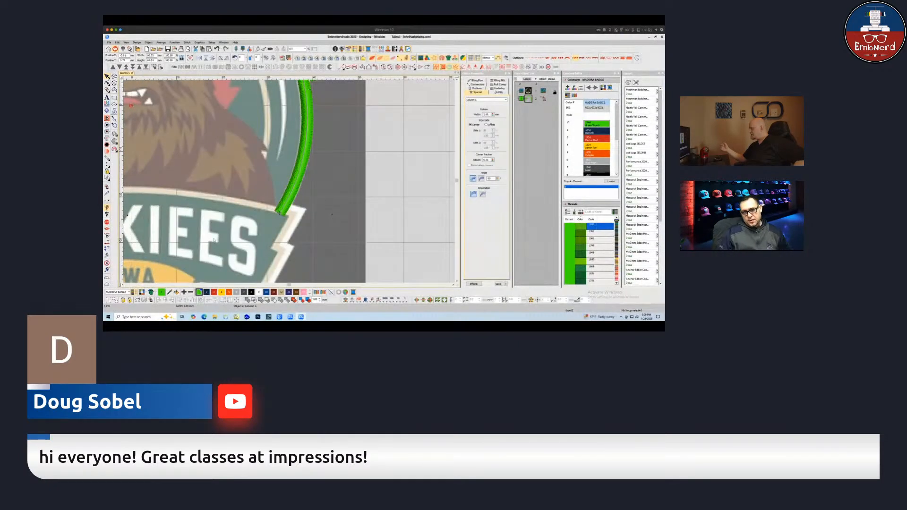
Open the border column's underlay settings and try several first-underlay types, ending with Zigzag
left_click_drag(489, 115, 474, 115)
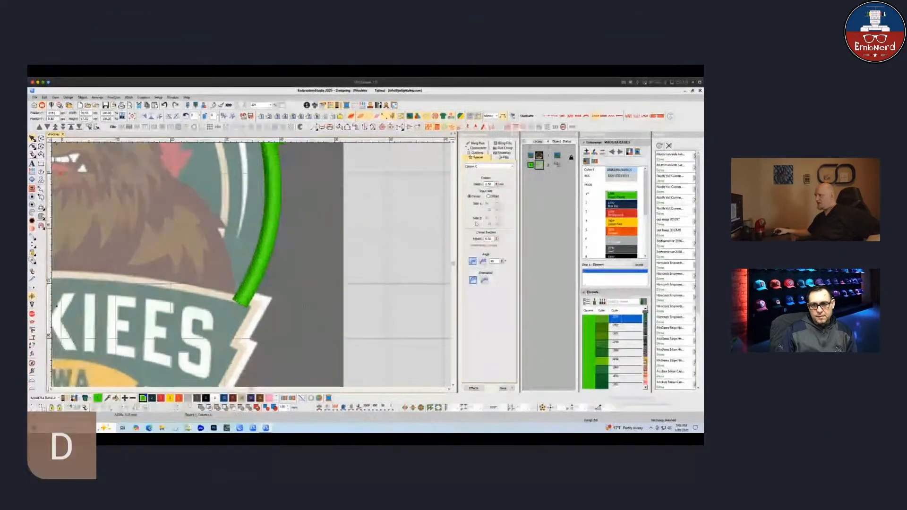
left_click(505, 157)
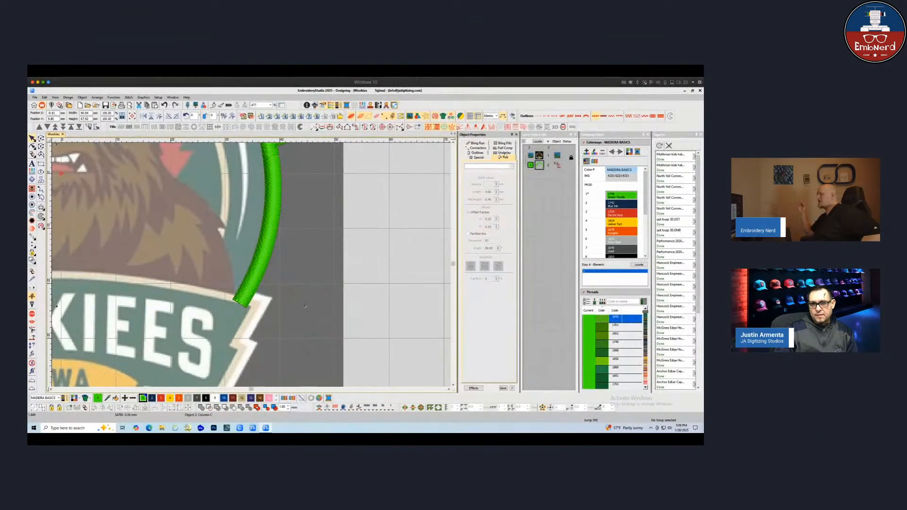
left_click(504, 153)
left_click(486, 179)
left_click(489, 187)
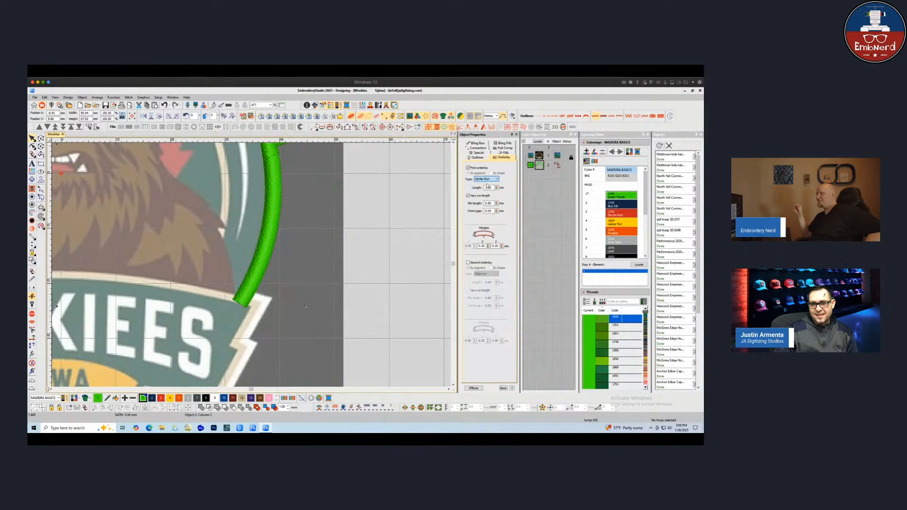
left_click(486, 179)
left_click(483, 190)
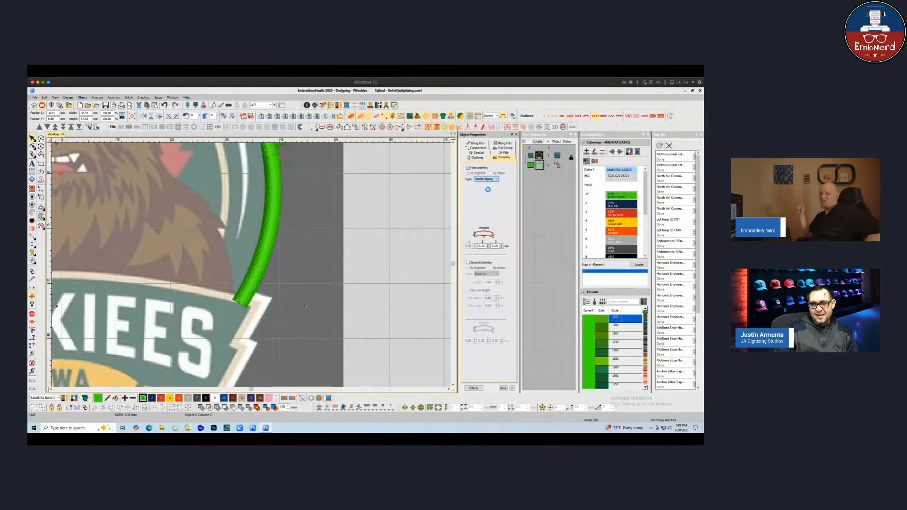
left_click(487, 179)
left_click(485, 187)
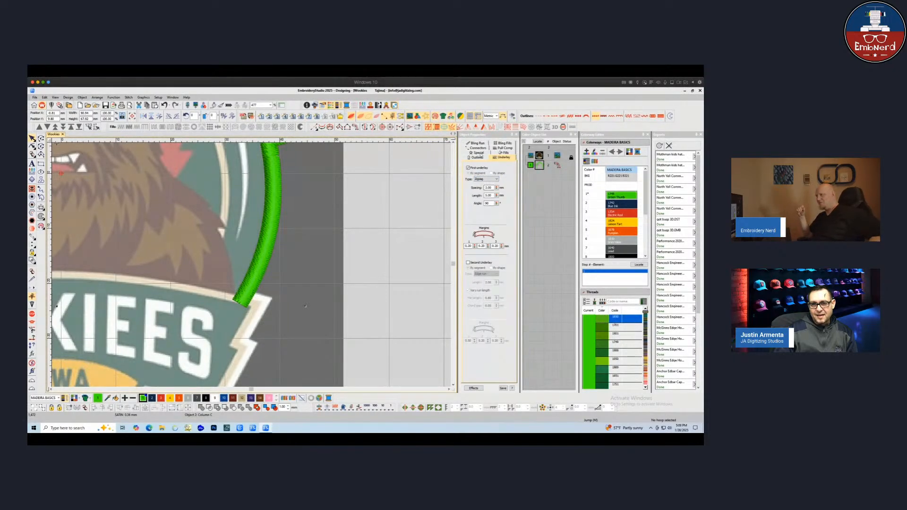
Set the border column's input width to Offset with Side 1 at 65%
left_click(479, 158)
left_click(478, 153)
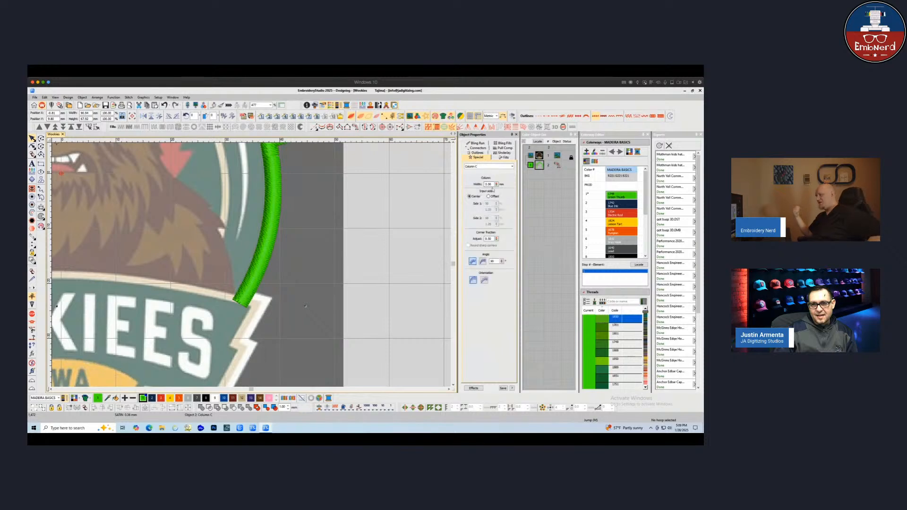
left_click(488, 196)
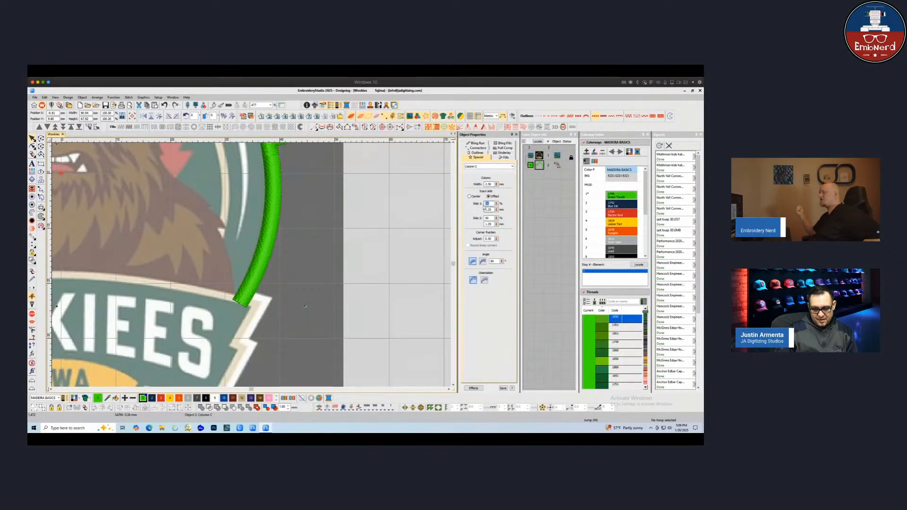
type("65")
key("Return")
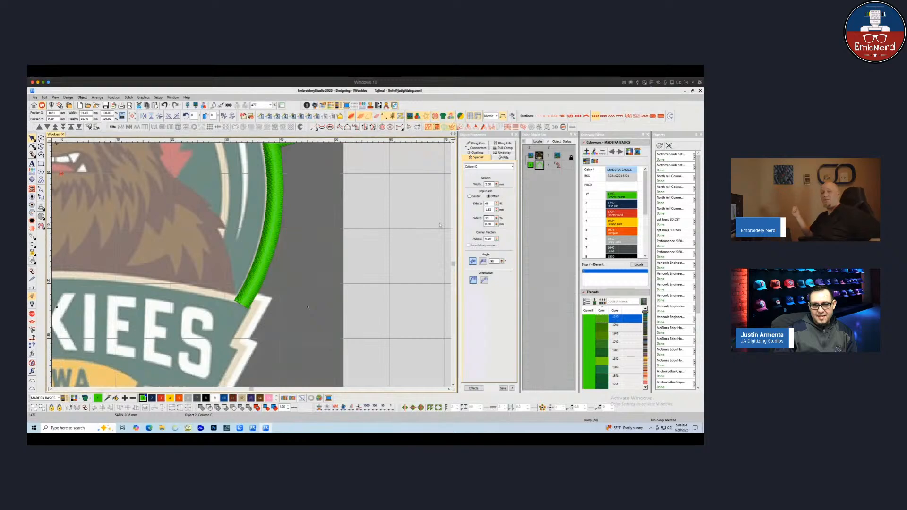
Duplicate the border column by copying and pasting it, and recolor the copy tan
left_click(318, 231)
scroll(324, 305, "down", 2)
scroll(267, 340, "down", 1)
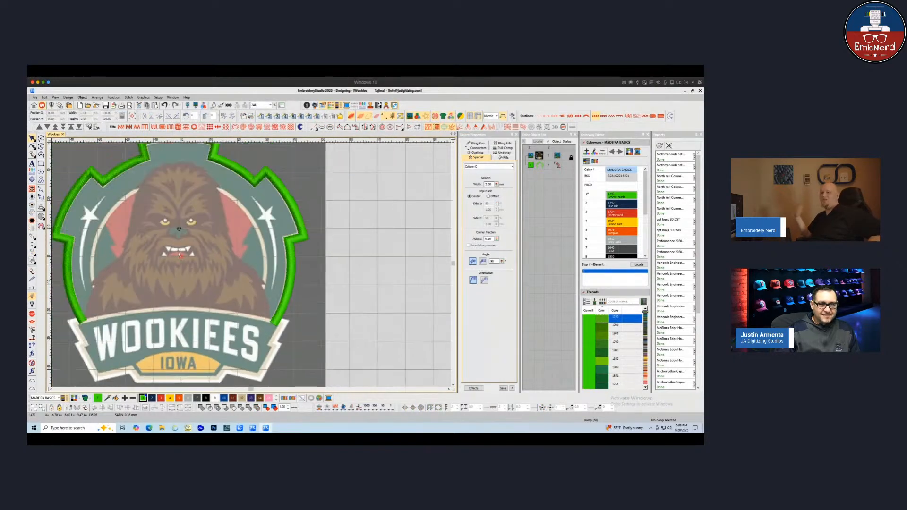
scroll(179, 255, "up", 1)
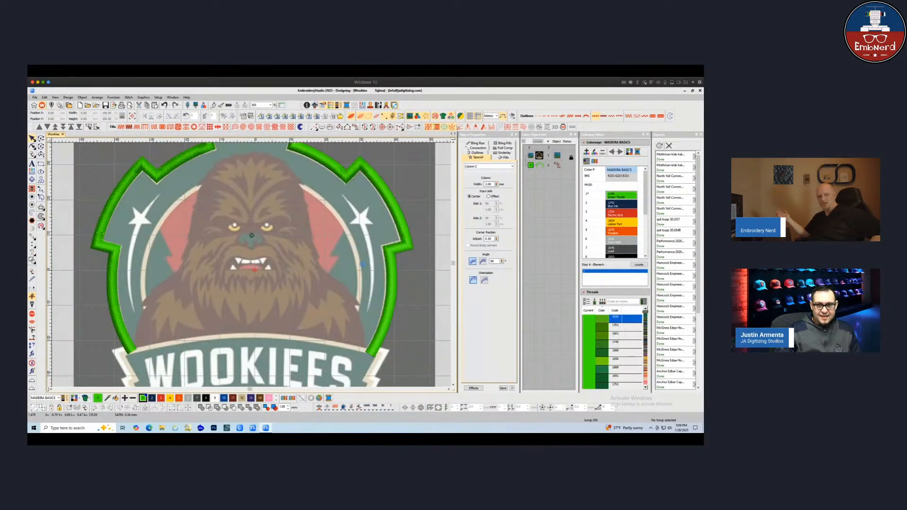
left_click(406, 271)
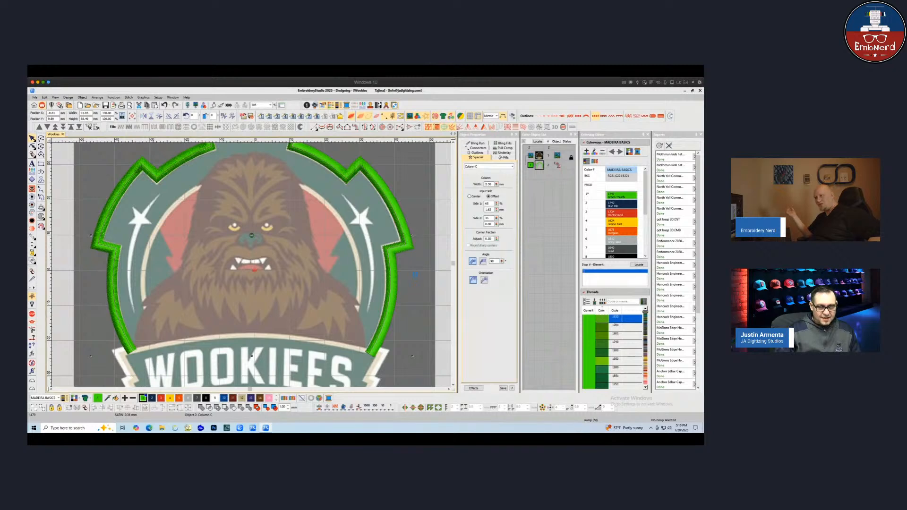
key("ctrl+c")
key("ctrl+v")
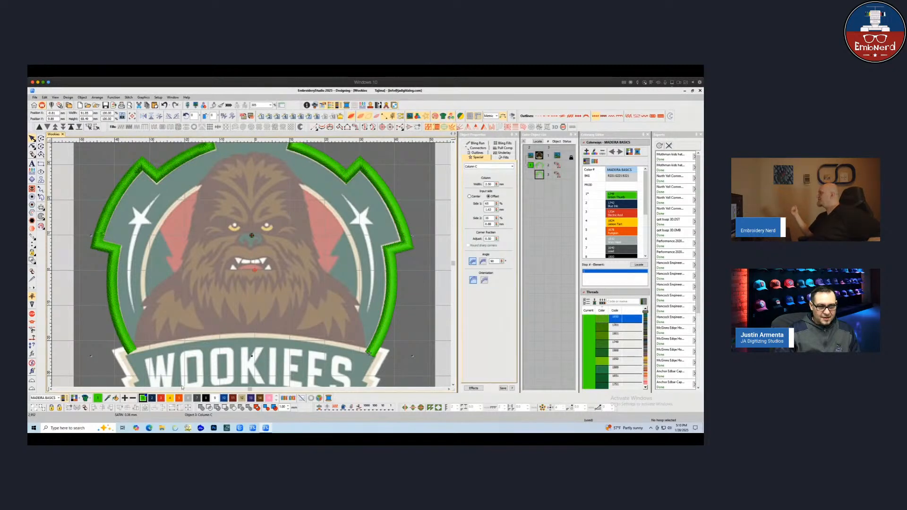
left_click(242, 399)
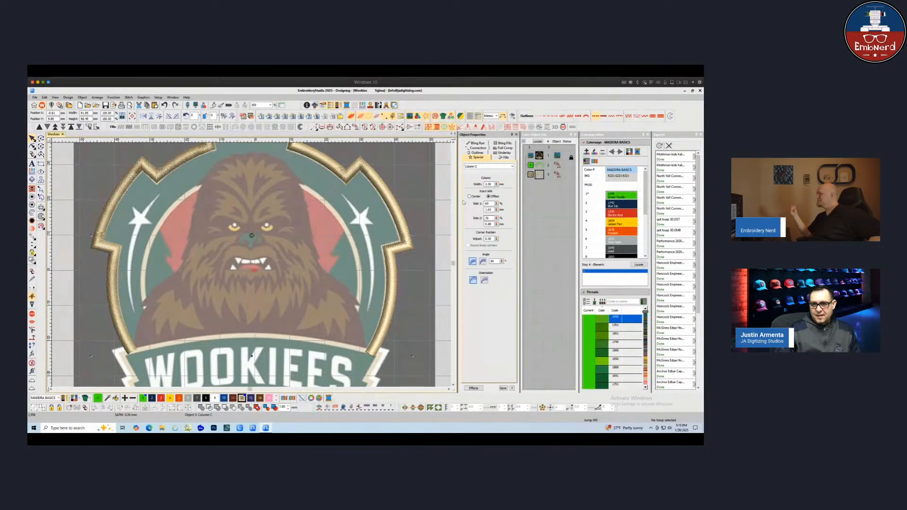
Select the tan copy and set its offset input width sides to 75%
left_click(541, 166)
left_click(425, 220)
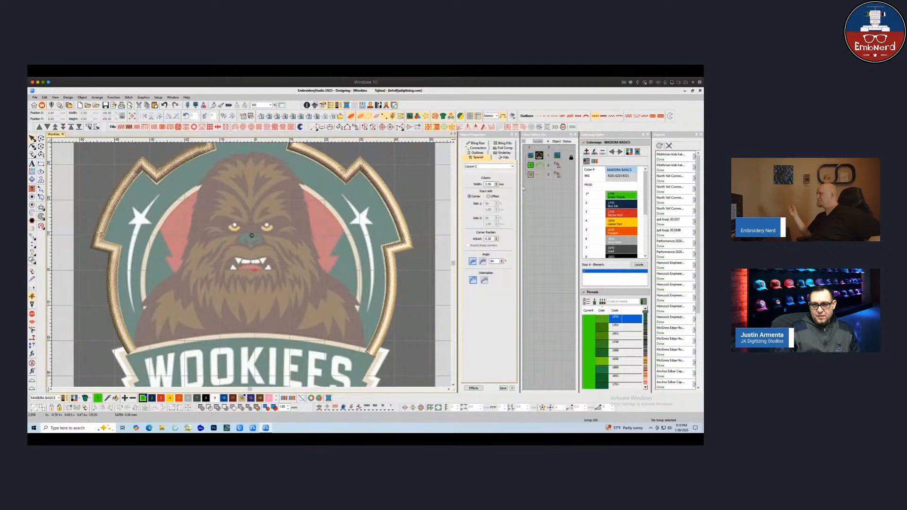
left_click(531, 174)
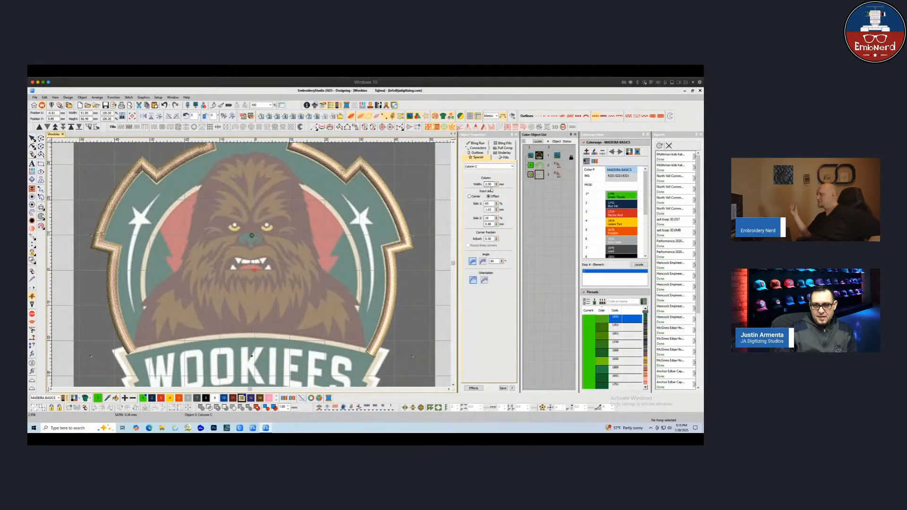
double_click(489, 184)
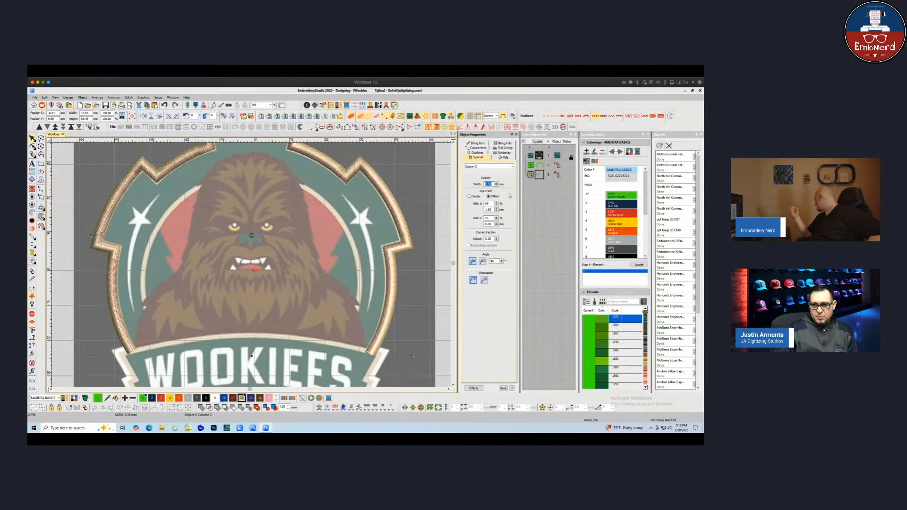
left_click(469, 197)
left_click(493, 197)
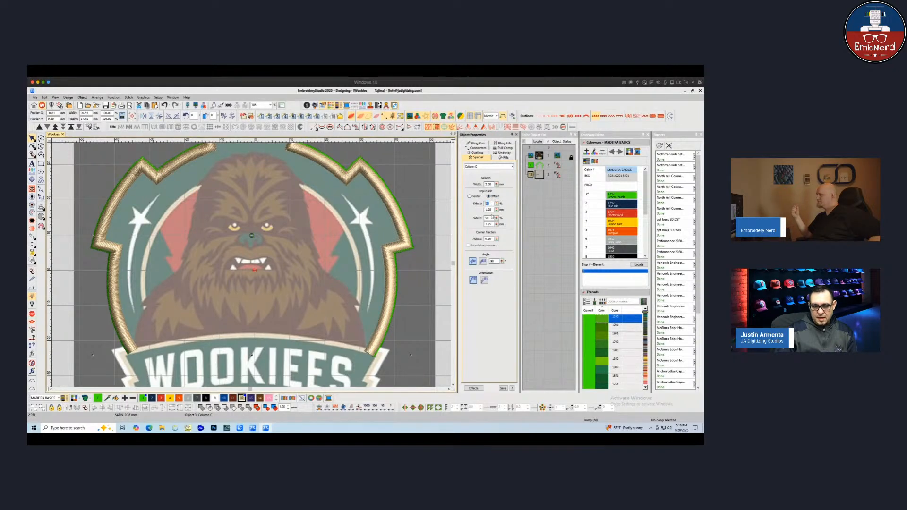
type("75")
key("Return")
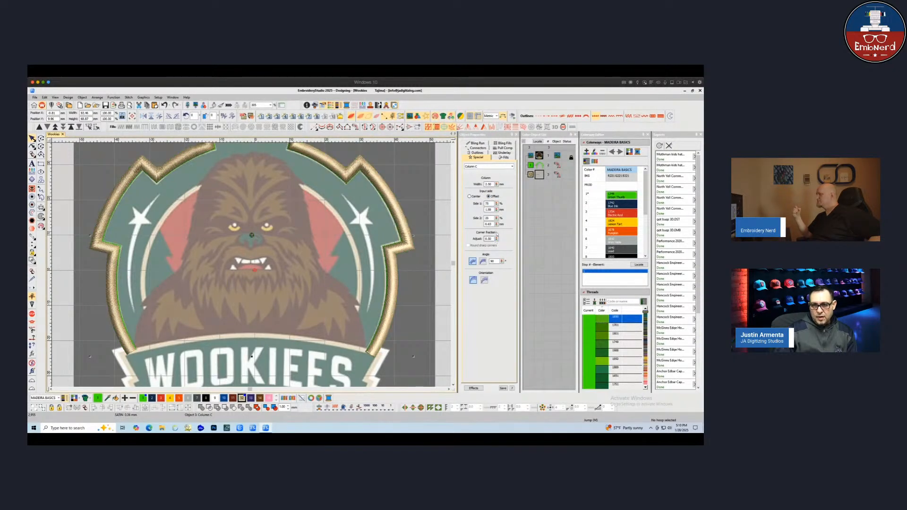
type("75")
key("Return")
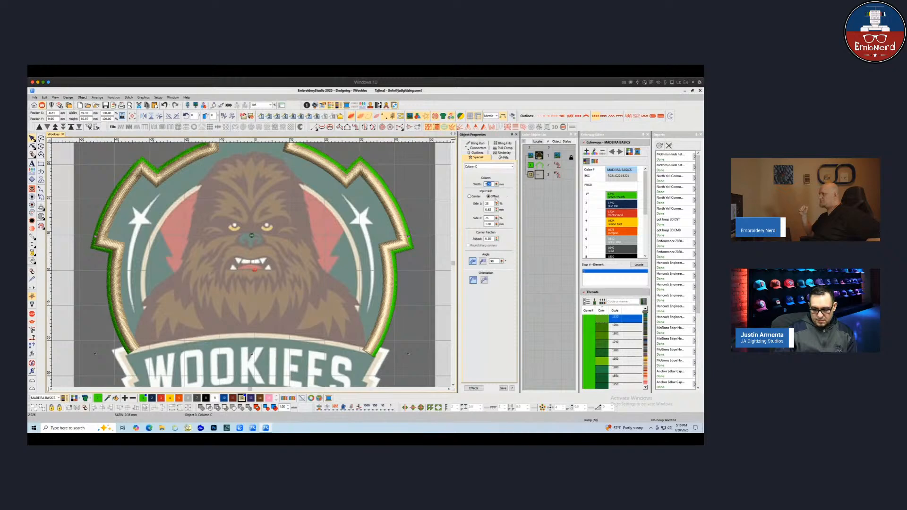
Set the tan copy's column width to 2 mm
left_click(496, 183)
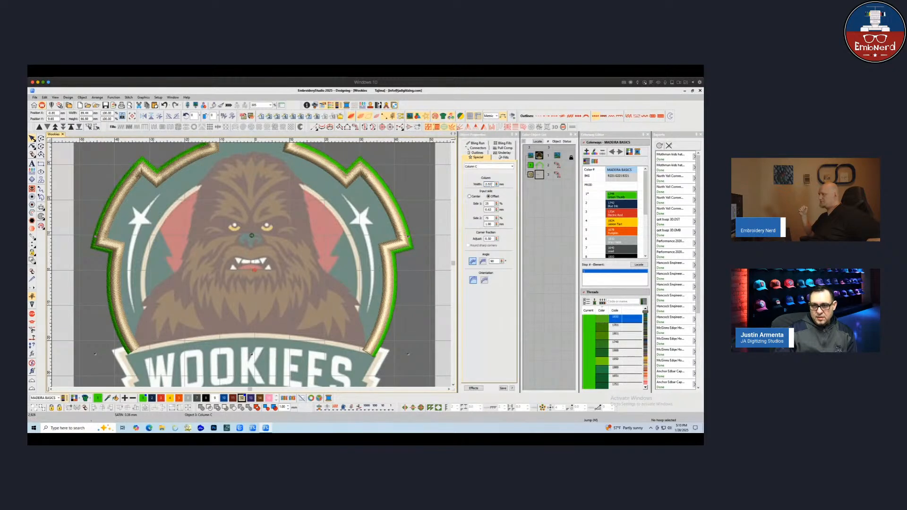
type("2")
key("Return")
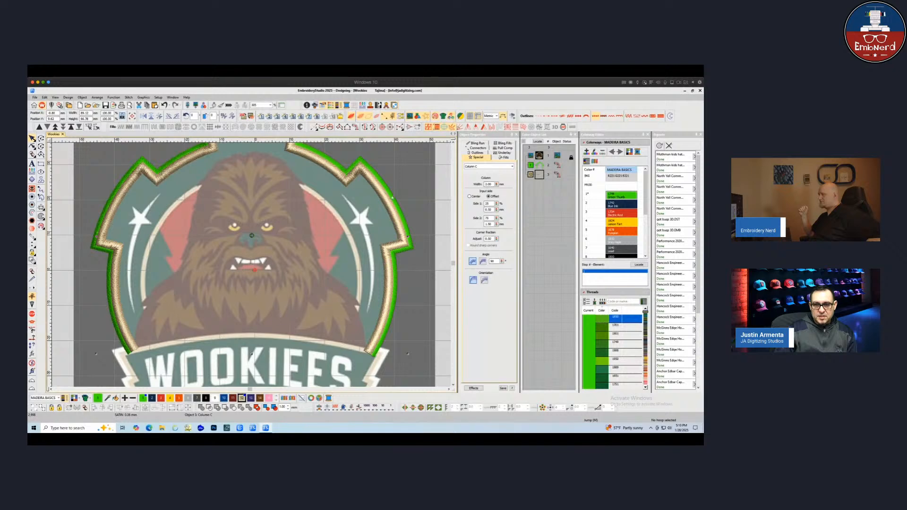
left_click_drag(492, 185, 464, 189)
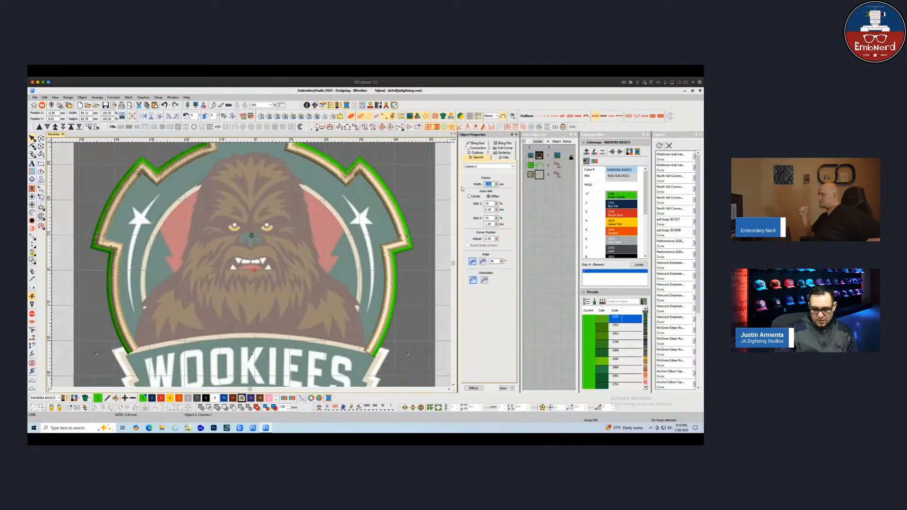
key("Return")
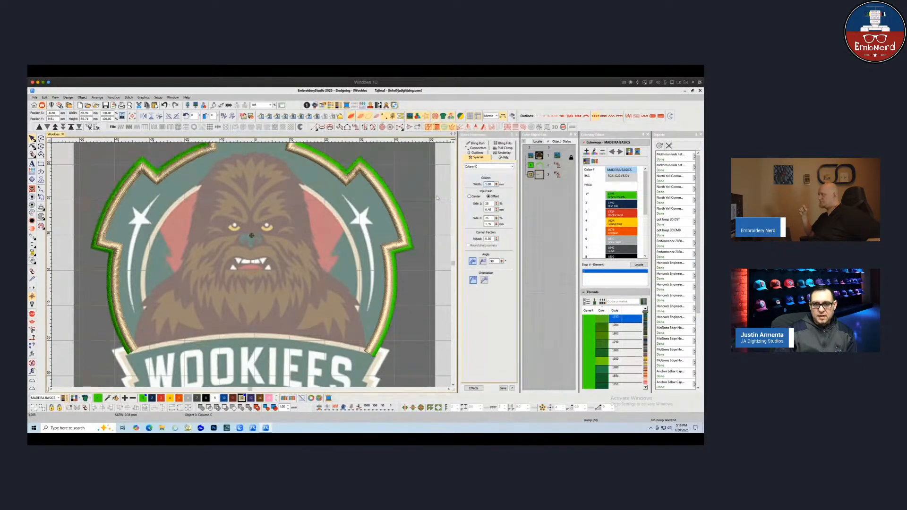
Select the border columns in turn to compare their column settings
left_click(437, 198)
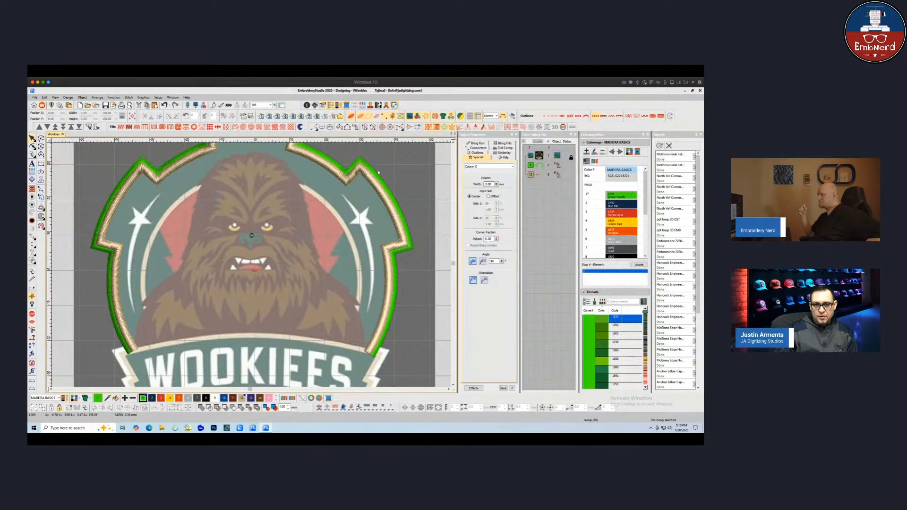
left_click(380, 183)
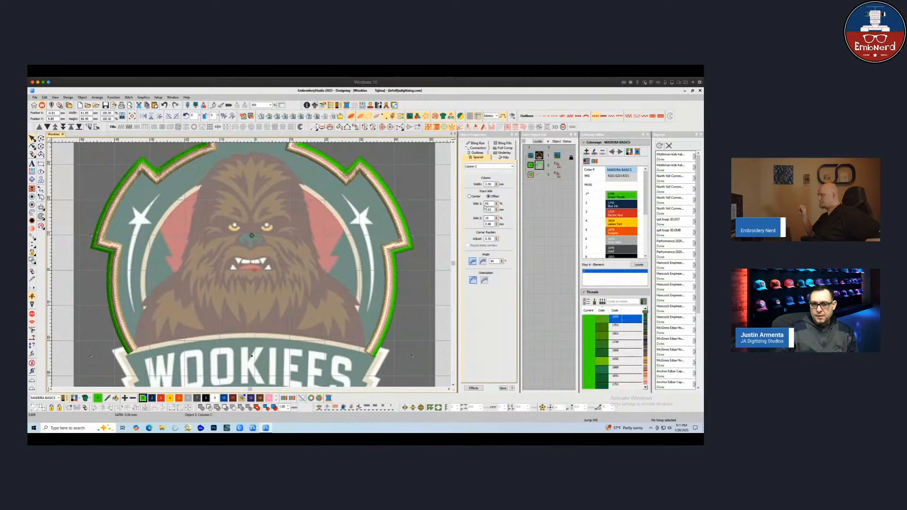
key("Escape")
left_click(533, 166)
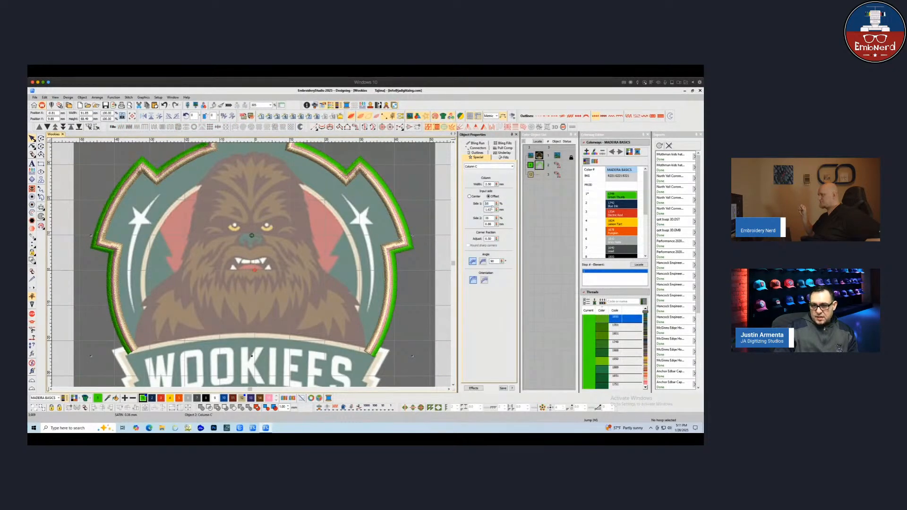
left_click(470, 229)
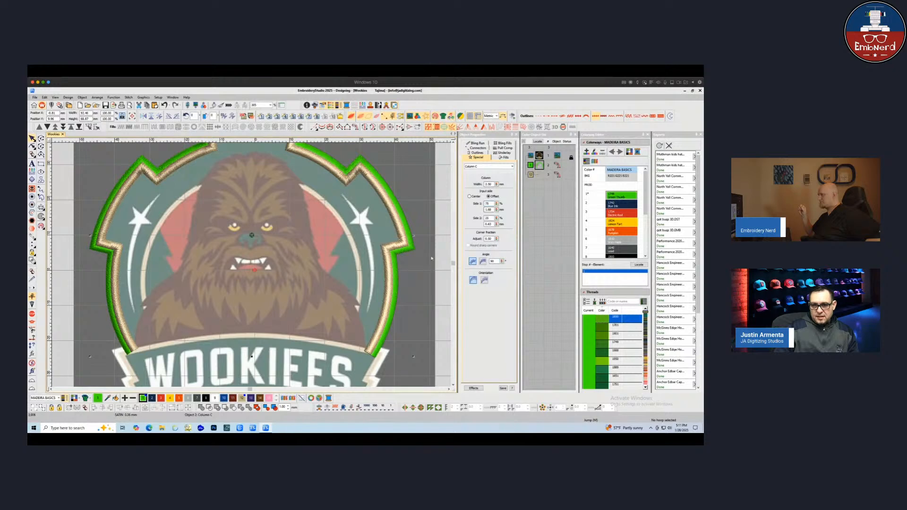
left_click(402, 271)
left_click(400, 268)
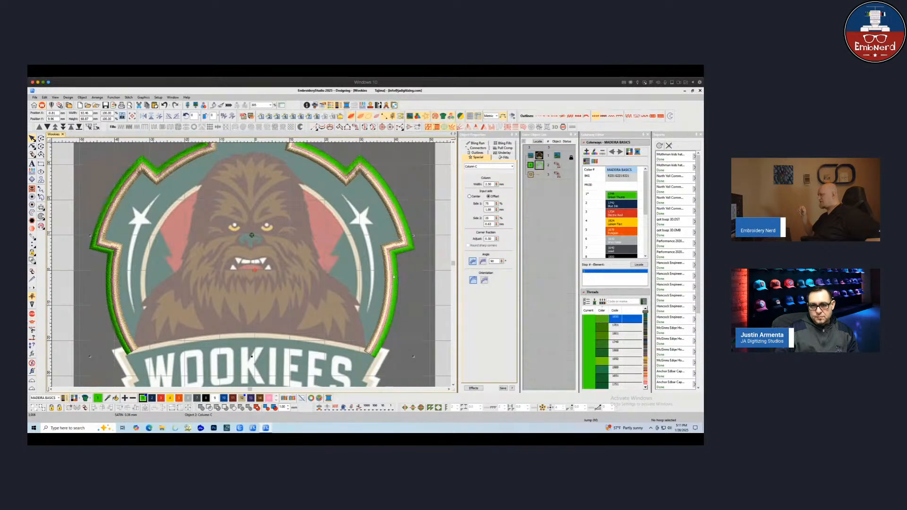
left_click(391, 215)
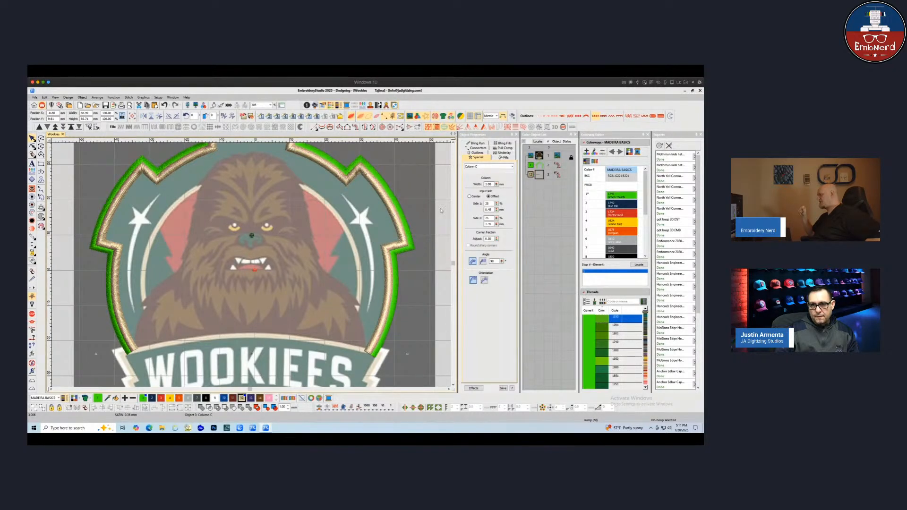
Change the selected border column's first underlay type to Center Run
left_click(503, 153)
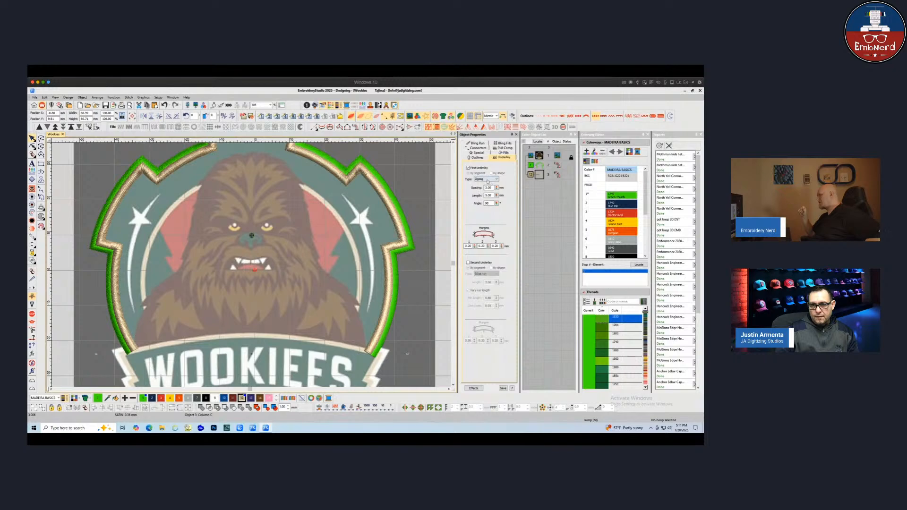
left_click(488, 180)
left_click(482, 184)
left_click(415, 185)
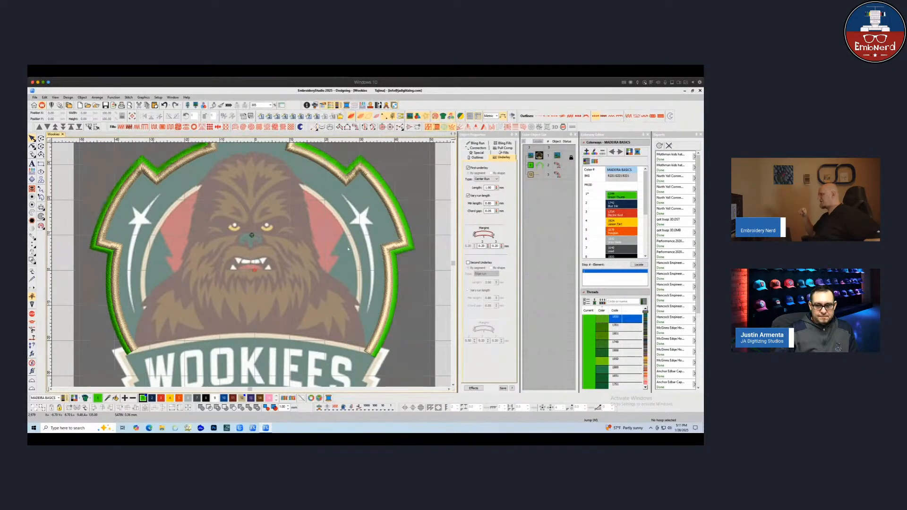
left_click(356, 341)
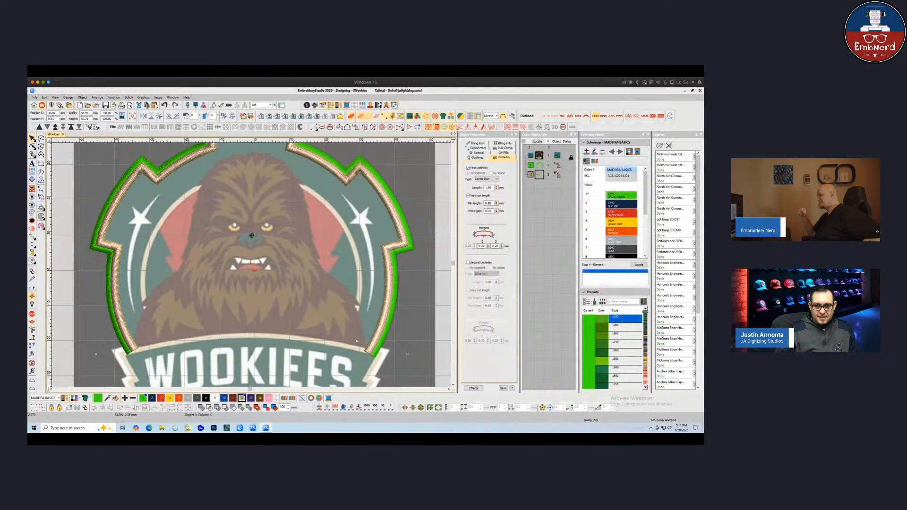
key("Escape")
Digitize a short travel run up along the inner right side of the border
left_click(315, 128)
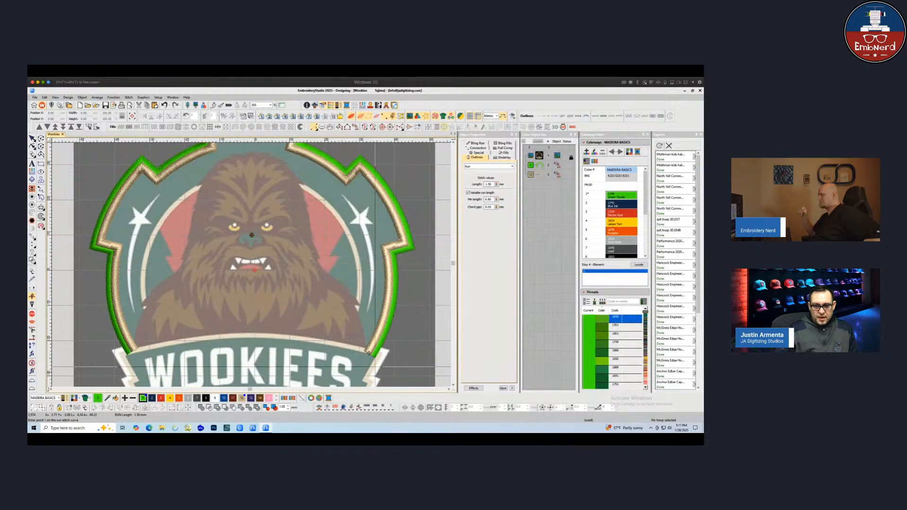
left_click(366, 352)
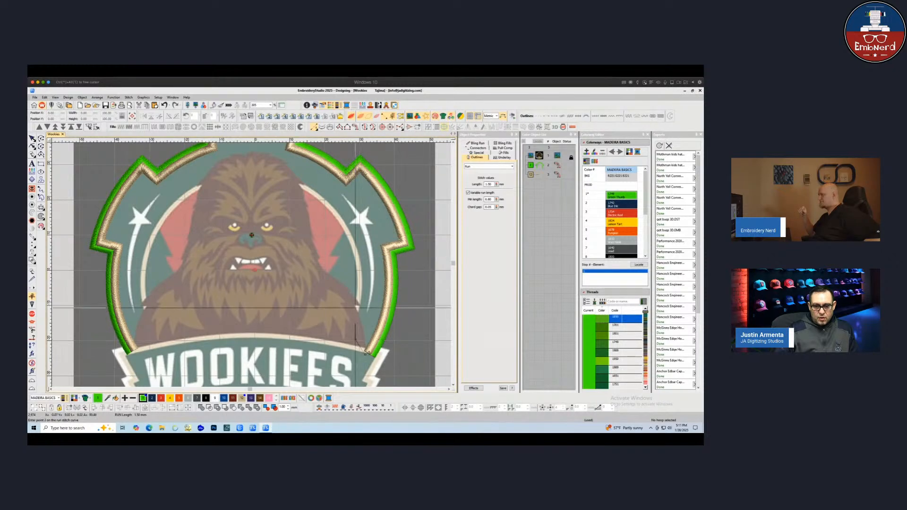
left_click(355, 310)
key("Return")
Digitize a Column C arc along the inner right edge of the border, from the bottom up to the top
key("c")
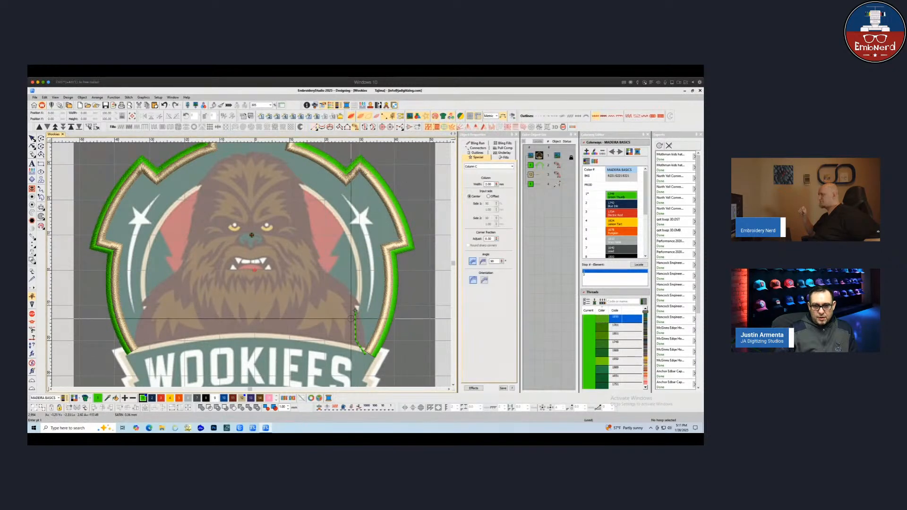
left_click(356, 309)
right_click(359, 272)
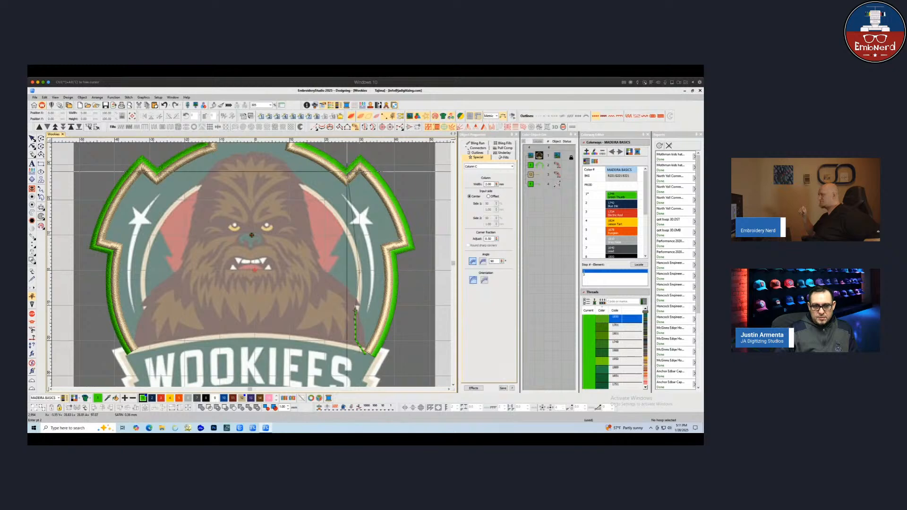
right_click(340, 220)
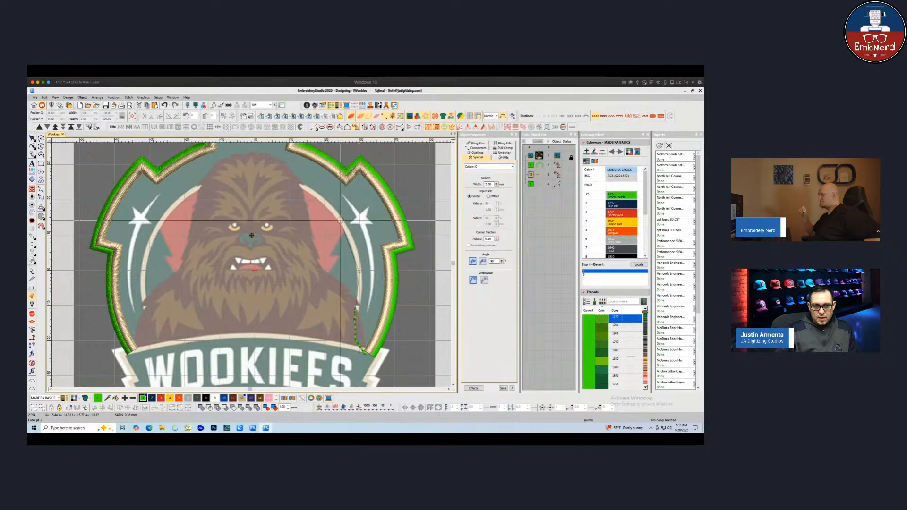
left_click(295, 182)
key("Return")
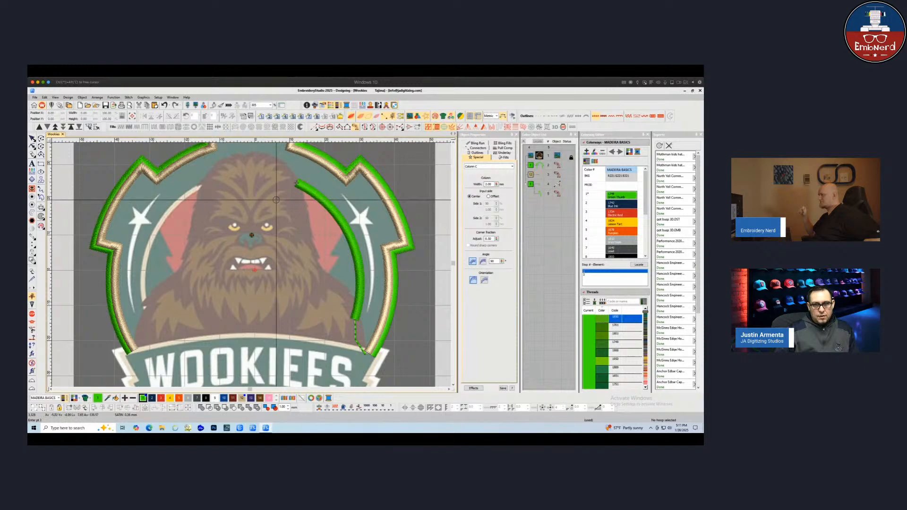
Digitize a travel run across the top of the Wookiee's head toward the left
key("space")
left_click(296, 182)
left_click(201, 185)
key("Return")
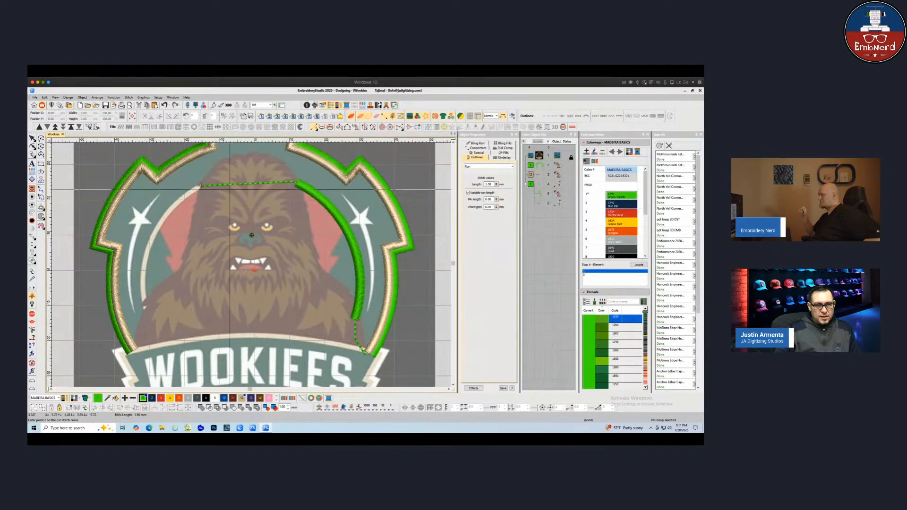
key("Escape")
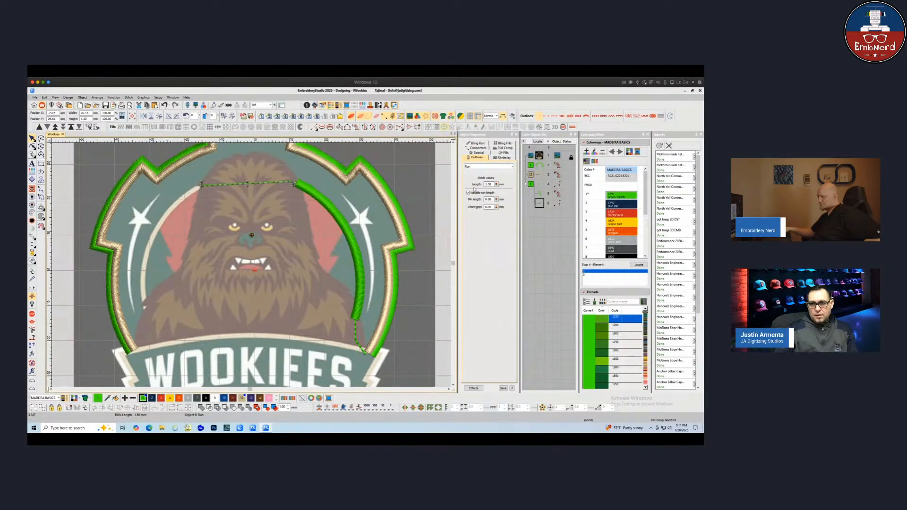
Enter 25.50 and then 3 as the travel run's length values
type("25.50")
key("Return")
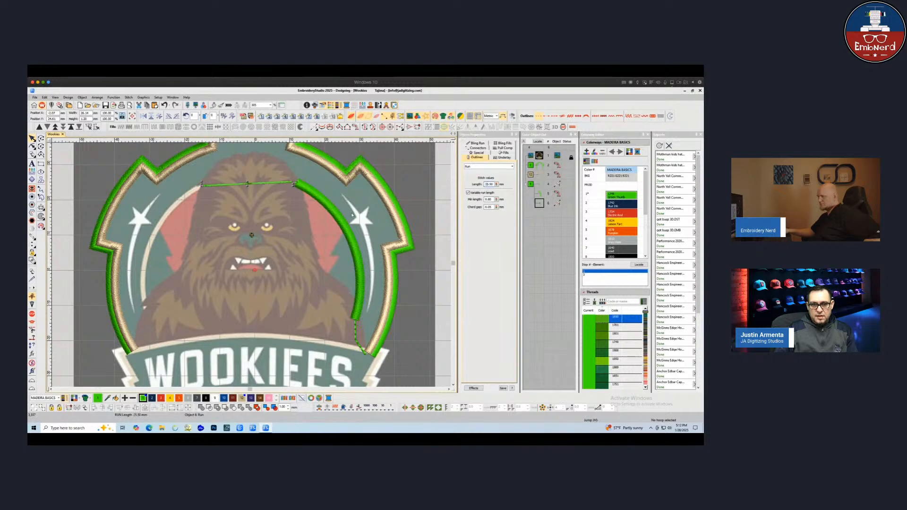
type("3")
key("Return")
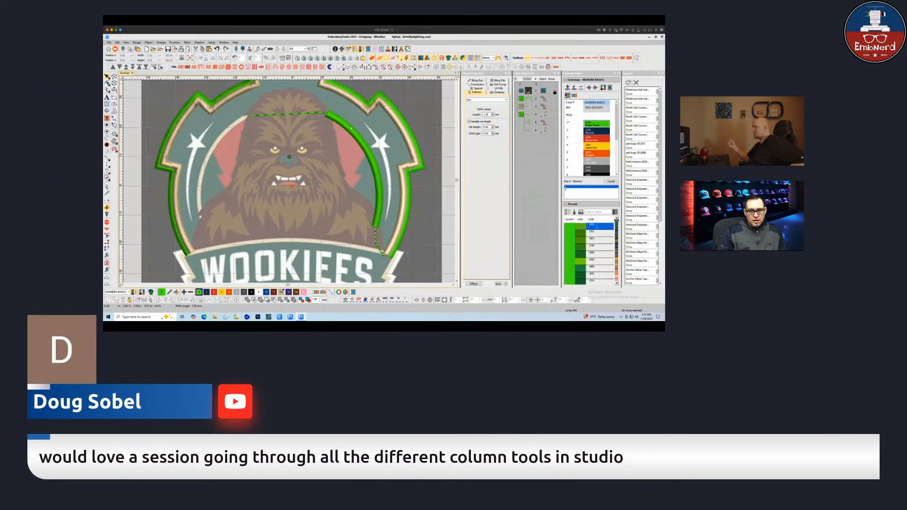
Digitize the pink shape right of the Wookiee's face as a Complex Fill, with entry and exit at its top
left_click(335, 169)
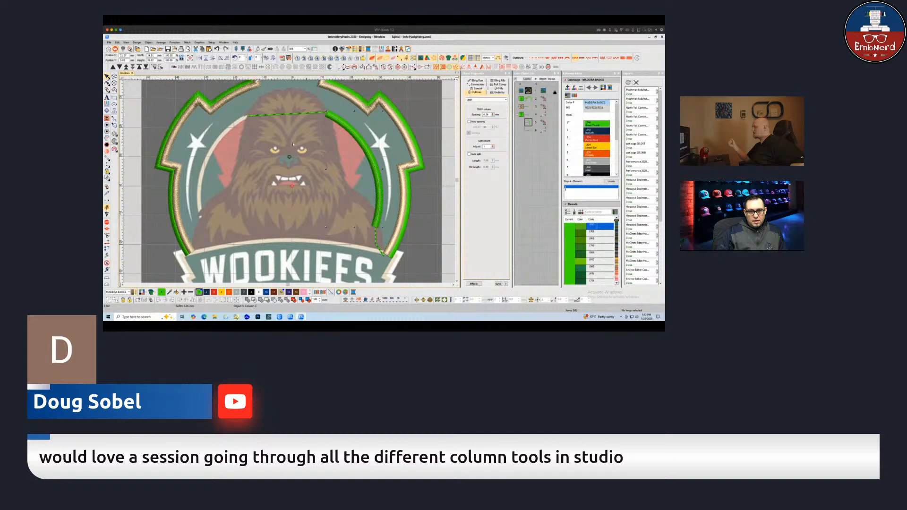
key("Escape")
scroll(313, 172, "up", 1)
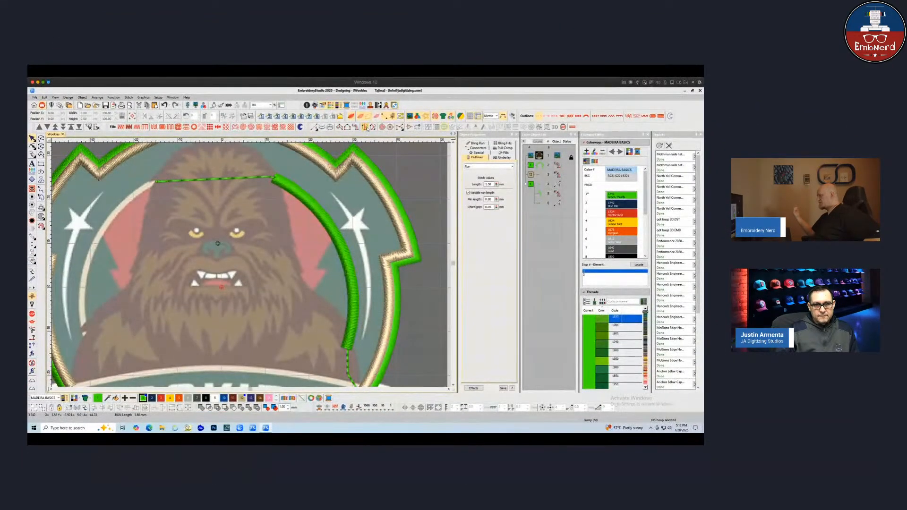
left_click(365, 128)
left_click(310, 297)
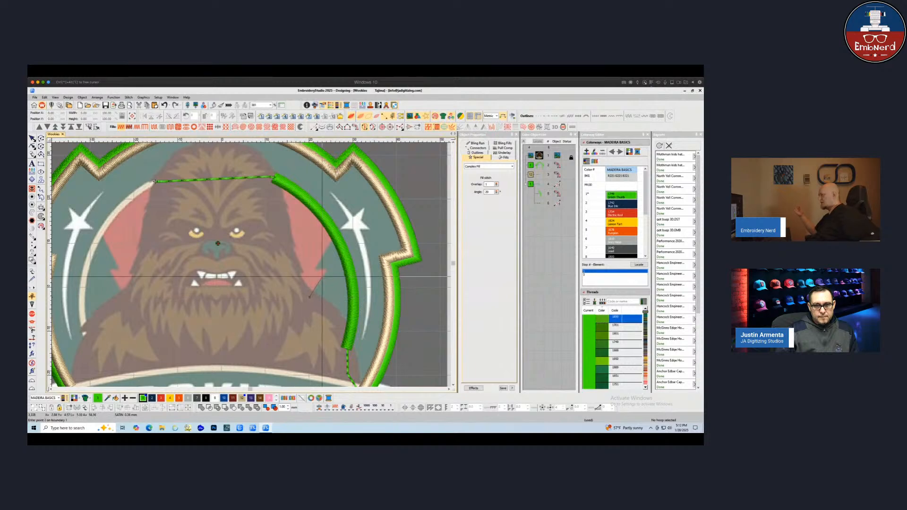
left_click(328, 269)
left_click(315, 269)
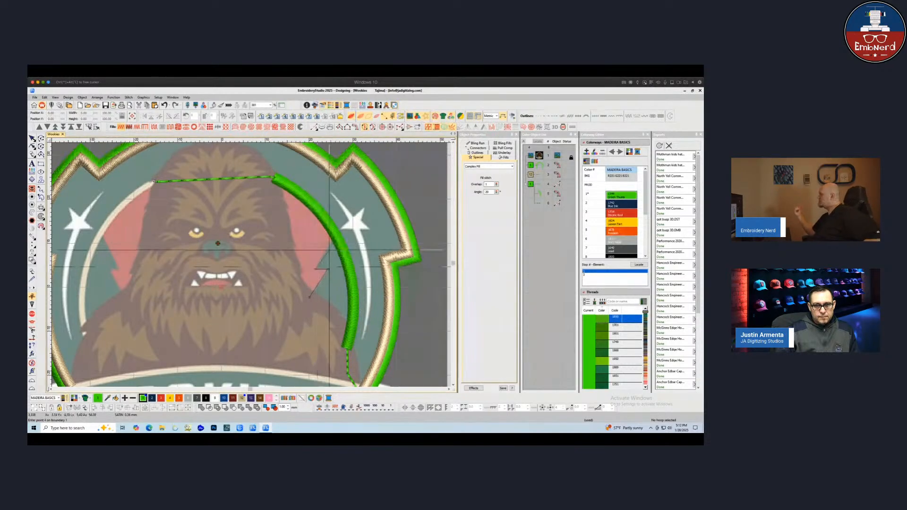
left_click(336, 234)
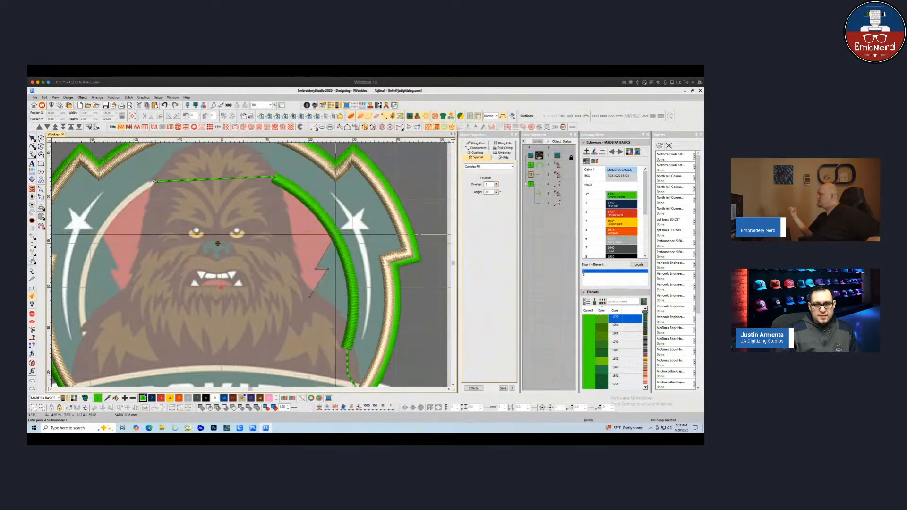
left_click(314, 204)
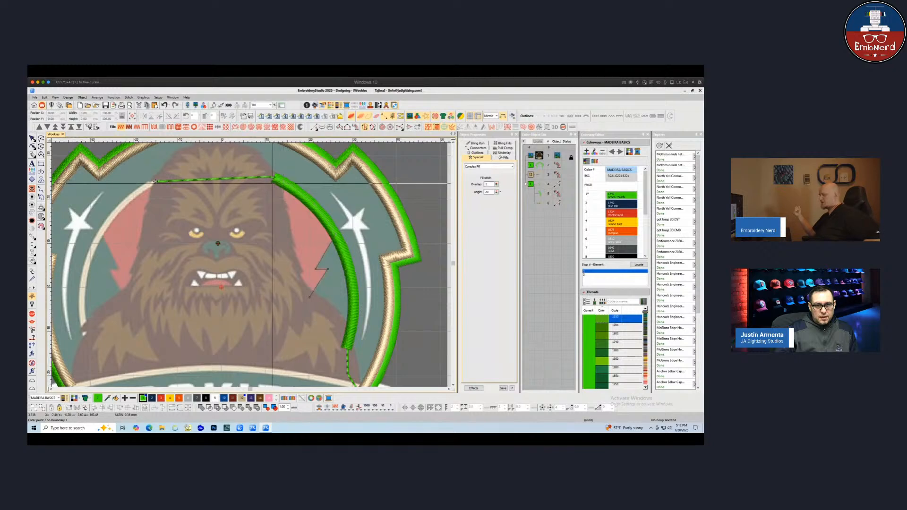
left_click(285, 226)
left_click(292, 270)
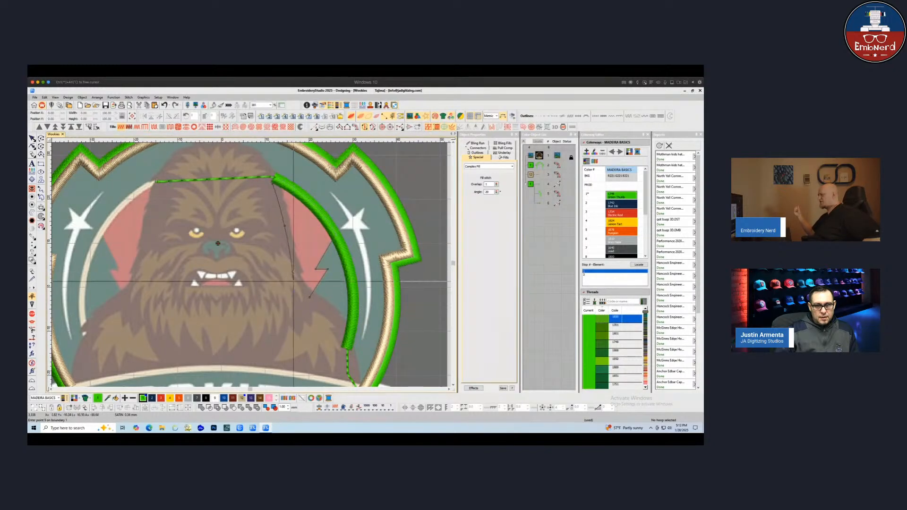
left_click(301, 290)
key("Return")
key("Return")
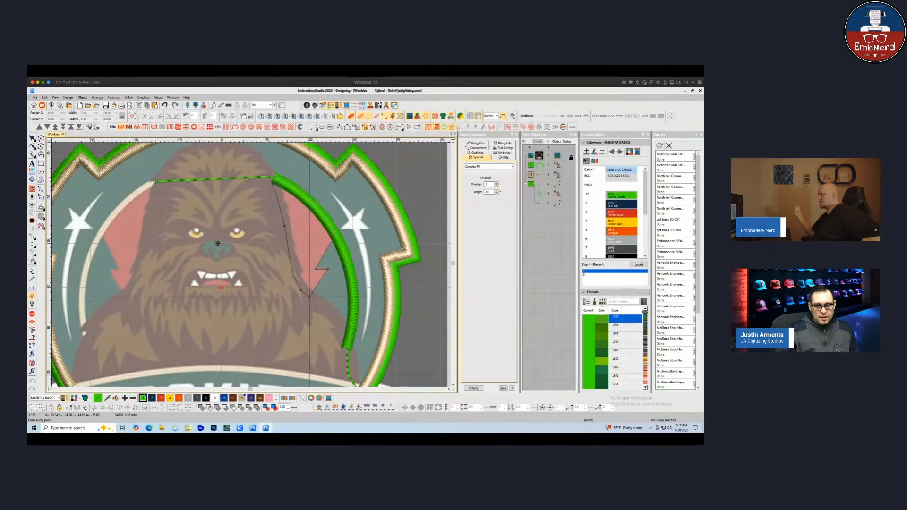
left_click(274, 183)
left_click(275, 183)
key("Return")
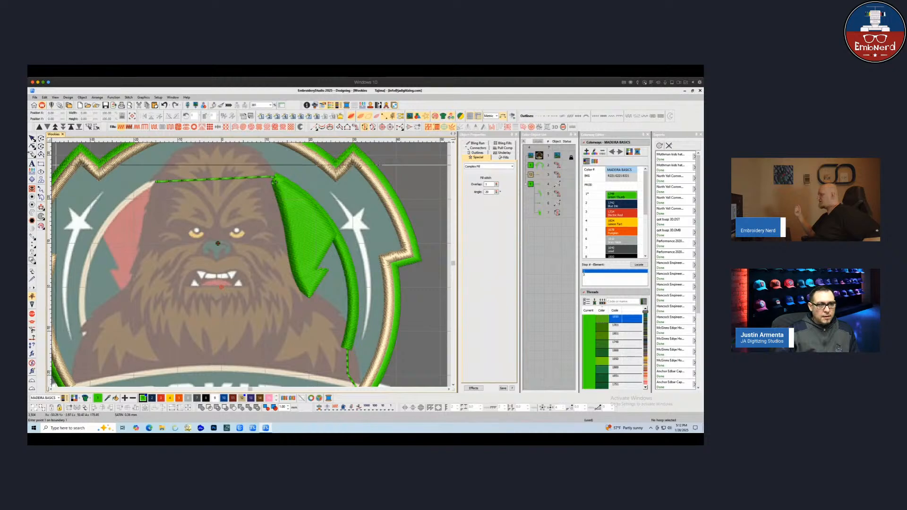
key("Escape")
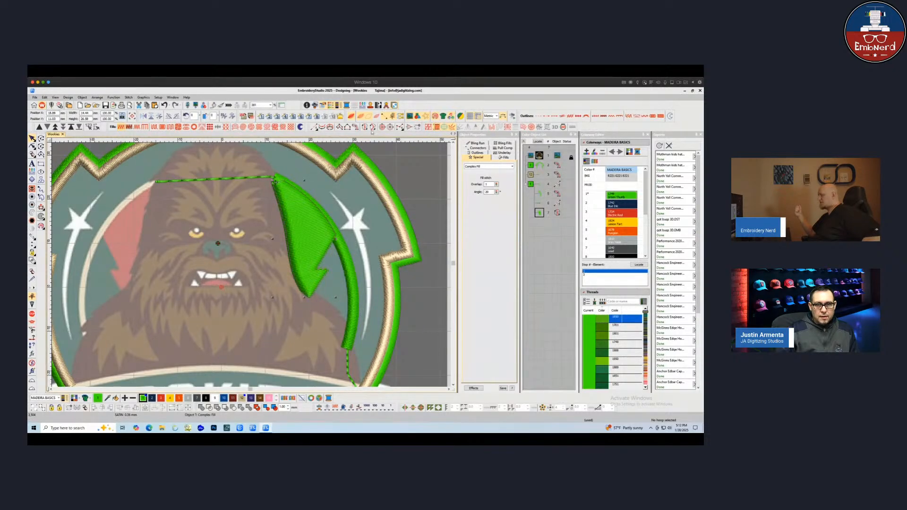
Change the new fill's stitch type to Tatami and color it red
key("space")
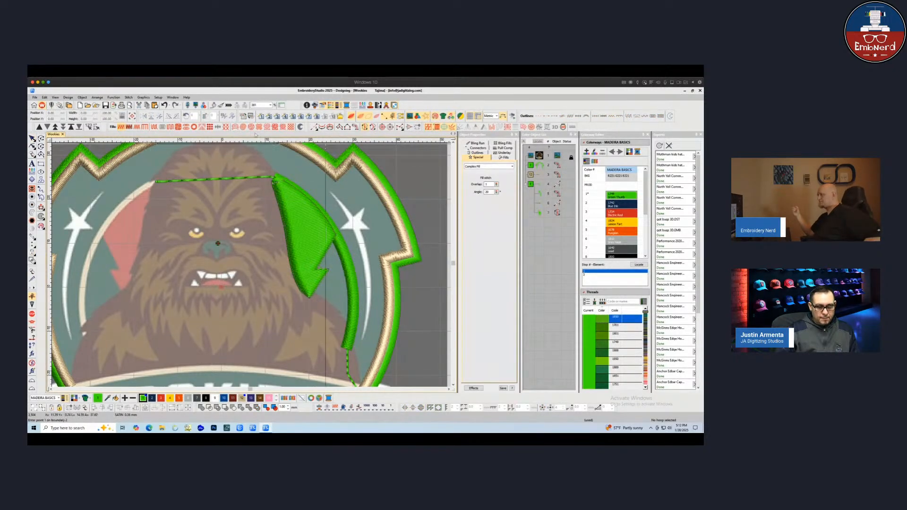
key("Escape")
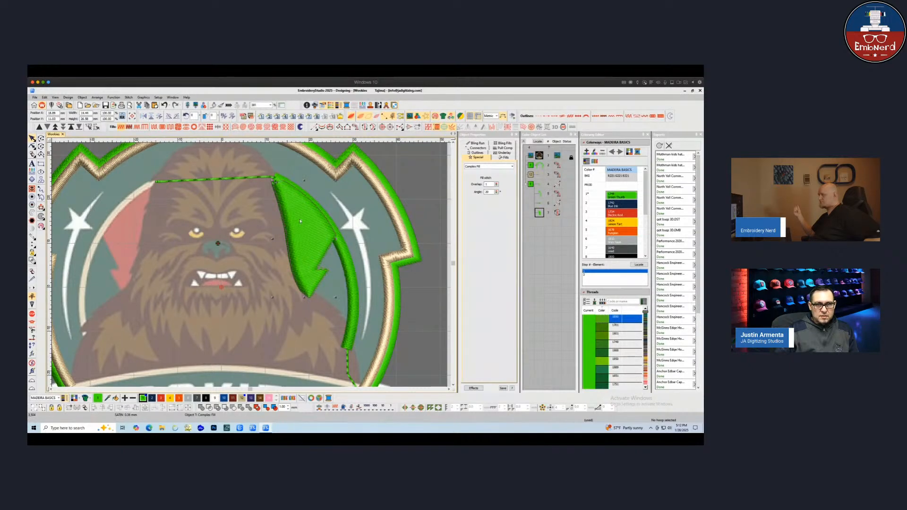
left_click(154, 127)
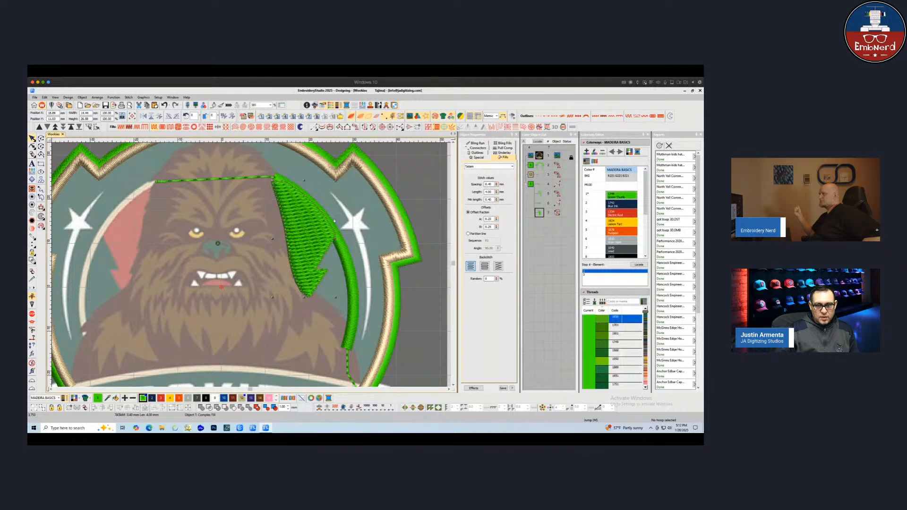
left_click(161, 398)
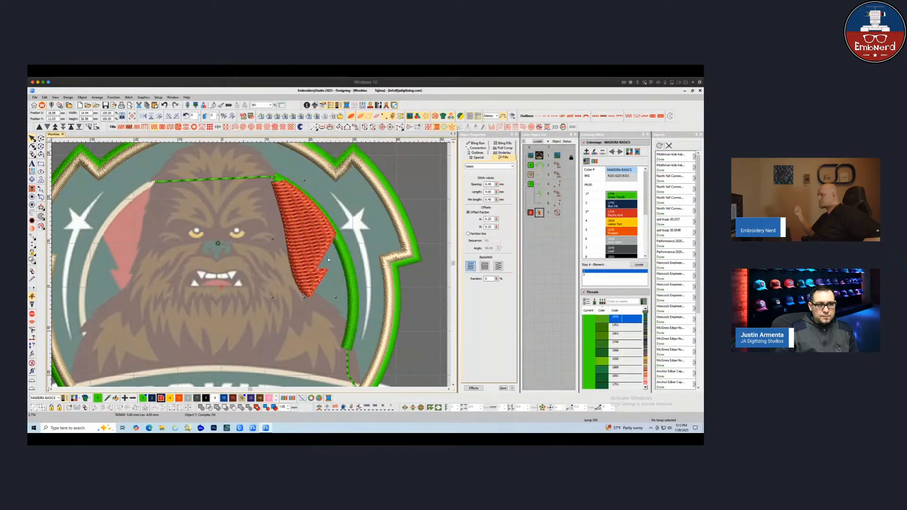
Set the red fill's tatami stitch spacing to 0.38 mm
left_click(71, 127)
left_click(180, 262)
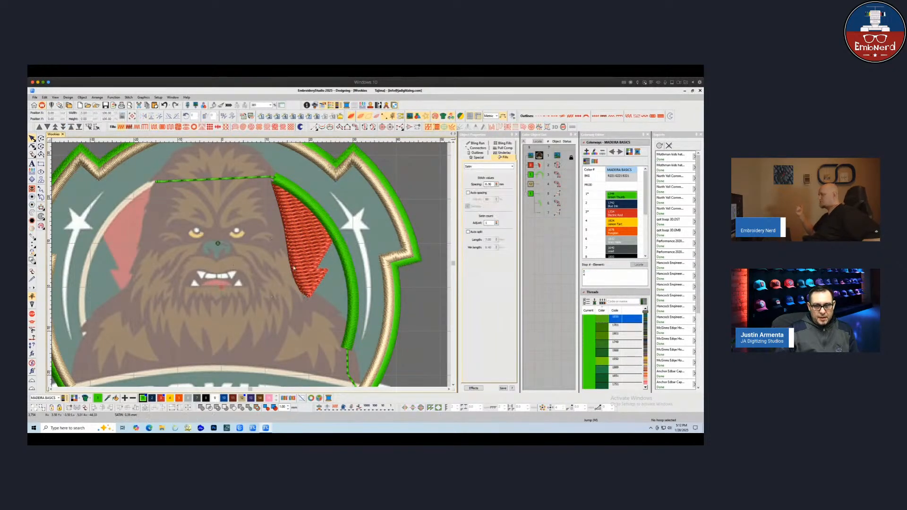
left_click(310, 245)
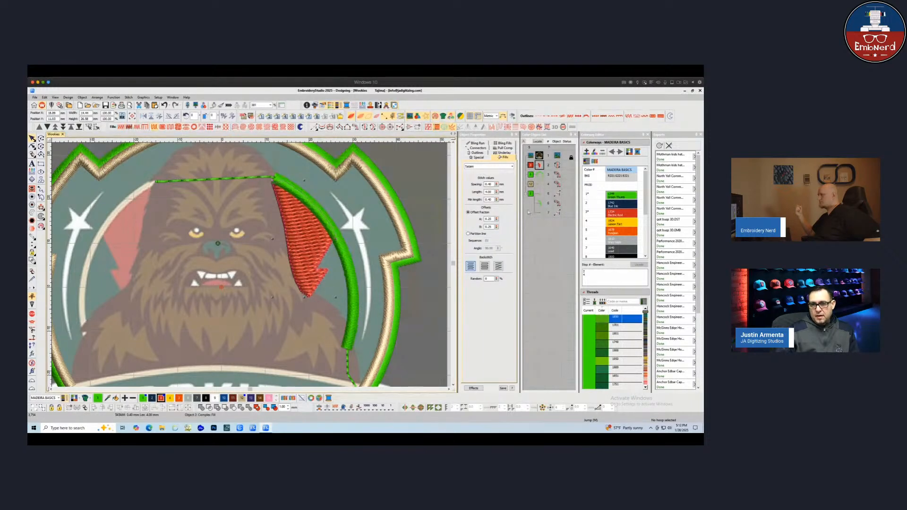
double_click(489, 185)
type("0.38")
key("Return")
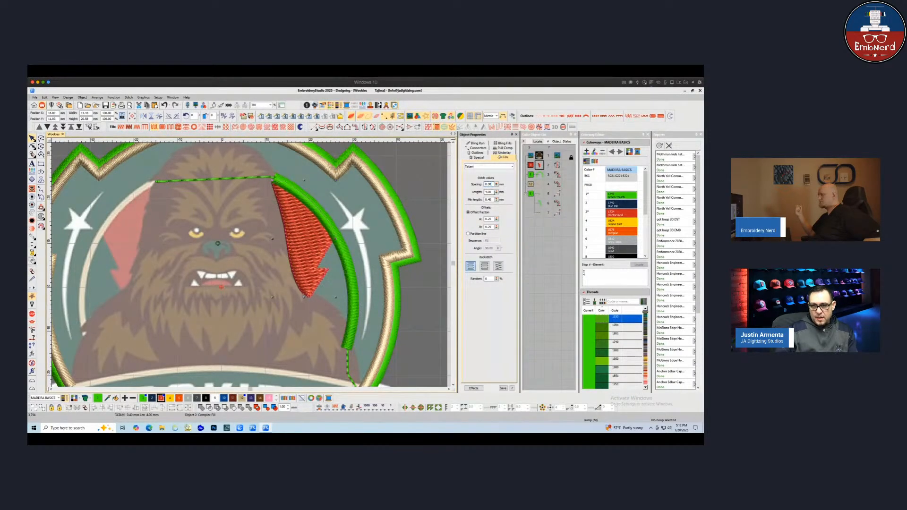
Enable the red fill's underlays, with Tatami as the first and Edge Run as the second
left_click(504, 152)
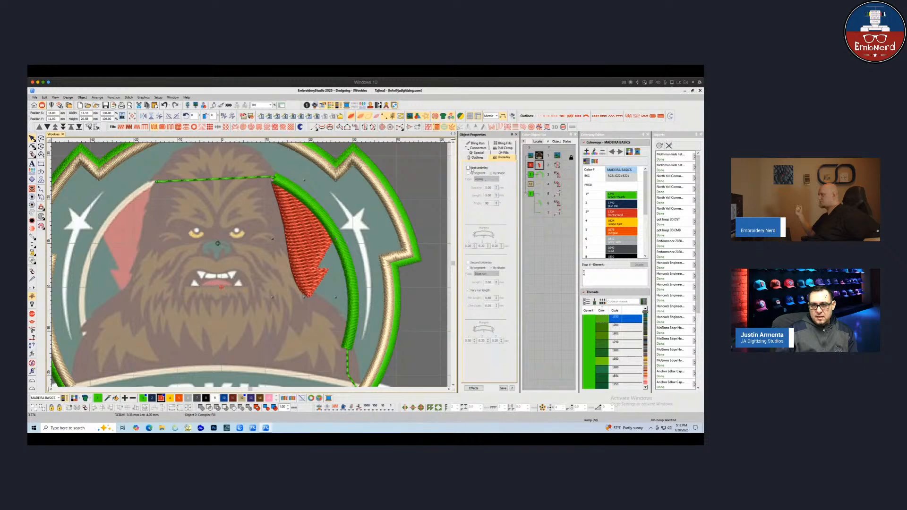
left_click(468, 168)
left_click(486, 179)
left_click(490, 195)
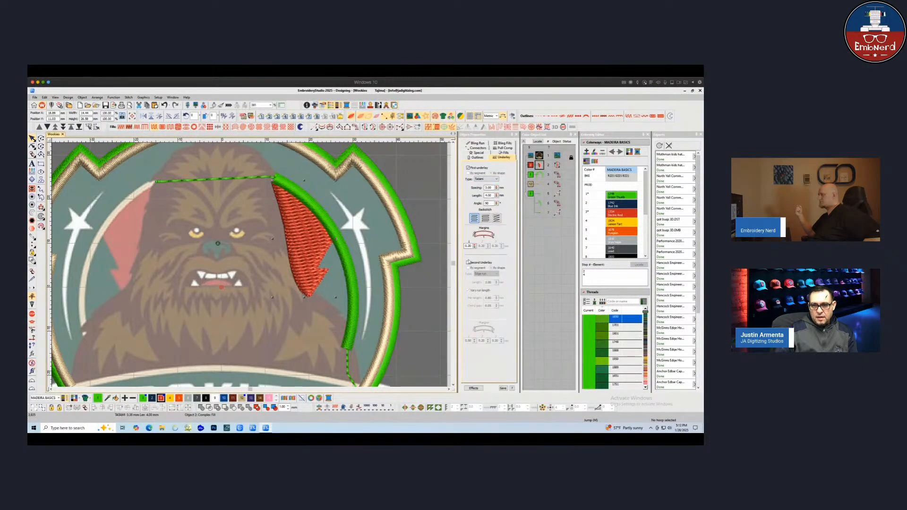
left_click(467, 262)
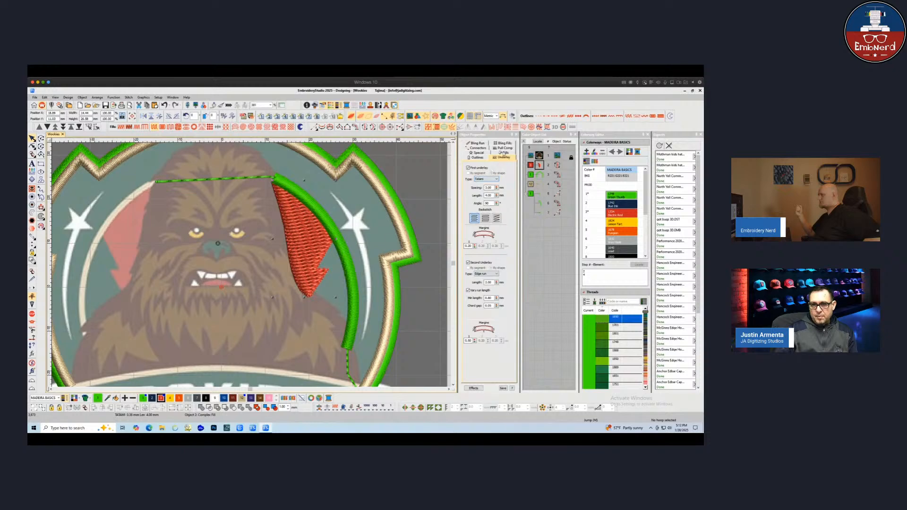
left_click(503, 153)
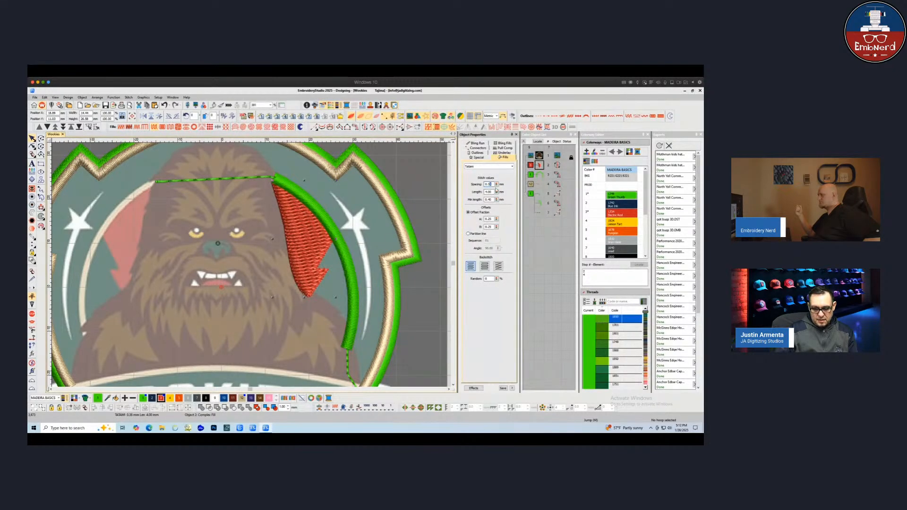
Select the inner green column and neighbouring border objects to review their properties
left_click(348, 268)
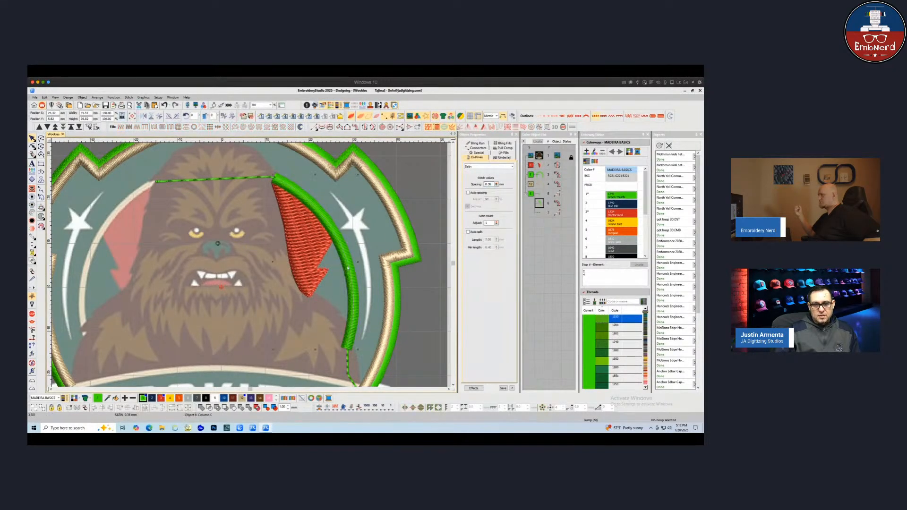
left_click(502, 157)
left_click(482, 154)
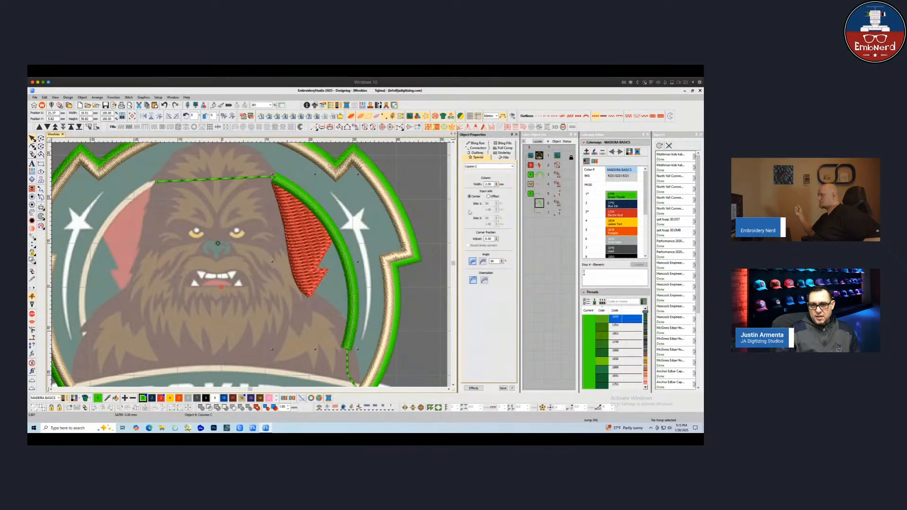
left_click(269, 291)
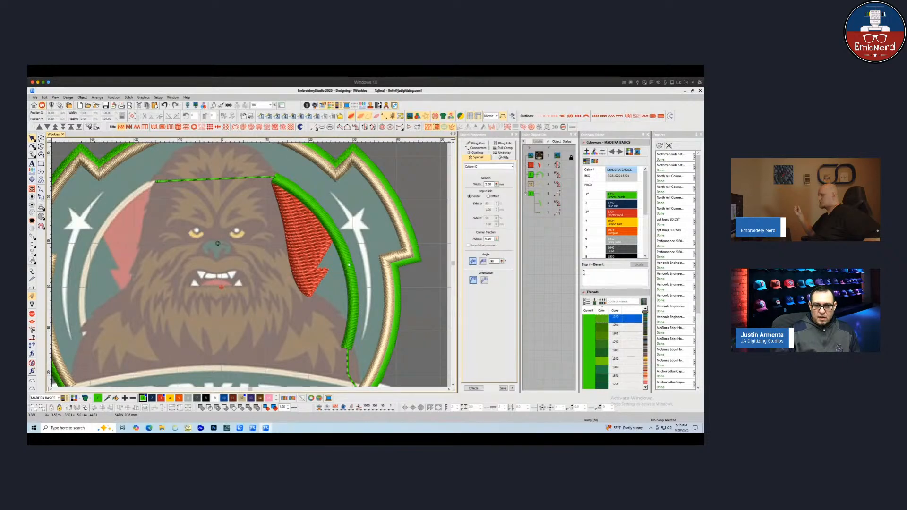
key("super")
left_click(347, 363)
left_click(350, 326, "ctrl")
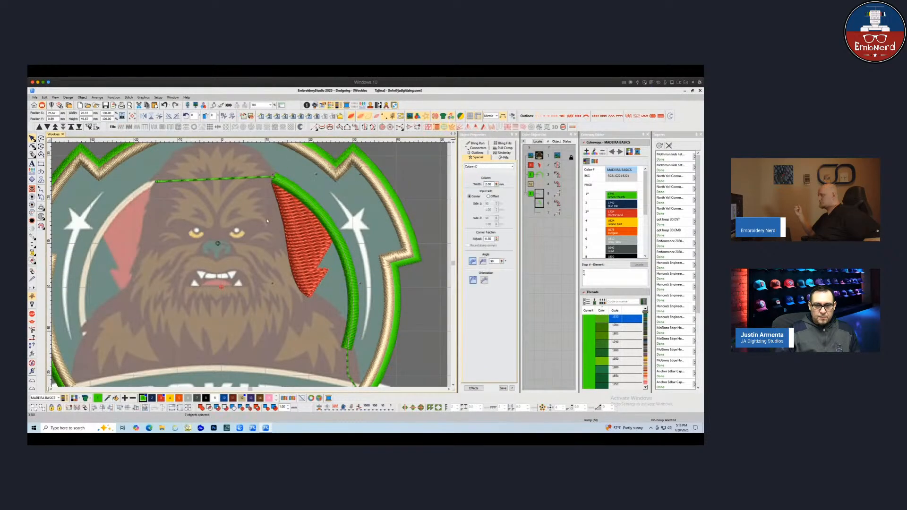
Digitize a Column A satin along the upper part of the white crescent, from its tip to the star
left_click(226, 179, "ctrl")
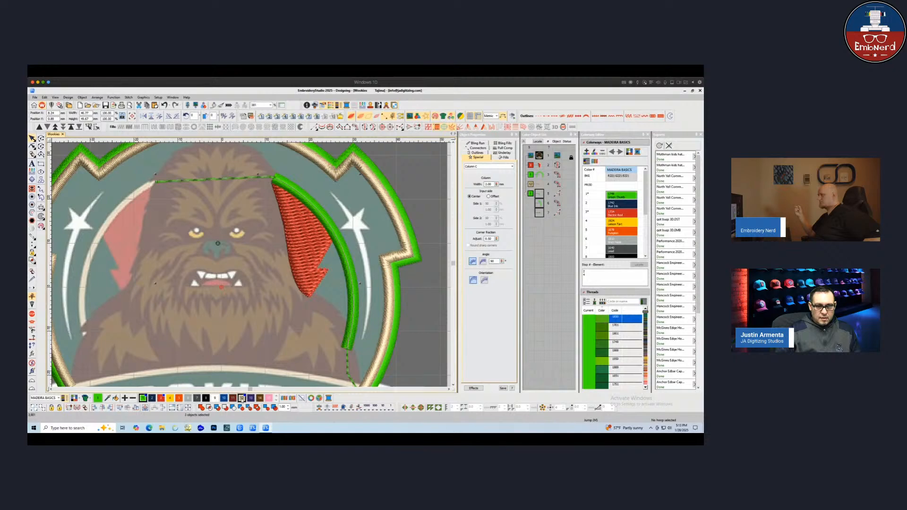
left_click(242, 398)
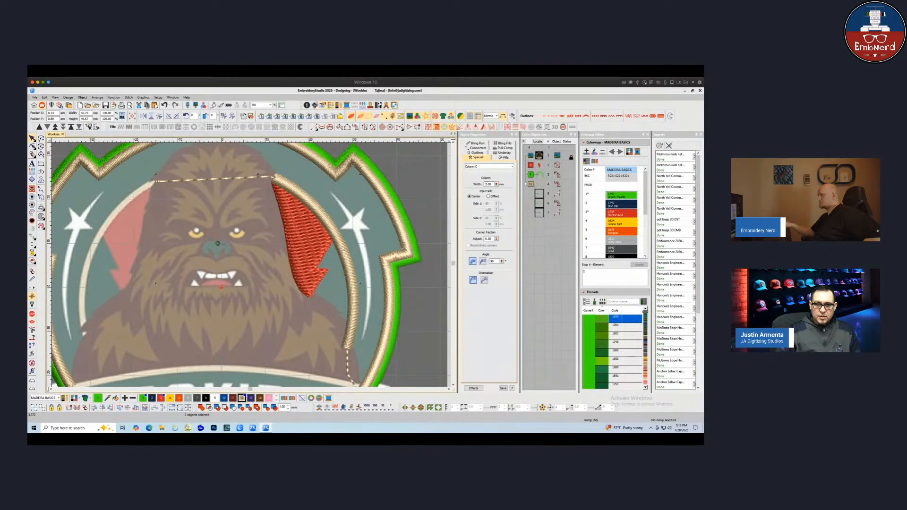
scroll(342, 246, "up", 1)
left_click(371, 235)
scroll(272, 258, "up", 1)
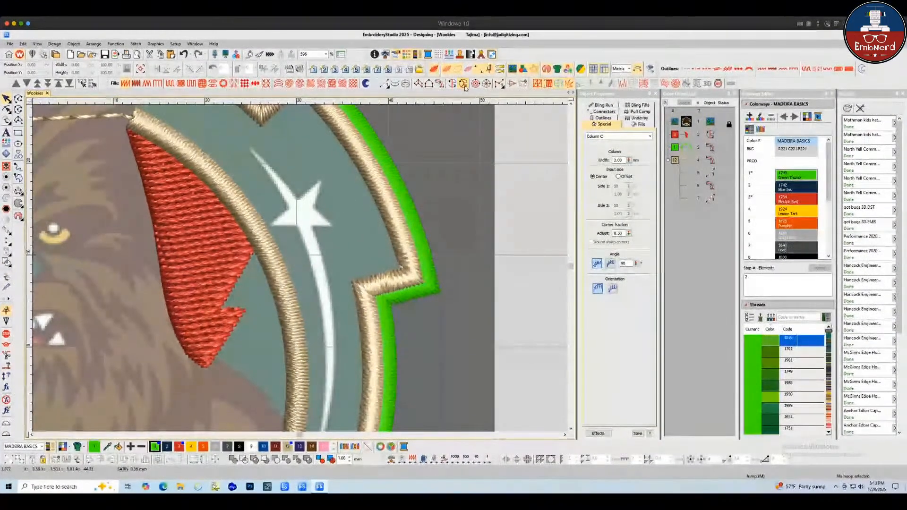
left_click(418, 84)
left_click(288, 213)
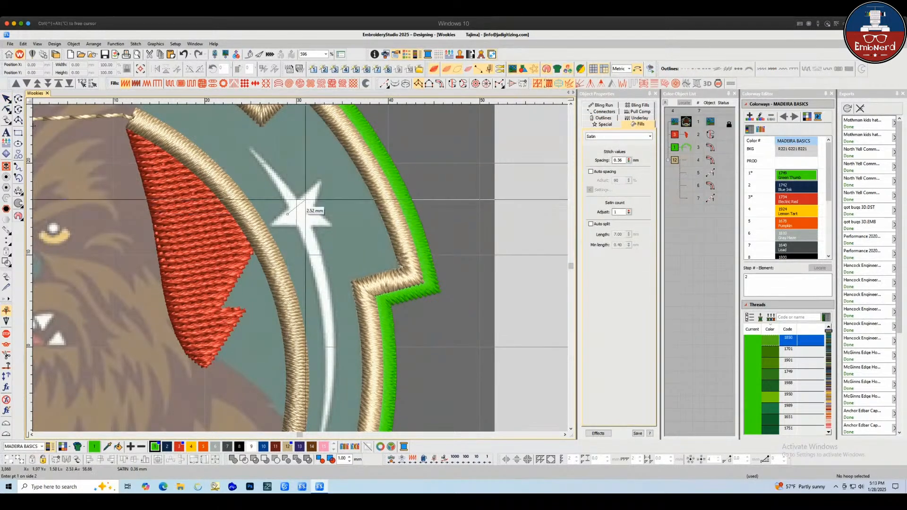
left_click(300, 203)
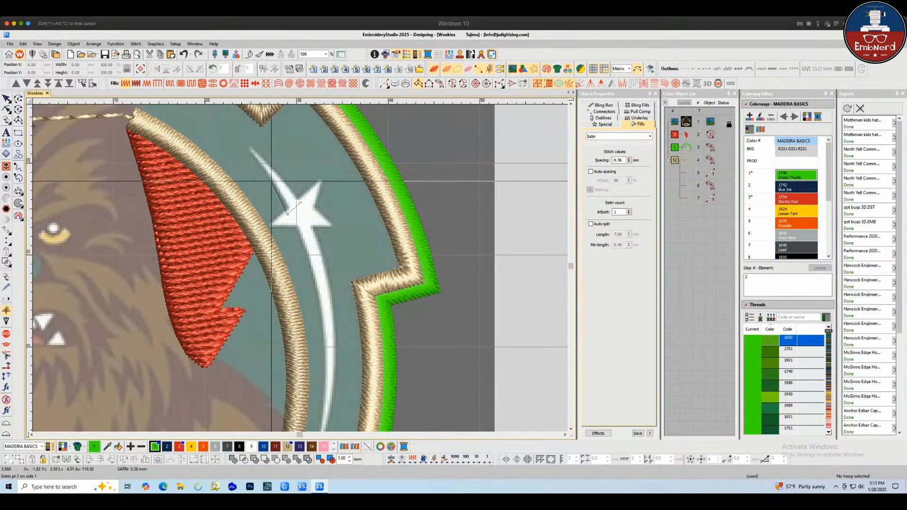
left_click(271, 183)
left_click(282, 174)
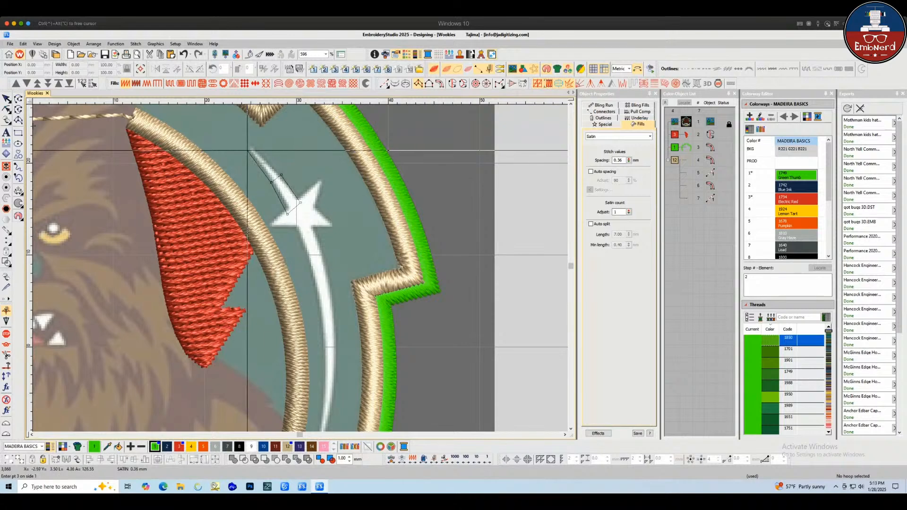
left_click(249, 150)
key("Return")
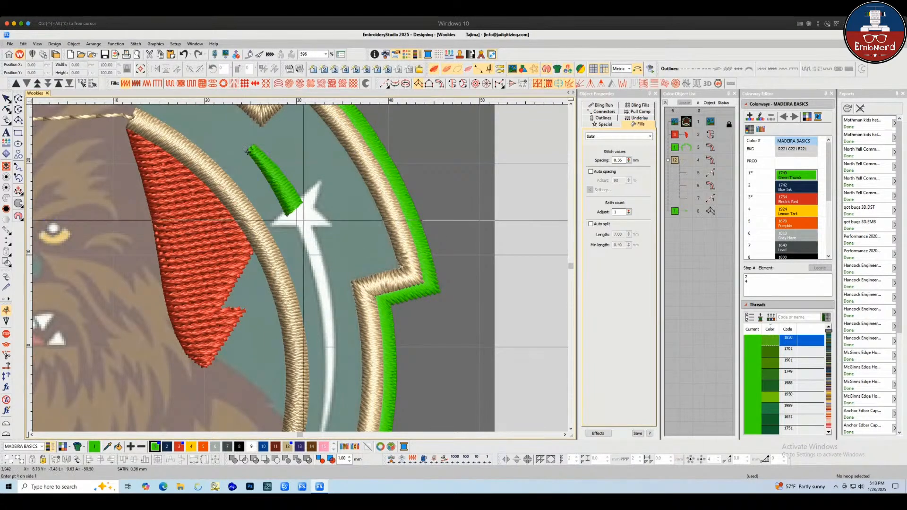
Add a short run stitch travelling across the star to the crescent's lower part
key("space")
left_click(302, 208)
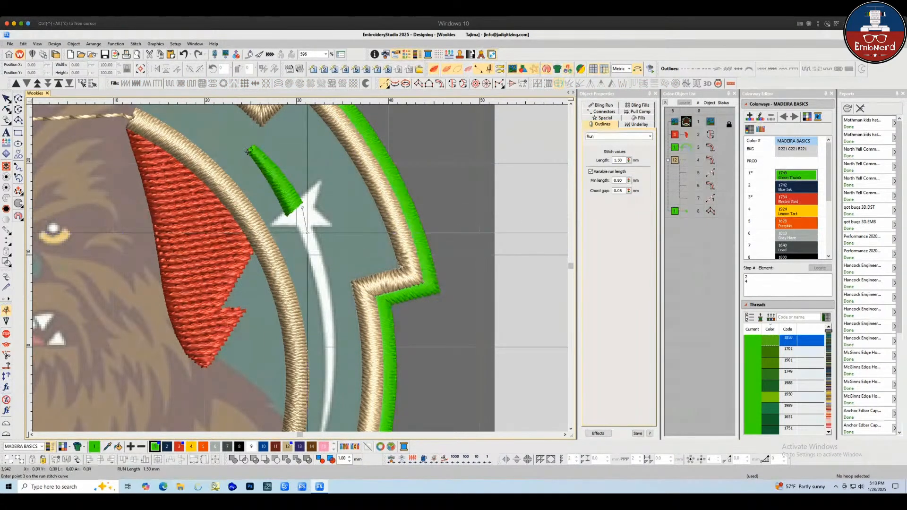
key("Return")
left_click(294, 226)
left_click(312, 219)
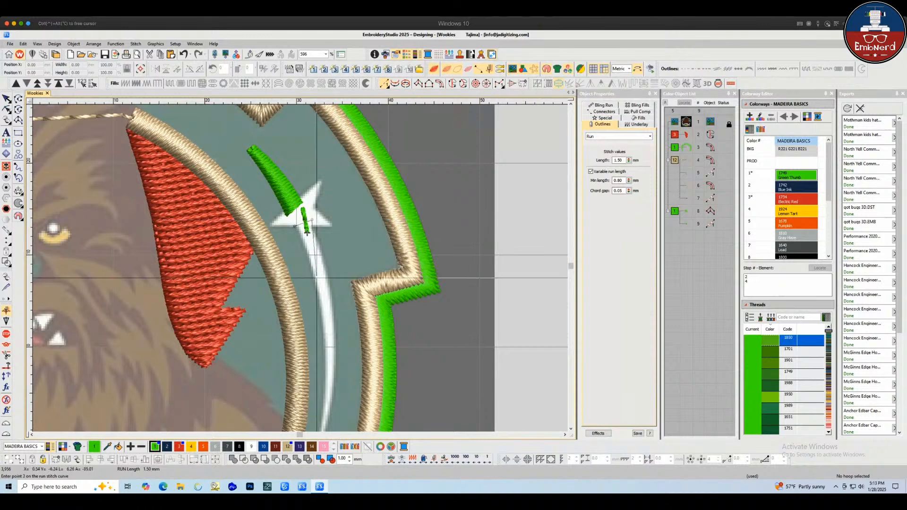
key("Escape")
Digitize a Column A satin down the lower part of the white crescent below the star
key("space")
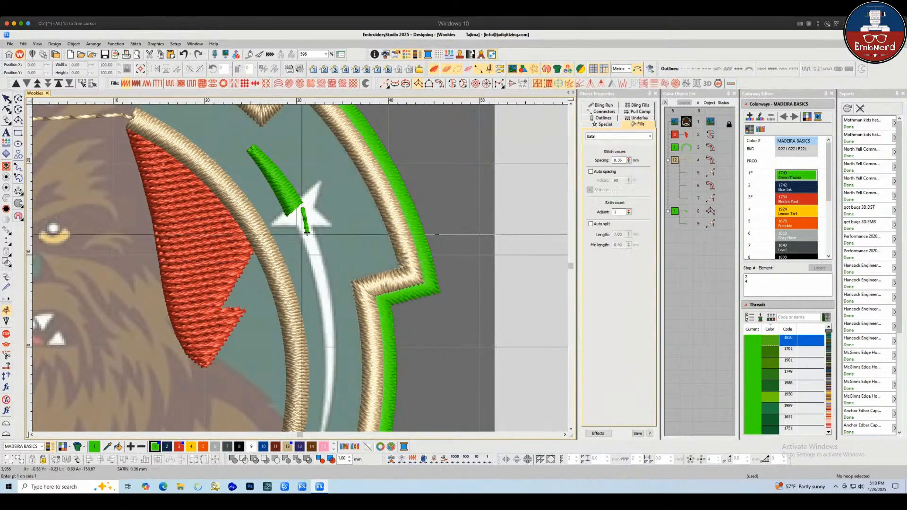
left_click(292, 225)
left_click(311, 218)
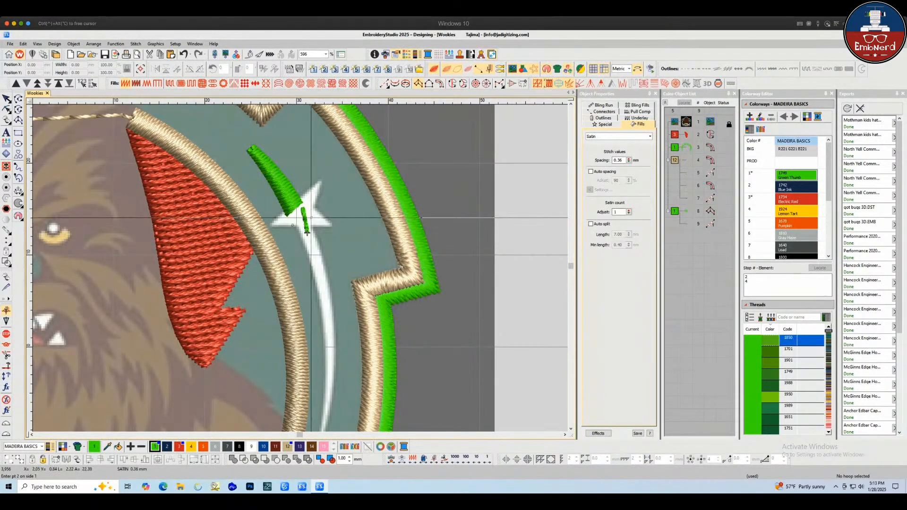
left_click(315, 289)
right_click(330, 281)
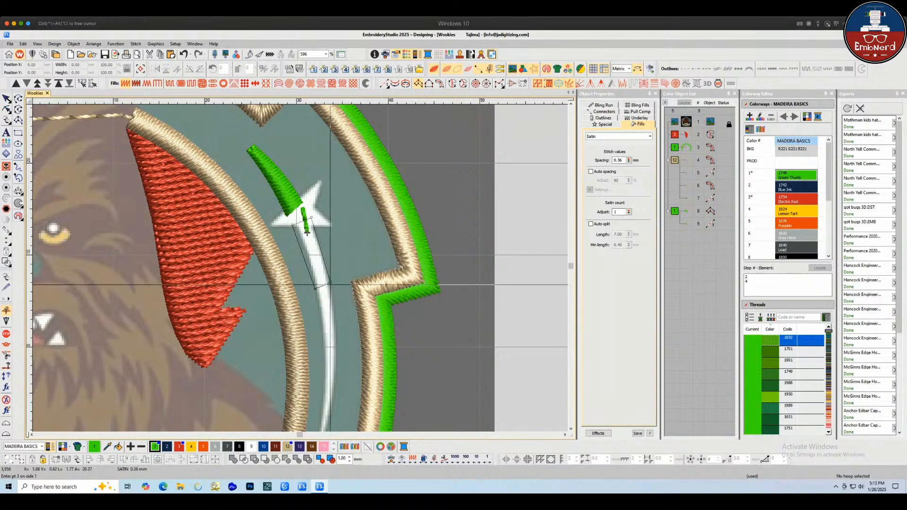
scroll(322, 350, "down", 2)
scroll(300, 268, "up", 1)
right_click(301, 277)
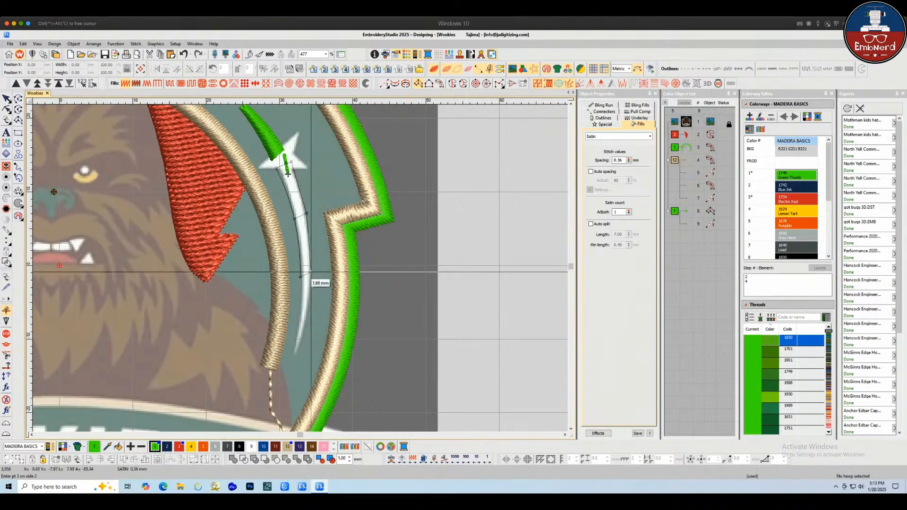
right_click(313, 273)
left_click(295, 354)
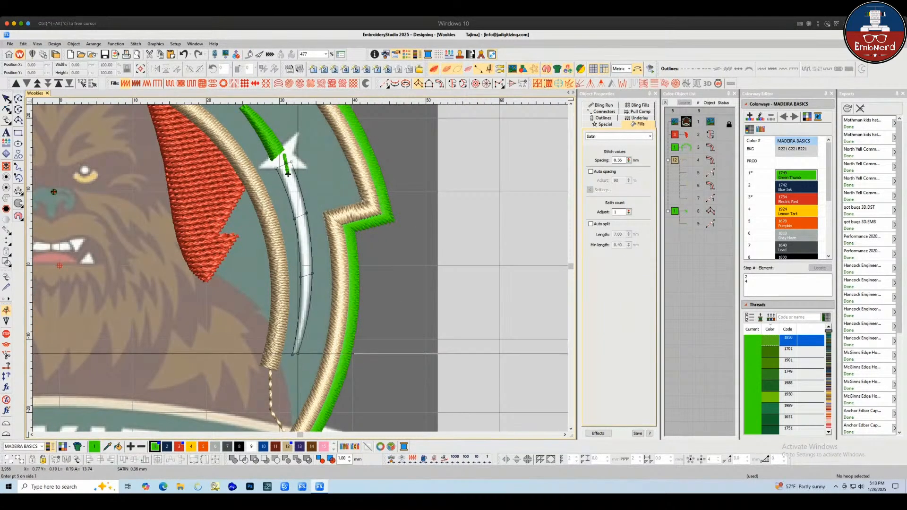
key("Return")
scroll(326, 288, "up", 1)
scroll(279, 121, "down", 1)
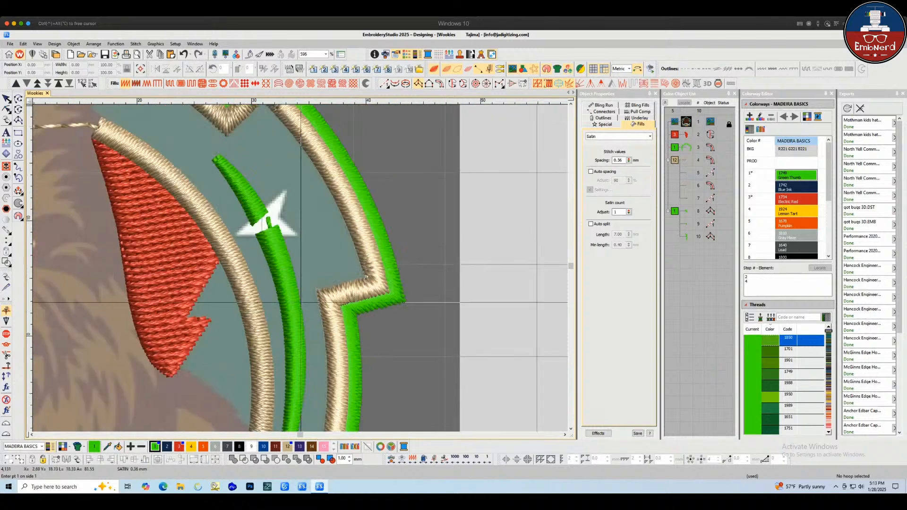
scroll(299, 303, "up", 1)
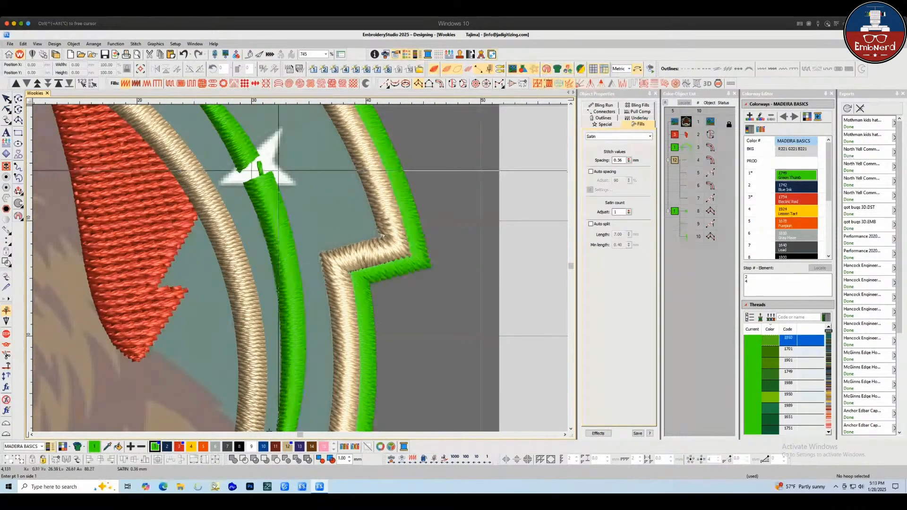
Hide the stitches and digitize a satin column over the star's left arms
key("s")
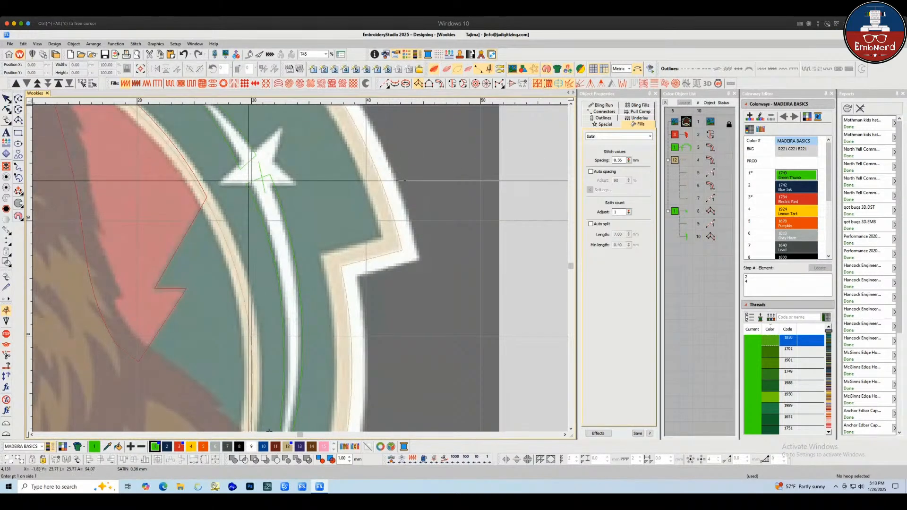
left_click(221, 183)
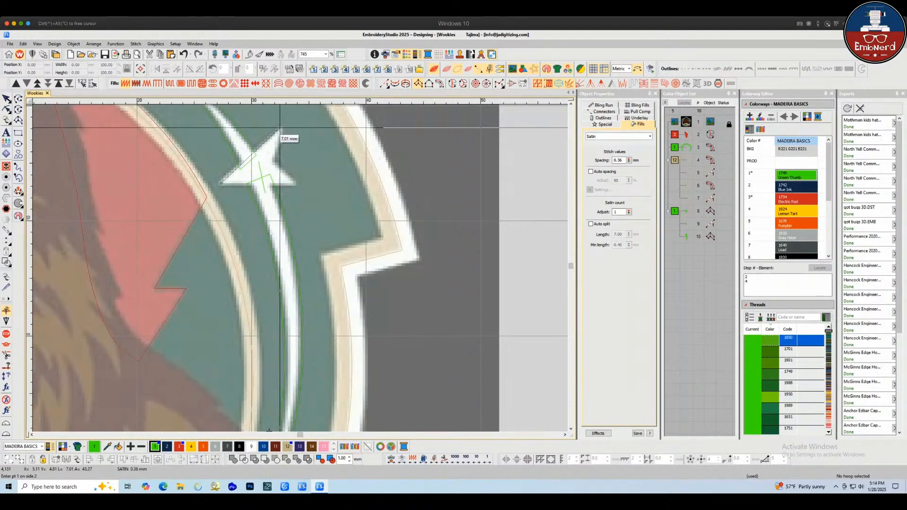
key("Escape")
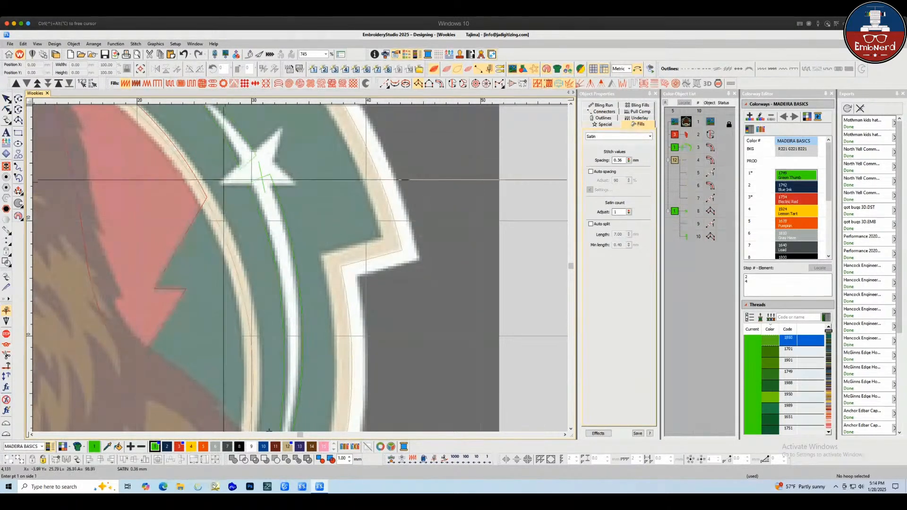
left_click(223, 180)
left_click(255, 150)
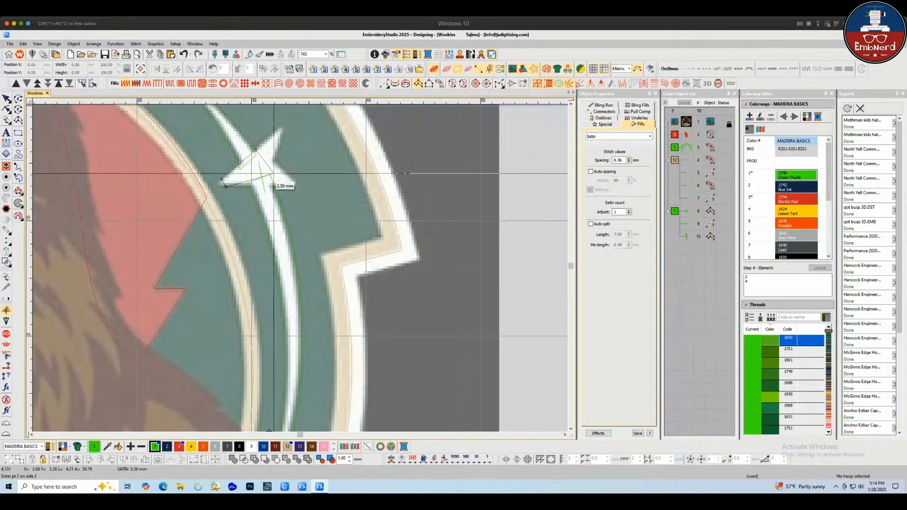
left_click(296, 184)
key("Return")
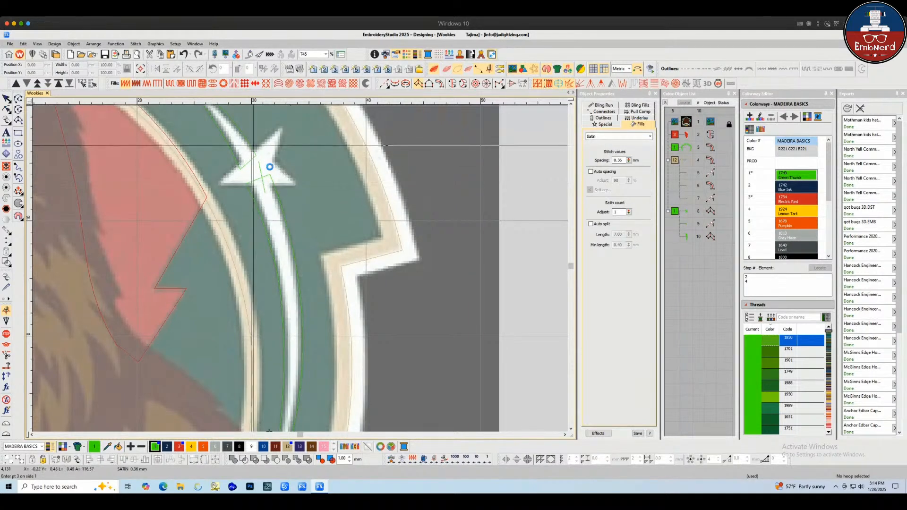
Digitize a satin column over the star's upper and right arms to complete the star
left_click(255, 149)
left_click(274, 164)
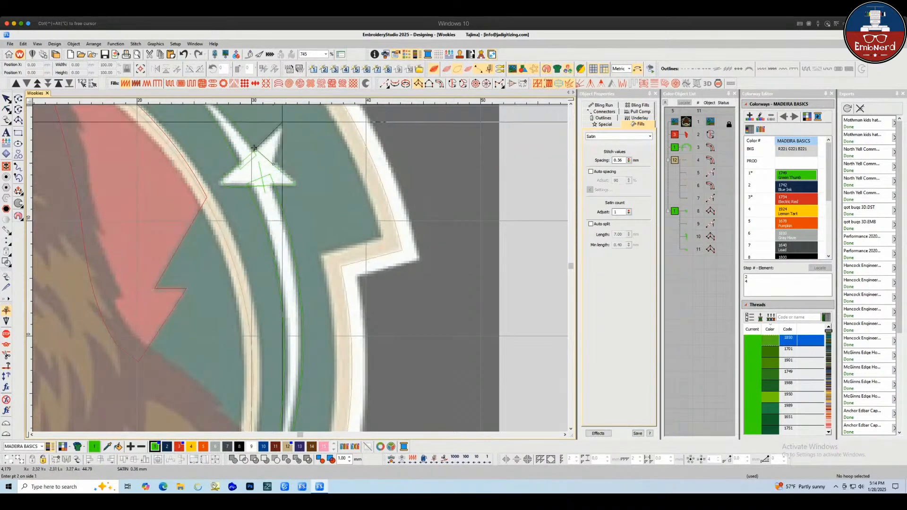
left_click(278, 128)
left_click(282, 134)
key("Return")
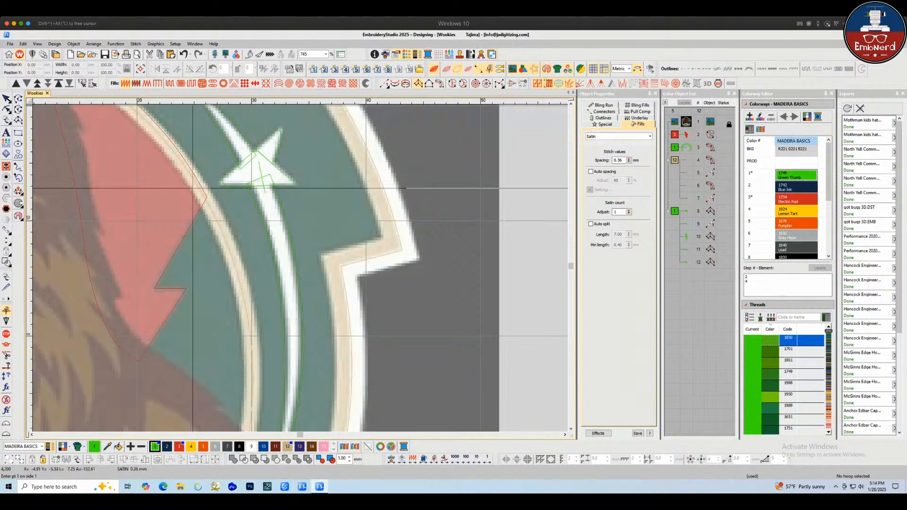
key("Escape")
key("Escape")
scroll(314, 239, "down", 2)
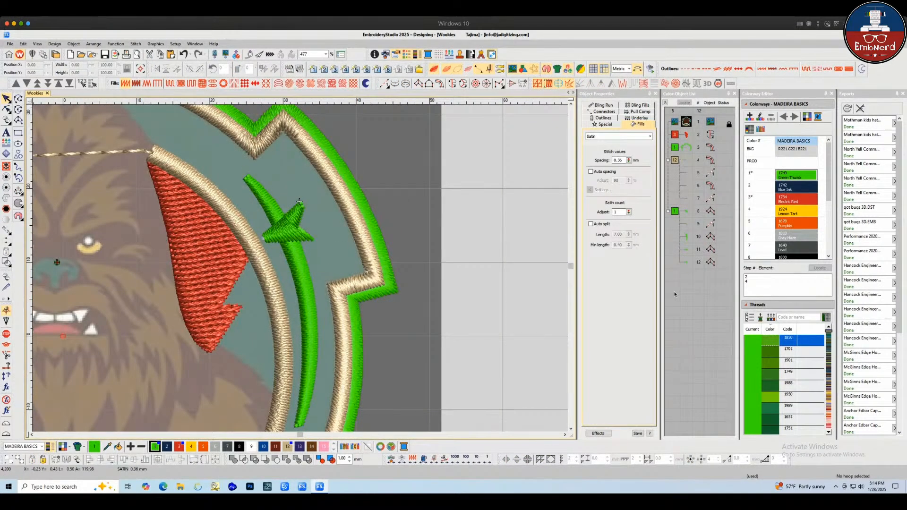
Select the new star and crescent objects and step through them in Reshape to inspect their points
left_click(675, 212)
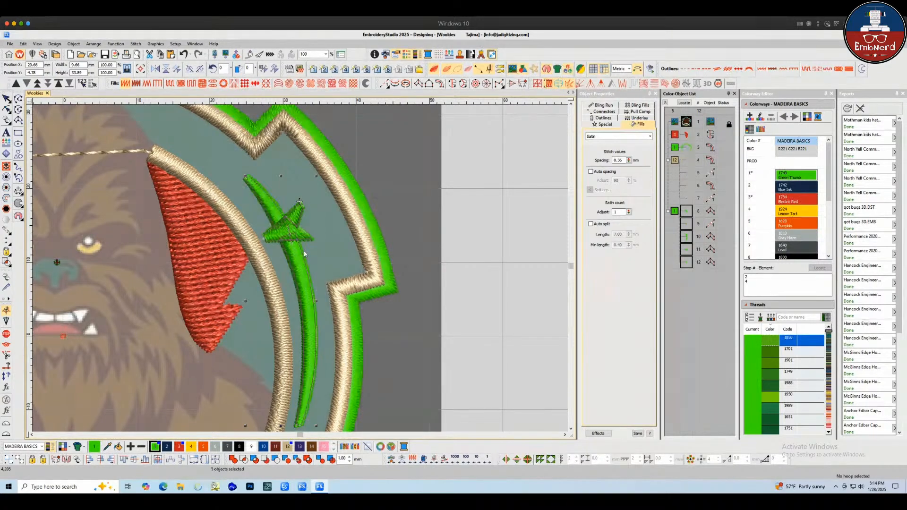
key("Escape")
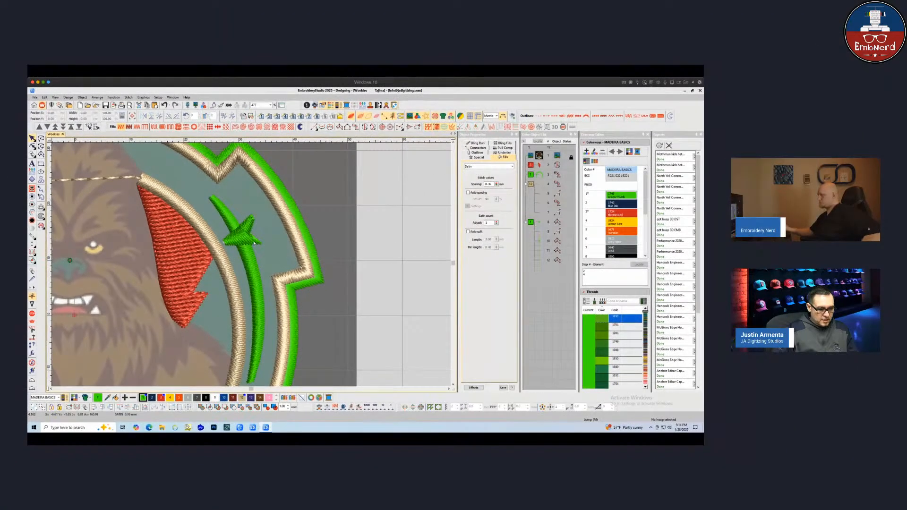
key("t")
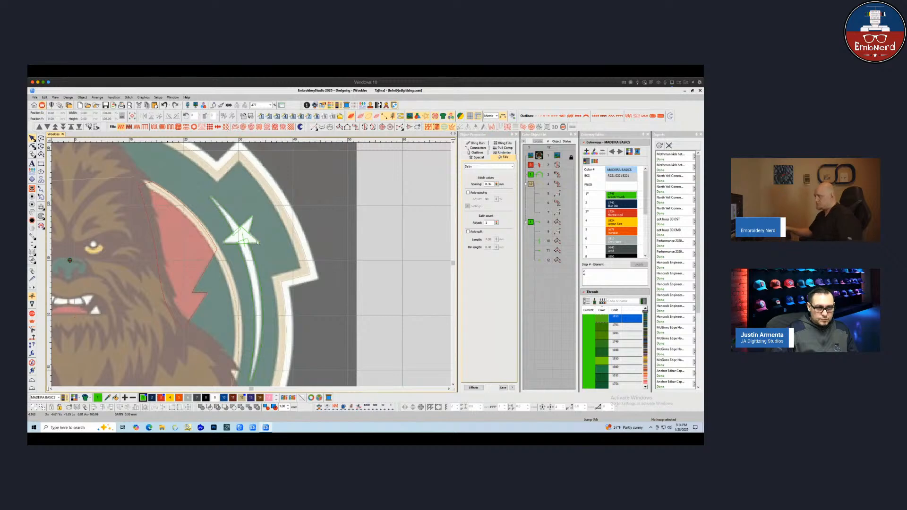
left_click(258, 242)
key("h")
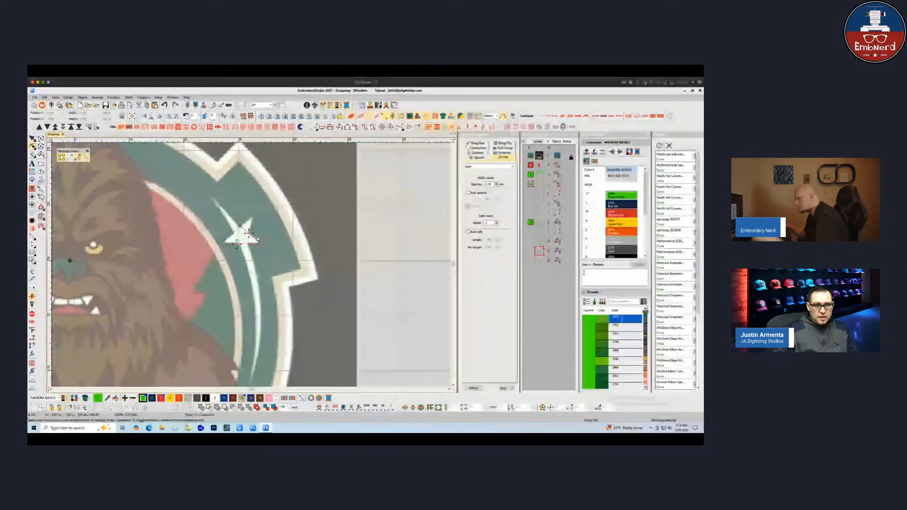
key("shift+Tab")
key("shift+Tab")
key("shift+Tab")
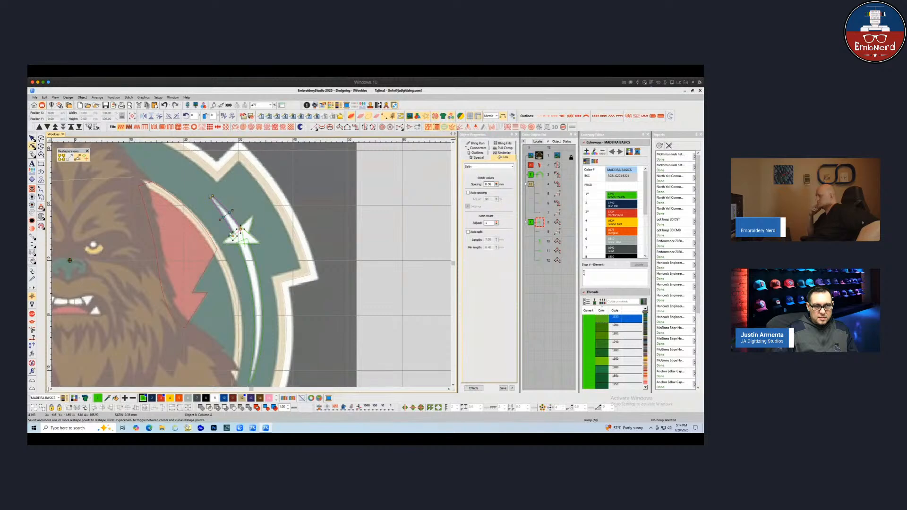
key("Tab")
key("Tab")
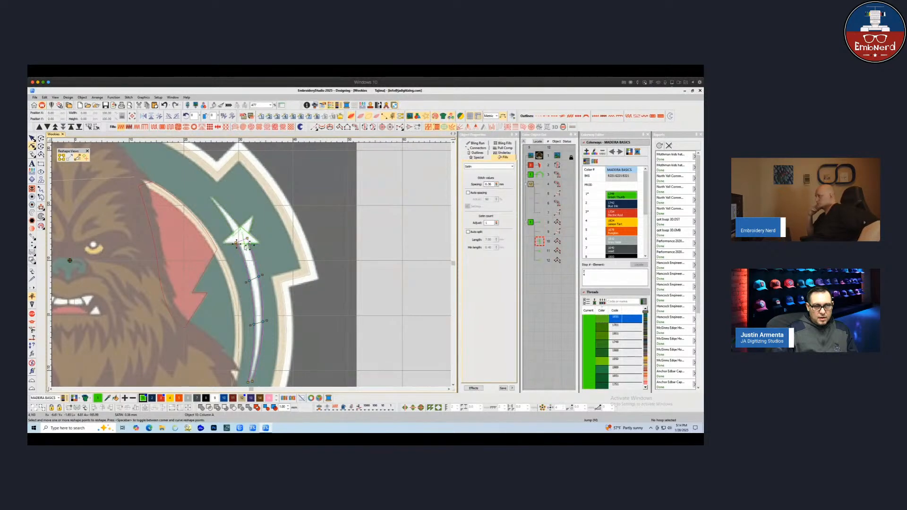
key("Tab")
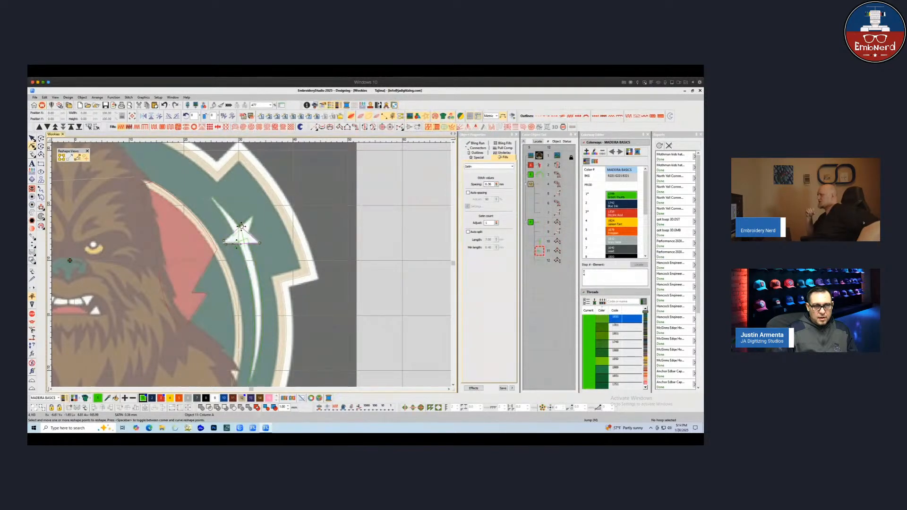
key("Tab")
key("Tab")
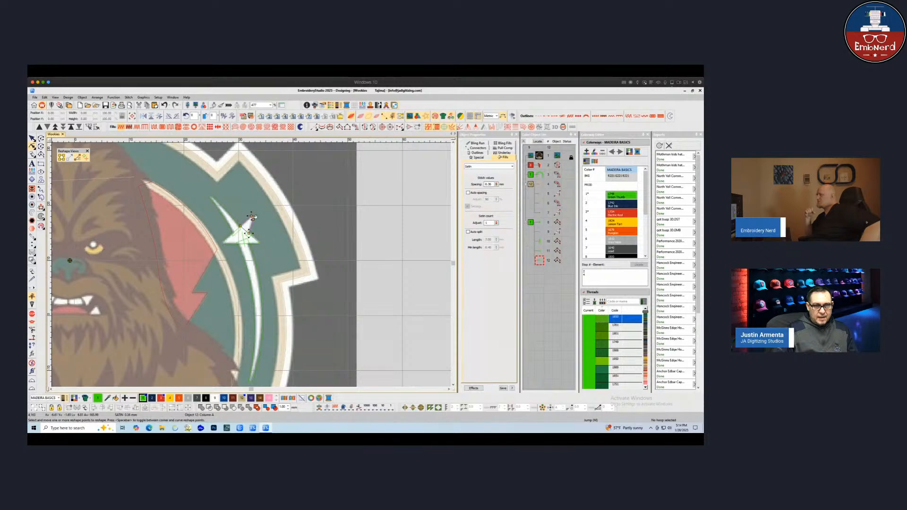
Move a reshape point at the star's upper tip to refine its shape
left_click_drag(242, 227, 240, 225)
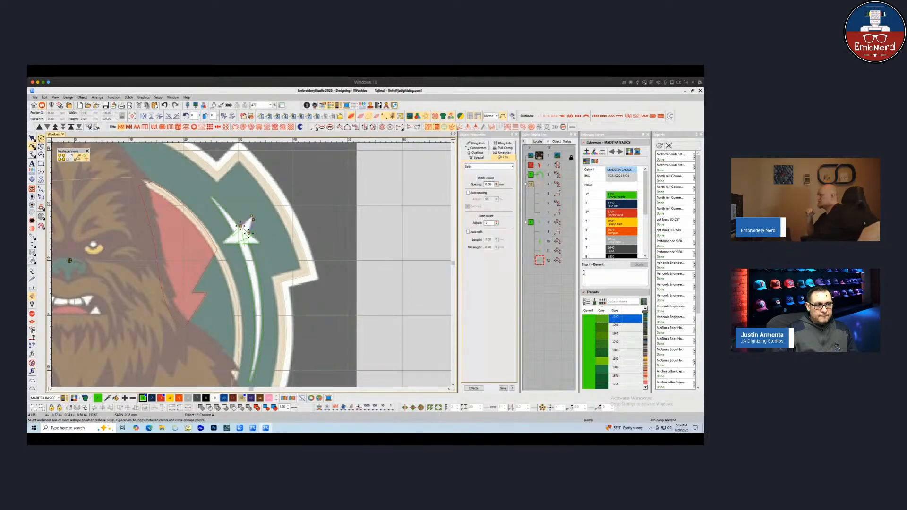
key("Escape")
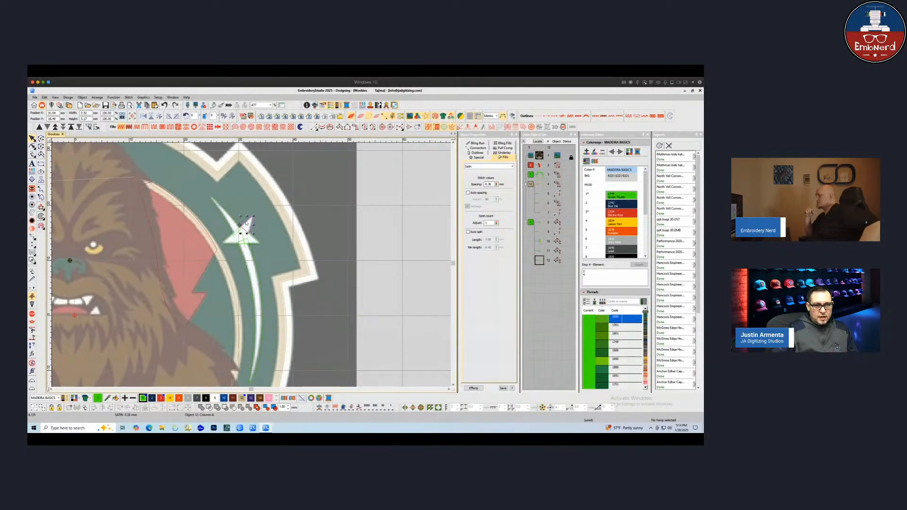
key("h")
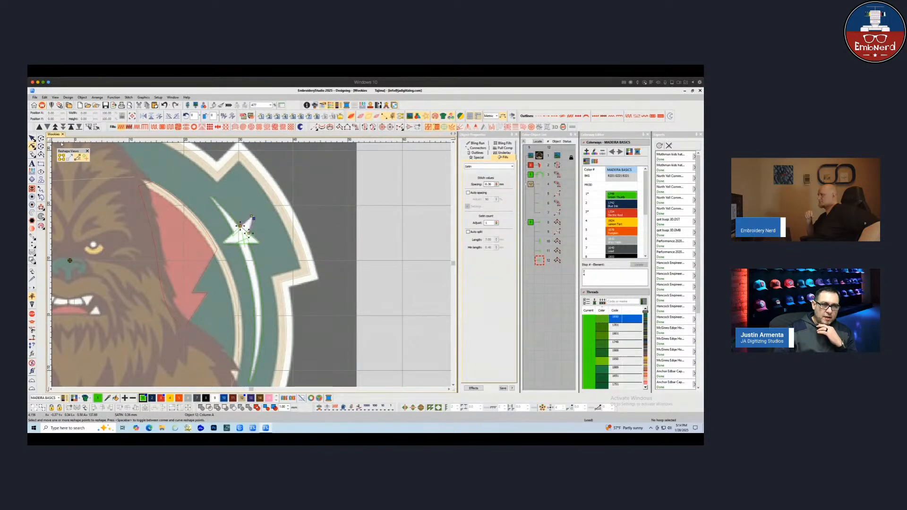
Recolor the crescent and star satin columns to white
key("Escape")
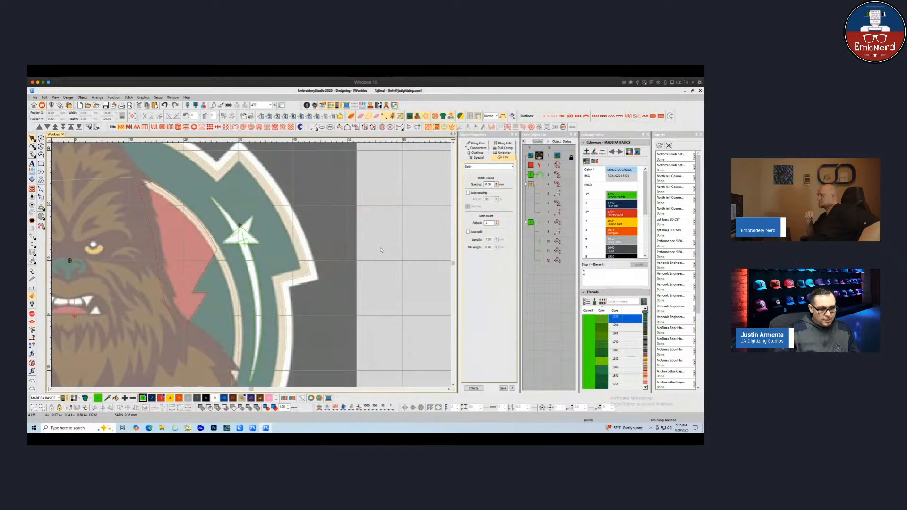
scroll(238, 270, "down", 2)
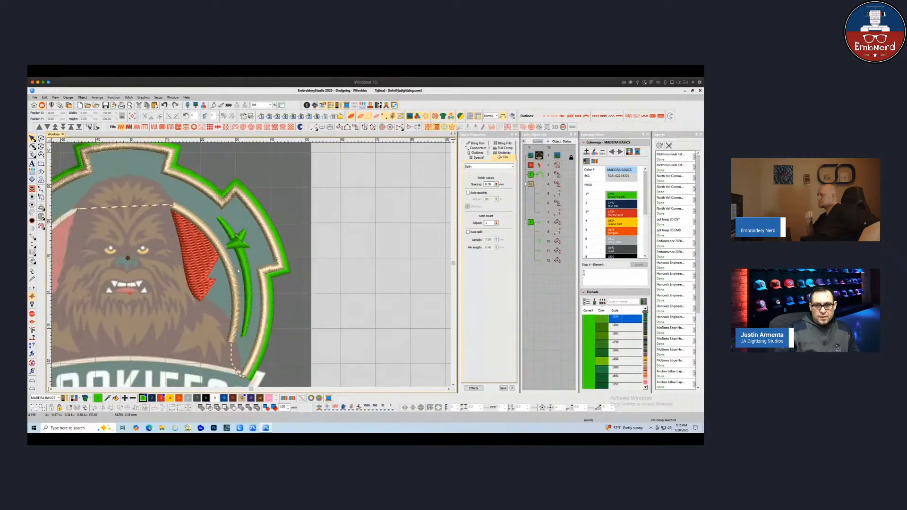
left_click(530, 223)
left_click(215, 398)
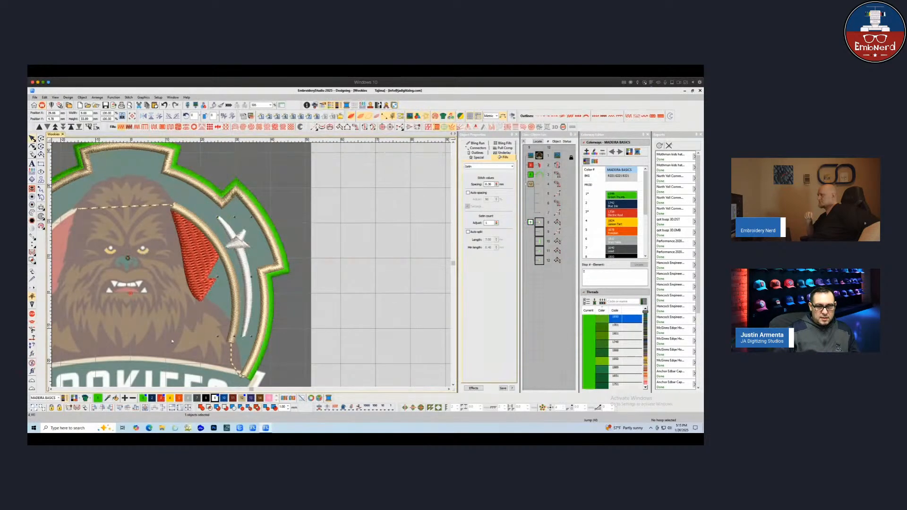
key("Escape")
scroll(158, 304, "down", 1)
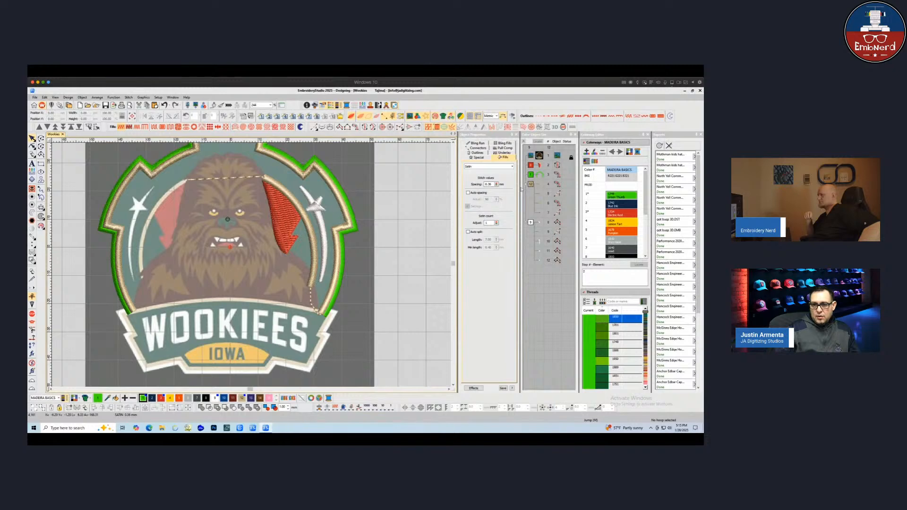
left_click_drag(316, 270, 342, 304)
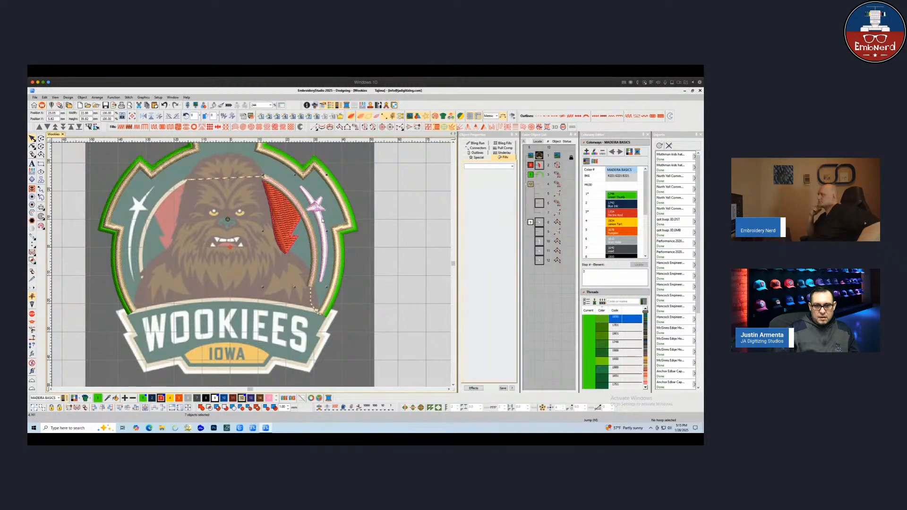
left_click_drag(323, 221, 227, 219)
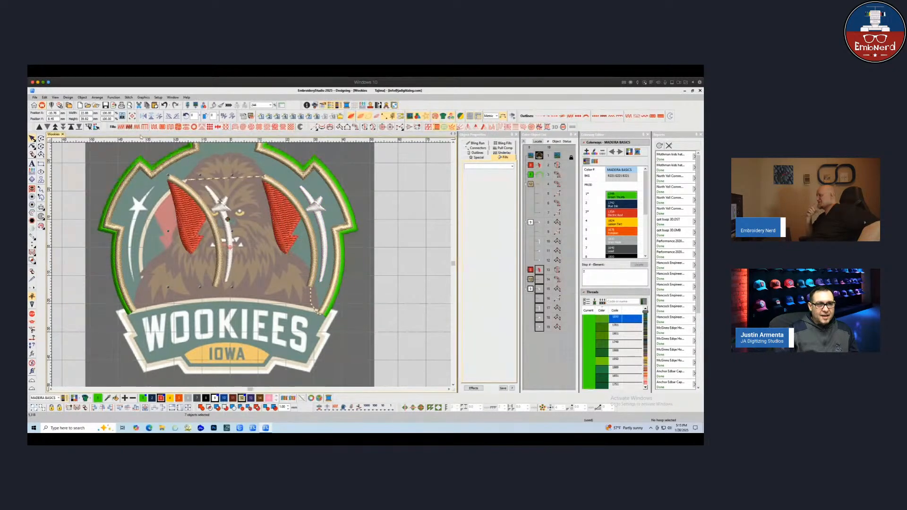
left_click(143, 116)
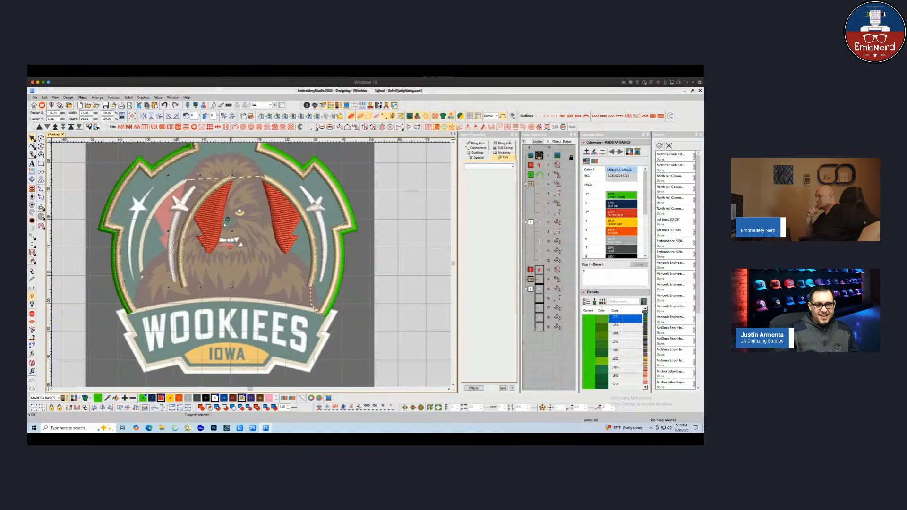
key("ctrl+z")
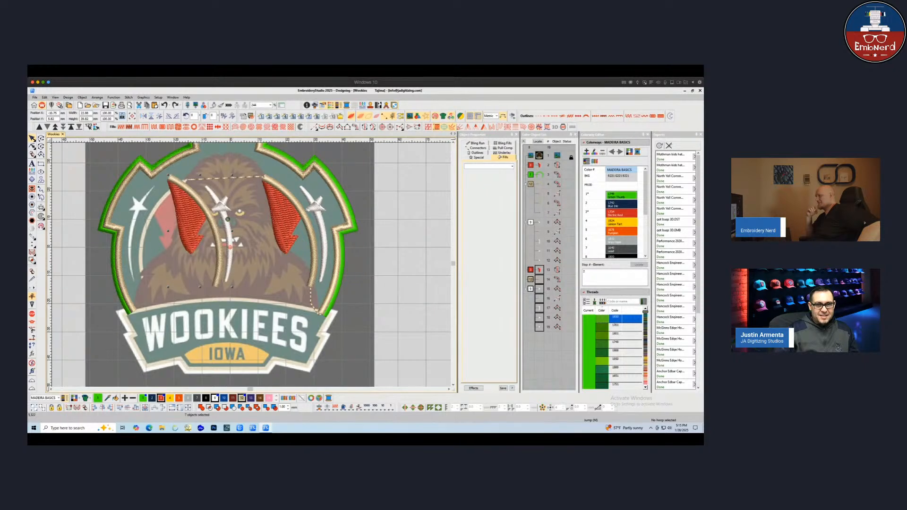
key("Delete")
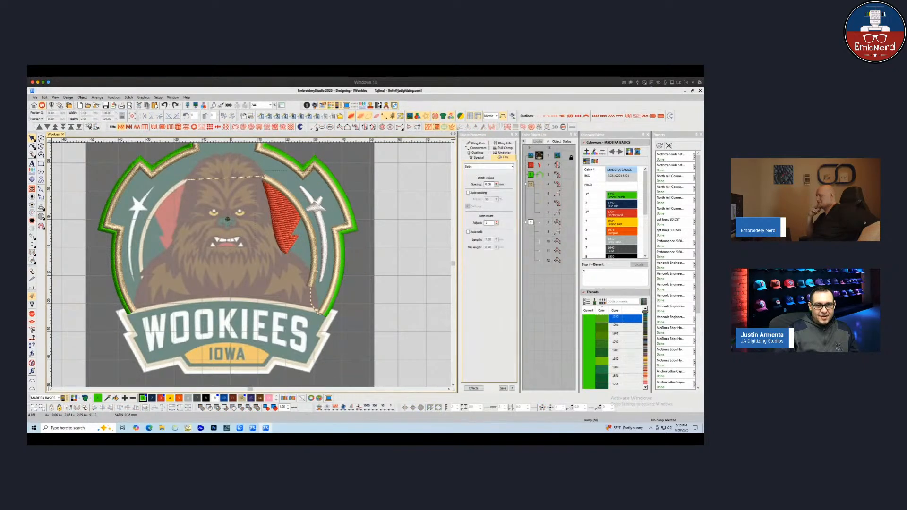
Duplicate the right ear and crescent-star group, mirror the copy horizontally and position it on the left side
left_click_drag(317, 271, 346, 298)
left_click_drag(320, 219, 225, 220)
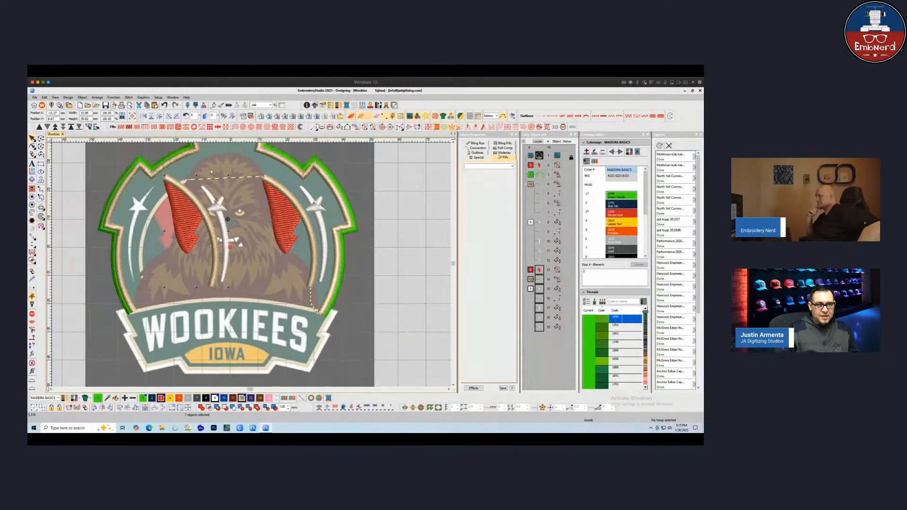
left_click(144, 116)
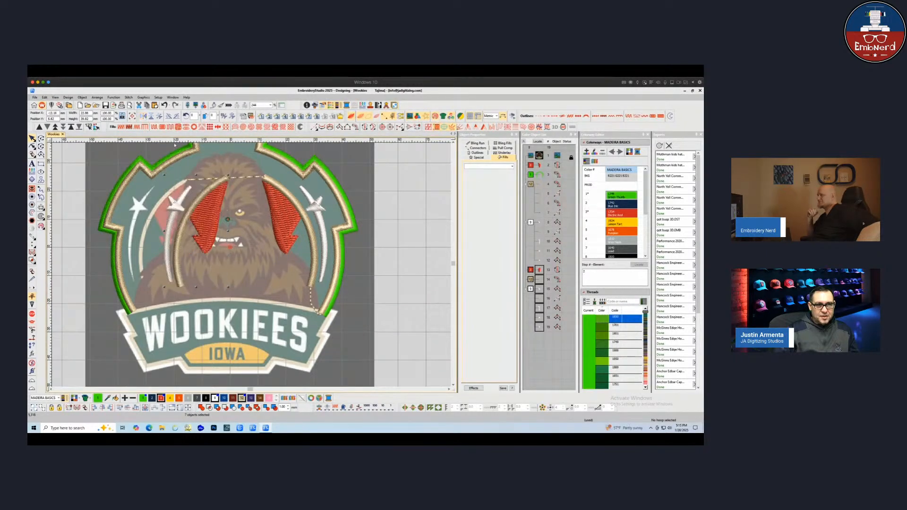
left_click_drag(215, 230, 179, 227)
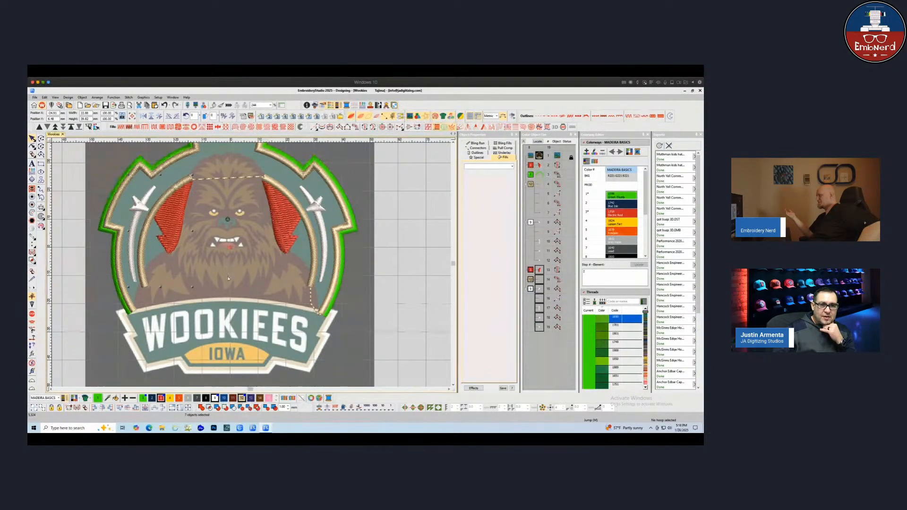
Rearrange the stitching order of the duplicated left-side objects within the object sequence
left_click(206, 279)
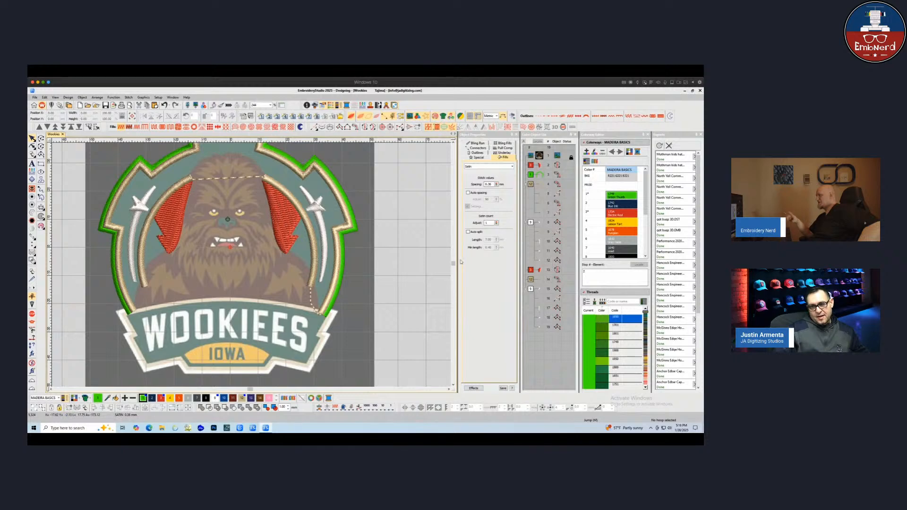
left_click(539, 270)
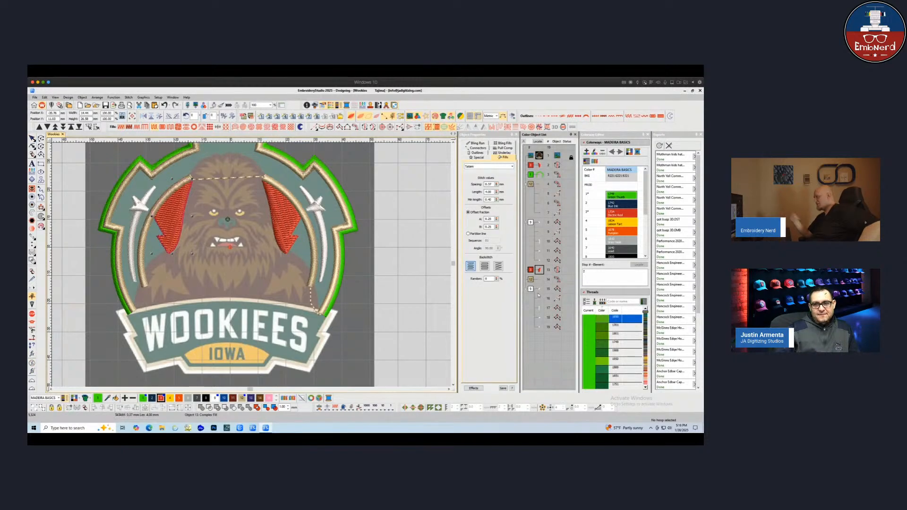
left_click(530, 270)
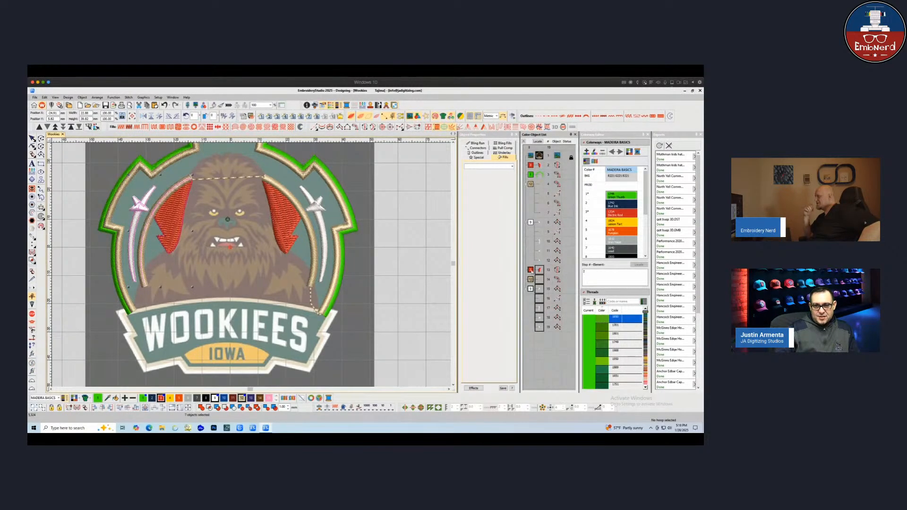
left_click_drag(533, 169, 534, 170)
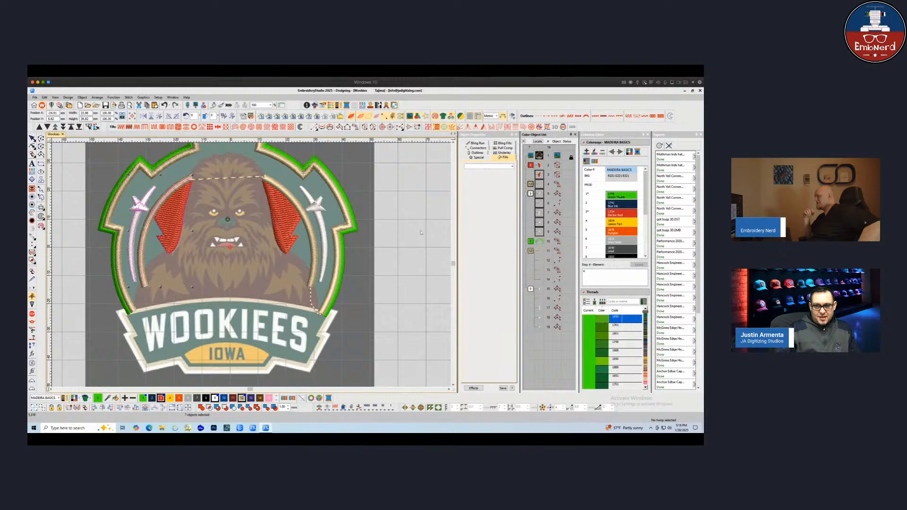
left_click(538, 184)
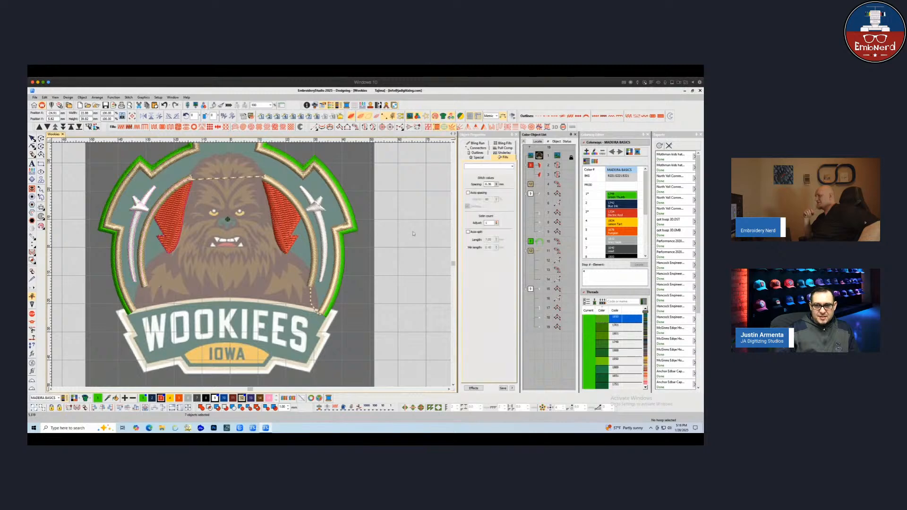
left_click(532, 195, "ctrl")
left_click_drag(533, 216, 540, 284)
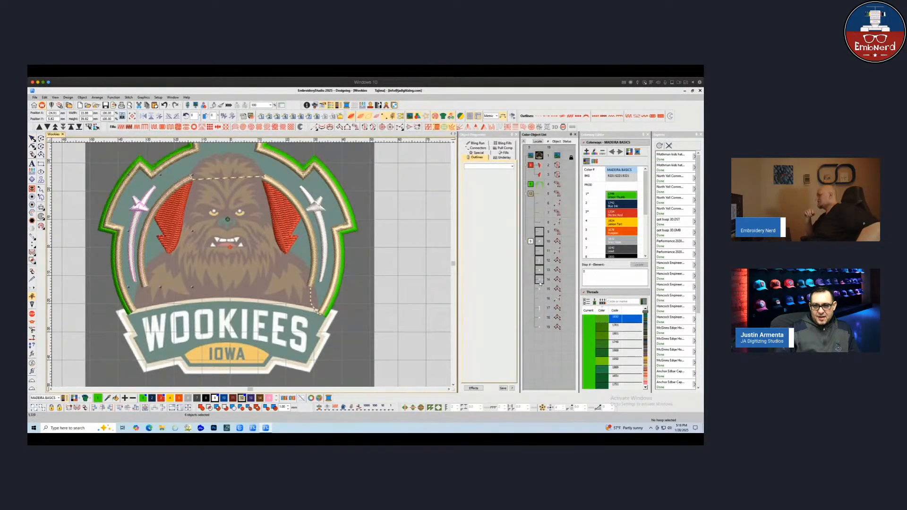
left_click(434, 239)
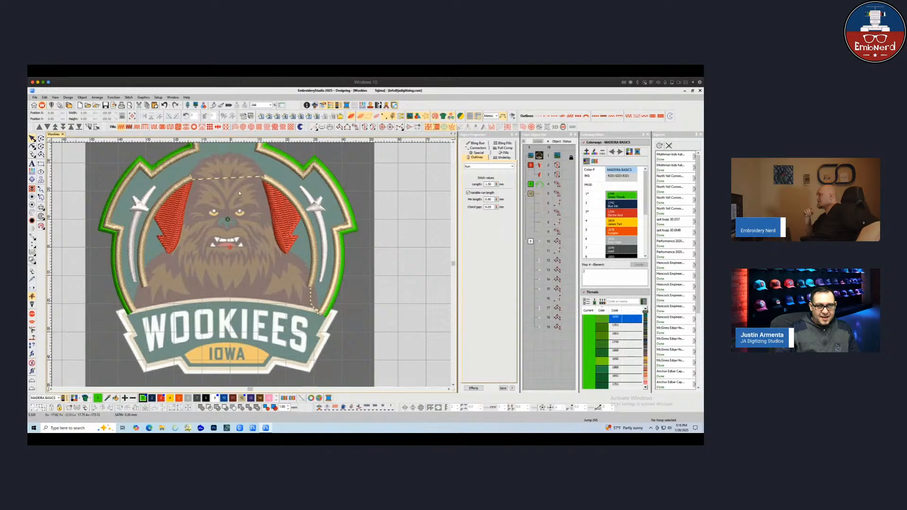
left_click(222, 179)
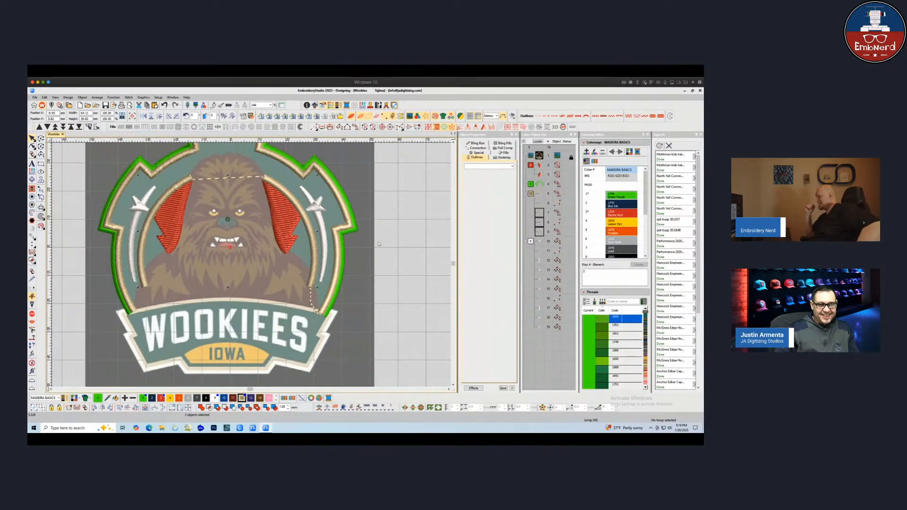
left_click(539, 173)
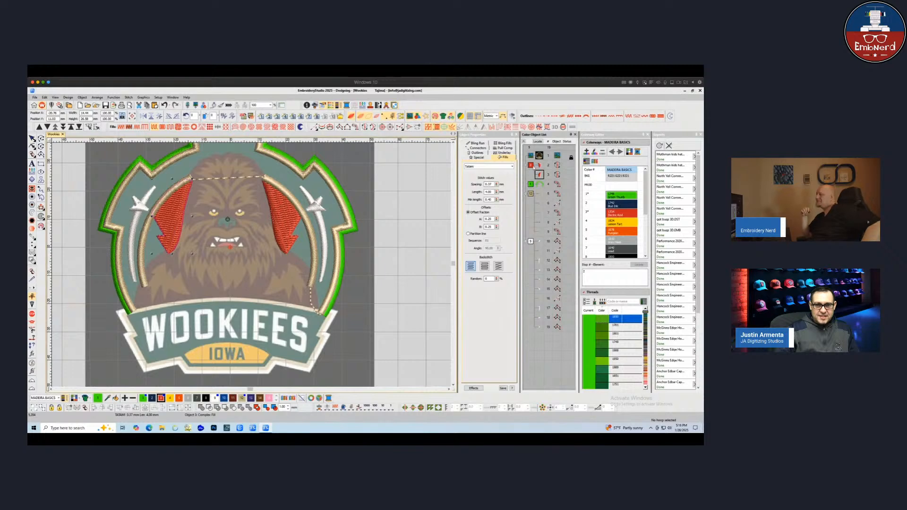
left_click(408, 252)
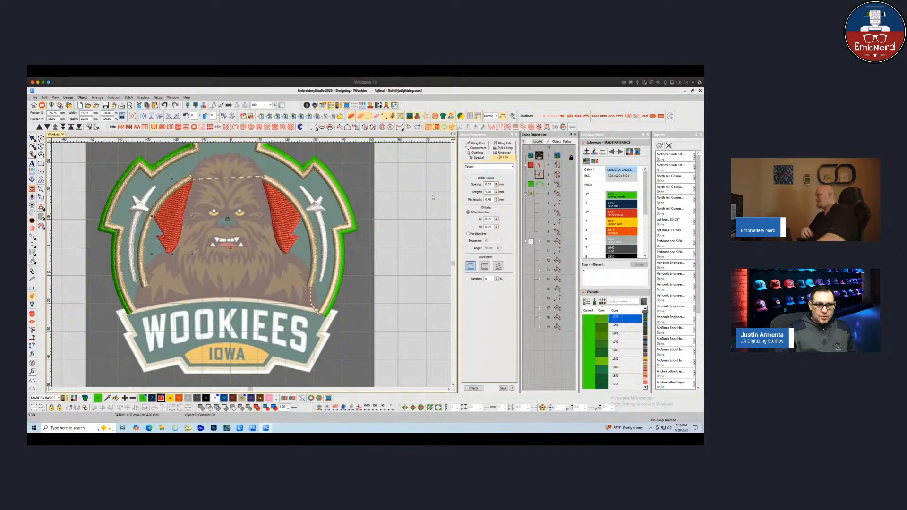
Digitize a run line across the top of the head along the headband and set its color to red
left_click(314, 127)
left_click(32, 139)
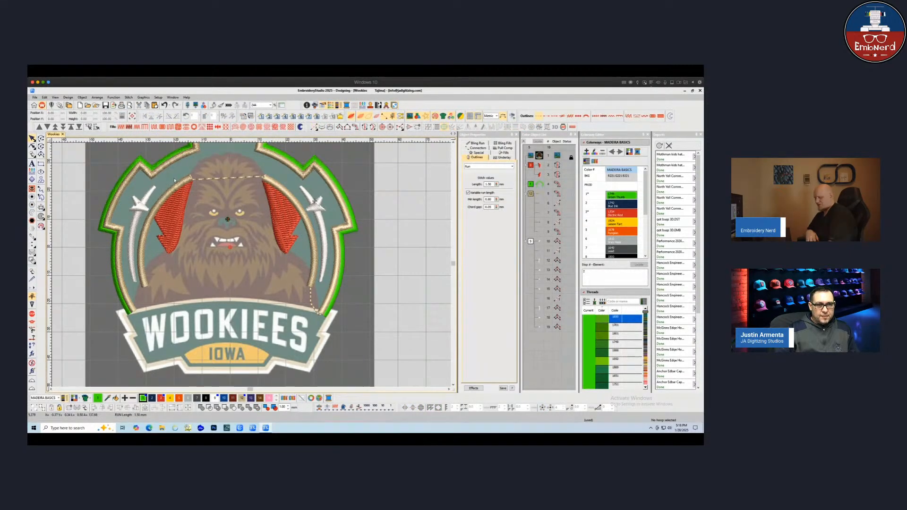
left_click(226, 178)
left_click(314, 127)
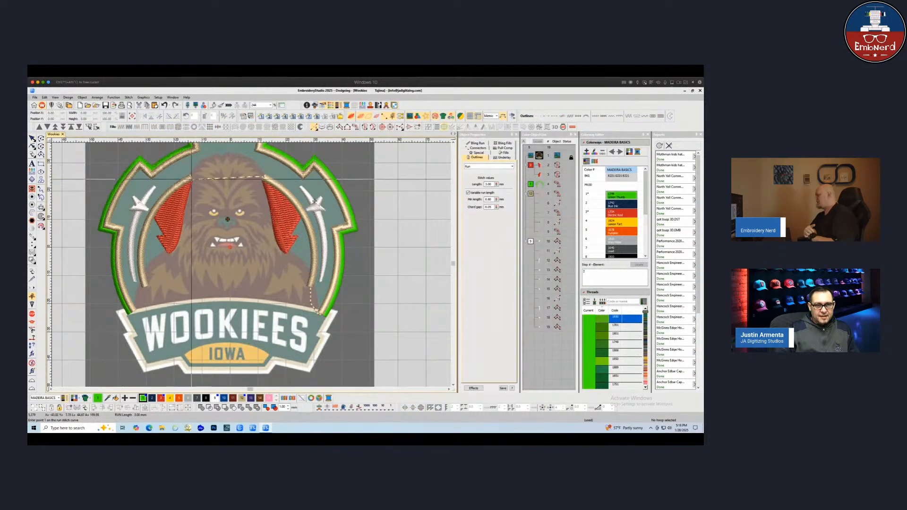
left_click(264, 178)
key("Return")
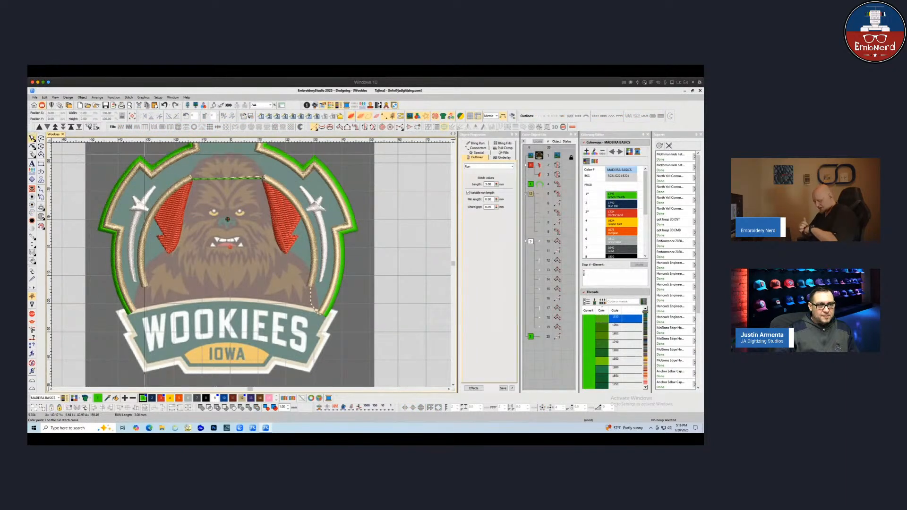
left_click(32, 139)
left_click(161, 398)
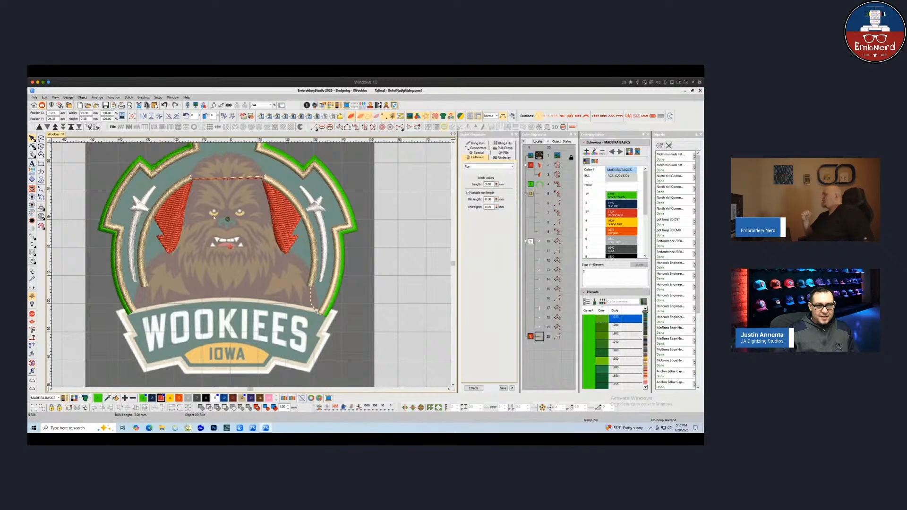
Select the ear fills and headband run in order and apply Sequence by Selects to reorder their stitching
left_click(214, 191)
left_click(277, 217, "ctrl")
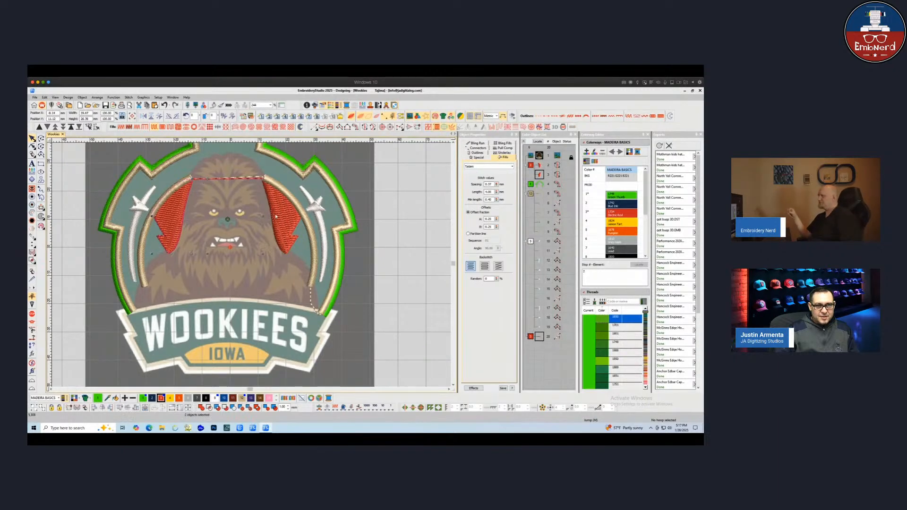
key("Escape")
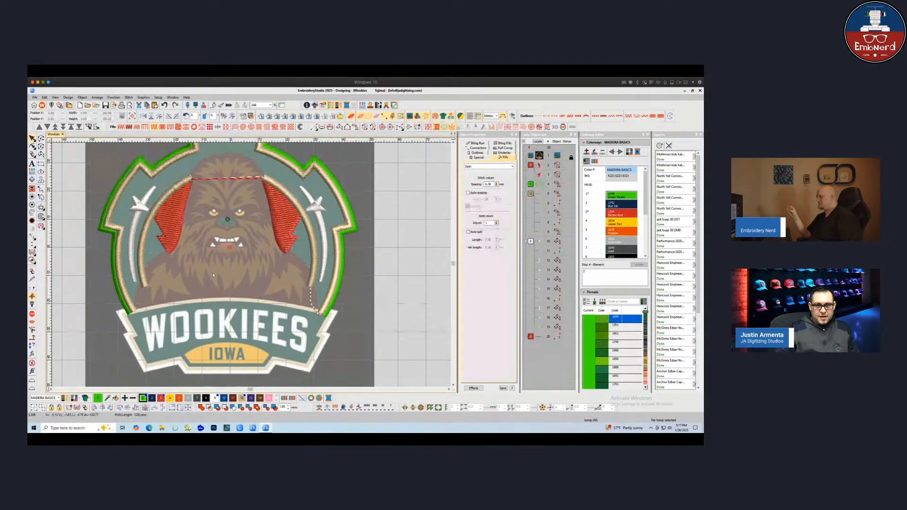
left_click(181, 214)
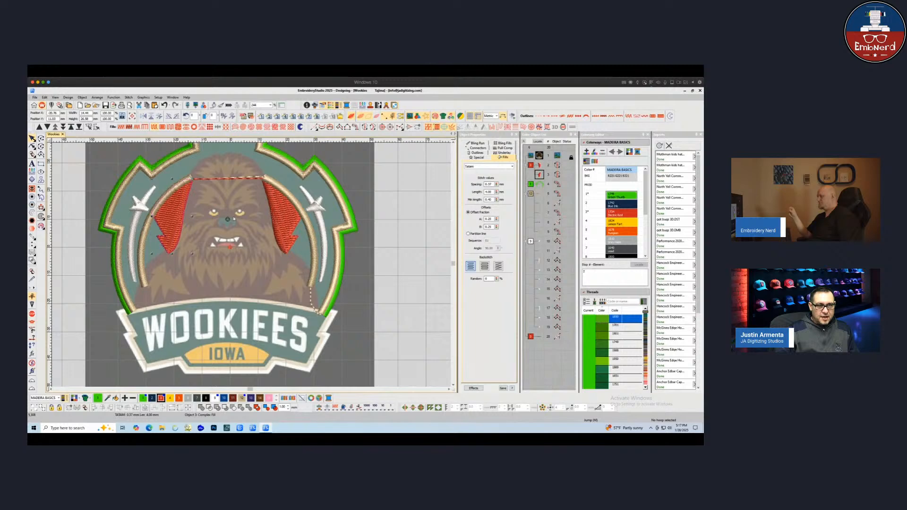
left_click(261, 215, "ctrl")
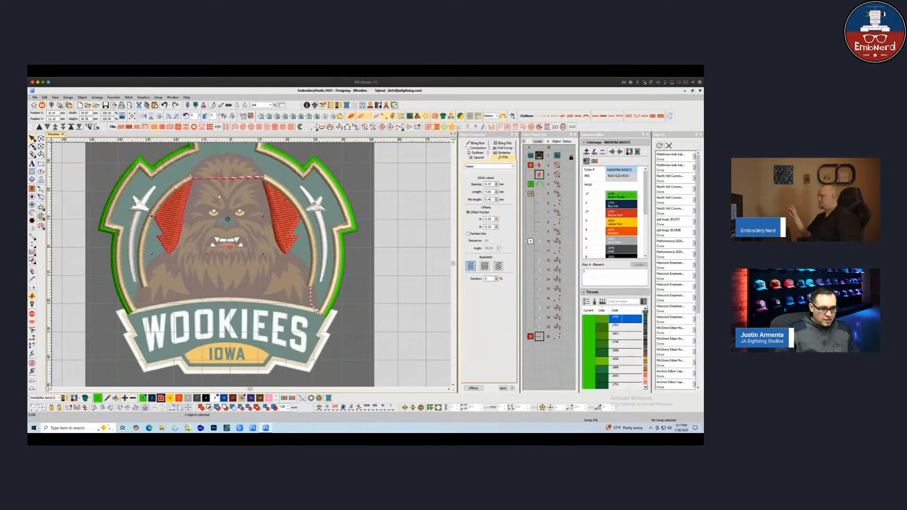
left_click(282, 212, "ctrl")
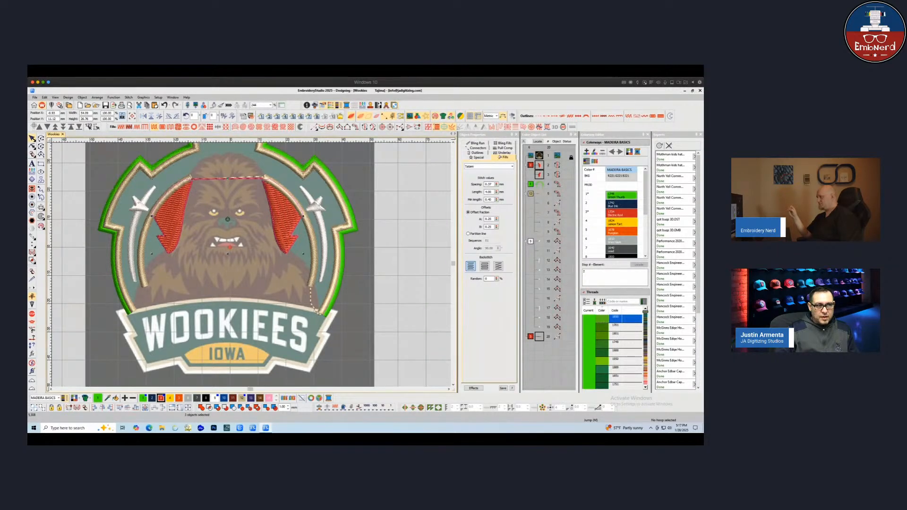
left_click_drag(34, 126, 62, 152)
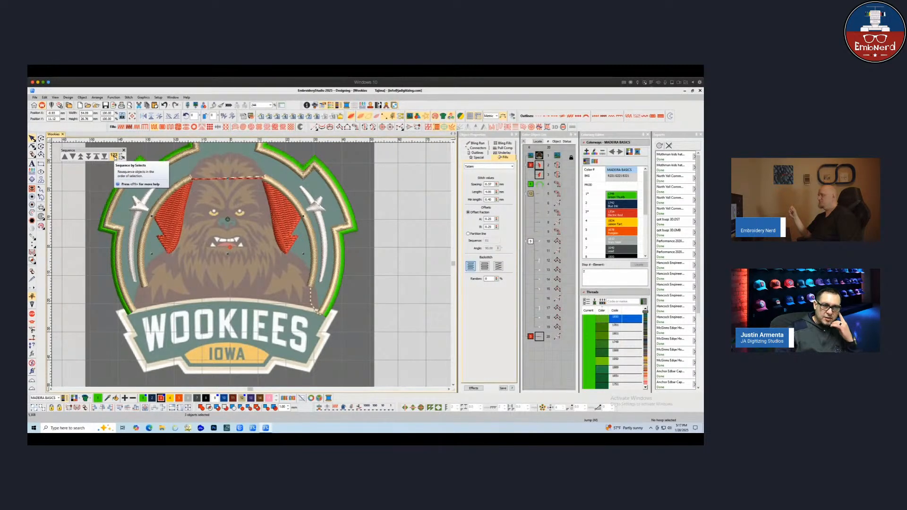
left_click(114, 157)
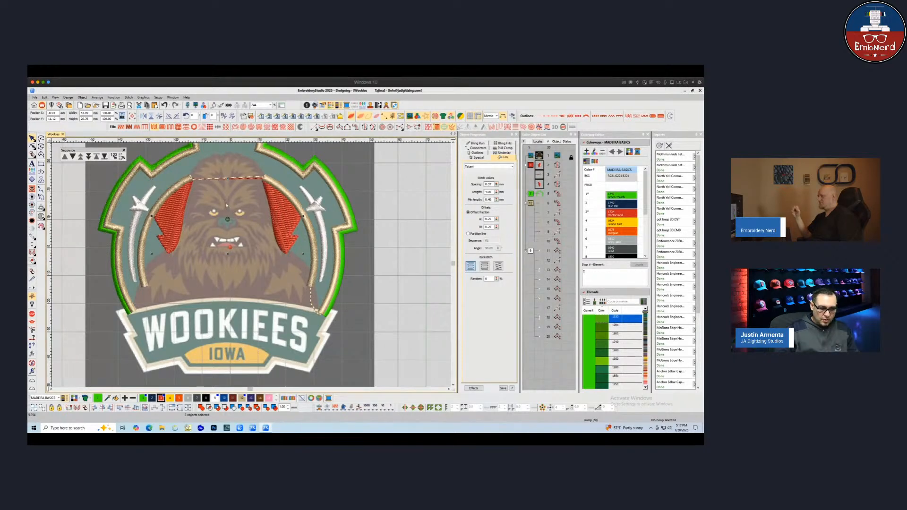
Open the headband run in Reshape and step through the objects to inspect their points
left_click(33, 147)
key("Tab")
key("Tab")
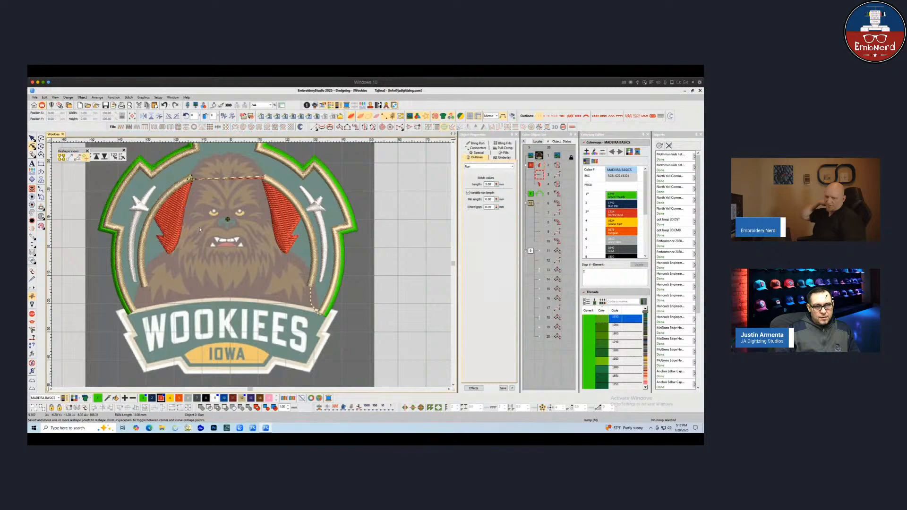
left_click(33, 139)
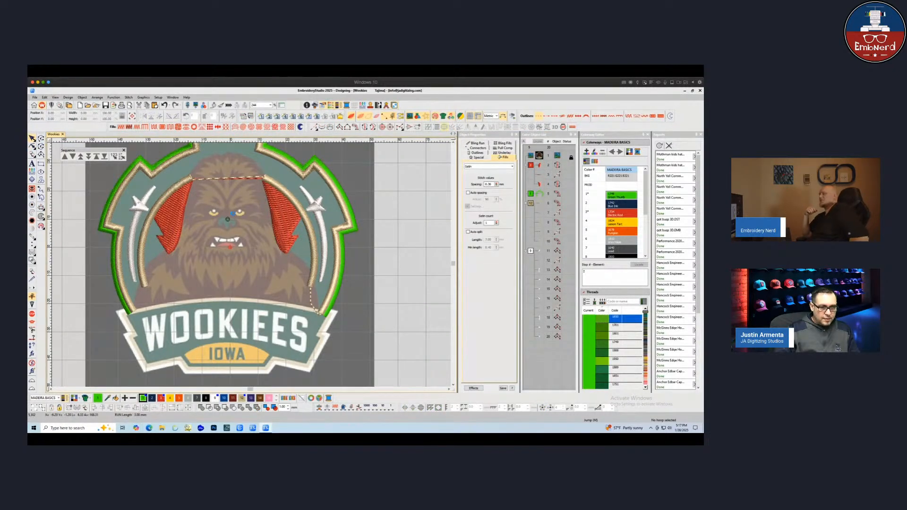
Select objects in the object list and on the design, zooming into the head area to inspect them
left_click(530, 251)
left_click(429, 229)
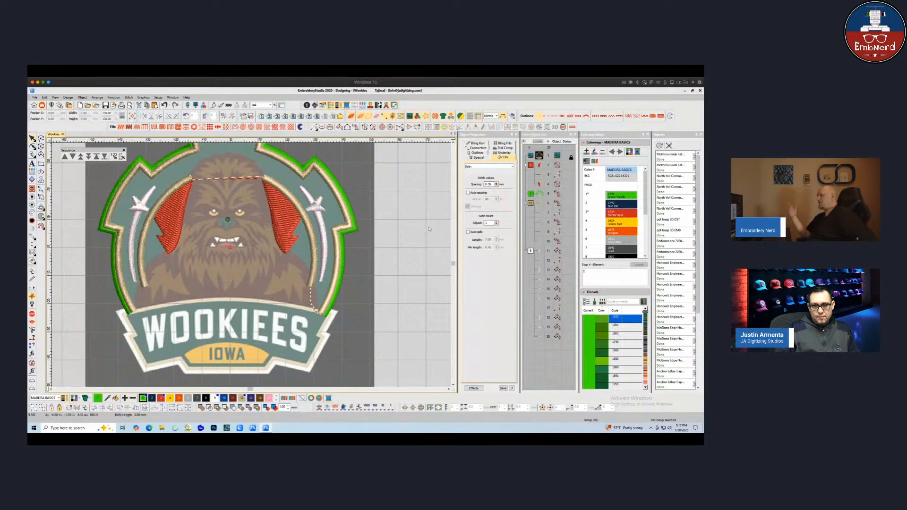
left_click(544, 198)
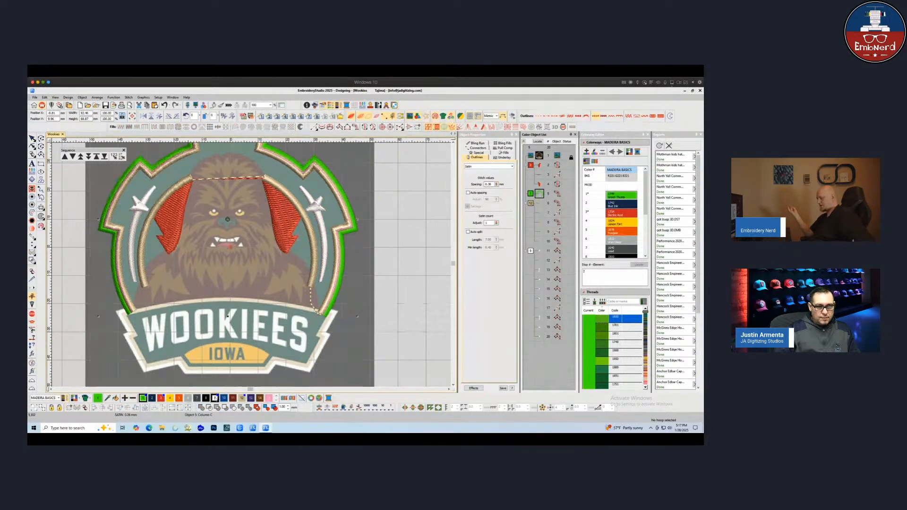
left_click(420, 276)
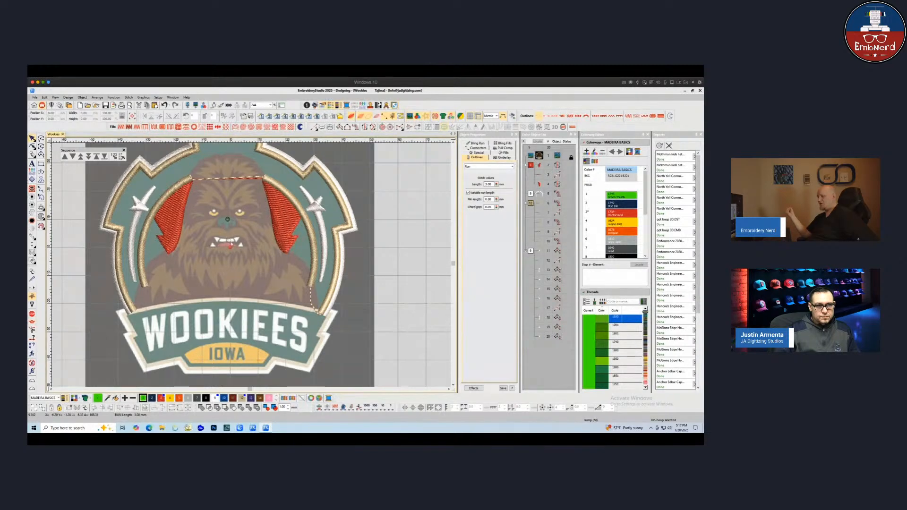
scroll(230, 243, "up", 1)
left_click(318, 221)
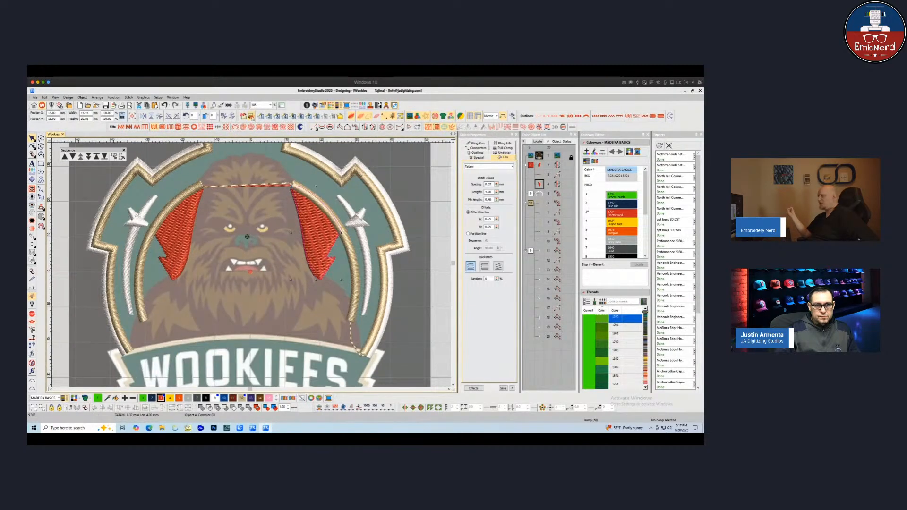
left_click(287, 229)
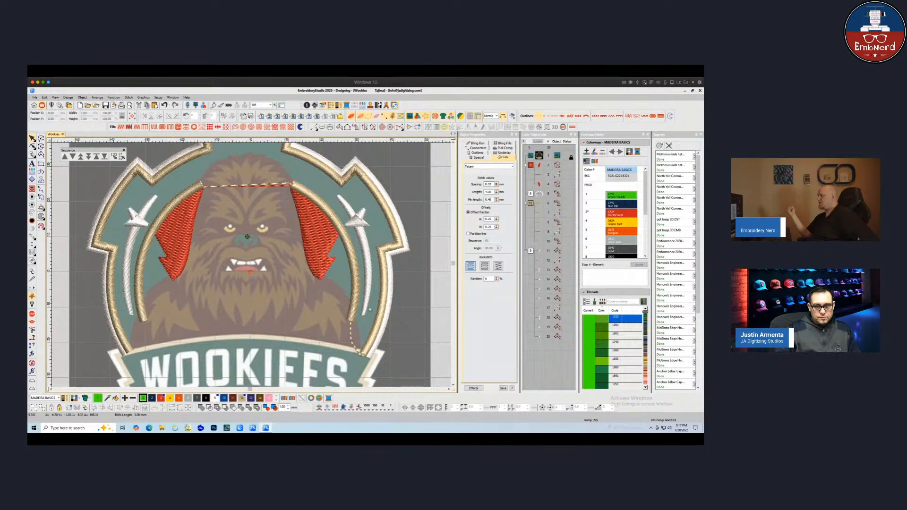
Digitize a green complex fill covering the shoulder area beneath the right ear
left_click(365, 127)
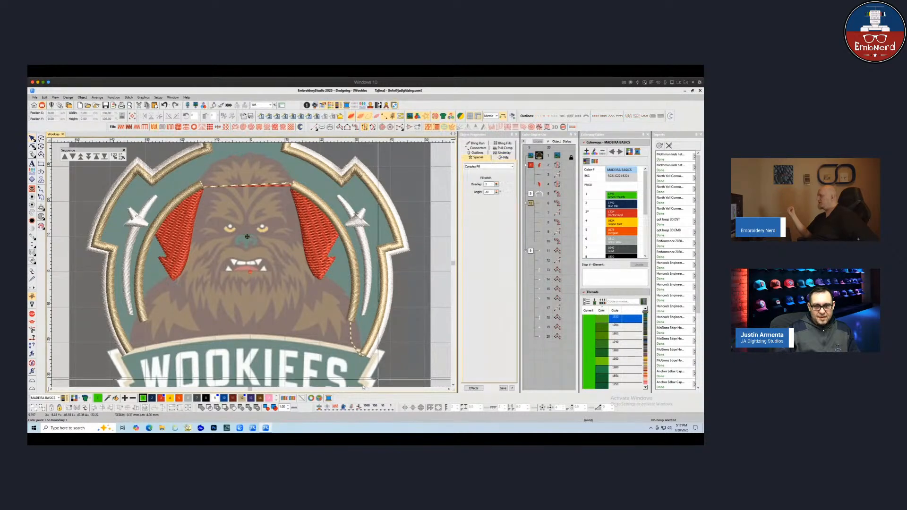
left_click(344, 305)
left_click(356, 304)
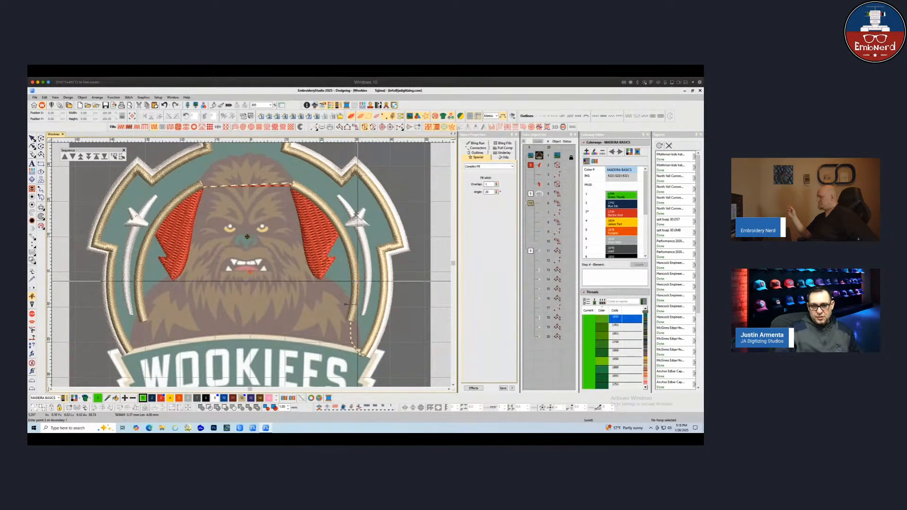
right_click(358, 277)
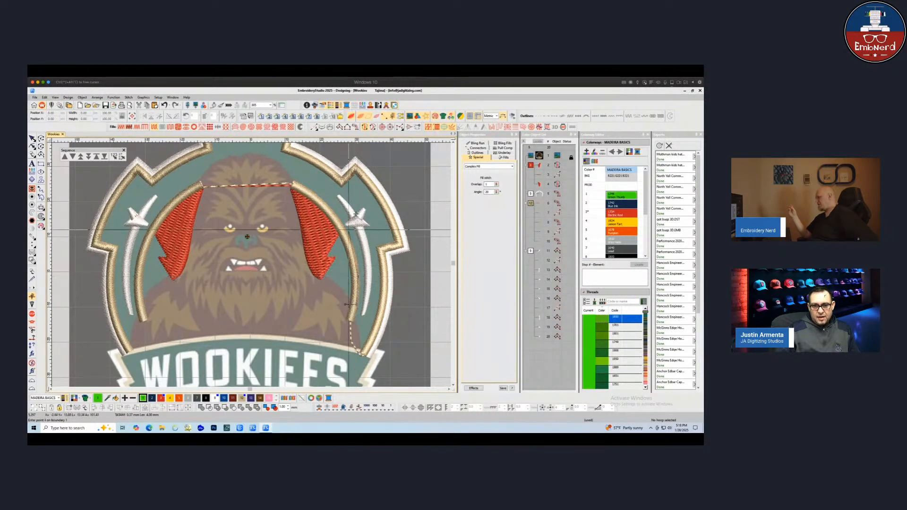
right_click(346, 232)
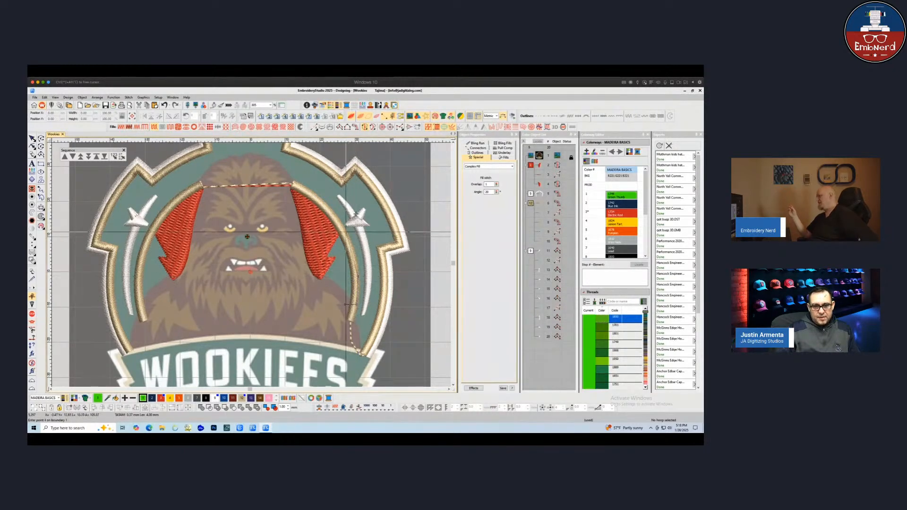
left_click(334, 232)
left_click(326, 255)
left_click(329, 261)
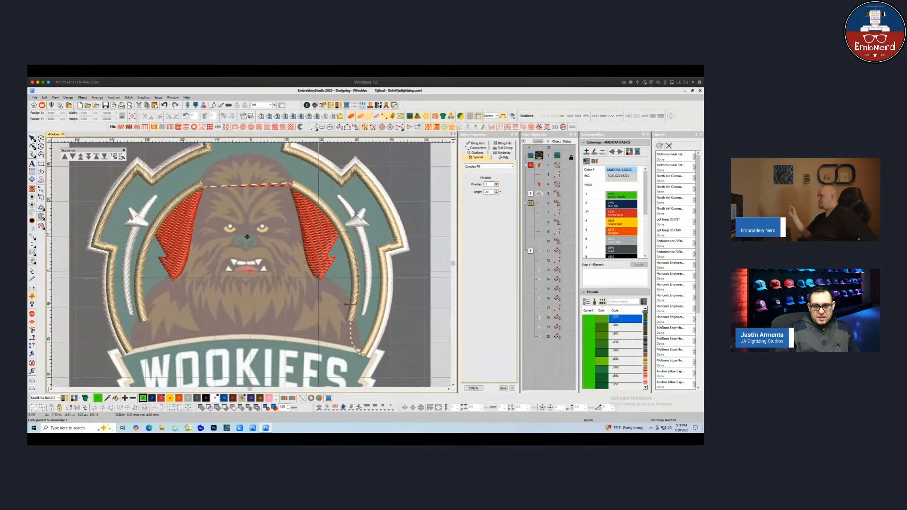
left_click(321, 278)
right_click(336, 289)
key("Return")
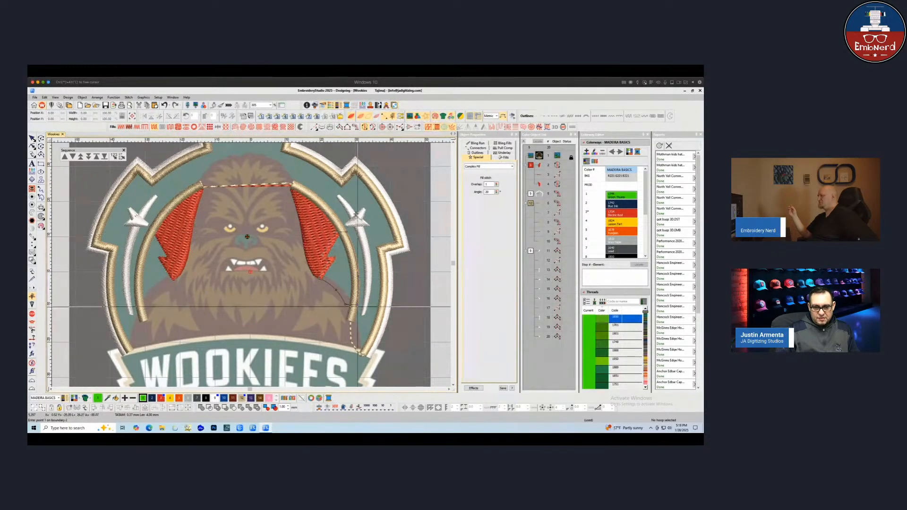
key("Return")
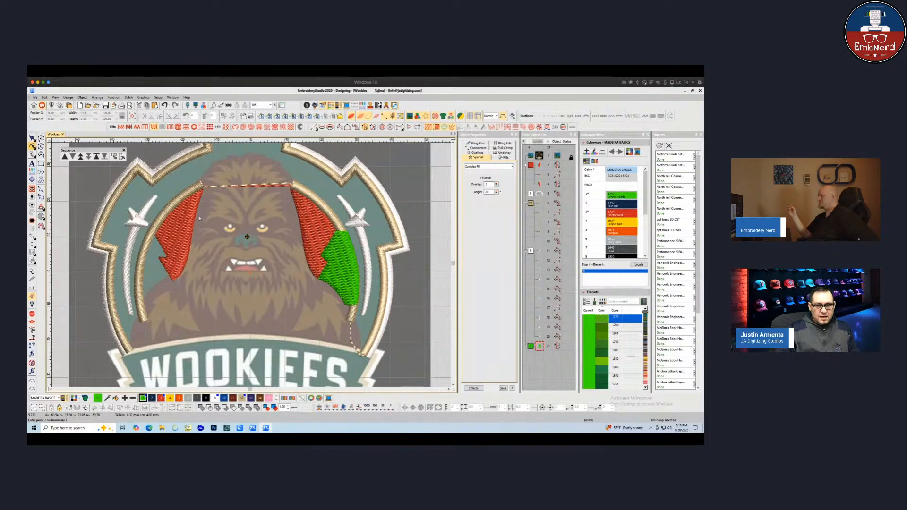
Reshape the right shoulder fill by moving one of its boundary points
key("h")
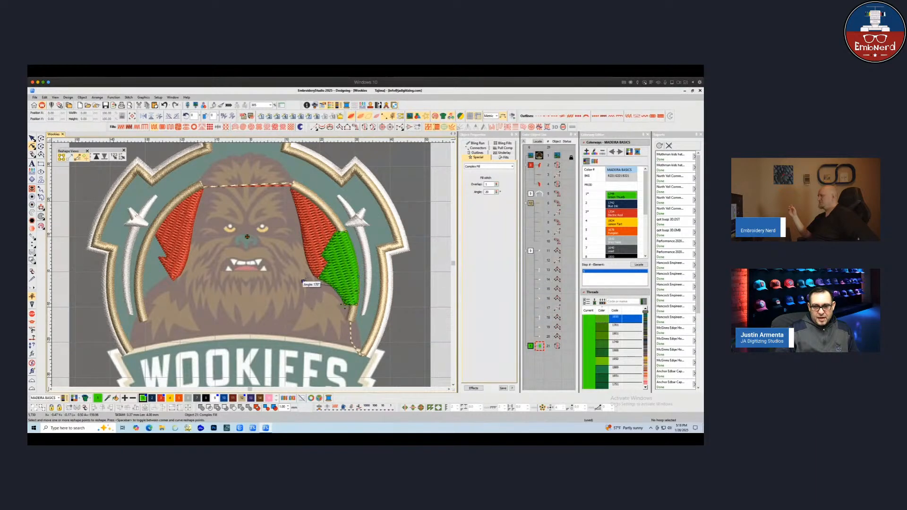
left_click_drag(304, 282, 302, 282)
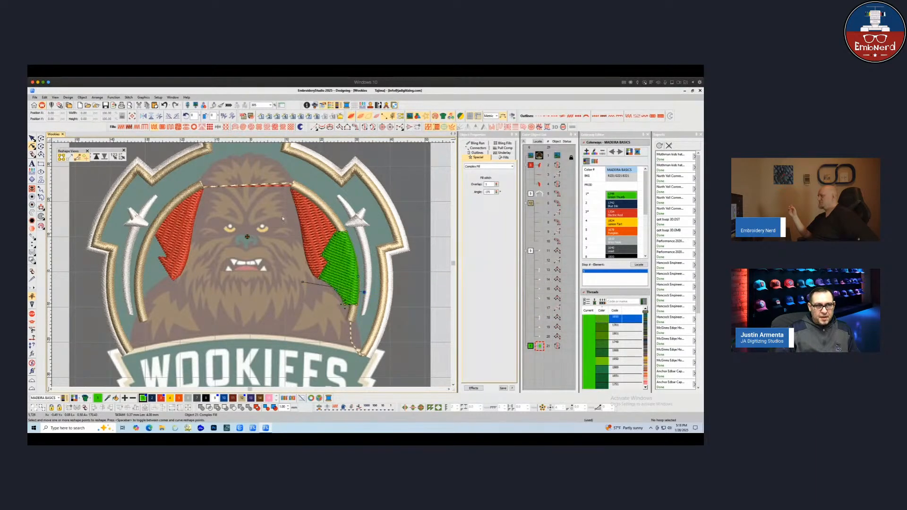
key("Escape")
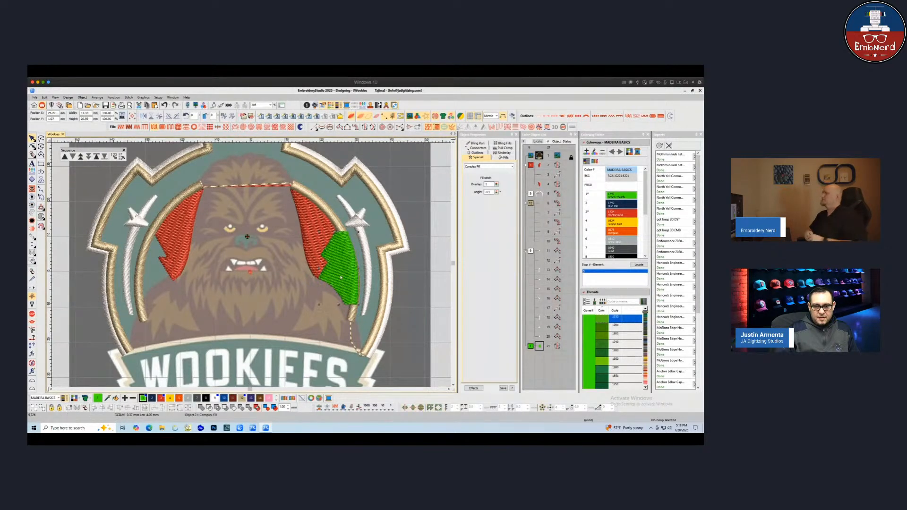
left_click(225, 244)
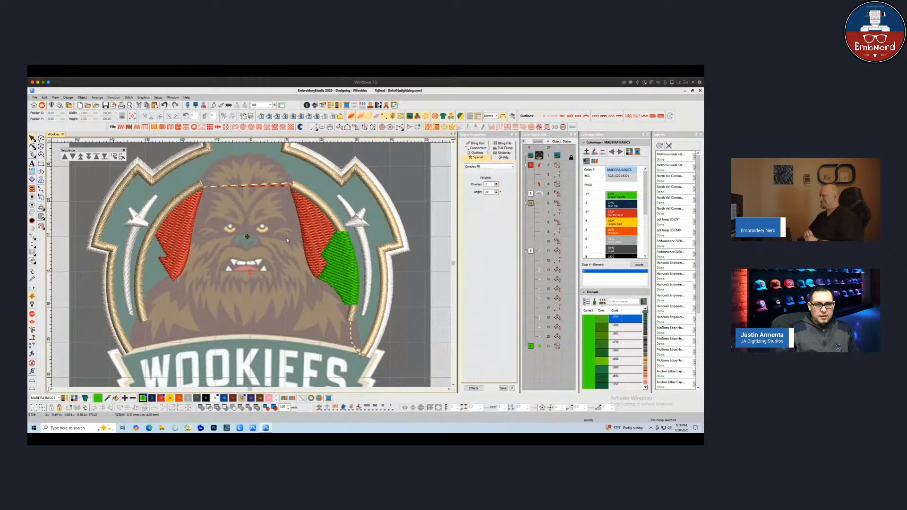
Digitize a run line across the chest from the right shoulder to the left shoulder
left_click(313, 128)
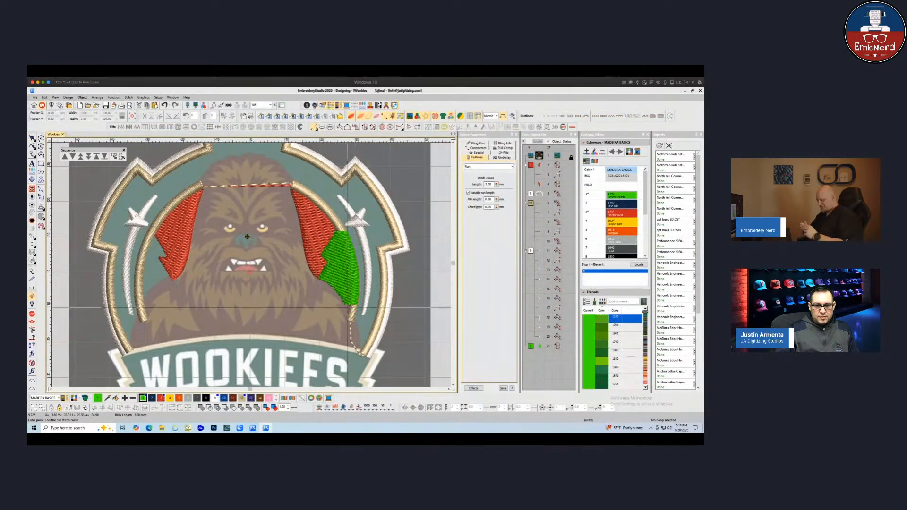
left_click(347, 305)
right_click(232, 288)
left_click(142, 298)
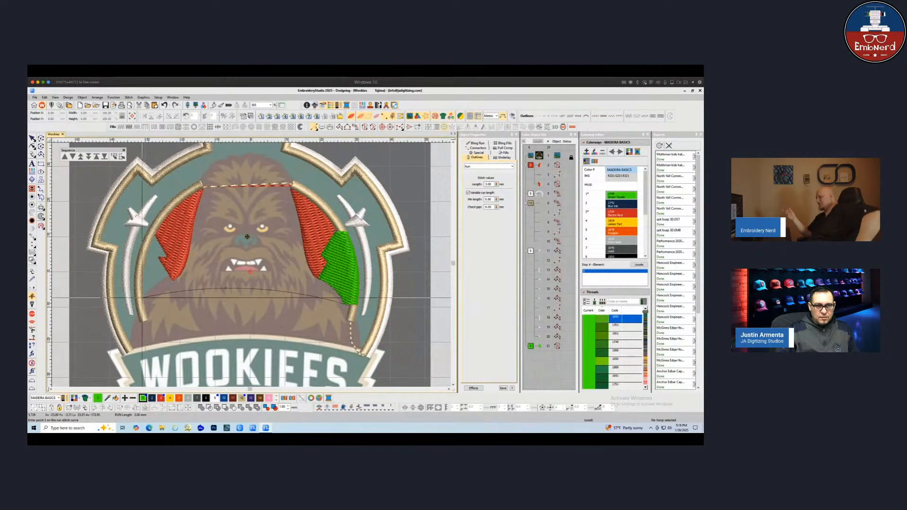
key("Return")
key("Escape")
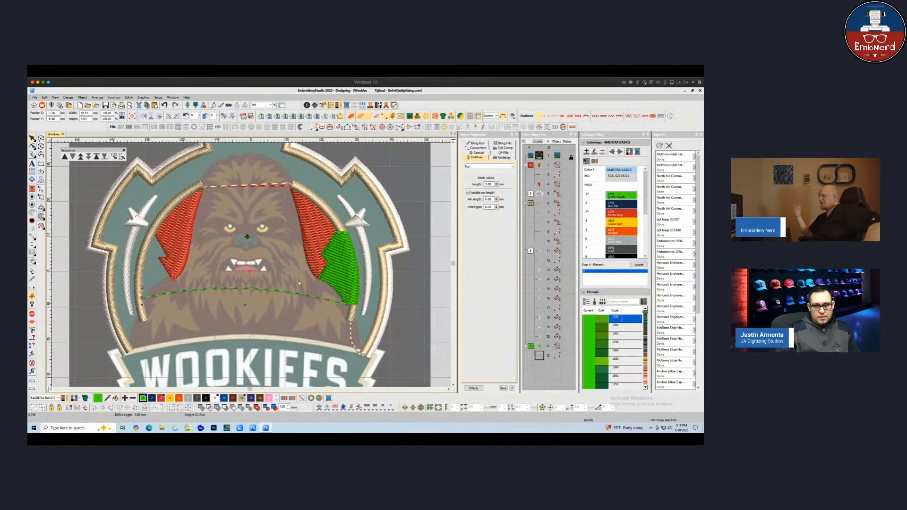
Copy the right shoulder fill and mirror it horizontally onto the left shoulder
left_click(333, 290)
left_click_drag(334, 290, 148, 284)
left_click(143, 116)
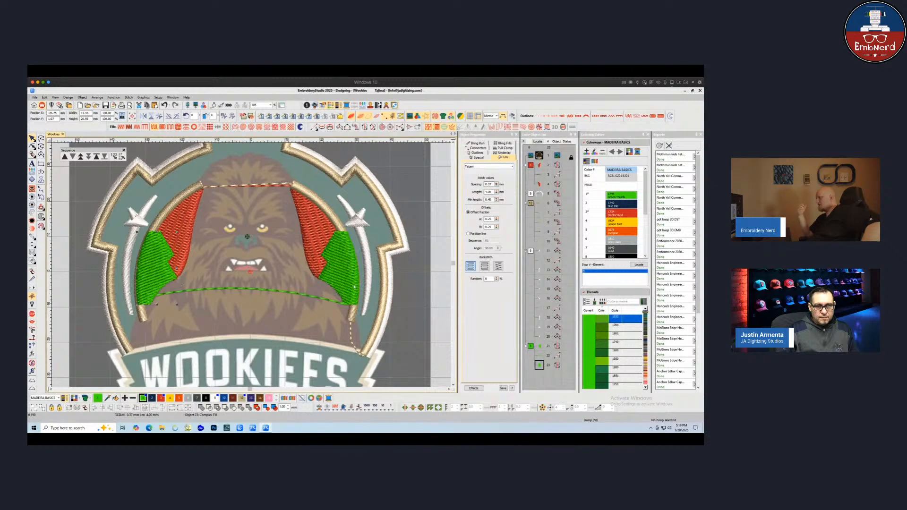
Move the shoulder fills earlier in the stitching sequence so the ears stitch over them
left_click(530, 346, "shift")
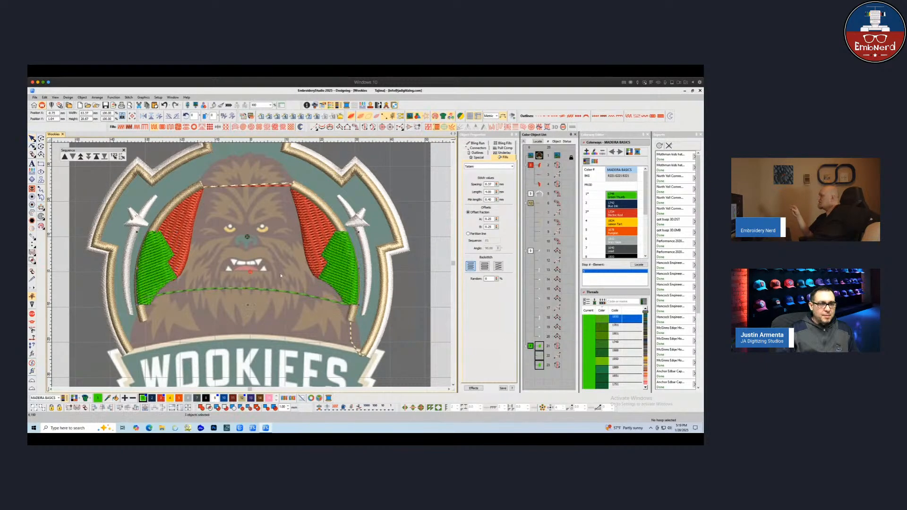
left_click(97, 157)
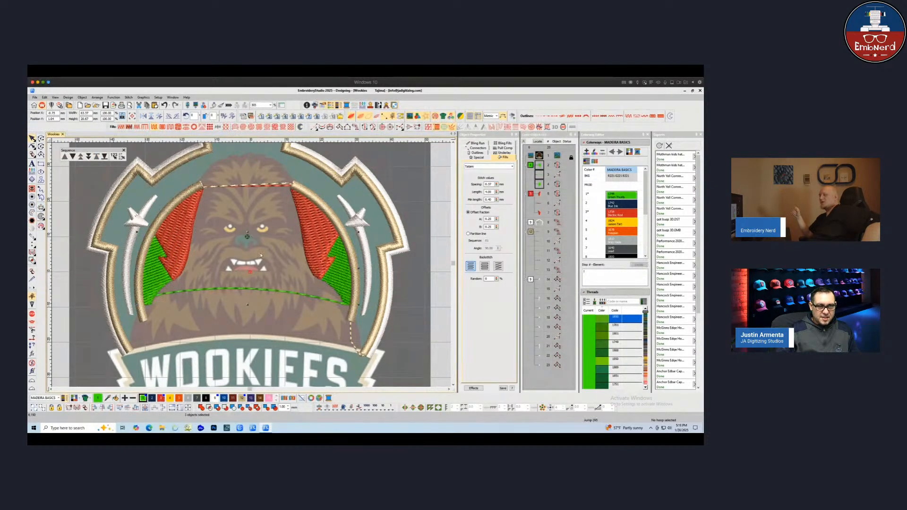
key("Escape")
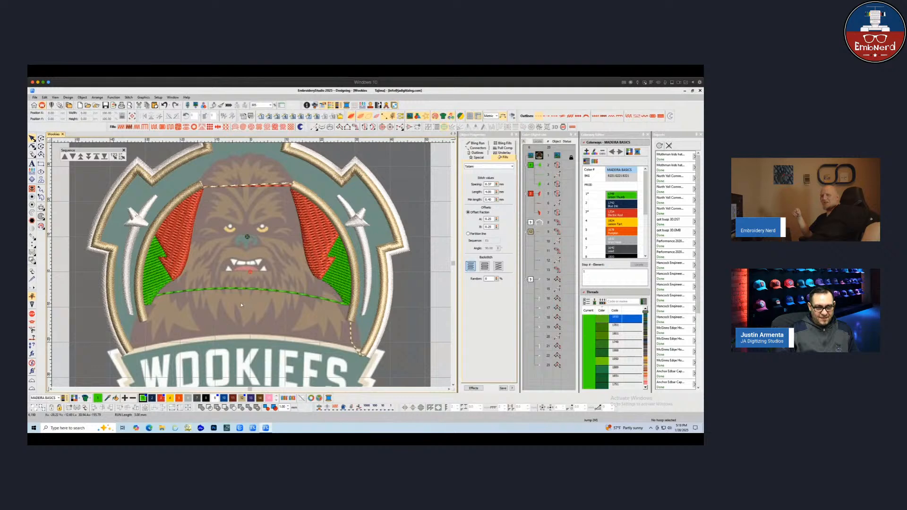
Open the chest run and left shoulder fill in Reshape to inspect their points
left_click(346, 304)
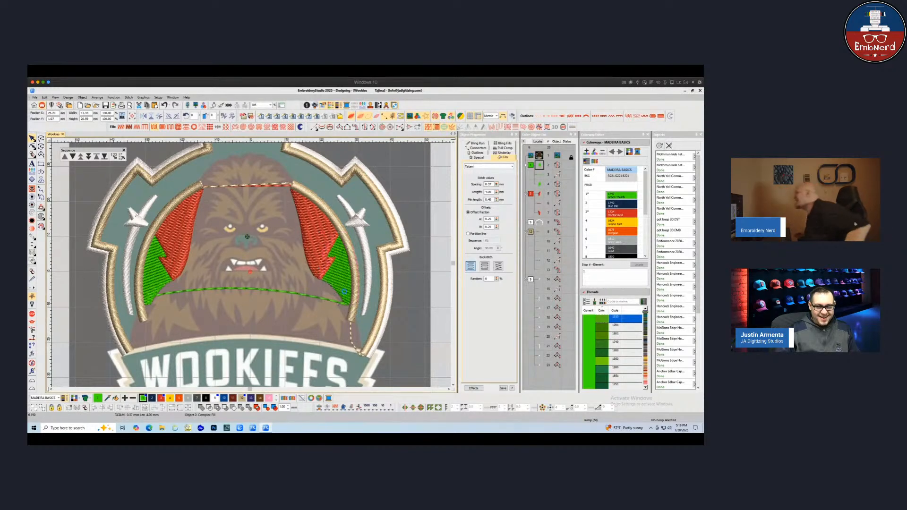
key("h")
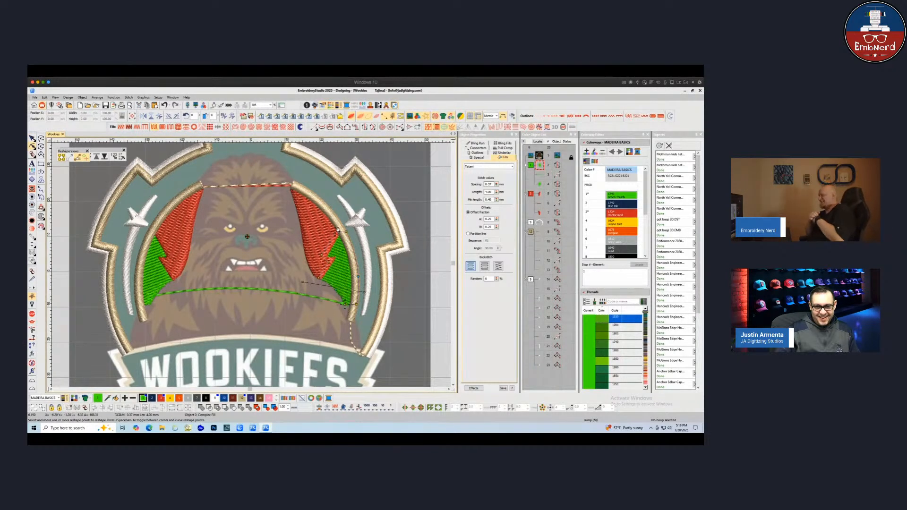
left_click(344, 301)
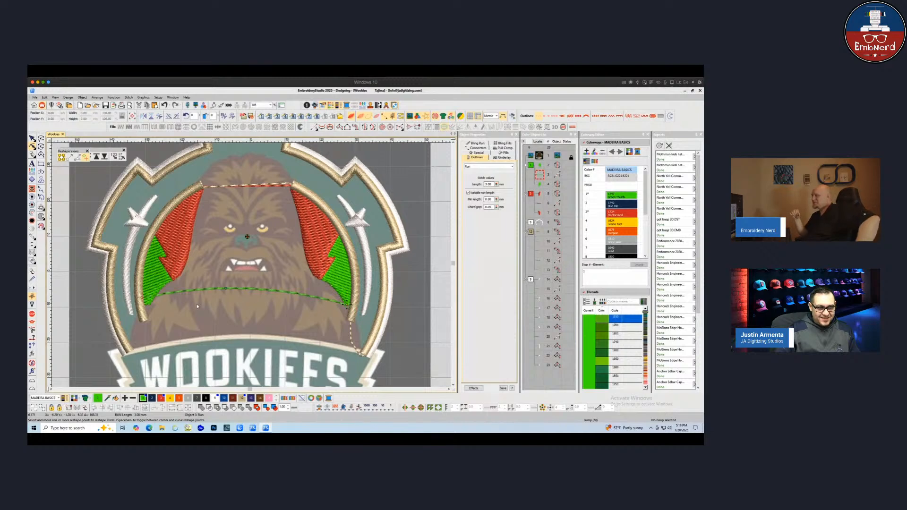
left_click(152, 301)
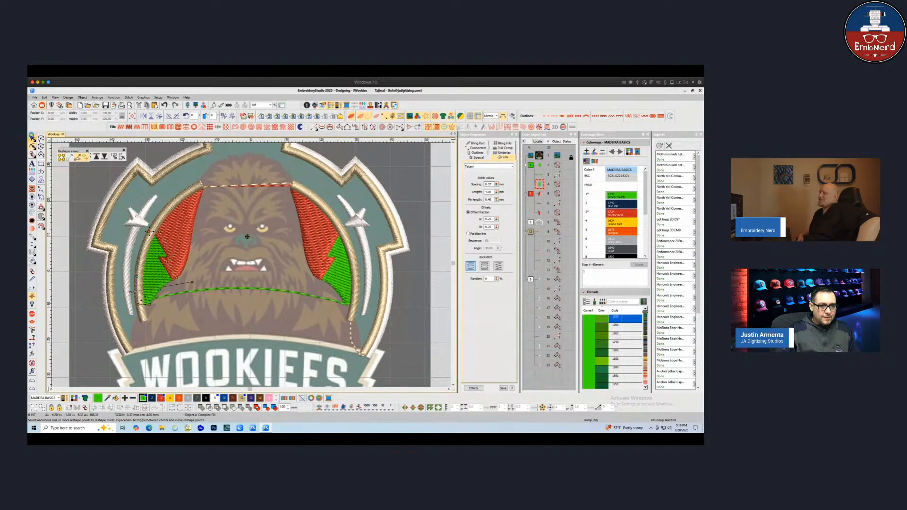
key("Escape")
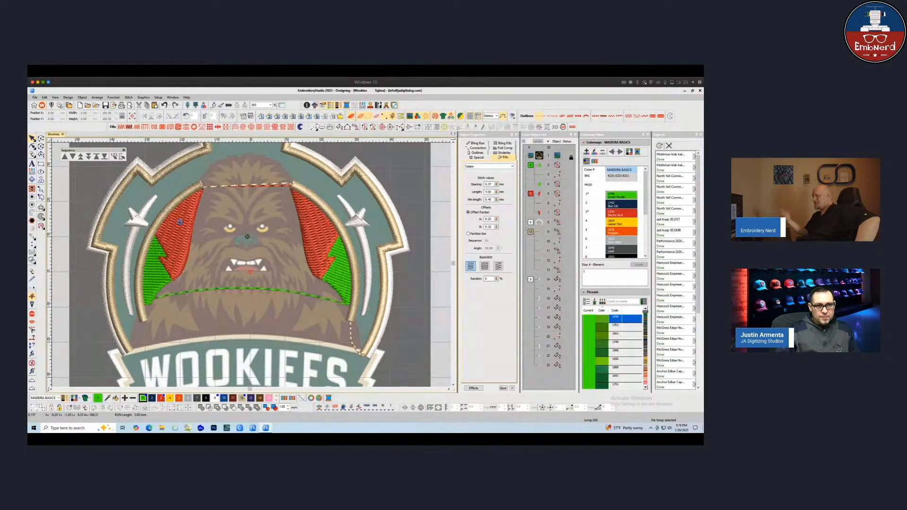
Digitize a Complex Fill for the background area between the head and the inner border ring, tracing around the head
left_click(369, 128)
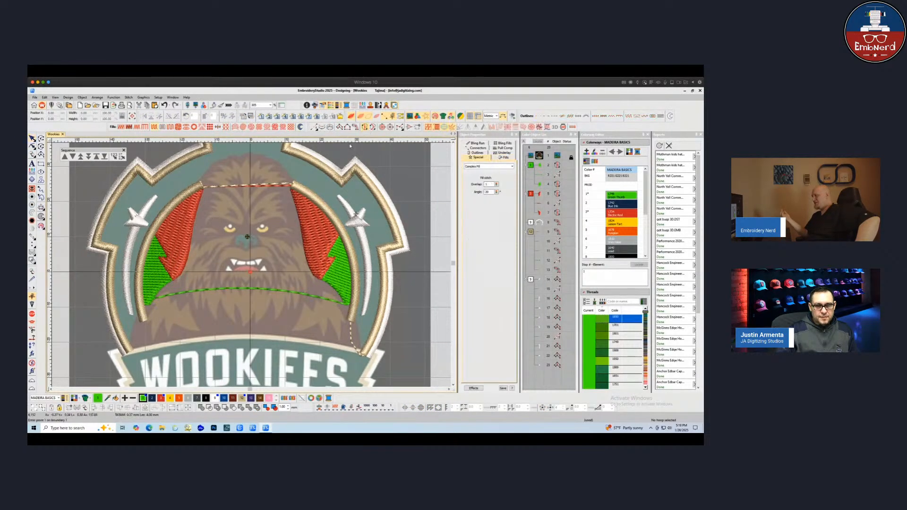
left_click(133, 348)
left_click(134, 337)
left_click(135, 327)
right_click(143, 313)
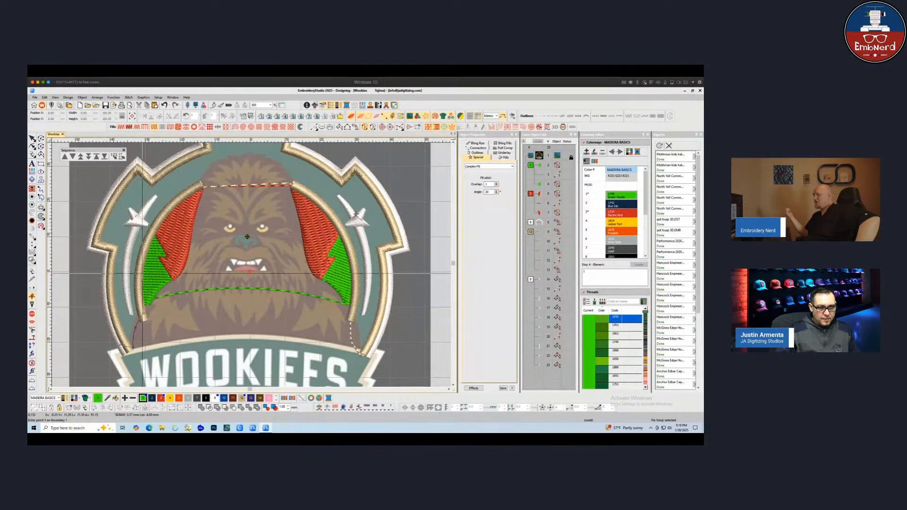
right_click(138, 282)
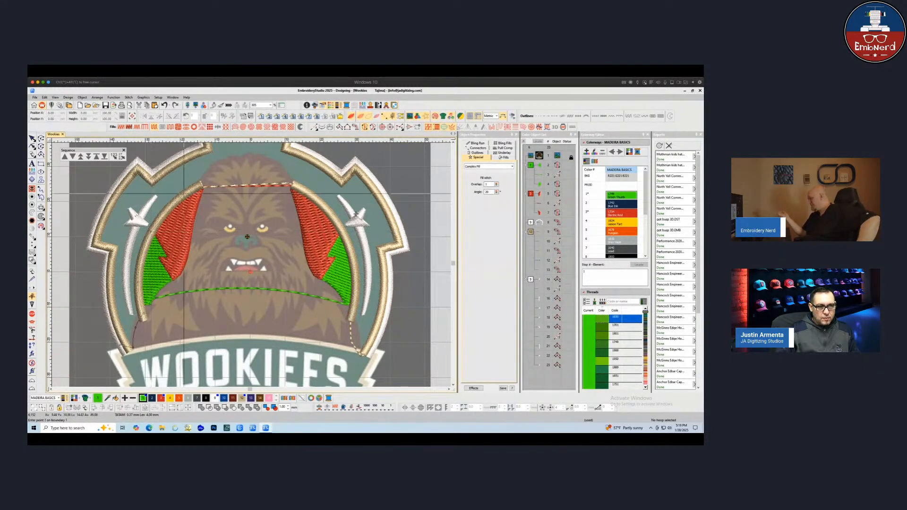
left_click(194, 188)
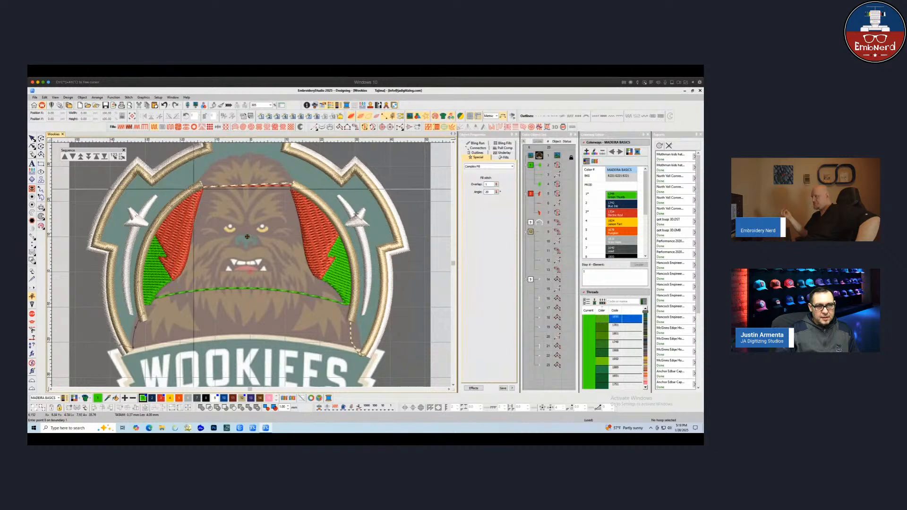
left_click(205, 183)
left_click(210, 172)
right_click(229, 161)
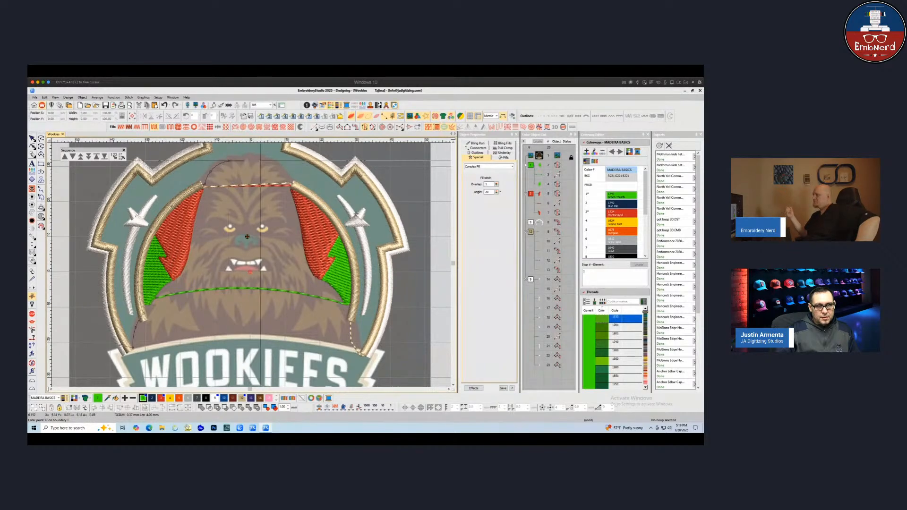
right_click(260, 160)
right_click(279, 170)
right_click(290, 181)
left_click(297, 186)
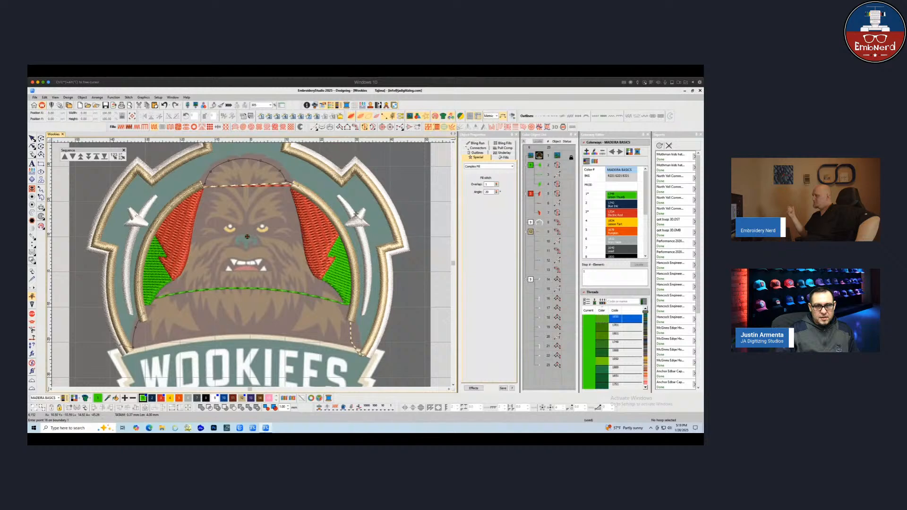
left_click(320, 202)
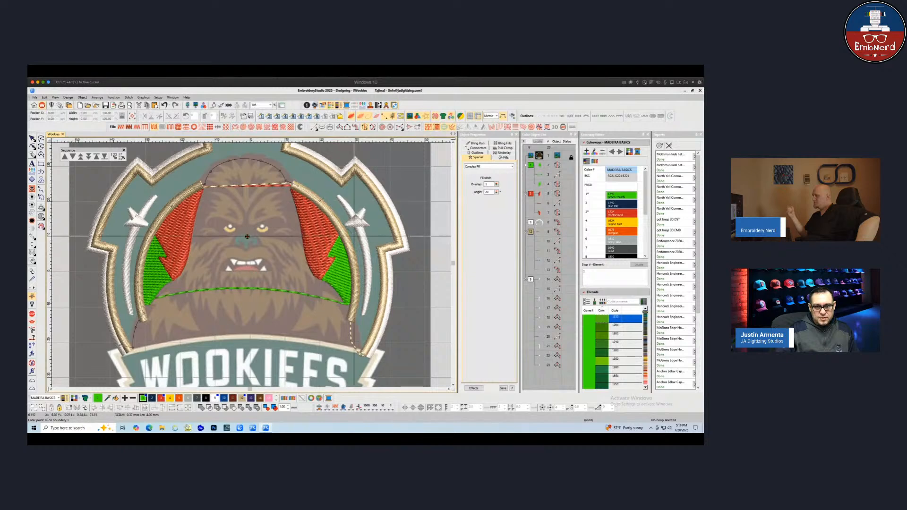
right_click(347, 240)
right_click(356, 282)
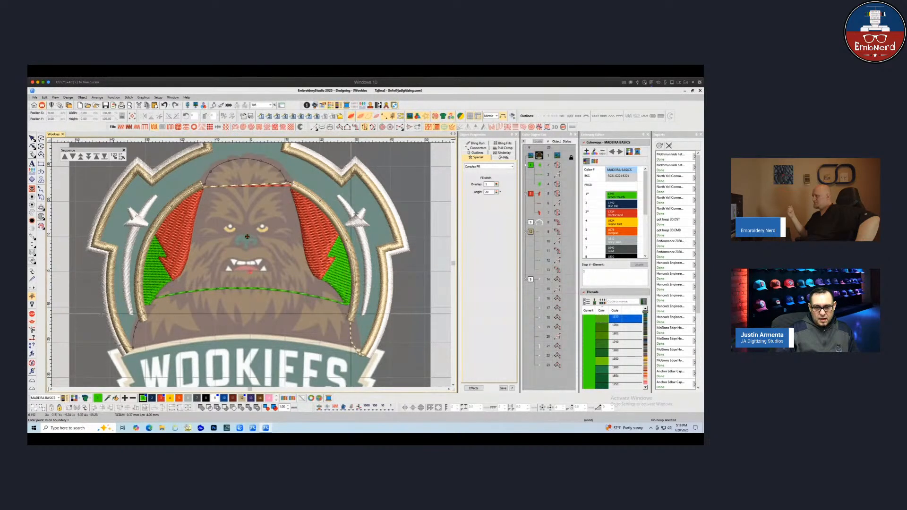
right_click(354, 311)
left_click(350, 322)
right_click(356, 335)
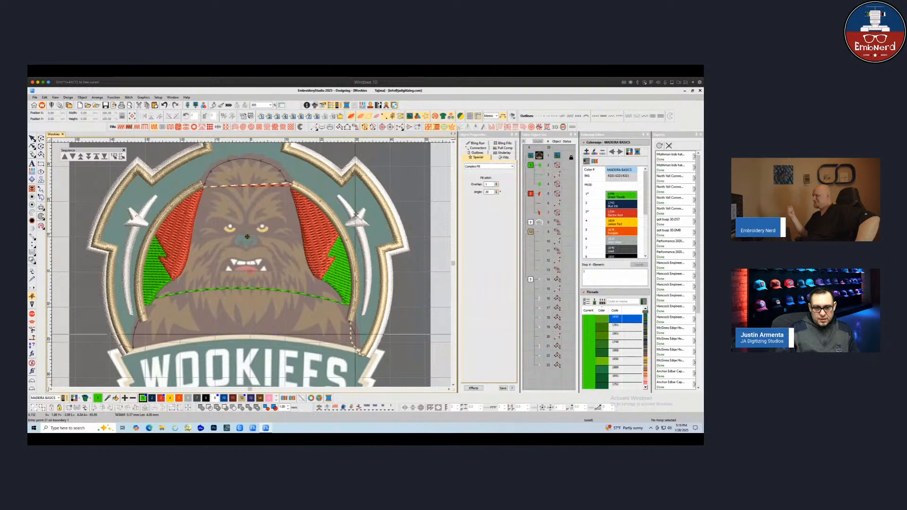
right_click(359, 350)
left_click(368, 356)
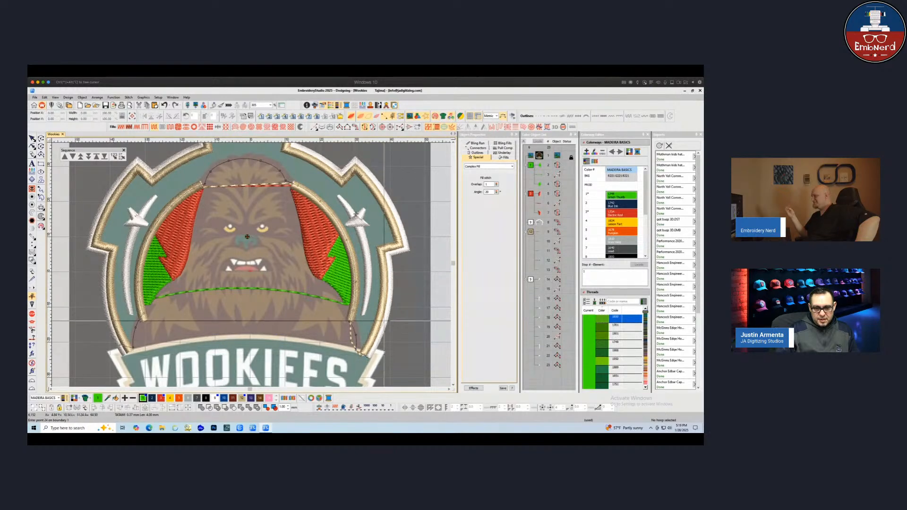
right_click(384, 318)
right_click(389, 276)
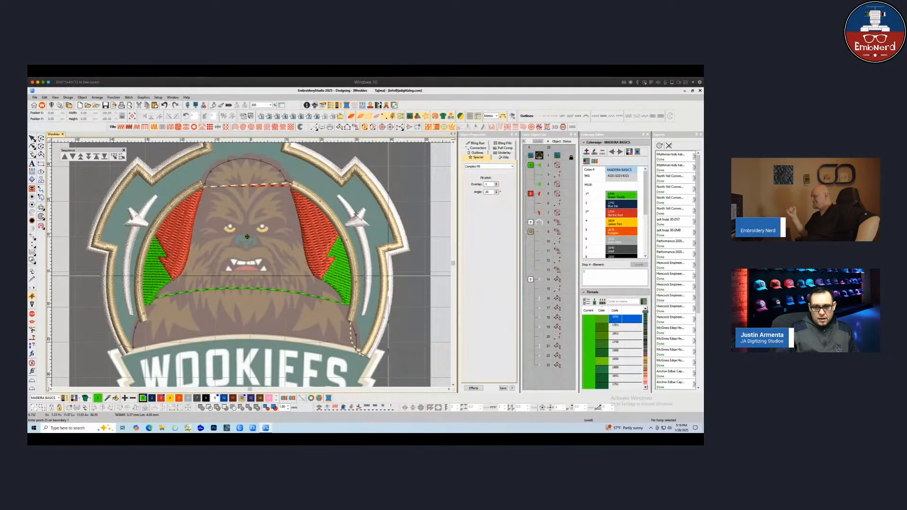
left_click(389, 253)
left_click(401, 246)
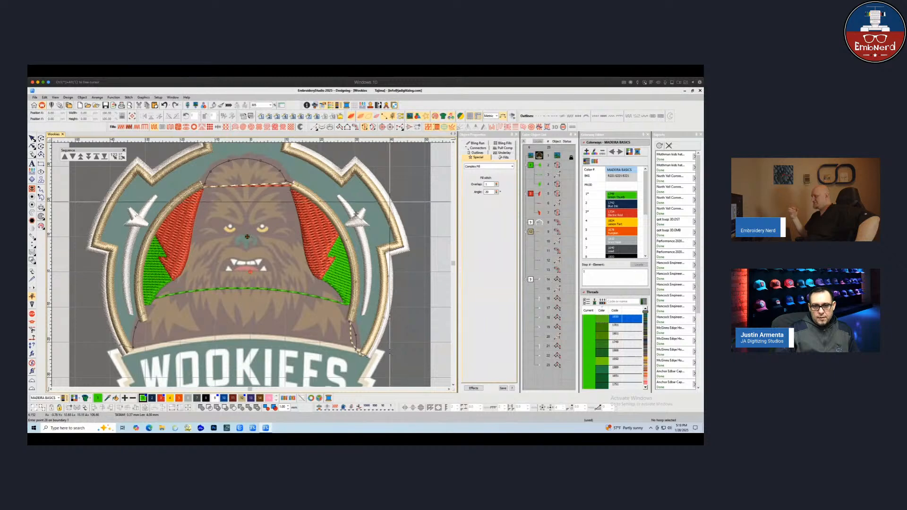
right_click(389, 202)
left_click(358, 165)
left_click(343, 170)
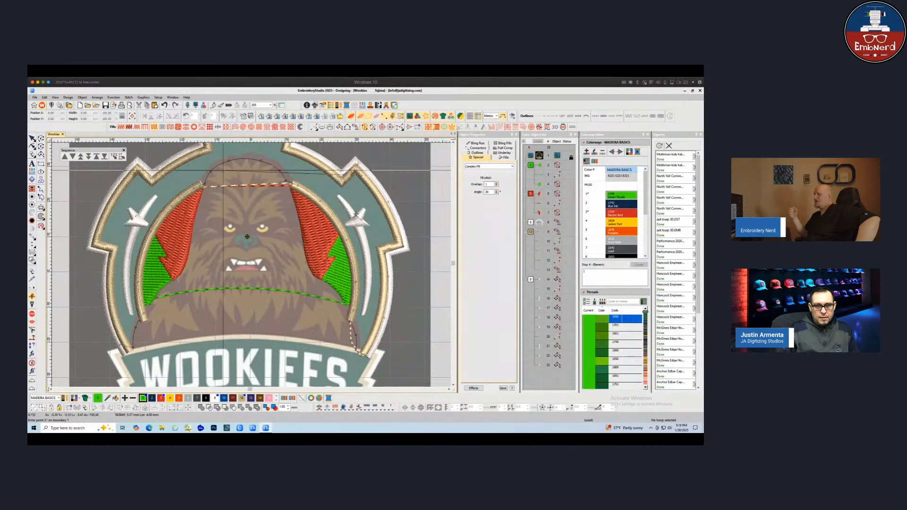
scroll(343, 170, "up", 1)
right_click(369, 248)
left_click(337, 233)
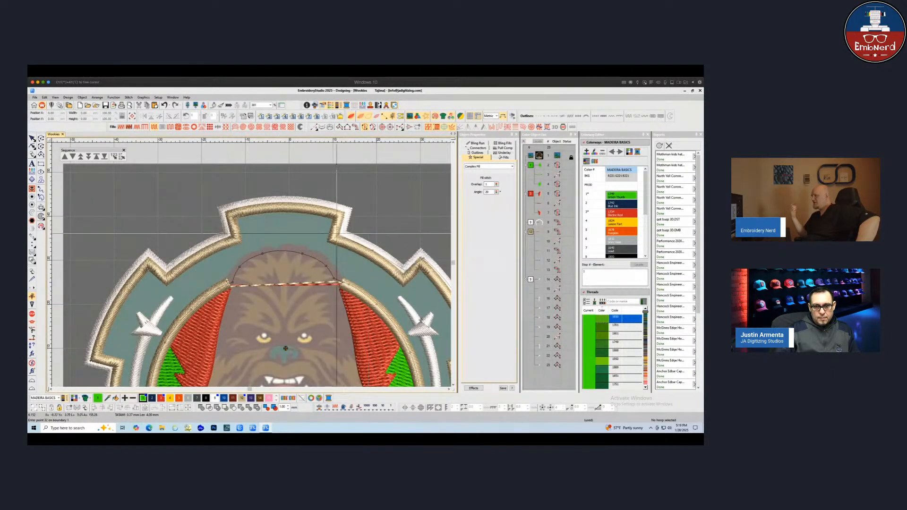
left_click(344, 212)
right_click(290, 202)
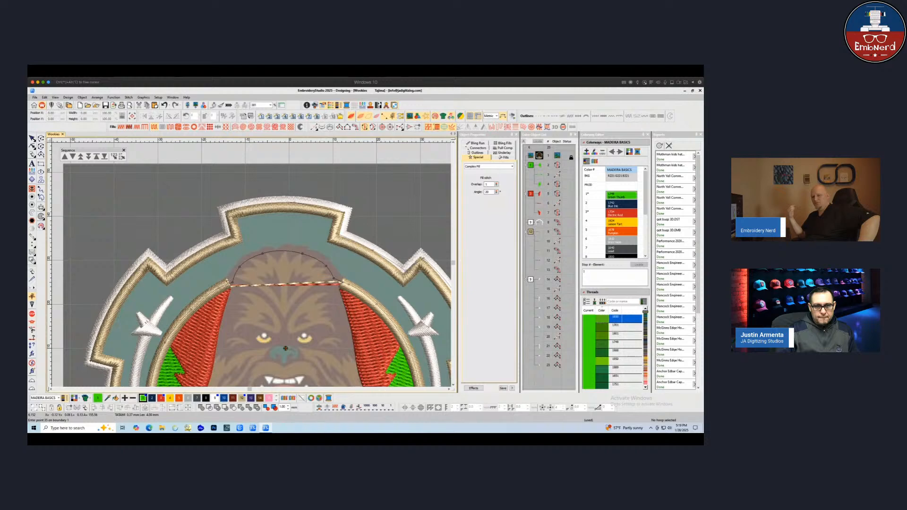
left_click(229, 211)
left_click(231, 237)
right_click(195, 252)
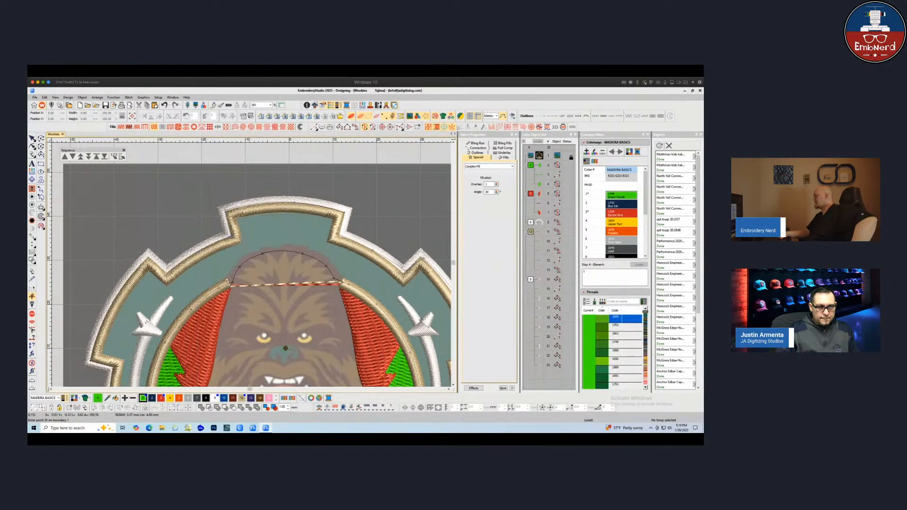
left_click(167, 274)
left_click(148, 257)
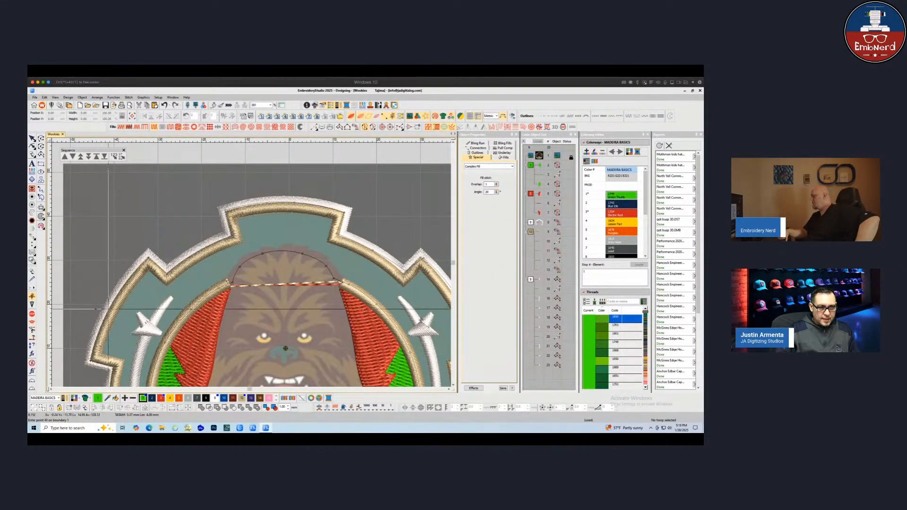
right_click(108, 307)
left_click(91, 363)
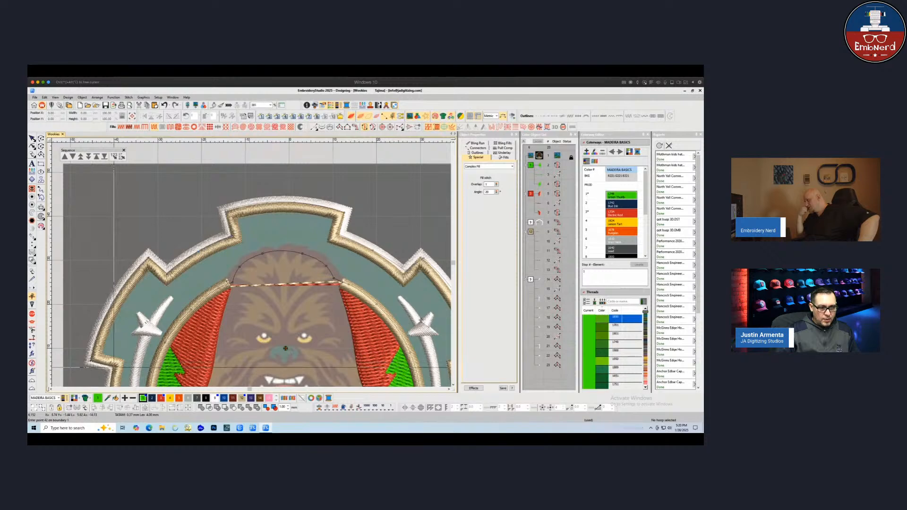
left_click(114, 368)
scroll(165, 385, "down", 1)
left_click_drag(254, 281, 159, 331)
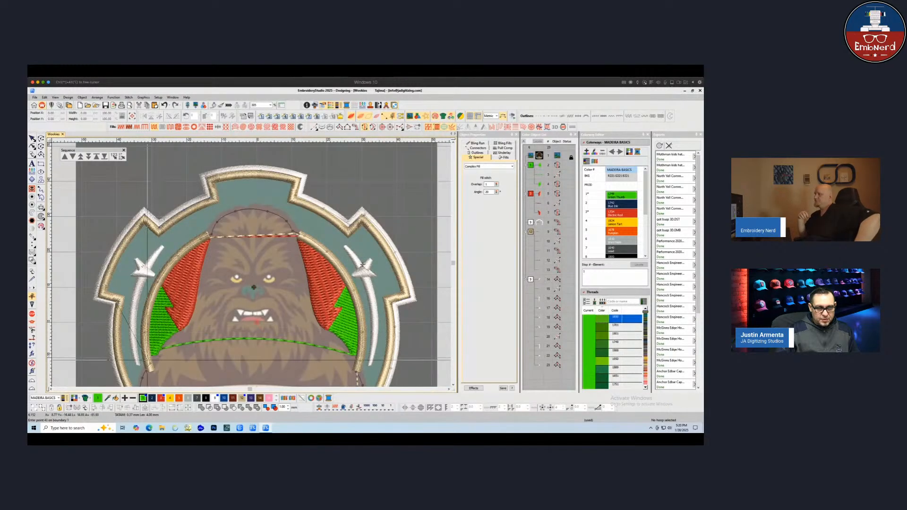
scroll(147, 265, "down", 1)
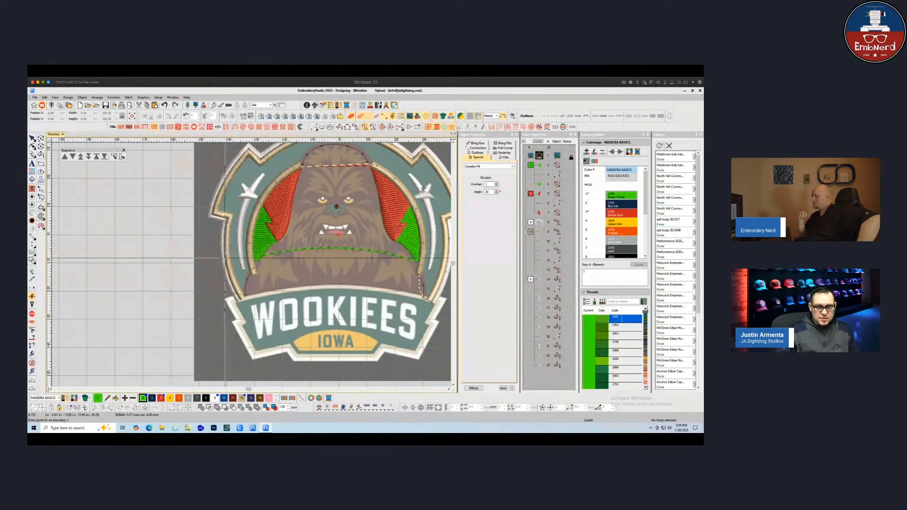
key("Return")
key("Return")
key("Return")
key("Return")
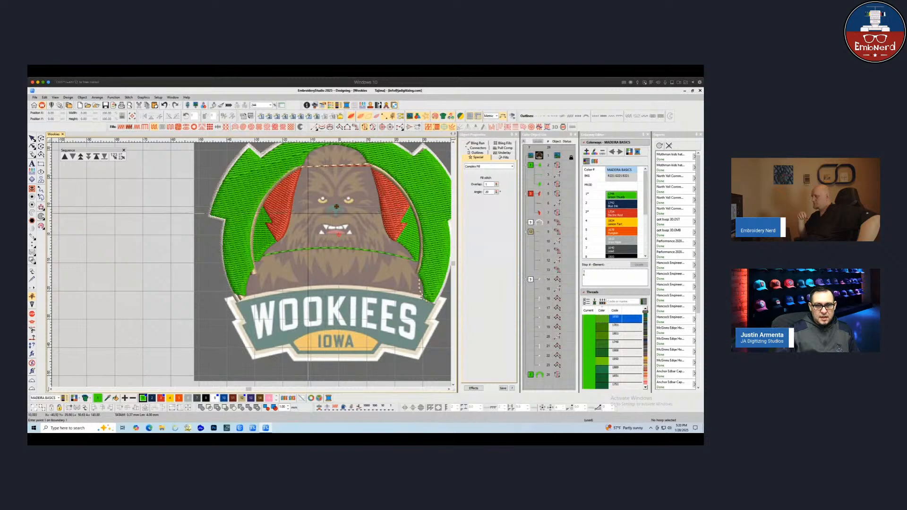
Move the new background fill to the start of the stitching sequence so everything else stitches over it
scroll(263, 253, "down", 3)
scroll(268, 258, "up", 3)
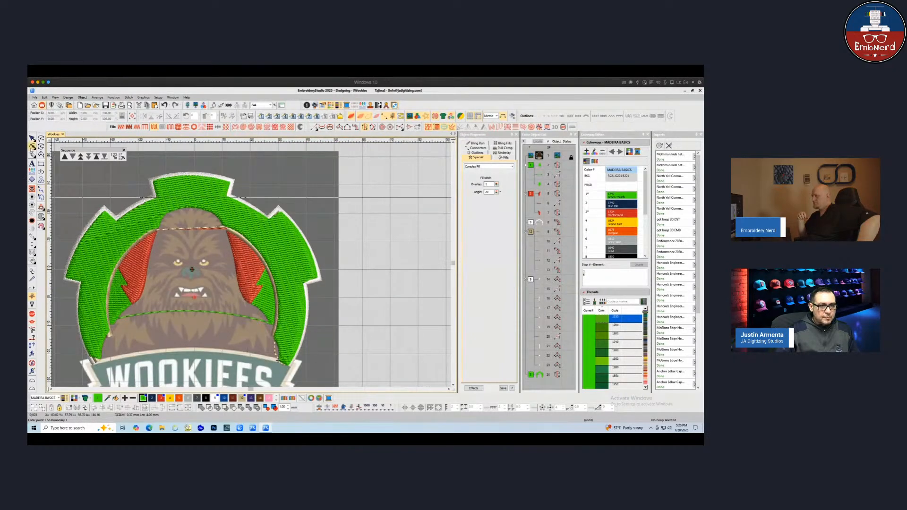
key("h")
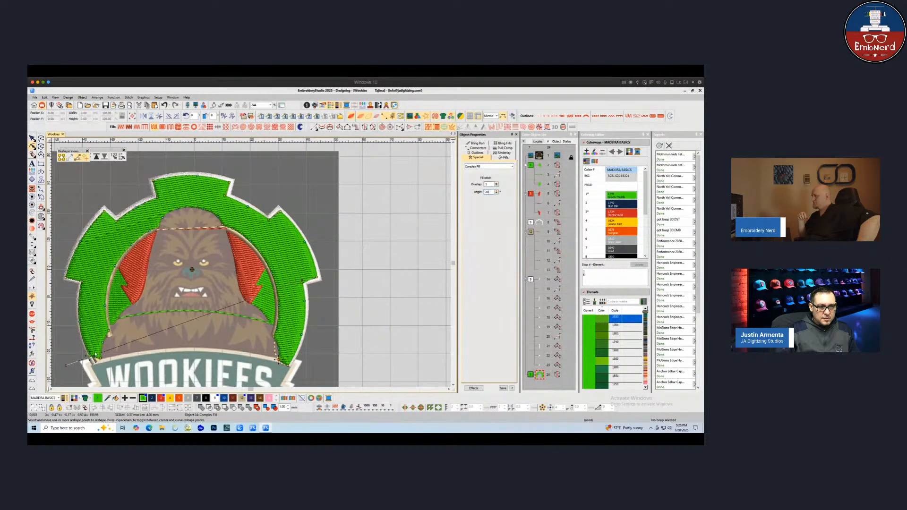
key("Escape")
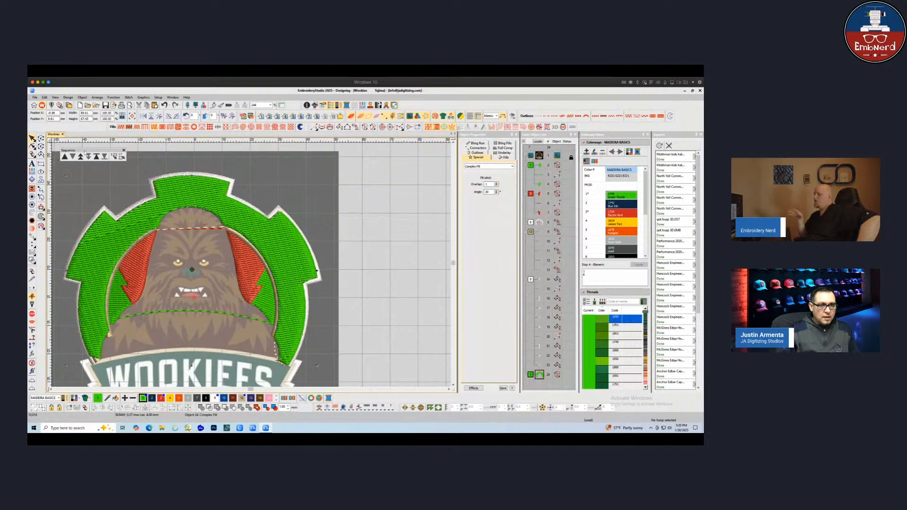
left_click(96, 156)
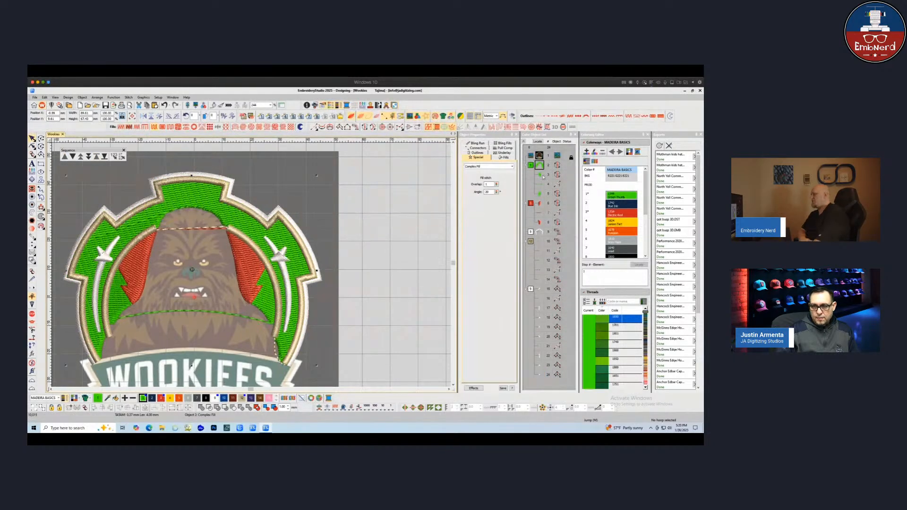
left_click_drag(539, 165, 540, 196)
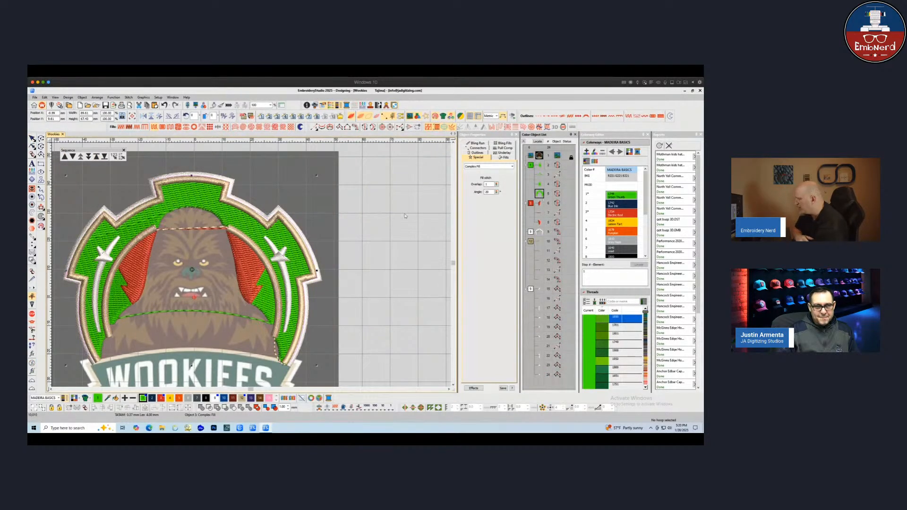
Reshape the background fill, nudging its upper boundary points and changing its stitch angle to a shallow diagonal
key("h")
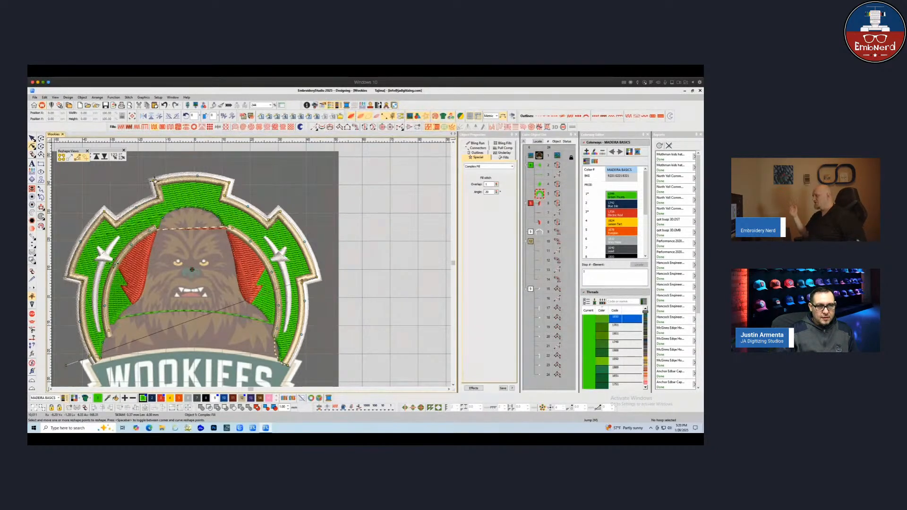
left_click_drag(154, 180, 154, 183)
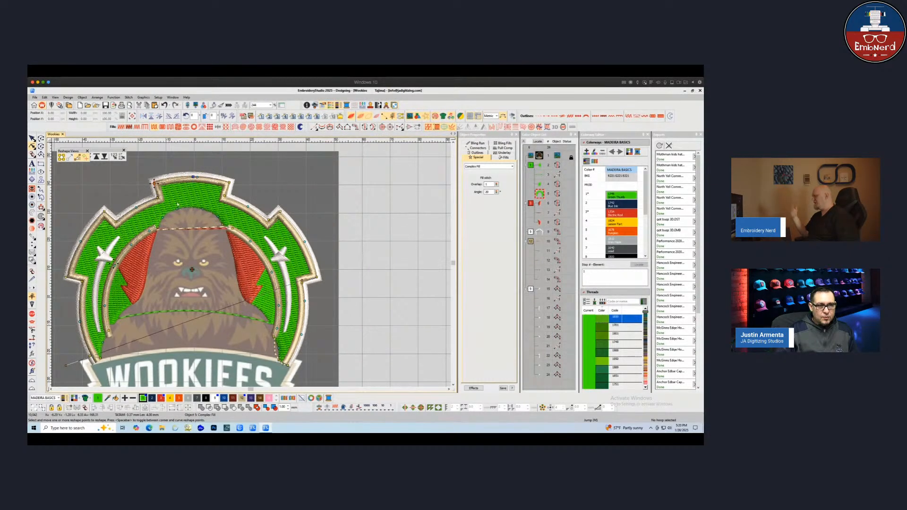
left_click_drag(153, 184, 153, 184)
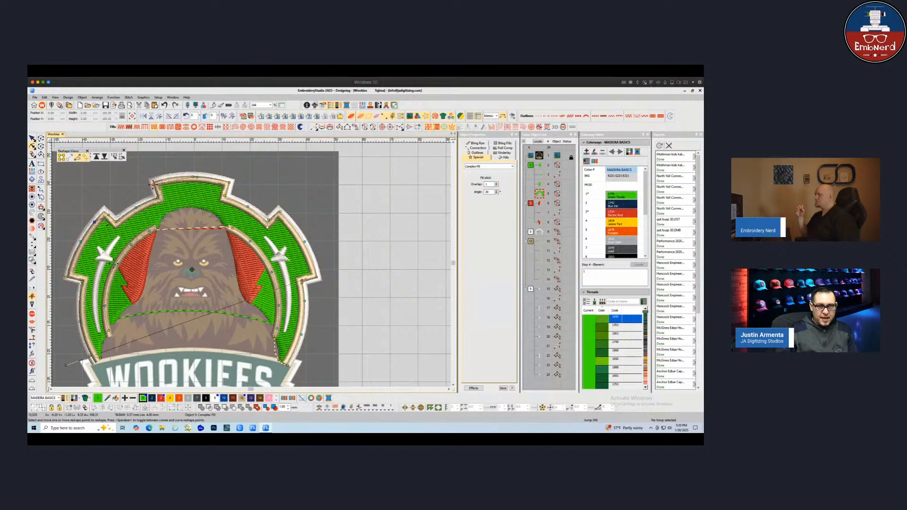
mouse_move(280, 211)
left_mouse_down()
mouse_move(273, 217)
mouse_move(283, 216)
left_mouse_up()
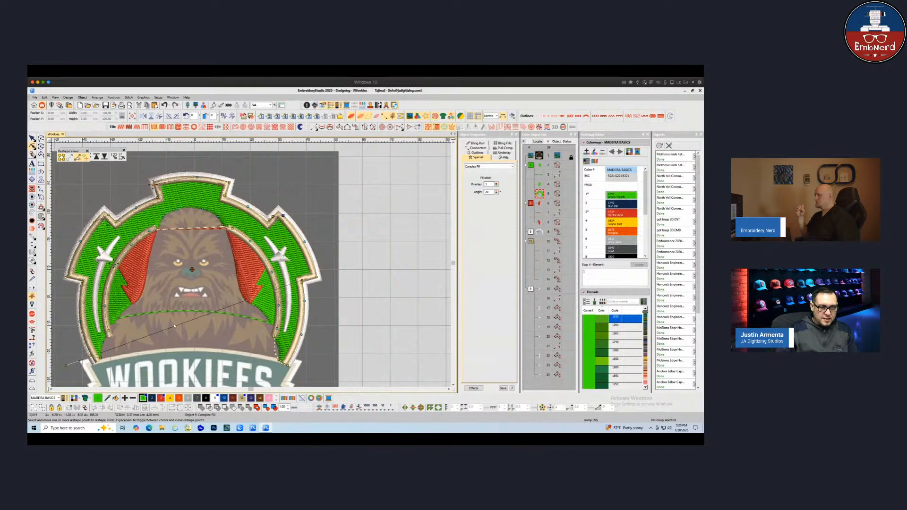
left_click(65, 365)
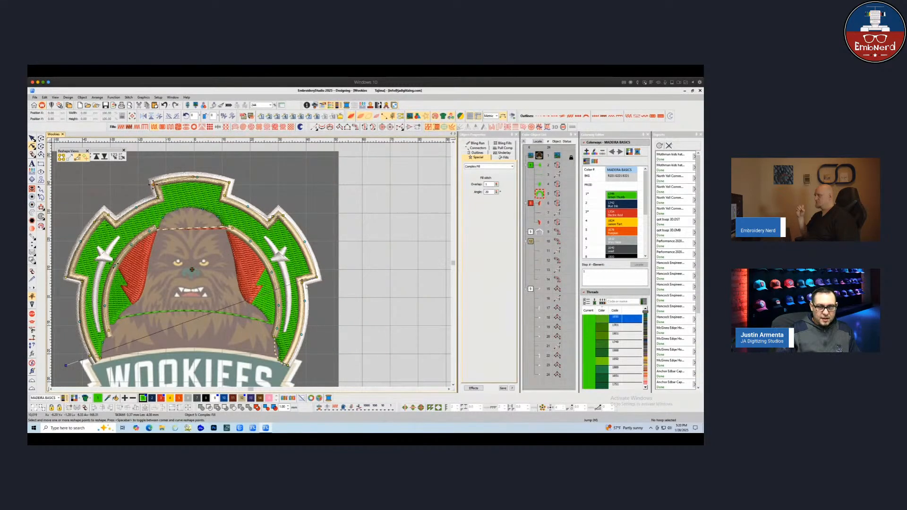
left_click(302, 281)
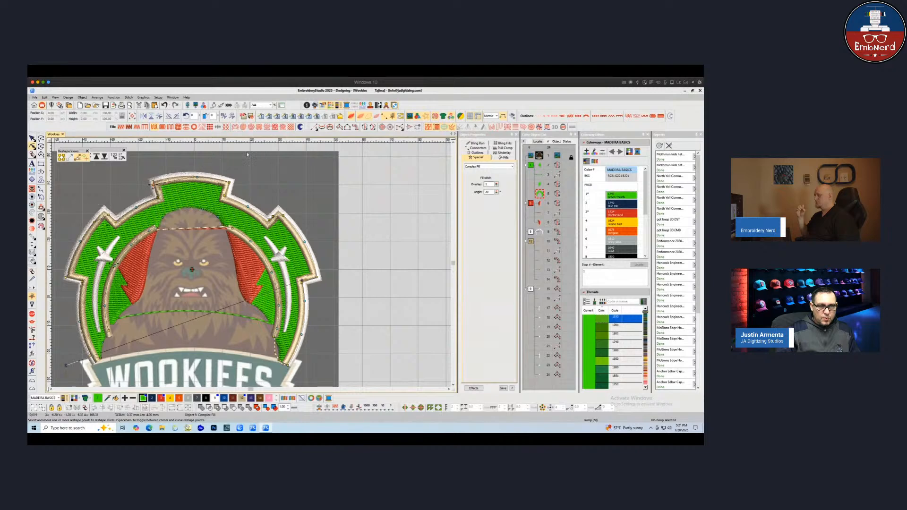
left_click_drag(302, 280, 247, 152)
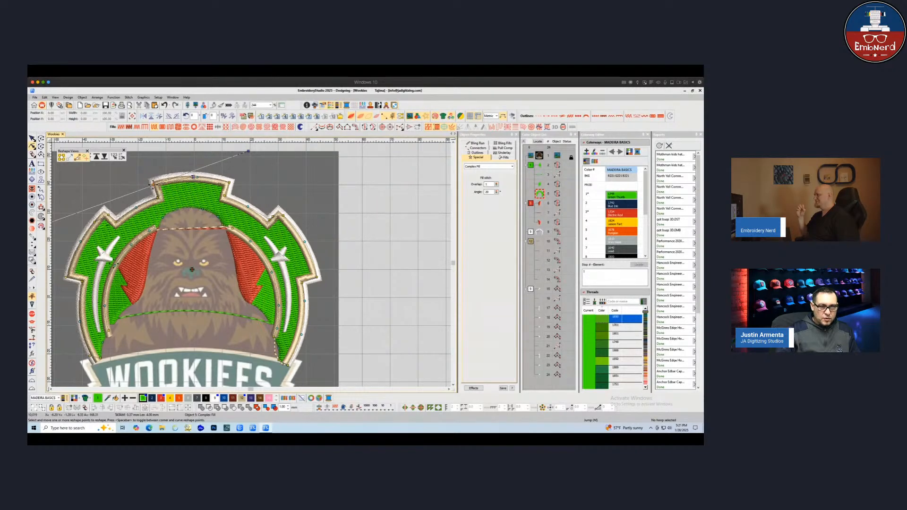
left_click(183, 177)
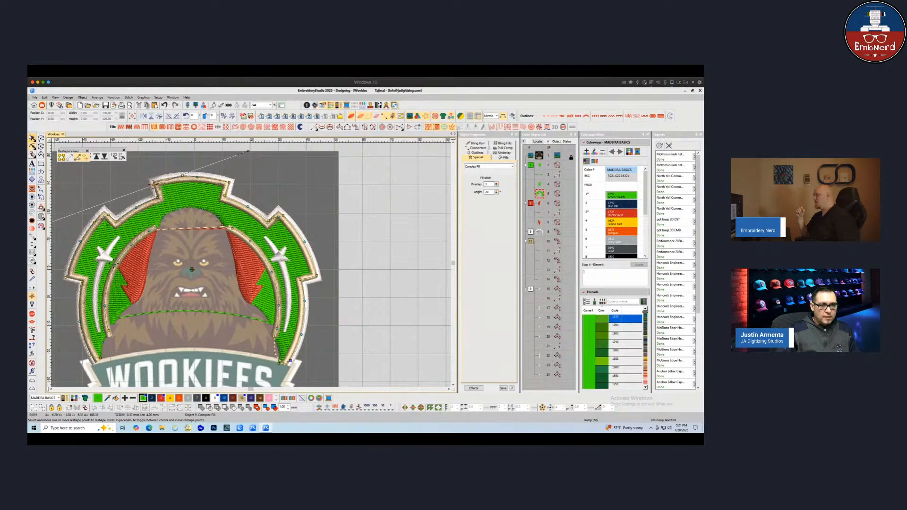
key("Escape")
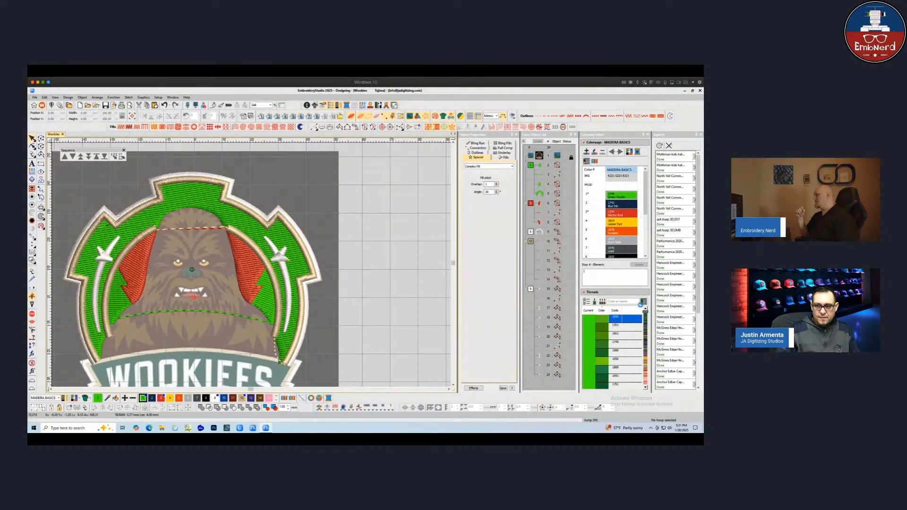
Assign Madeira thread 1750 Christmas Green to the green color slot and review the recolored design
left_click(622, 204)
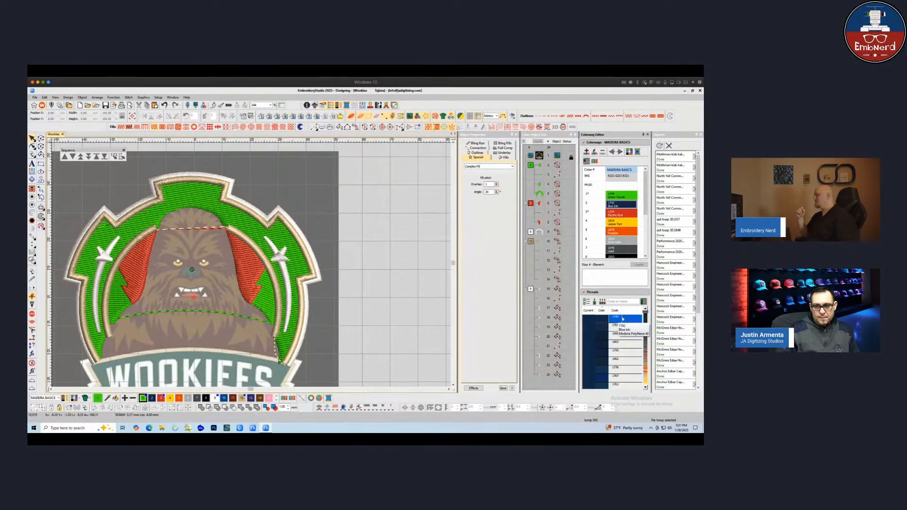
left_click(620, 301)
type("1750")
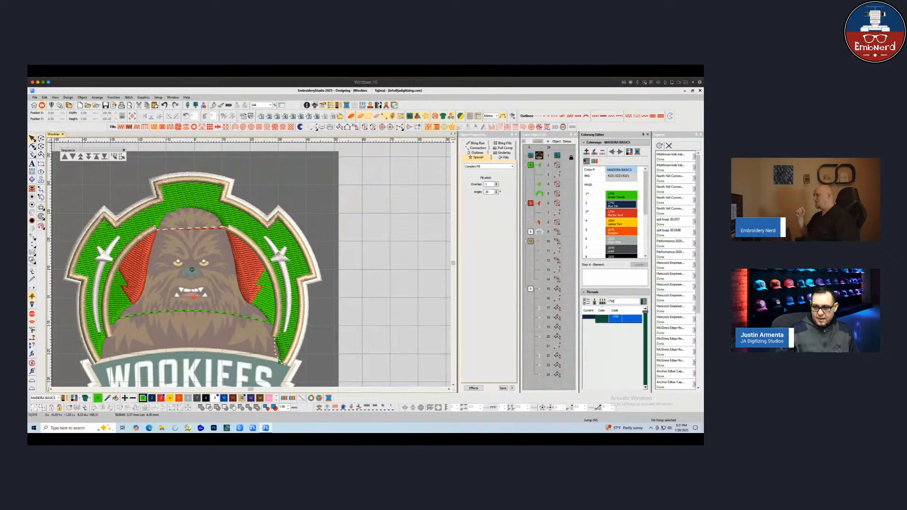
key("Return")
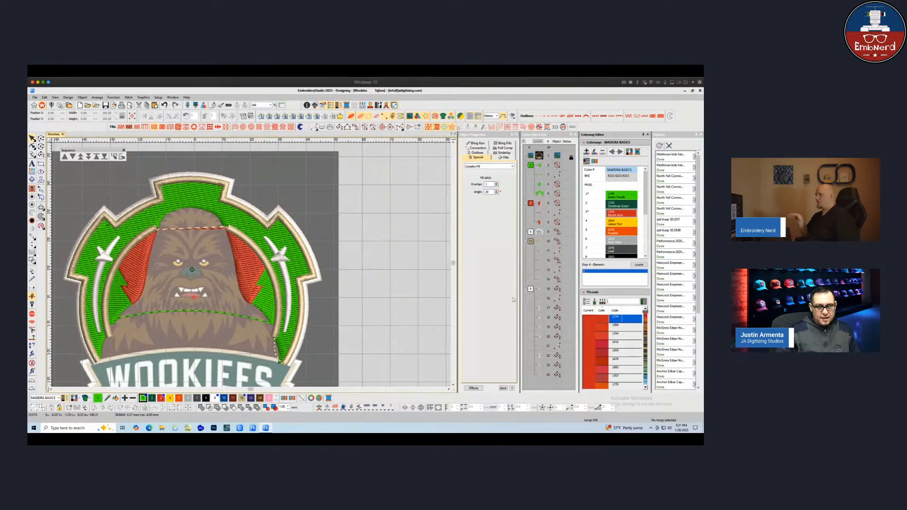
left_click(530, 164)
left_click(530, 165)
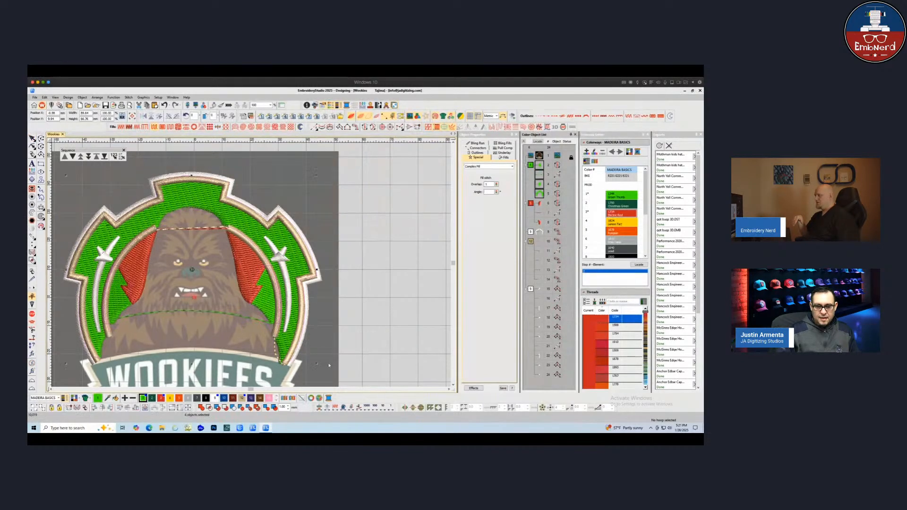
left_click(383, 303)
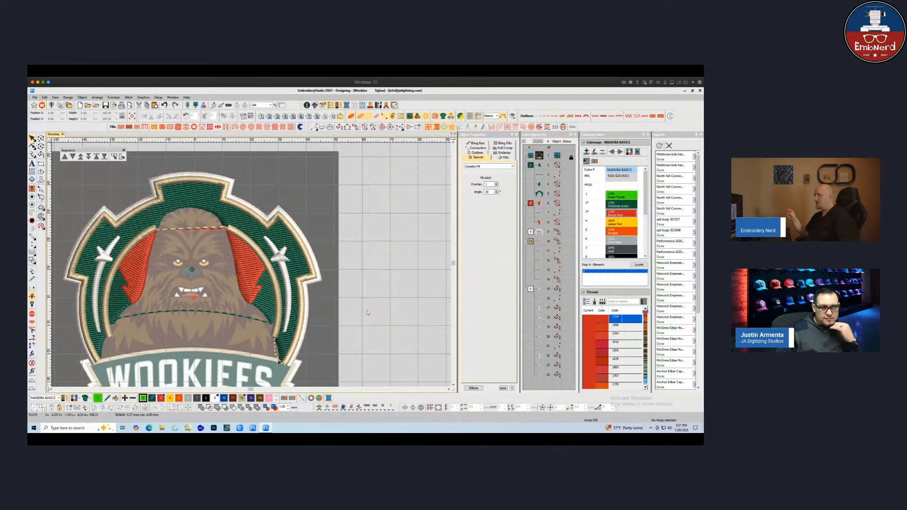
scroll(212, 316, "down", 1)
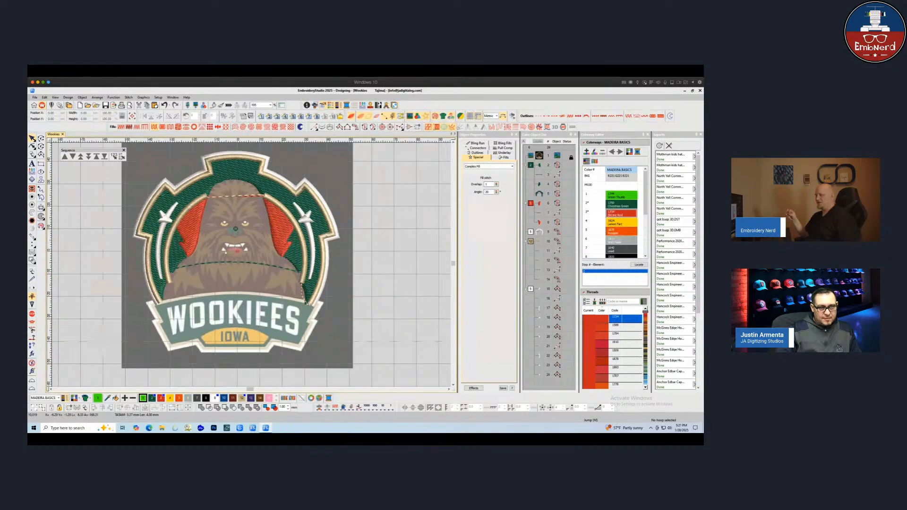
scroll(230, 238, "up", 1)
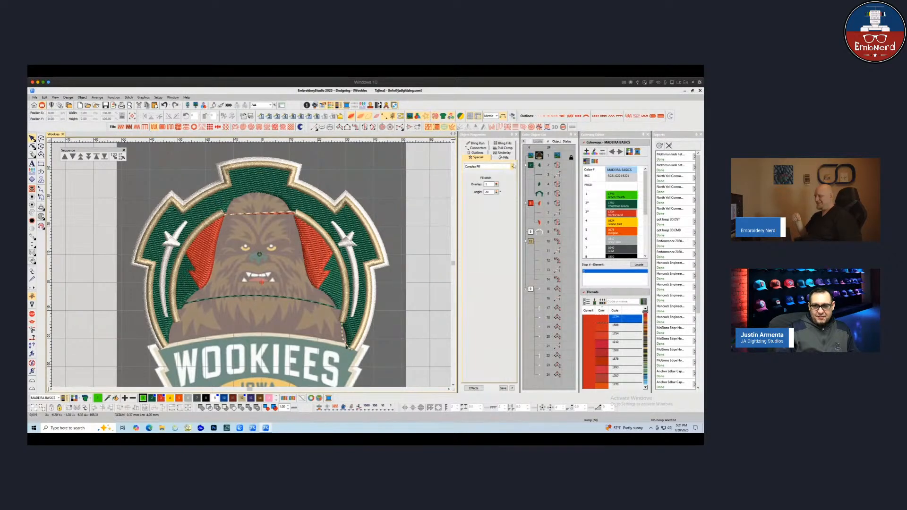
Open the headband run line across the top of the head in Reshape
key("s")
key("shift+r")
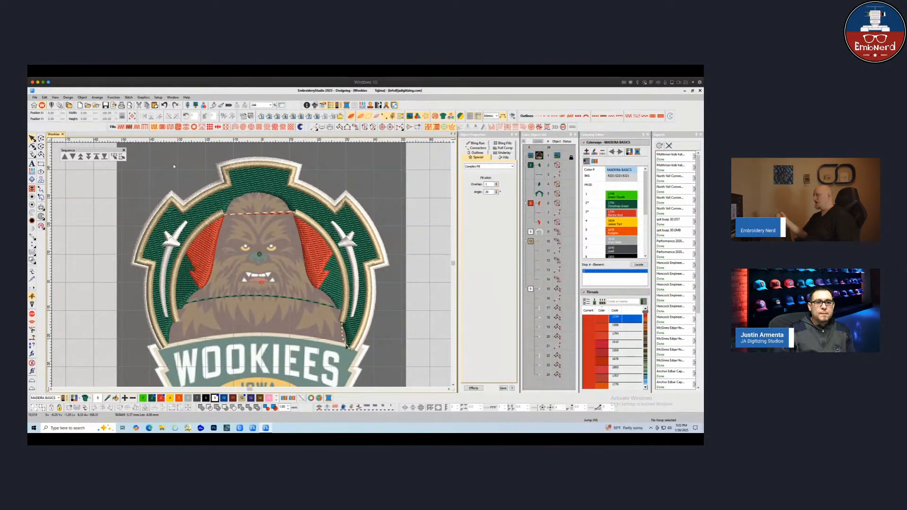
left_click(244, 236)
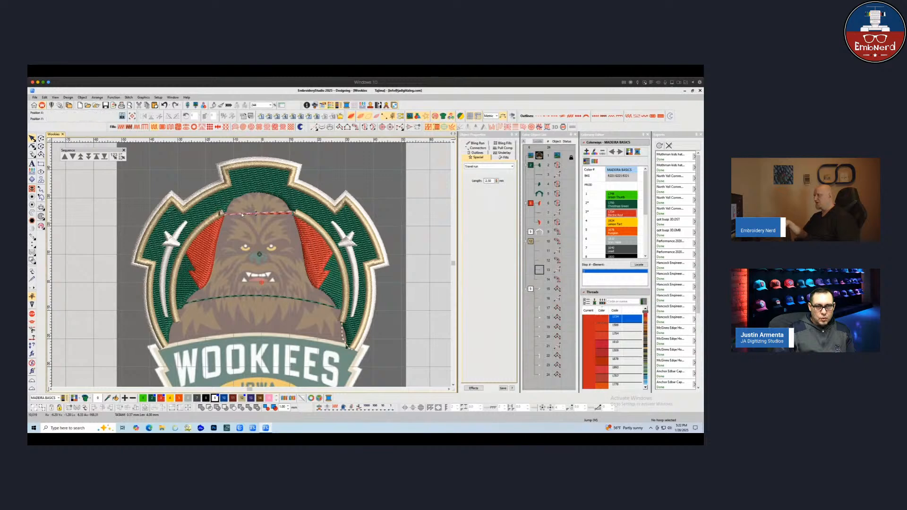
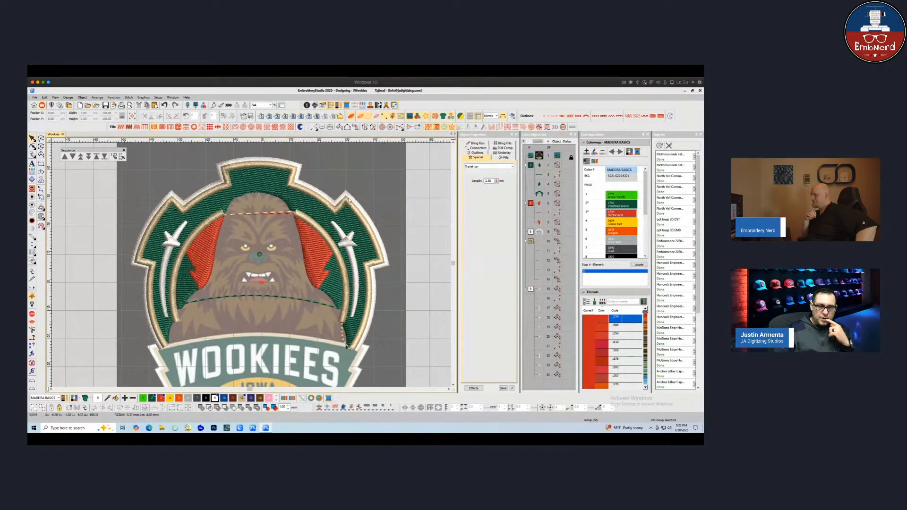
Adjust the headband run line's reshape points across the top of the head
left_click(300, 230)
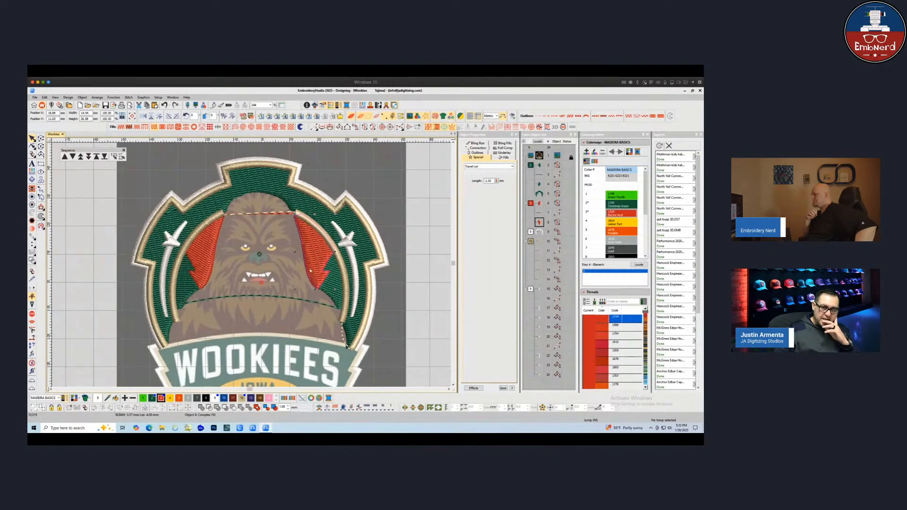
left_click(289, 241)
left_click(305, 234)
left_click(278, 231)
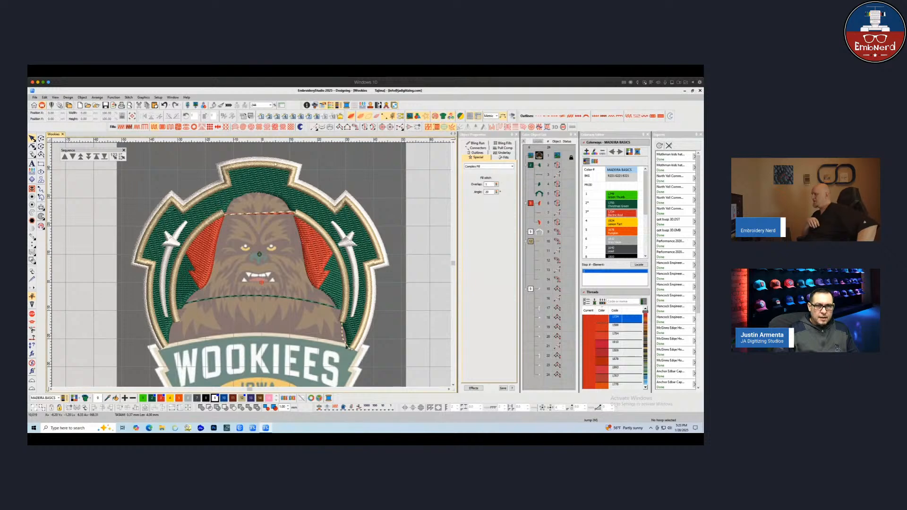
left_click(363, 128)
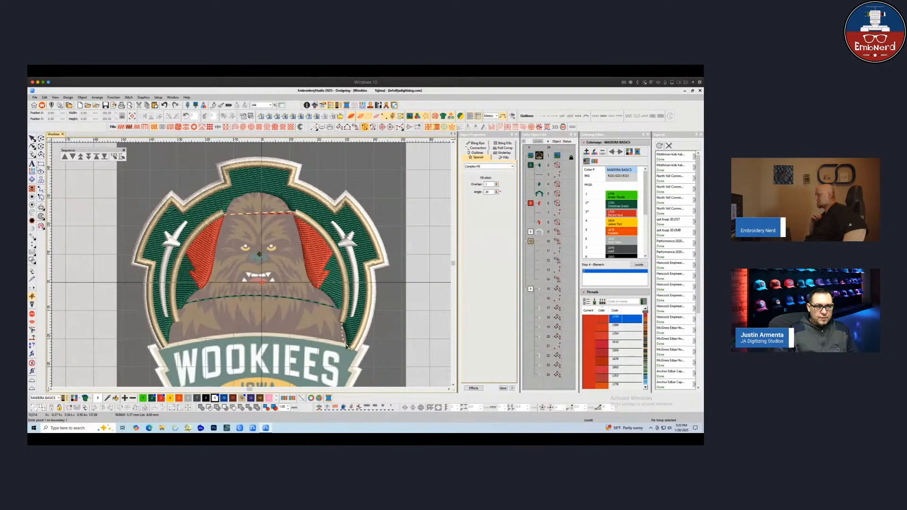
left_click(248, 254)
left_click(246, 260)
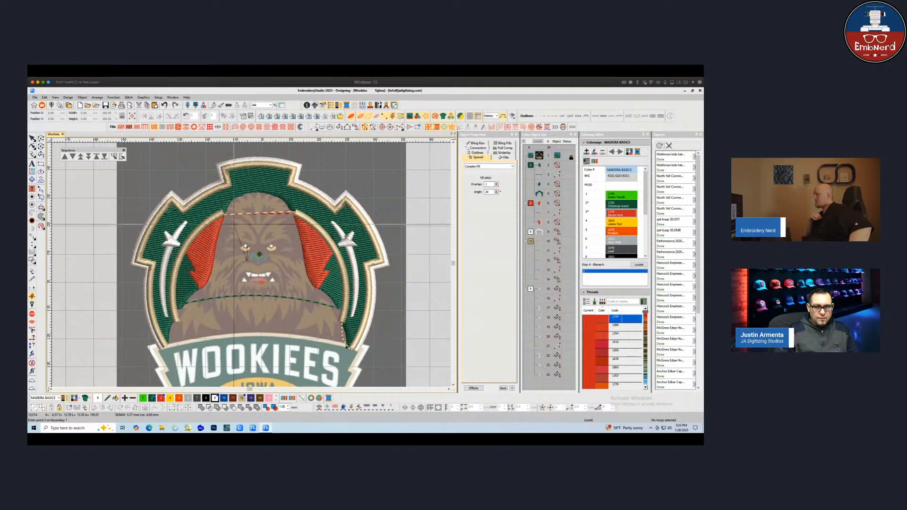
left_click(240, 230)
left_click(254, 223)
left_click(260, 245)
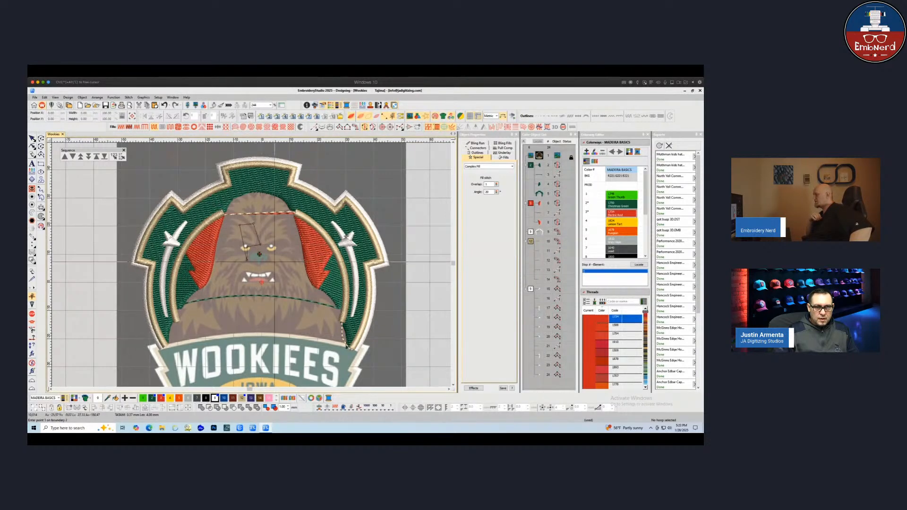
key("Return")
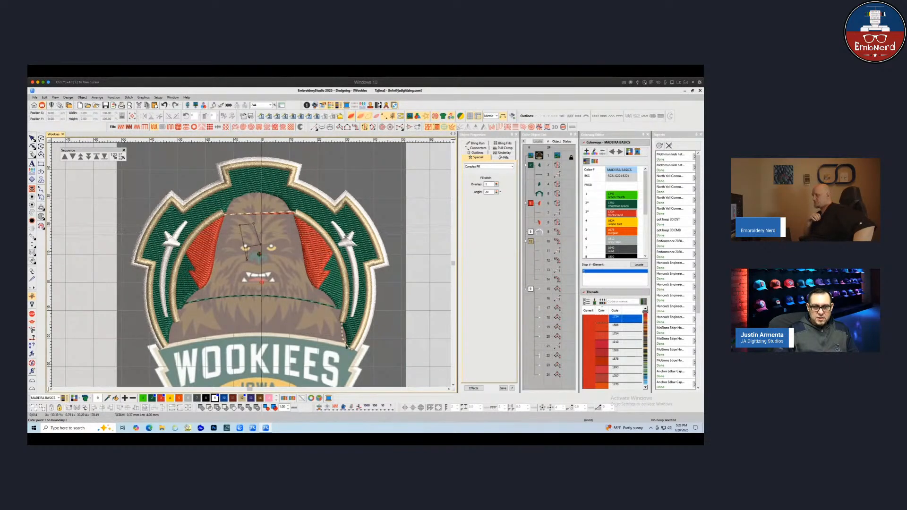
key("Return")
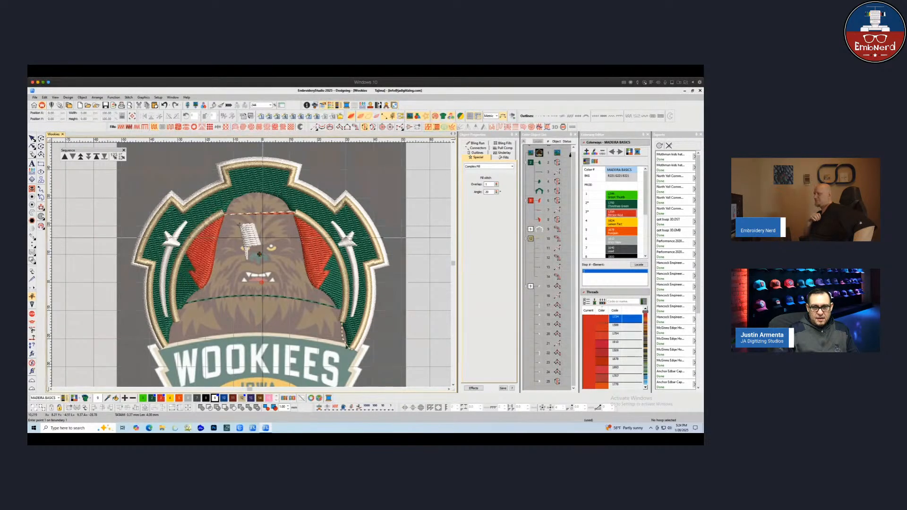
key("space")
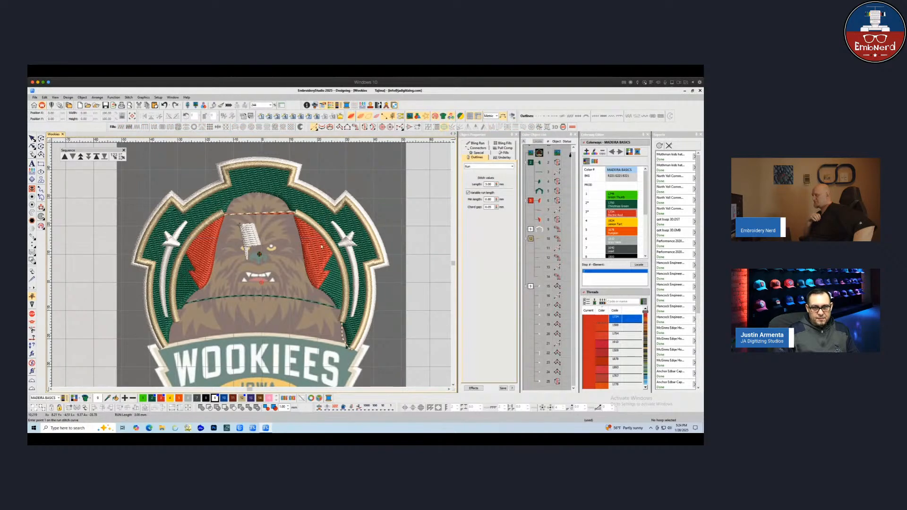
left_click(271, 240)
key("Delete")
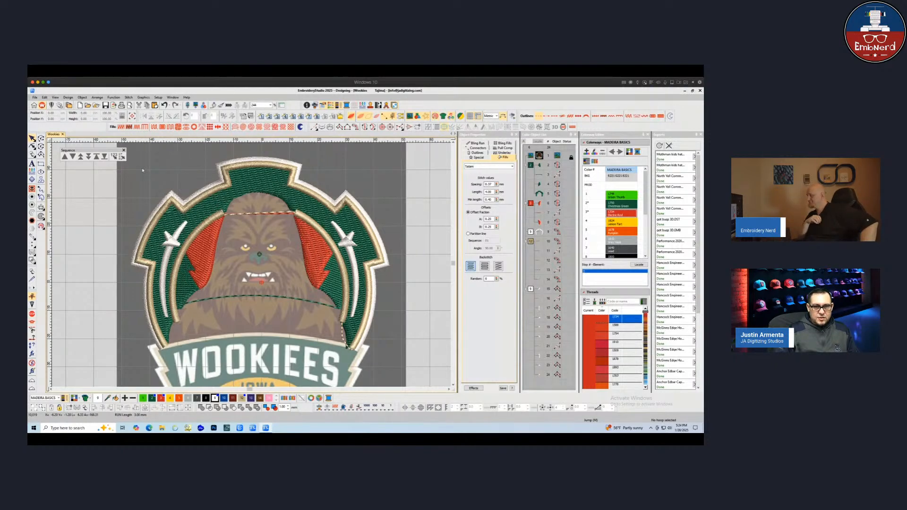
Hide a range of objects from the object list to reveal the artwork underneath
left_click(530, 165)
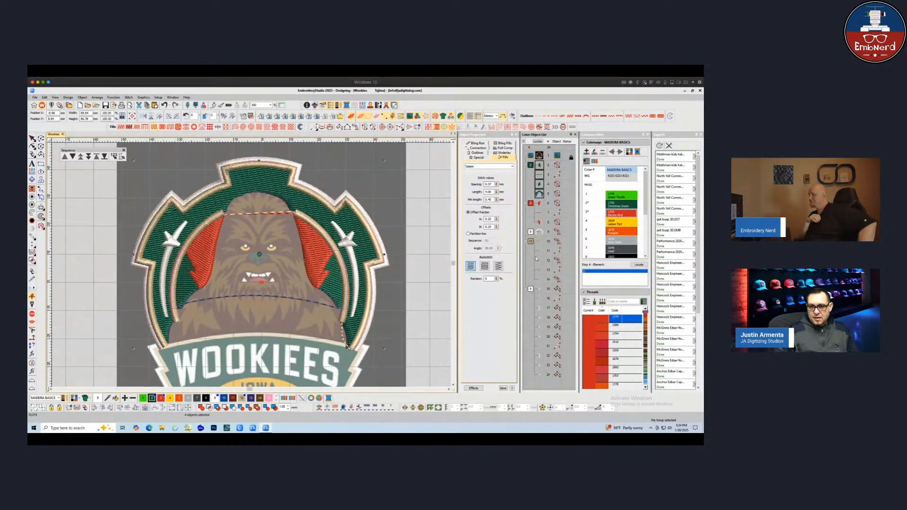
left_click(530, 288, "shift")
right_click(540, 204)
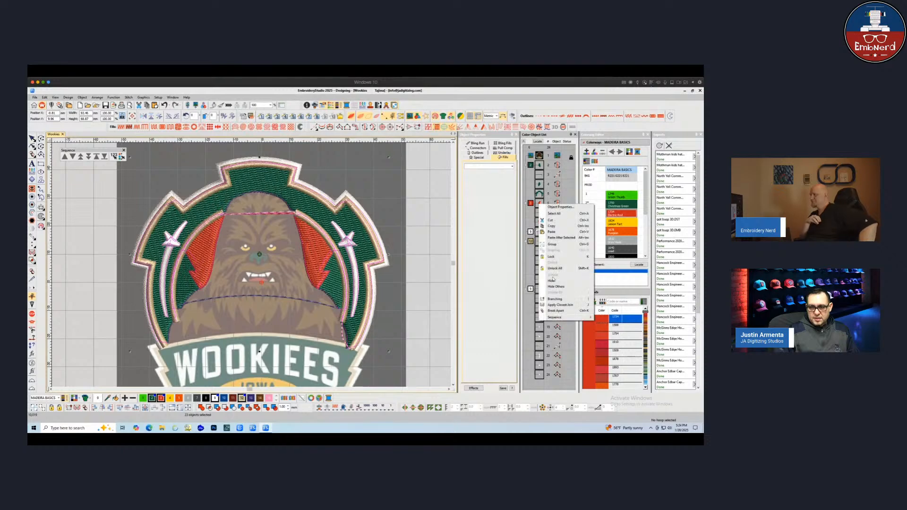
left_click(551, 281)
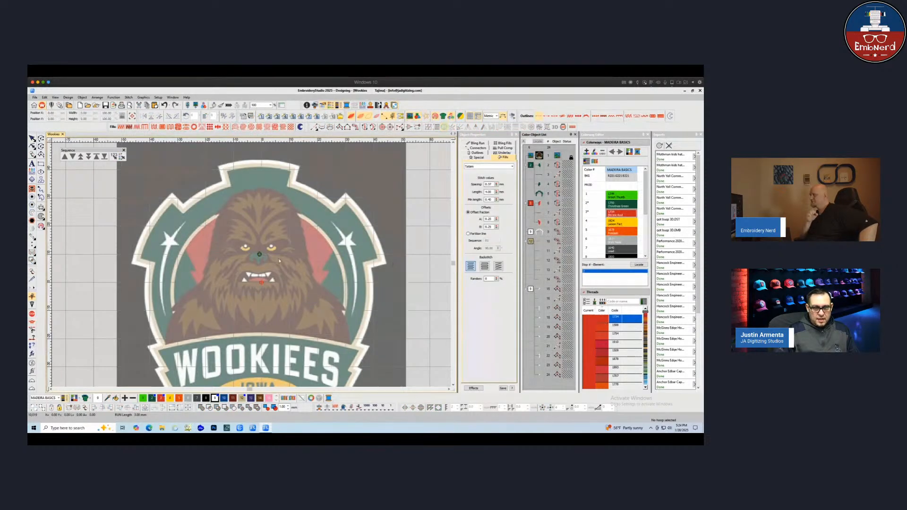
Digitize a Column B satin shape for the pointed wedge beside the left side of the head
scroll(218, 329, "up", 1)
scroll(297, 243, "down", 1)
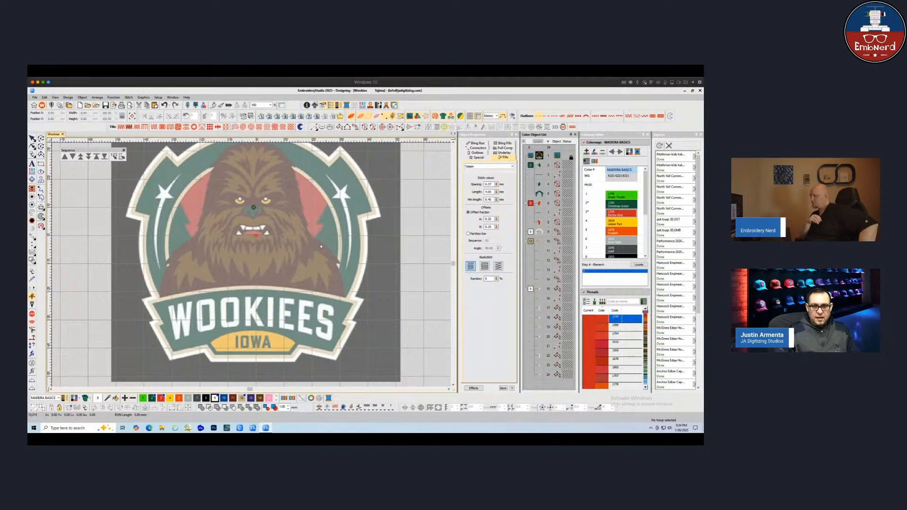
scroll(206, 281, "up", 2)
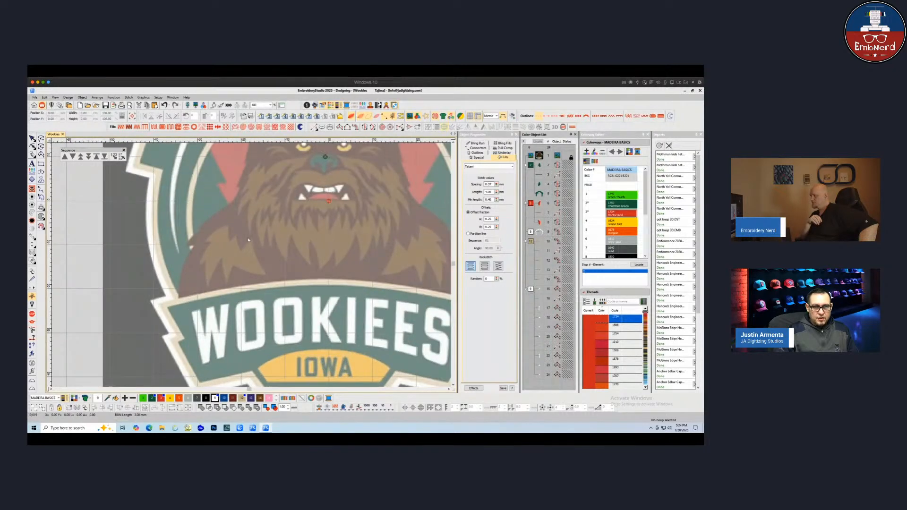
scroll(221, 244, "up", 1)
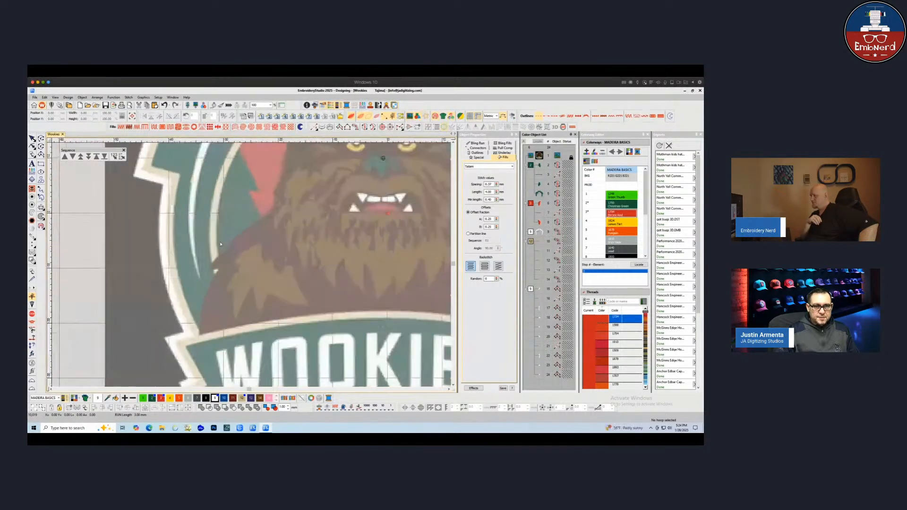
left_click(348, 128)
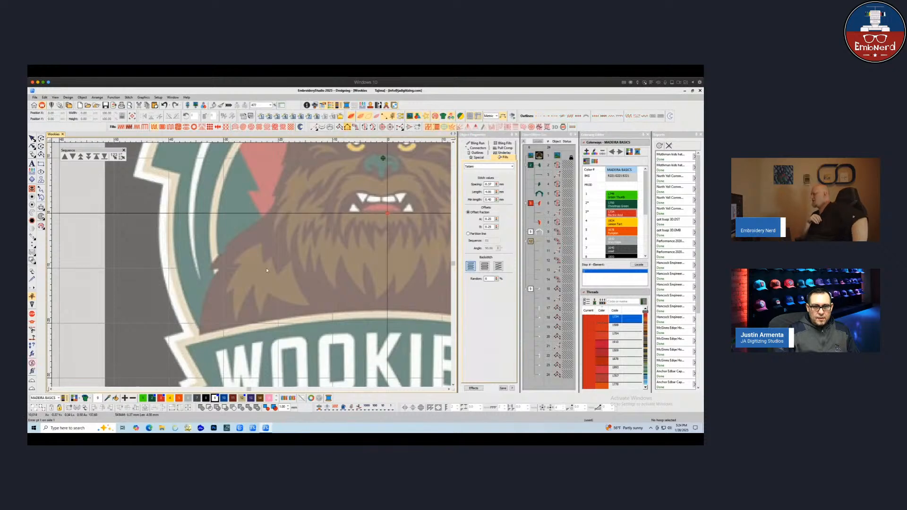
left_click(260, 222)
left_click(250, 225)
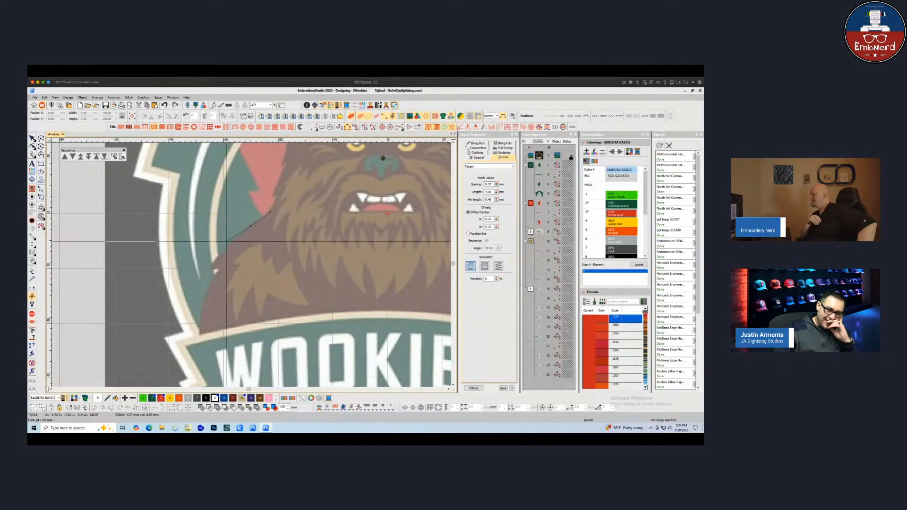
left_click(232, 241)
left_click(222, 249)
key("Return")
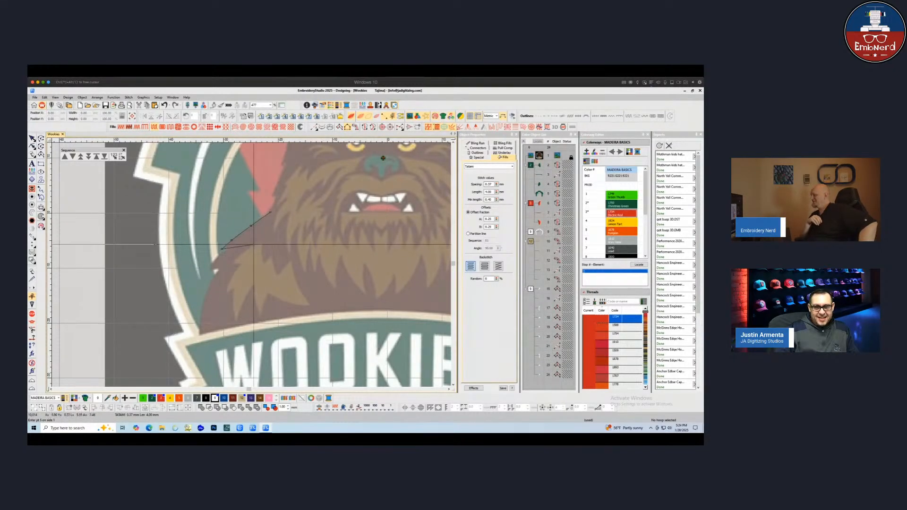
left_click(276, 225)
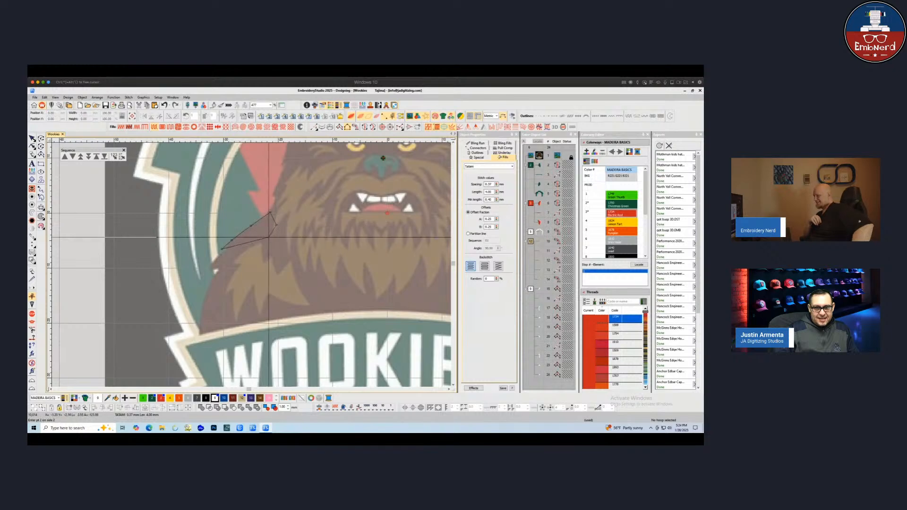
left_click(268, 238)
left_click(243, 250)
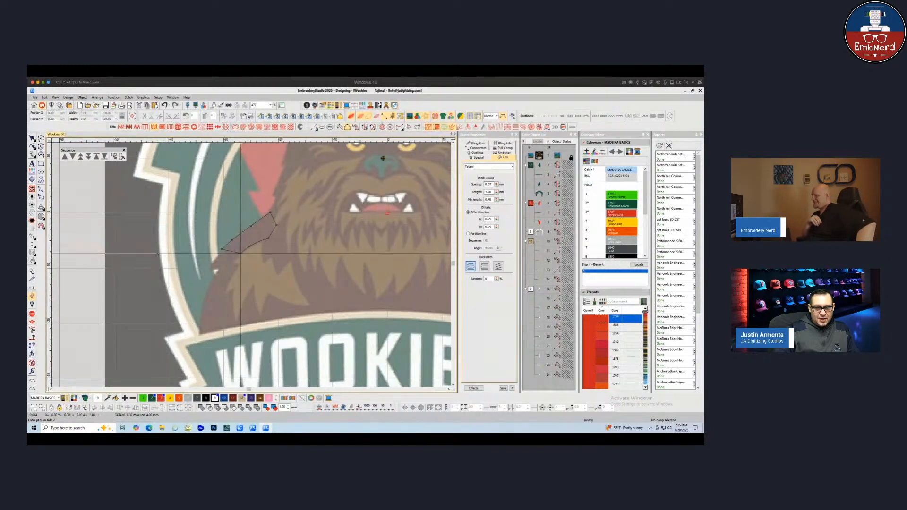
key("Return")
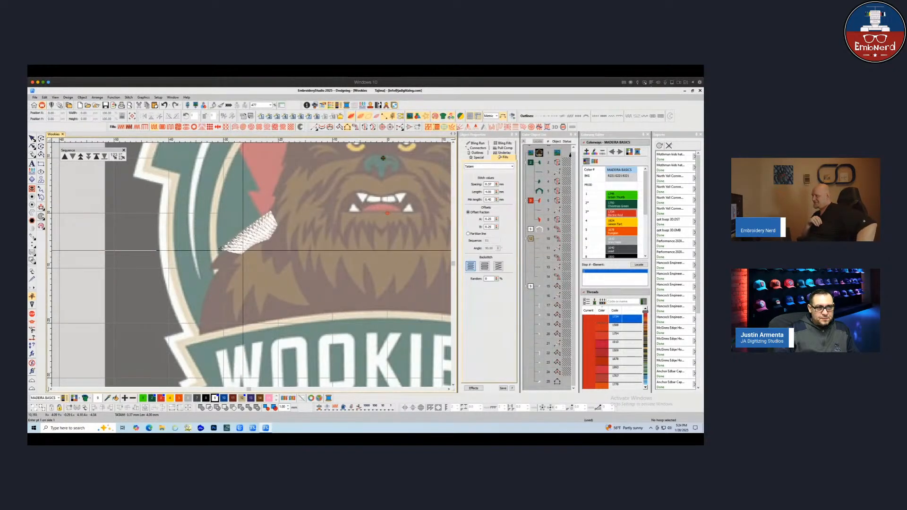
key("Escape")
left_click(121, 126)
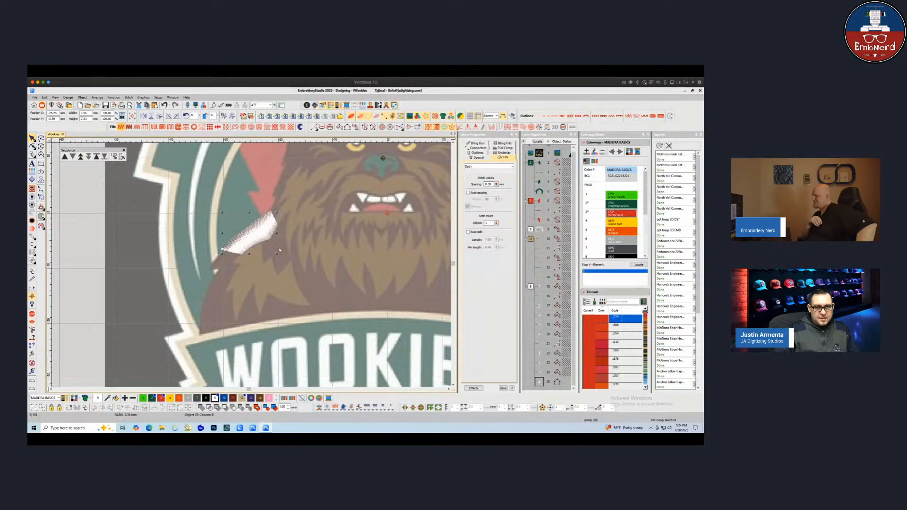
Change the satin column's underlay type and enable the second underlay, then check its pull compensation
left_click(503, 153)
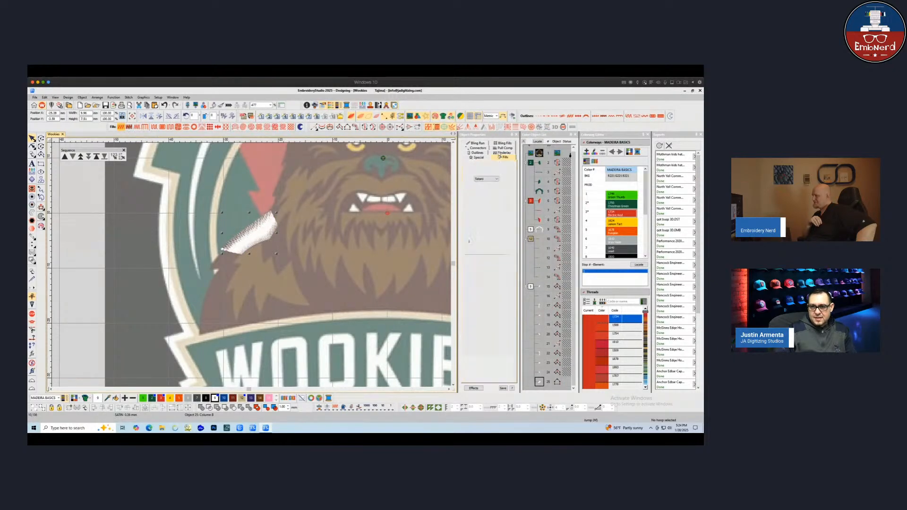
left_click(496, 179)
left_click(468, 262)
left_click(468, 262)
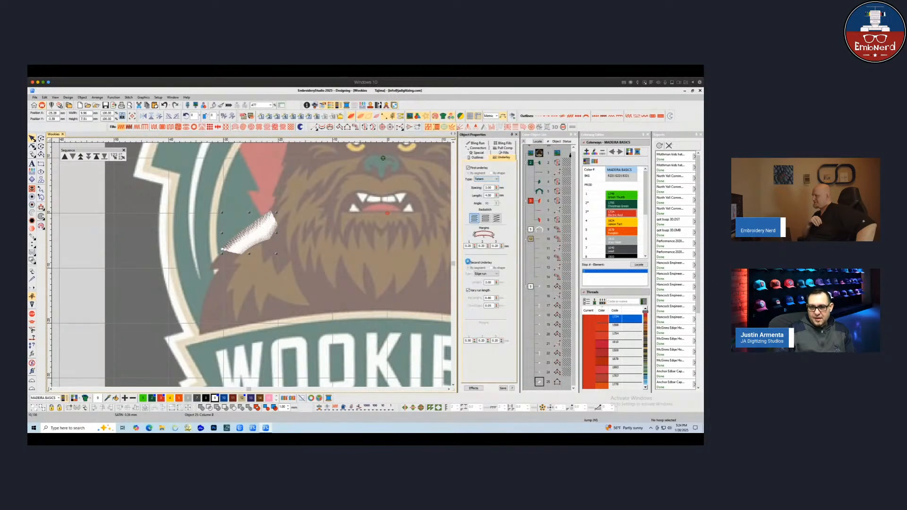
left_click(486, 179)
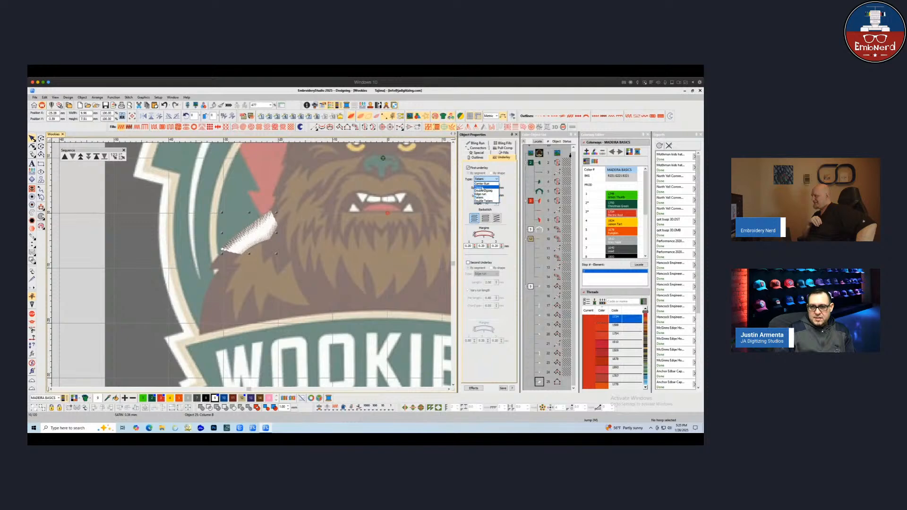
left_click(483, 188)
left_click(504, 149)
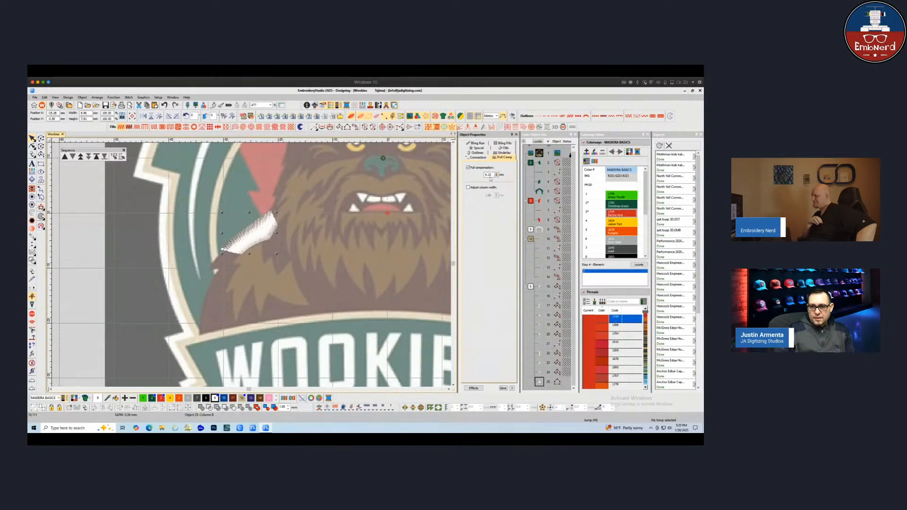
left_click(294, 242)
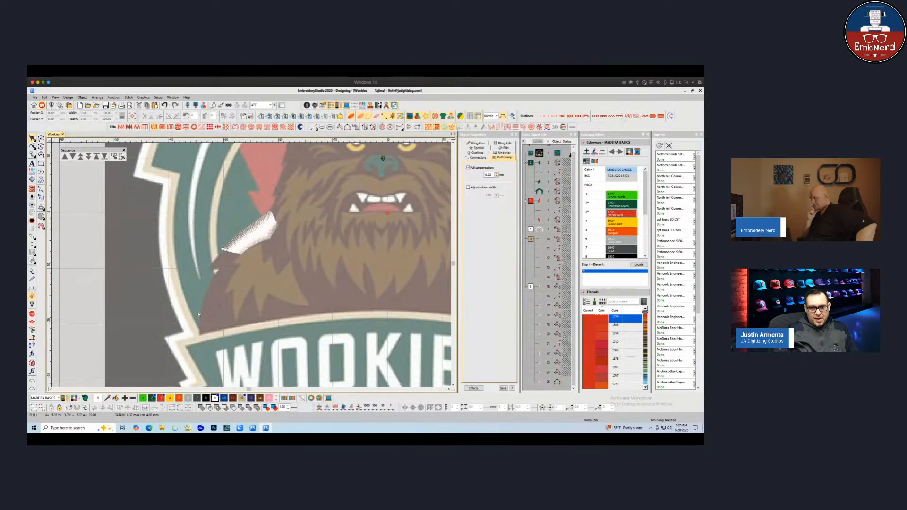
Assign the green thread color to the new satin column
left_click(247, 236)
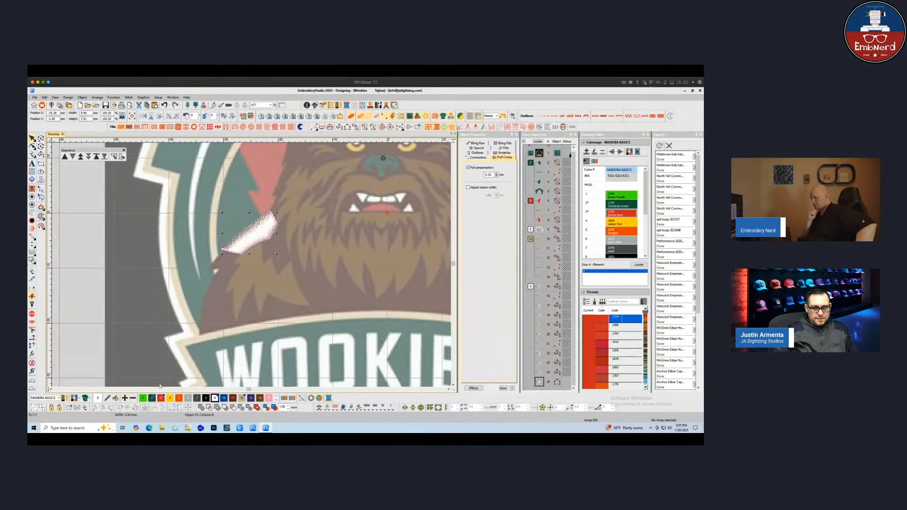
key("Escape")
left_click(236, 256)
left_click(143, 398)
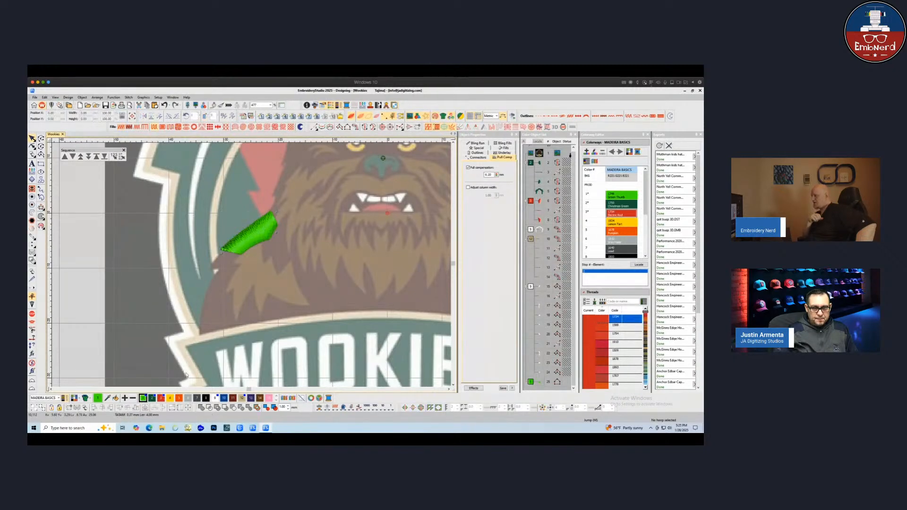
Digitize a short satin extension at the lower tip of the green wedge beside the head
left_click(259, 246)
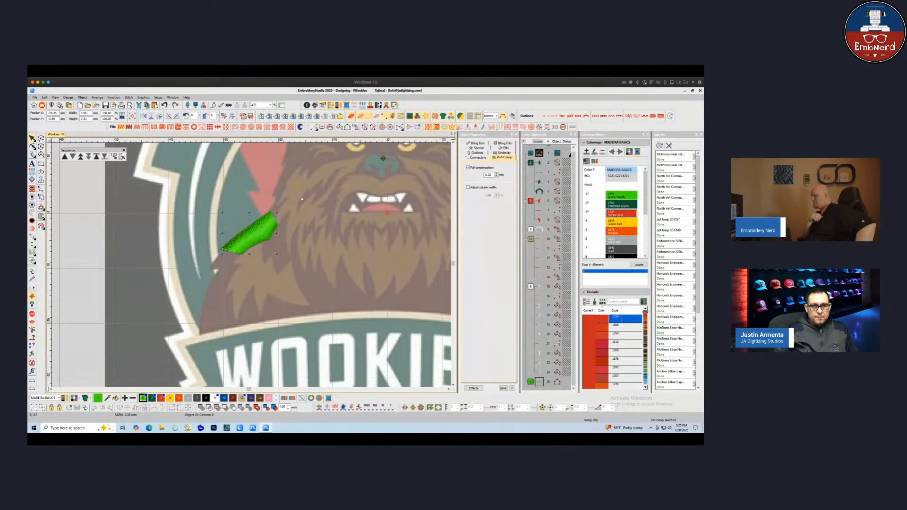
left_click(241, 180)
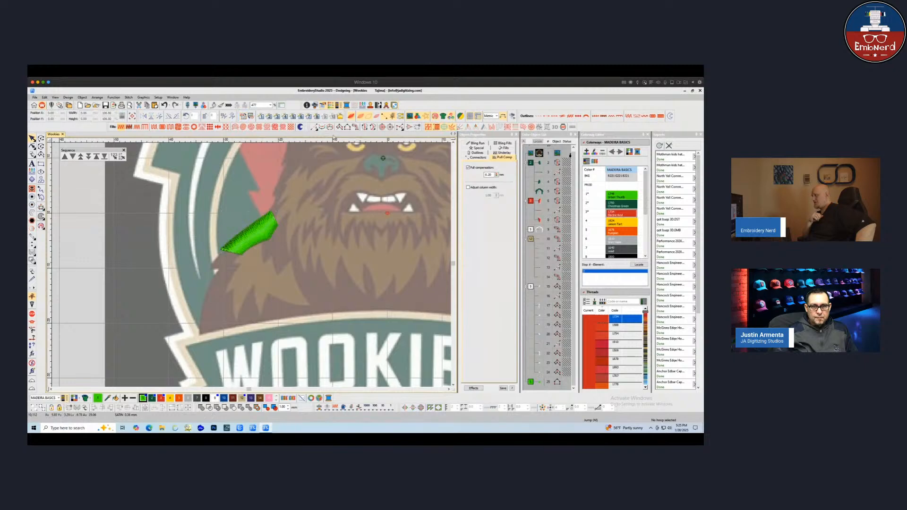
left_click(347, 127)
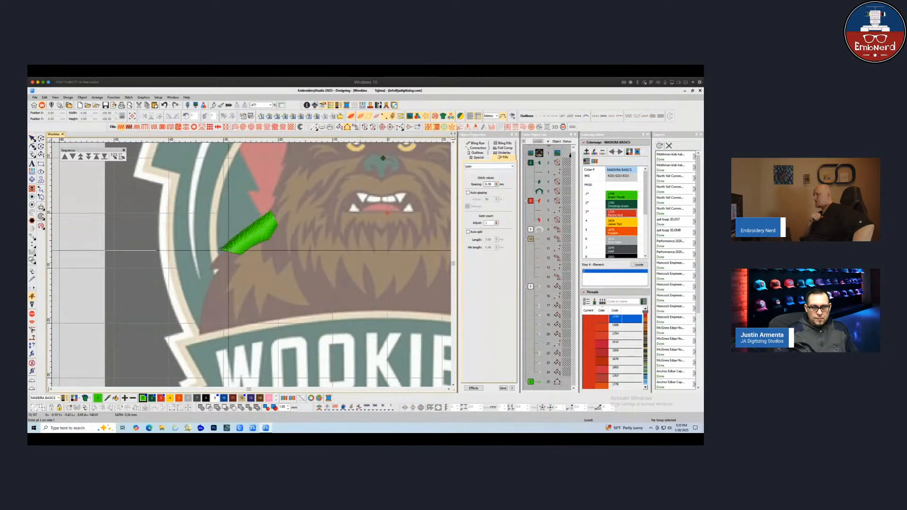
left_click(222, 249)
left_click(208, 270)
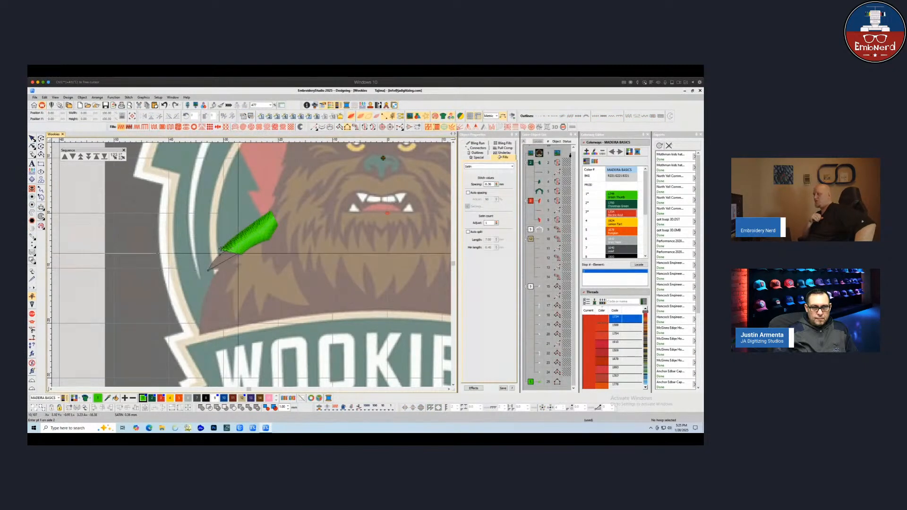
key("Return")
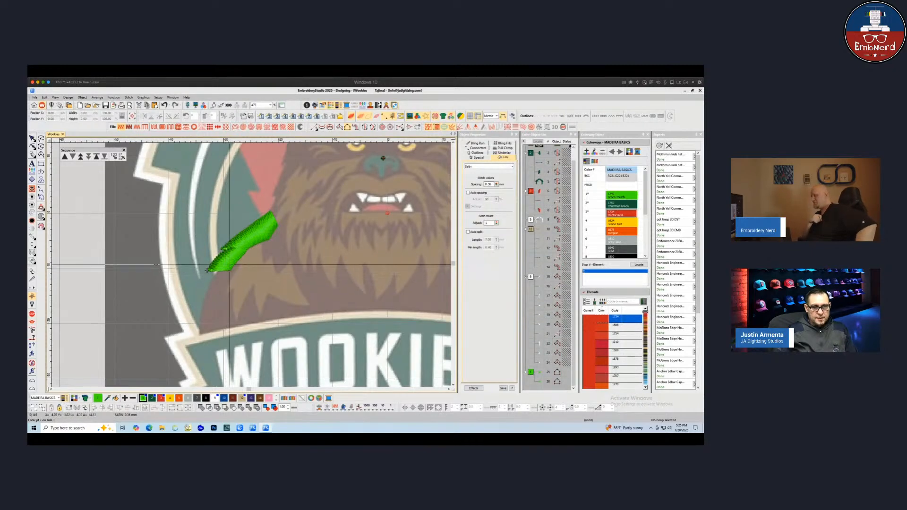
Digitize a long curved satin column down the left shoulder below the wedge, tracing both of its sides
left_click(212, 278)
left_click(207, 288)
left_click(202, 314)
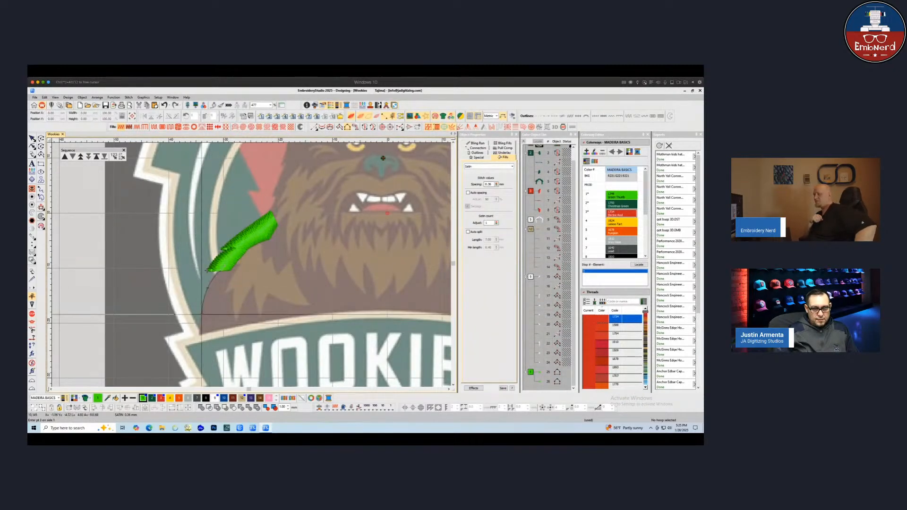
left_click(200, 339)
key("Return")
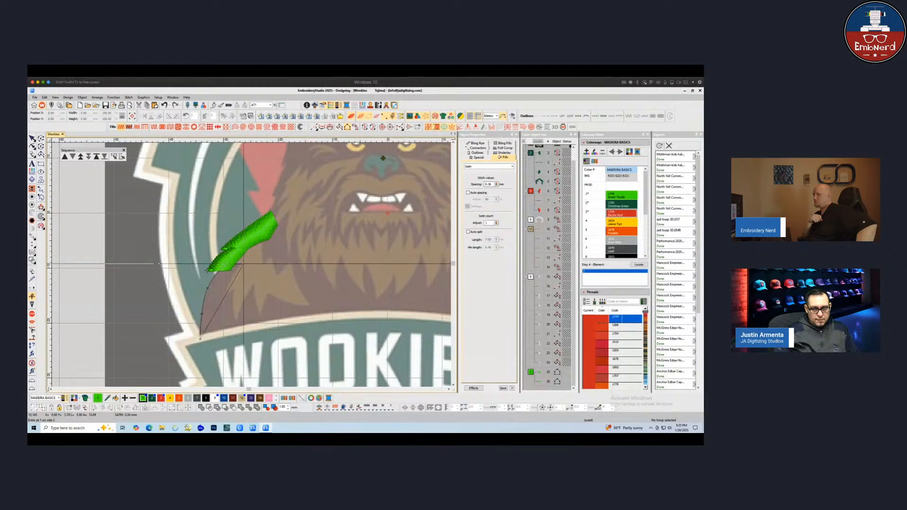
left_click(243, 264)
left_click(226, 290)
left_click(220, 337)
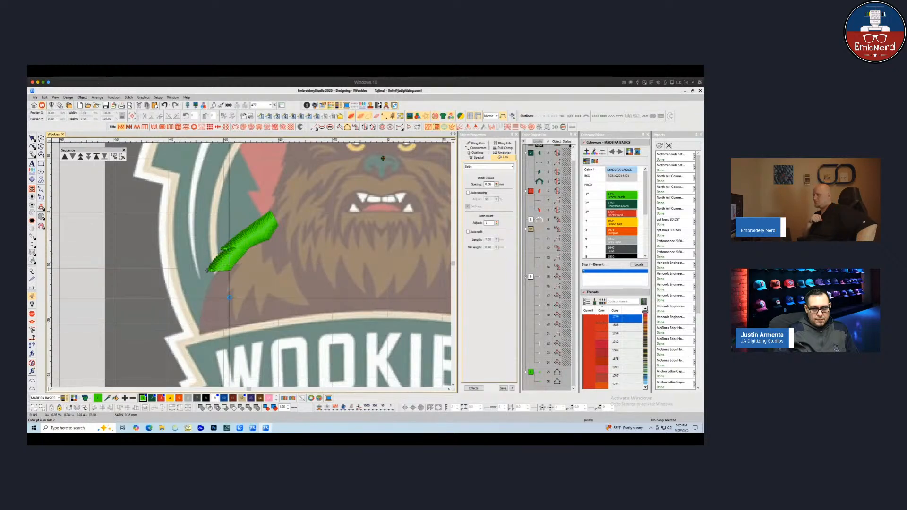
key("Return")
Digitize a narrow satin column alongside the lower end of the curved shoulder column
left_click(232, 288)
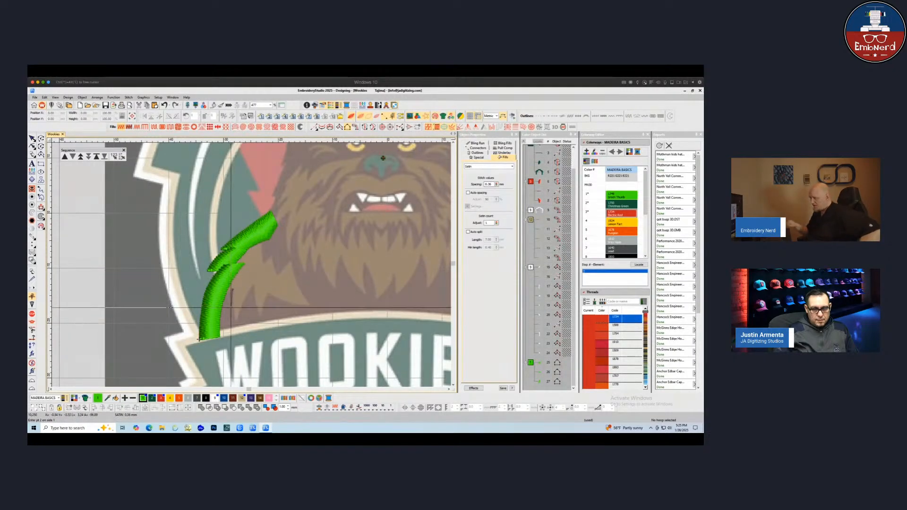
left_click(237, 330)
key("Return")
left_click(220, 294)
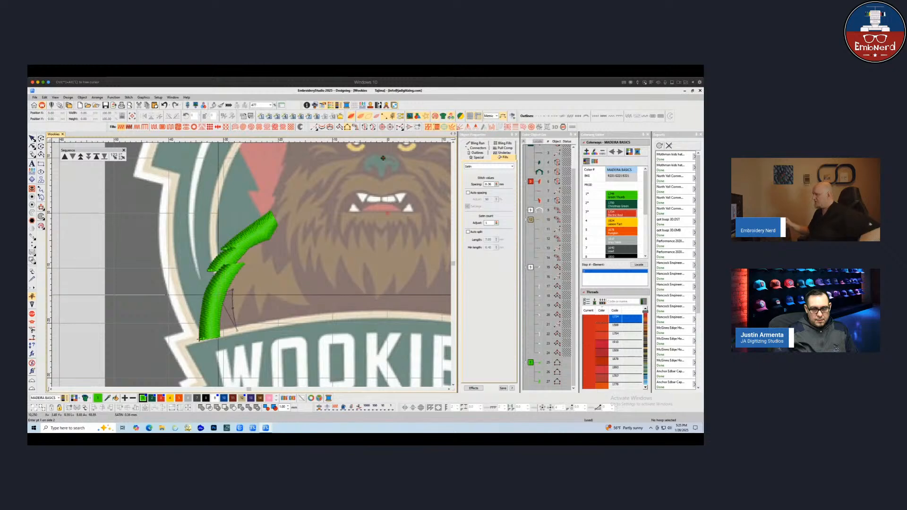
left_click(213, 337)
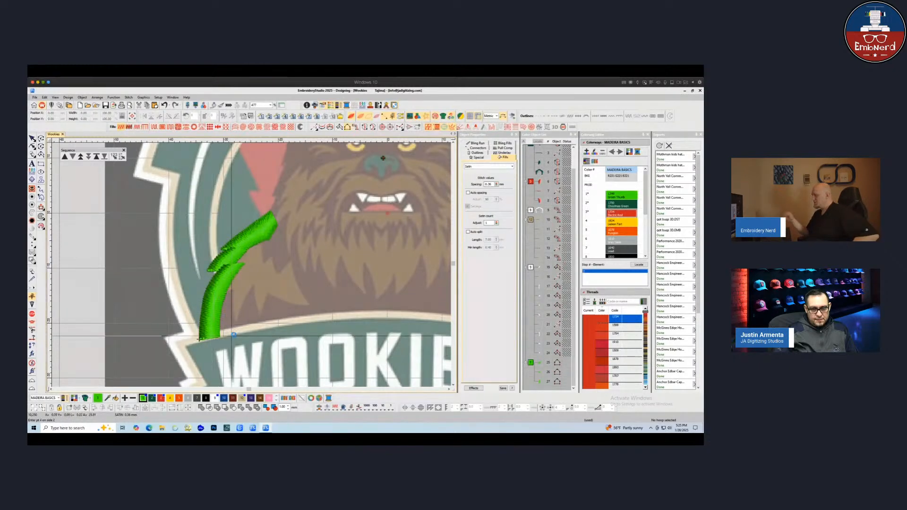
key("Return")
Digitize a pointed satin spike to the right of the narrow column above the banner
left_click(238, 331)
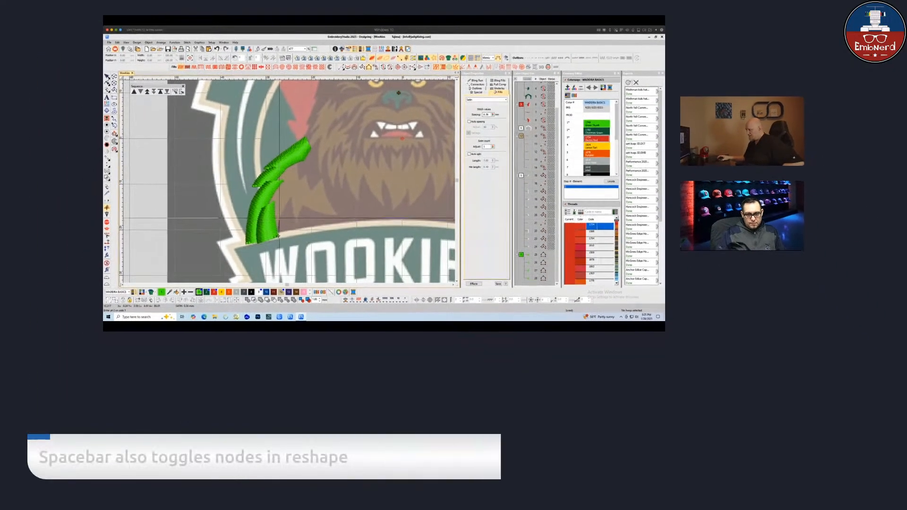
left_click(288, 201)
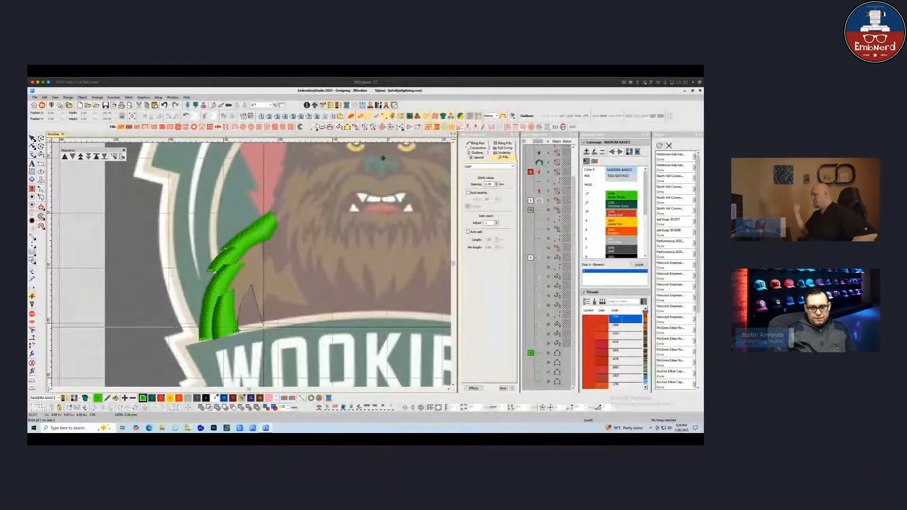
key("Return")
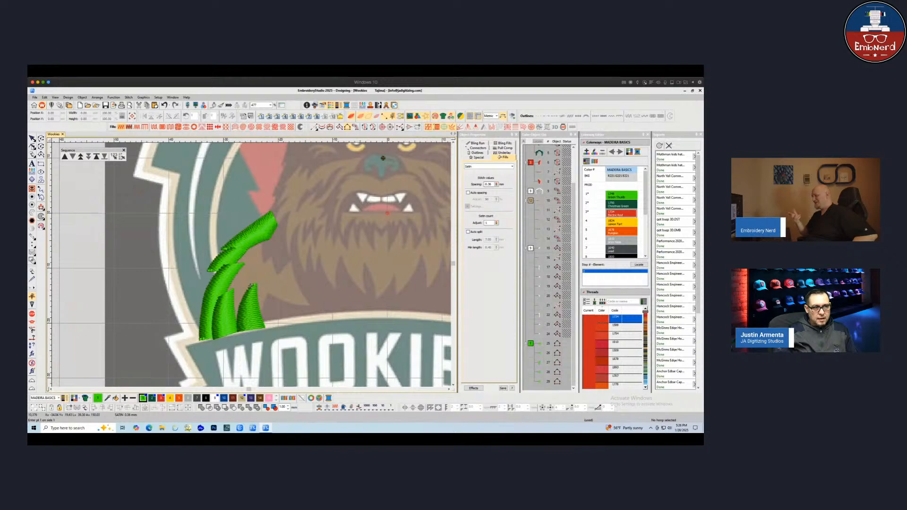
Open the new spike in reshape mode to inspect its control points
key("h")
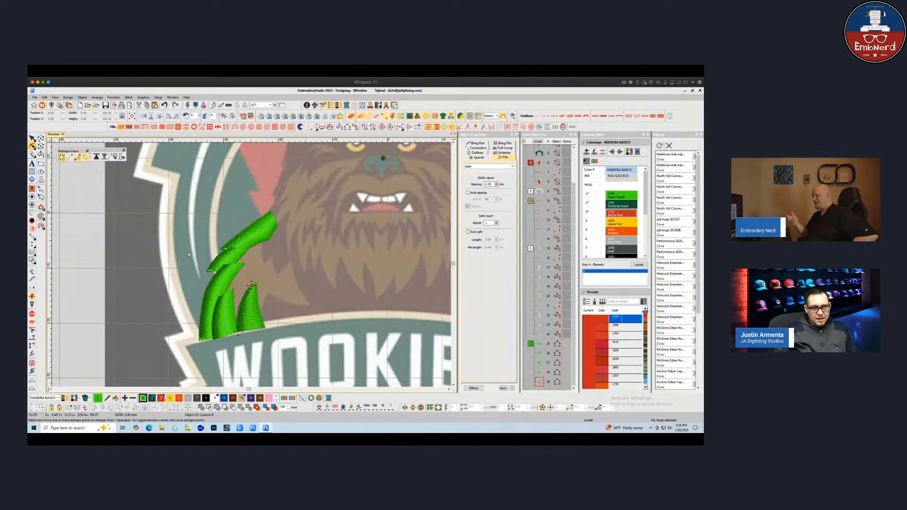
left_click(257, 302)
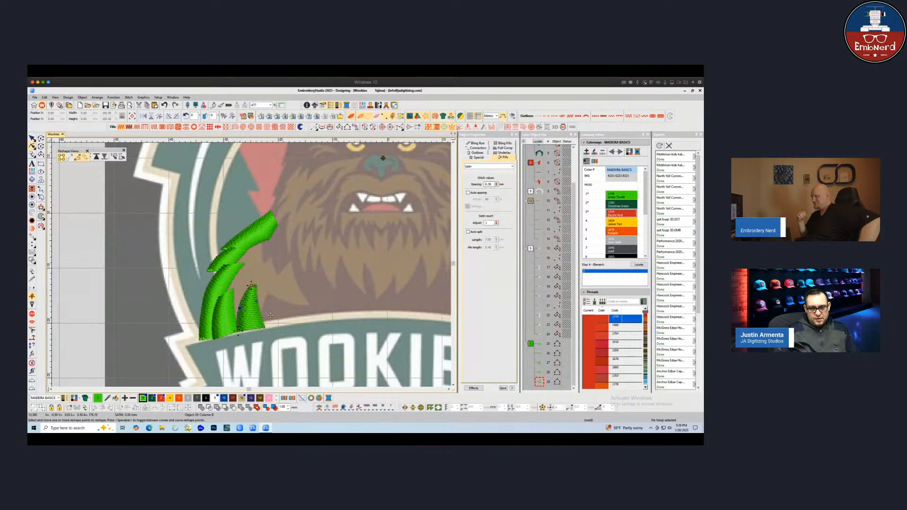
left_click(33, 138)
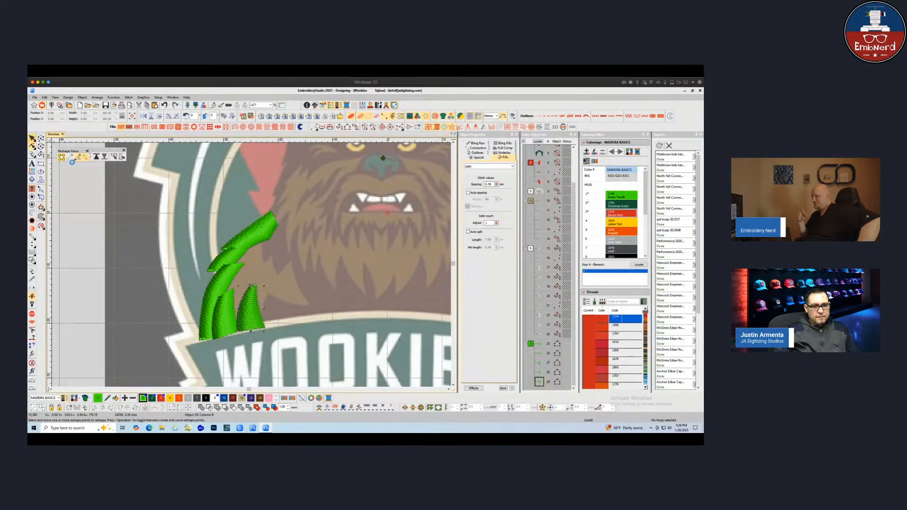
left_click(334, 304)
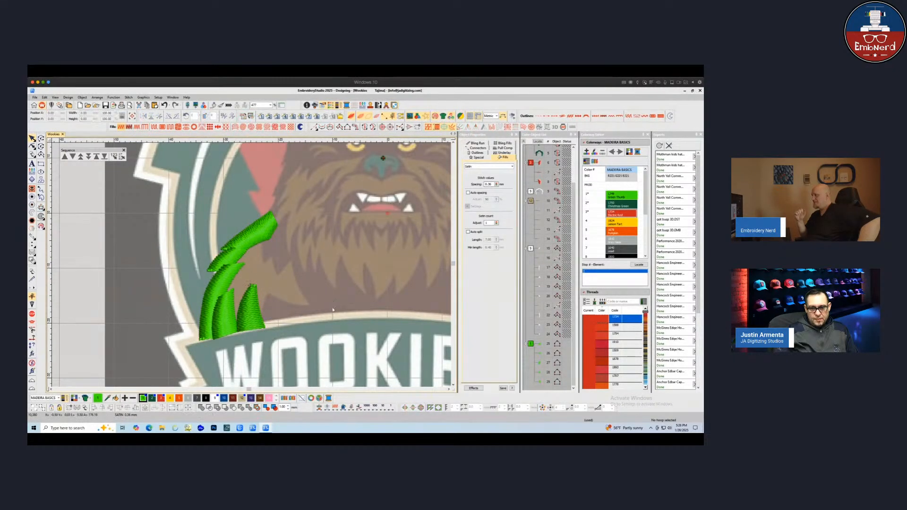
Digitize a horizontal tapered satin spike pointing right along the top edge of the WOOKIEES banner
scroll(333, 303, "down", 2)
scroll(259, 264, "up", 1)
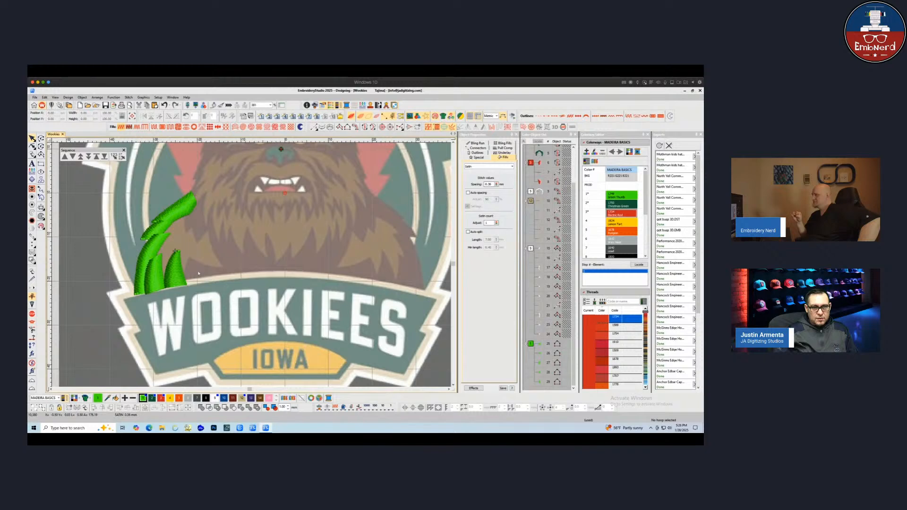
scroll(199, 273, "up", 1)
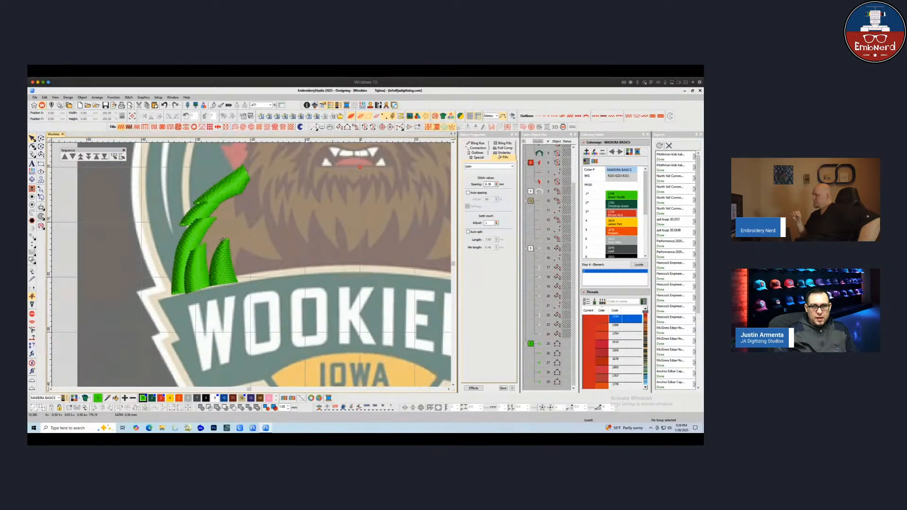
left_click(340, 127)
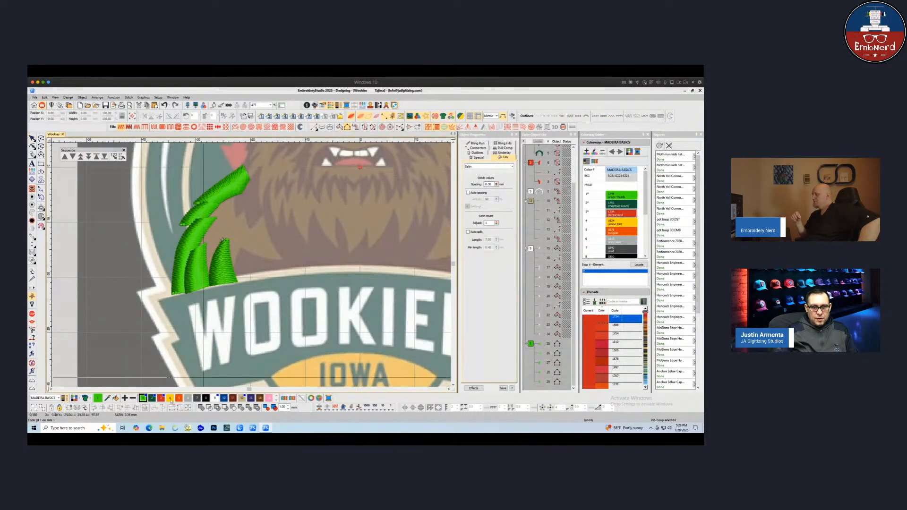
left_click(241, 247)
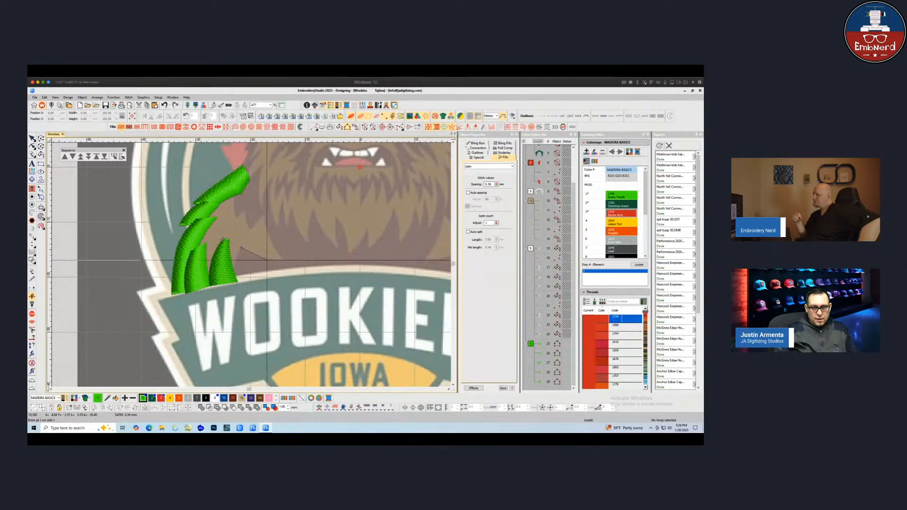
right_click(262, 258)
right_click(298, 262)
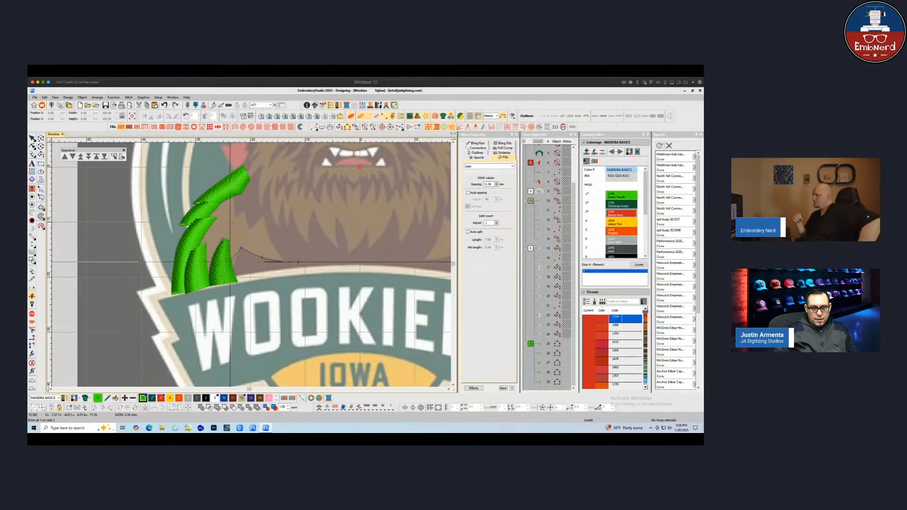
key("Return")
left_click(235, 284)
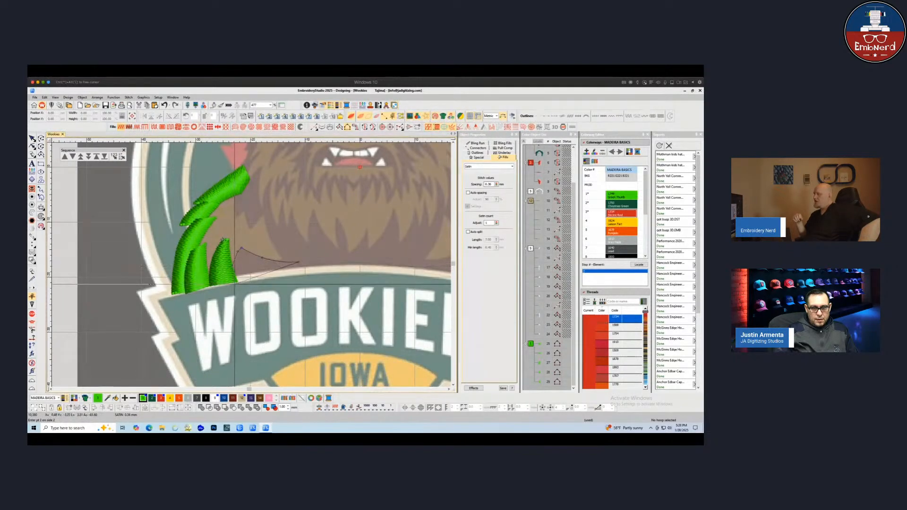
right_click(283, 275)
left_click(296, 274)
key("Return")
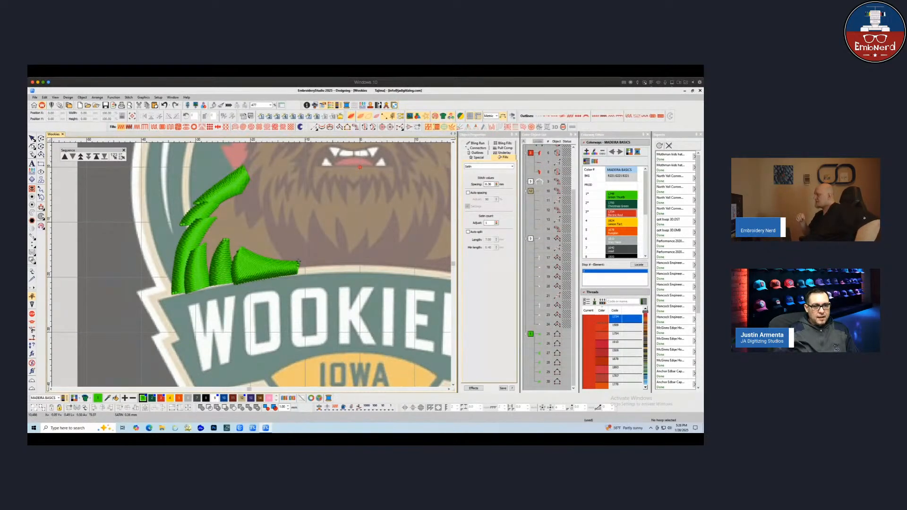
Reshape the horizontal spike and the neighbouring shoulder columns by adjusting their control points
key("h")
right_click(253, 255)
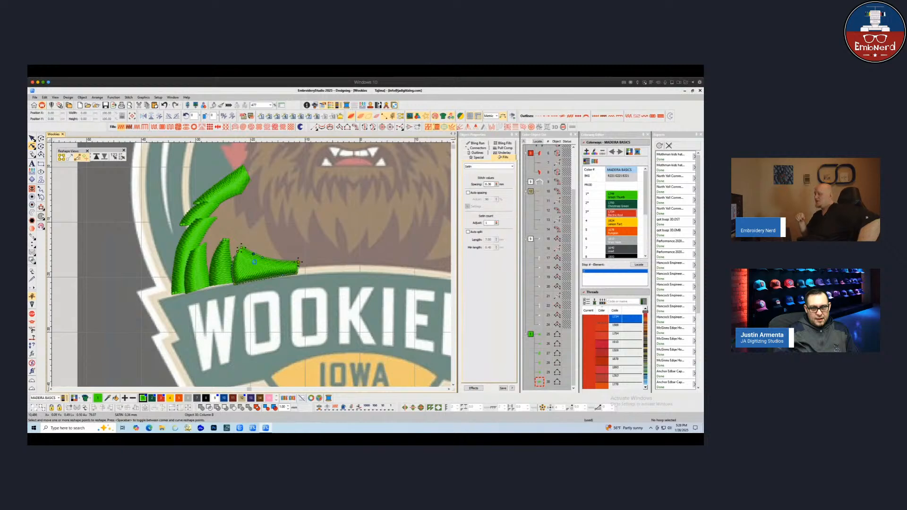
key("super")
right_click(246, 283)
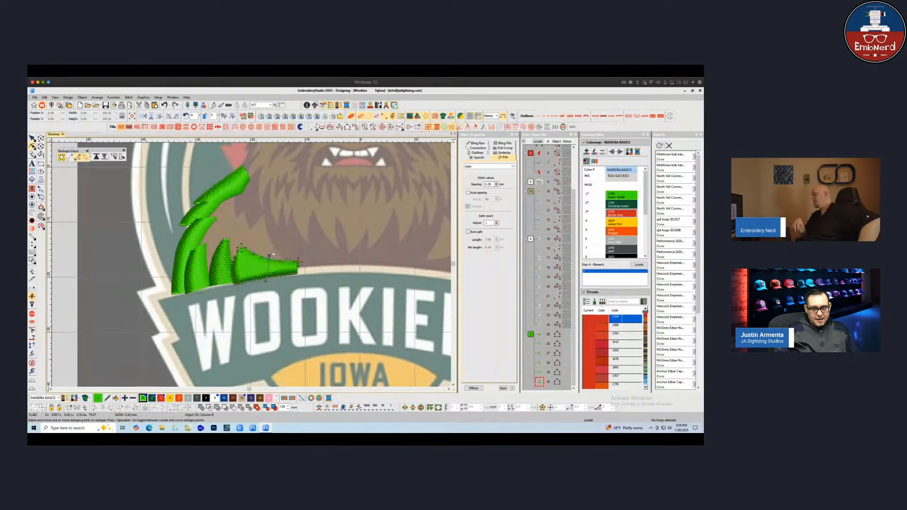
left_click(235, 283)
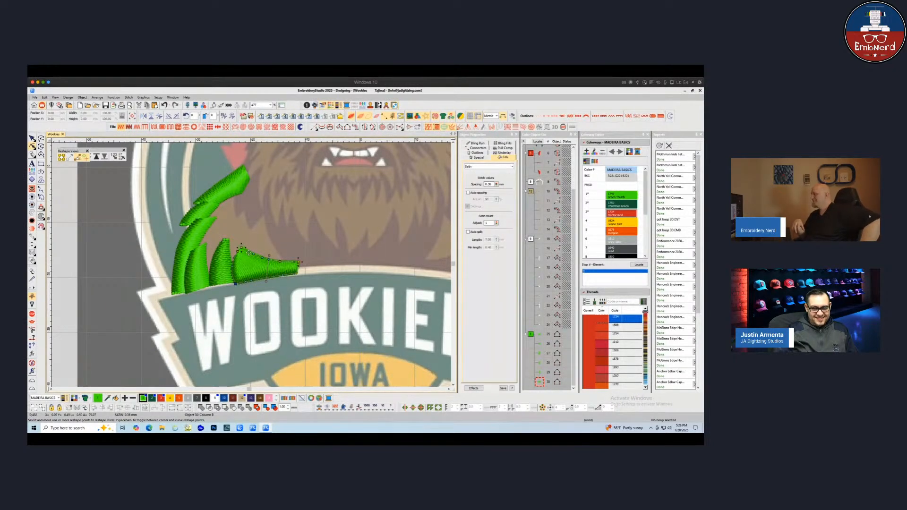
left_click(229, 271)
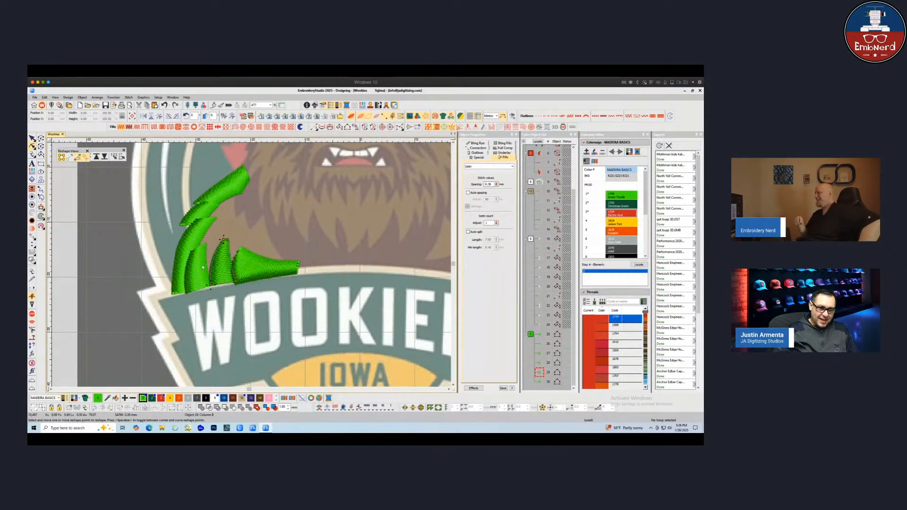
left_click(187, 282)
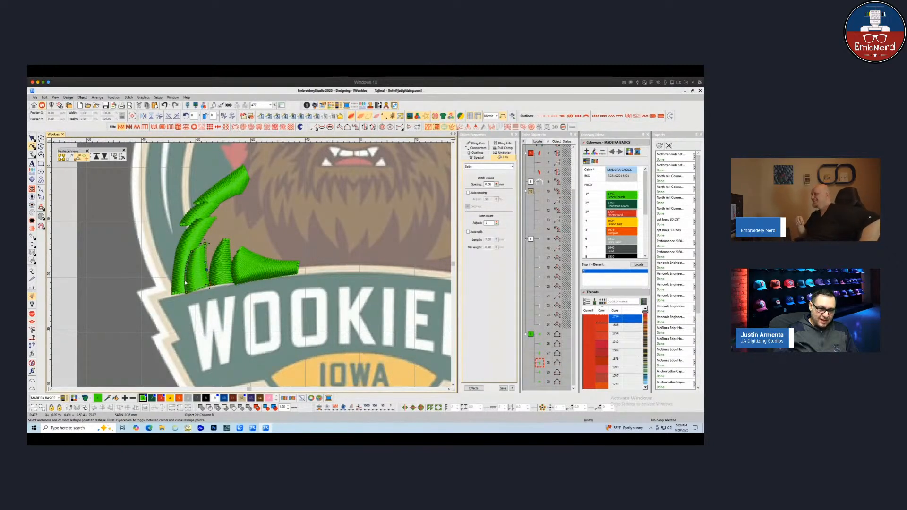
left_click(179, 251)
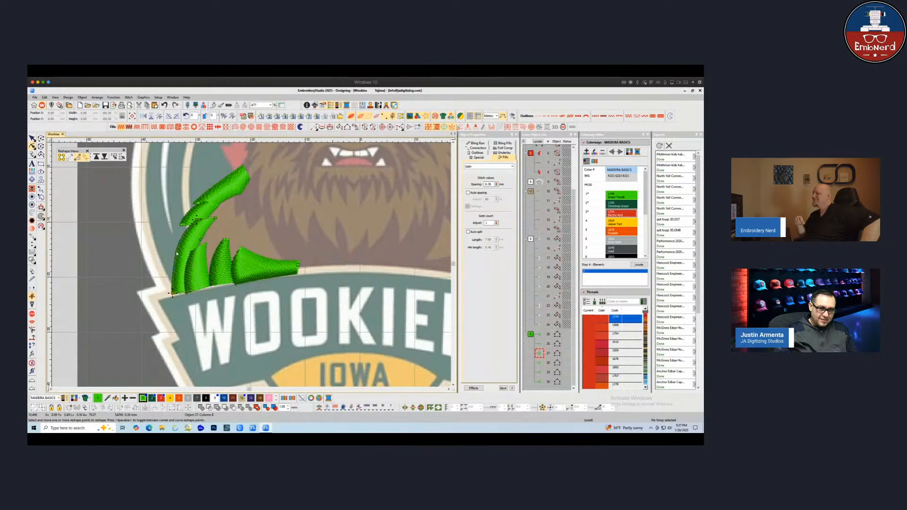
left_click_drag(200, 250, 199, 254)
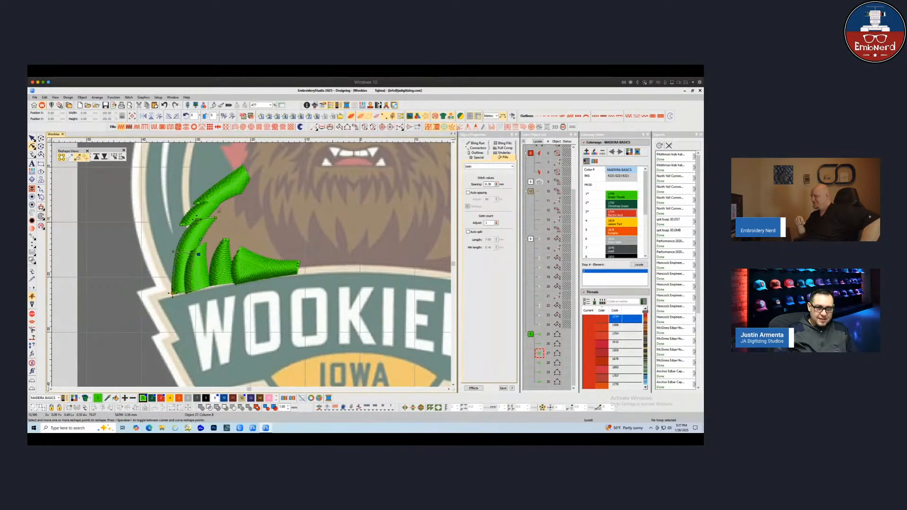
left_click(212, 215)
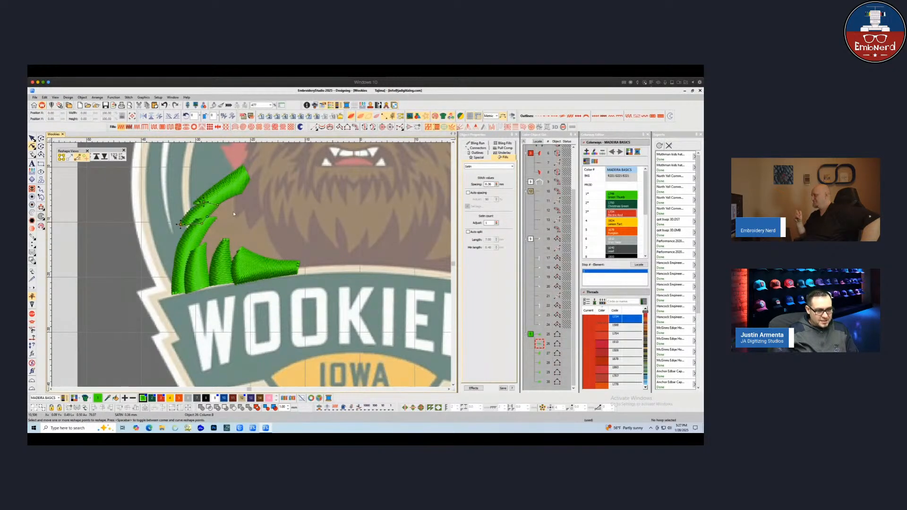
key("Escape")
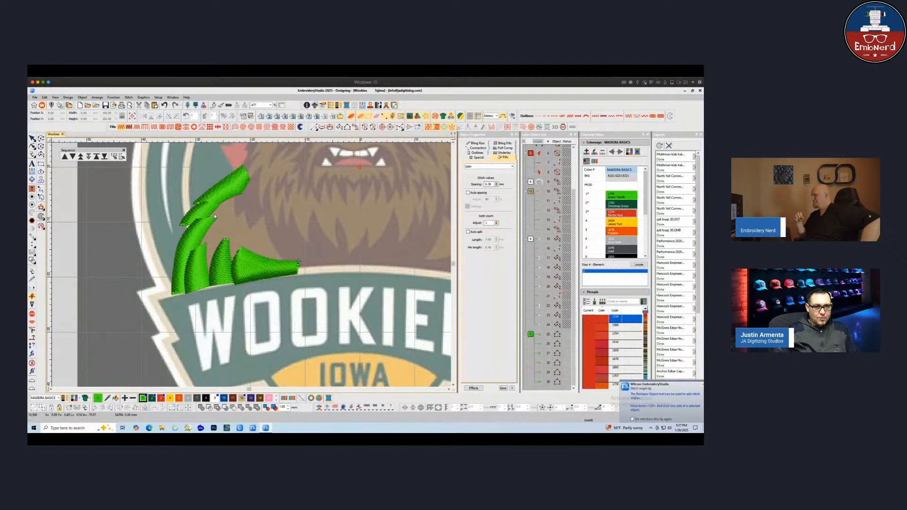
Try to digitize another satin column along the upper edge of the tall spike
left_click(207, 215)
key("space")
left_click(213, 214)
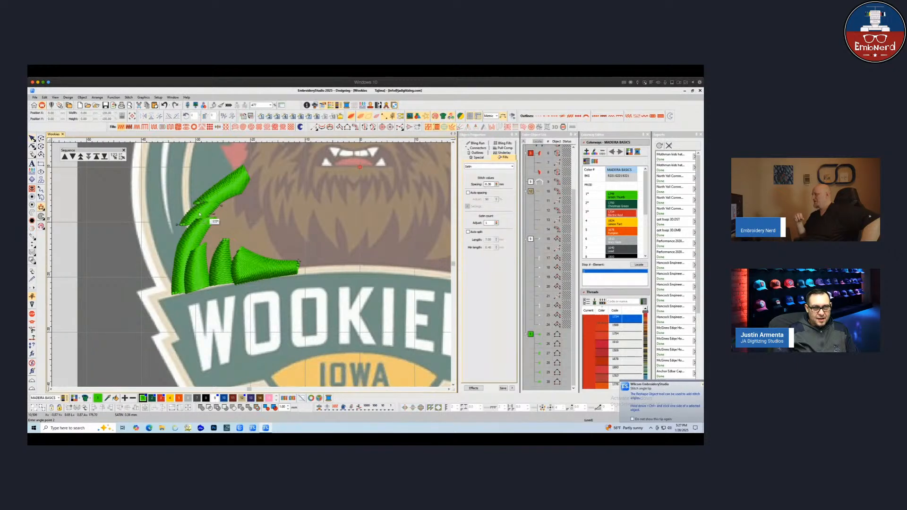
left_click(212, 217)
left_click(232, 197)
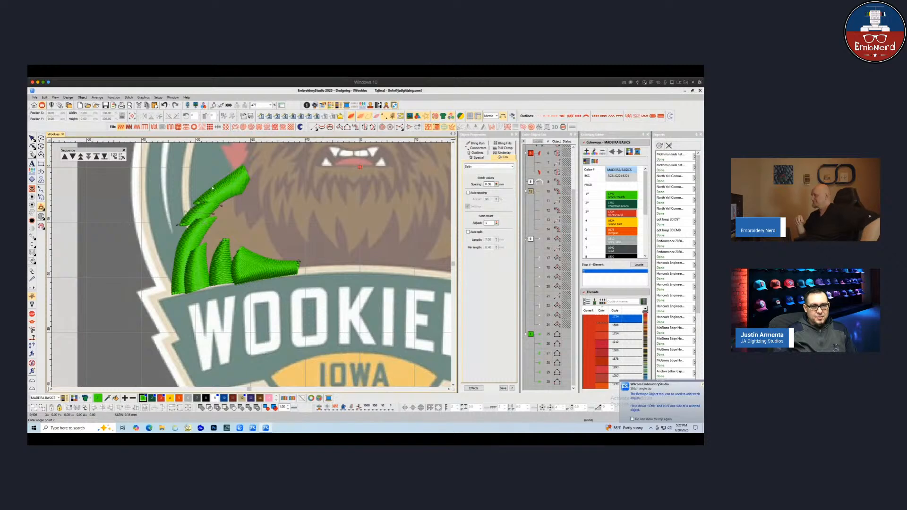
left_click(218, 183)
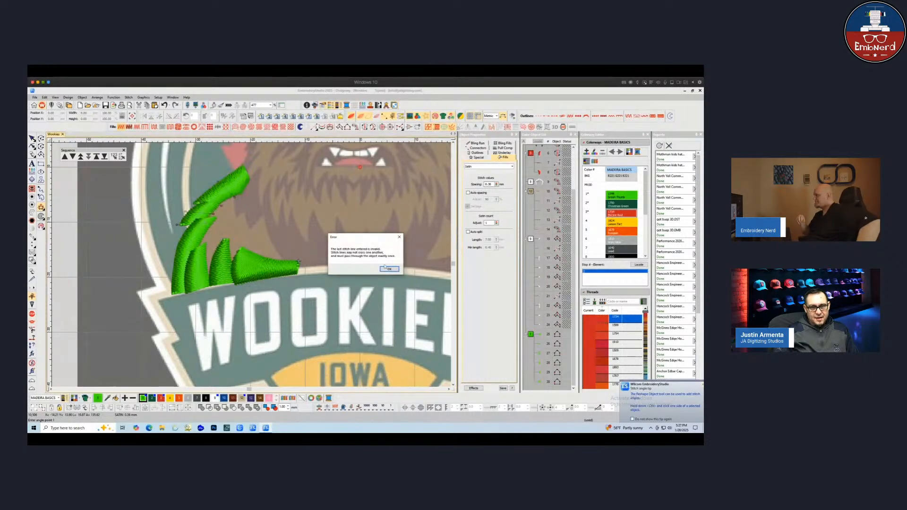
left_click(387, 268)
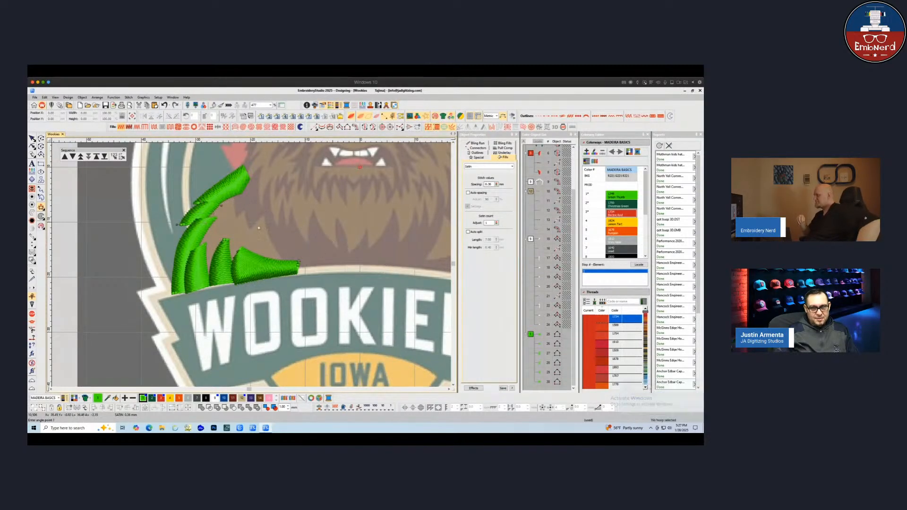
left_click(381, 269)
left_click(32, 138)
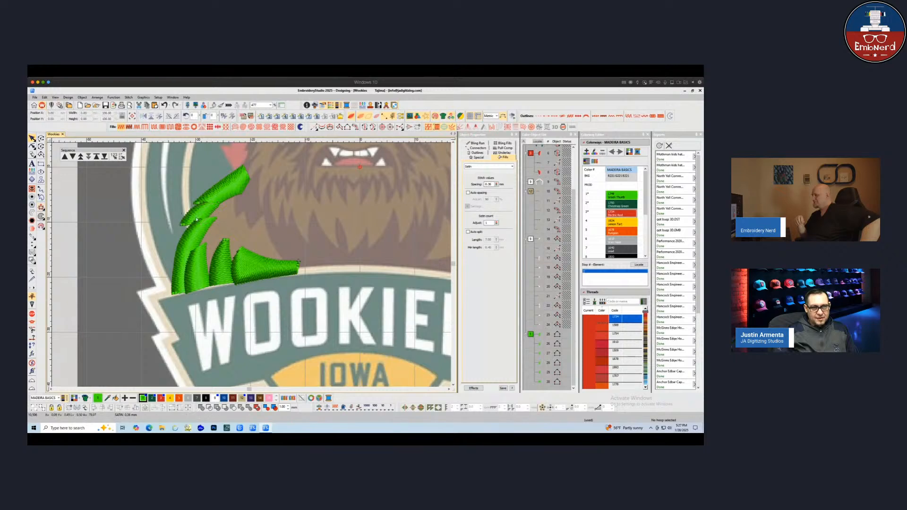
Open the upper spike in reshape mode to inspect its control points
key("shift+a")
left_click(211, 176)
left_click(232, 201)
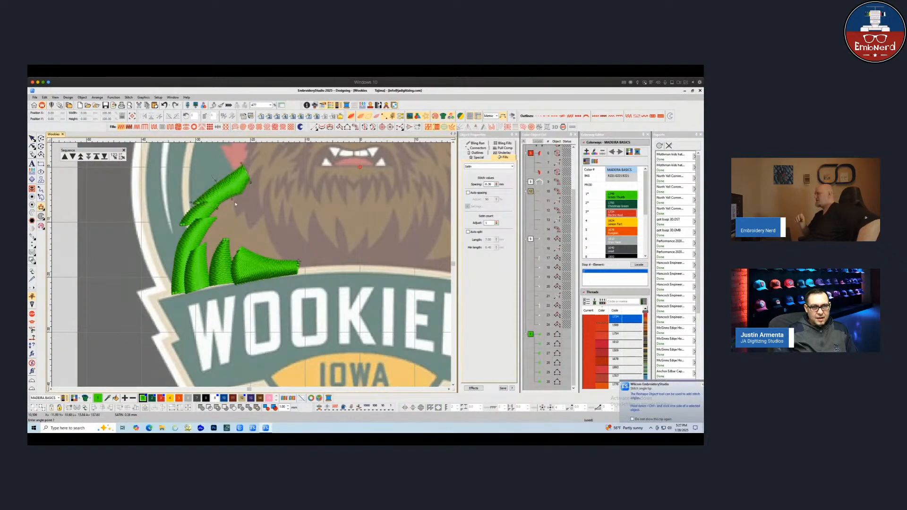
key("h")
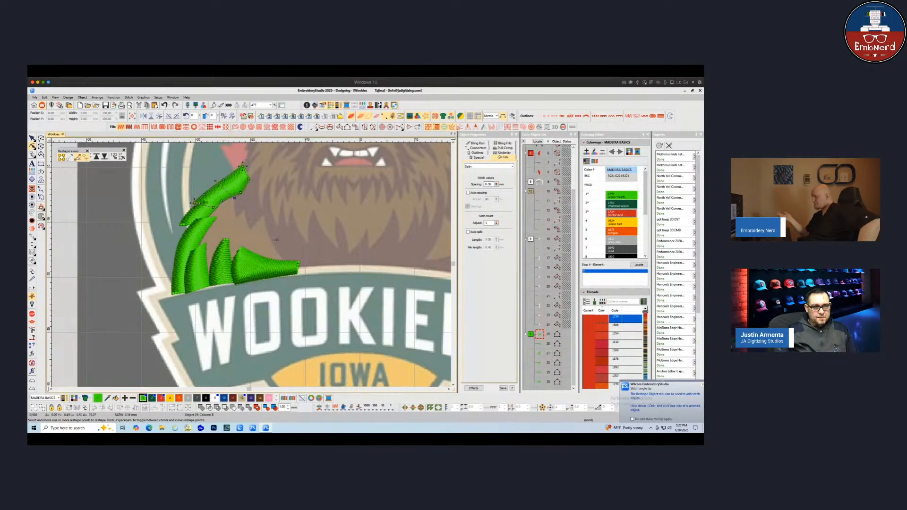
key("Escape")
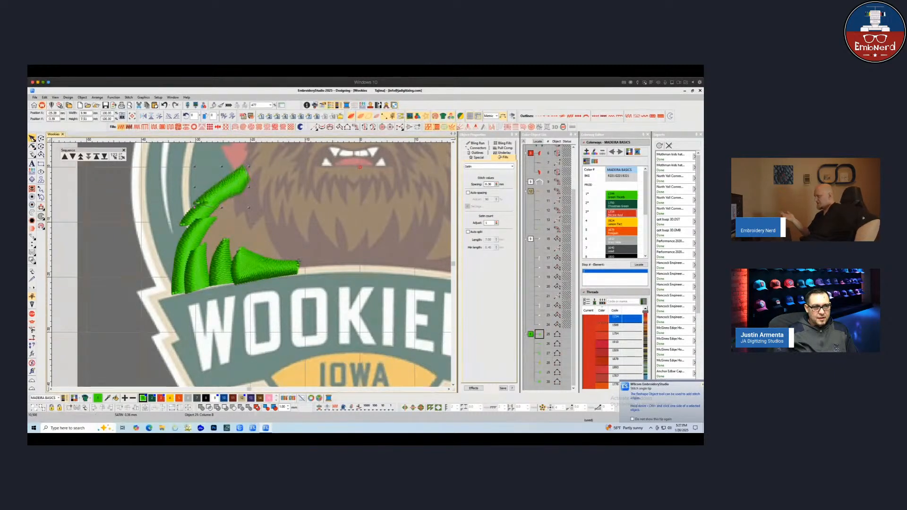
key("Escape")
Digitize a complex fill outlining the shoulder area behind the green spikes, down to the banner edge
scroll(282, 216, "down", 1)
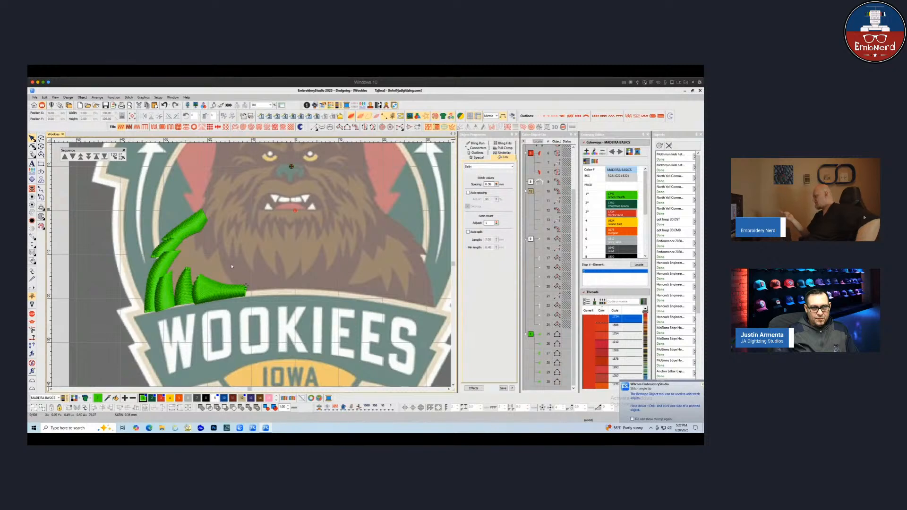
scroll(232, 266, "up", 1)
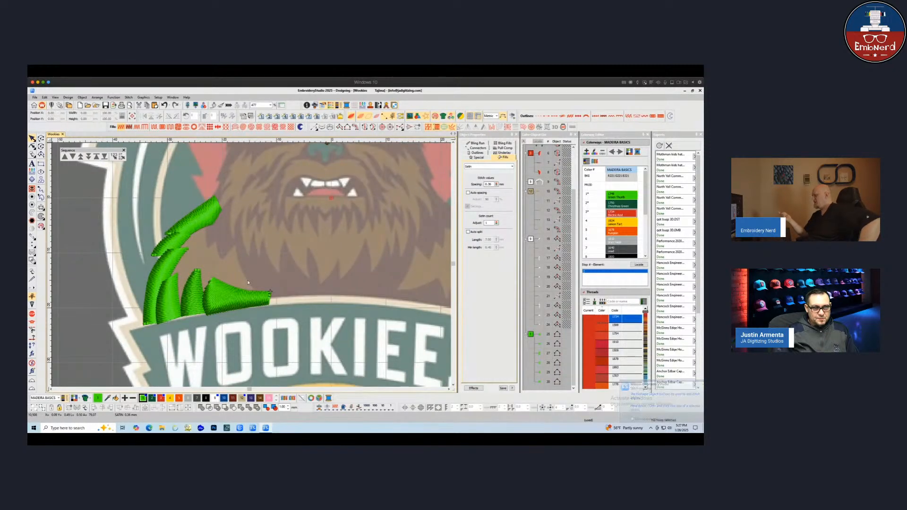
left_click(270, 291)
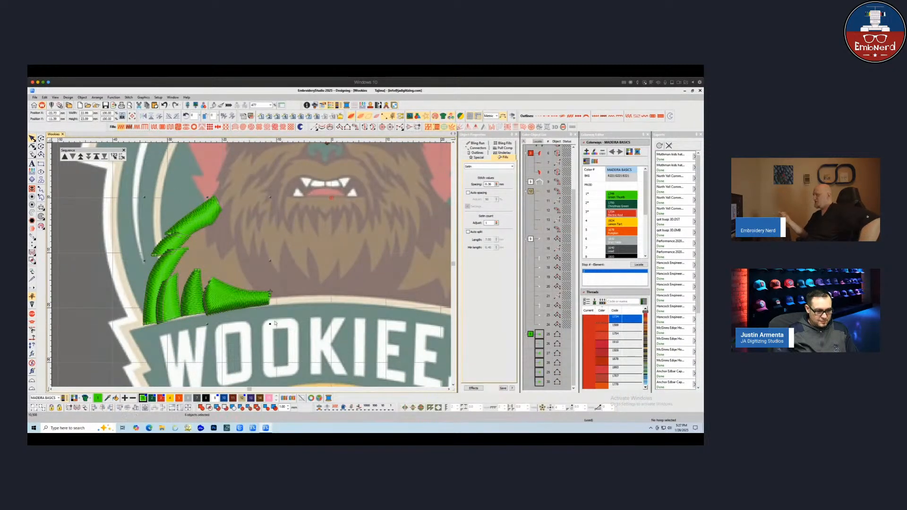
left_click(305, 282)
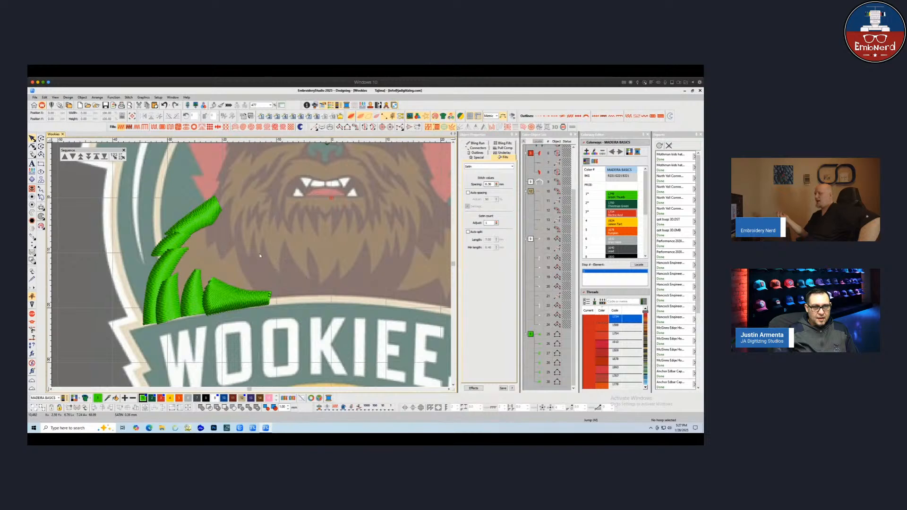
left_click(364, 128)
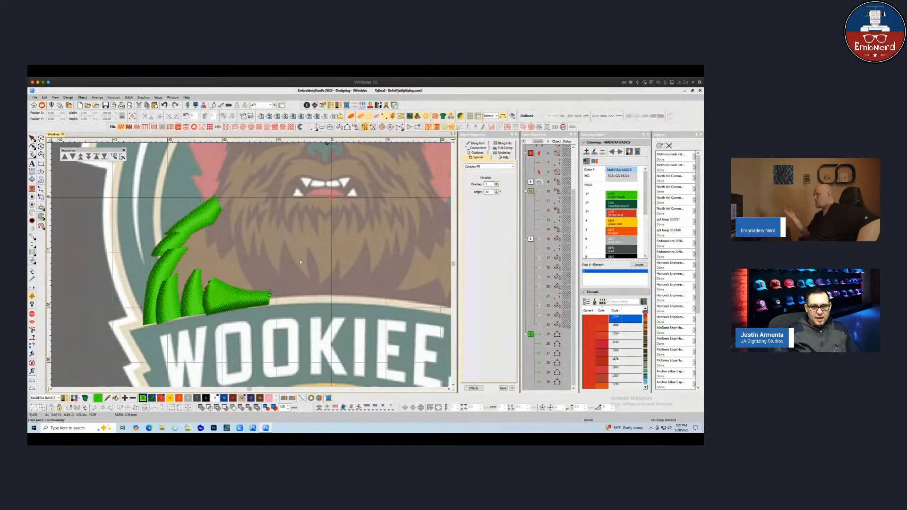
left_click(272, 288)
left_click(271, 299)
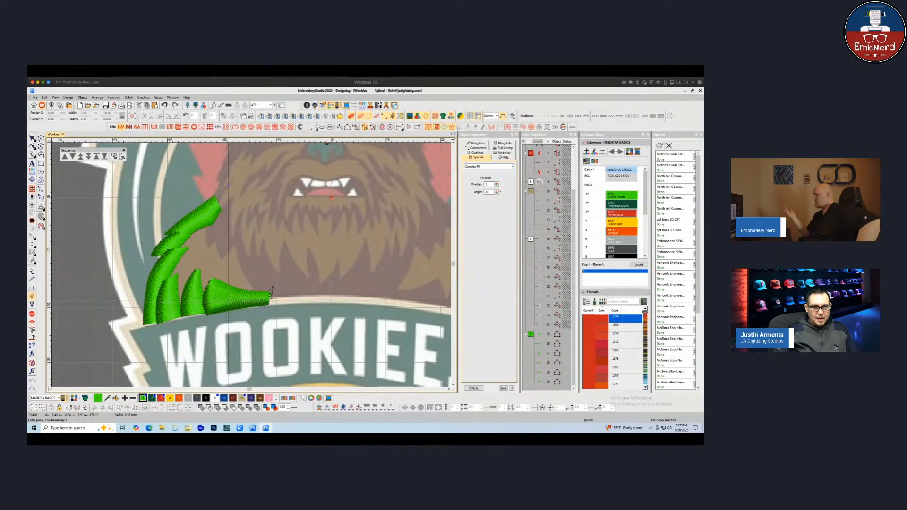
left_click(196, 308)
left_click(183, 312)
left_click(155, 318)
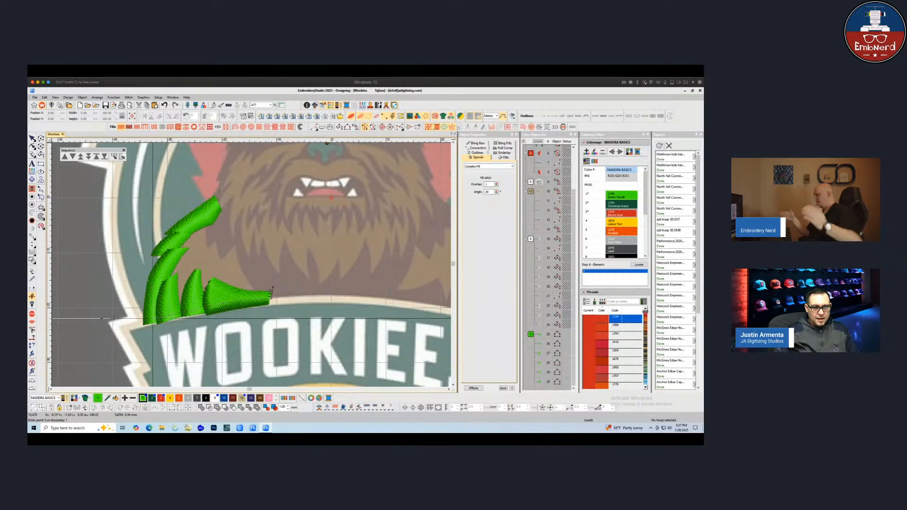
left_click(164, 262)
left_click(173, 258)
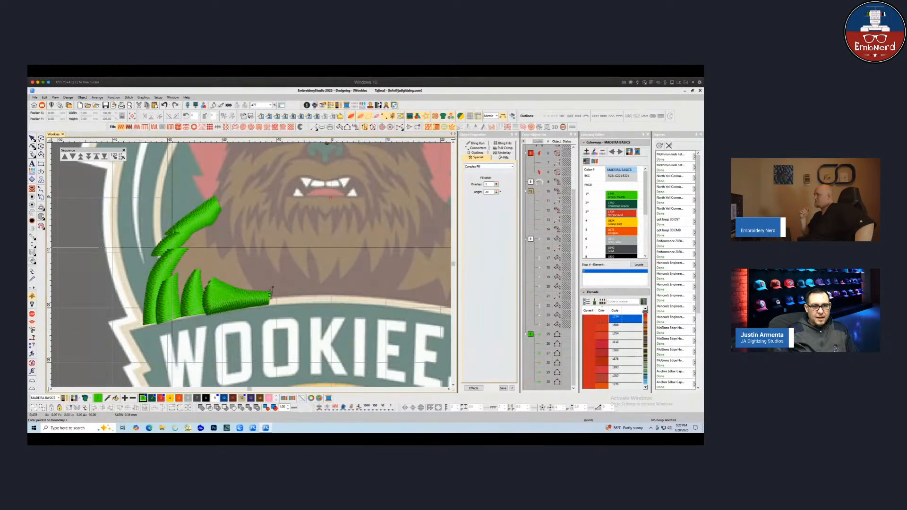
left_click(177, 240)
left_click(198, 223)
left_click(213, 214)
left_click(216, 228)
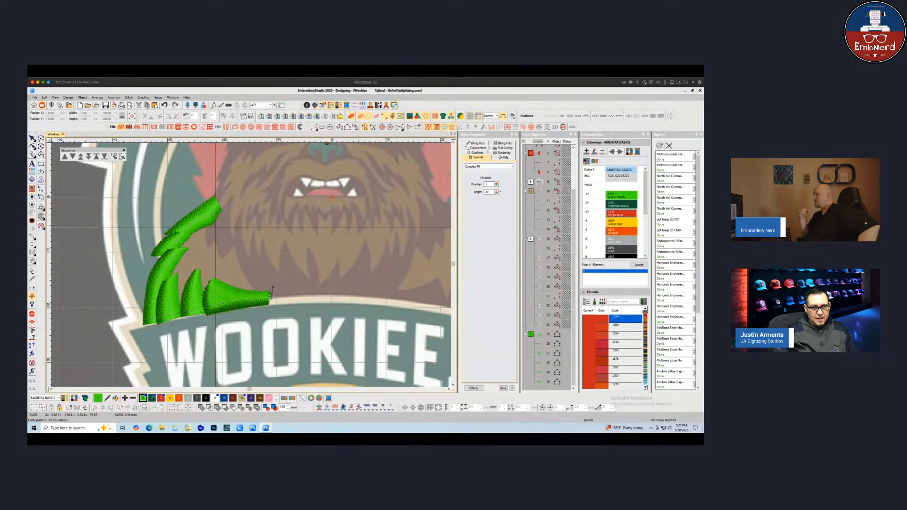
left_click(228, 244)
left_click(242, 236)
right_click(250, 267)
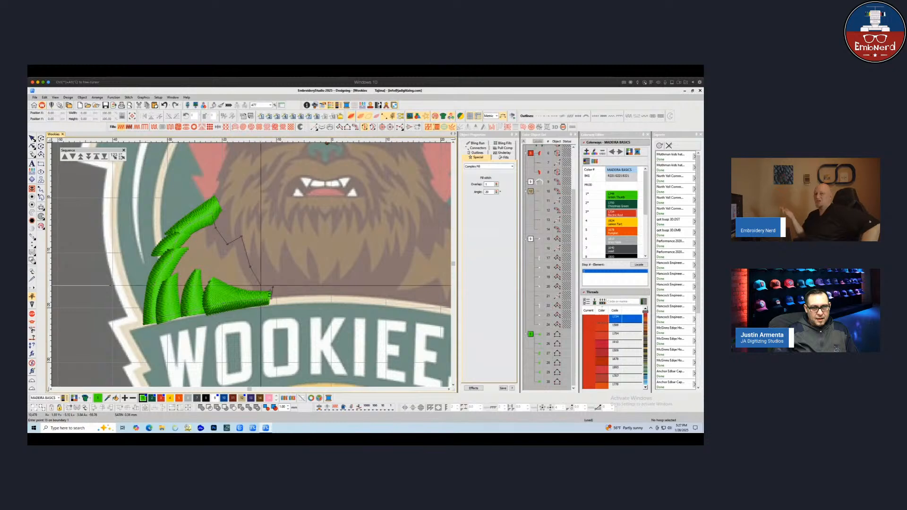
left_click(268, 285)
key("Return")
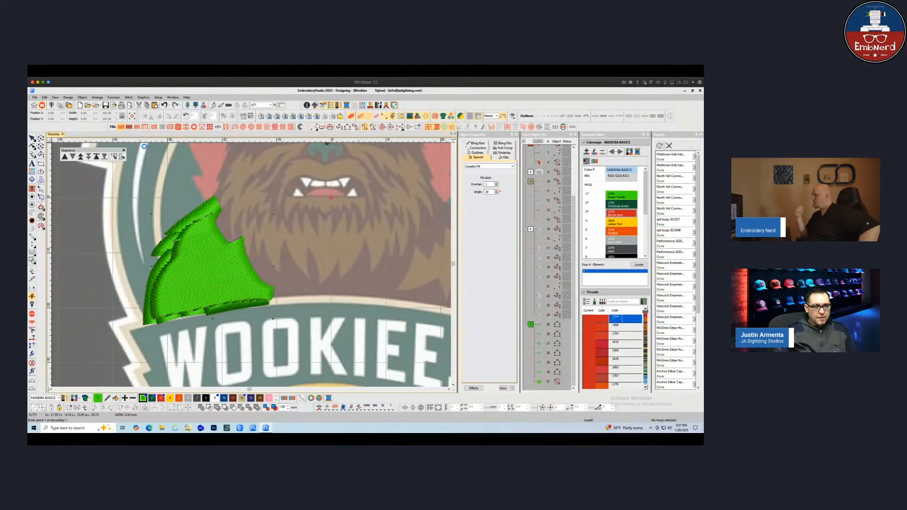
key("Escape")
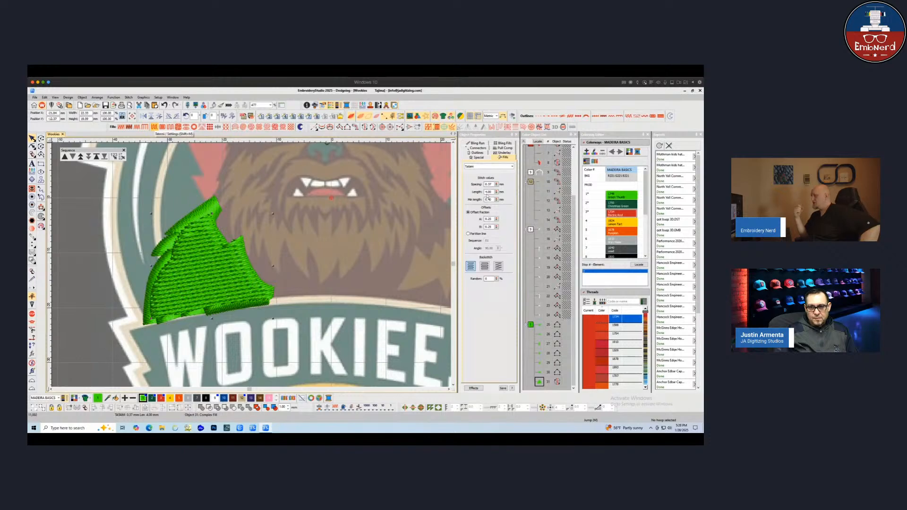
Set the shoulder fill's first underlay type to Tatami
left_click(503, 156)
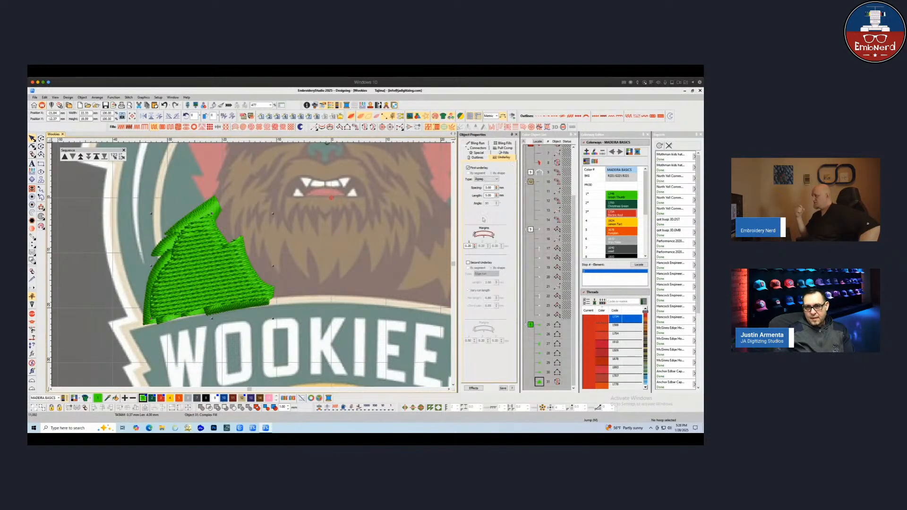
left_click(485, 179)
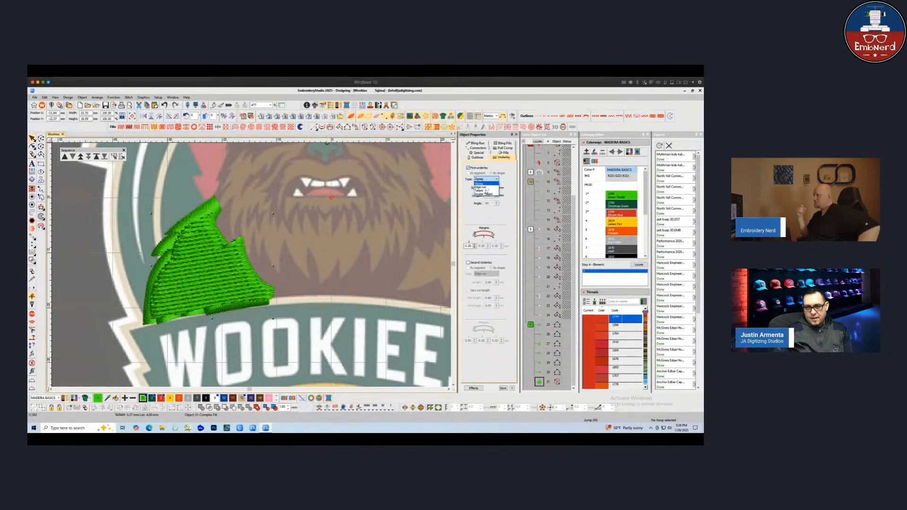
left_click(486, 190)
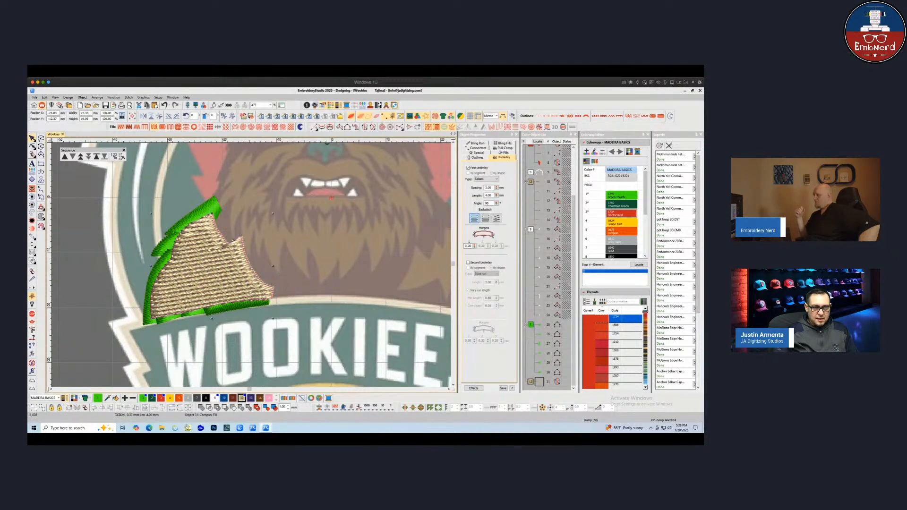
Search the thread chart for 1657 and assign that thread to the shoulder fill's colour slot
left_click(233, 398)
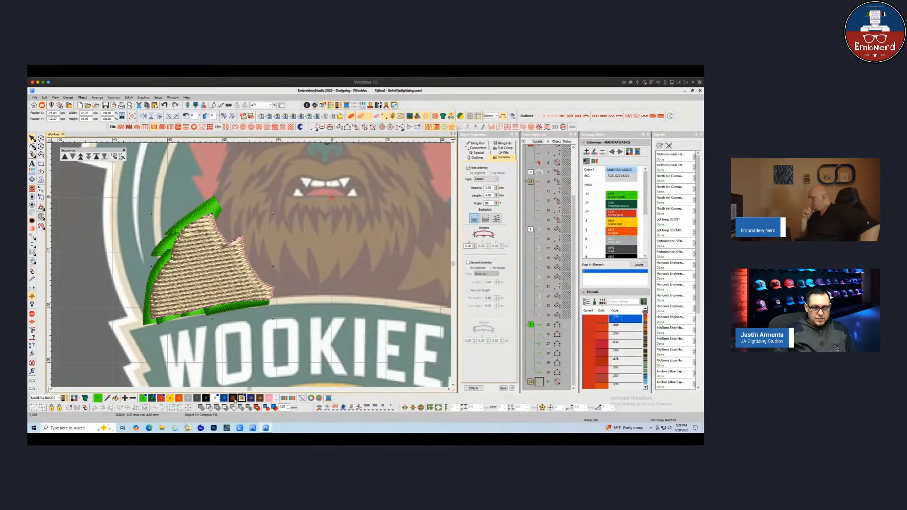
scroll(643, 233, "down", 3)
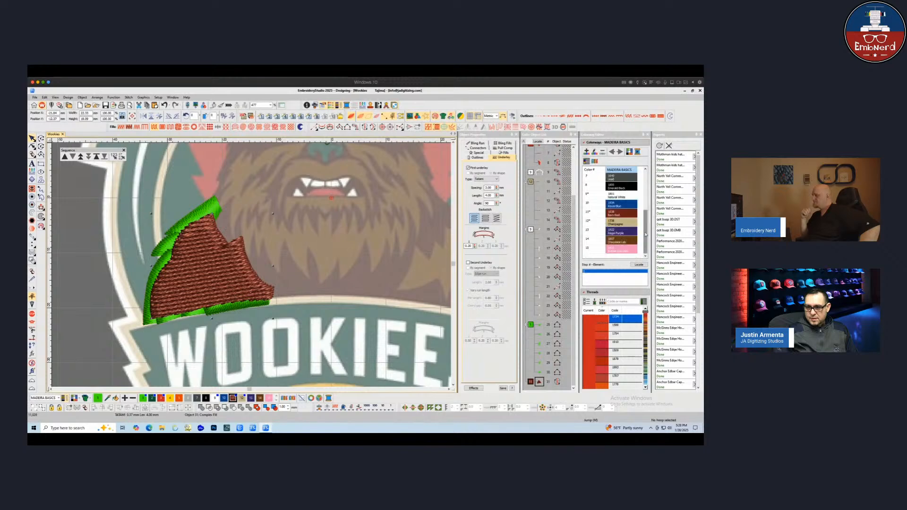
left_click(620, 214)
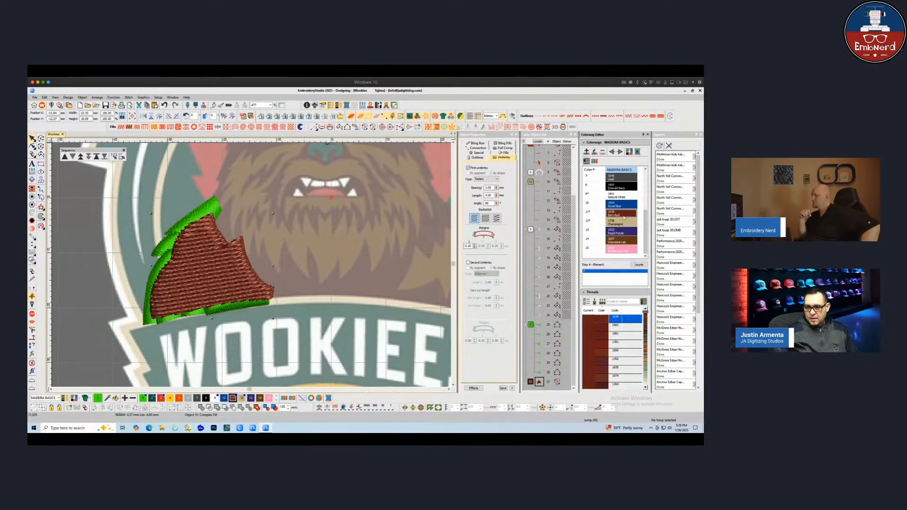
left_click(615, 301)
type("1657")
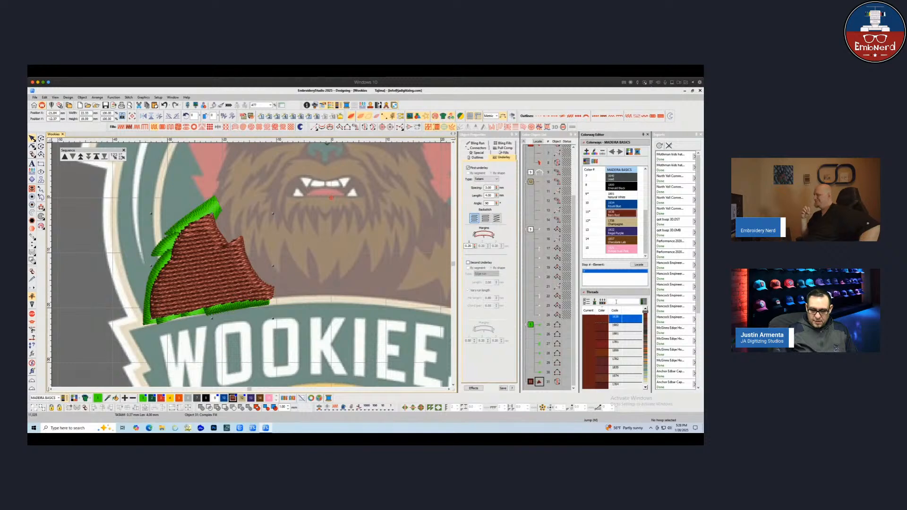
key("Return")
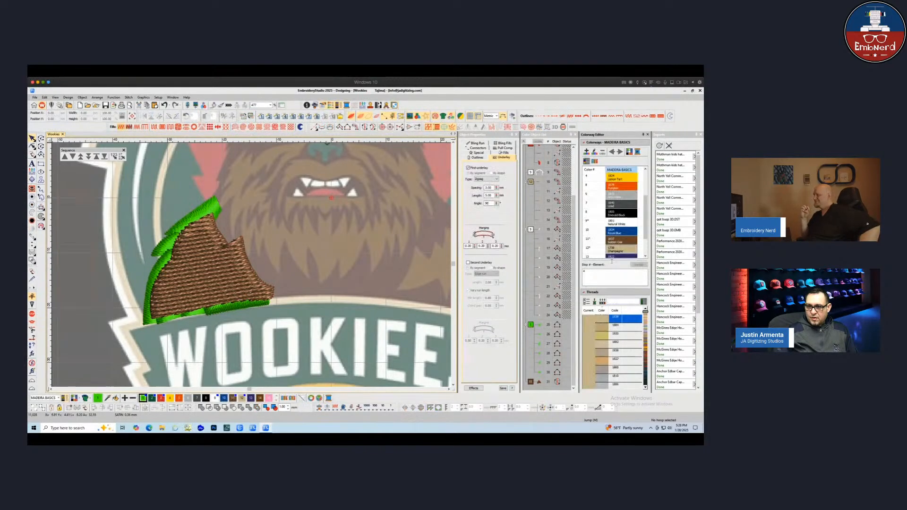
left_click(538, 381)
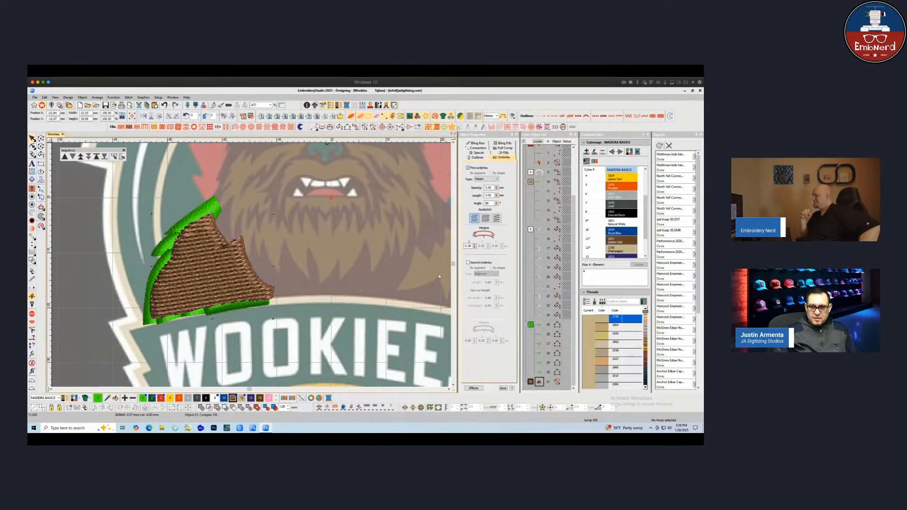
left_click(637, 270)
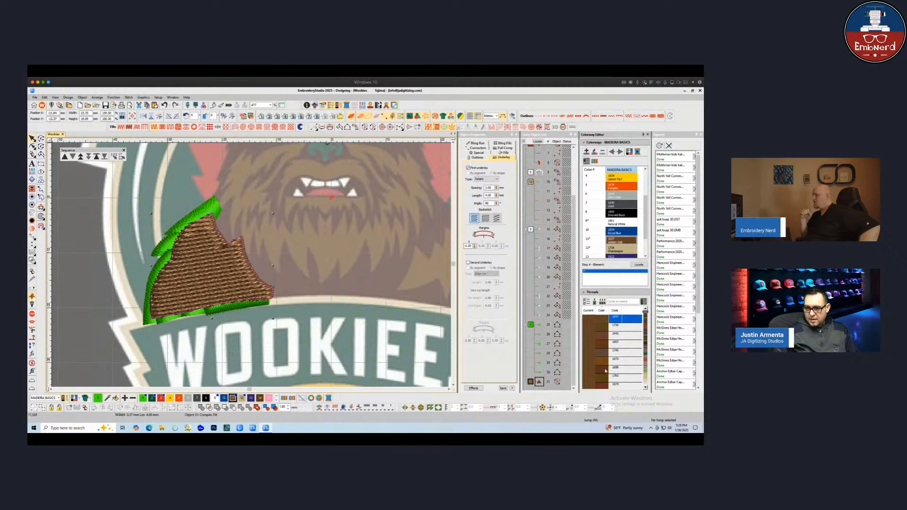
scroll(606, 371, "down", 3)
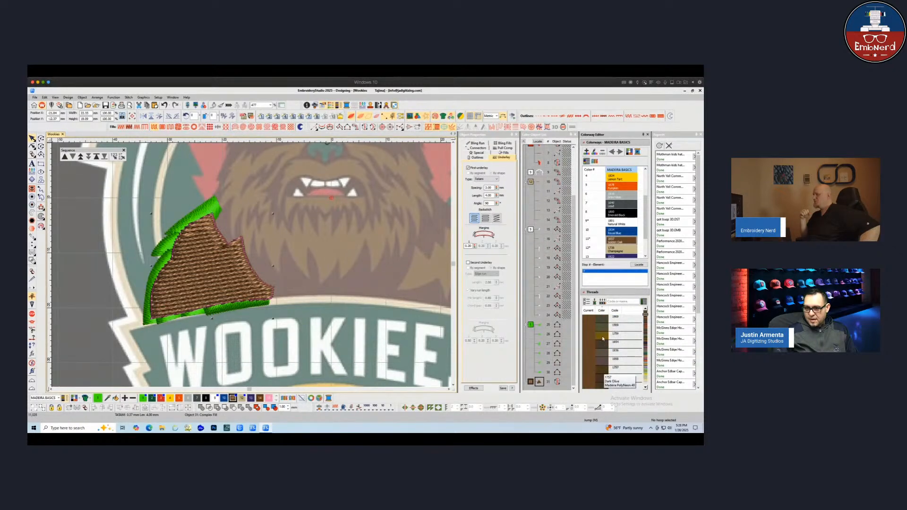
left_click(603, 343)
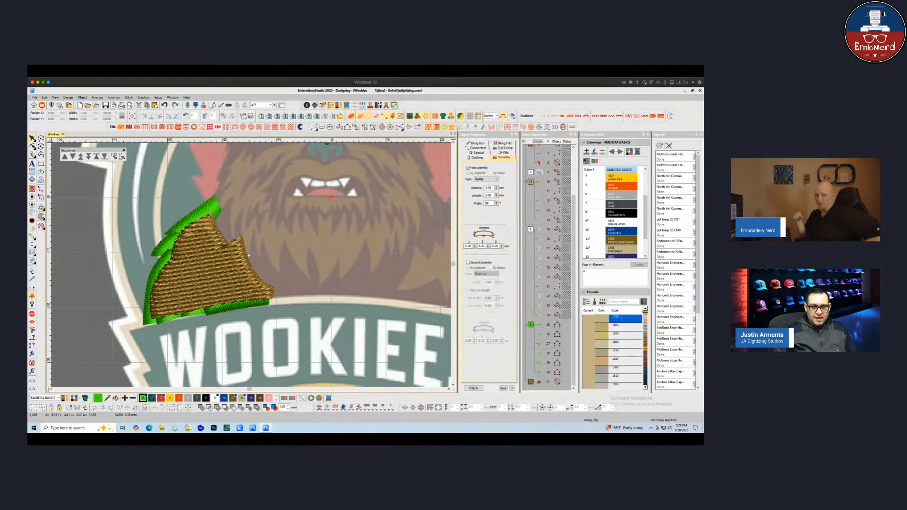
Move the shoulder fill earlier in the stitching sequence so it stitches beneath the green spikes
left_click(212, 265)
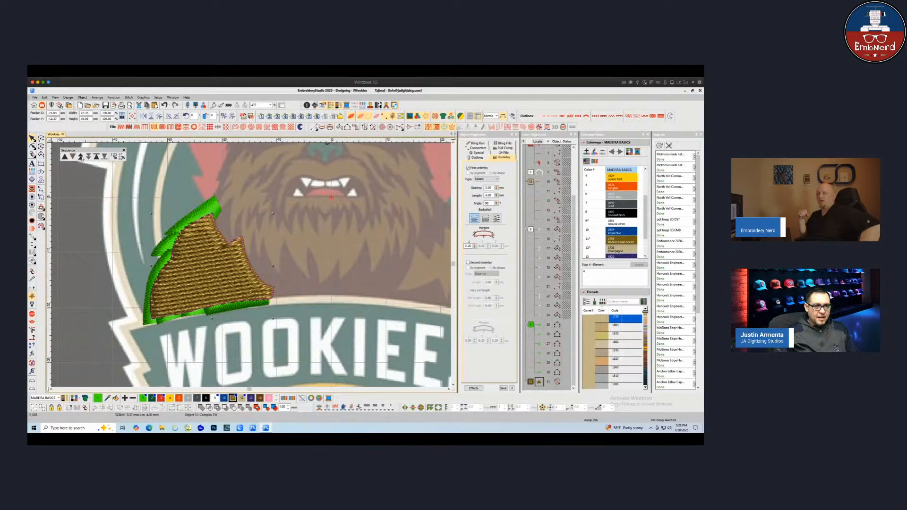
left_click(74, 157)
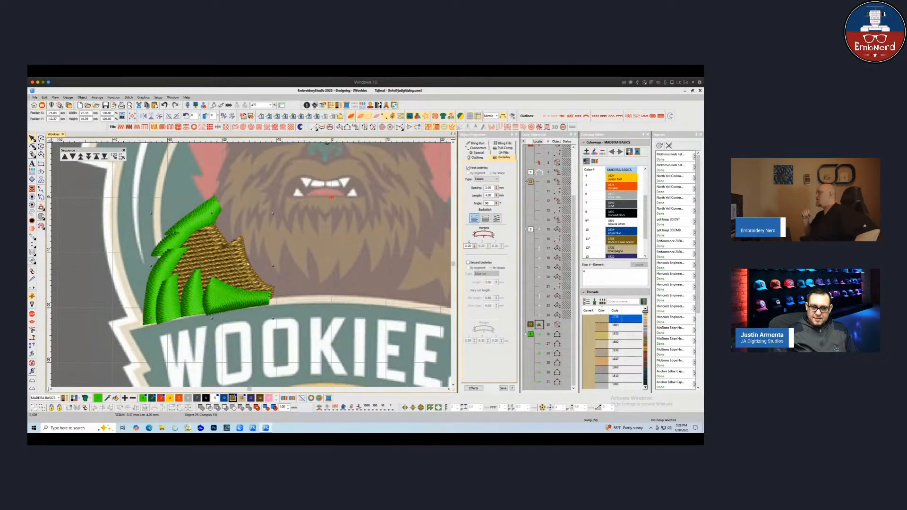
key("Escape")
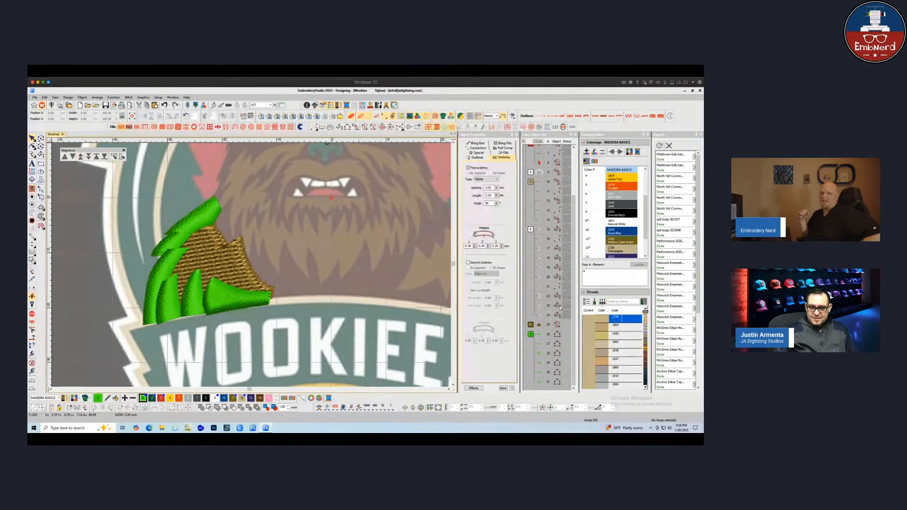
Recolour the selected shoulder spikes with the brown thread
left_click(530, 334)
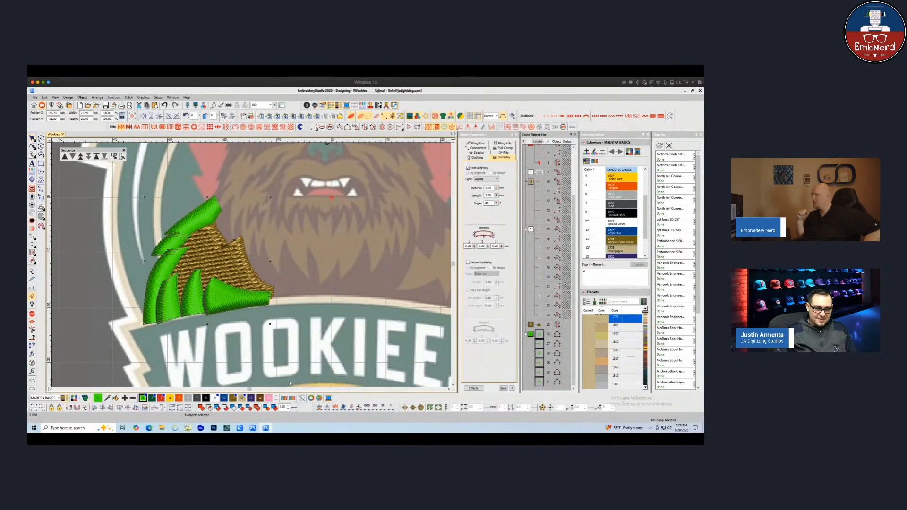
left_click(260, 398)
key("Escape")
Digitize a run line tracing the right shoulder's outline from the banner edge up toward the head
scroll(292, 279, "down", 1)
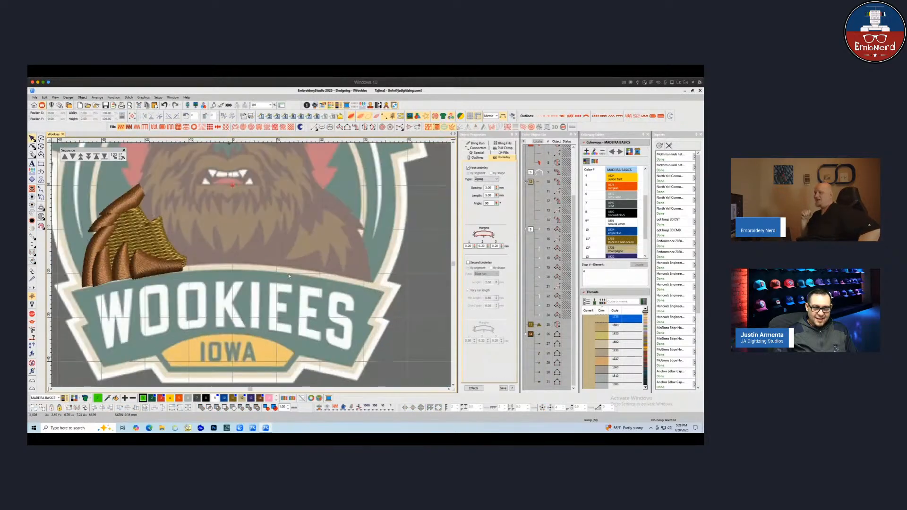
left_click(313, 127)
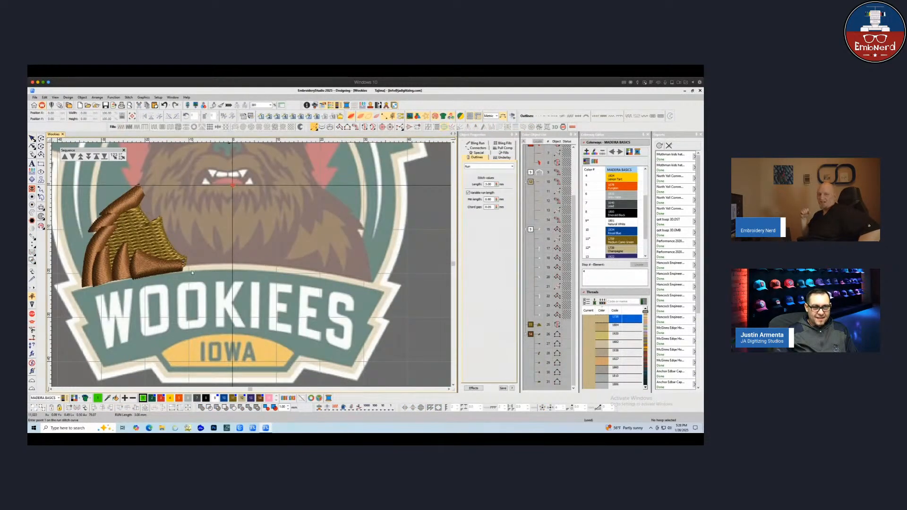
left_click(249, 268)
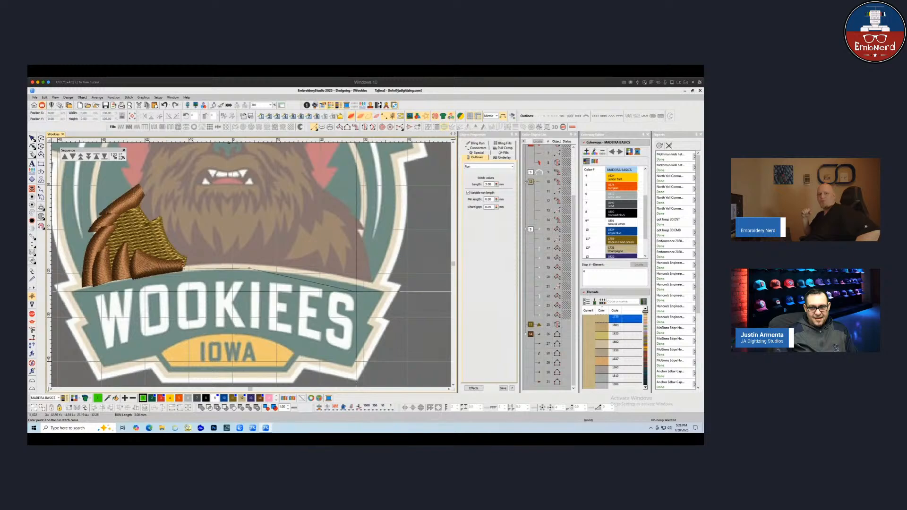
left_click(362, 290)
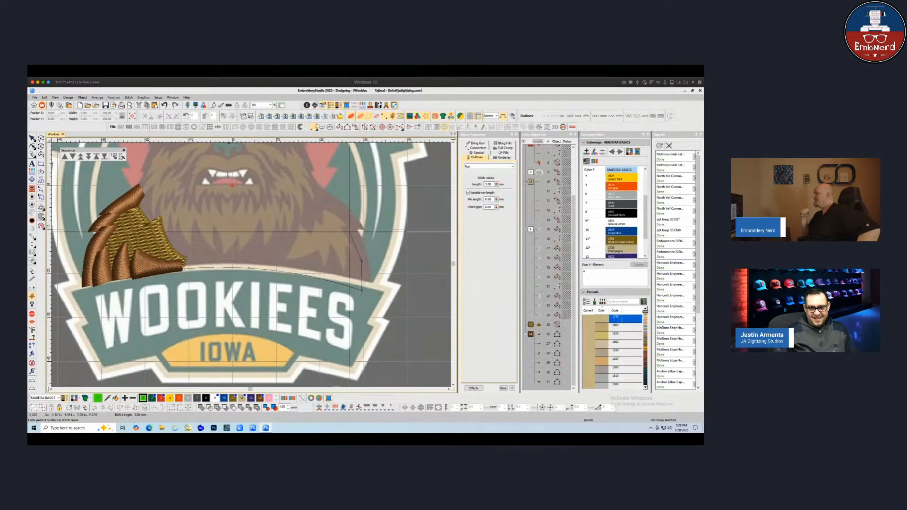
left_click(351, 231)
left_click(353, 223)
left_click(335, 207)
key("Return")
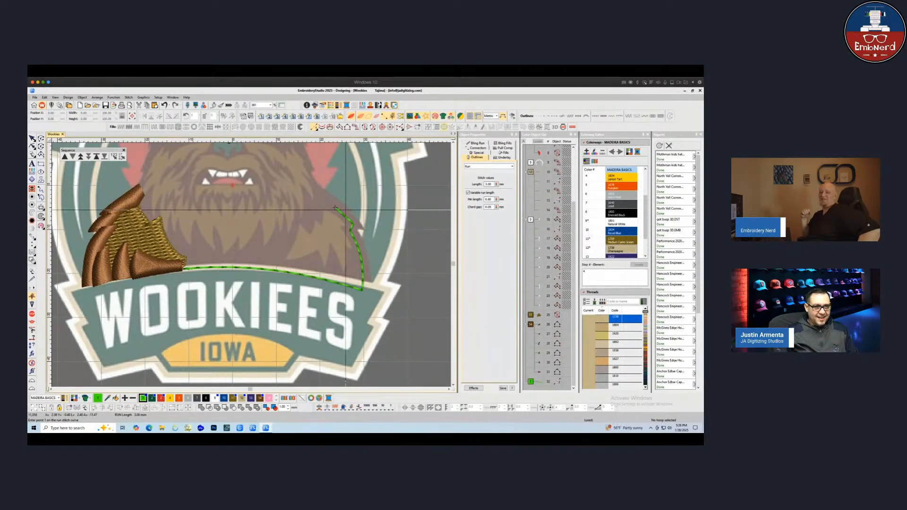
key("Escape")
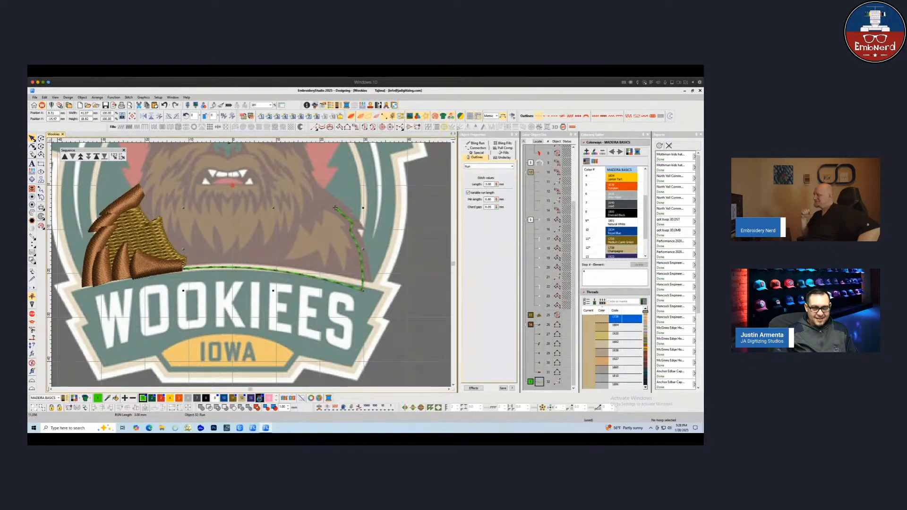
Select the left shoulder's Tatami fill and set its random factor to 25%
key("Escape")
left_click_drag(79, 187, 207, 313)
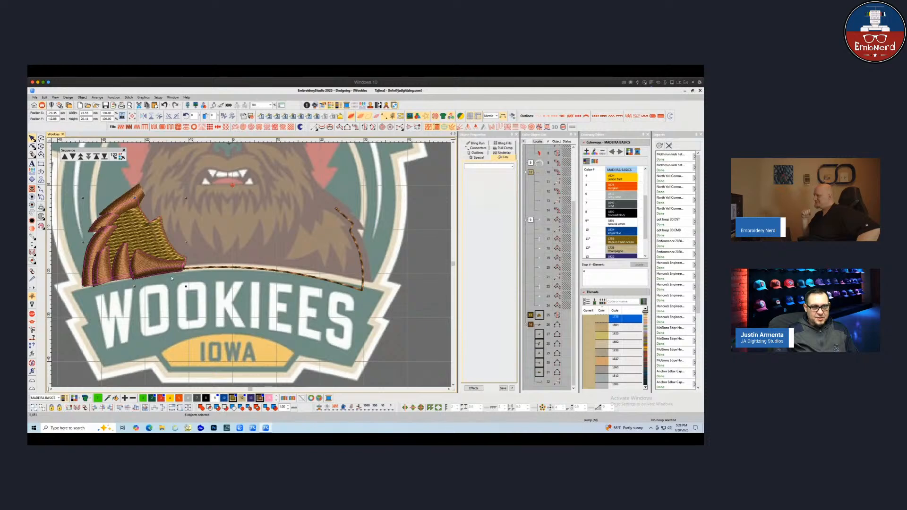
left_click(133, 232)
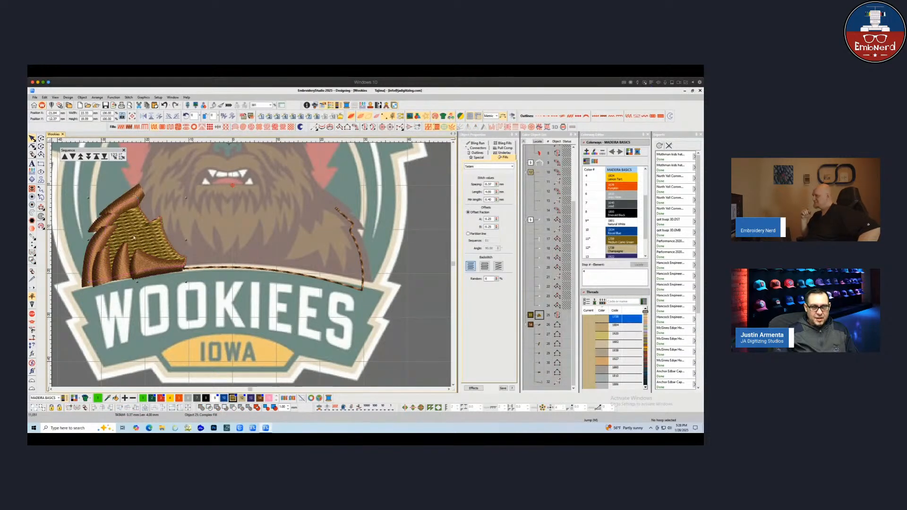
scroll(224, 226, "down", 1)
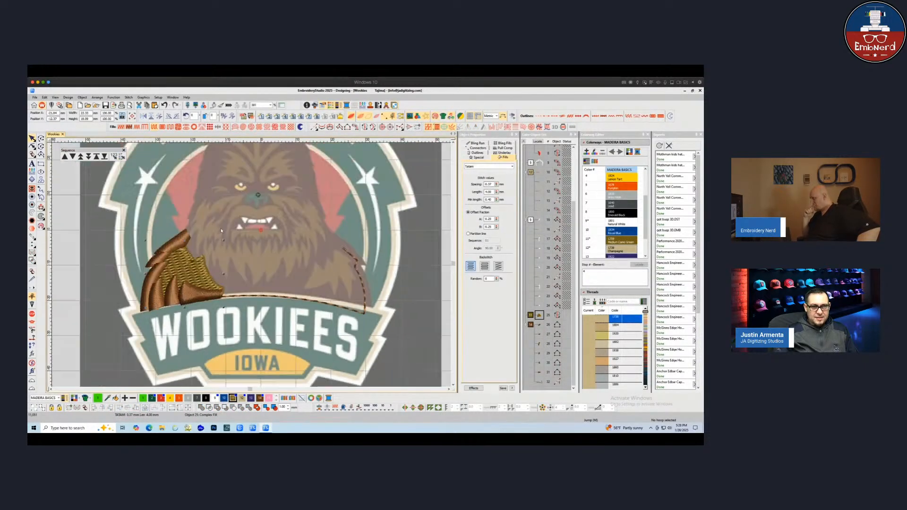
scroll(227, 239, "up", 1)
scroll(235, 269, "up", 1)
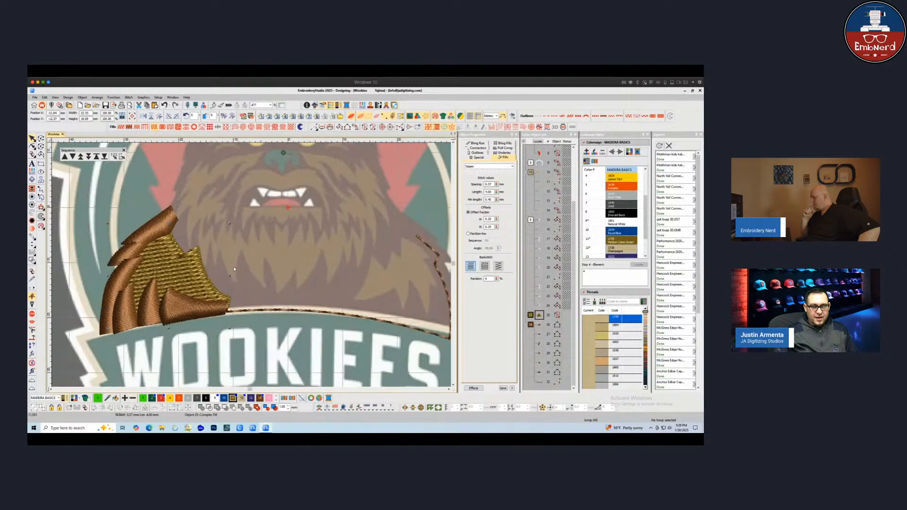
left_click(486, 279)
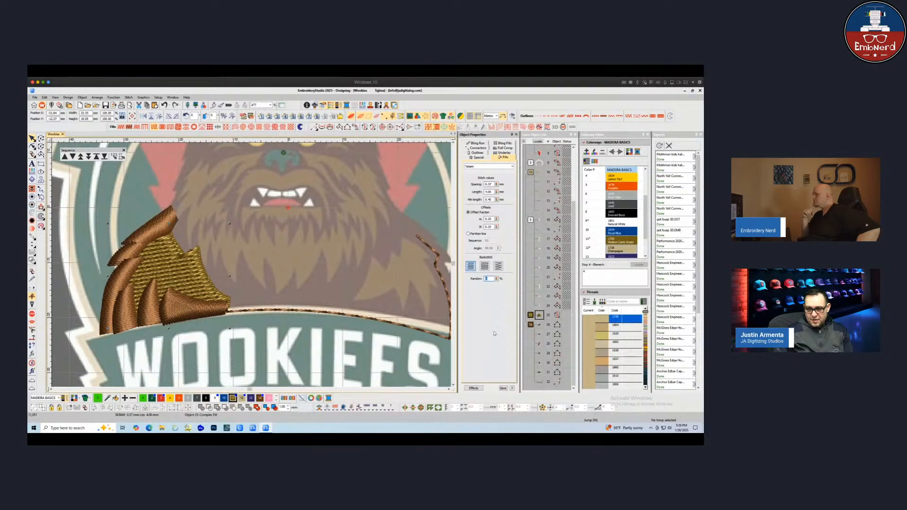
key("Return")
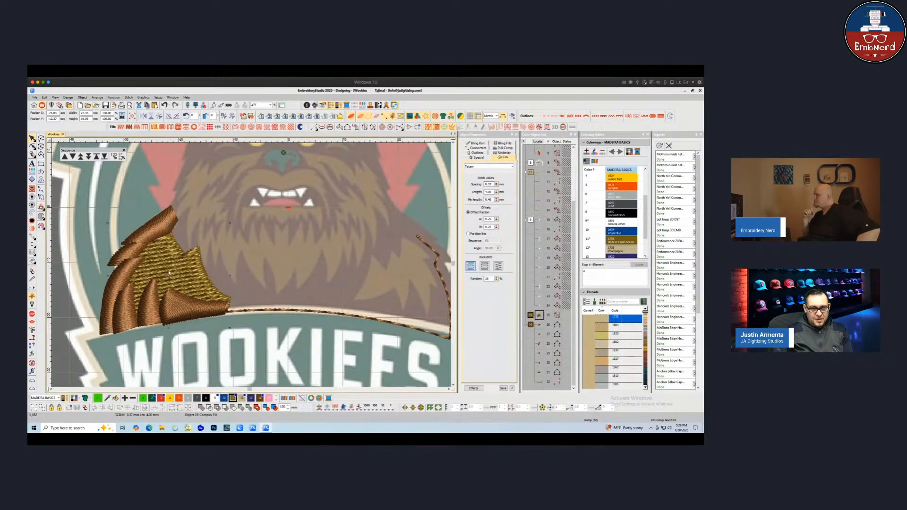
scroll(169, 273, "up", 3)
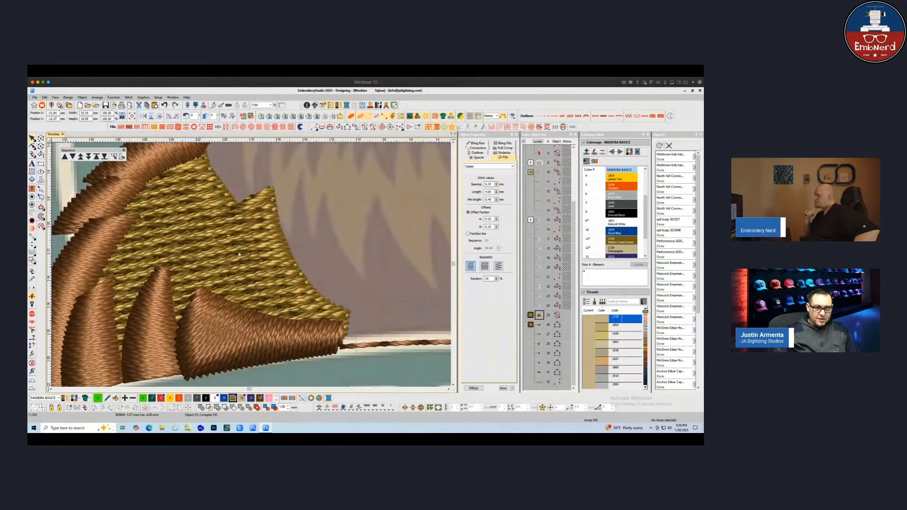
double_click(488, 278)
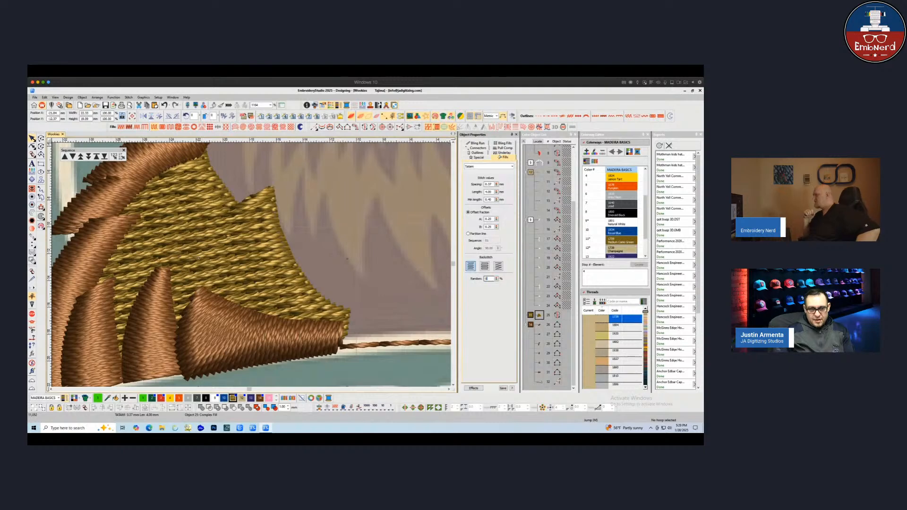
type("0")
key("Return")
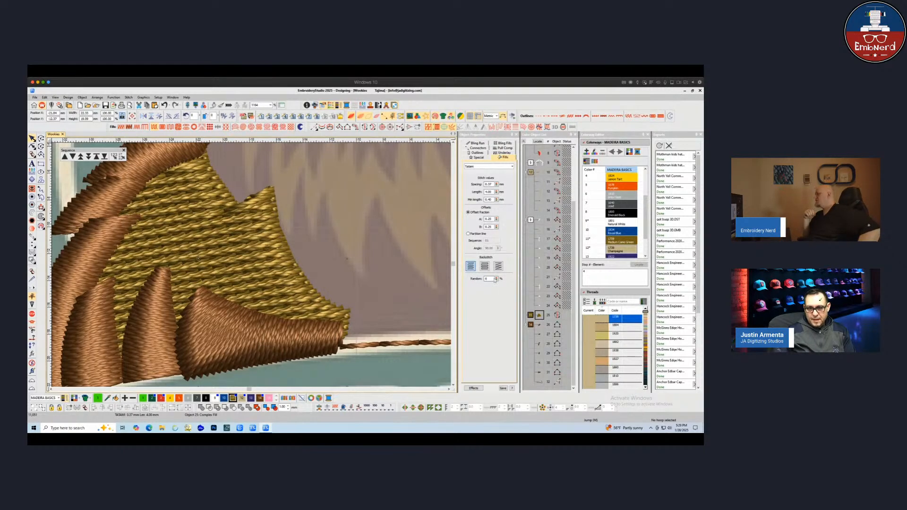
double_click(487, 279)
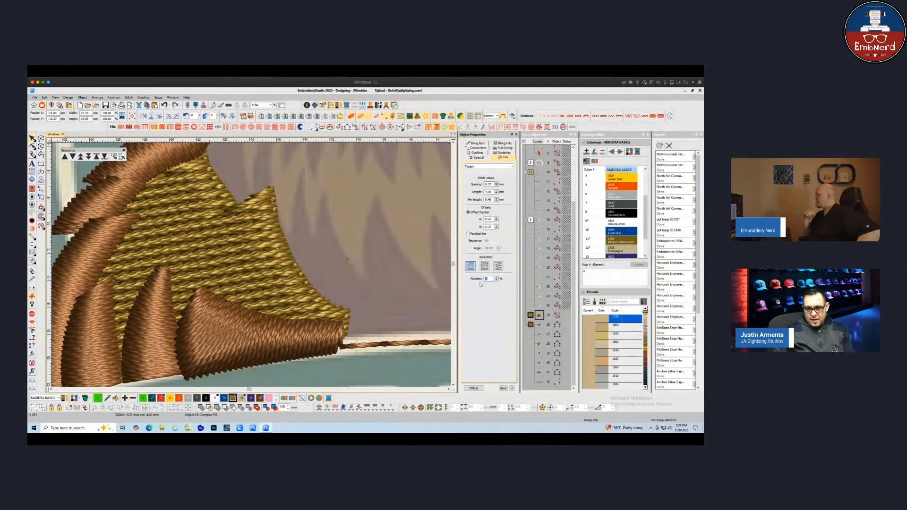
type("25")
key("Return")
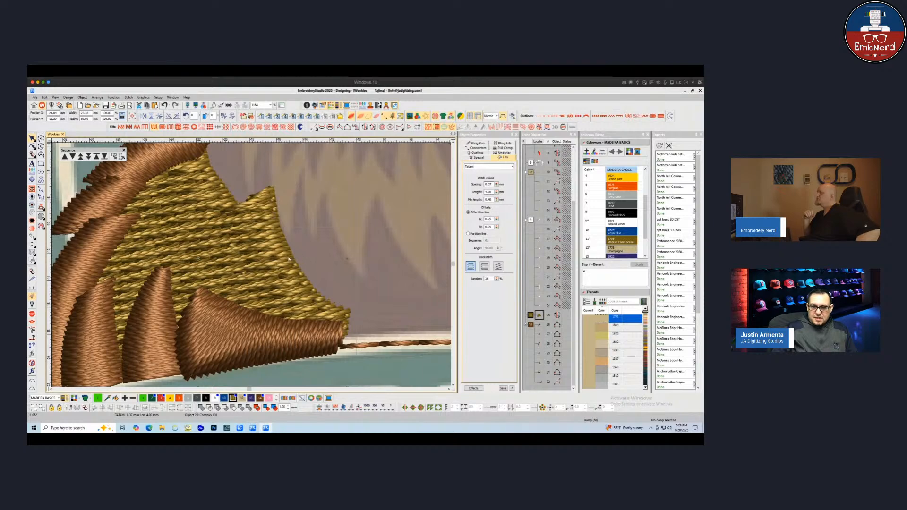
Copy the left shoulder objects, mirror them horizontally and nudge them into place on the right shoulder
scroll(283, 258, "down", 1)
scroll(222, 246, "down", 1)
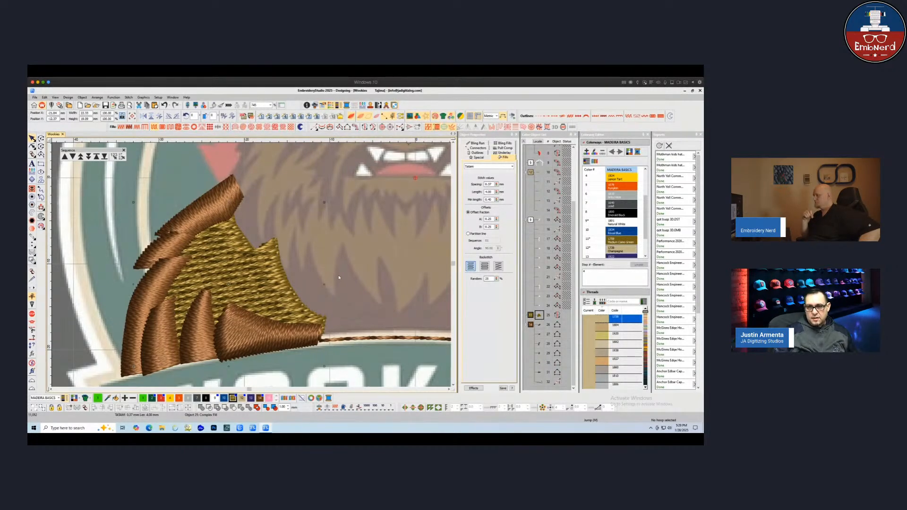
scroll(271, 276, "down", 1)
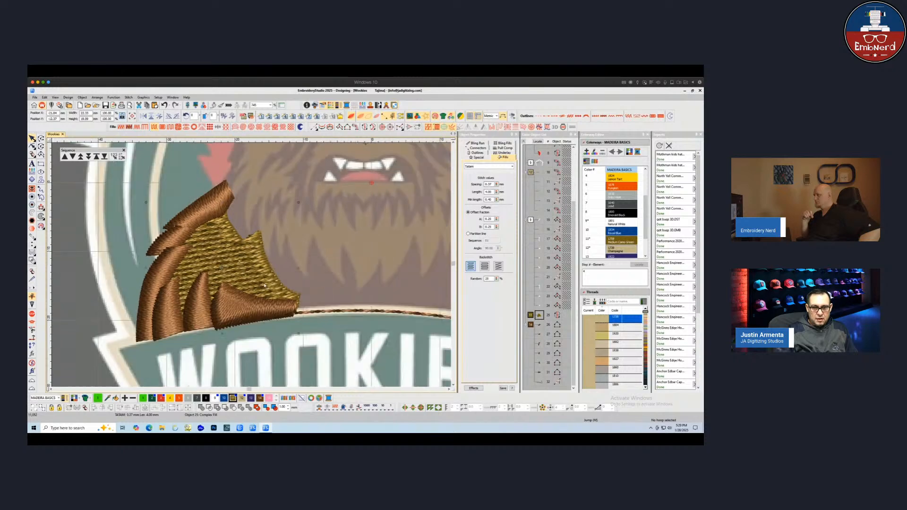
key("Escape")
scroll(271, 277, "down", 2)
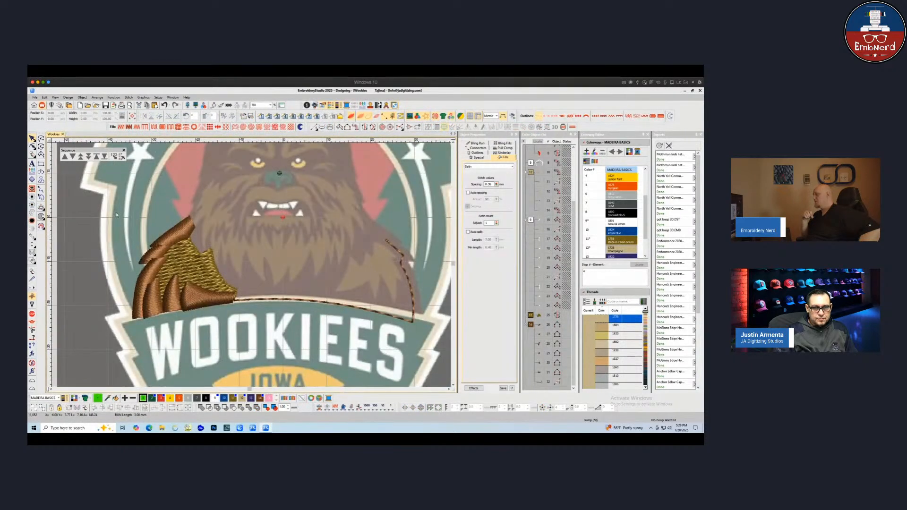
left_click_drag(255, 205, 124, 331)
left_click_drag(201, 305, 390, 308)
left_click(144, 116)
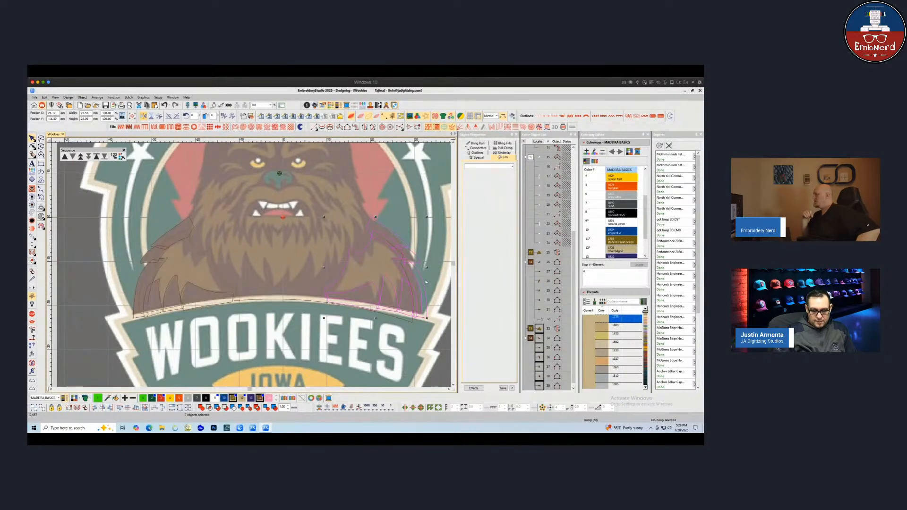
key("Left")
key("Left")
key("Left")
key("Left")
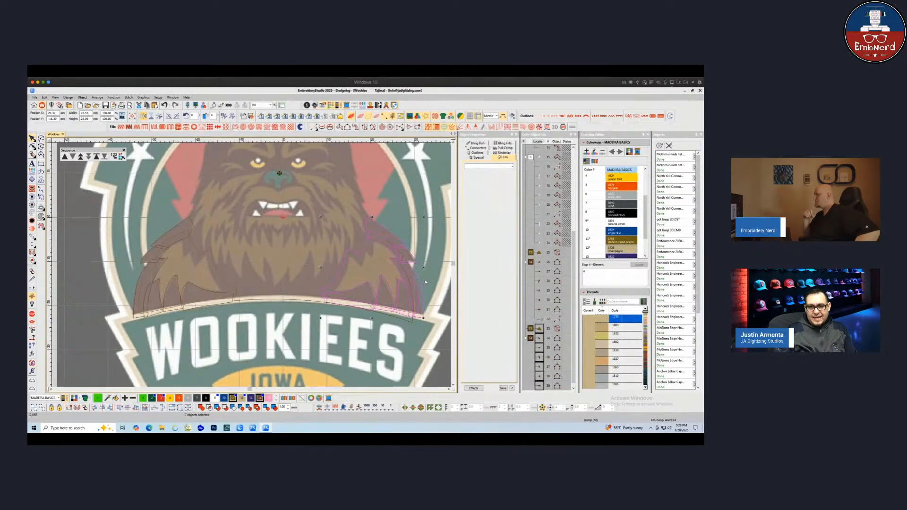
key("Left")
key("Escape")
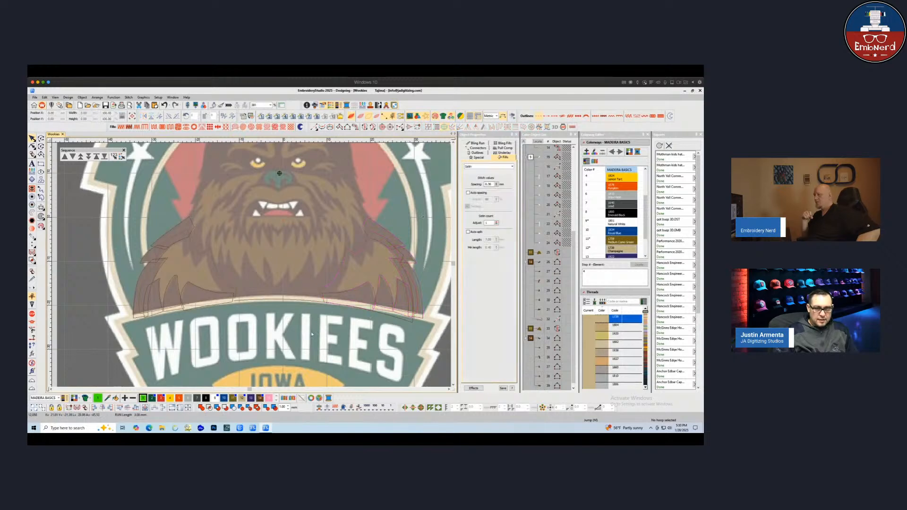
Reorder the mirrored right shoulder objects in the stitching sequence
left_click(530, 339)
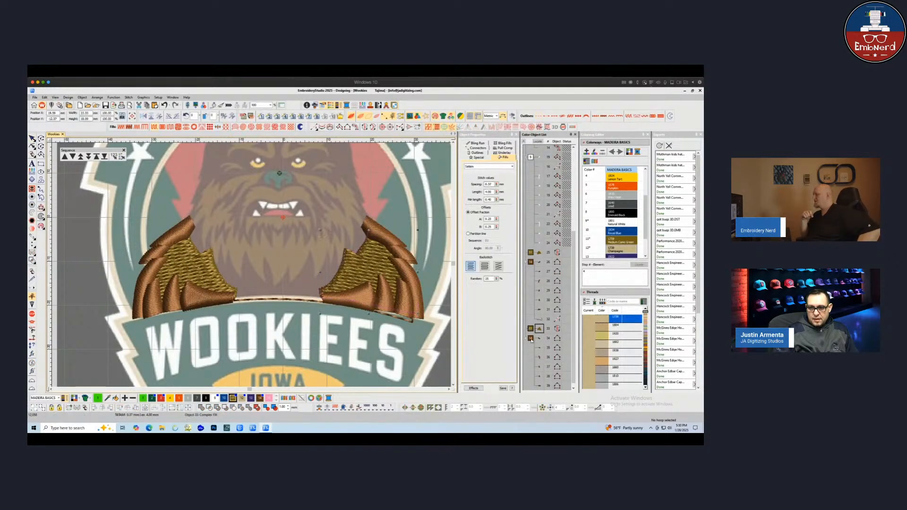
left_click(531, 339, "ctrl")
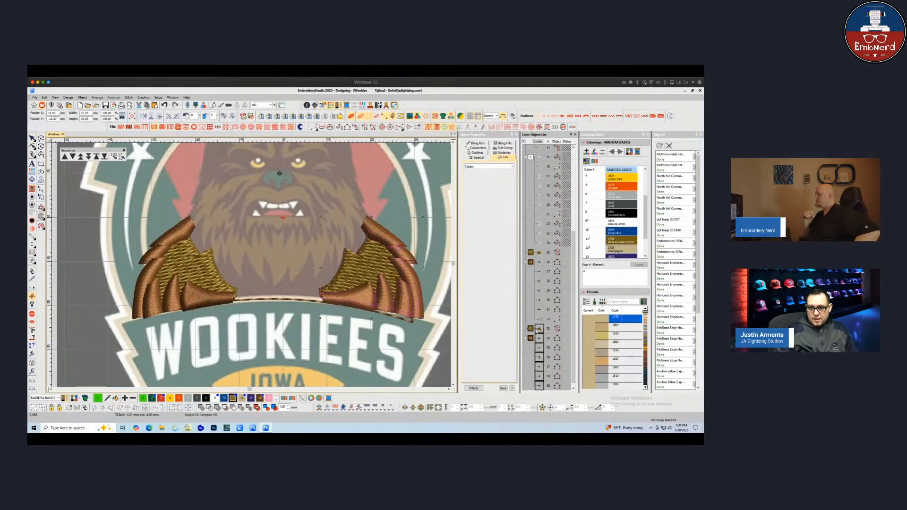
left_click(542, 263)
left_click(540, 328)
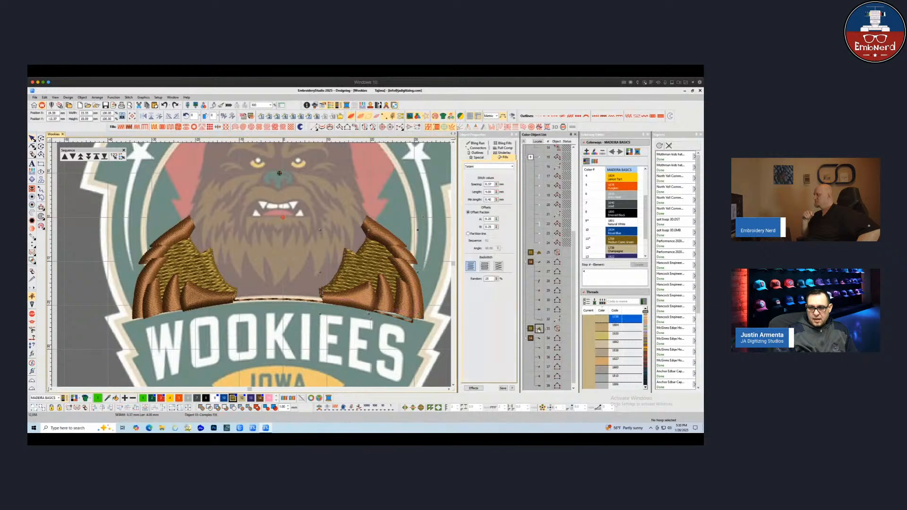
left_click(539, 252)
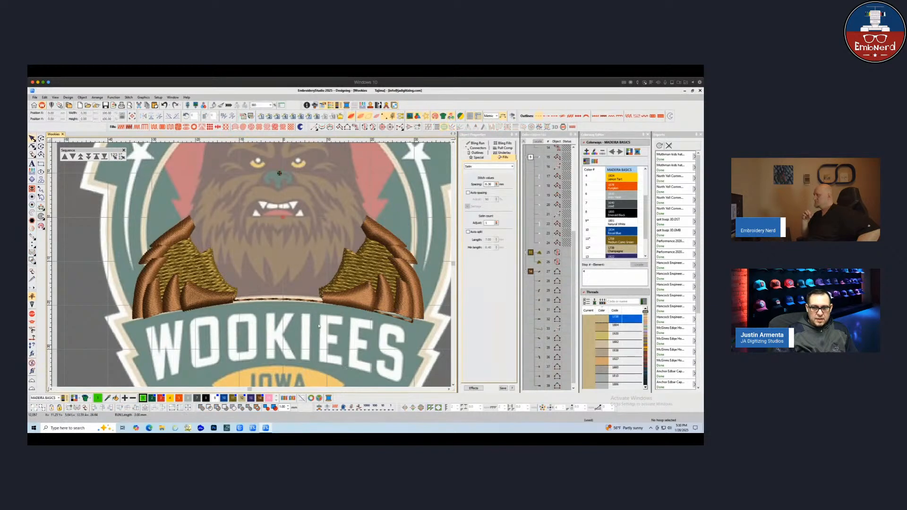
Digitize a run line along the banner's top edge between the two shoulders and assign it the brown thread
left_click(109, 202)
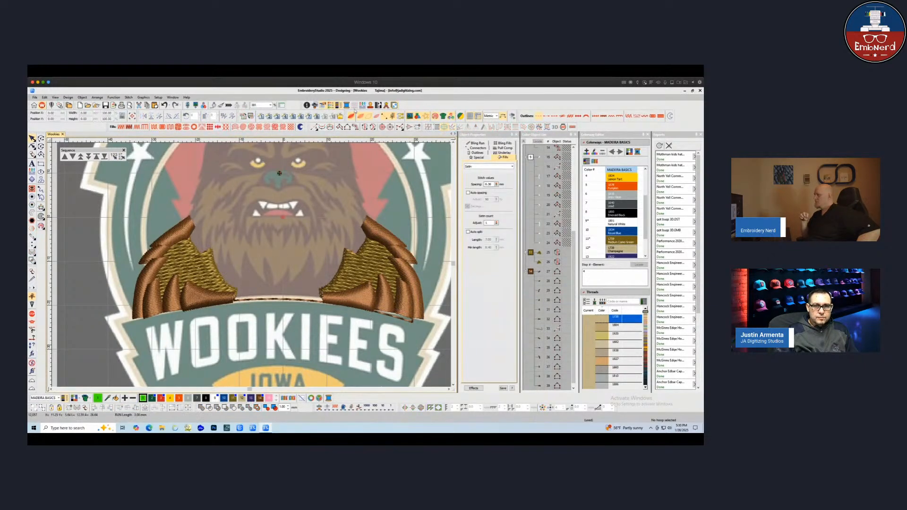
left_click(314, 127)
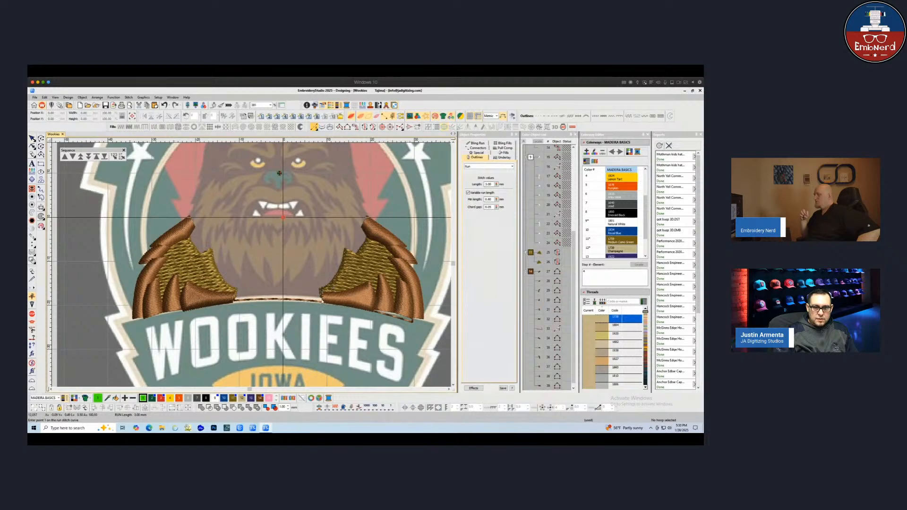
left_click(320, 300)
right_click(264, 297)
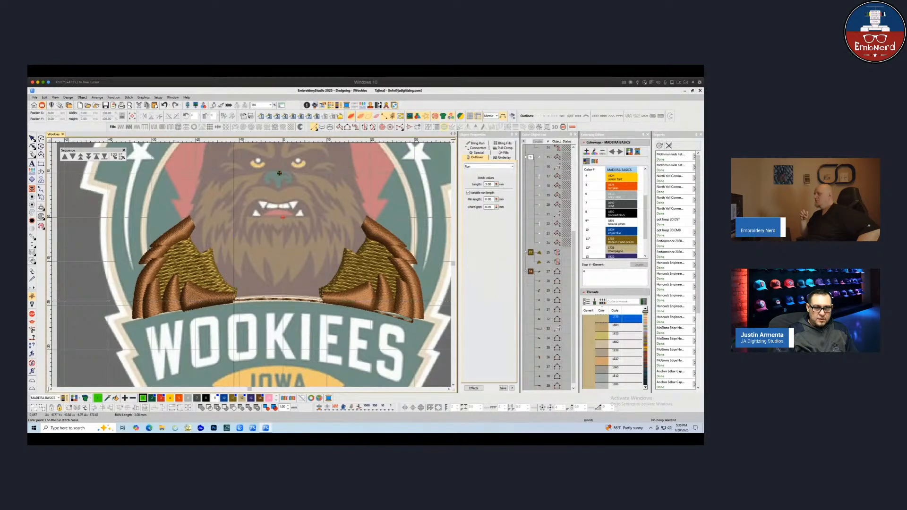
left_click(222, 289)
key("Return")
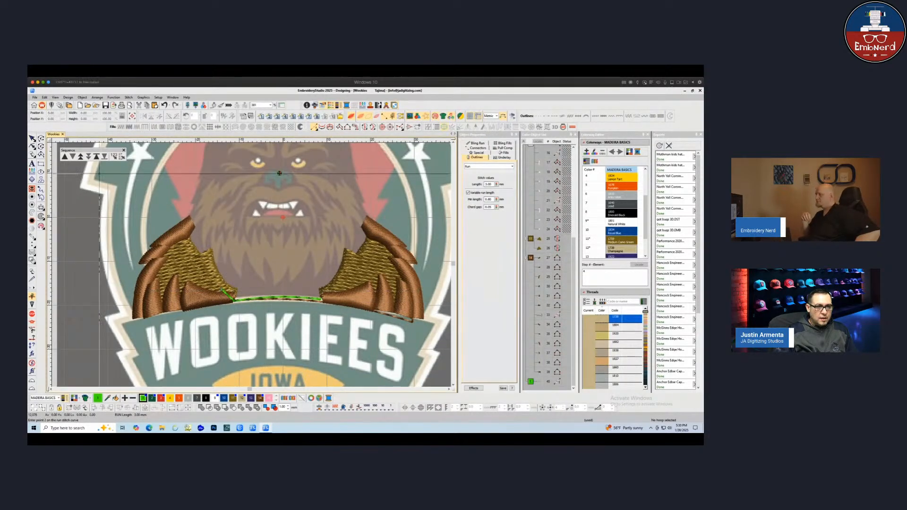
key("Escape")
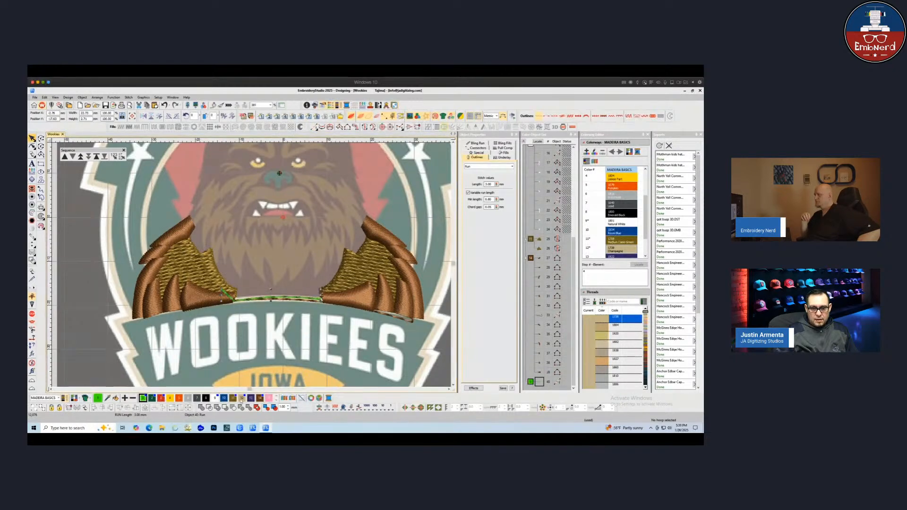
left_click(234, 398)
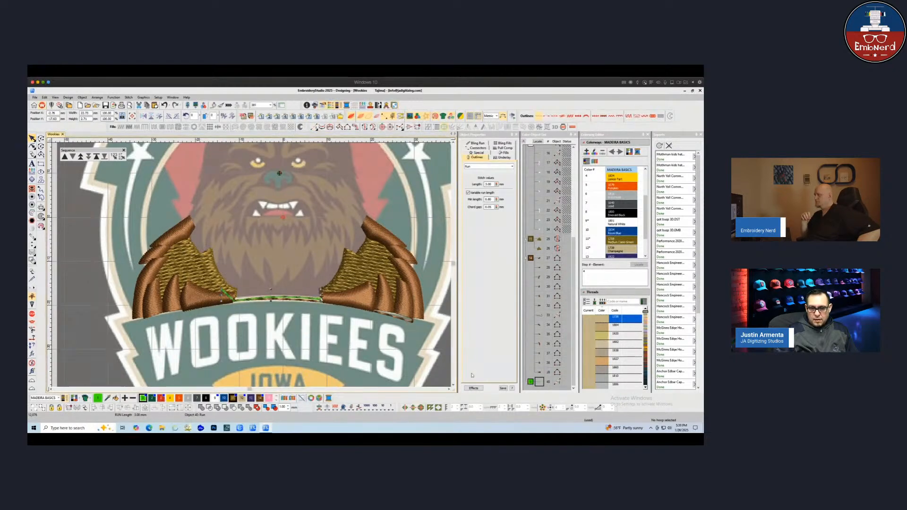
Select the left shoulder's Complex Fill and reshape it, repositioning a point along the banner edge
left_click(540, 239)
left_click(540, 257, "shift")
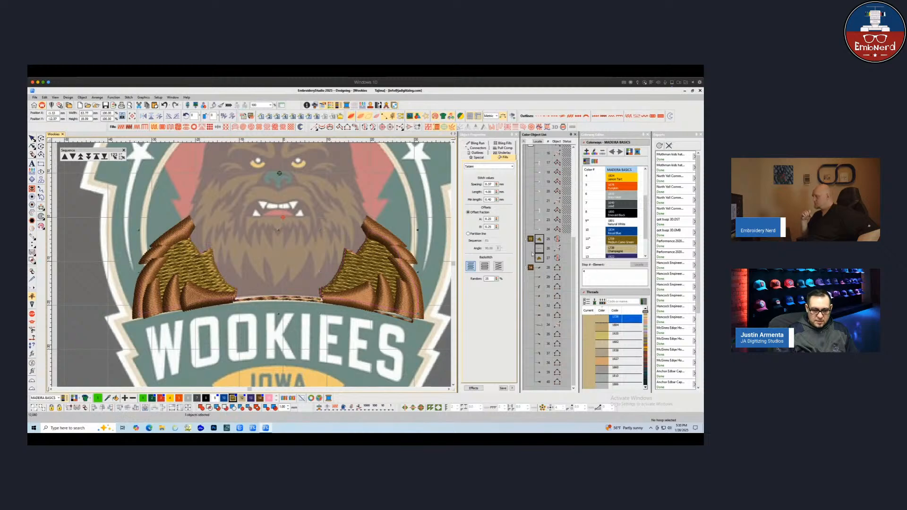
key("j")
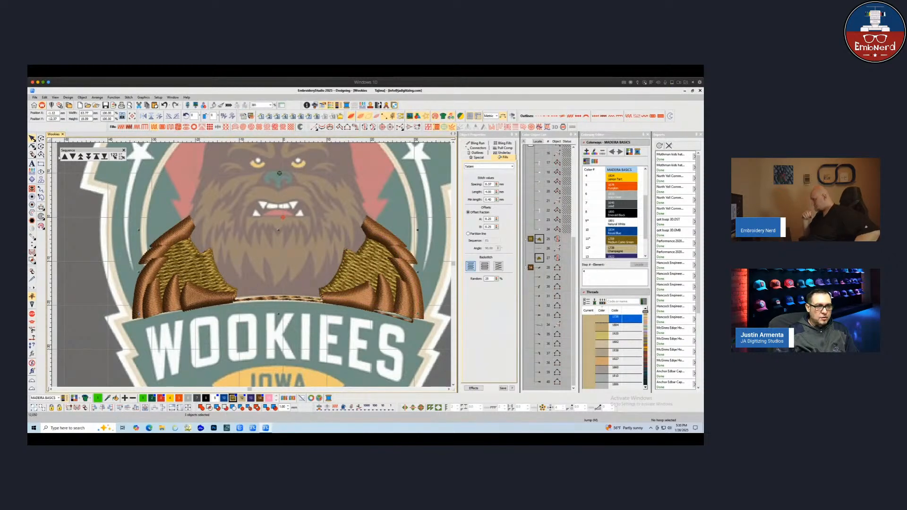
key("h")
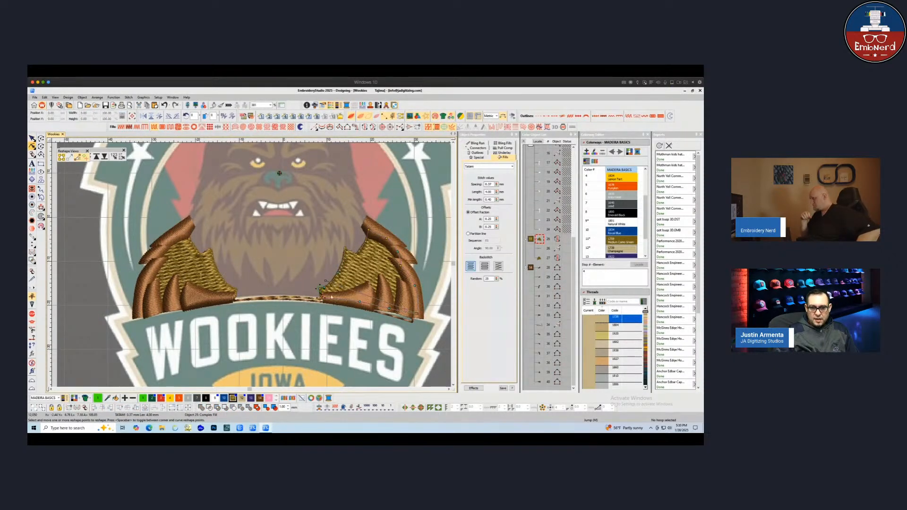
left_click(303, 295)
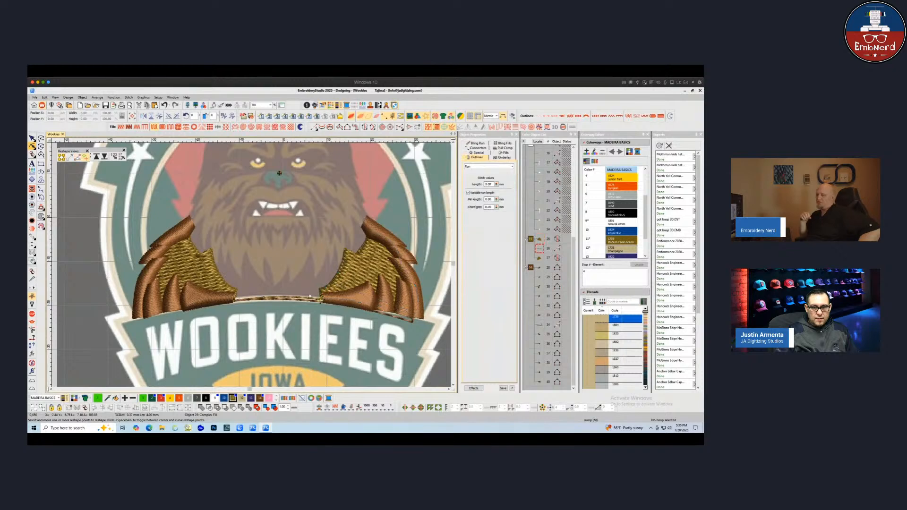
key("Tab")
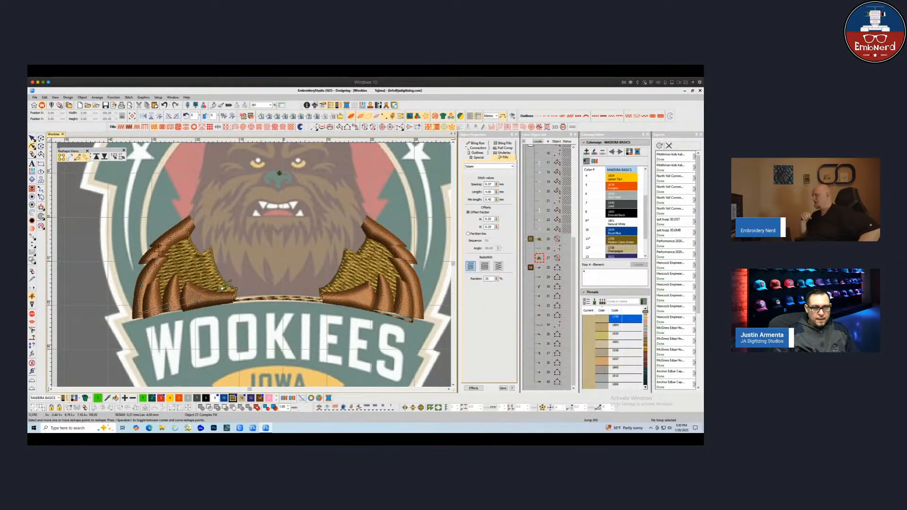
key("Escape")
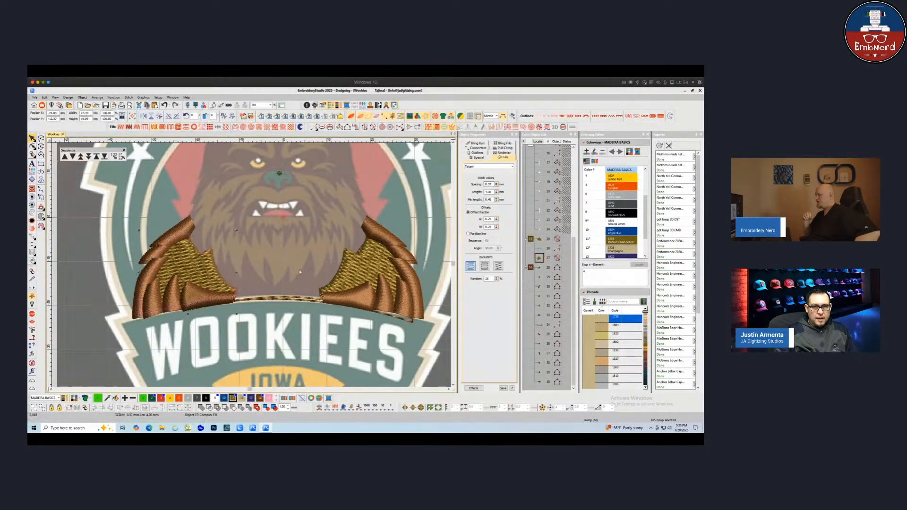
left_click(367, 127)
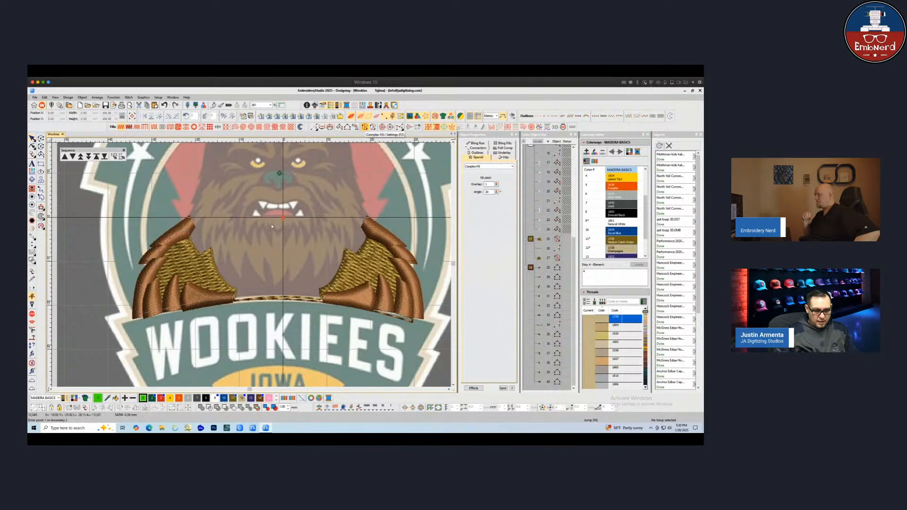
left_click(283, 218)
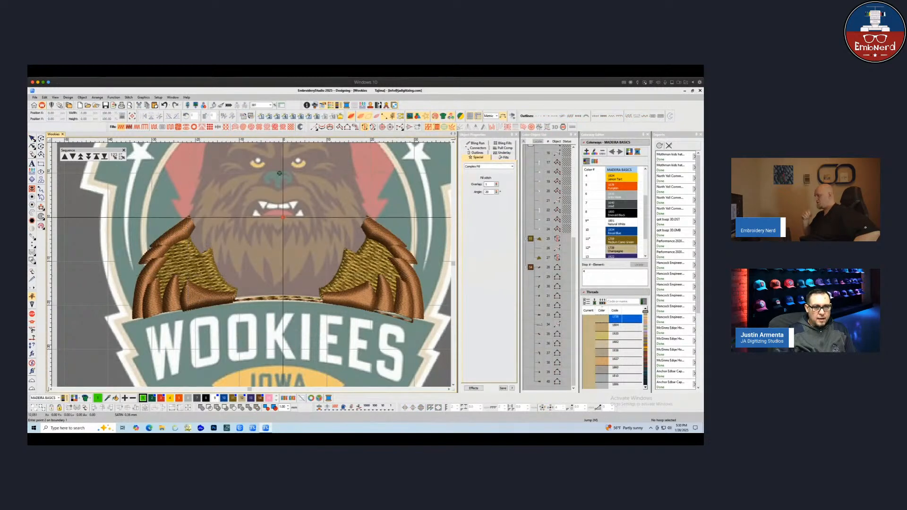
left_click(32, 146)
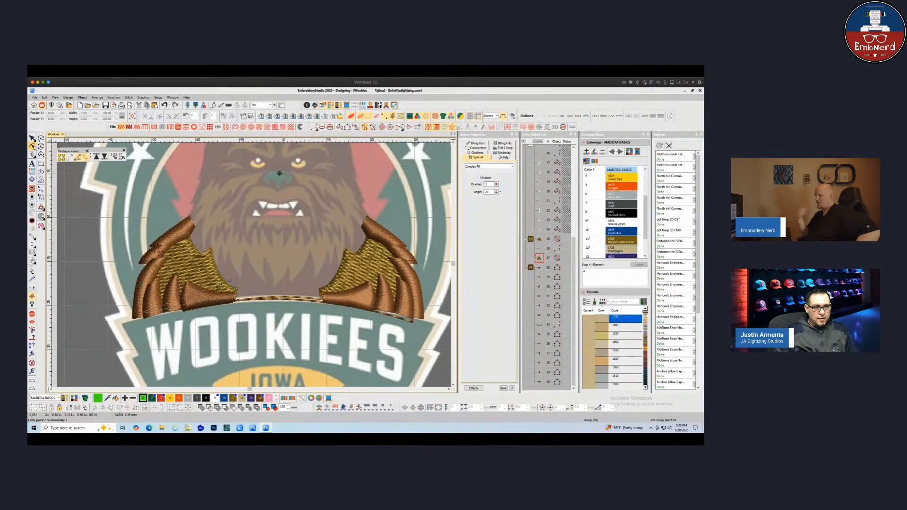
left_click(33, 139)
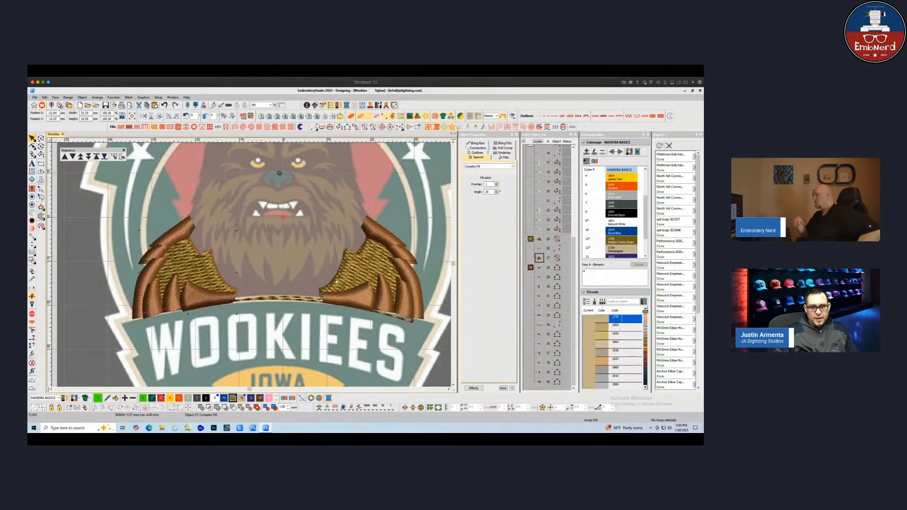
Select the shoulder objects in the sequence list and step through them one by one to review the stitching order
left_click(336, 281)
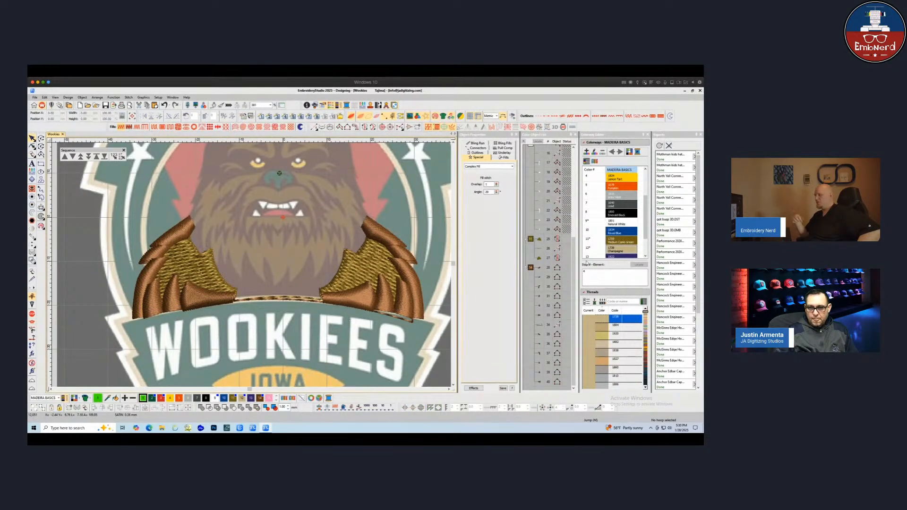
left_click(539, 277)
key("Down")
key("Down")
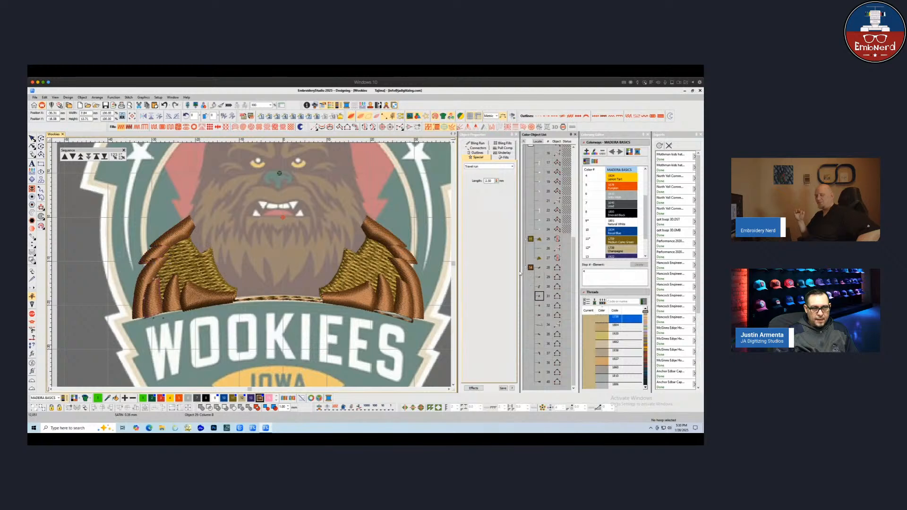
left_click(540, 268)
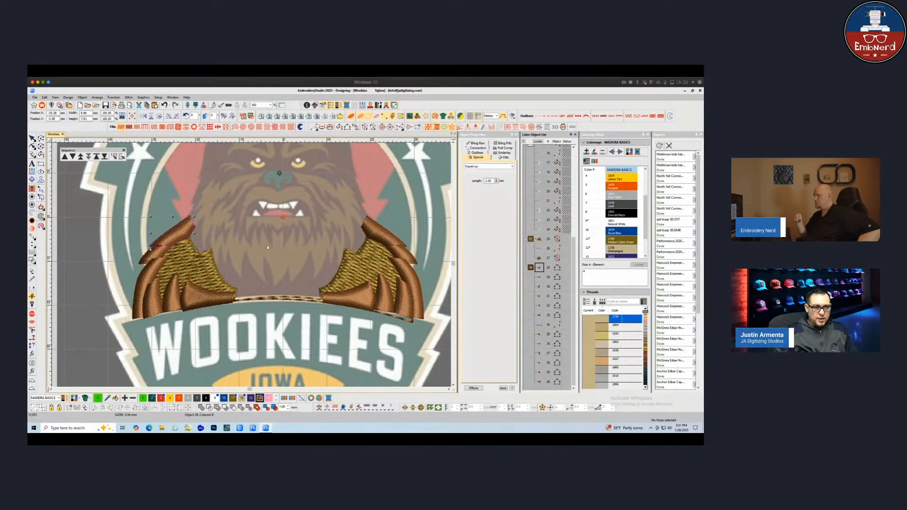
key("Tab")
key("Tab")
key("Tab")
key("Tab")
key("Tab")
key("Tab")
key("Tab")
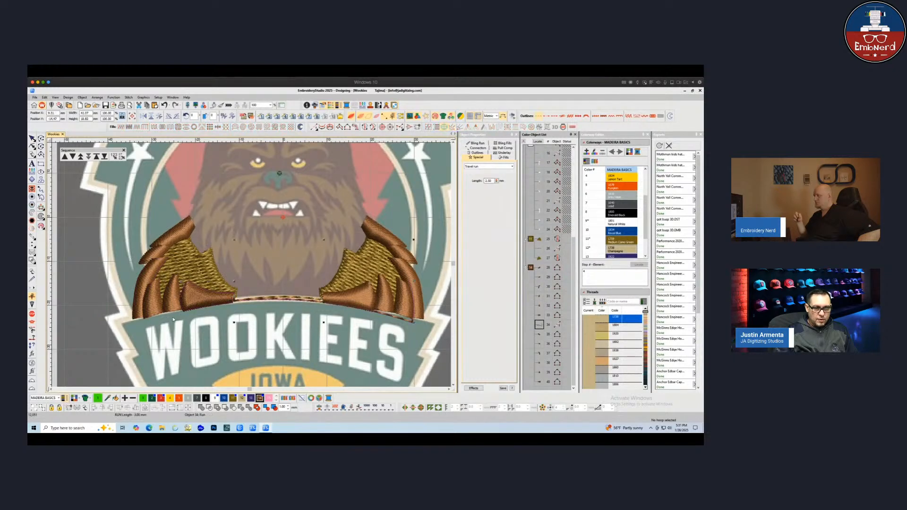
key("Tab")
key("Tab")
key("Tab")
key("Tab")
key("Tab")
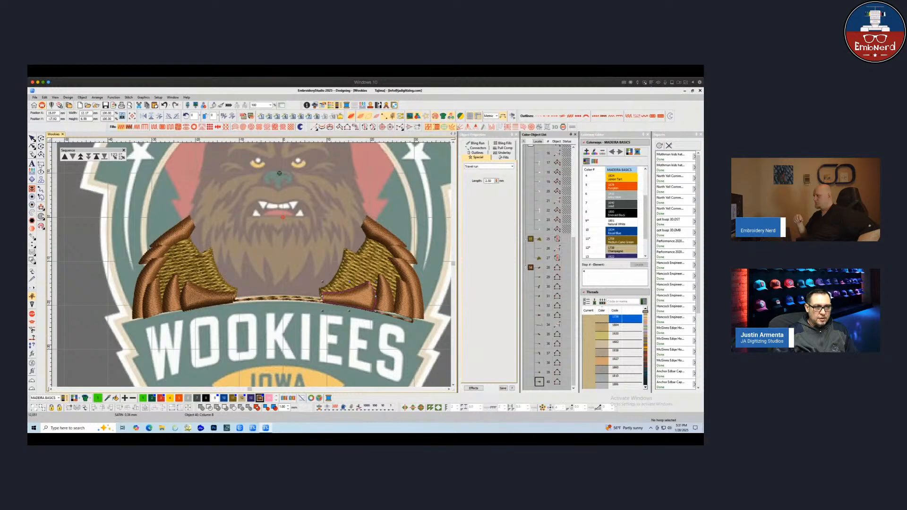
key("Escape")
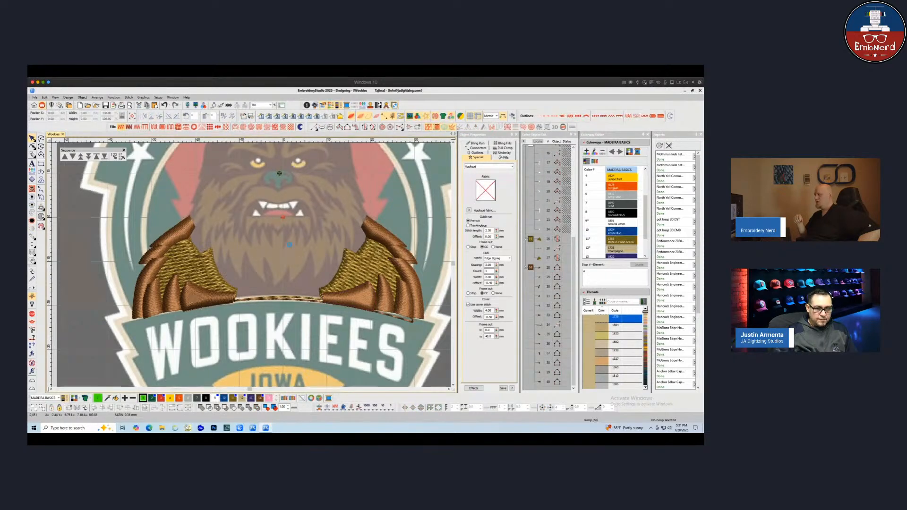
Step backward and forward through the objects around the banner line to check their sequence
left_click(354, 290)
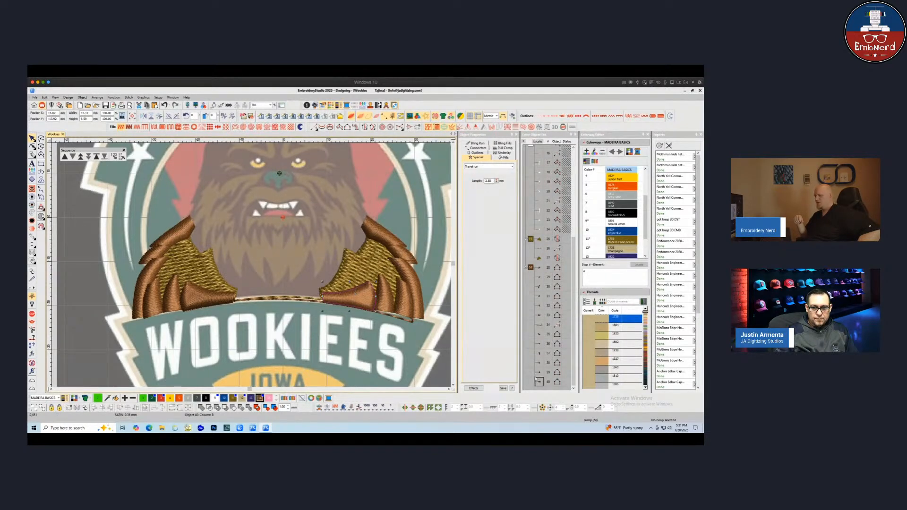
key("shift+Tab")
key("shift+Tab")
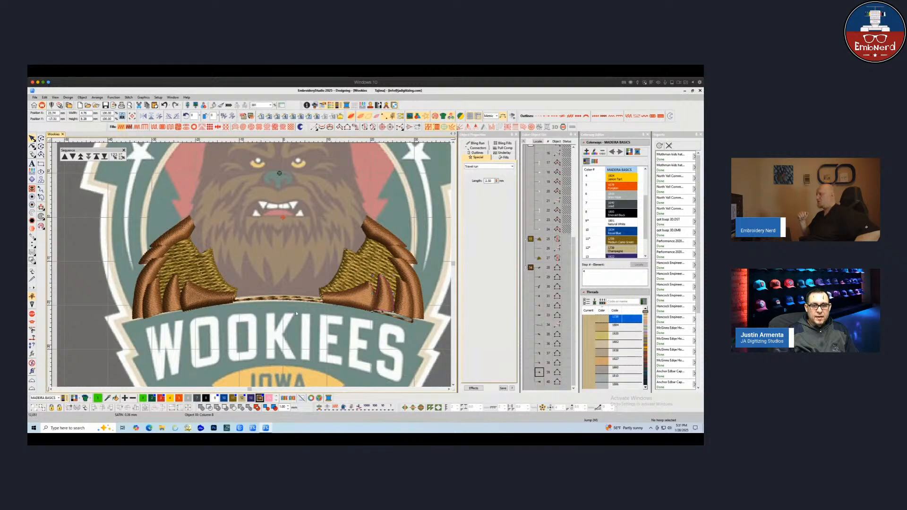
key("shift+Tab")
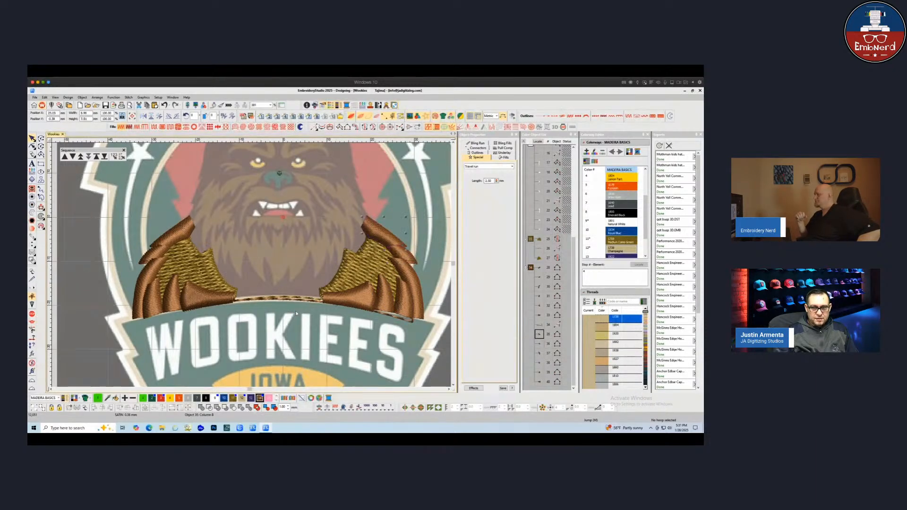
key("Tab")
key("Tab")
key("Tab")
left_click(273, 246)
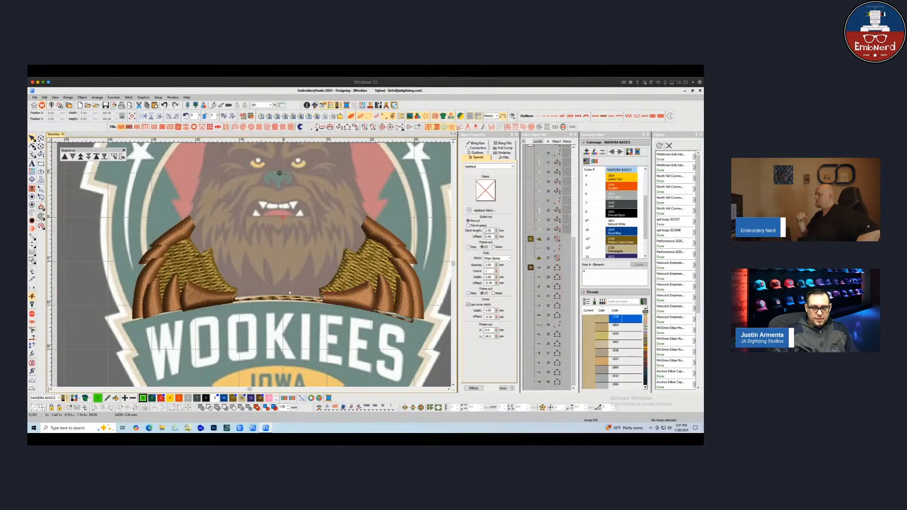
scroll(270, 252, "down", 1)
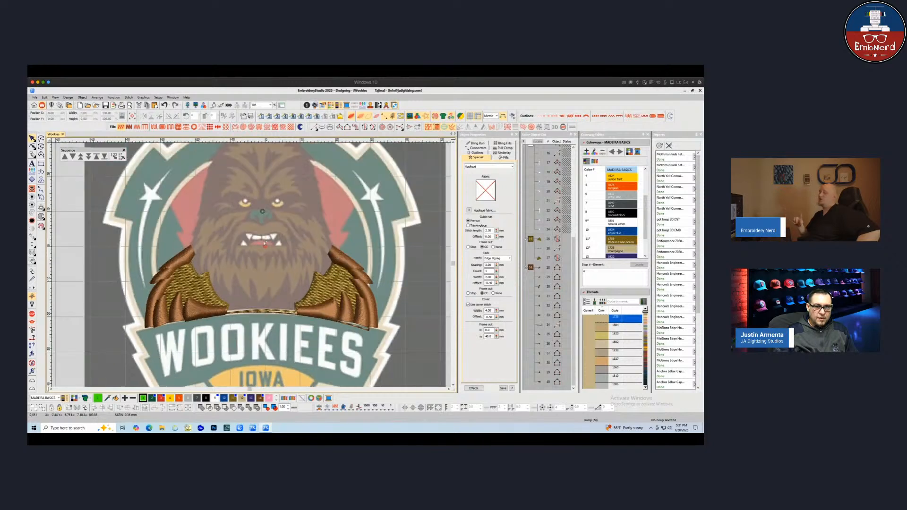
Reshape the left shoulder's columns, adjusting their start and end points near the banner
left_click_drag(128, 230, 397, 344)
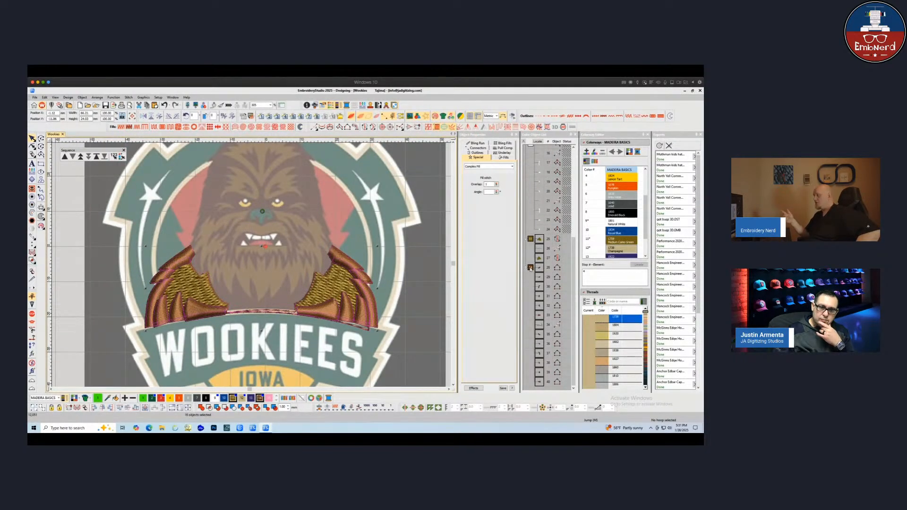
left_click(172, 237)
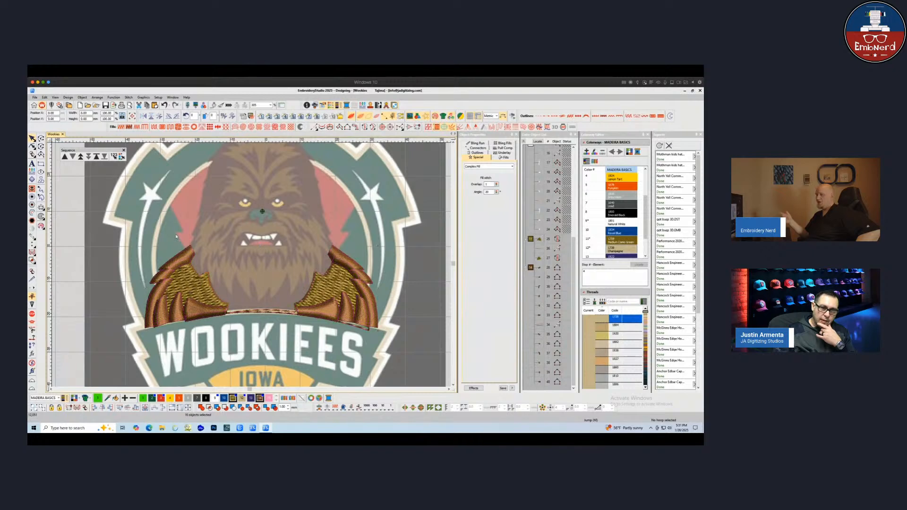
key("h")
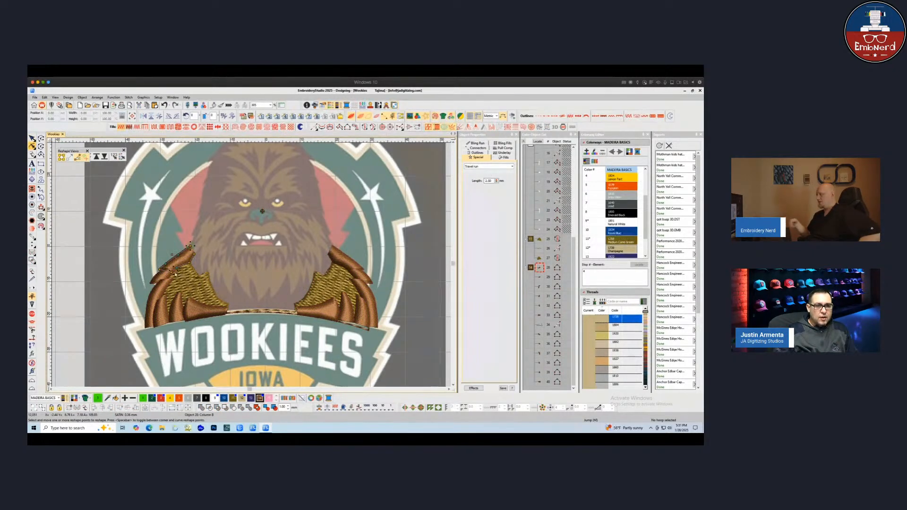
left_click(188, 280)
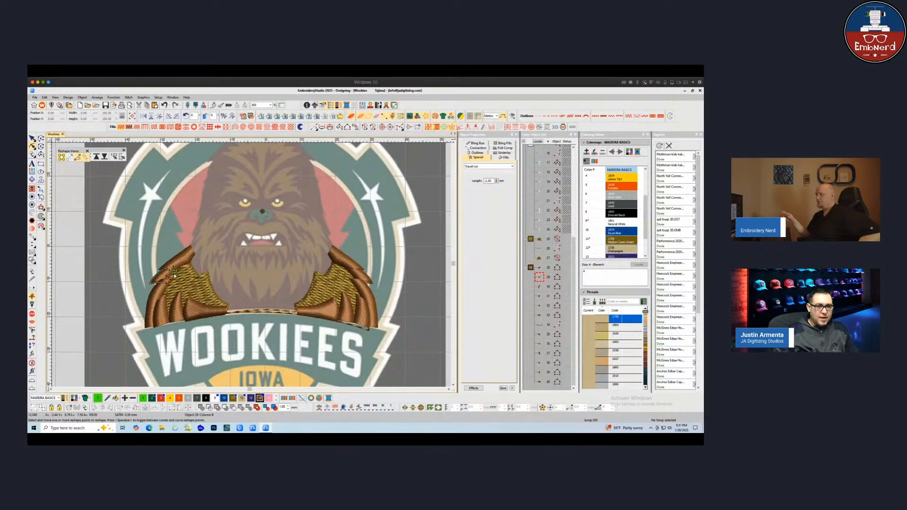
left_click(169, 280)
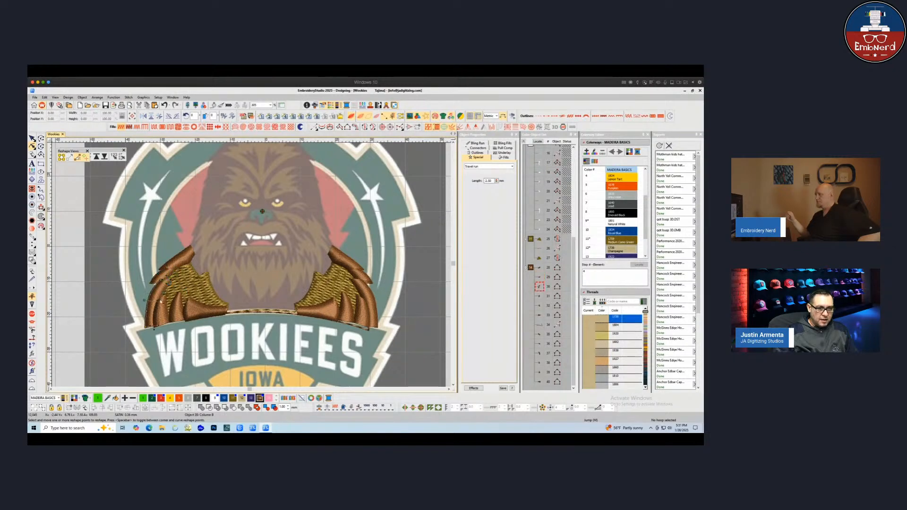
left_click_drag(157, 327, 159, 325)
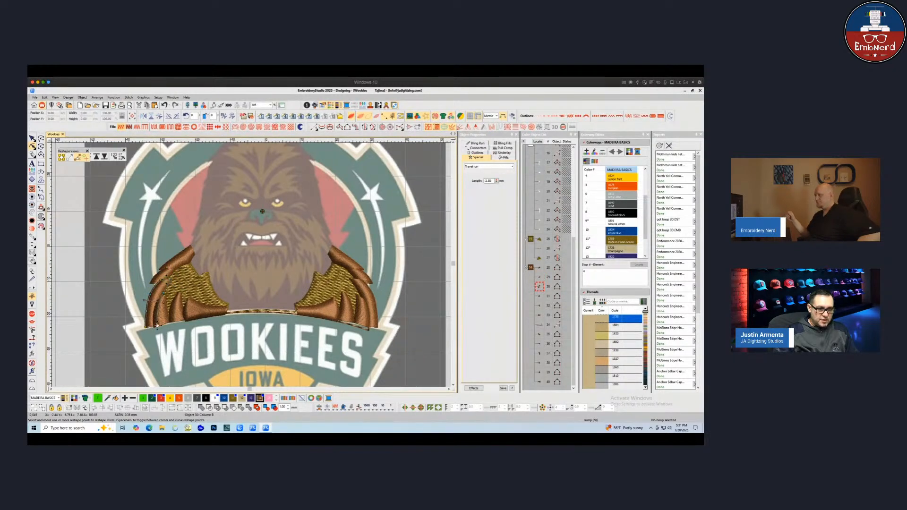
left_click(163, 314)
left_click(206, 319)
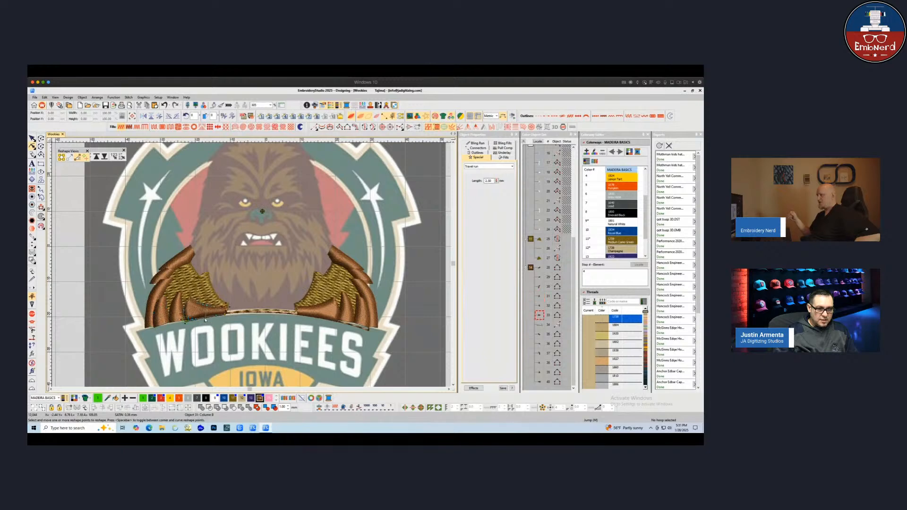
left_click(226, 313)
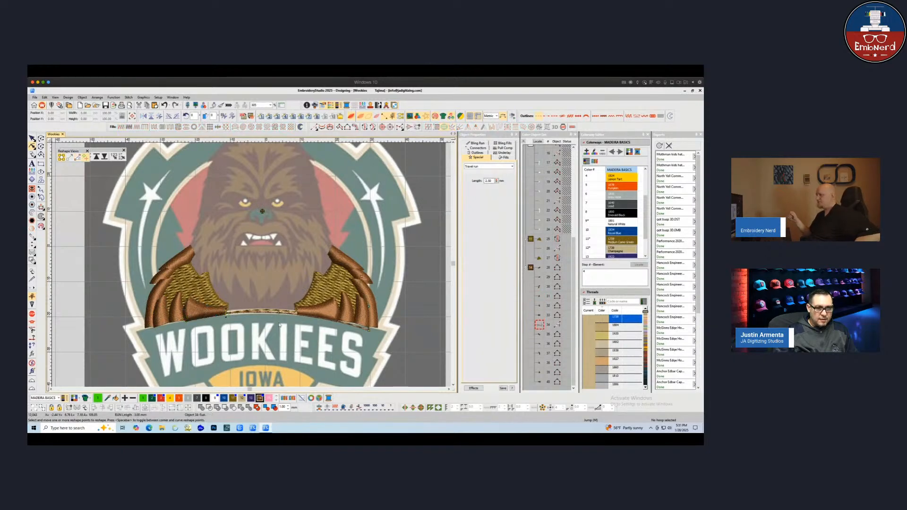
Step through the shoulder objects in Reshape mode to check their entry and exit points, then select the shoulder area
key("Tab")
key("Tab")
key("shift+Tab")
key("shift+Tab")
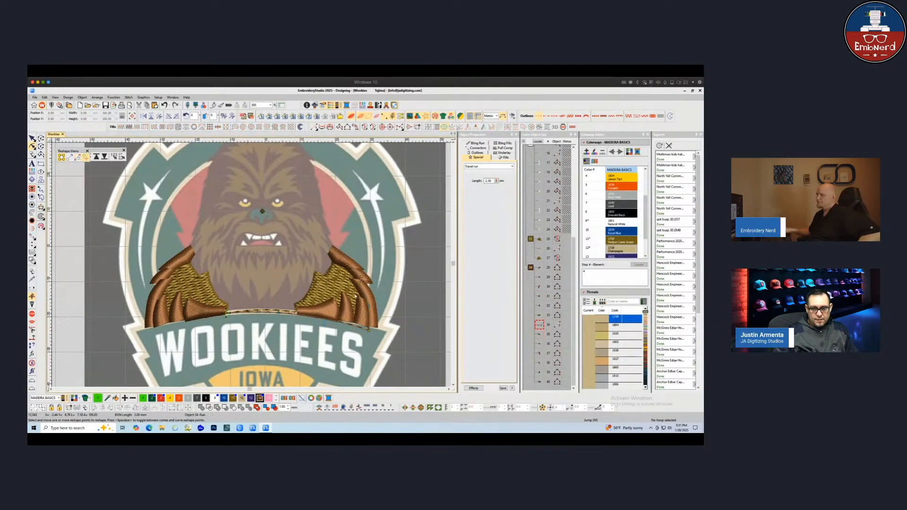
key("Tab")
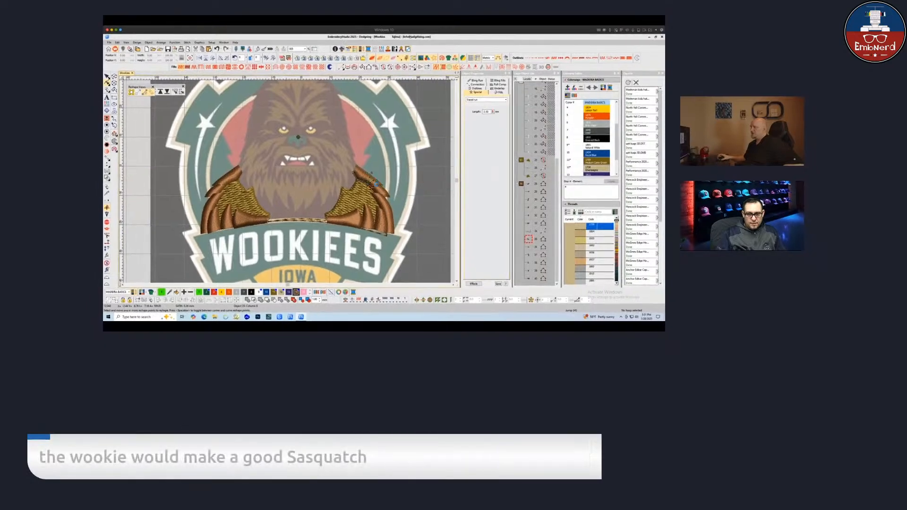
key("Tab")
key("Tab")
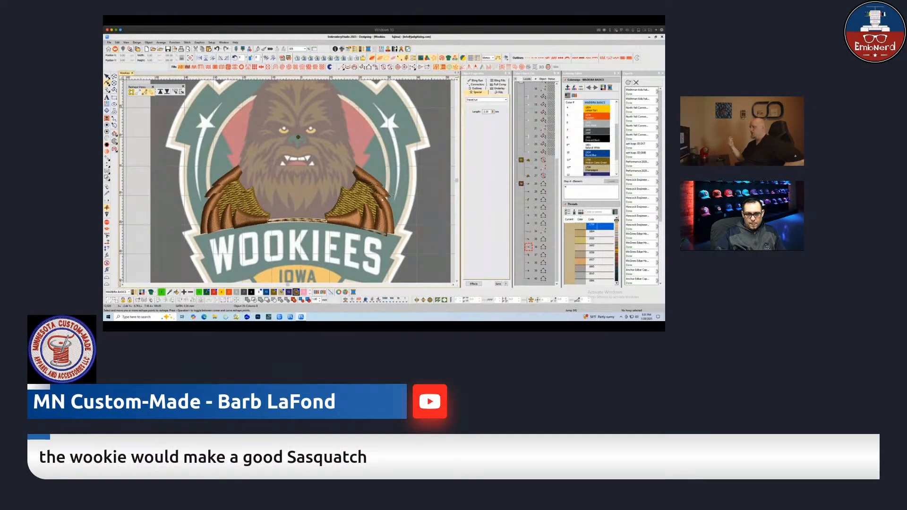
key("Tab")
key("Tab")
key("Tab")
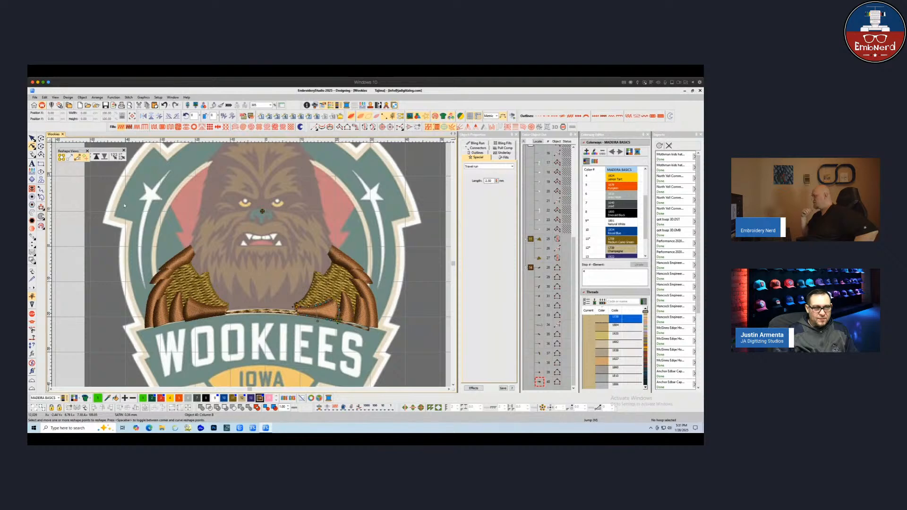
key("Escape")
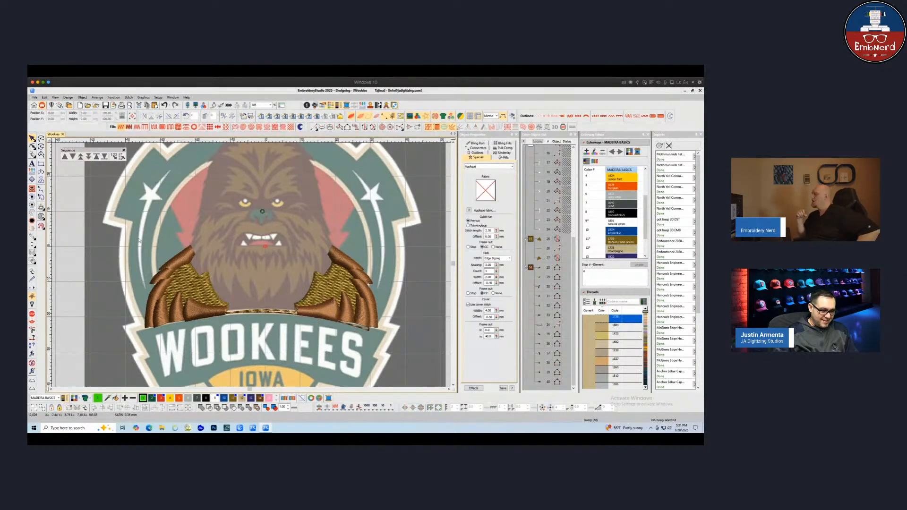
left_click_drag(153, 255, 383, 332)
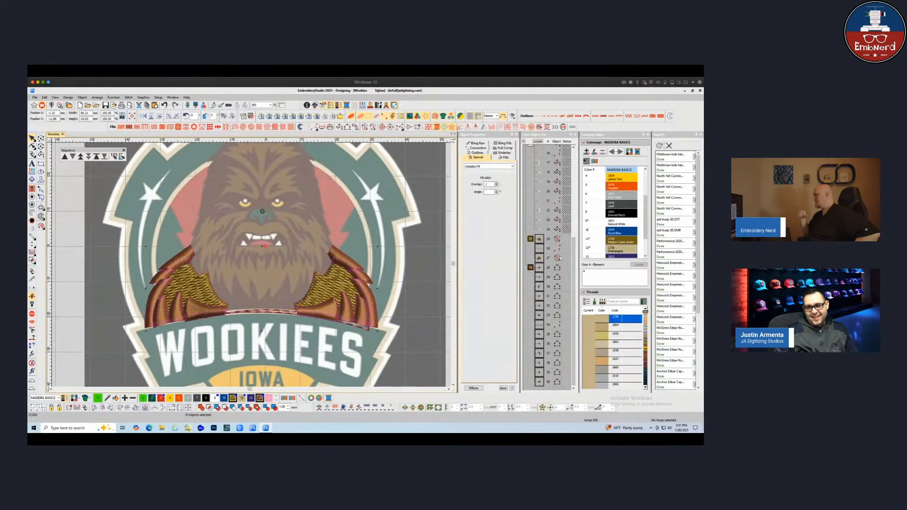
Hide the selected shoulder objects to clear the chest area
right_click(533, 252)
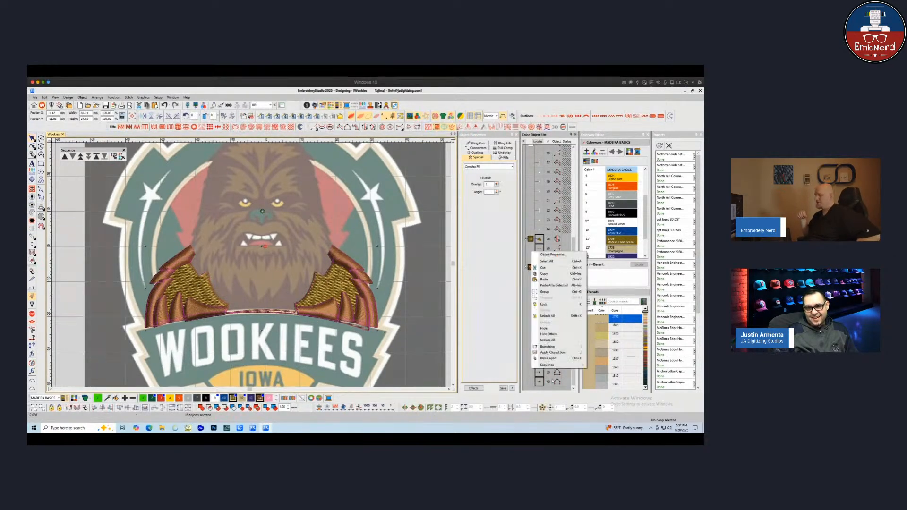
left_click(544, 329)
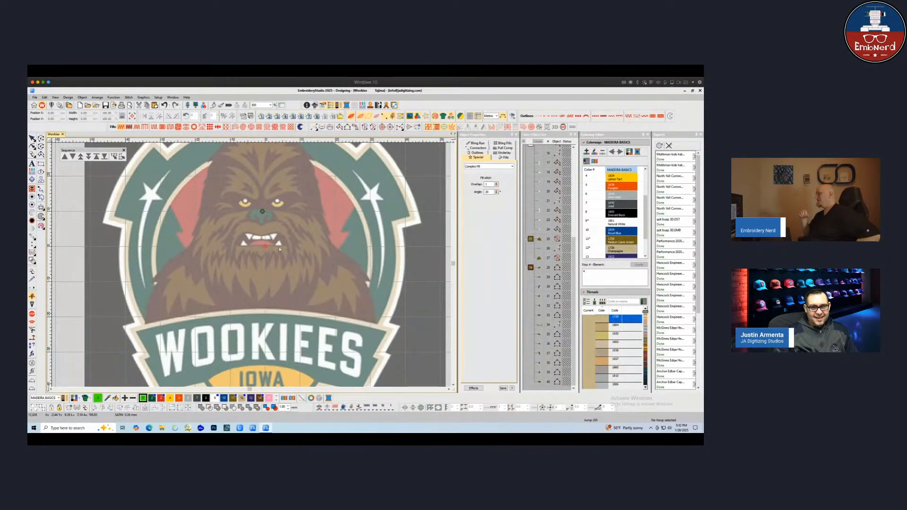
scroll(245, 222, "up", 1)
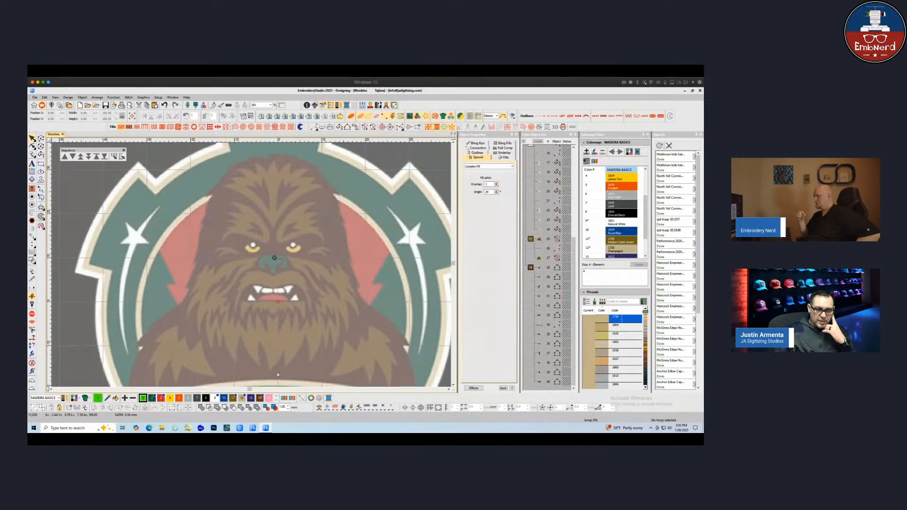
Digitize a short green satin column on the chest just below the Wookiee's mouth
left_click(339, 127)
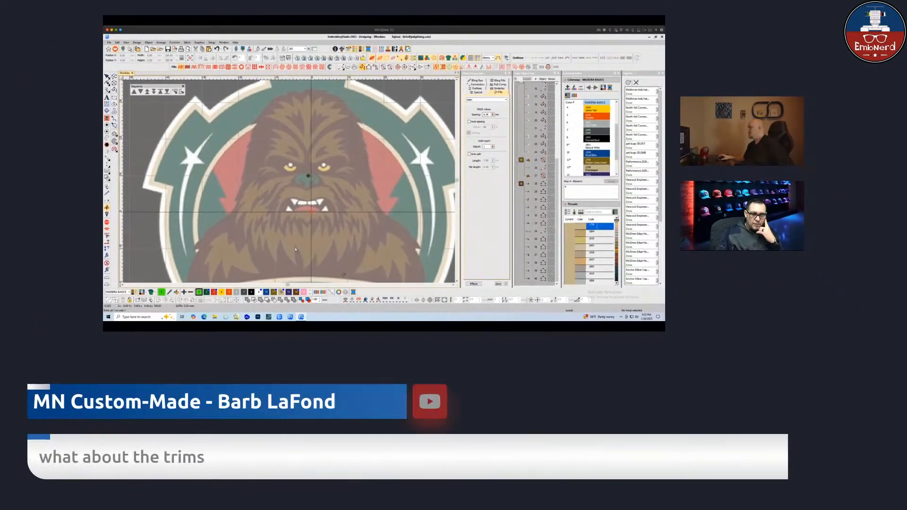
left_click(296, 247)
left_click(298, 248)
left_click(295, 262)
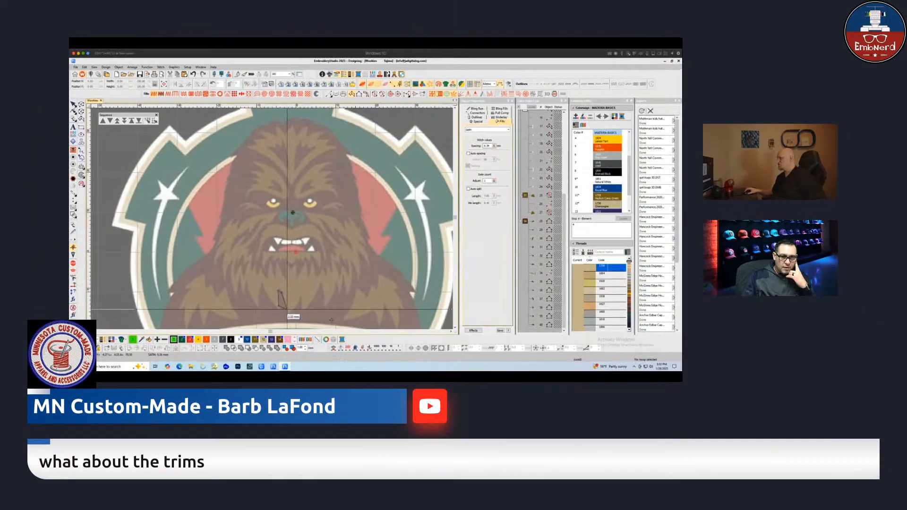
left_click(303, 265)
left_click(267, 377)
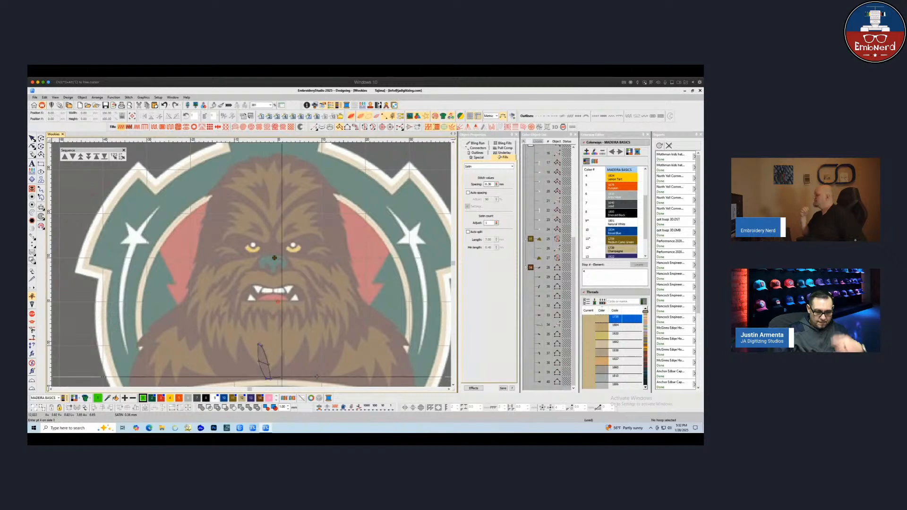
key("Return")
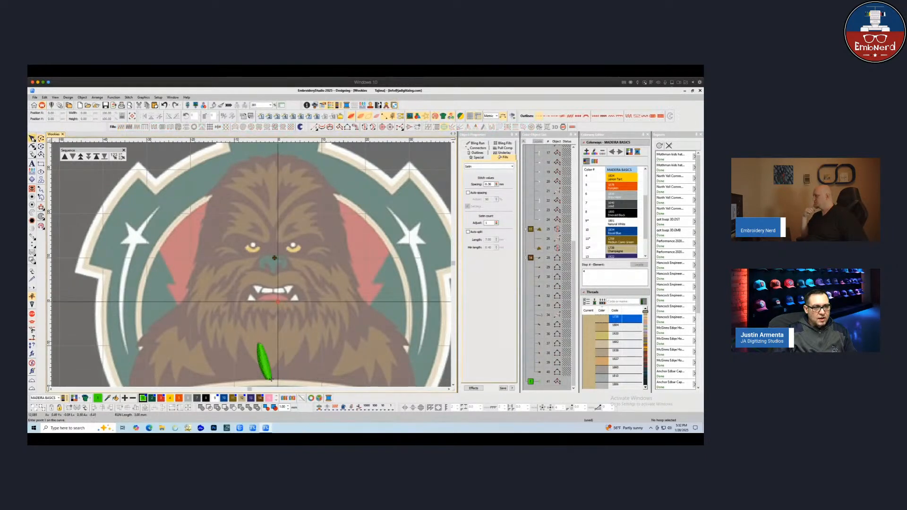
Unhide all the hidden objects in the design
left_click(33, 139)
scroll(226, 285, "down", 2)
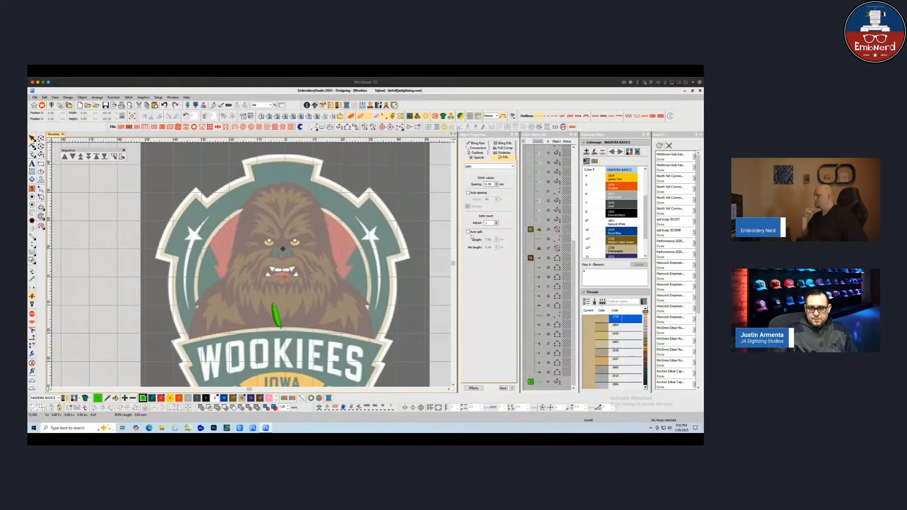
right_click(527, 229)
left_click(538, 258)
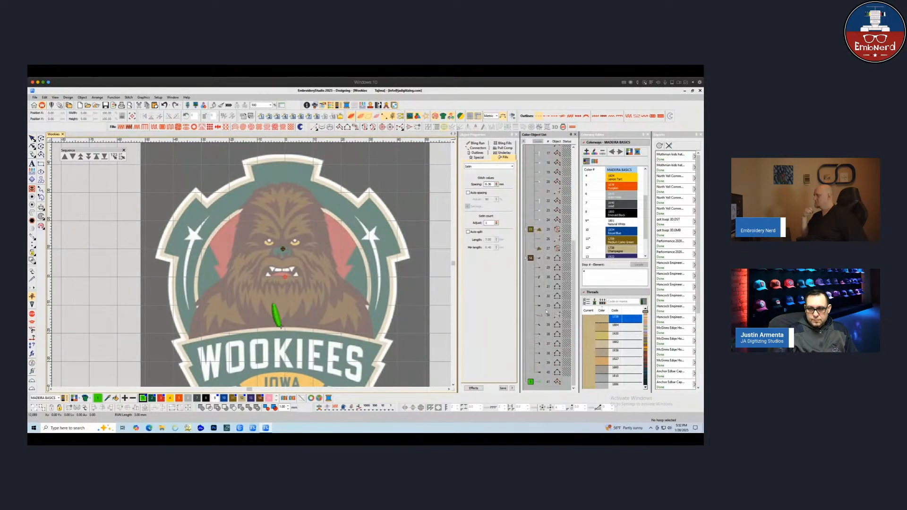
right_click(540, 256)
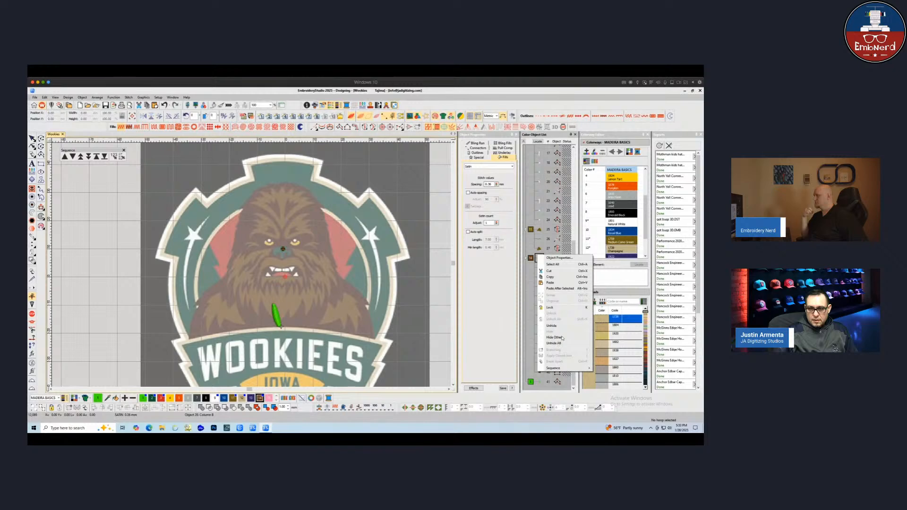
left_click(552, 328)
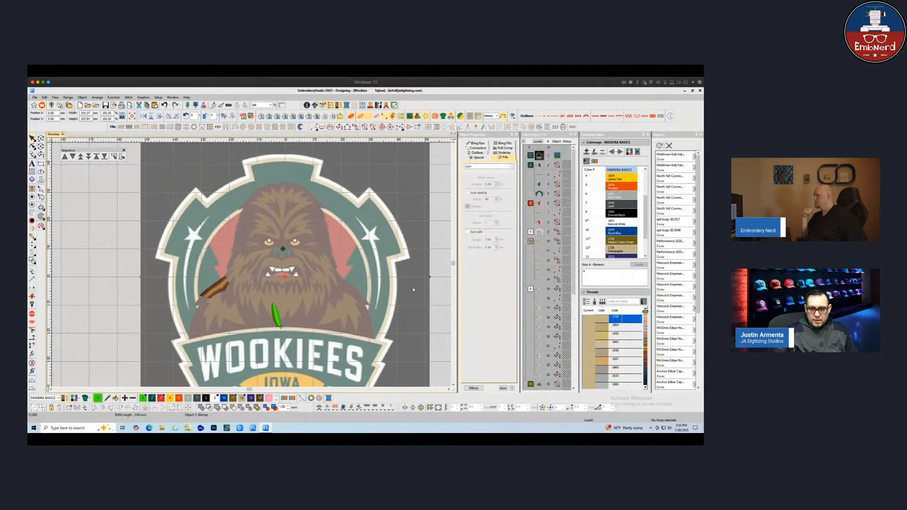
right_click(552, 255)
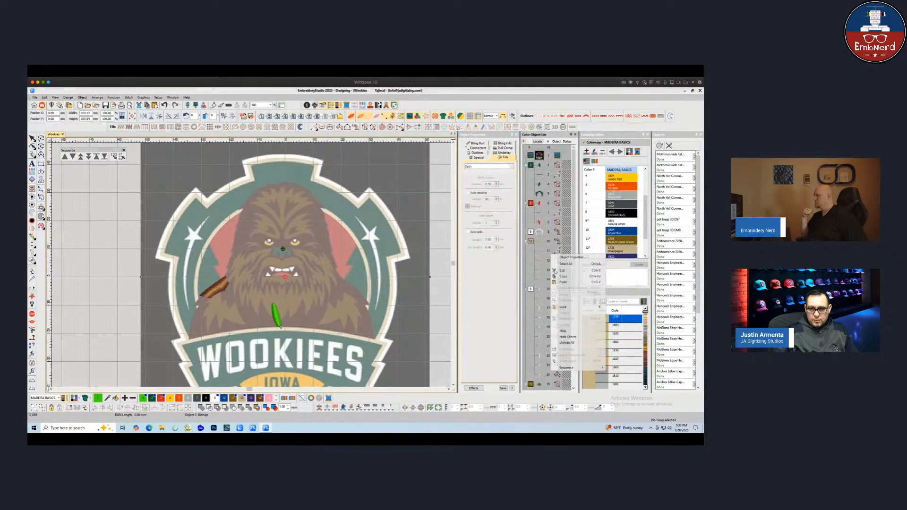
left_click(568, 343)
Toggle the stitch and artwork display and select the outer border in Reshape mode to inspect it
key("s")
key("d")
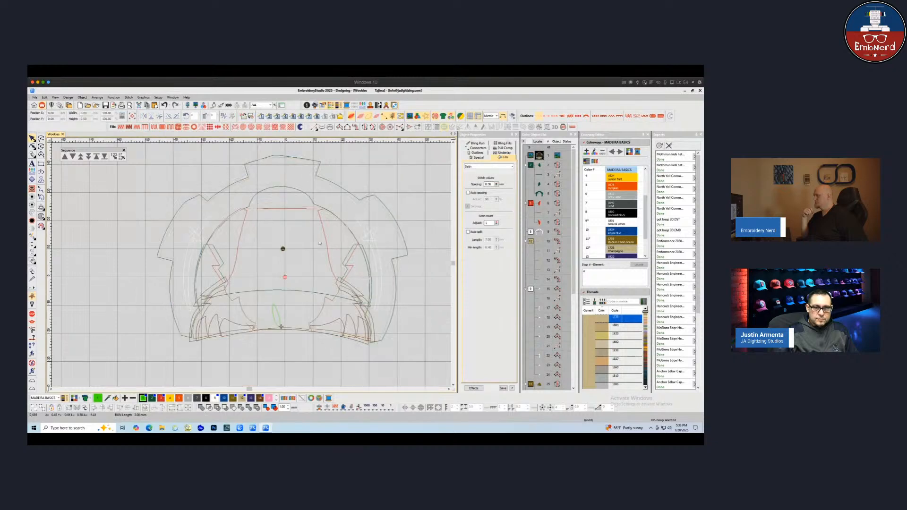
key("d")
key("s")
key("s")
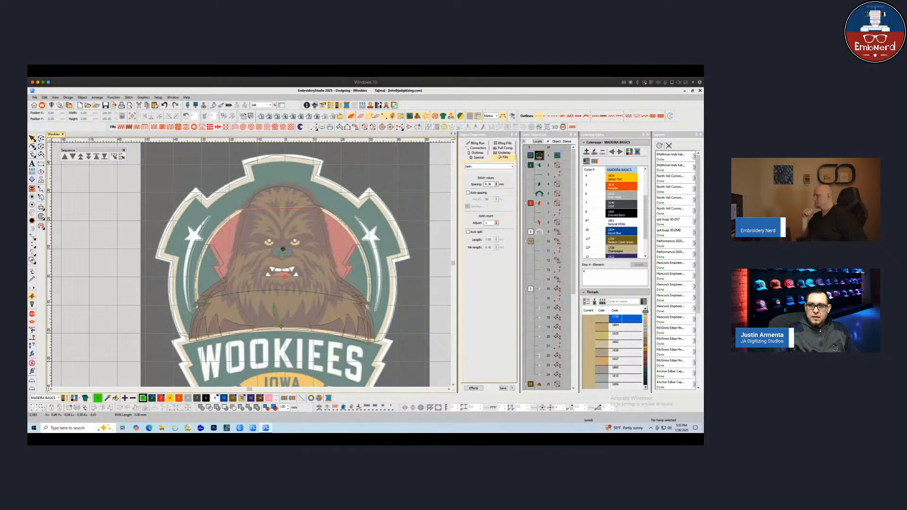
key("s")
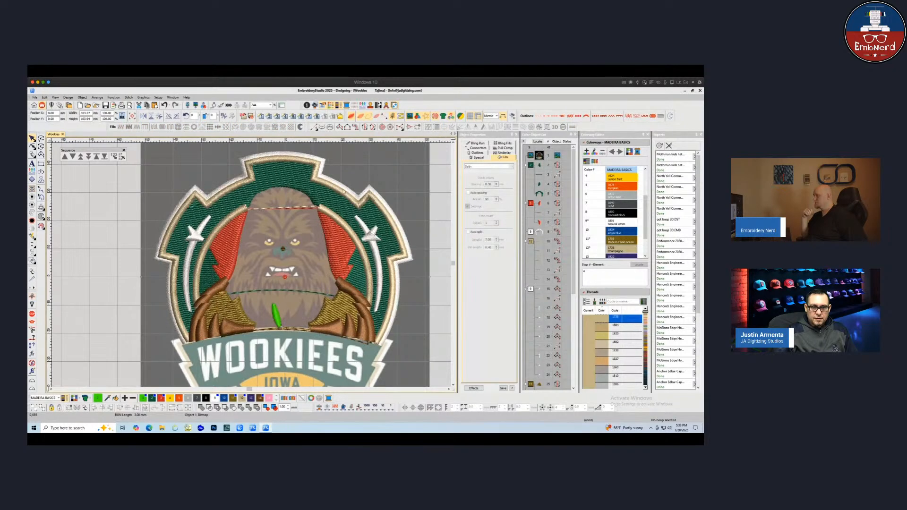
left_click(289, 194)
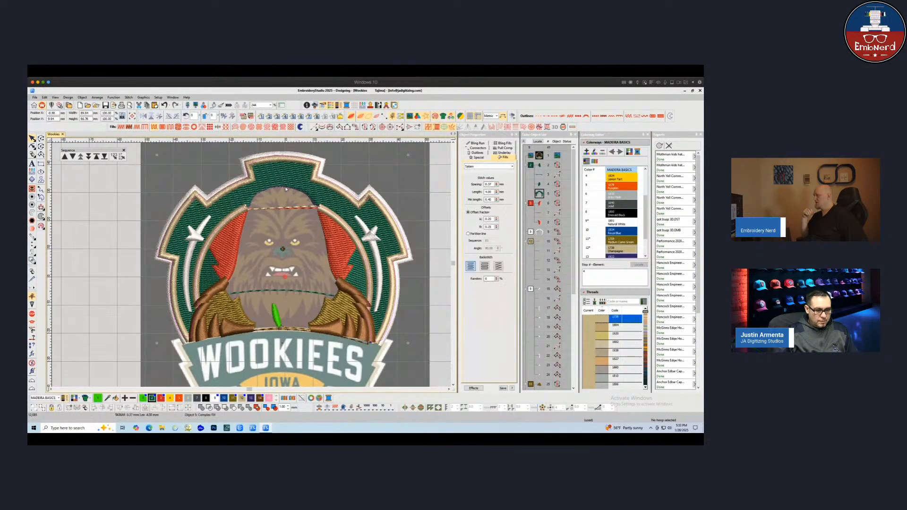
key("h")
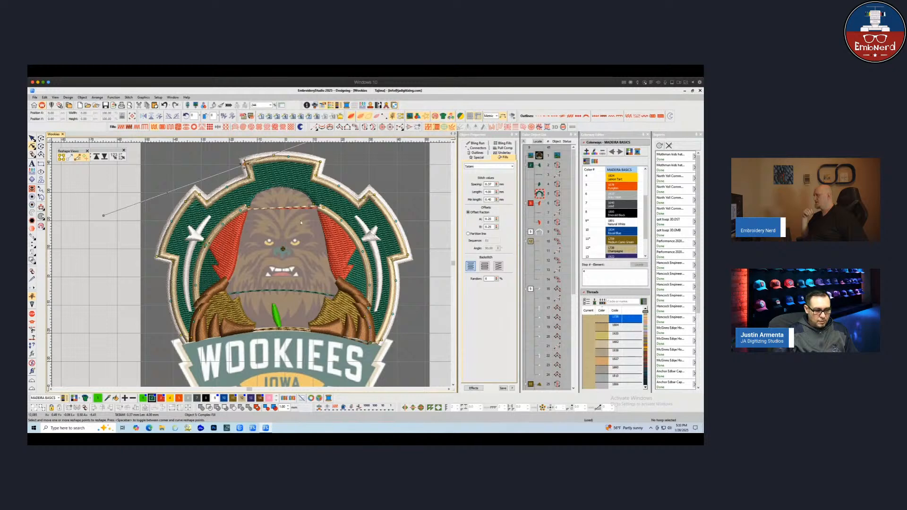
key("s")
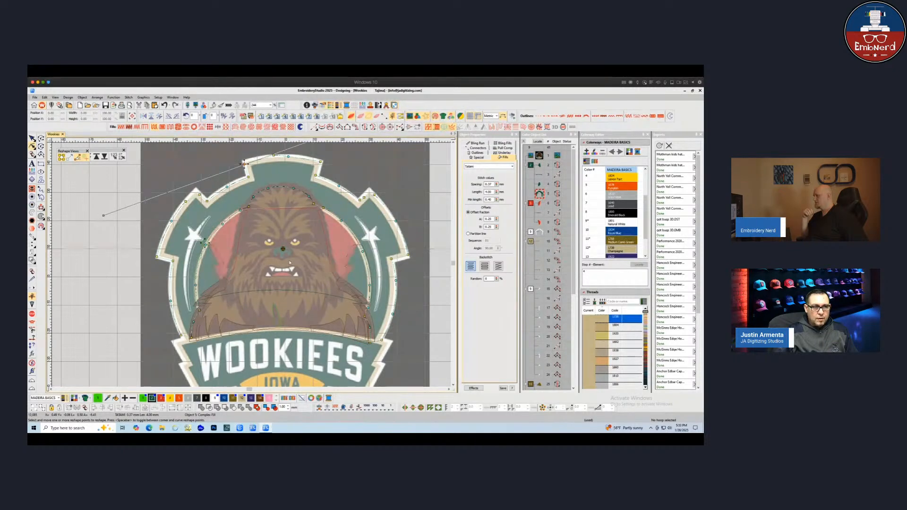
Toggle the artwork display while selecting the outer border to compare its outline with the design
left_click(32, 138)
left_click(78, 205)
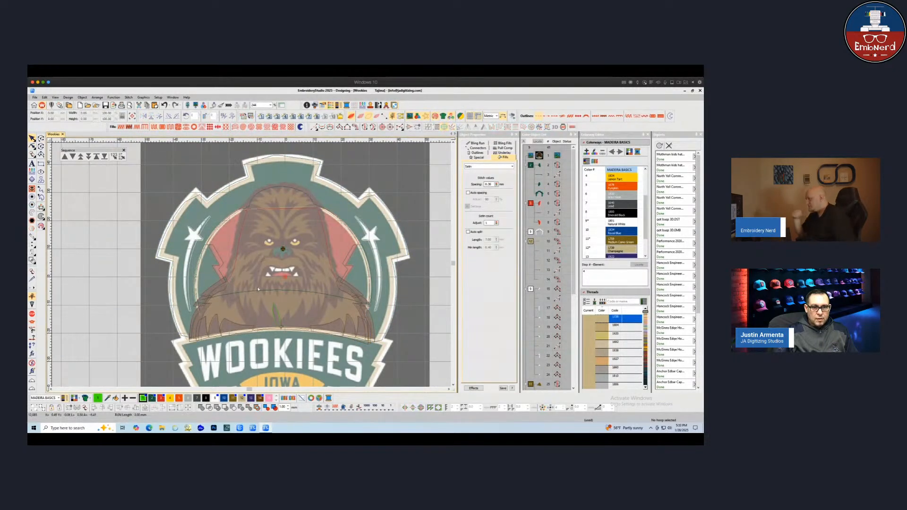
scroll(248, 318, "down", 1)
key("d")
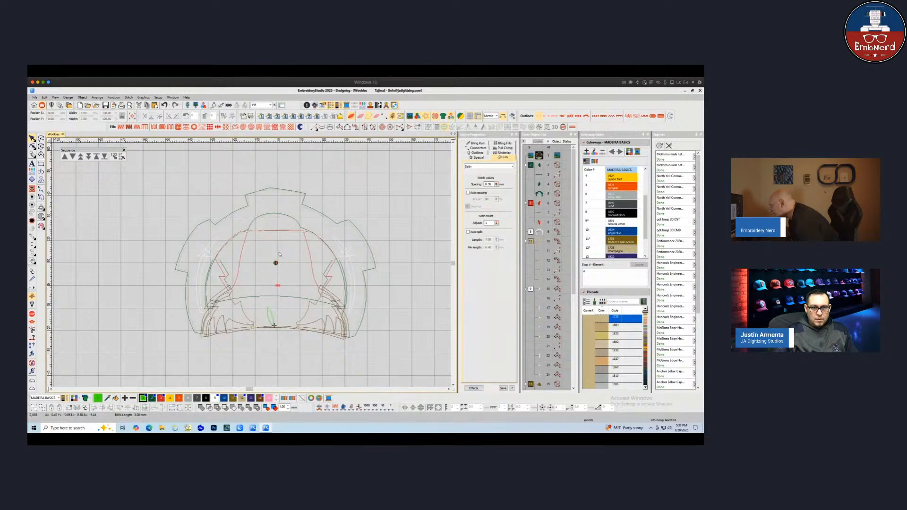
key("d")
key("d")
left_click(266, 215)
key("d")
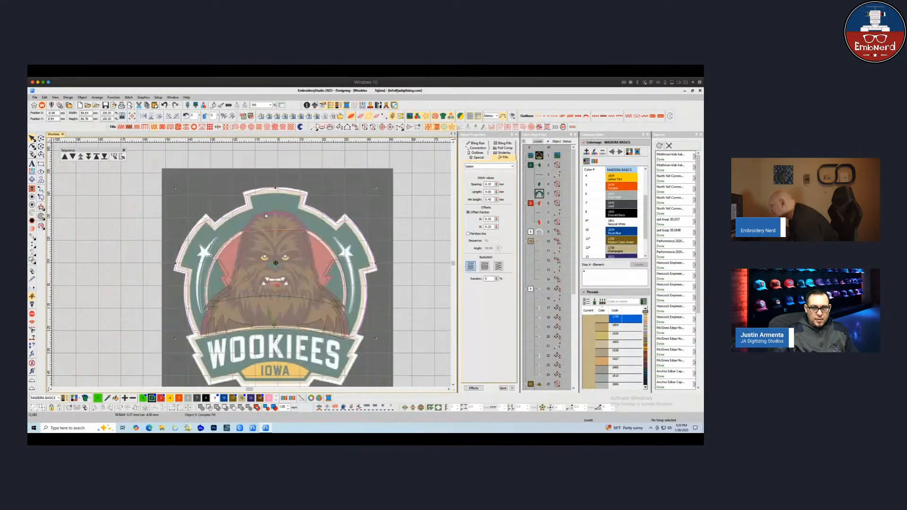
key("d")
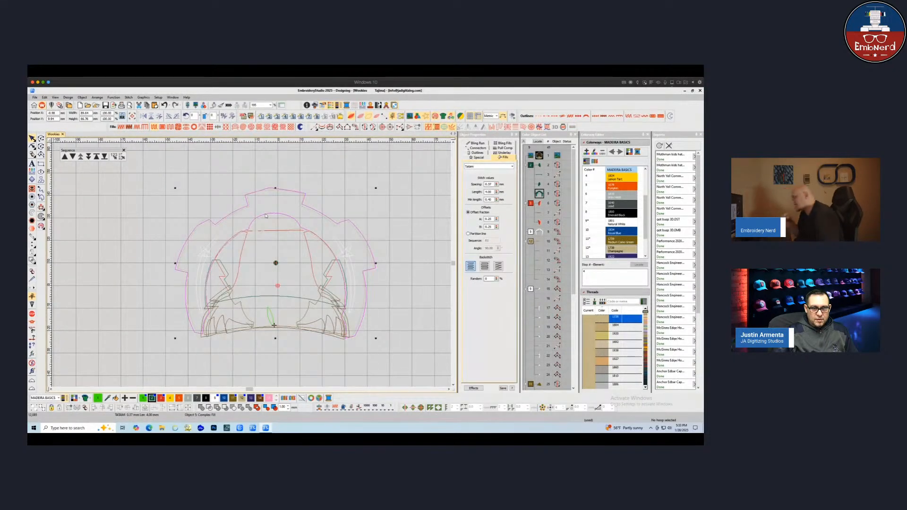
key("d")
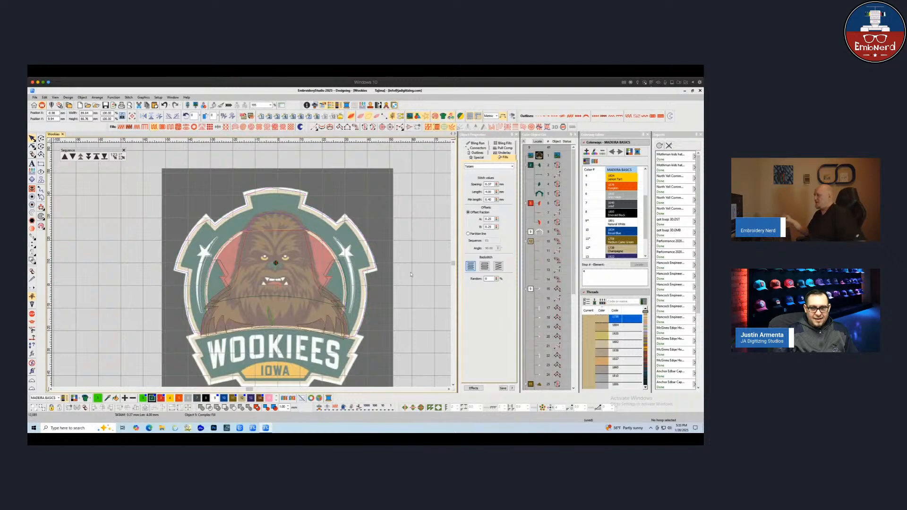
left_click(384, 274)
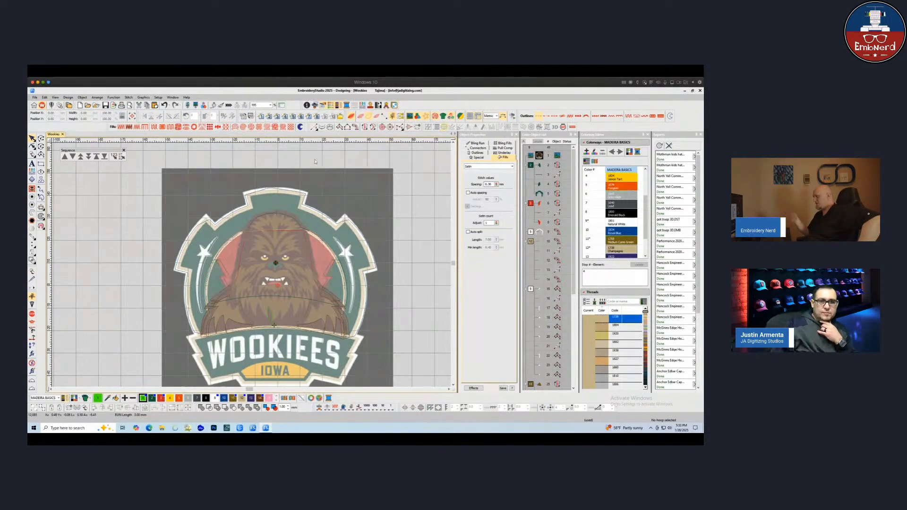
left_click(275, 190)
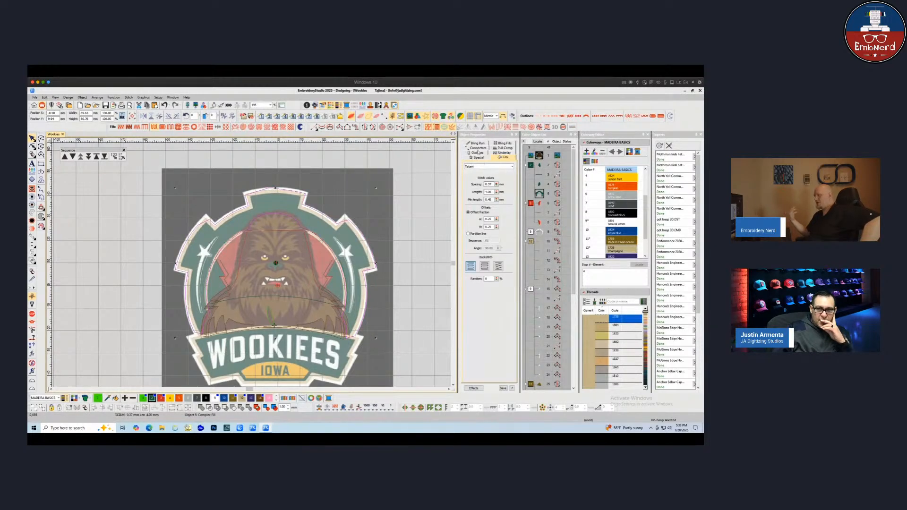
Open the border's connector settings and toggle the display of trims and connectors to check them
left_click(478, 147)
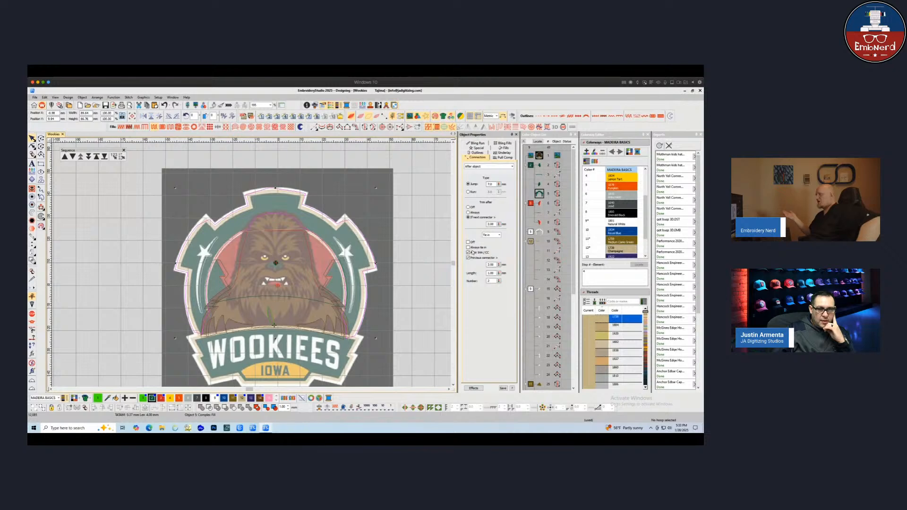
left_click(411, 259)
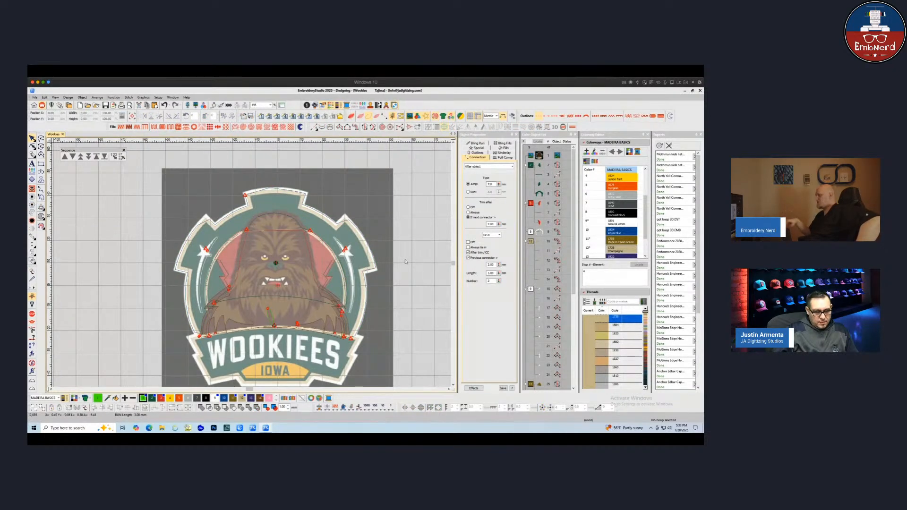
key("t")
key("t")
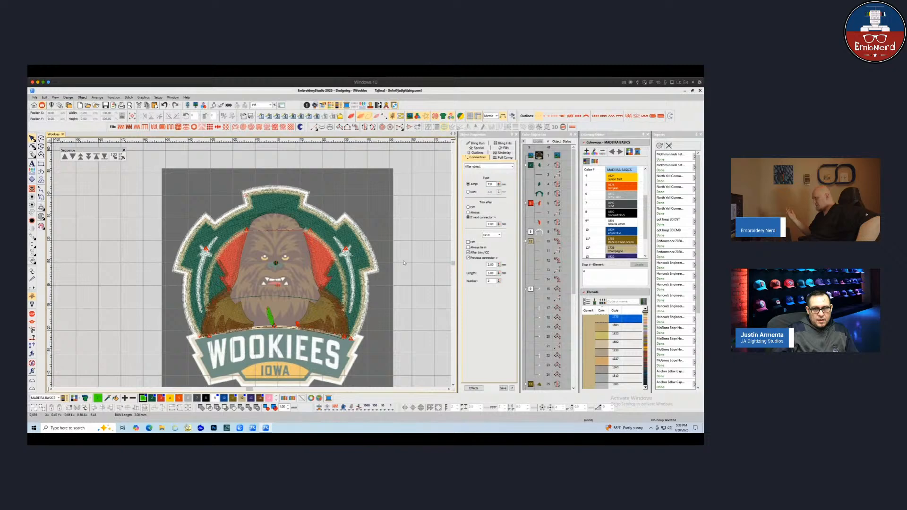
scroll(294, 304, "up", 1)
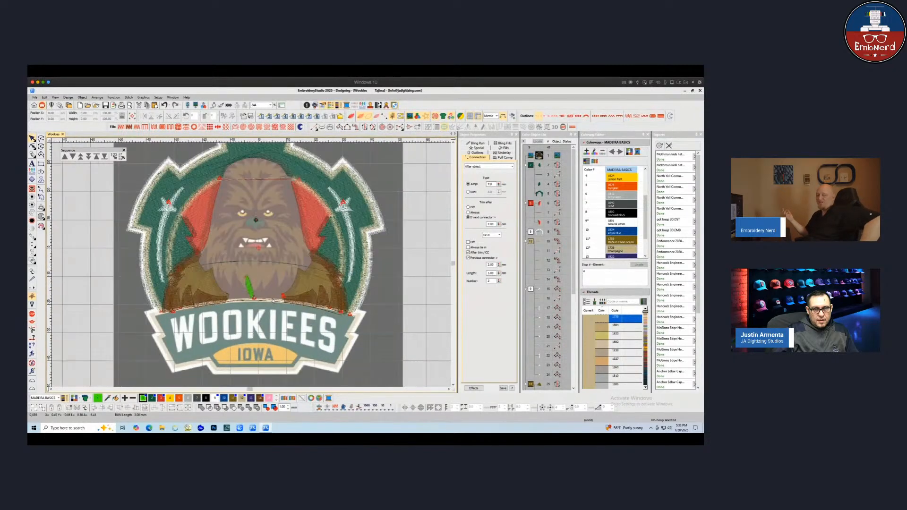
scroll(241, 245, "down", 1)
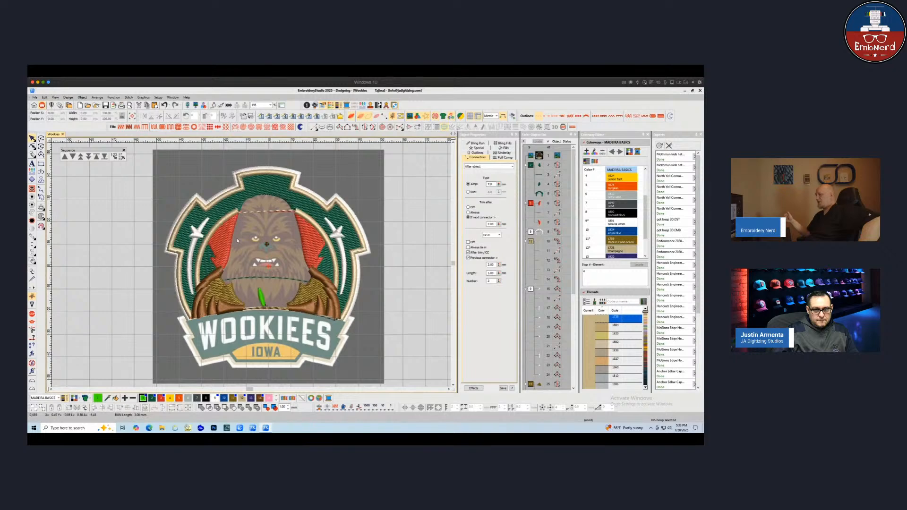
Toggle the stitch and artwork display to review the shoulders and border stitching
key("s")
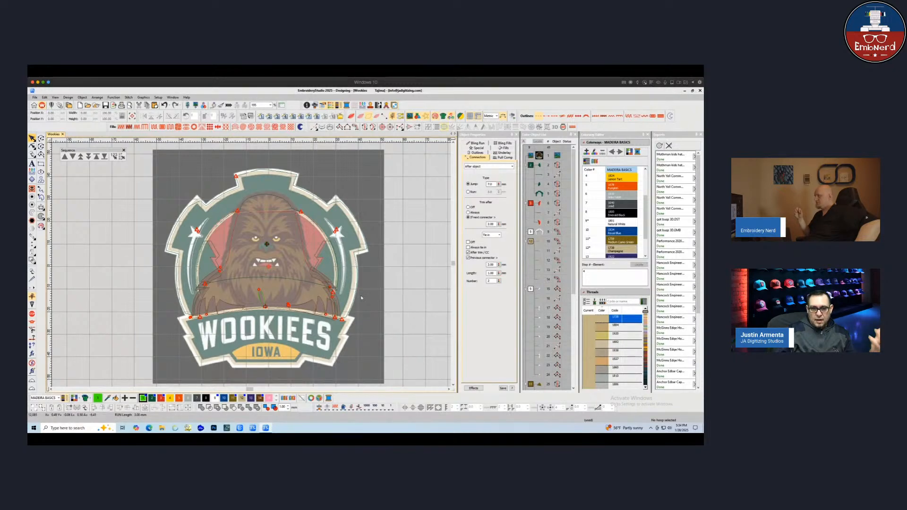
key("s")
key("d")
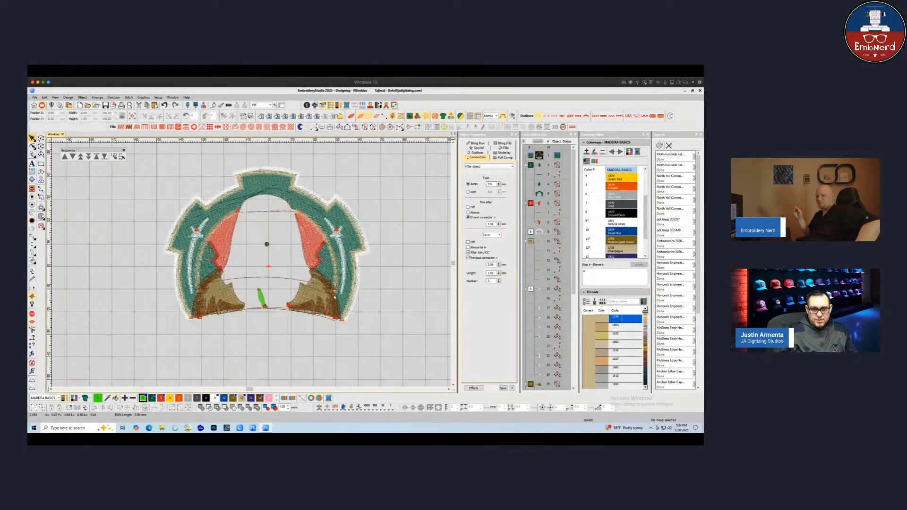
scroll(251, 273, "up", 2)
key("d")
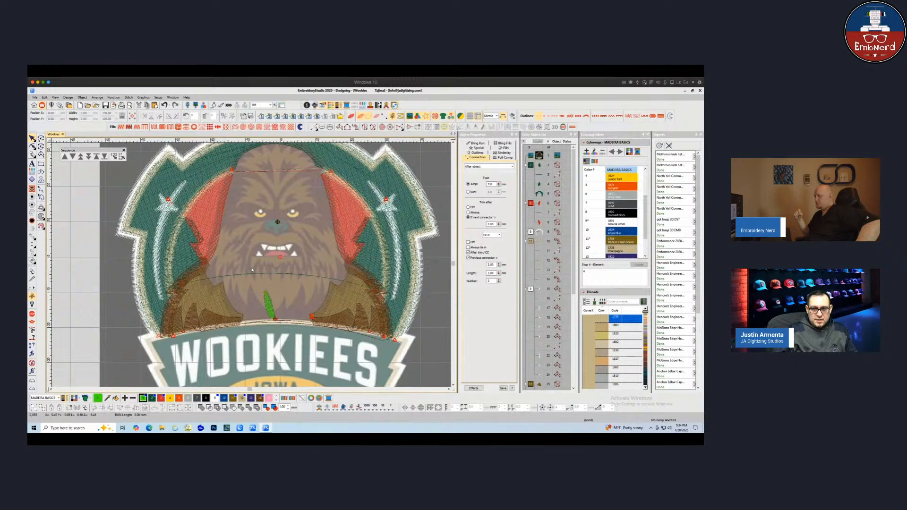
scroll(251, 271, "up", 1)
Select the previously digitized objects in the sequence list and hide them, leaving the green fur strand visible
left_click(530, 165)
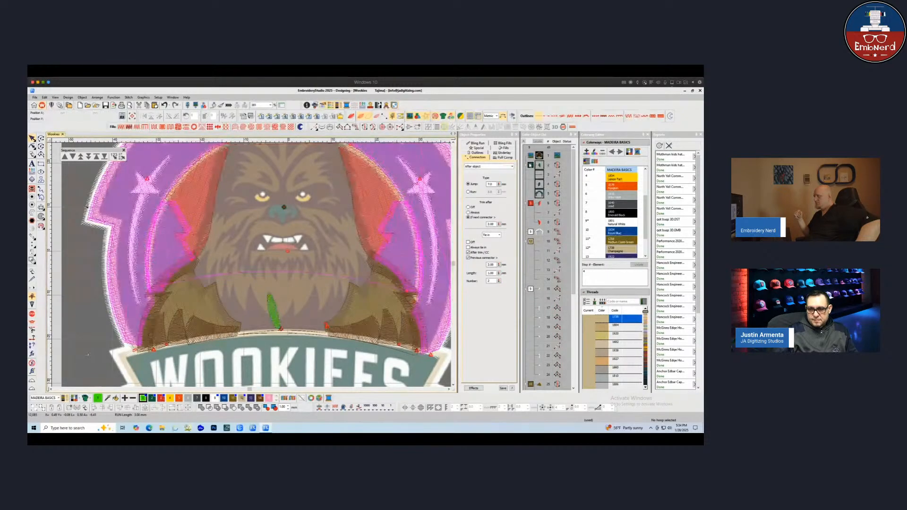
scroll(530, 165, "down", 5)
left_click(537, 372, "shift")
right_click(539, 372)
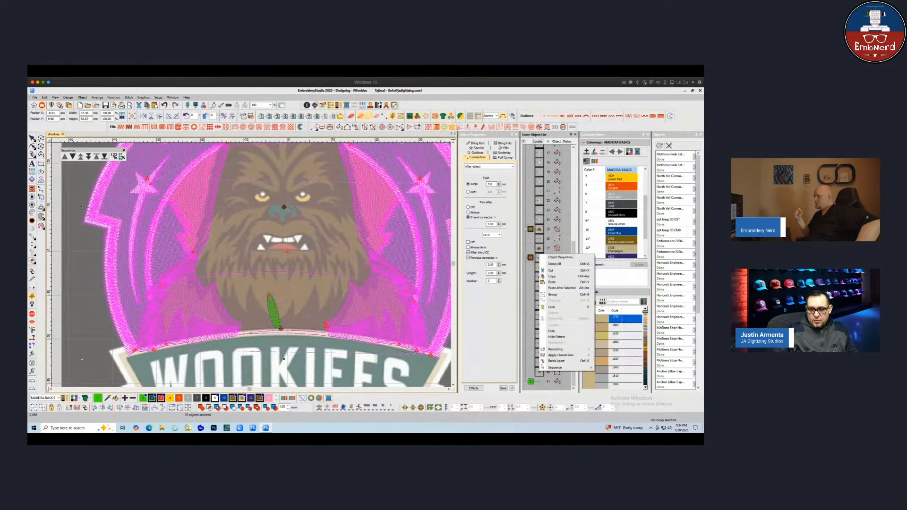
left_click(553, 332)
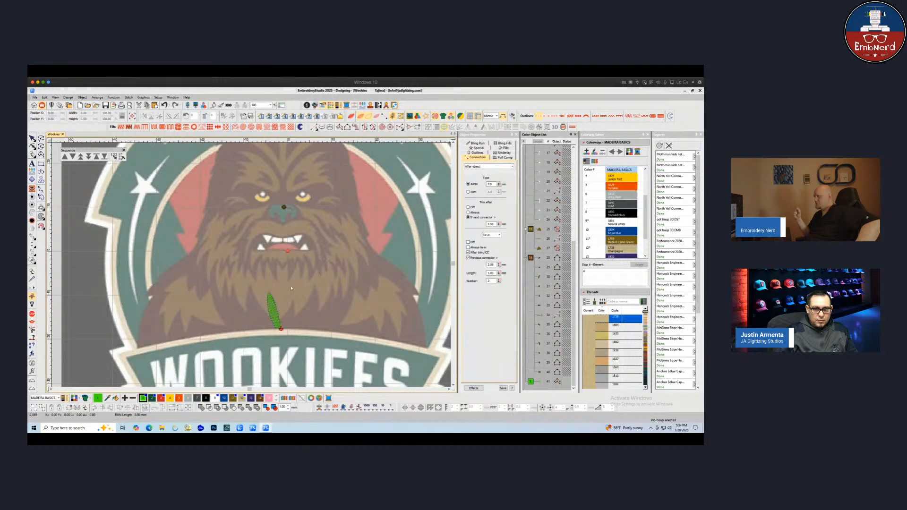
Set the green fur strand's first underlay type to Center Run
left_click(274, 311)
left_click(504, 152)
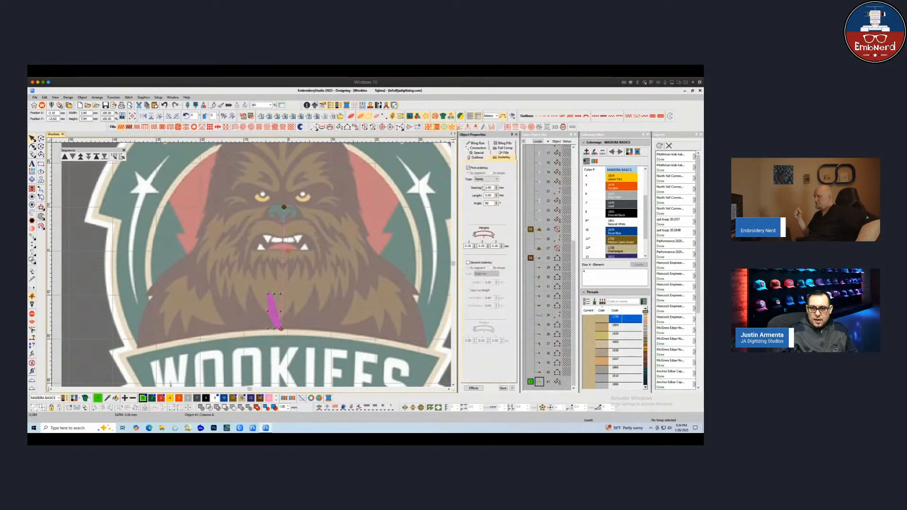
left_click(487, 179)
left_click(482, 184)
left_click(301, 300)
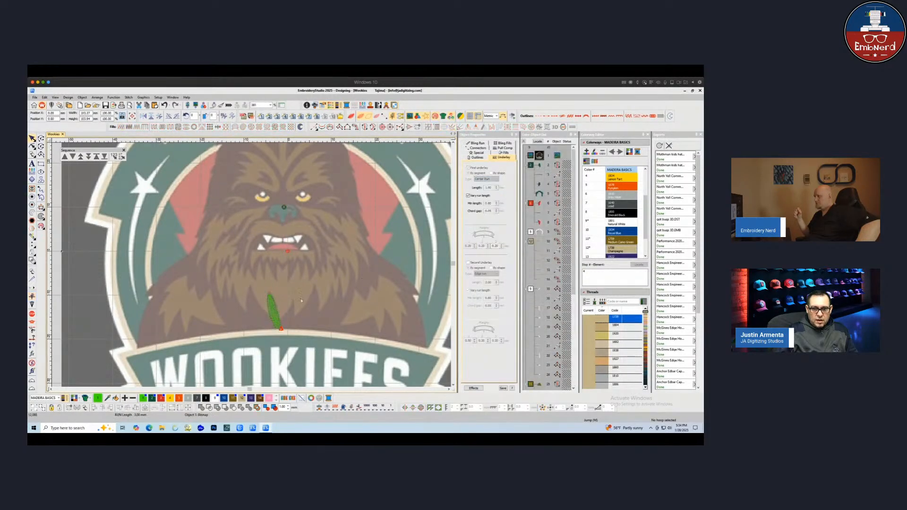
left_click(274, 316)
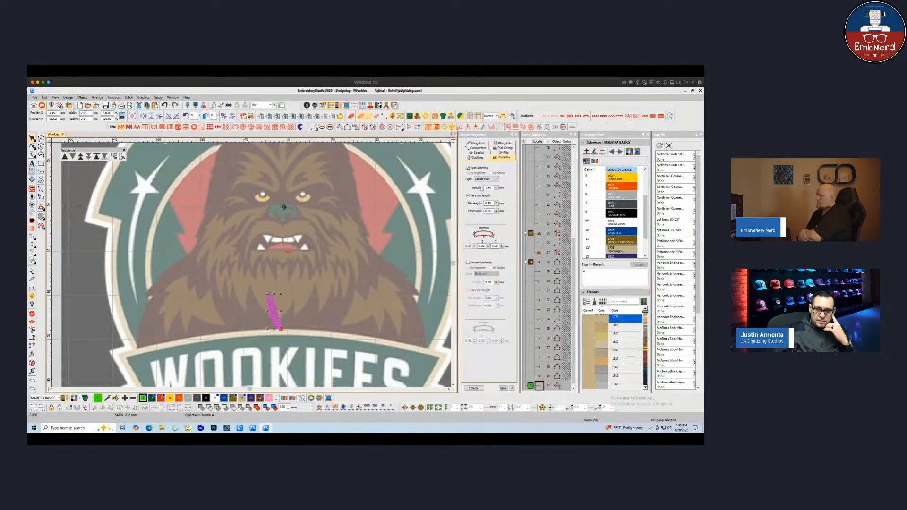
Review the fur strand's pull compensation and satin fill spacing settings
left_click(504, 157)
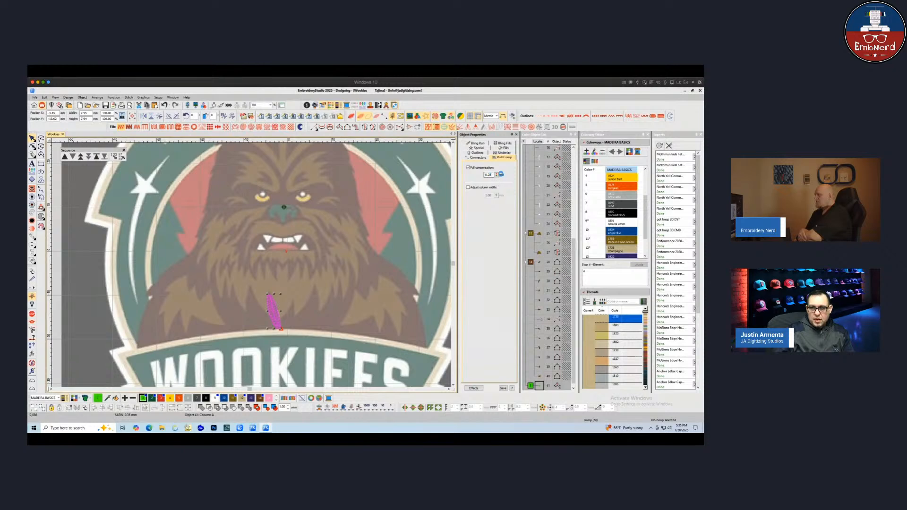
left_click(501, 148)
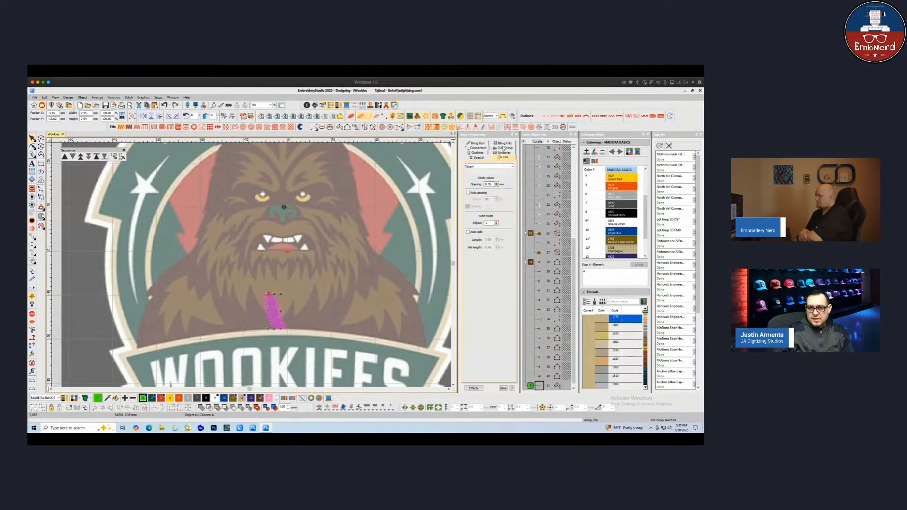
left_click(505, 148)
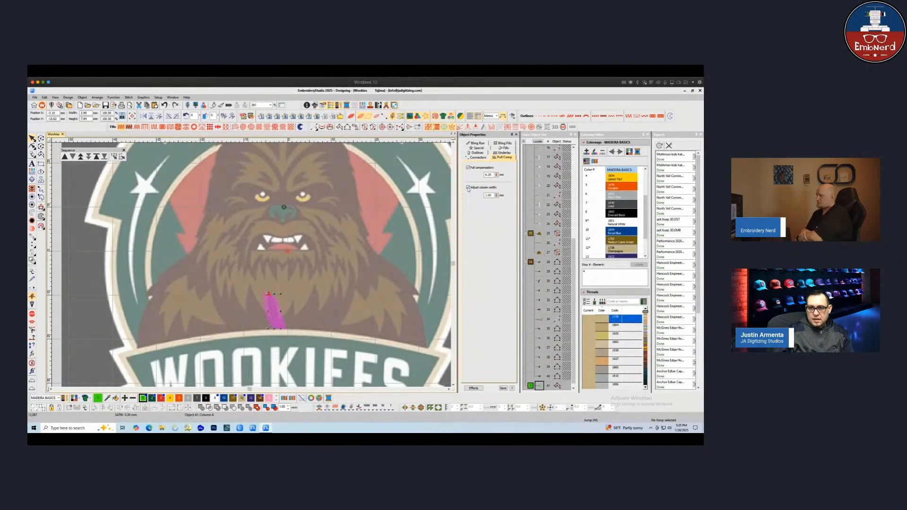
left_click(503, 149)
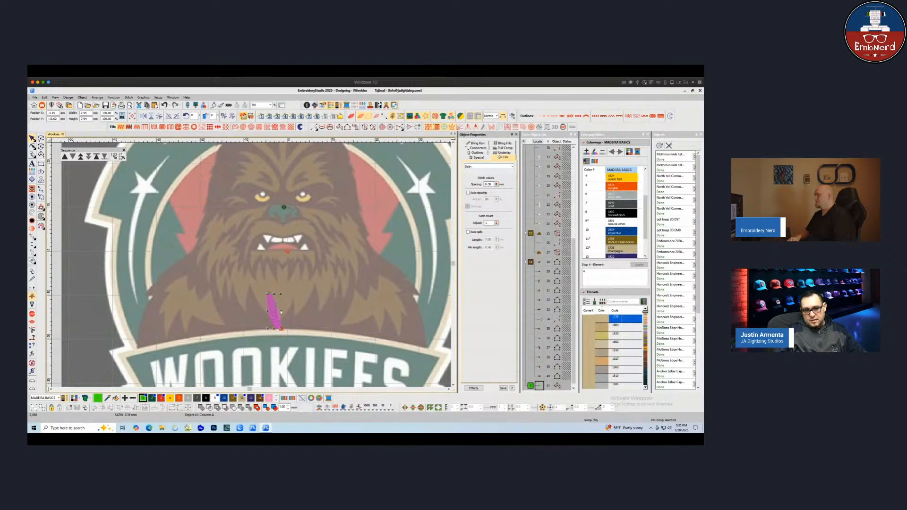
left_click(307, 298)
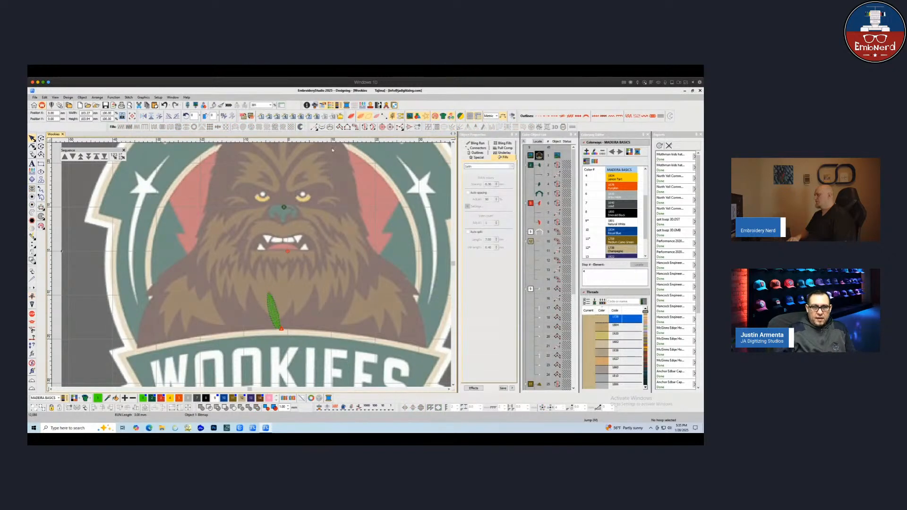
Digitize a second fur strand angled to the right of the first one on the chest
key("space")
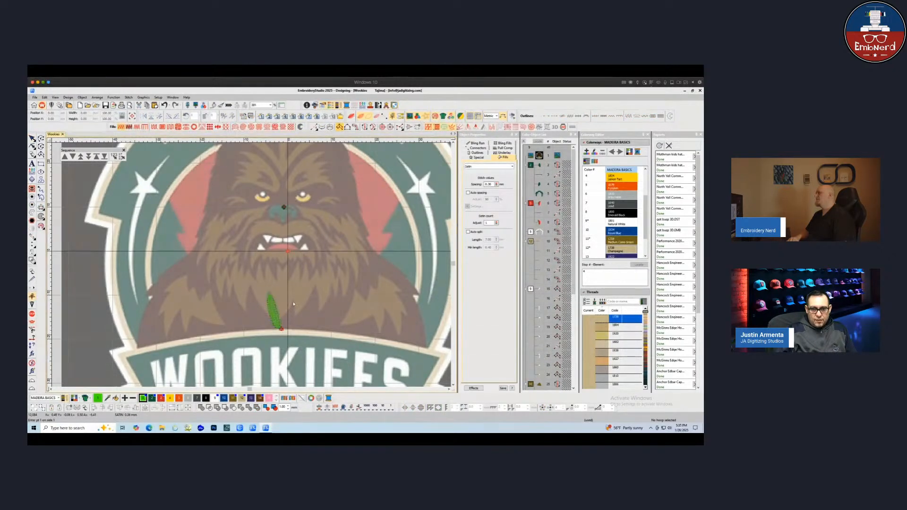
left_click(293, 302)
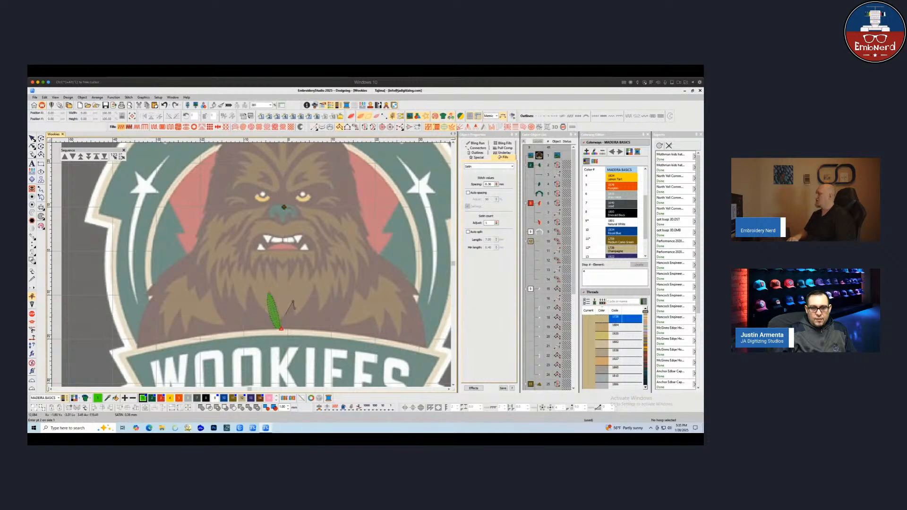
left_click(279, 324)
left_click(283, 331)
key("Return")
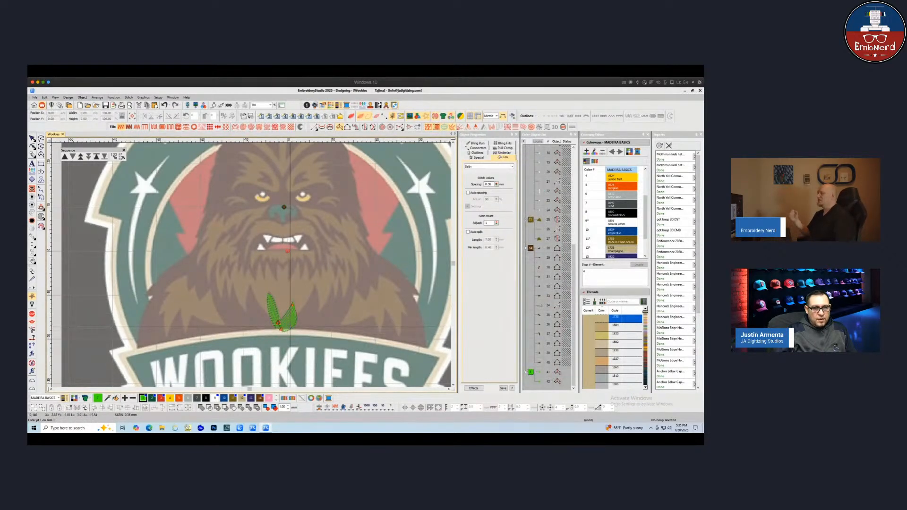
Reshape the new fur strand's outline points to refine its curve
key("h")
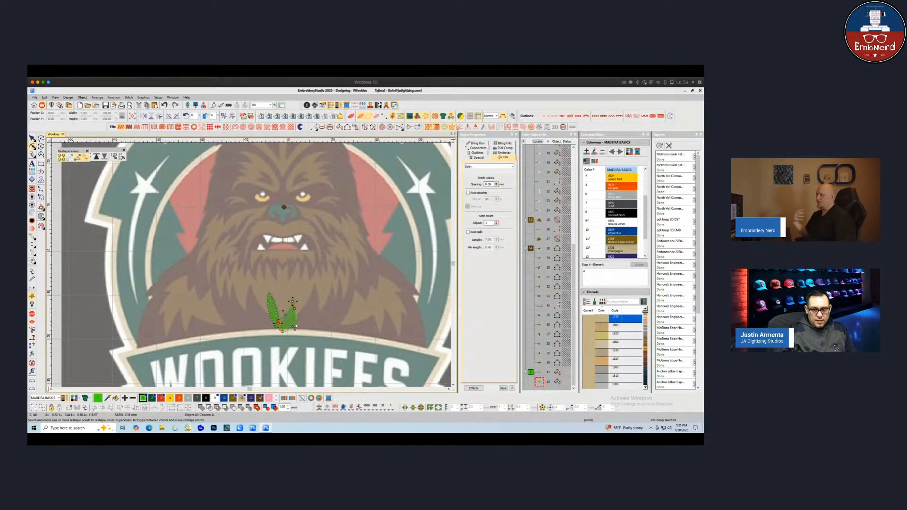
left_click_drag(294, 309, 295, 307)
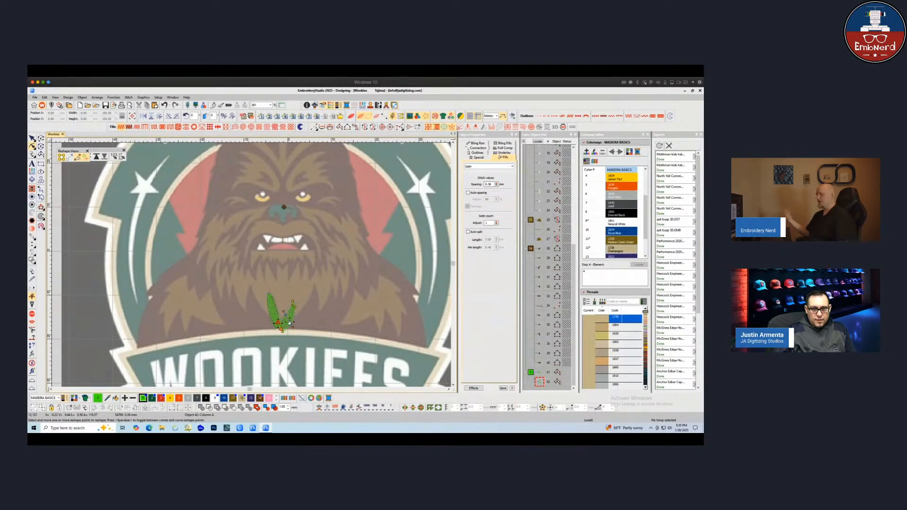
left_click_drag(291, 324, 282, 330)
left_click(32, 138)
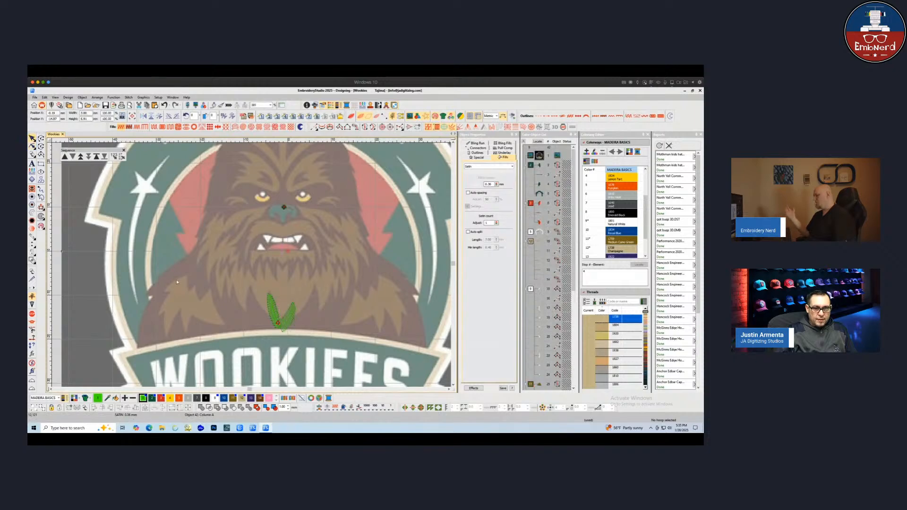
Digitize a third curved fur strand to the right of the first two on the chest
left_click(278, 308)
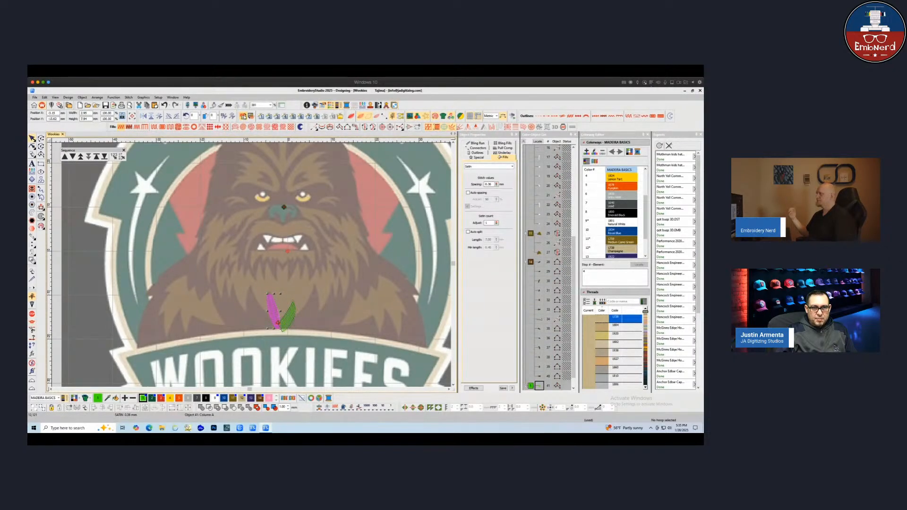
left_click(289, 270)
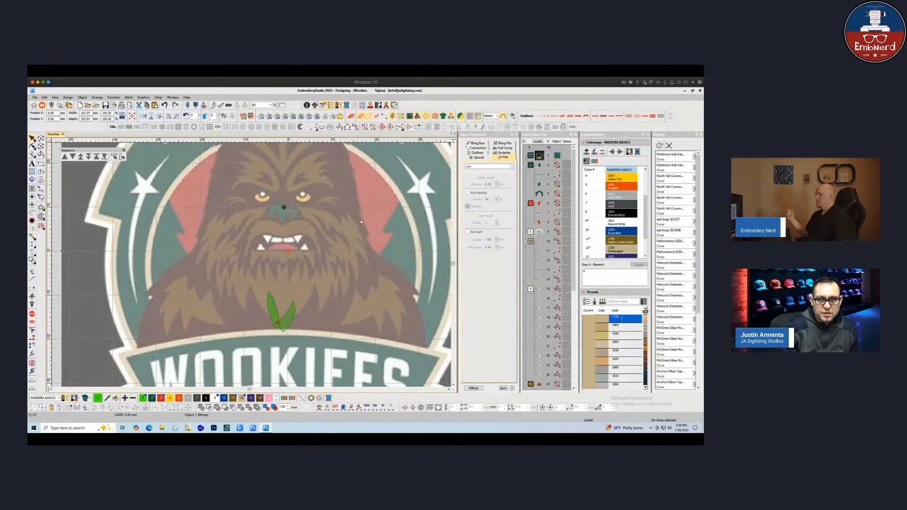
left_click(339, 127)
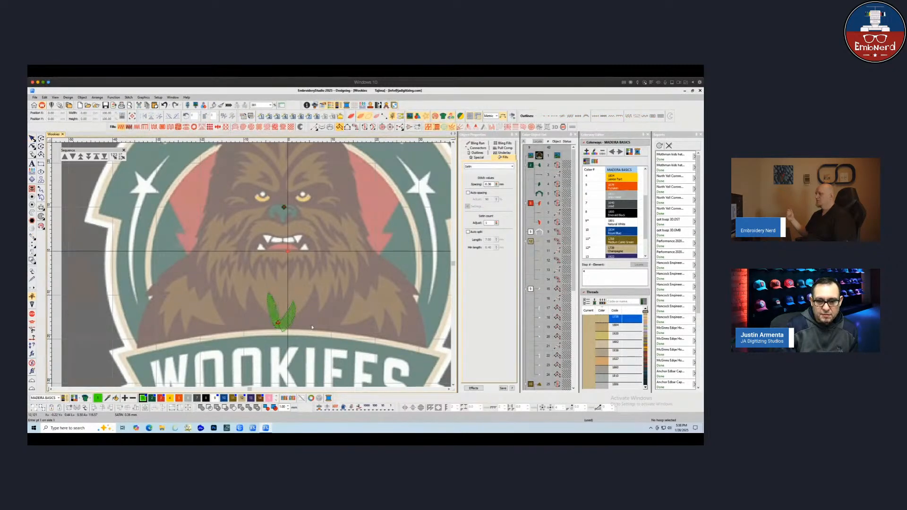
left_click(285, 334)
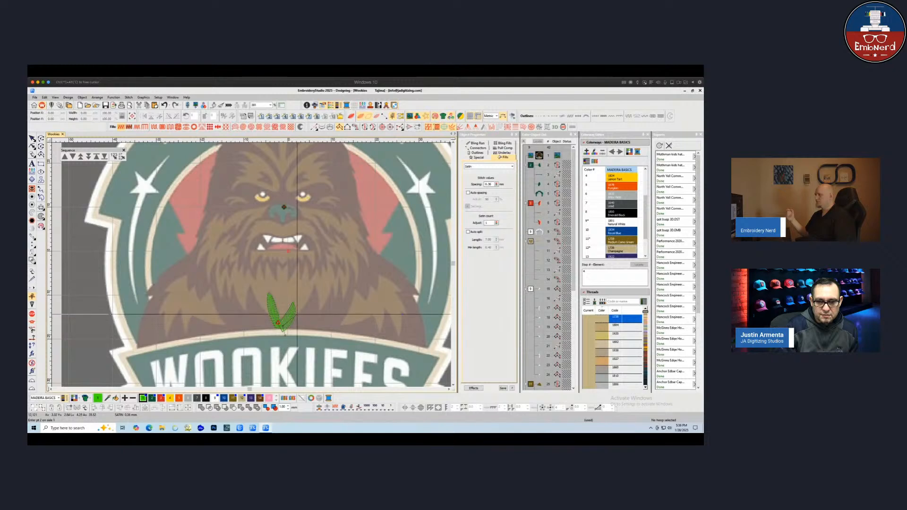
left_click(304, 334)
left_click(308, 303)
left_click(314, 323)
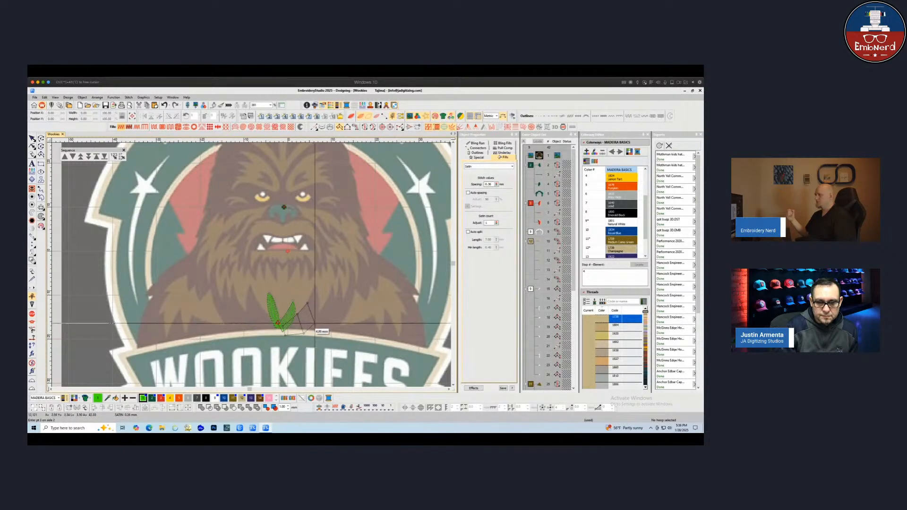
right_click(314, 323)
left_click(315, 284)
left_click(318, 292)
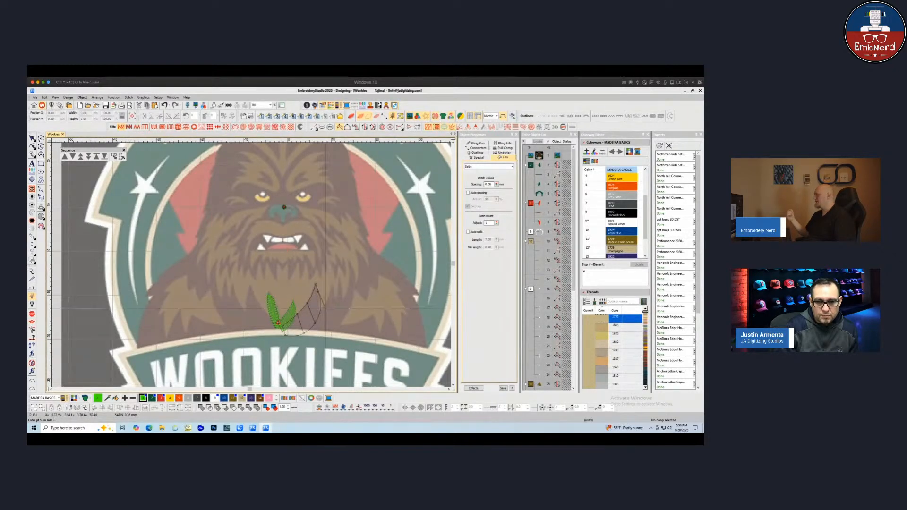
key("Return")
left_click(315, 326)
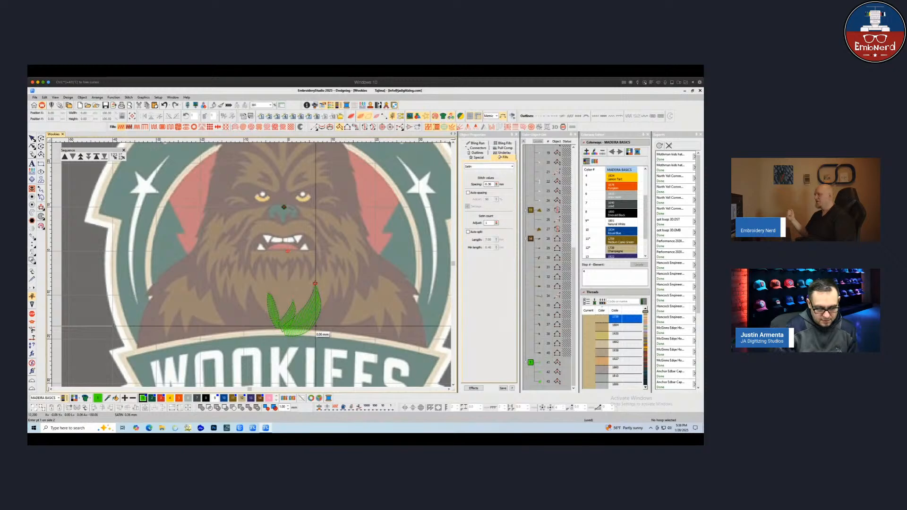
Digitize two more fur strands rising to the right of the strand cluster
left_click(308, 331)
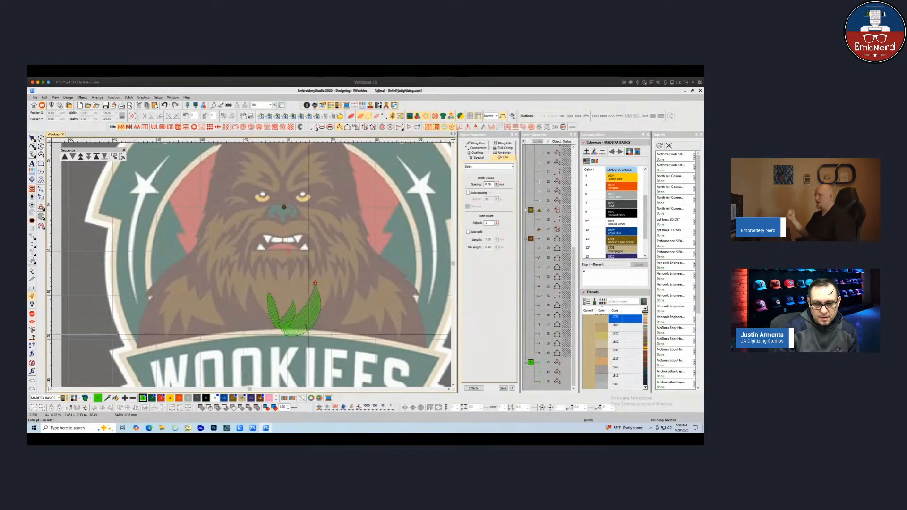
left_click(322, 310)
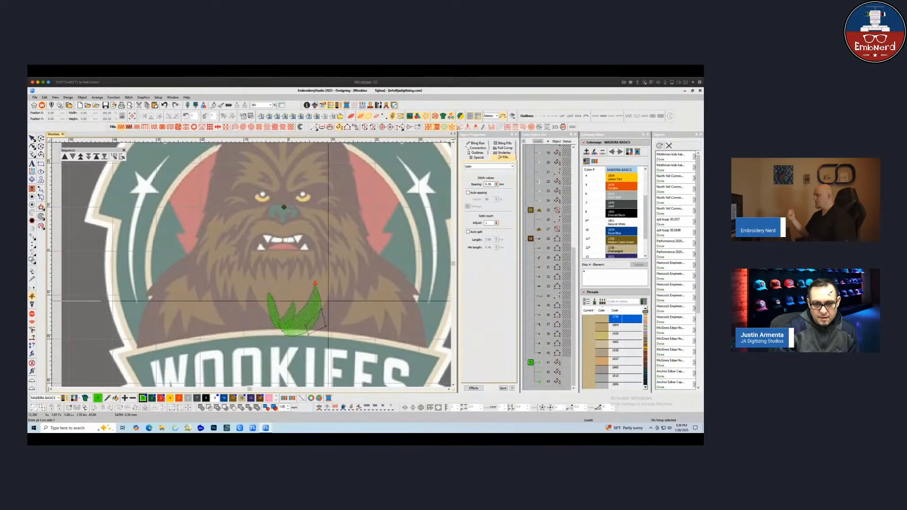
left_click(332, 307)
left_click(333, 287)
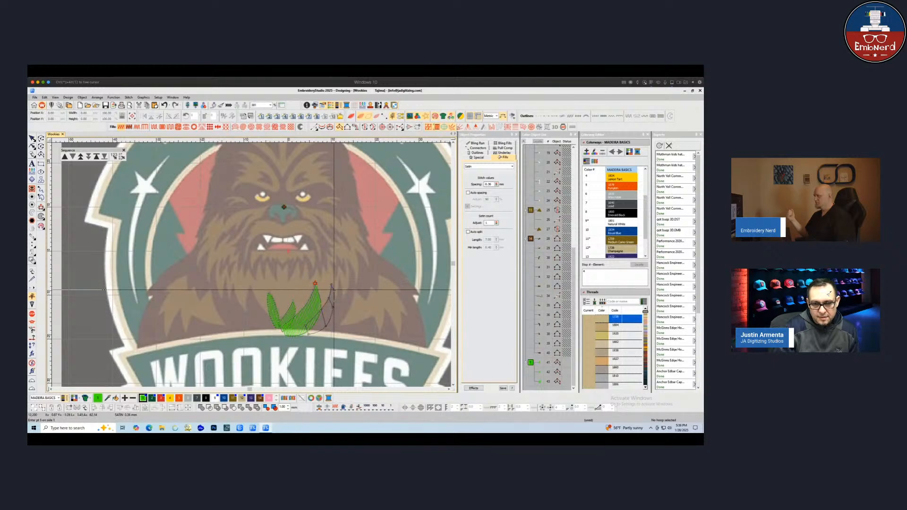
key("Return")
left_click(340, 278)
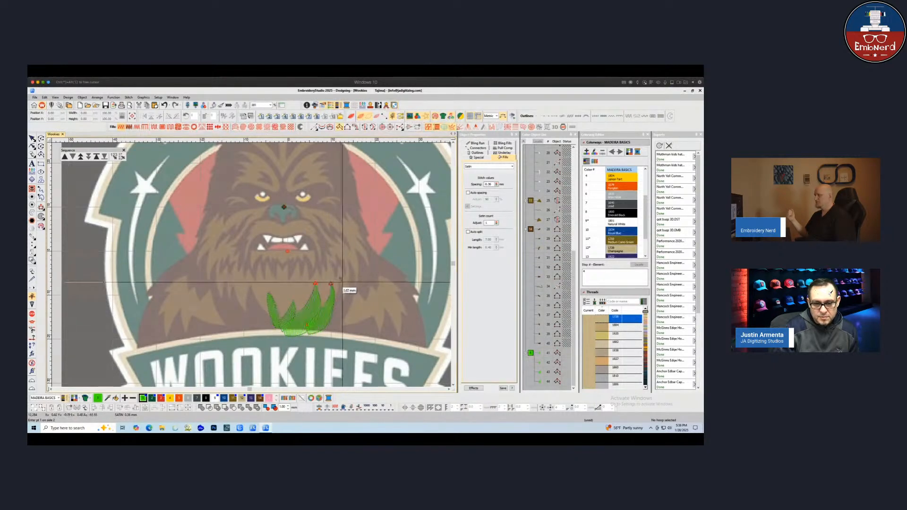
left_click(328, 317)
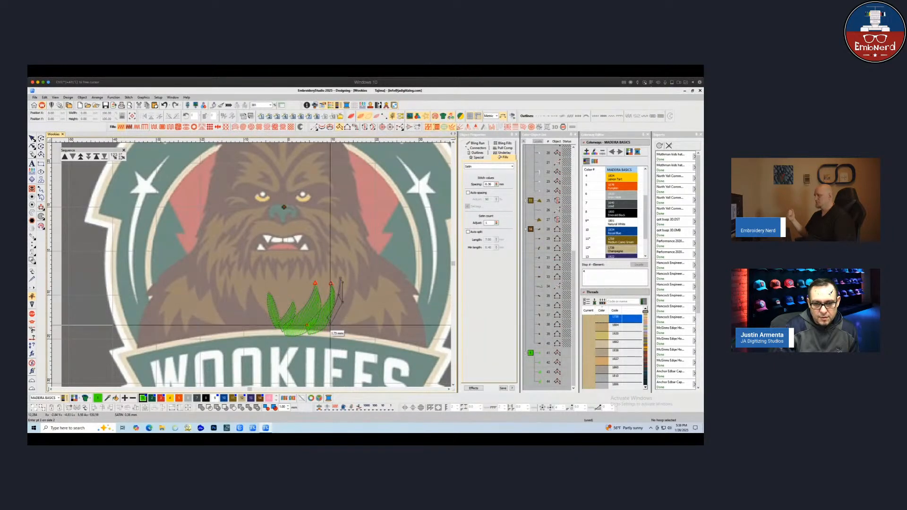
key("Return")
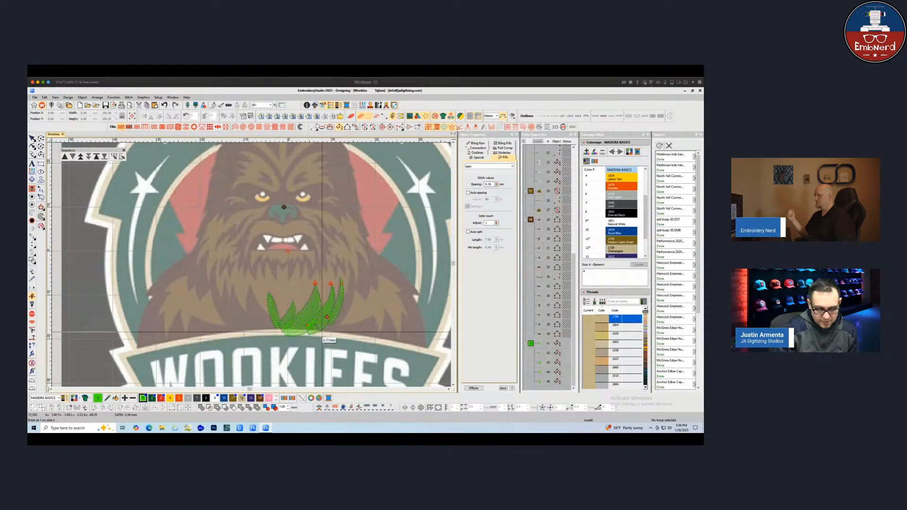
Digitize another curved fur strand to the right of the existing strand cluster on the chest
left_click(318, 336)
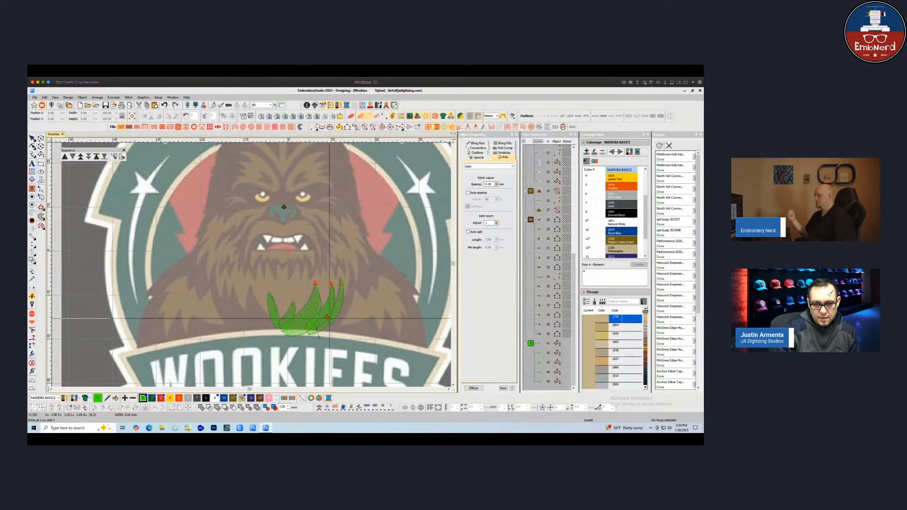
left_click(345, 297)
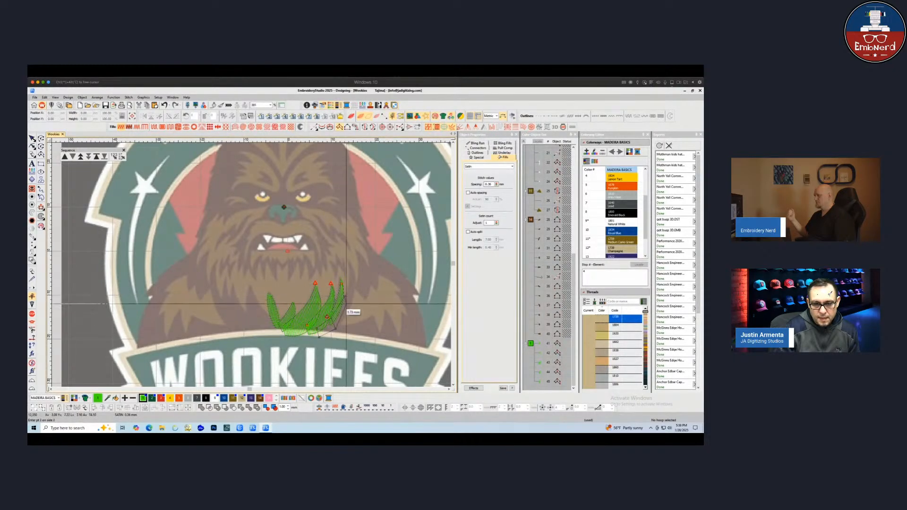
left_click(351, 308)
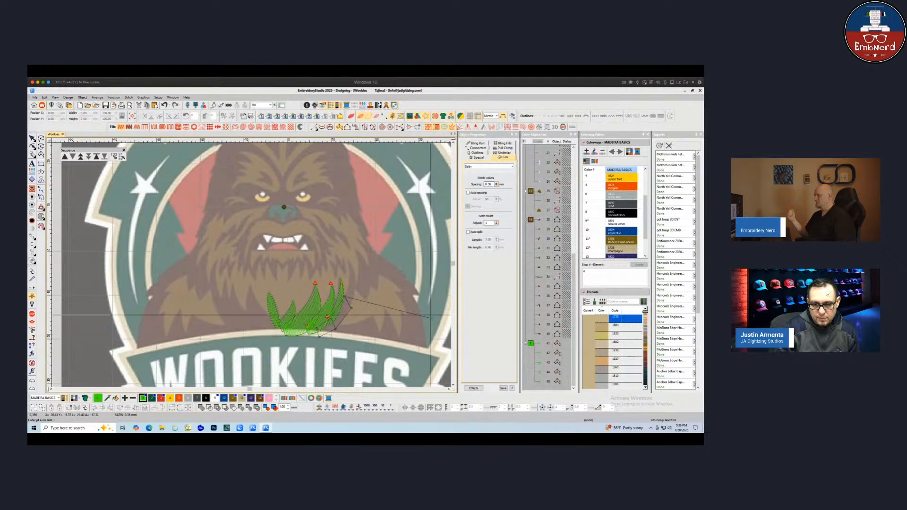
left_click(348, 284)
left_click(356, 289)
left_click(347, 258)
left_click(347, 258)
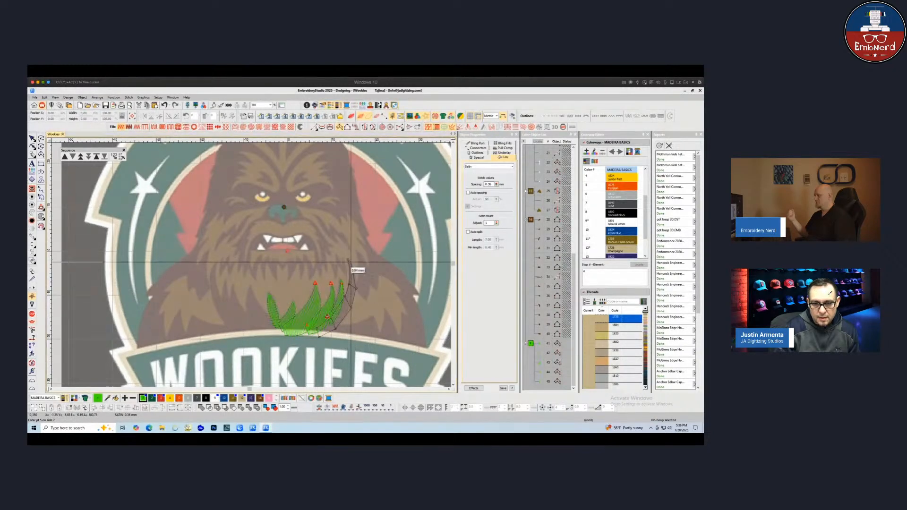
key("Return")
Digitize a taller fur strand rising further right beside the previous one
left_click(354, 287)
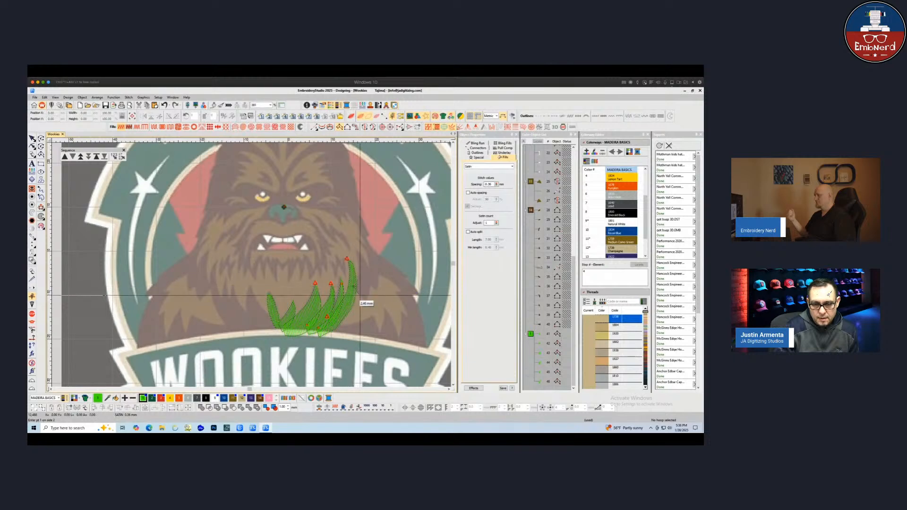
left_click(364, 299)
left_click(359, 273)
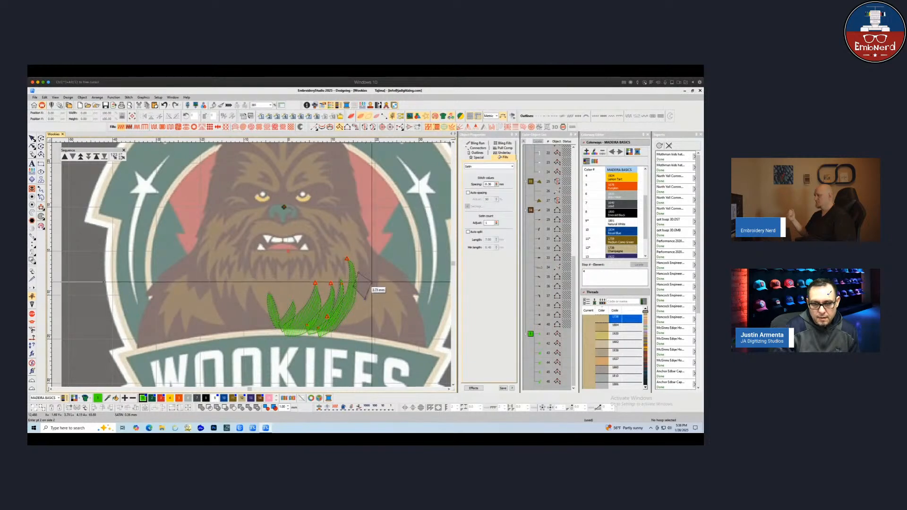
right_click(370, 280)
right_click(355, 251)
right_click(363, 256)
key("Return")
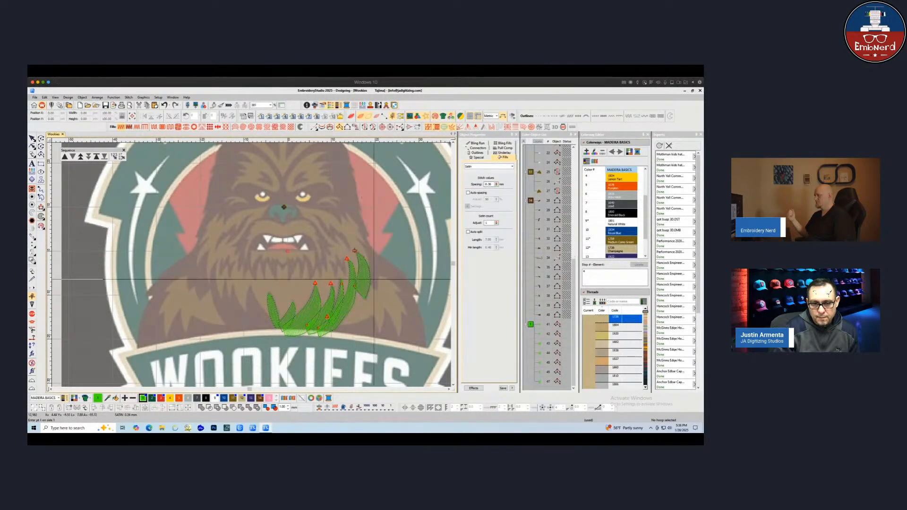
Digitize one more fur strand reaching up toward the right cheek and finish the input
left_click(367, 279)
left_click(377, 289)
left_click(368, 256)
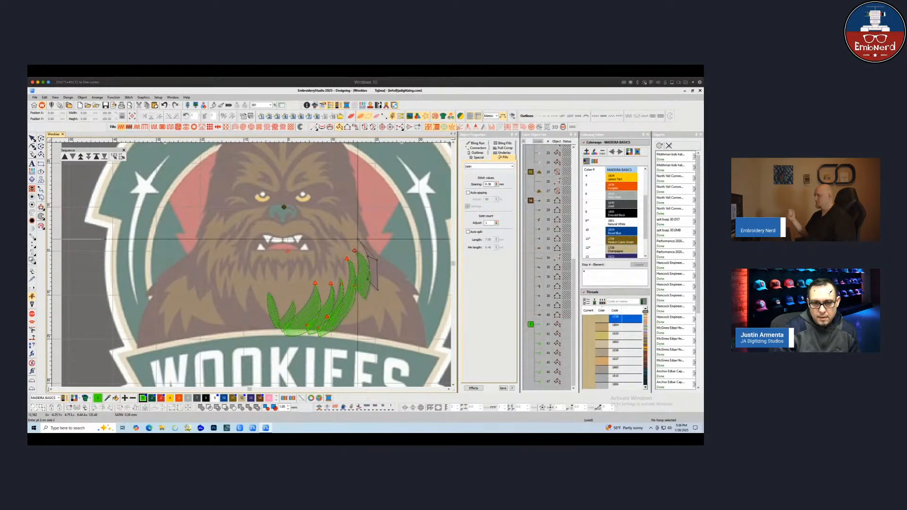
left_click(358, 240)
key("Return")
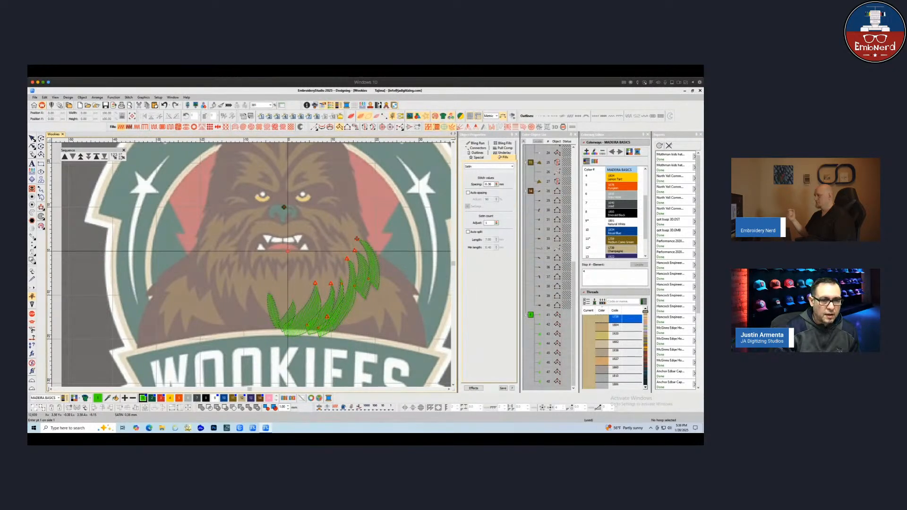
key("Escape")
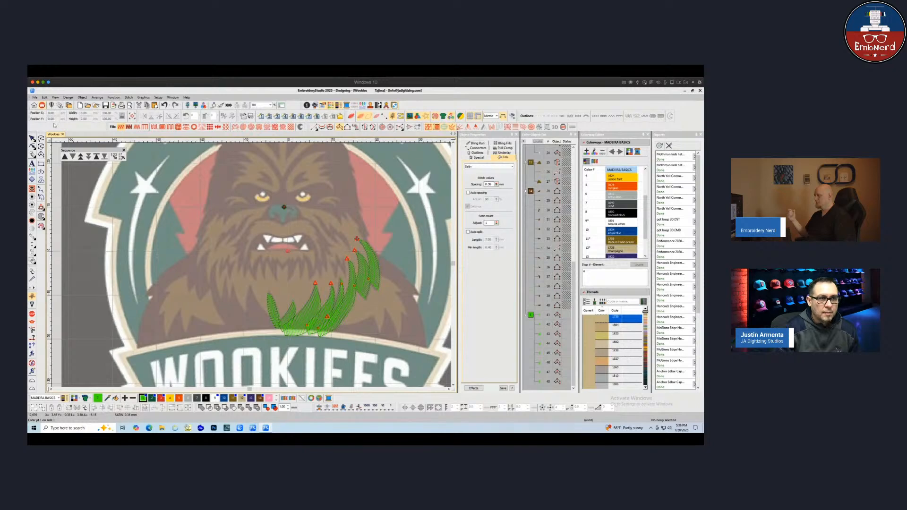
left_click(339, 369)
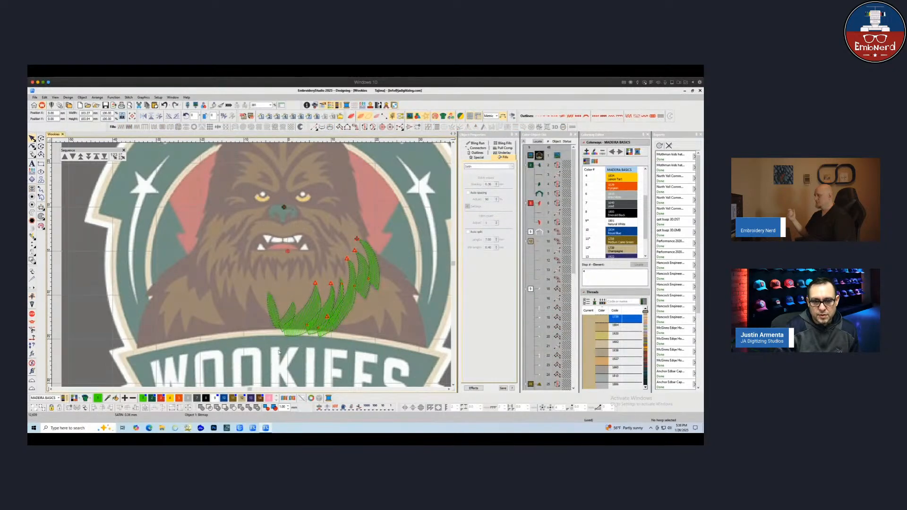
left_click_drag(279, 352, 385, 281)
key("ctrl+z")
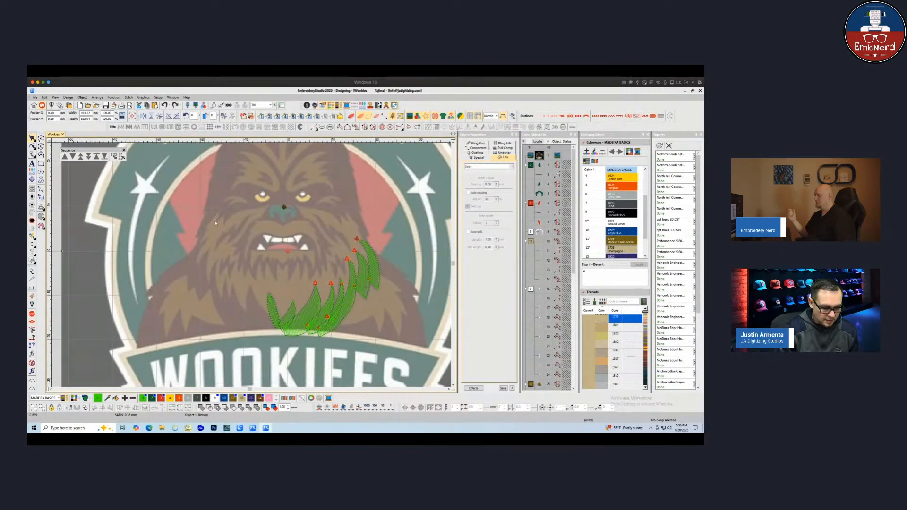
key("Escape")
Duplicate the right-side fur strands, mirror them horizontally and position the copy on the left side of the chest
left_click_drag(313, 267, 398, 357)
left_click_drag(344, 308, 267, 309)
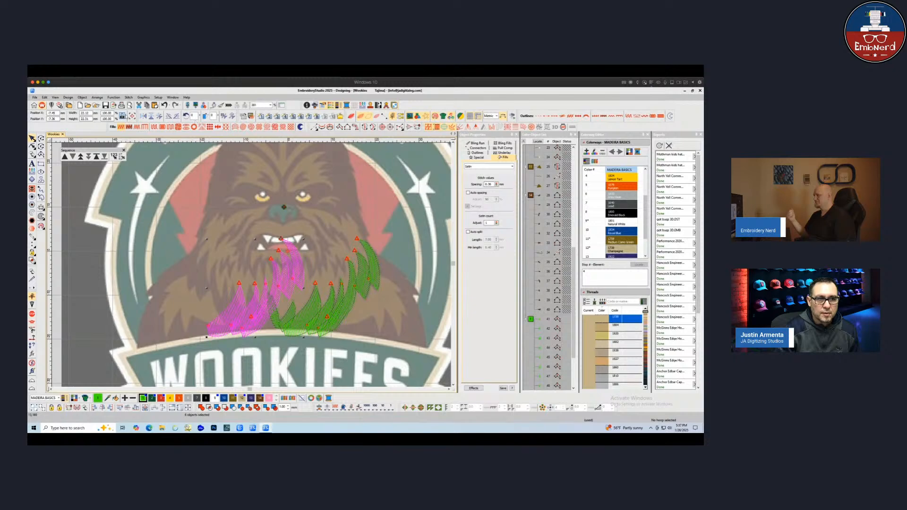
left_click(143, 116)
left_click_drag(261, 319, 238, 319)
key("Escape")
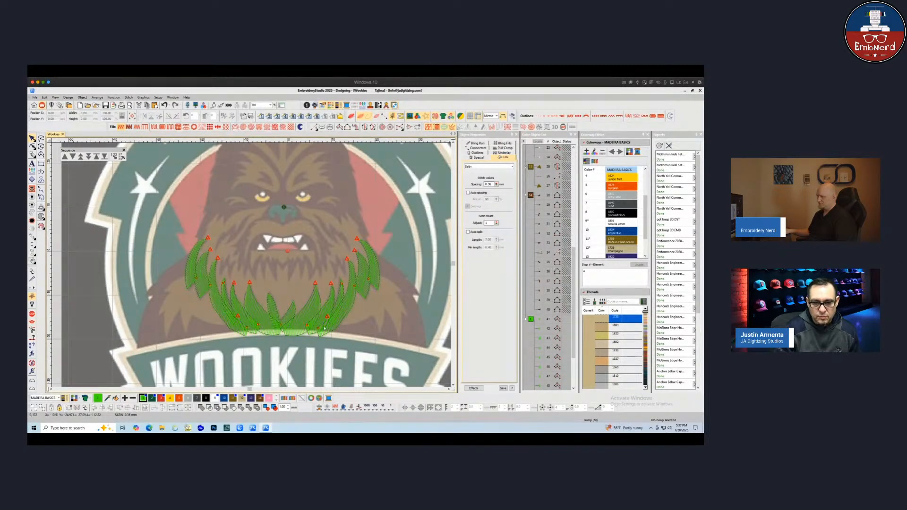
Select all chest fur strands and apply Branching, setting the entry point and exit point
left_click_drag(373, 364, 373, 363)
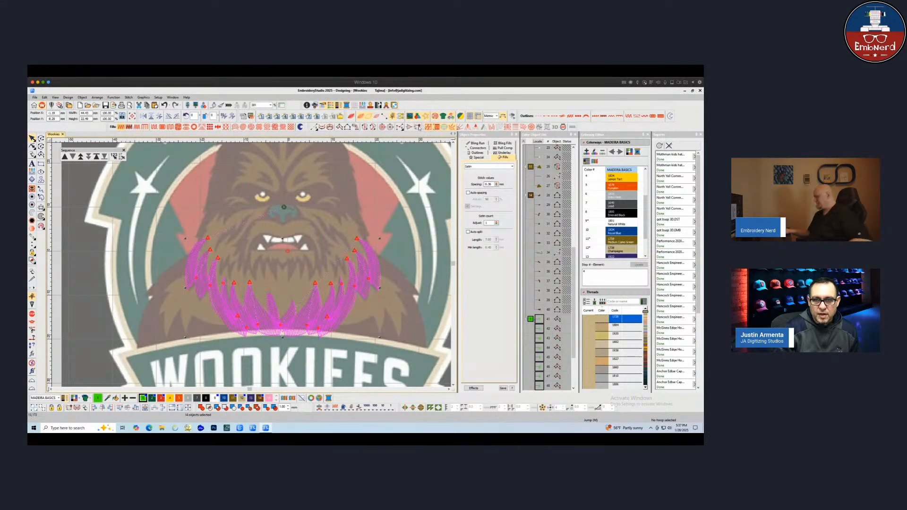
left_click(418, 127)
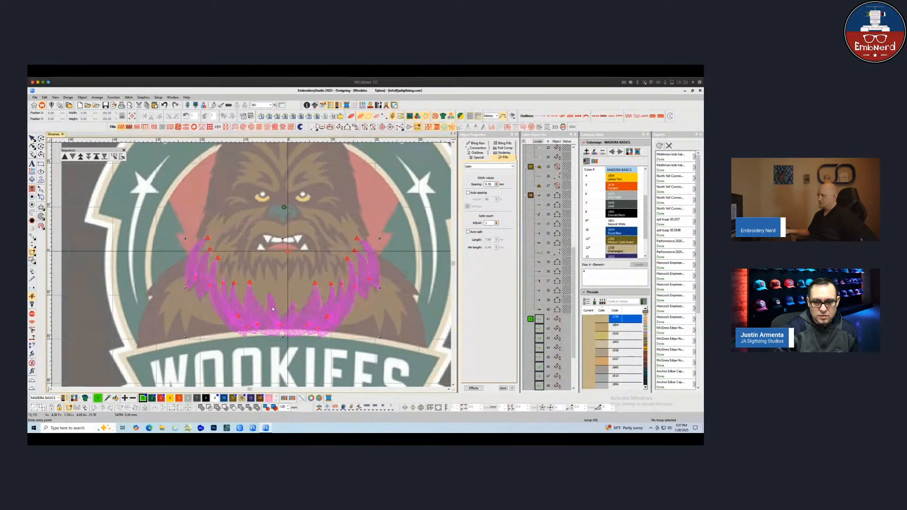
left_click(288, 251)
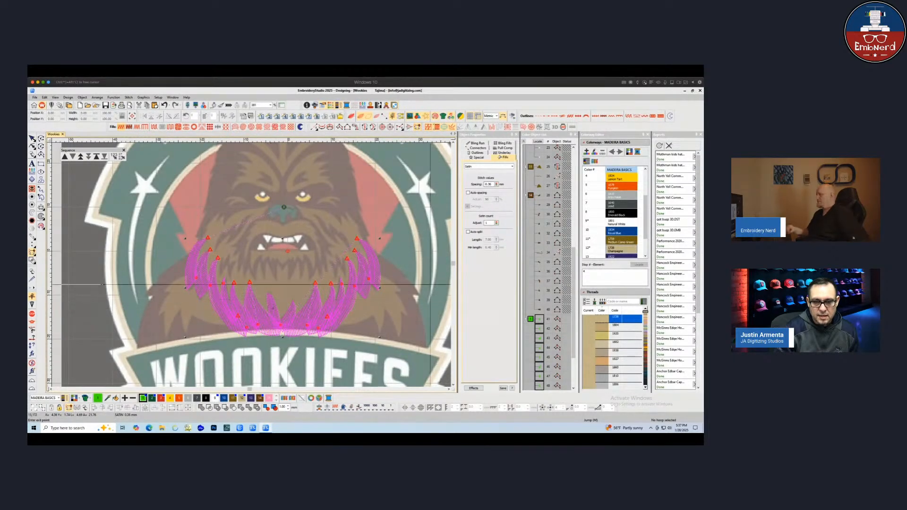
left_click(284, 207)
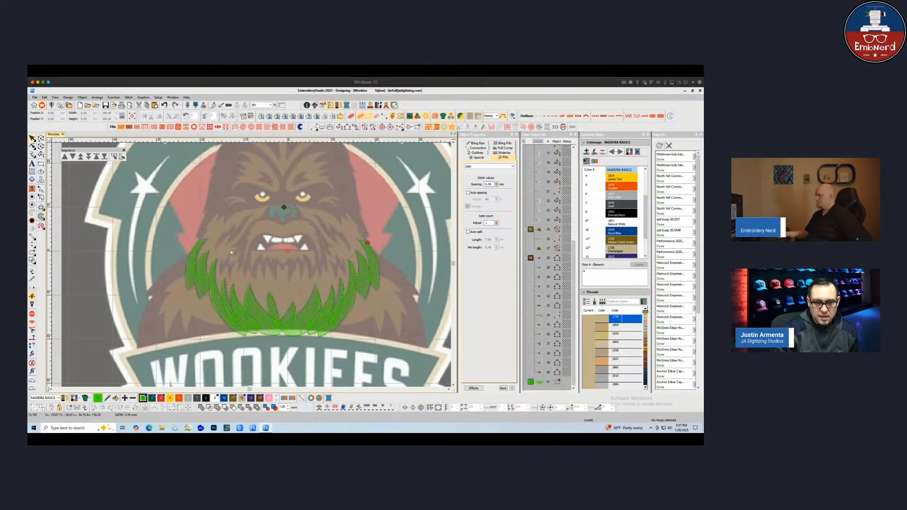
left_click(307, 317)
key("Escape")
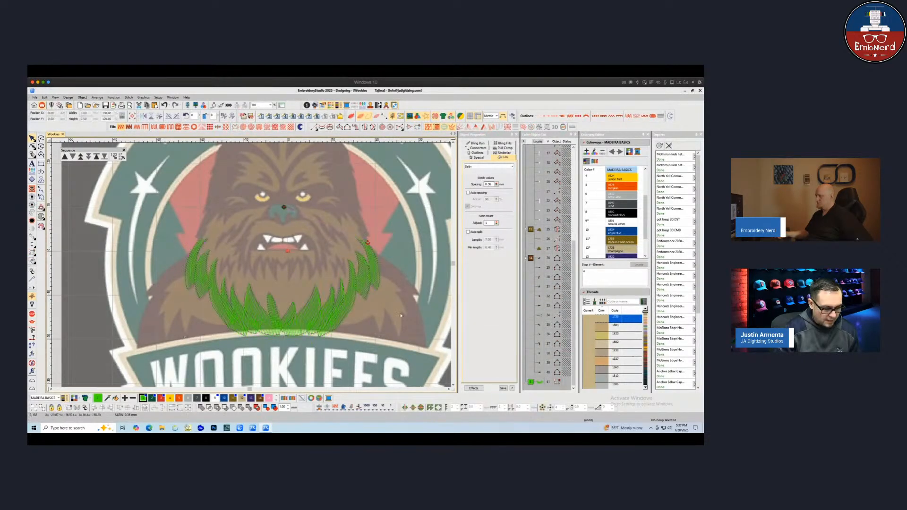
Play back the stitch sequence of the branched fur strands in the stitch player
key("shift+r")
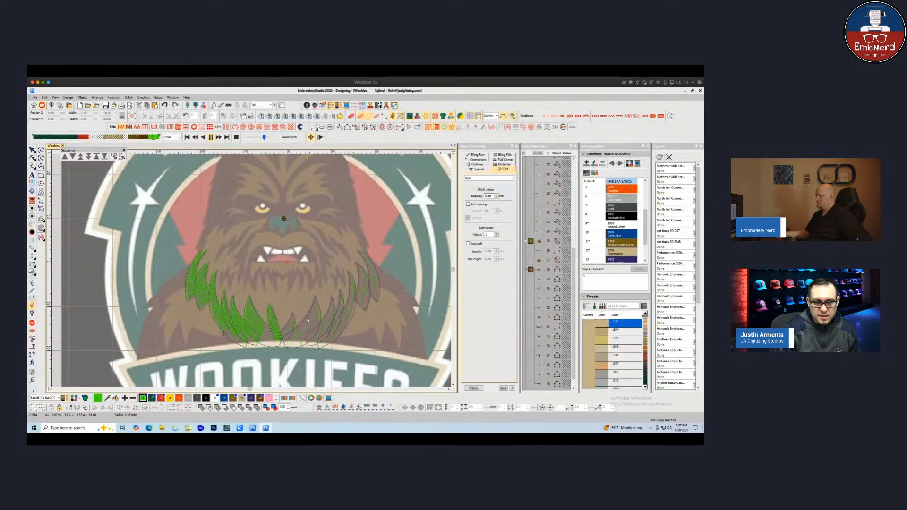
left_click_drag(263, 138, 255, 138)
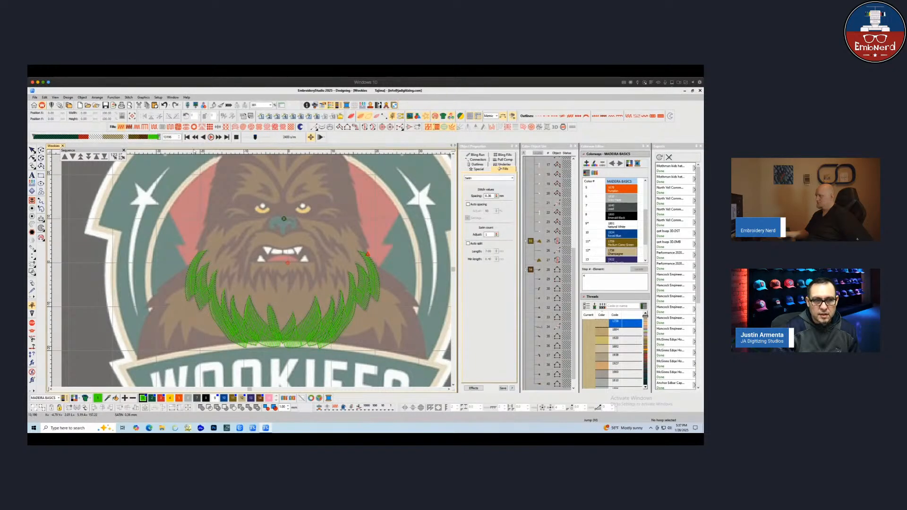
left_click(211, 136)
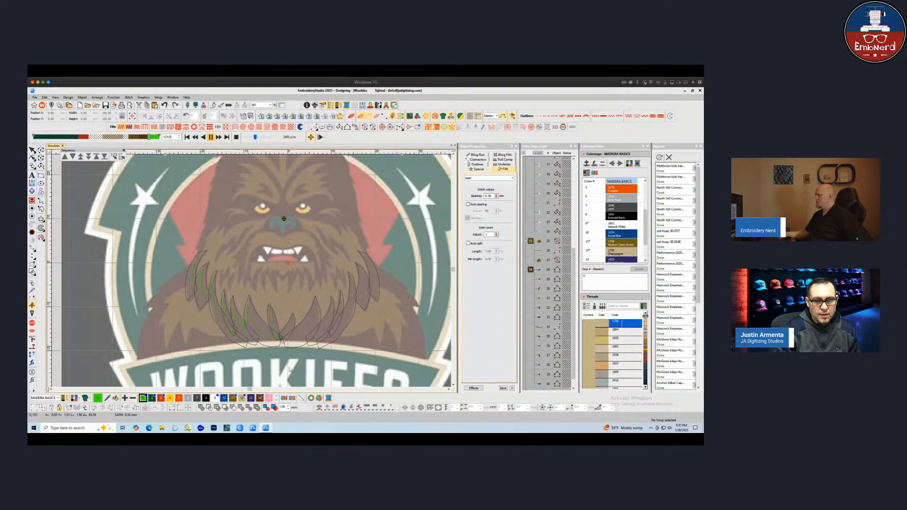
right_click(291, 183)
left_click_drag(255, 138, 258, 138)
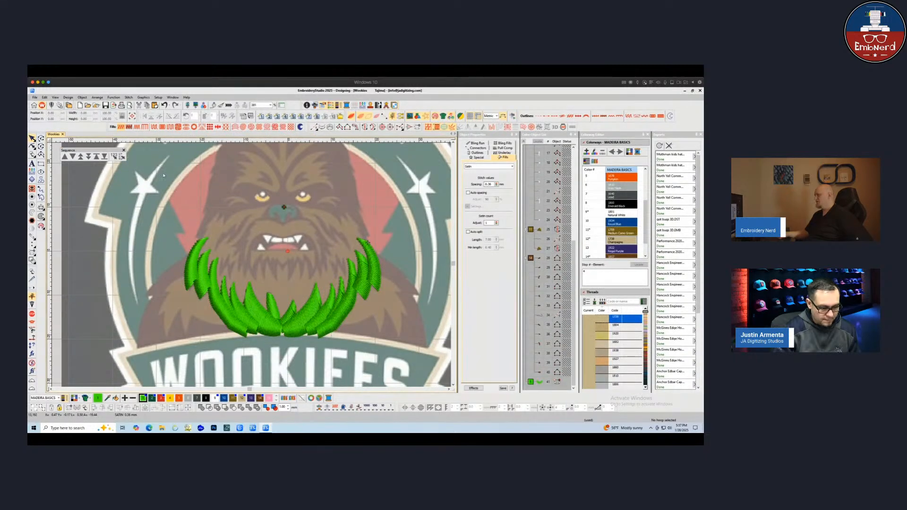
key("shift+r")
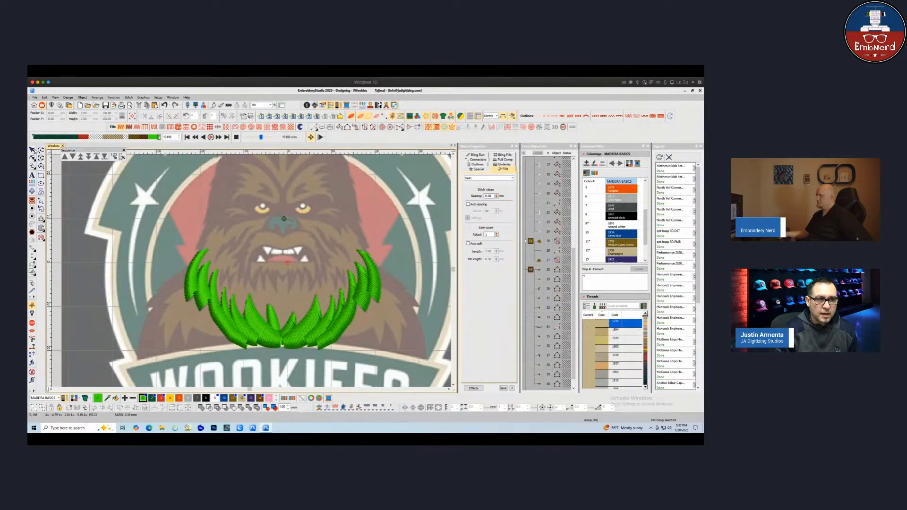
left_click(305, 318)
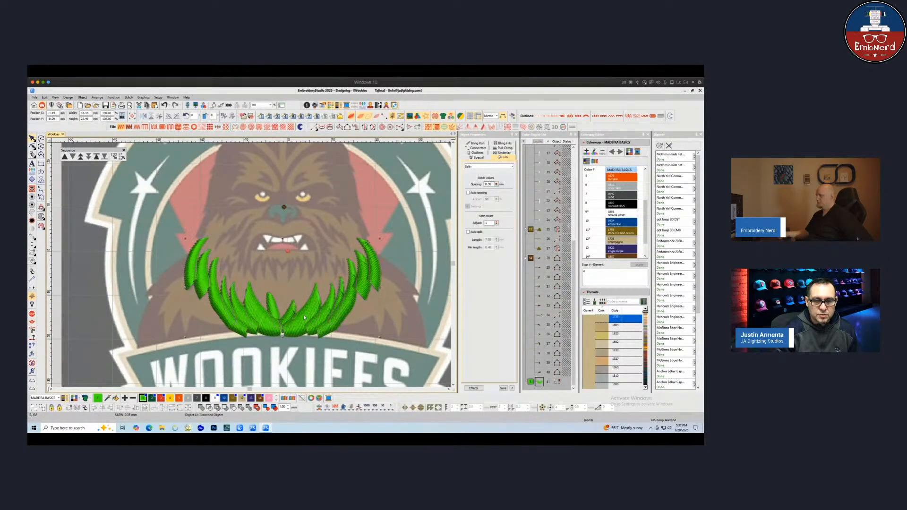
key("Escape")
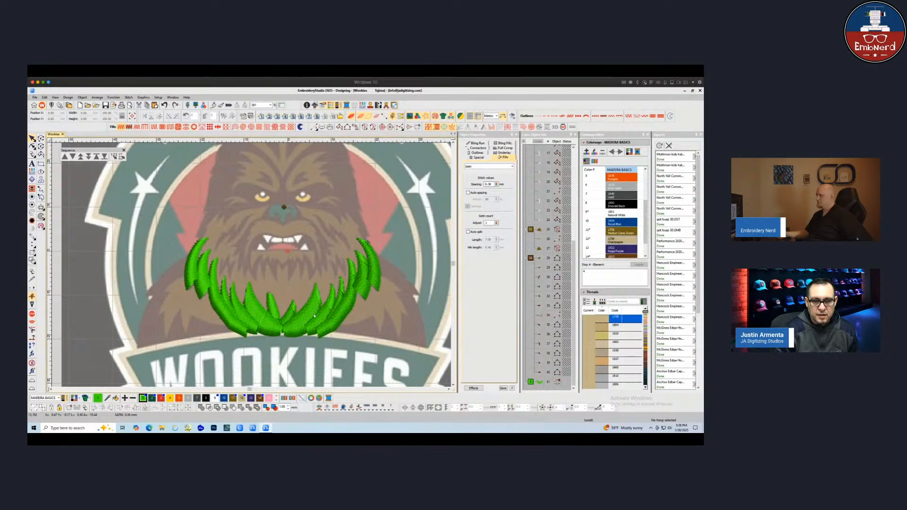
Zoom in on the fur strands and measure a distance near the right cheek
scroll(264, 247, "up", 1)
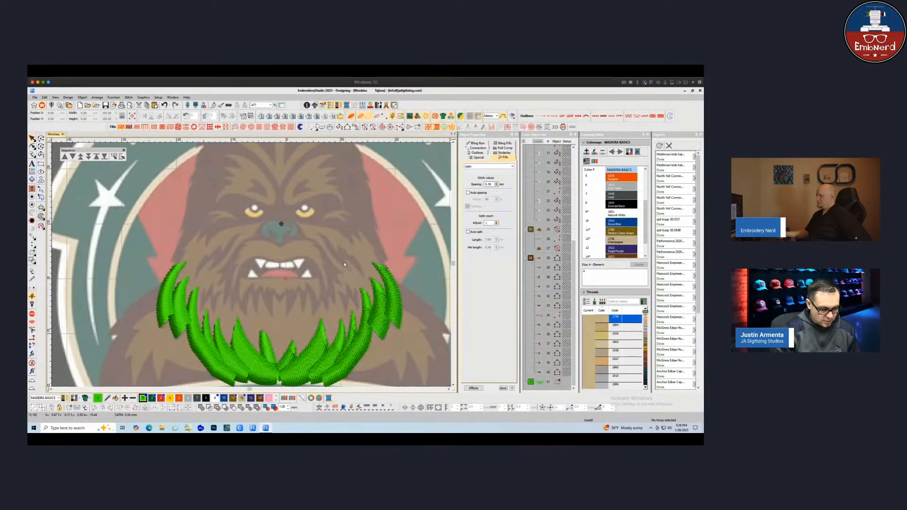
left_click(359, 262)
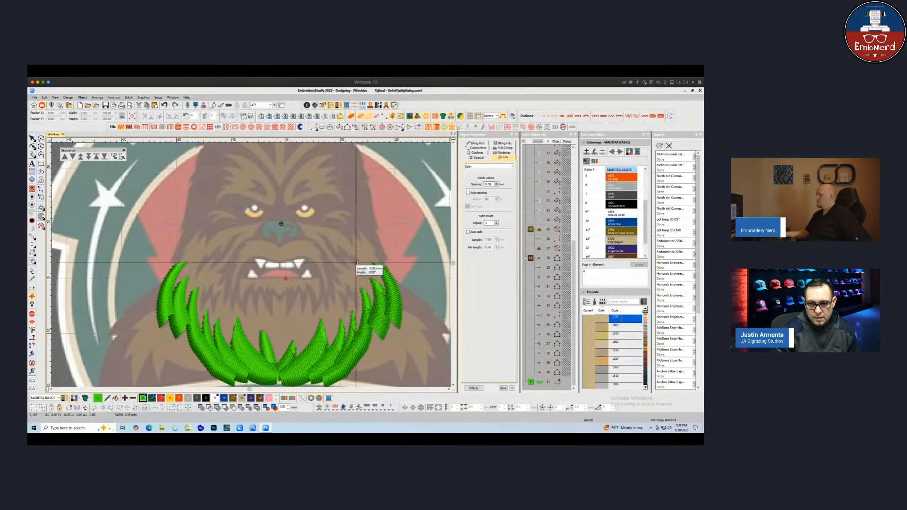
key("Escape")
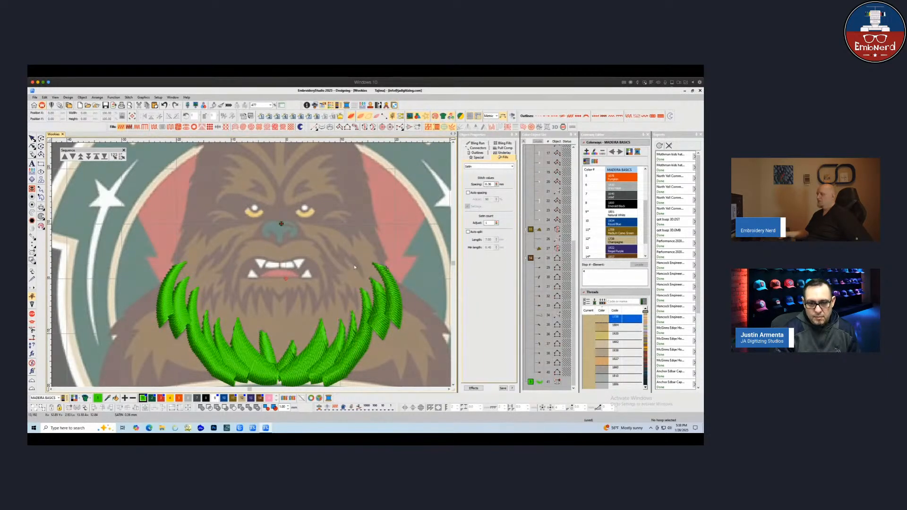
scroll(355, 267, "right", 5)
scroll(363, 282, "left", 5)
scroll(364, 282, "up", 2)
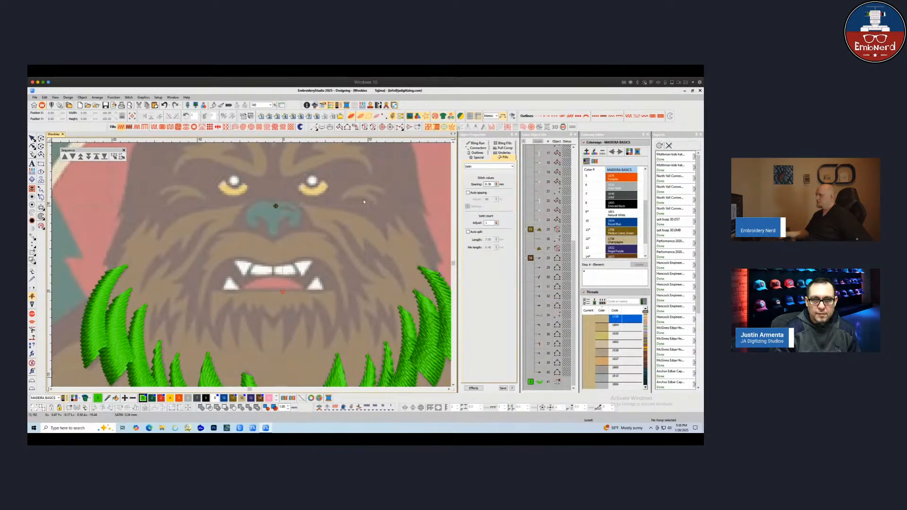
left_click(339, 127)
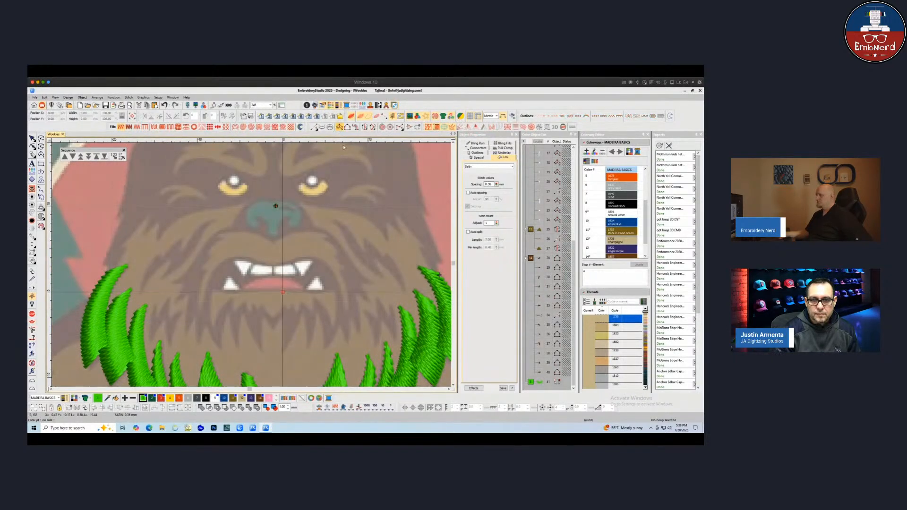
left_click(384, 268)
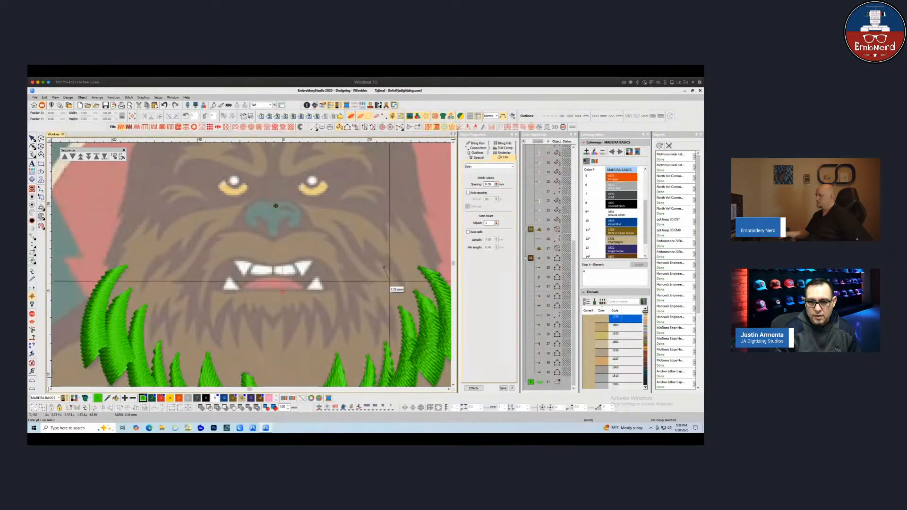
left_click(391, 274)
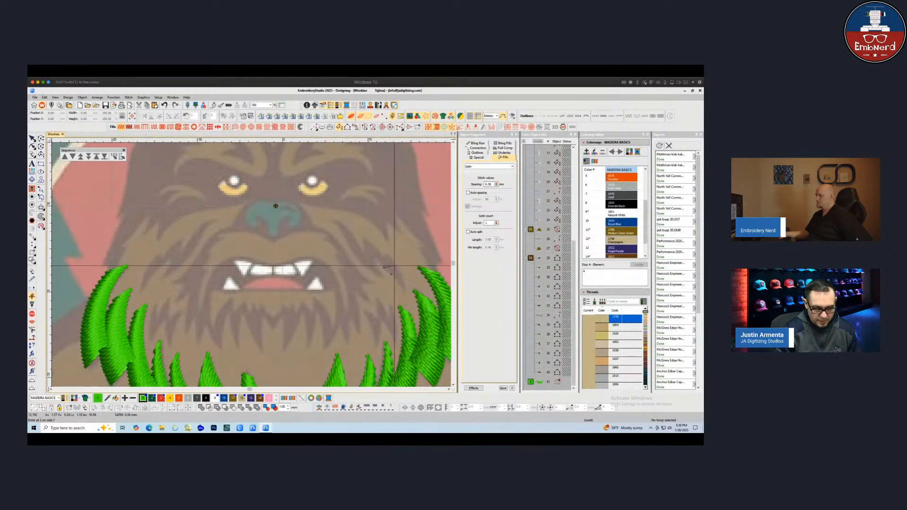
key("BackSpace")
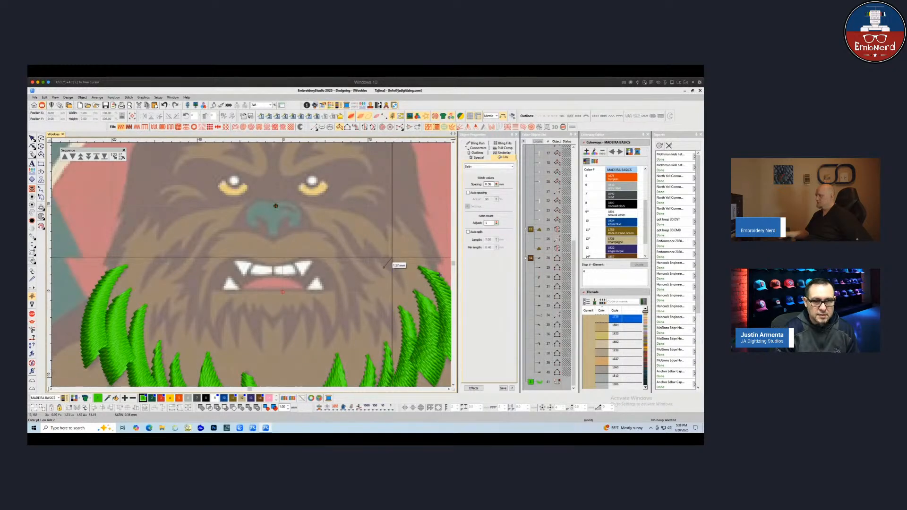
left_click(391, 259)
scroll(390, 264, "down", 2)
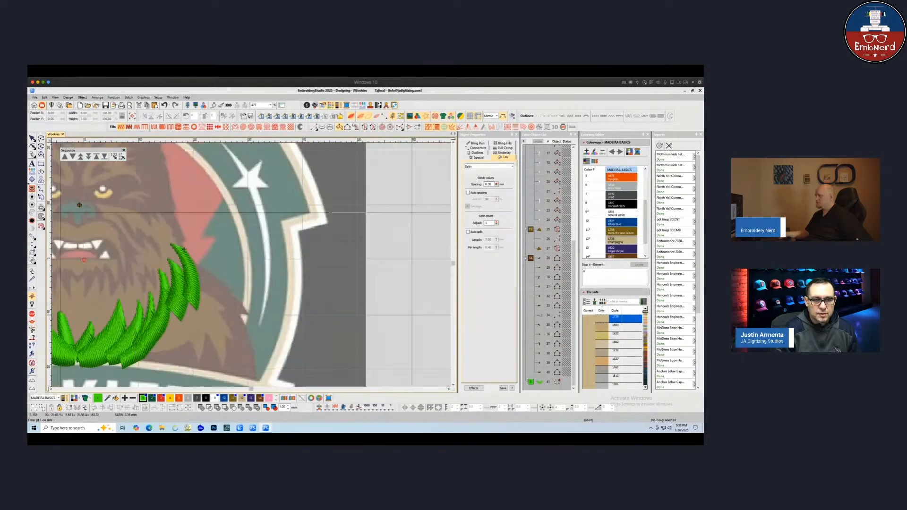
scroll(104, 212, "down", 1)
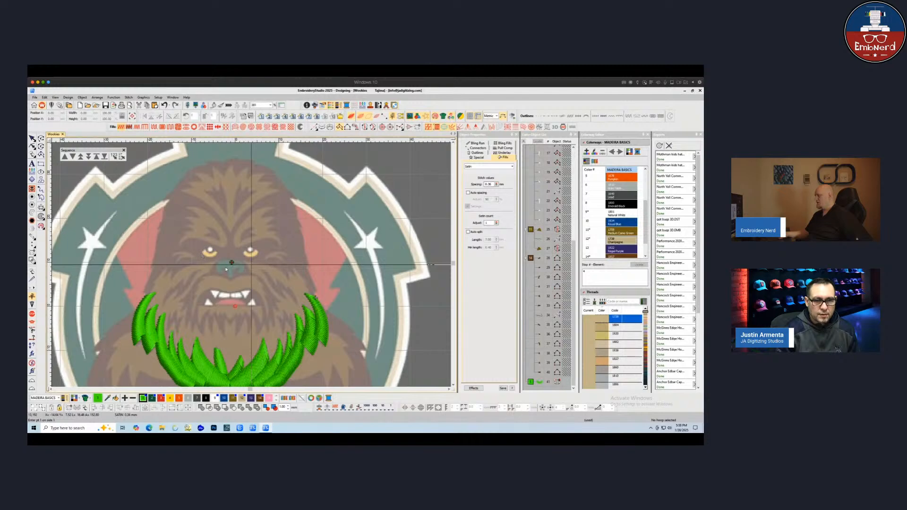
key("Escape")
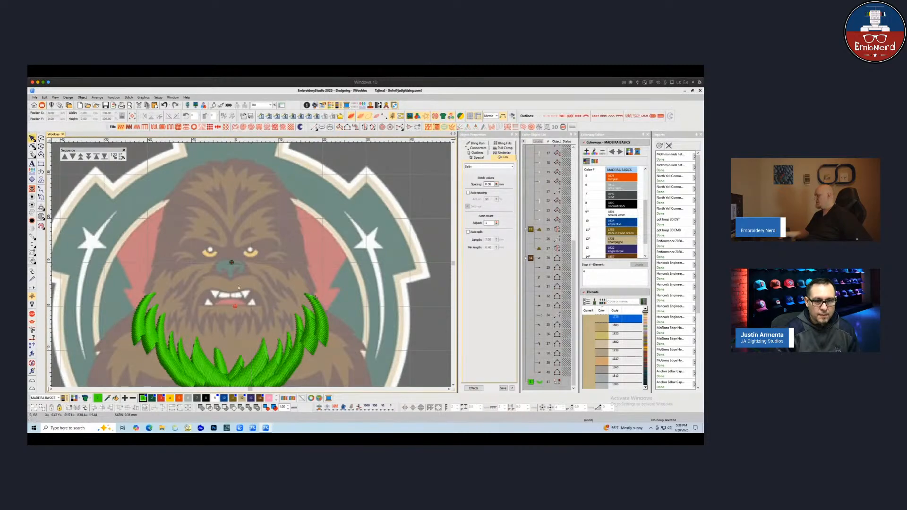
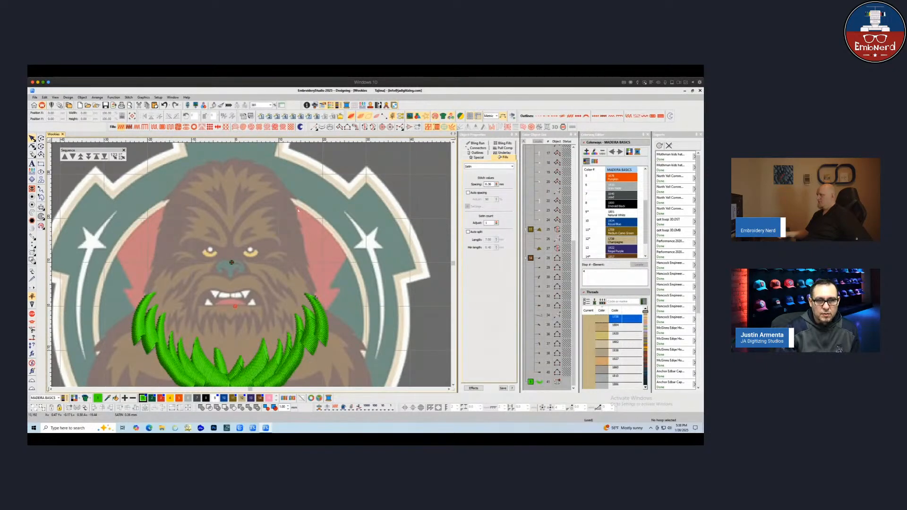
Digitize a curved fill fur strand running up the right cheek above the chest fur
left_click(339, 128)
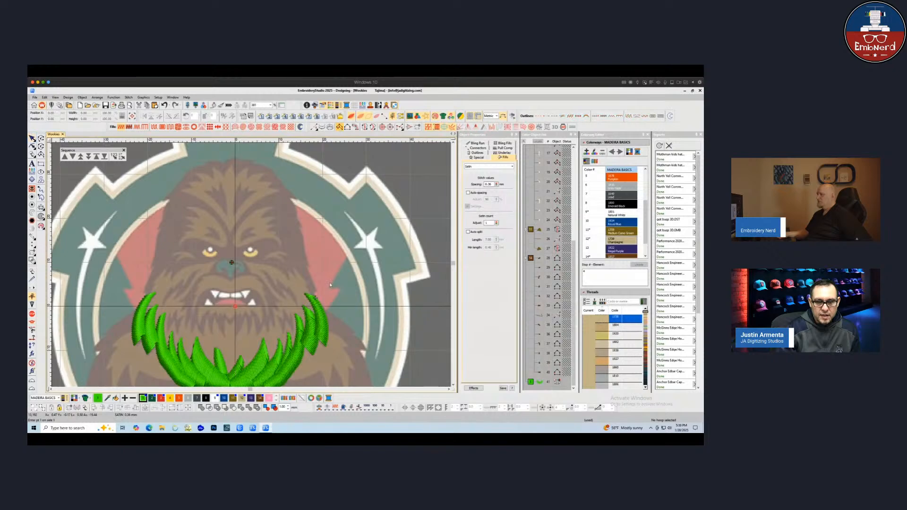
left_click(309, 293)
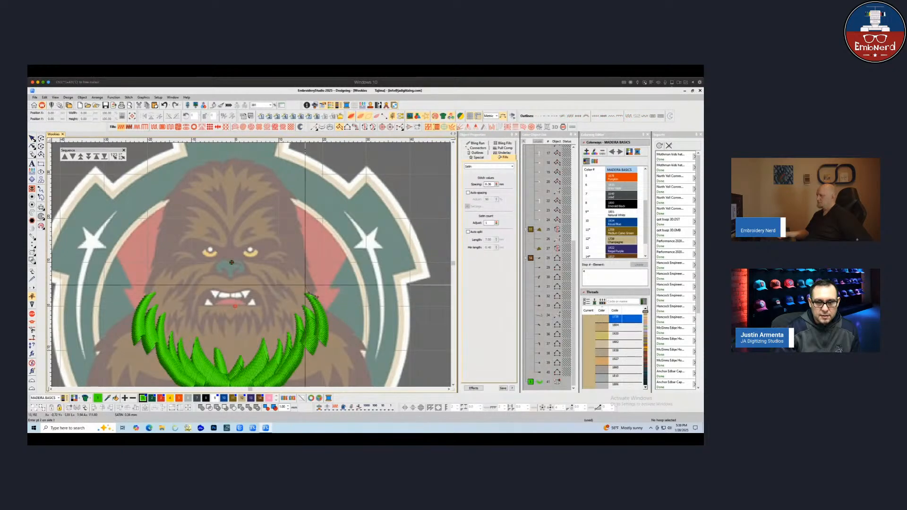
left_click(306, 285)
left_click(317, 291)
left_click(300, 274)
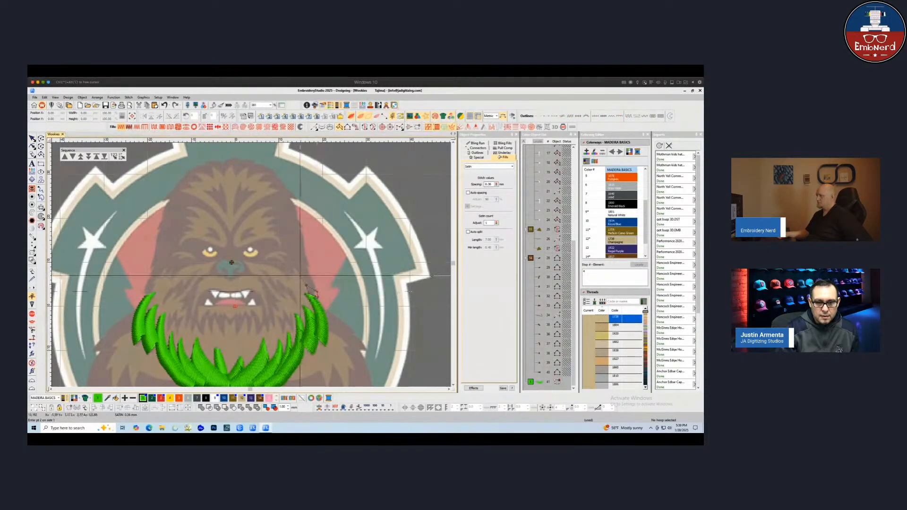
left_click(311, 275)
left_click(301, 255)
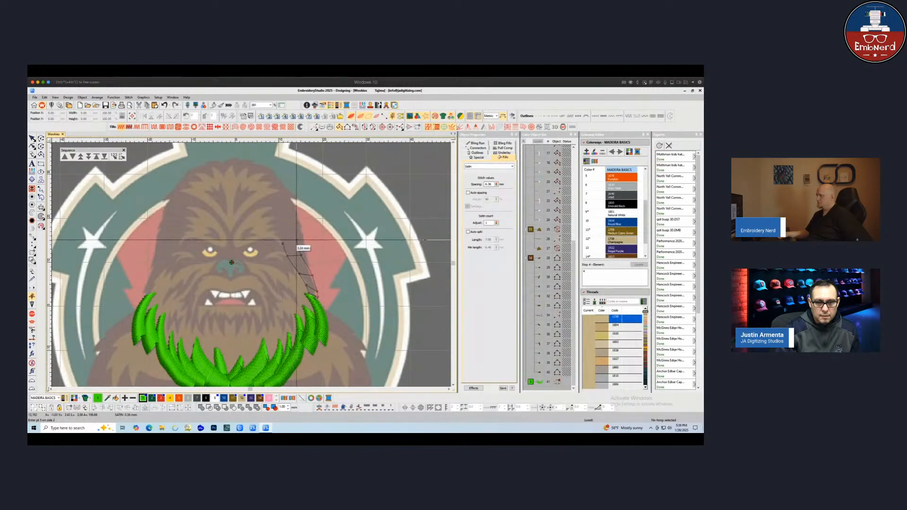
left_click(281, 237)
left_click(290, 234)
left_click(275, 233)
key("Return")
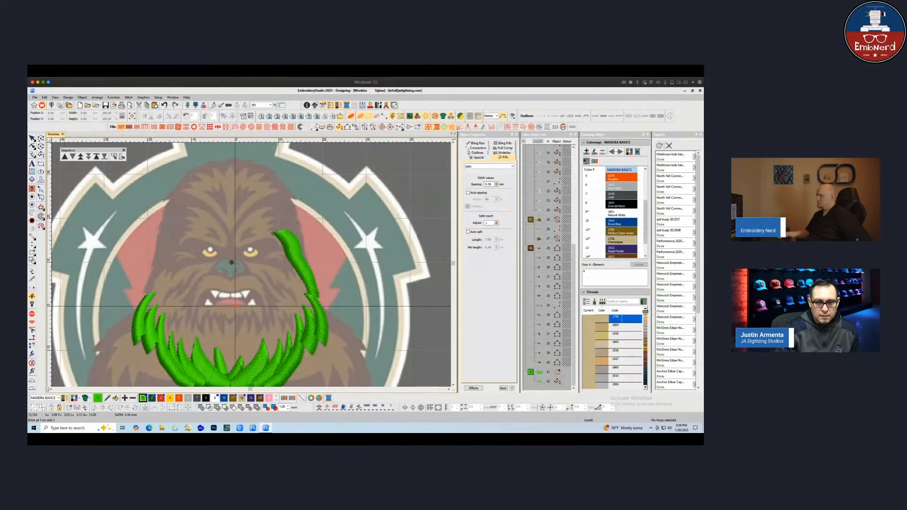
Digitize a second fur strand continuing upward along the right side of the face
left_click(310, 269)
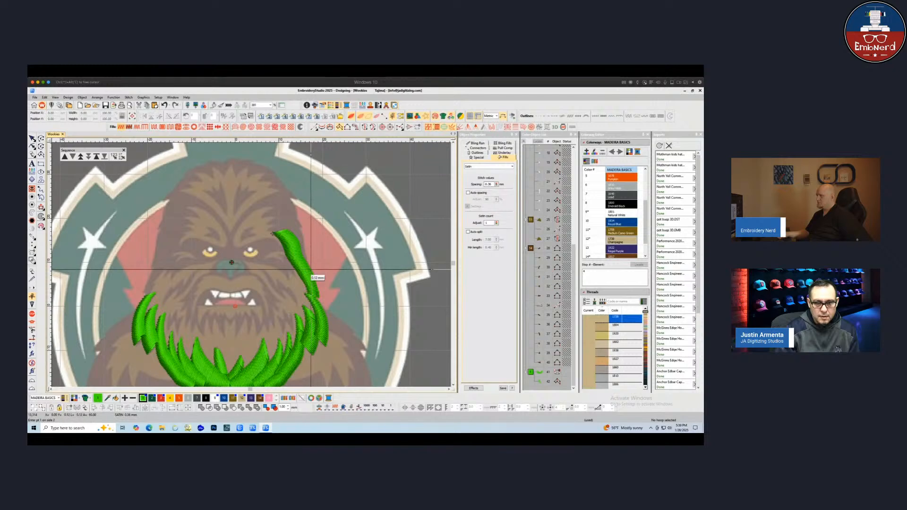
left_click(301, 262)
left_click(299, 249)
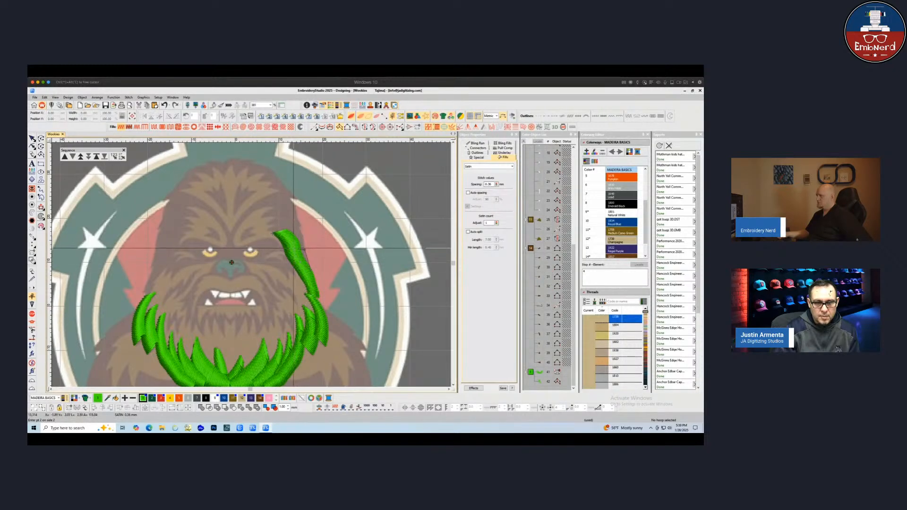
left_click(304, 249)
left_click(303, 234)
left_click(289, 237)
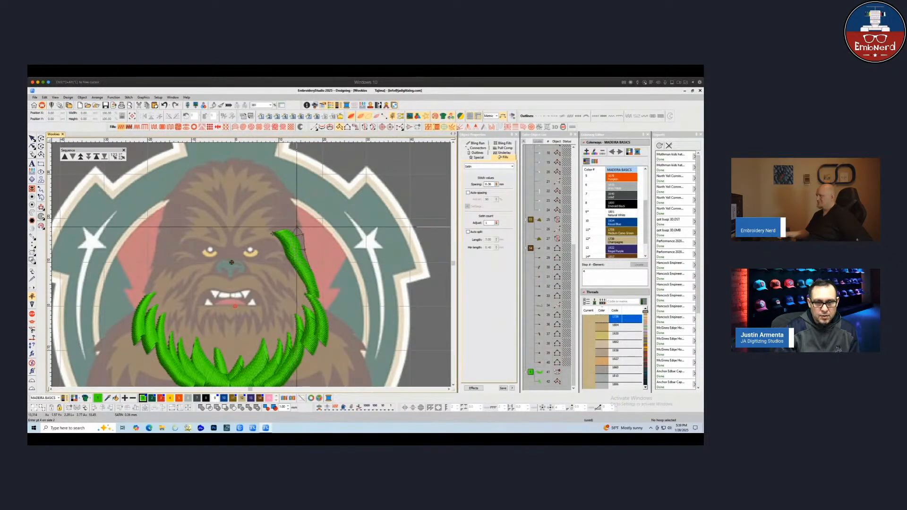
left_click(297, 227)
left_click(274, 231)
key("Return")
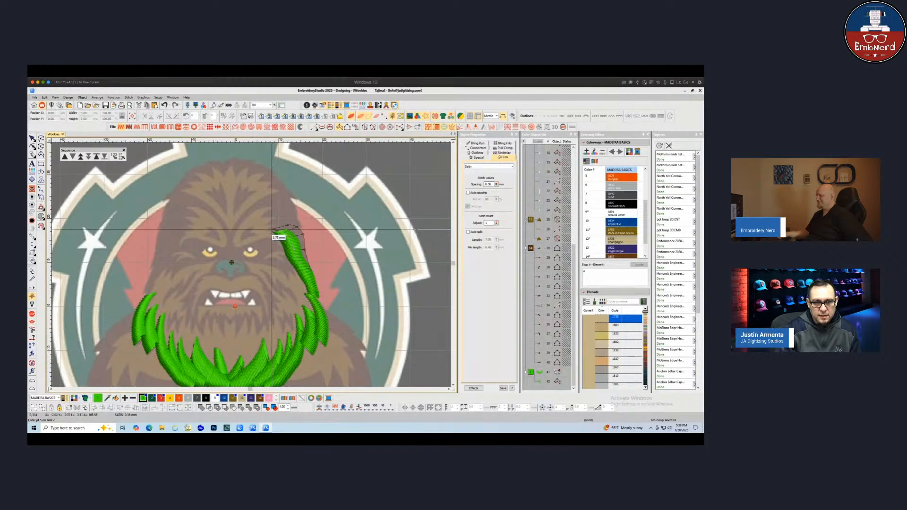
Add a short fur strand tip at the top of the right-side strands near the brow
left_click(295, 217)
left_click(281, 215)
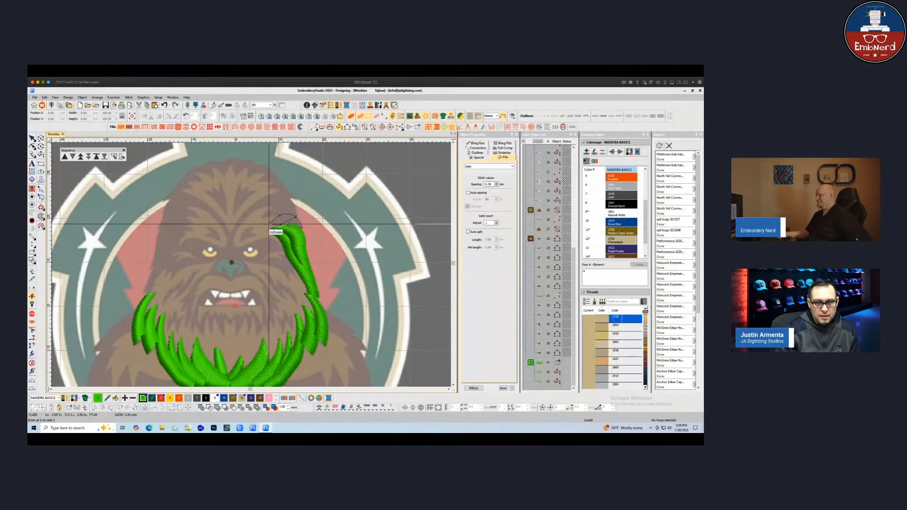
left_click(269, 224)
key("Return")
Digitize another fur strand curling over toward the forehead on the right side
left_click(285, 217)
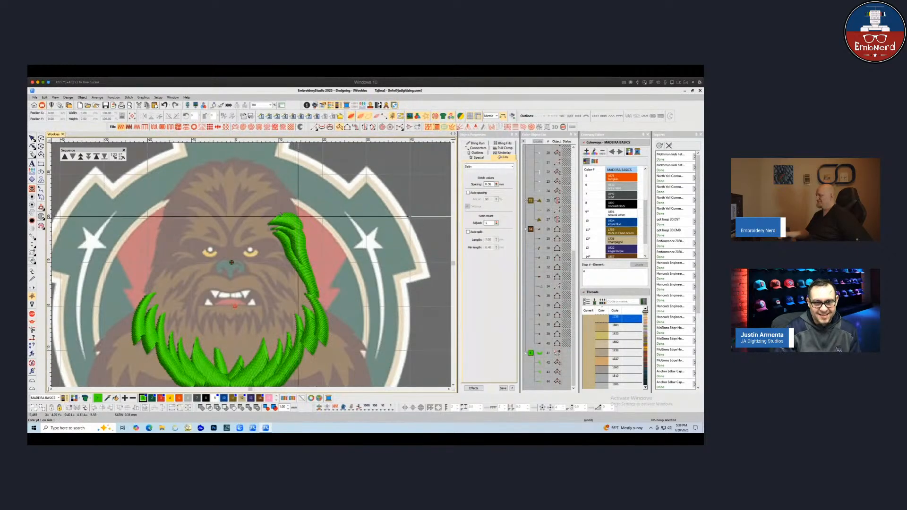
left_click(293, 217)
left_click(294, 205)
left_click(283, 219)
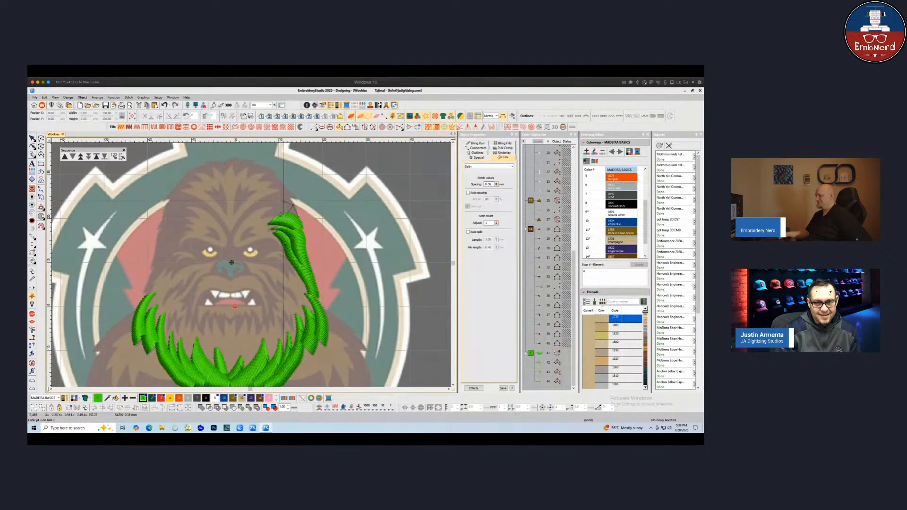
left_click(284, 203)
left_click(275, 216)
left_click(269, 210)
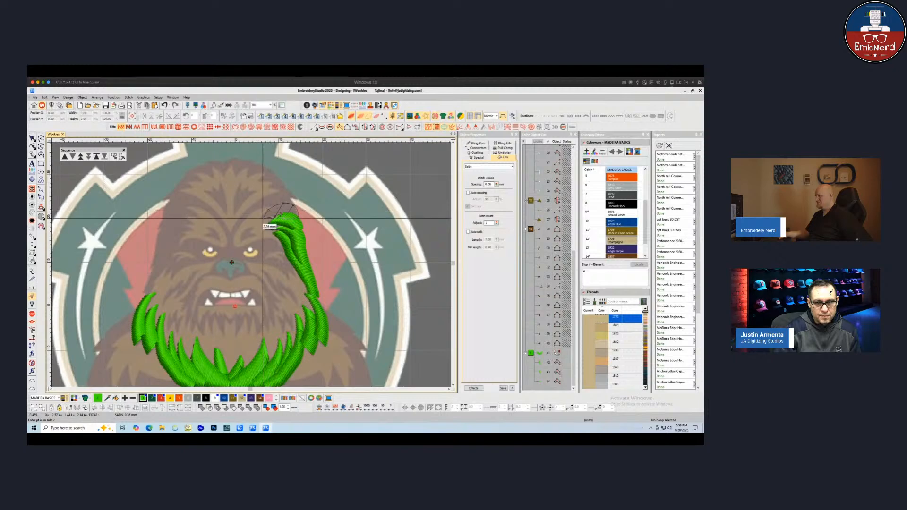
left_click(263, 218)
key("Return")
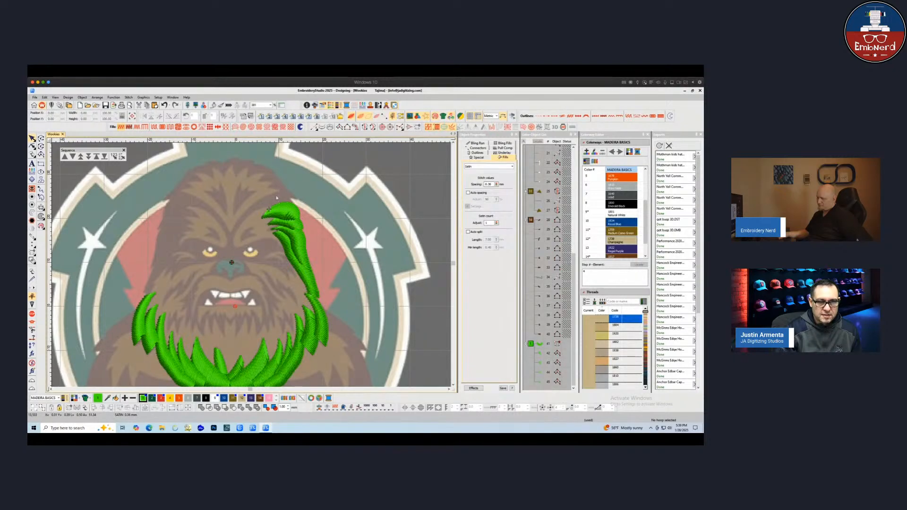
Digitize a short run line leading upward from the top fur strand into the head
left_click(314, 127)
left_click(282, 202)
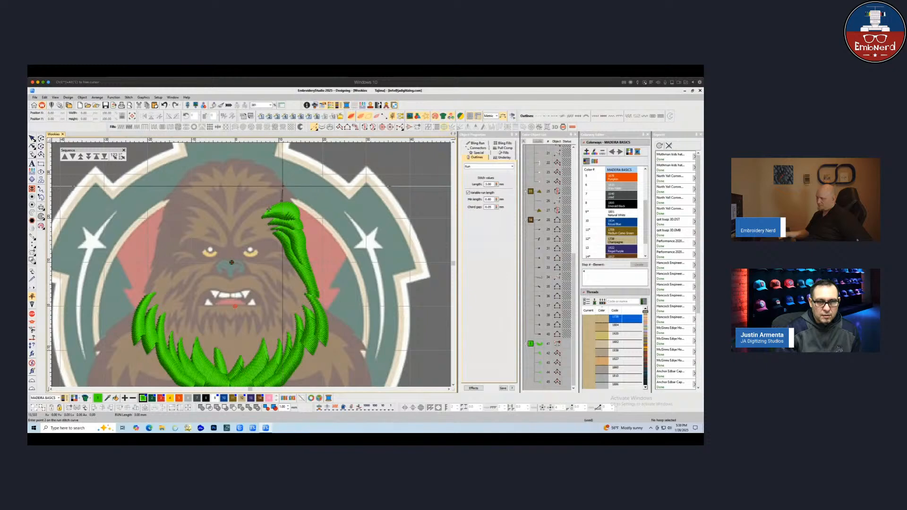
left_click(282, 187)
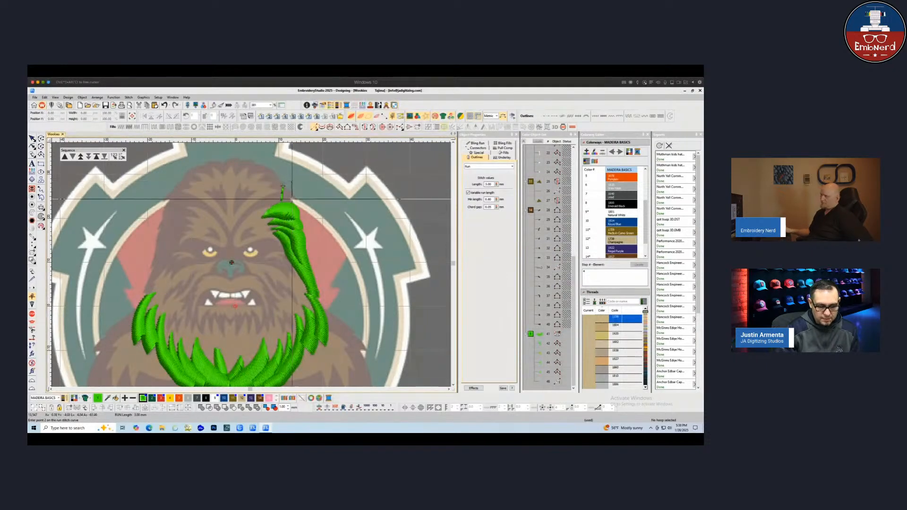
key("space")
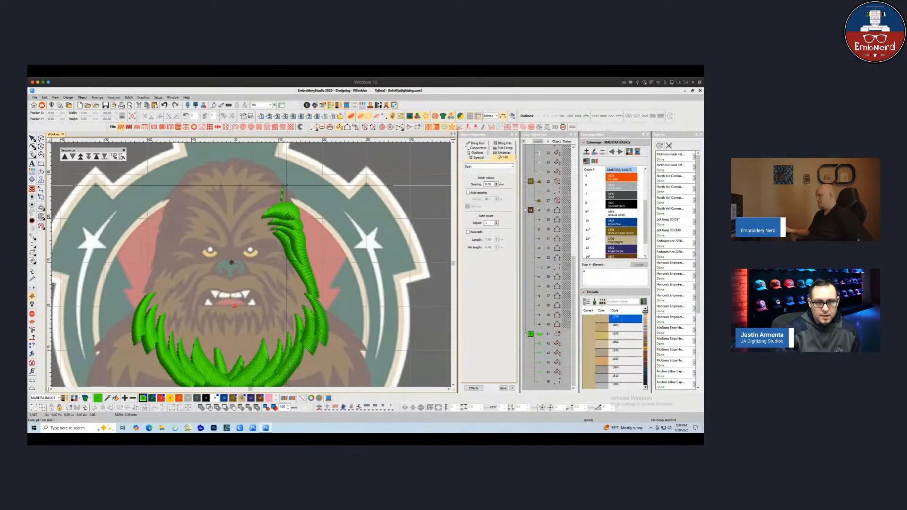
Digitize a fur strand on the upper right of the head where the run line ends
left_click(286, 185)
scroll(292, 192, "up", 2)
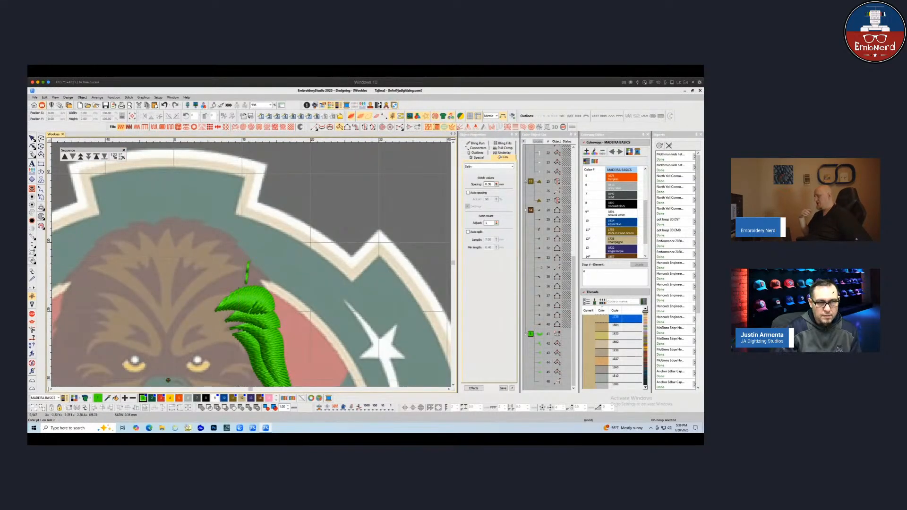
left_click(222, 265)
left_click(238, 252)
left_click(237, 265)
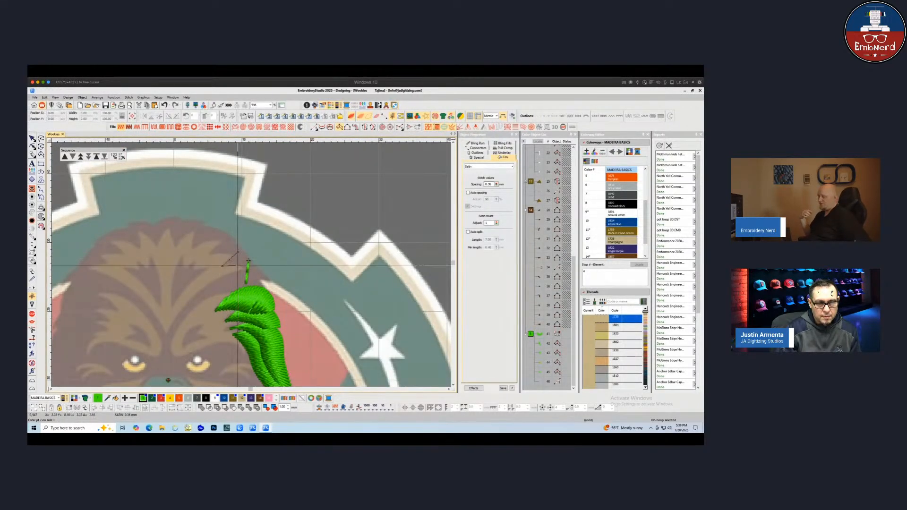
left_click(250, 258)
left_click(254, 274)
left_click(269, 277)
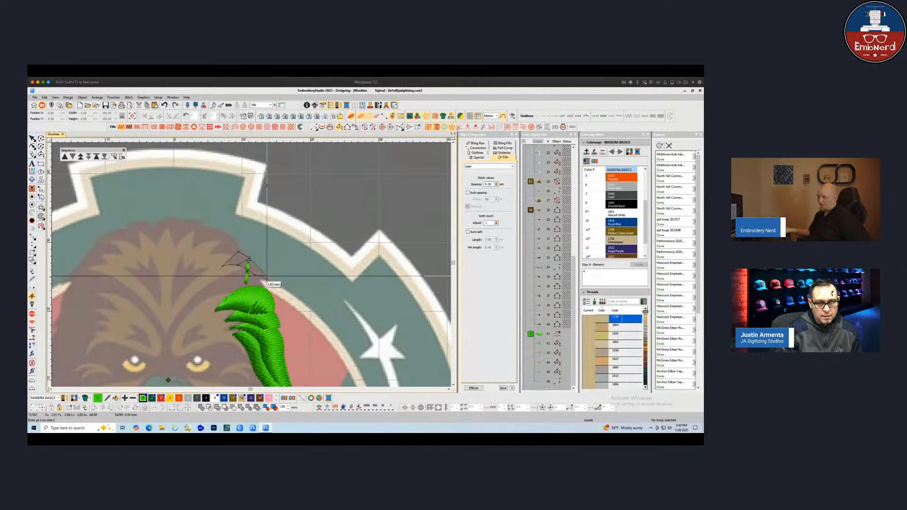
left_click(269, 277)
key("Return")
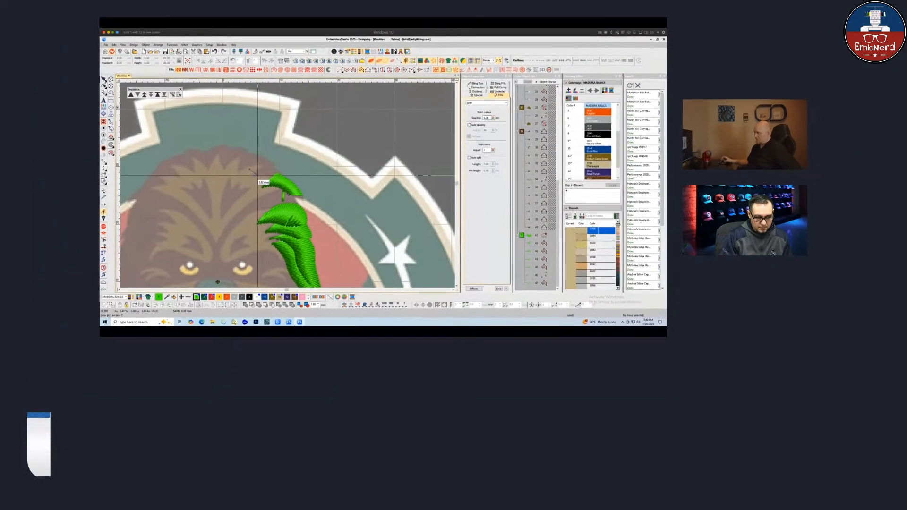
Digitize the next fur strand slightly further left across the top of the head
left_click(255, 171)
left_click(268, 160)
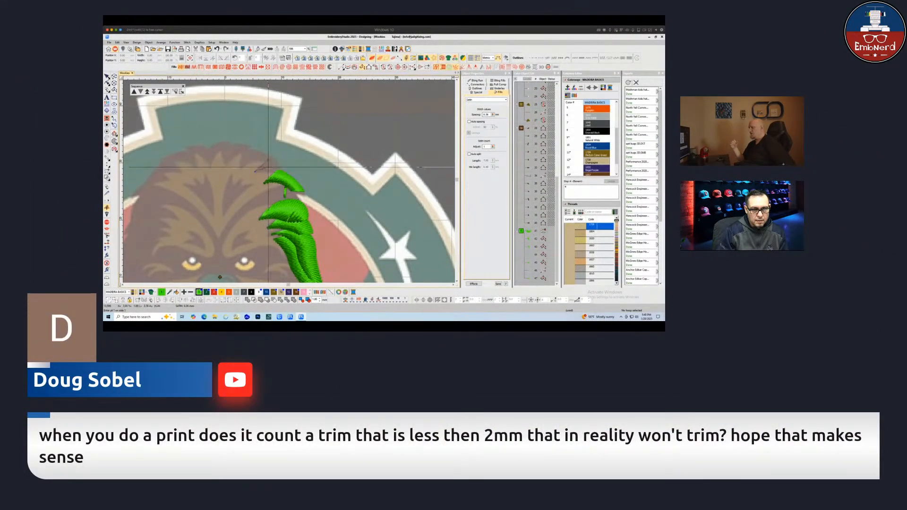
left_click(268, 171)
left_click(279, 164)
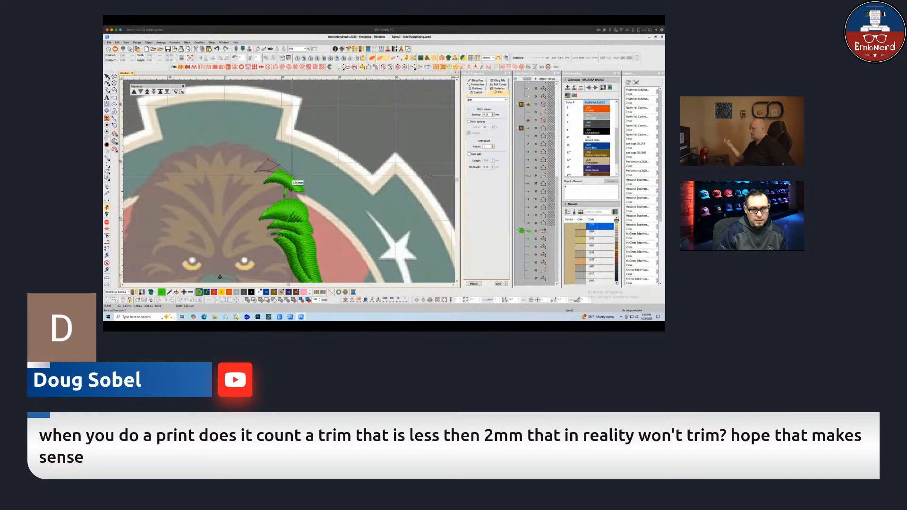
key("Return")
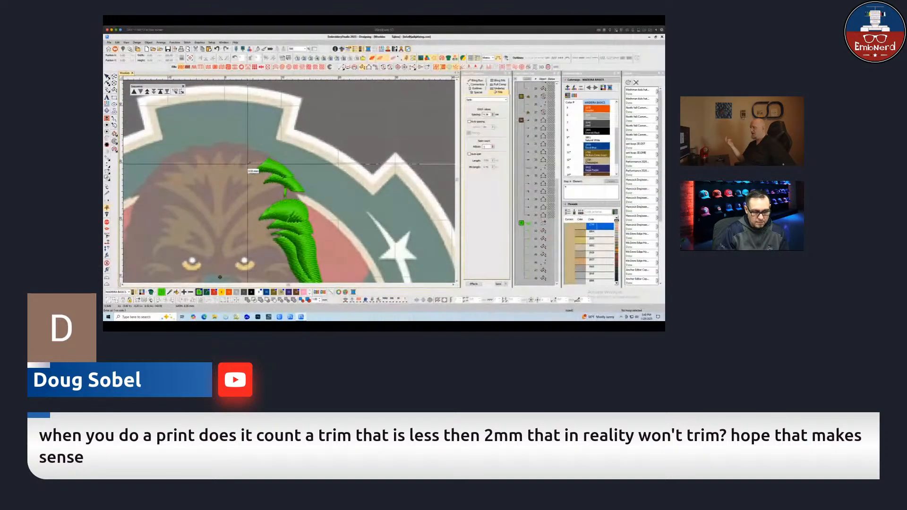
Add another fur strand toward the crown of the head, left of the previous one
left_click(241, 169)
left_click(244, 151)
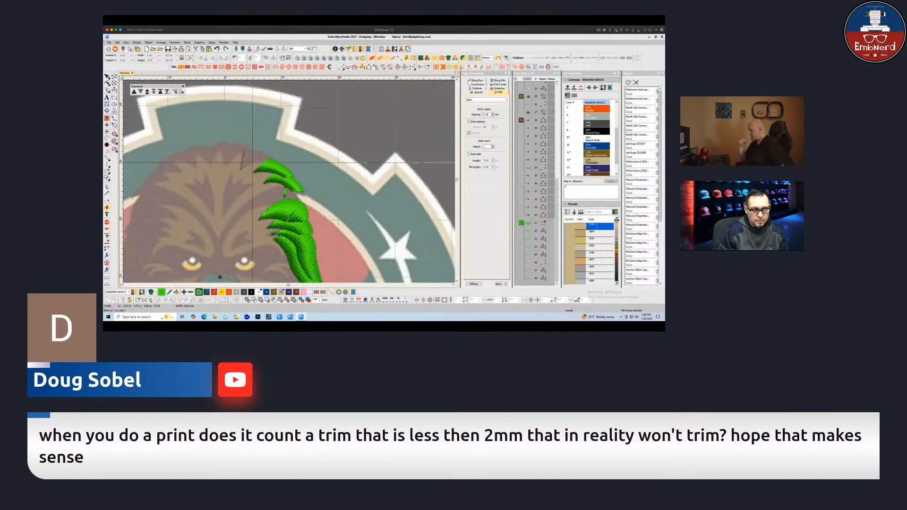
left_click(253, 162)
left_click(256, 150)
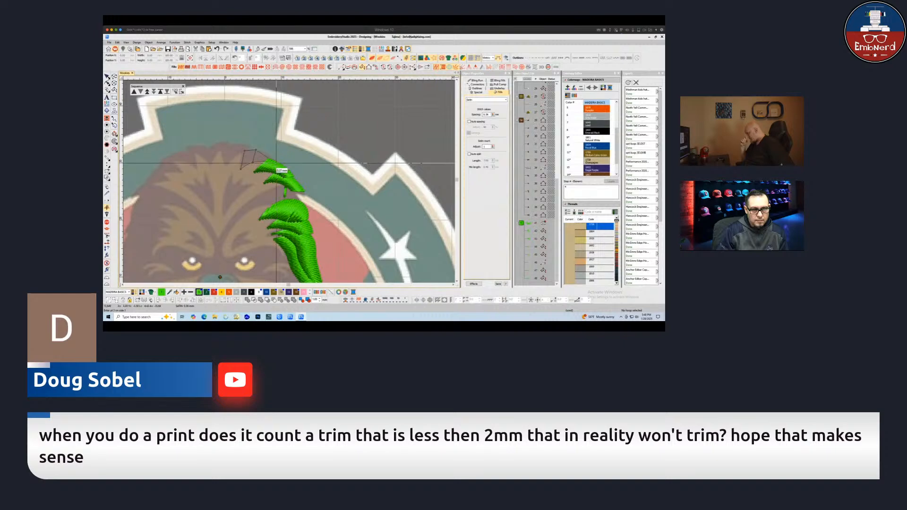
key("Return")
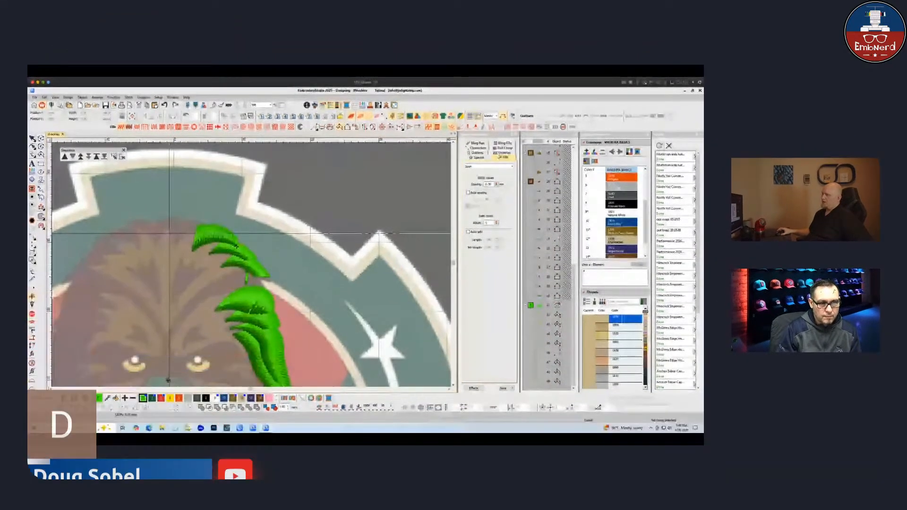
Digitize a fur strand at the crown of the head near the center
left_click(219, 159)
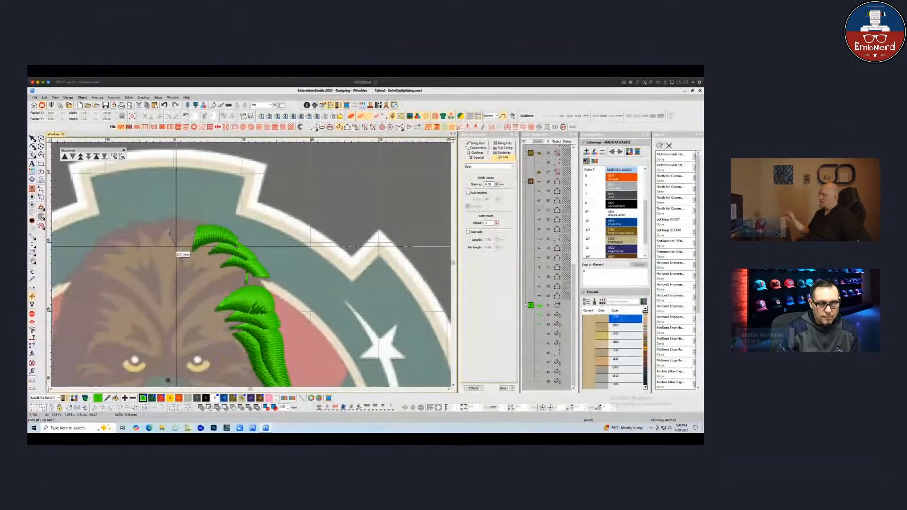
left_click(176, 245)
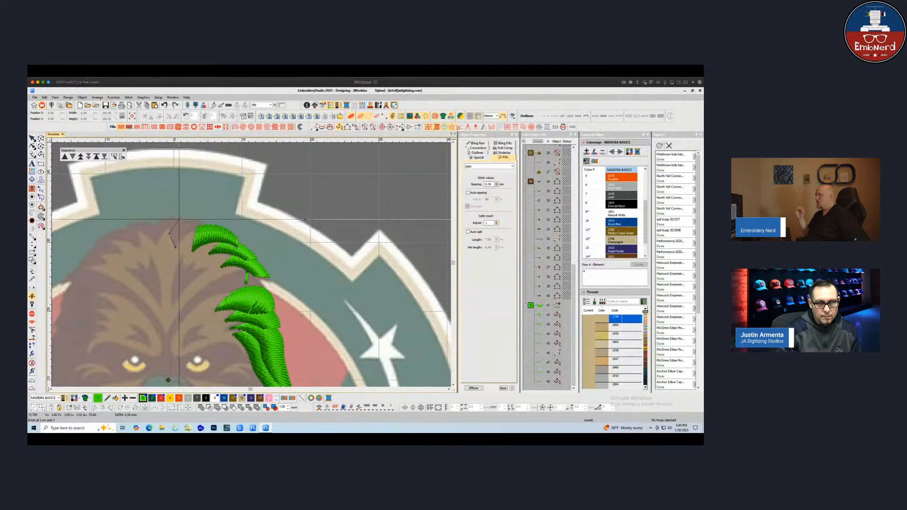
left_click(203, 219)
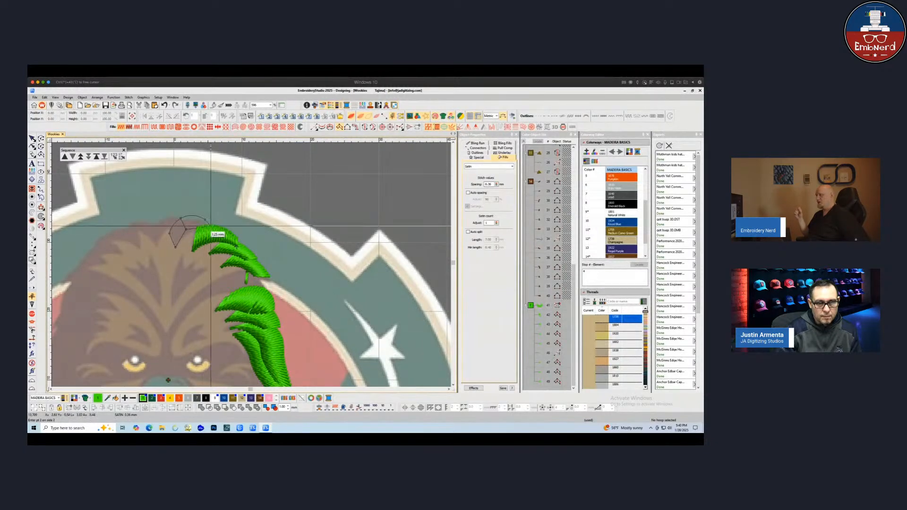
left_click(210, 225)
key("Return")
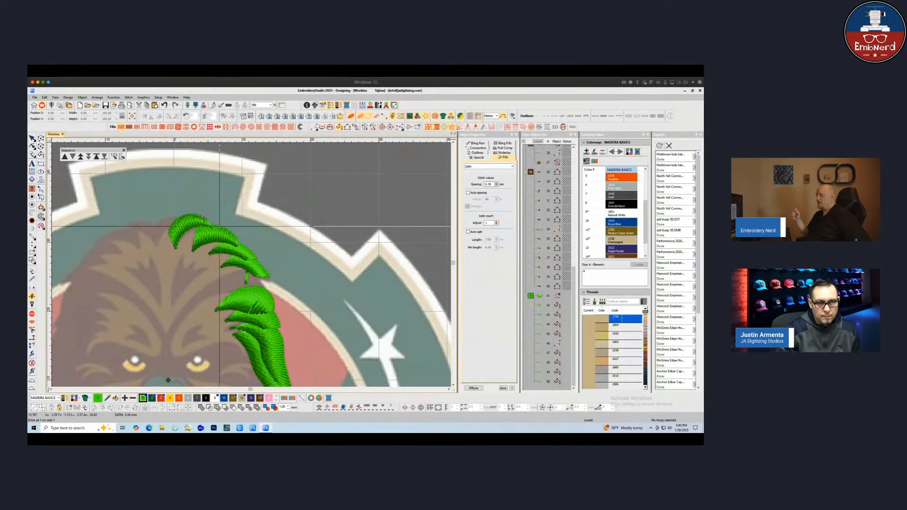
Digitize a final fur strand at the top center of the head above the eyes
scroll(219, 227, "down", 1)
scroll(236, 316, "up", 1)
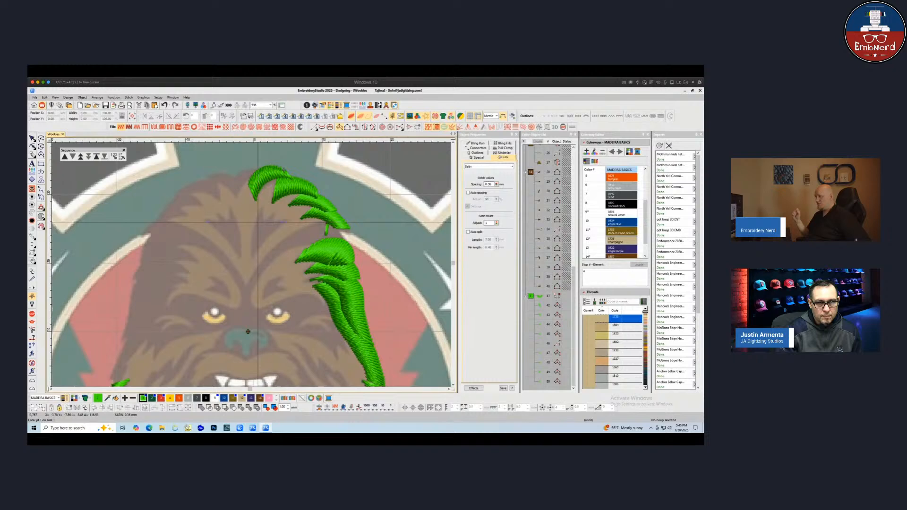
left_click(258, 169)
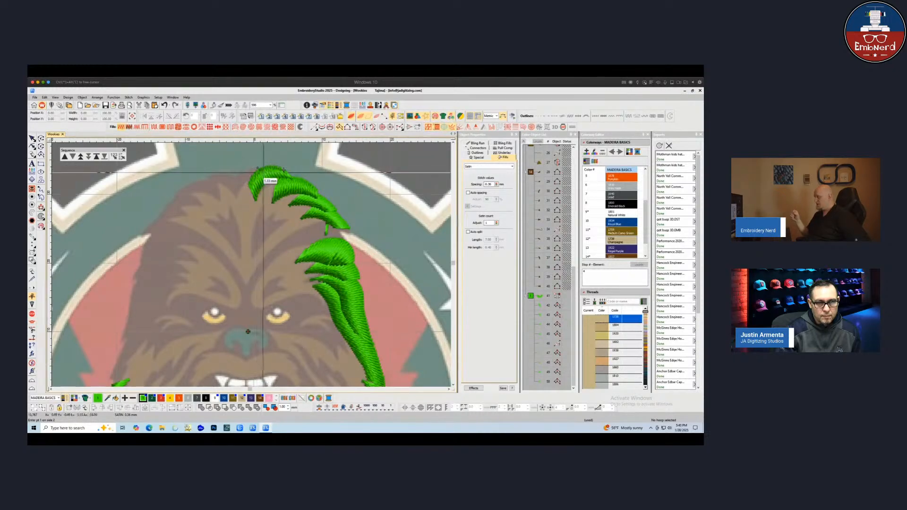
left_click(242, 169)
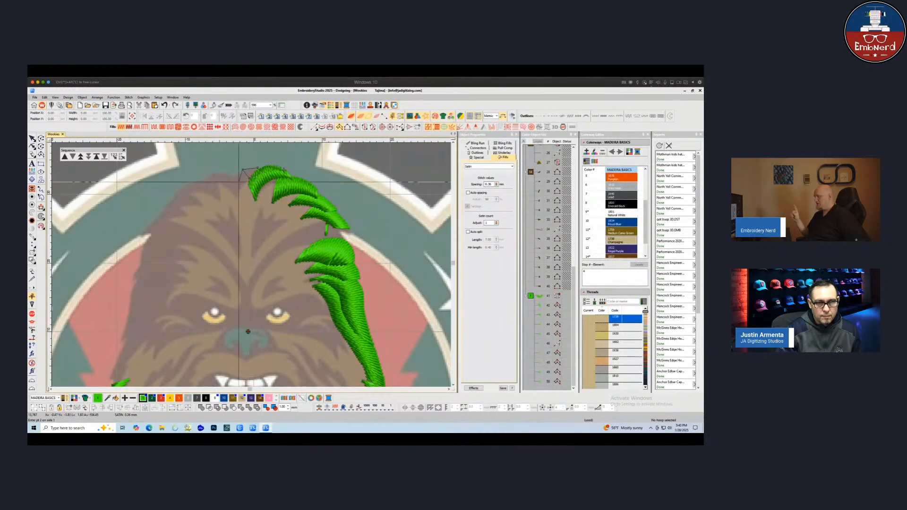
left_click(231, 179)
key("Return")
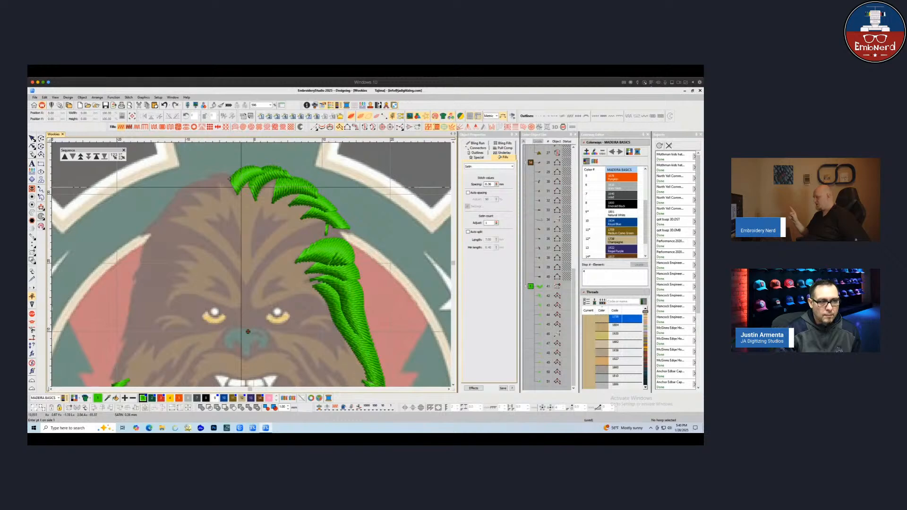
Select the crown fur strands and move them left and down so they sit across the top of the head
key("Escape")
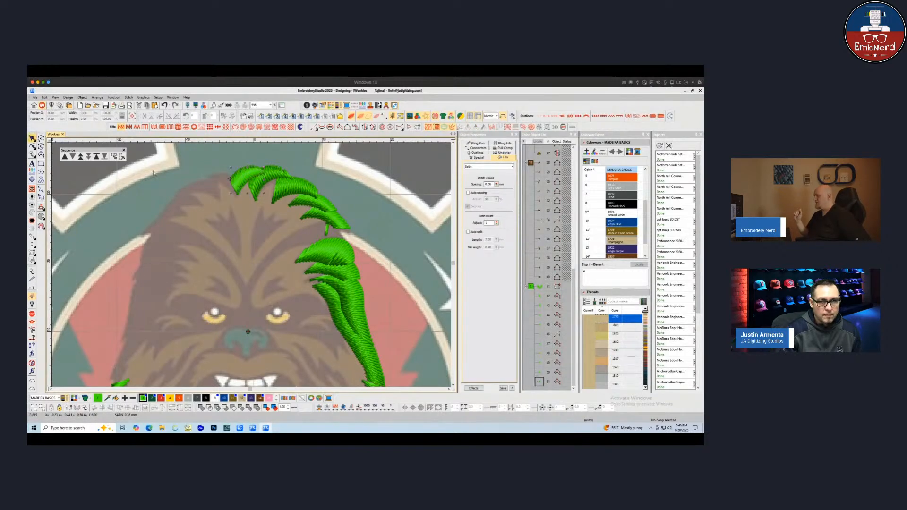
left_click(344, 220)
left_click_drag(351, 234, 354, 236)
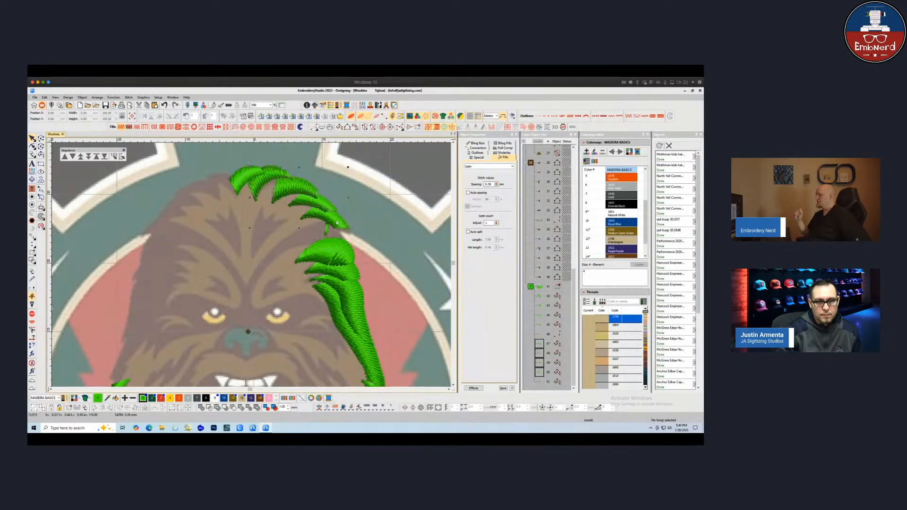
left_click_drag(299, 199, 218, 199)
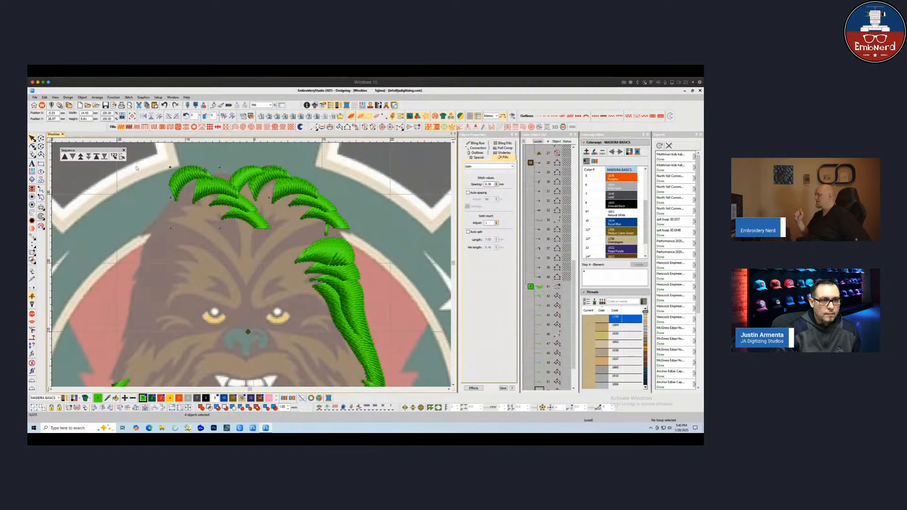
left_click_drag(205, 169, 192, 194)
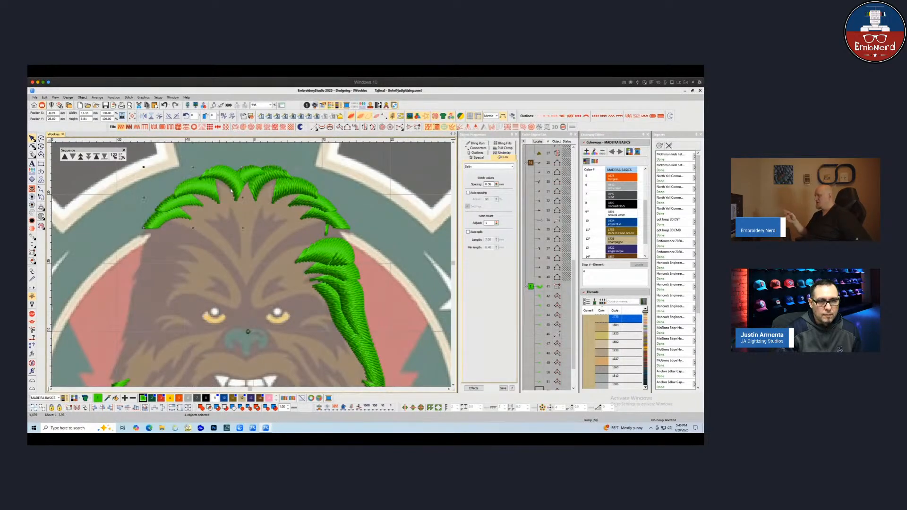
left_click(206, 260)
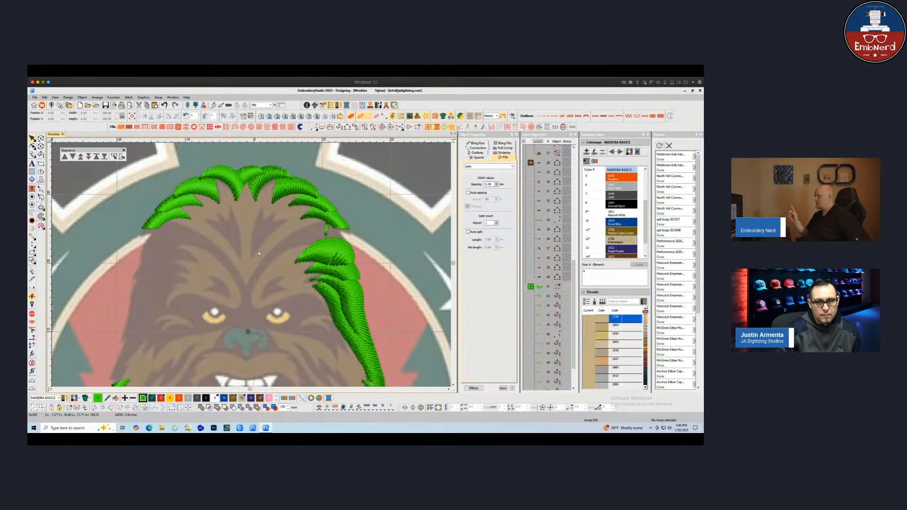
scroll(205, 260, "down", 1)
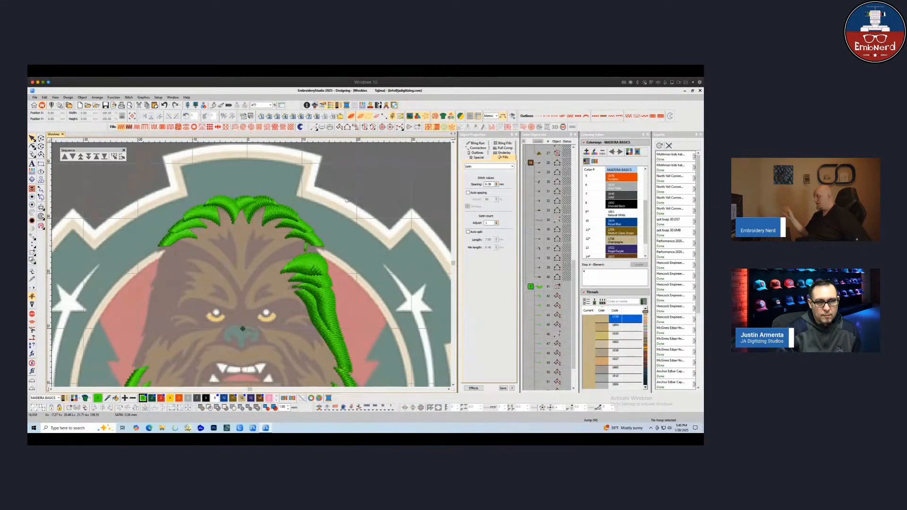
left_click(314, 233)
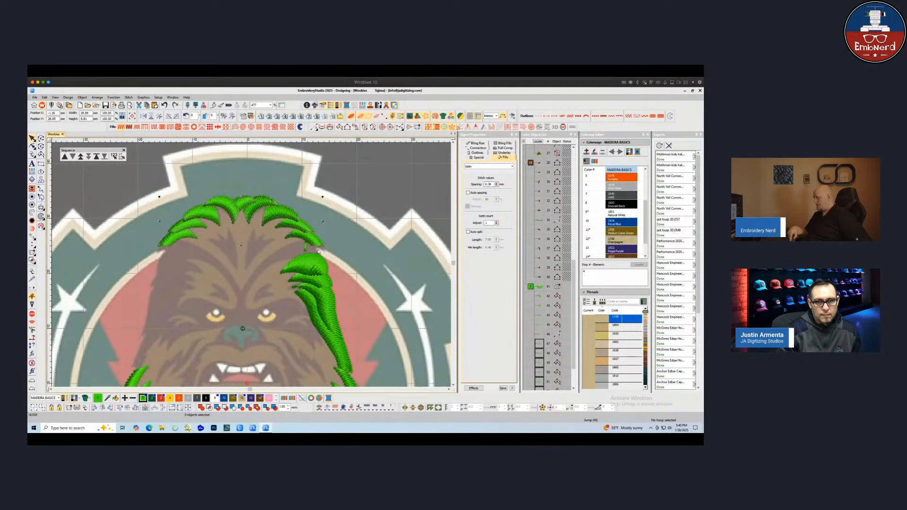
key("Delete")
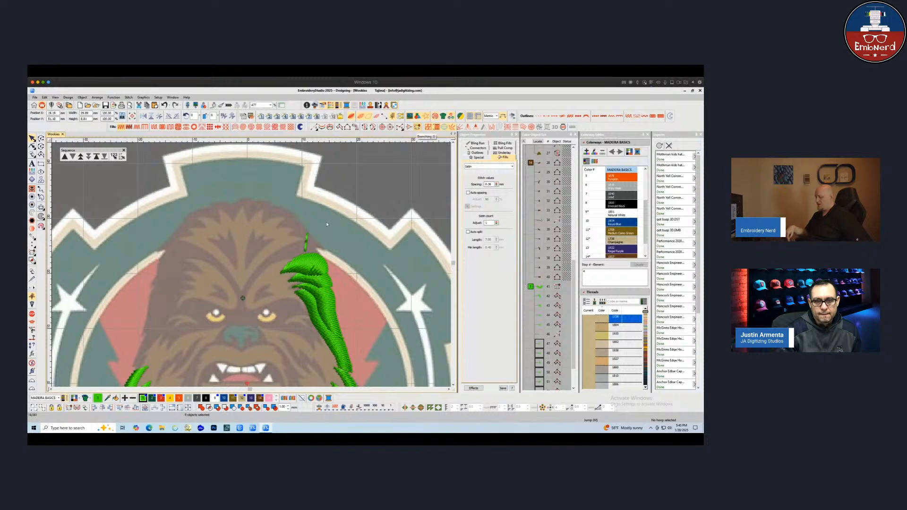
left_click(307, 241)
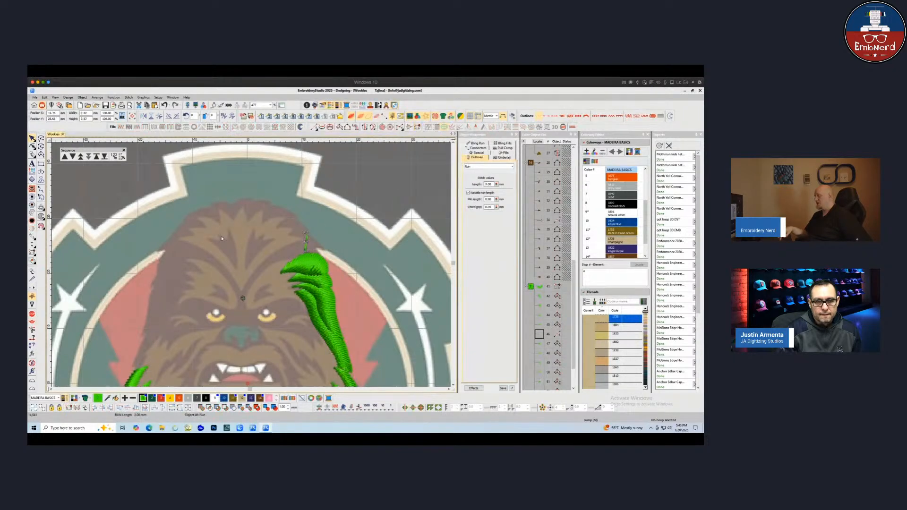
key("ctrl+z")
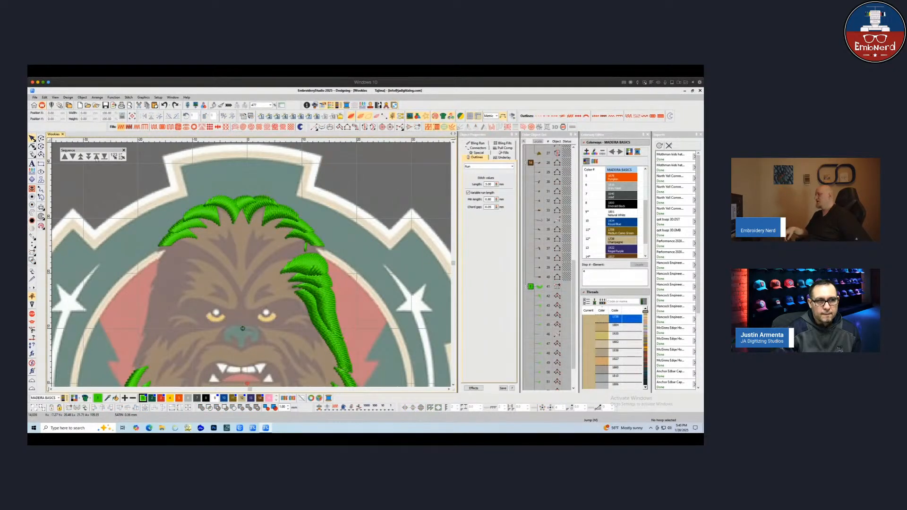
Select all the crown fur strands and apply Branching, setting entry and exit points at either side of the head
key("t")
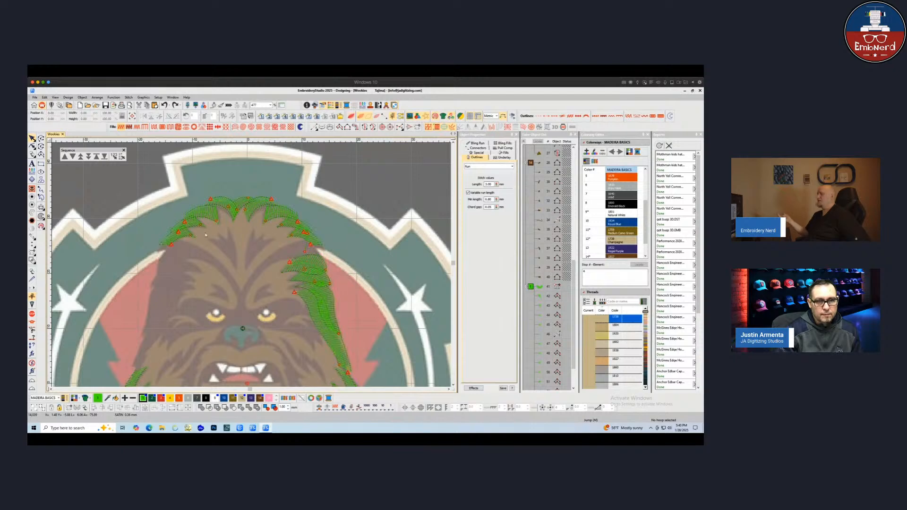
left_click_drag(149, 255, 179, 253)
left_click_drag(313, 220, 333, 189)
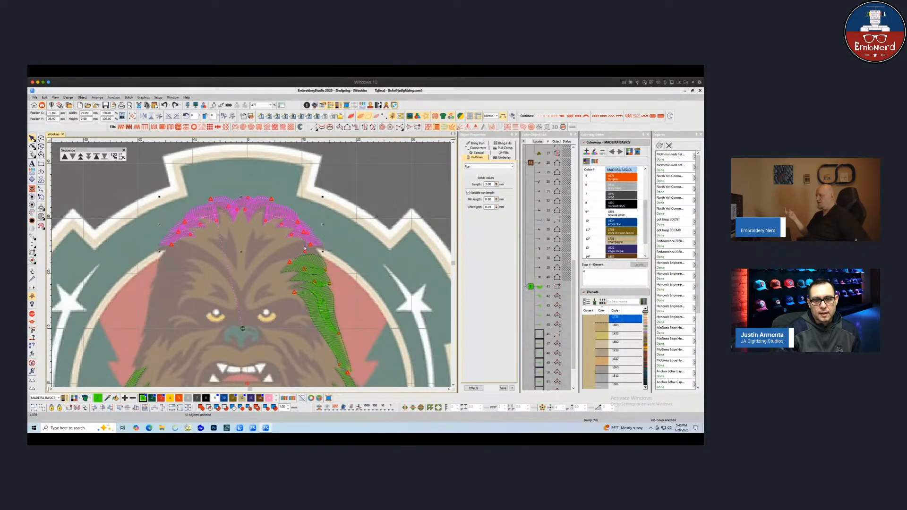
key("Left")
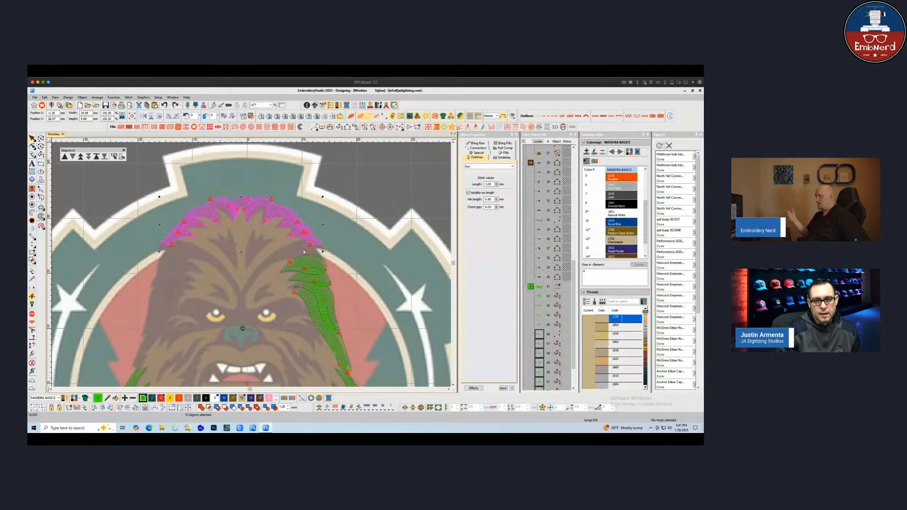
left_click(305, 251, "ctrl")
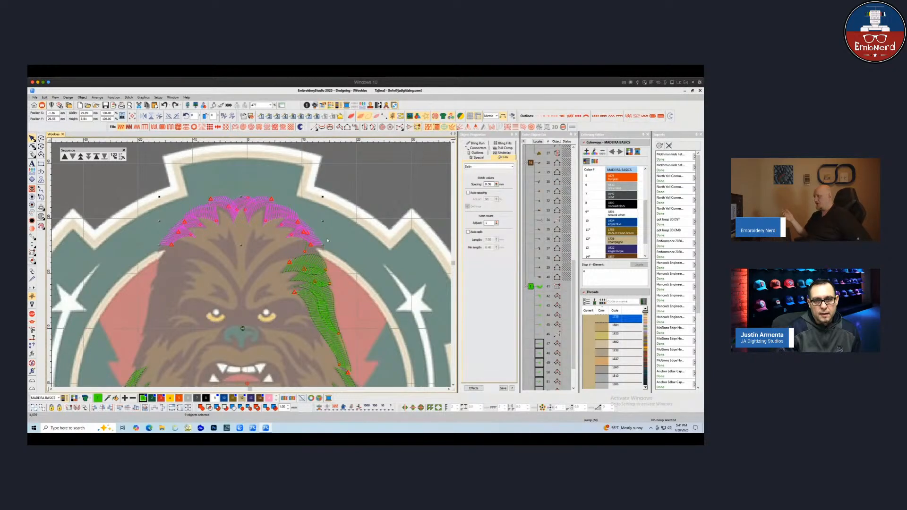
left_click(418, 127)
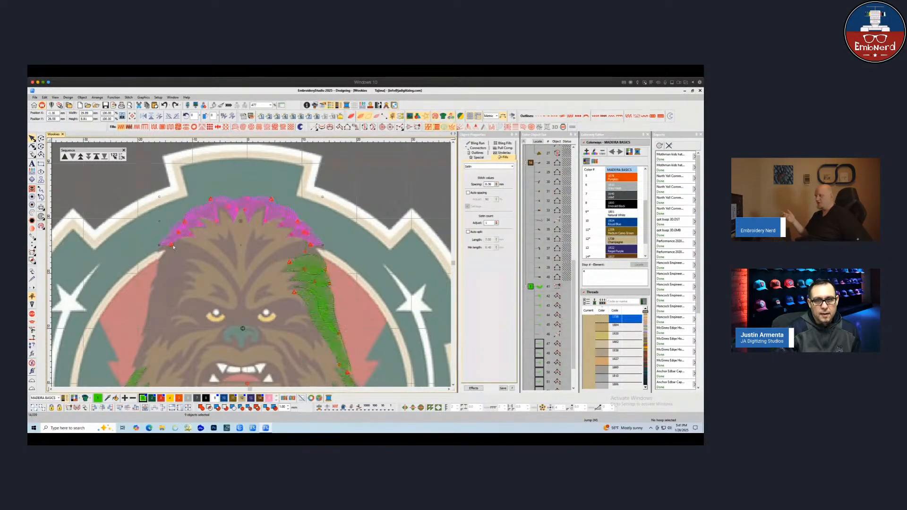
left_click(418, 128)
left_click(311, 245)
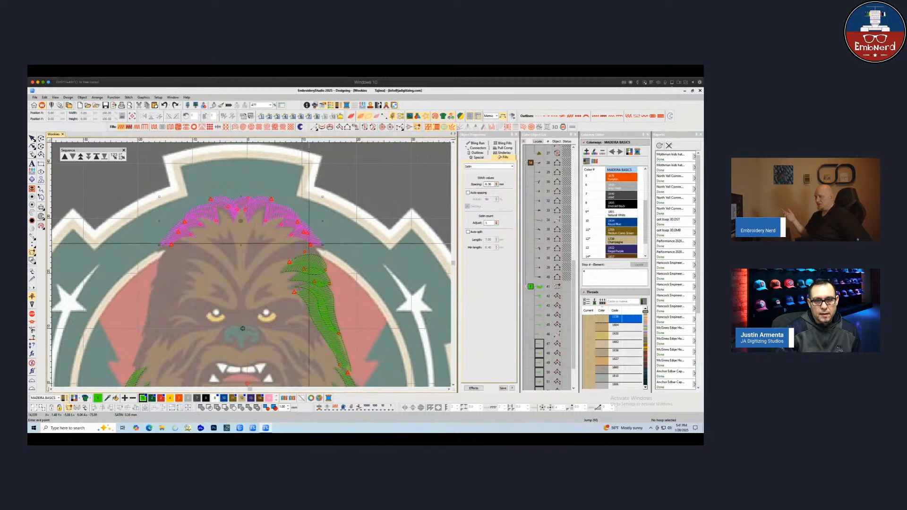
left_click(162, 243)
key("Escape")
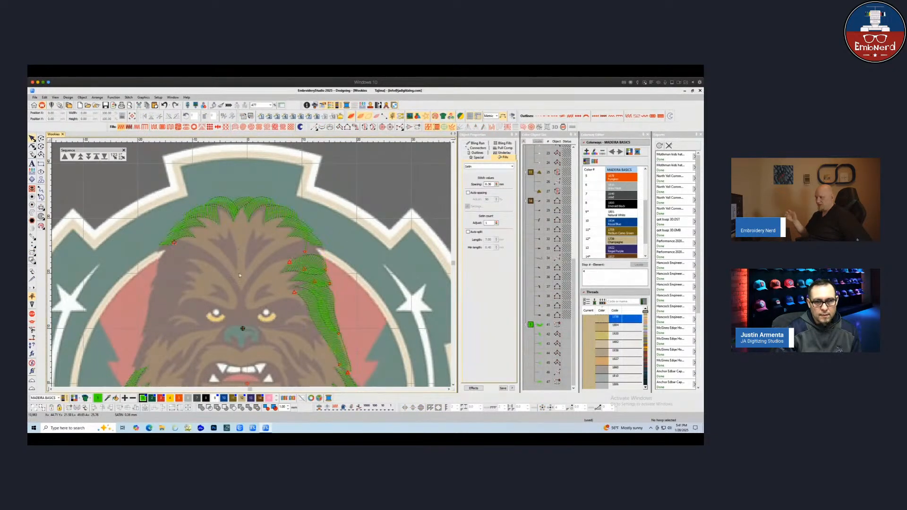
Inspect the fur strands on the right side of the head, their reshape points and connector properties
scroll(239, 282, "down", 1)
left_click_drag(319, 289, 345, 347)
left_click(358, 331)
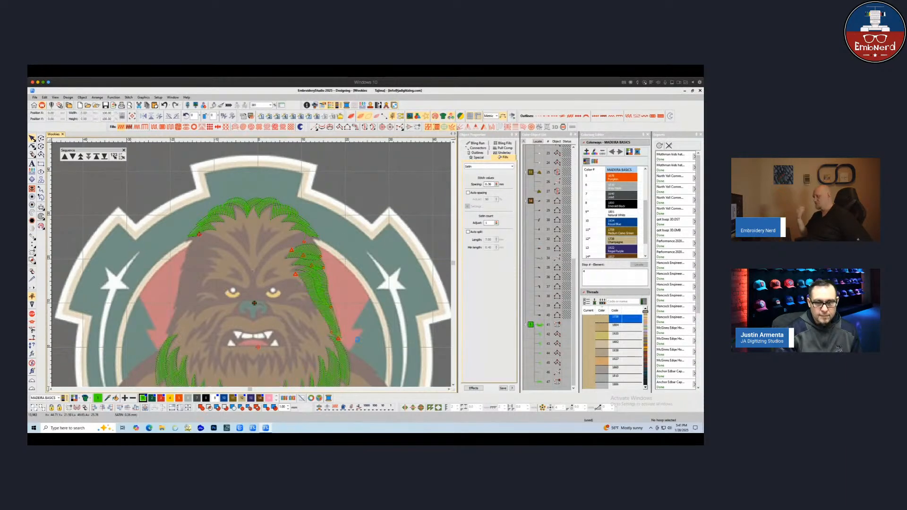
left_click(343, 354)
left_click(325, 305, "ctrl")
left_click(323, 268, "ctrl")
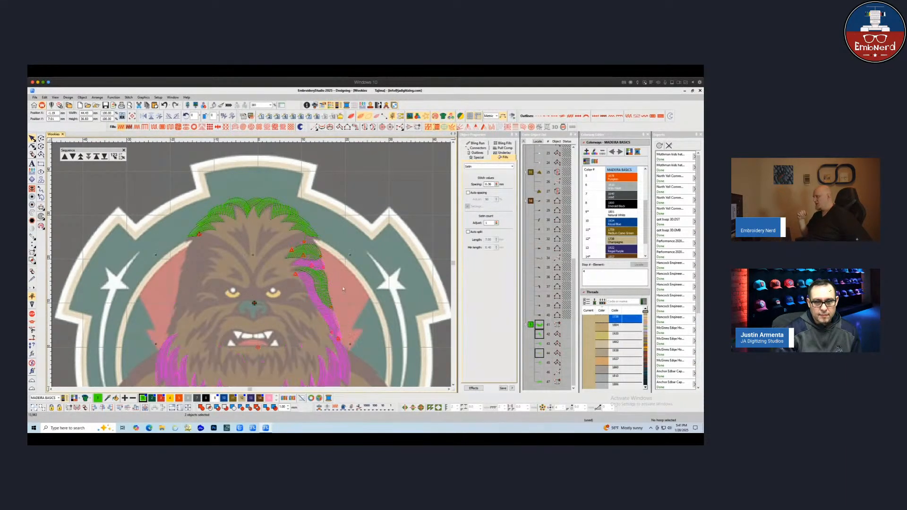
left_click(320, 280, "ctrl")
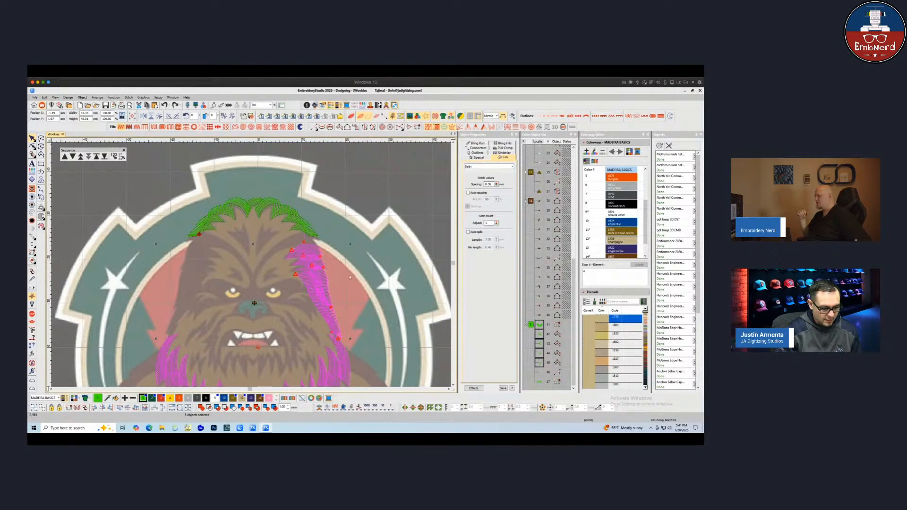
key("i")
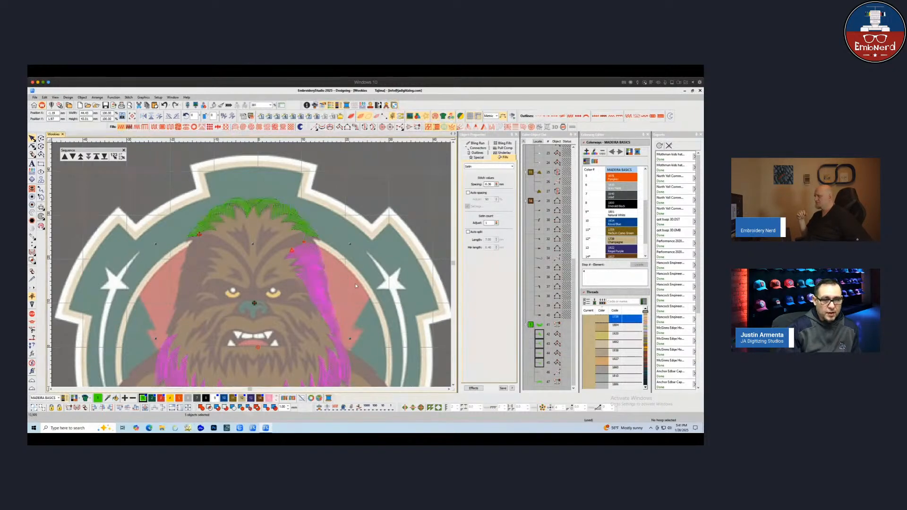
key("Escape")
left_click(304, 252)
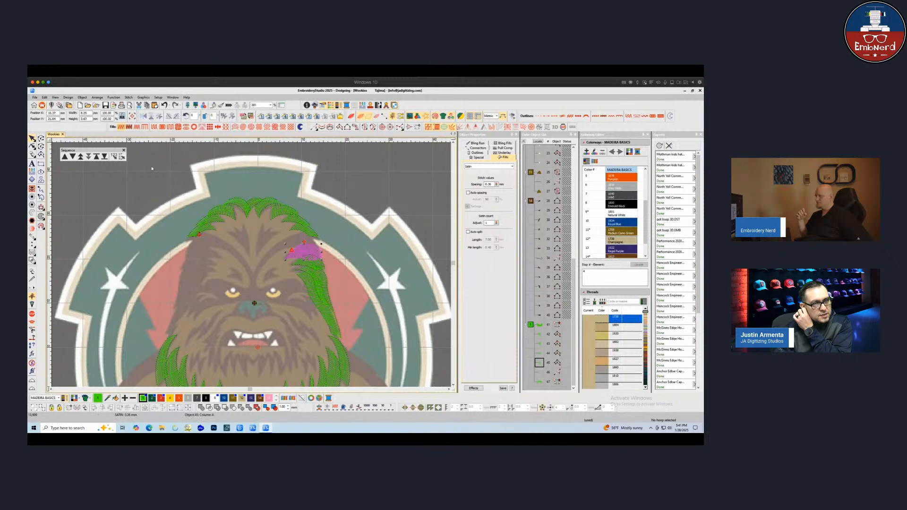
key("h")
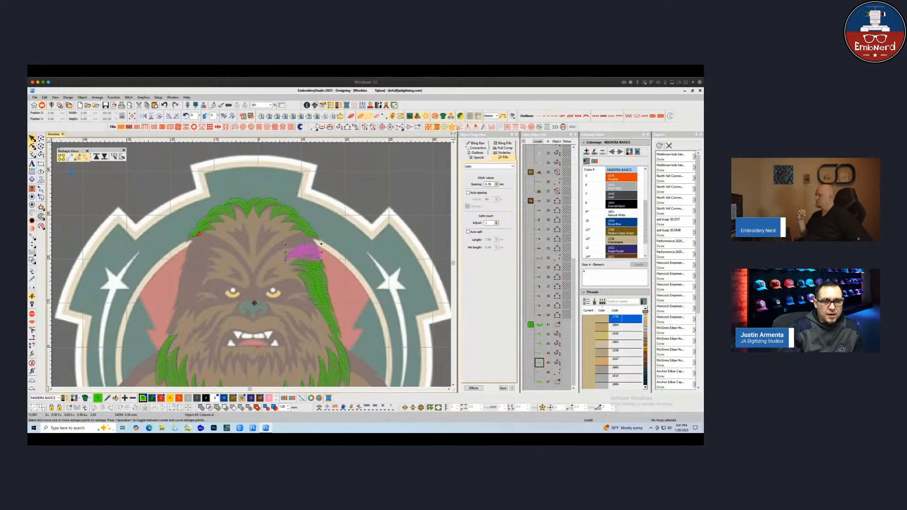
key("Escape")
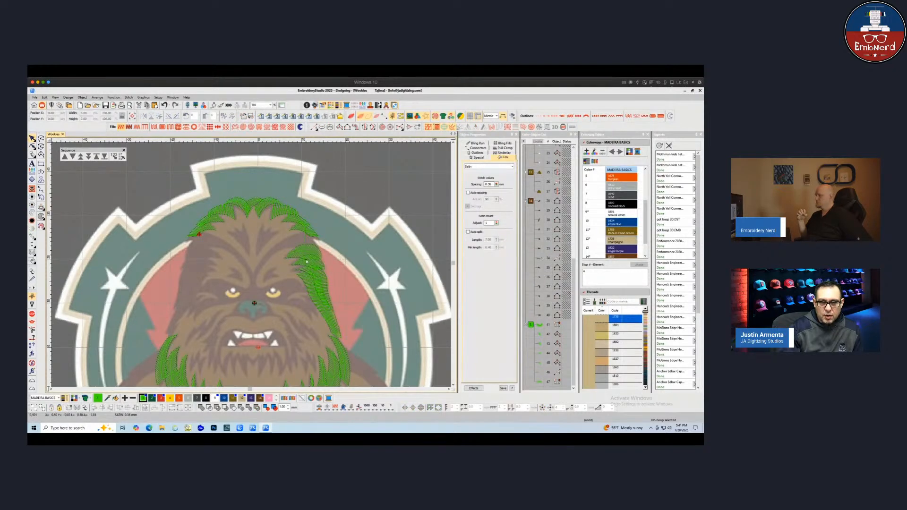
left_click(322, 255)
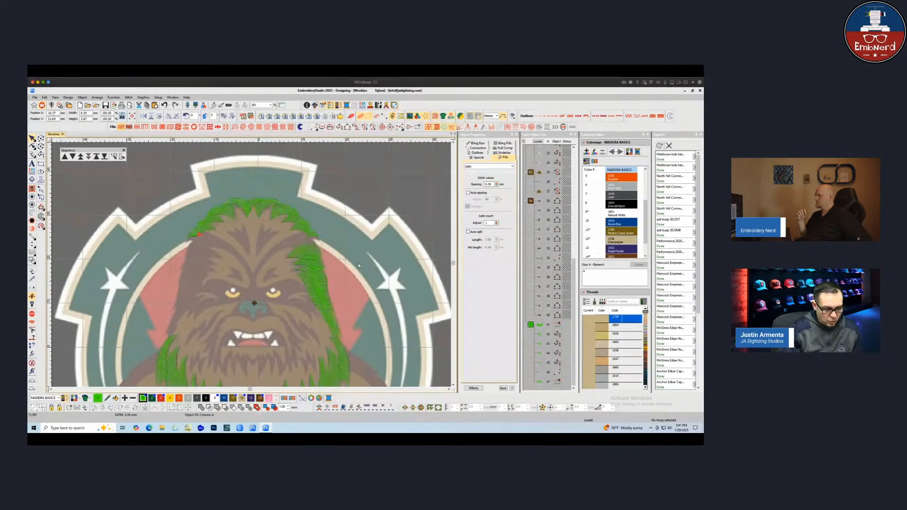
key("Escape")
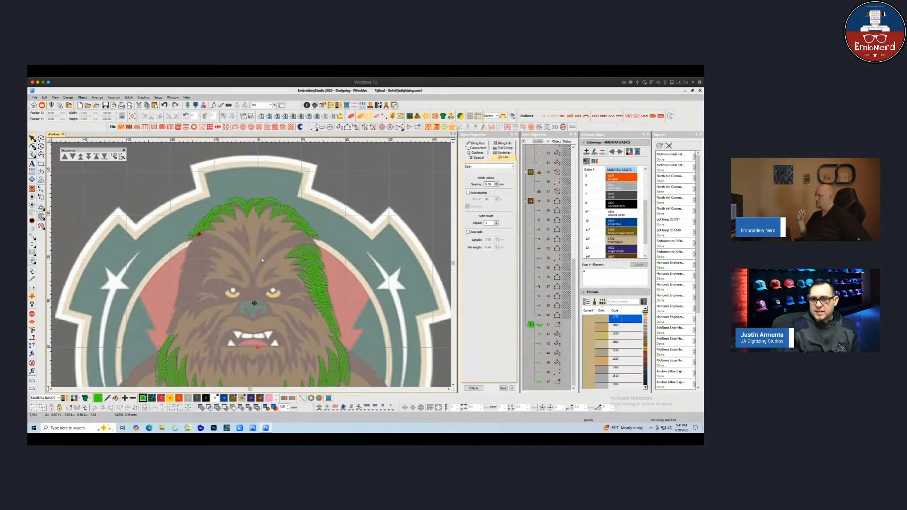
left_click(306, 253)
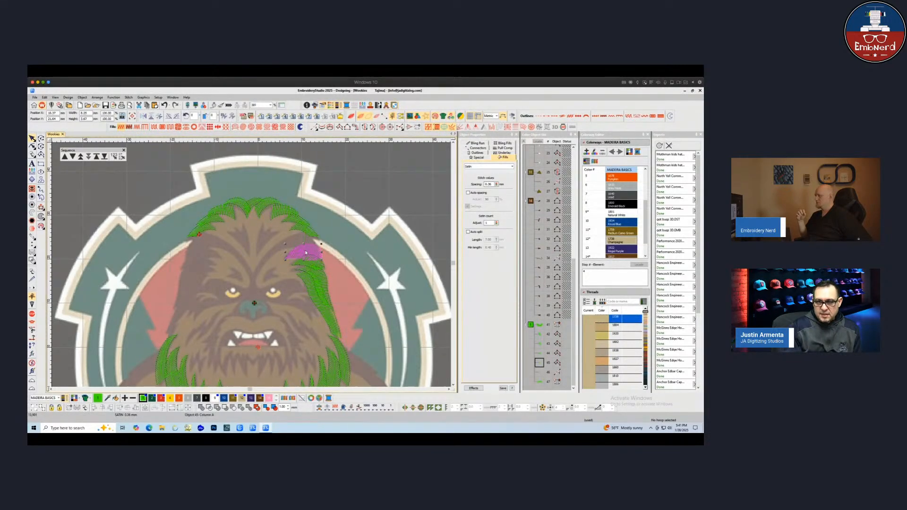
left_click(481, 148)
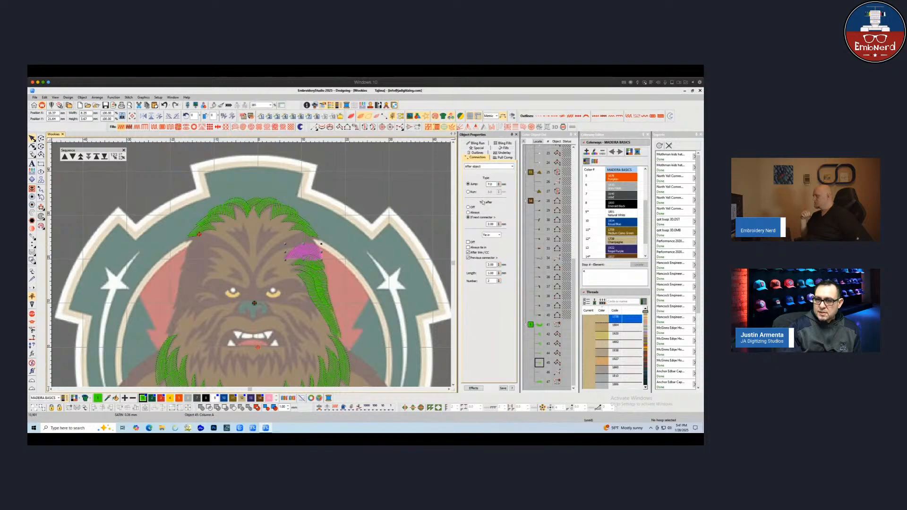
key("Escape")
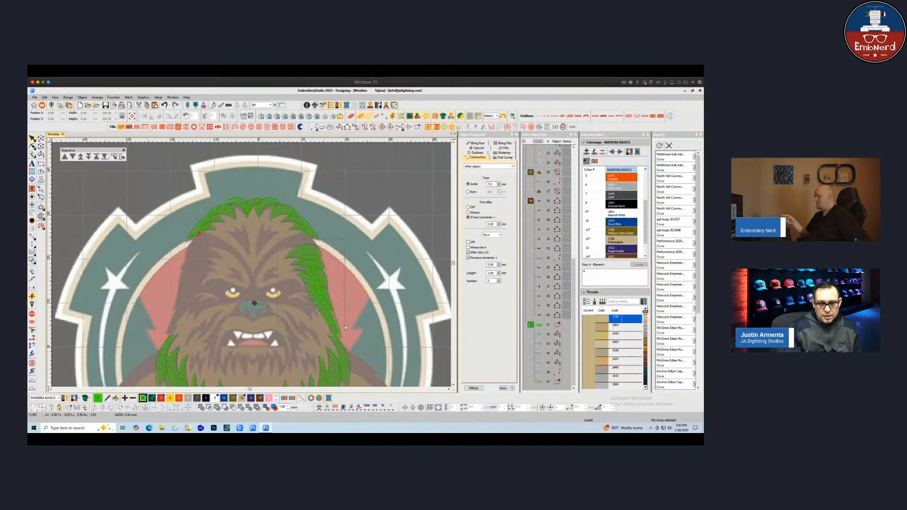
Mirror the right-side head fur strands onto the left side of the face and shift them into place
left_click_drag(345, 327, 348, 343)
key("shift+h")
left_click(259, 288)
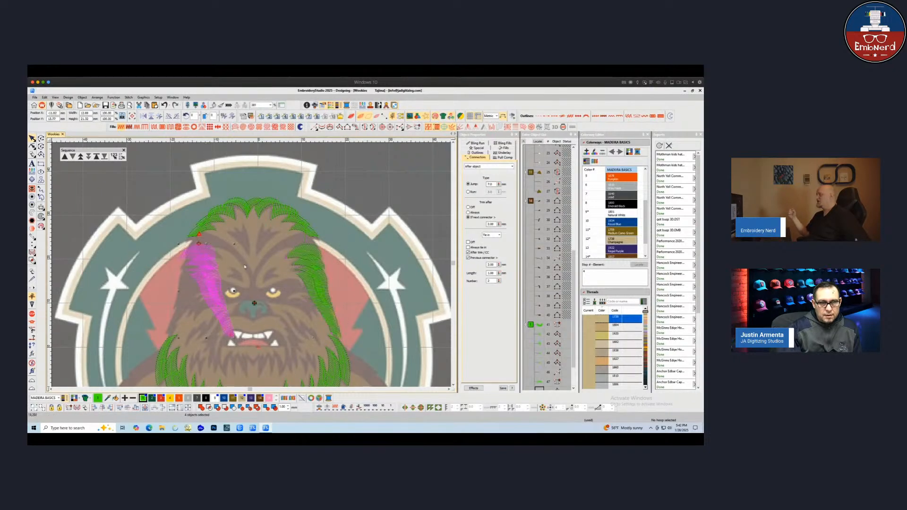
left_click(143, 116)
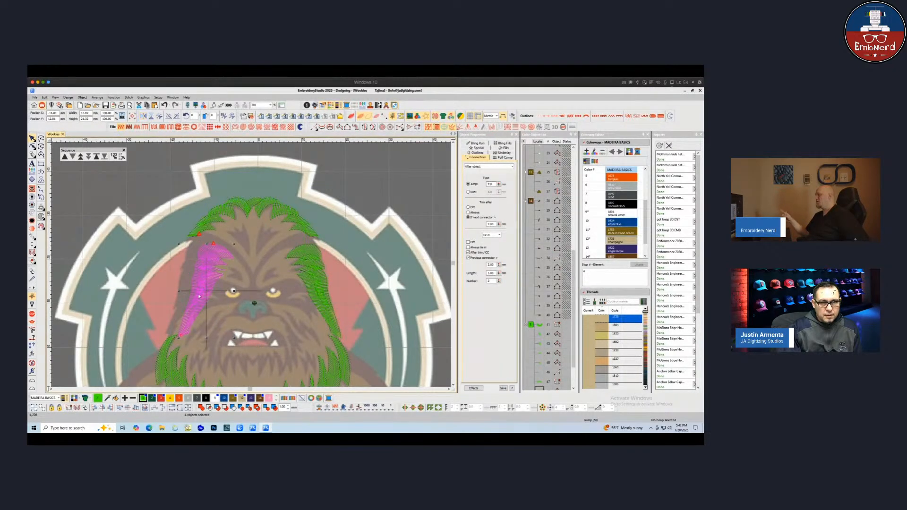
left_click_drag(198, 297, 187, 296)
Digitize a run line down the left edge of the head from the crown toward the cheek
key("space")
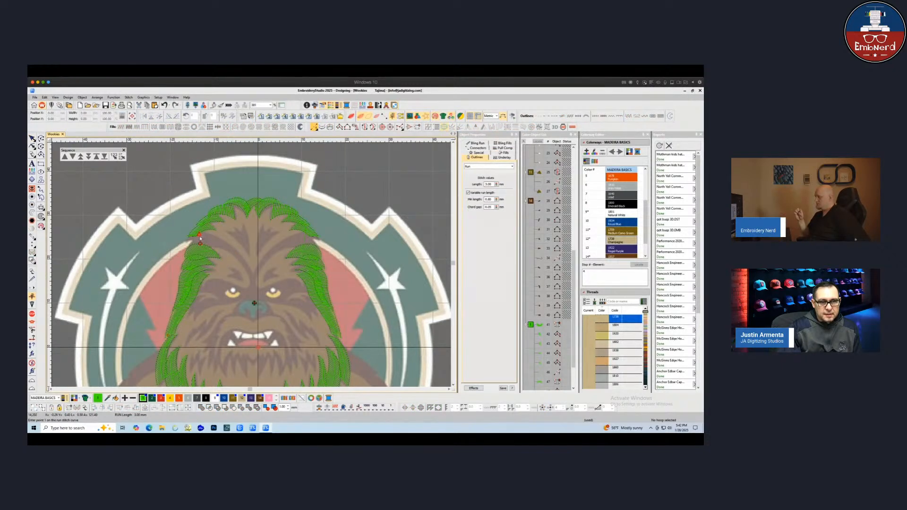
left_click(199, 240)
left_click(188, 280)
left_click(184, 302)
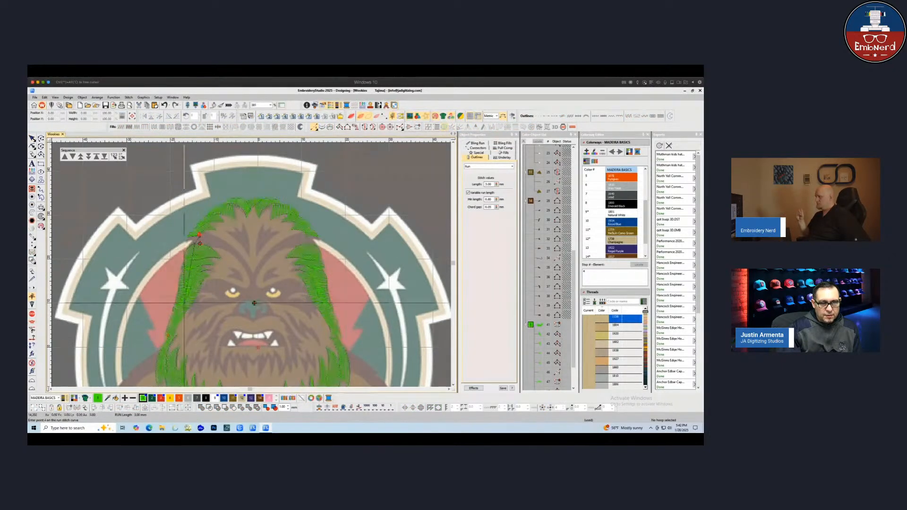
key("Return")
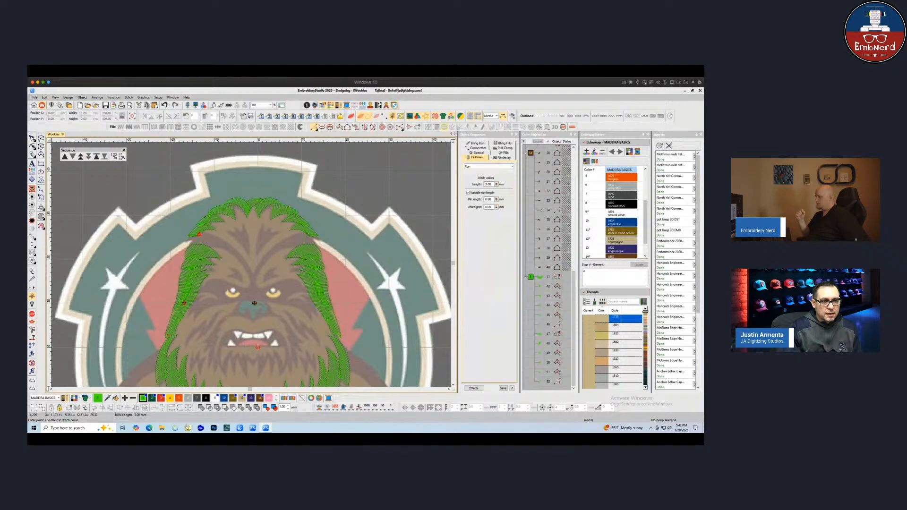
Select the crown fur and the left-side fur strands in turn to review their stitching sequence
left_click(33, 138)
left_click(224, 211, "ctrl")
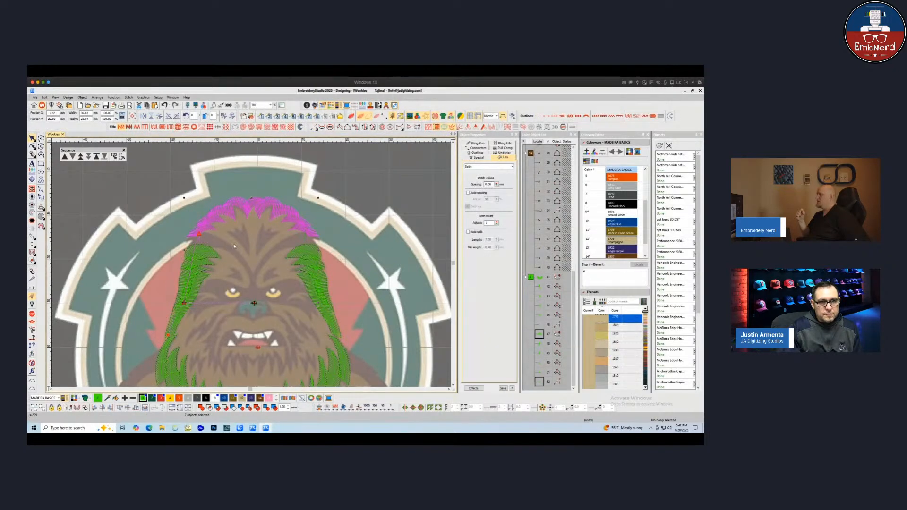
left_click(114, 156)
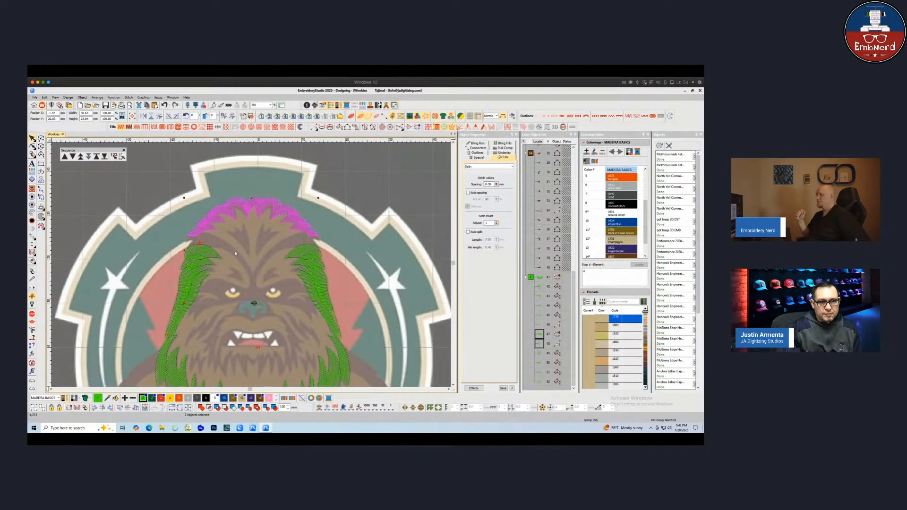
key("Escape")
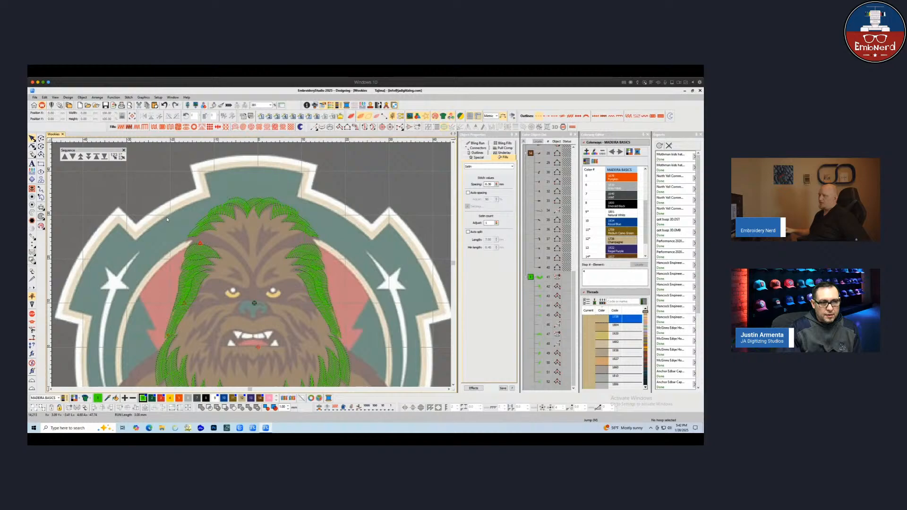
left_click(202, 229)
key("Escape")
left_click(203, 240, "shift")
left_click(253, 148, "ctrl")
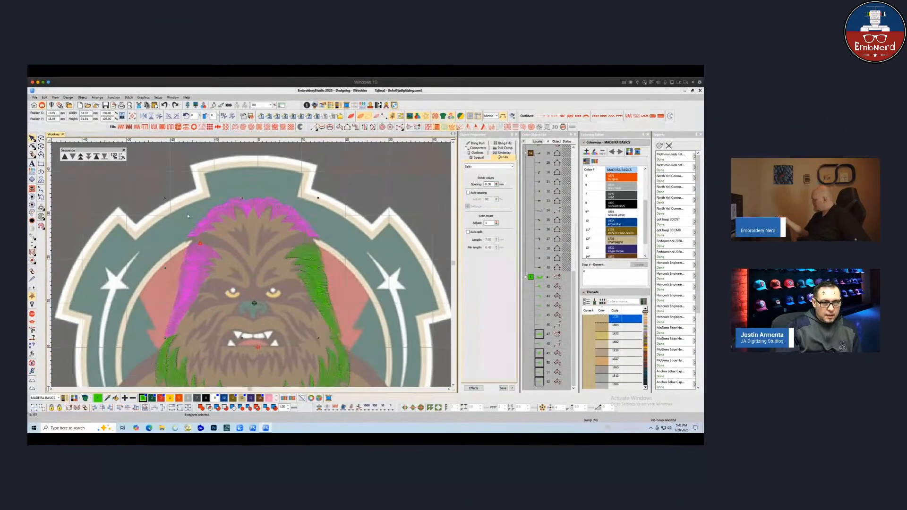
key("Escape")
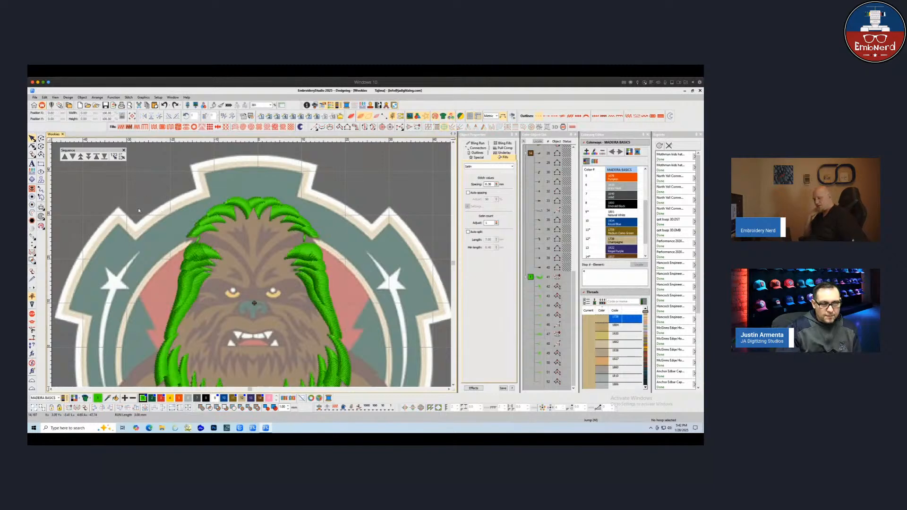
Digitize a fur strand shape from the left crown edge curving down toward the centre of the forehead
key("t")
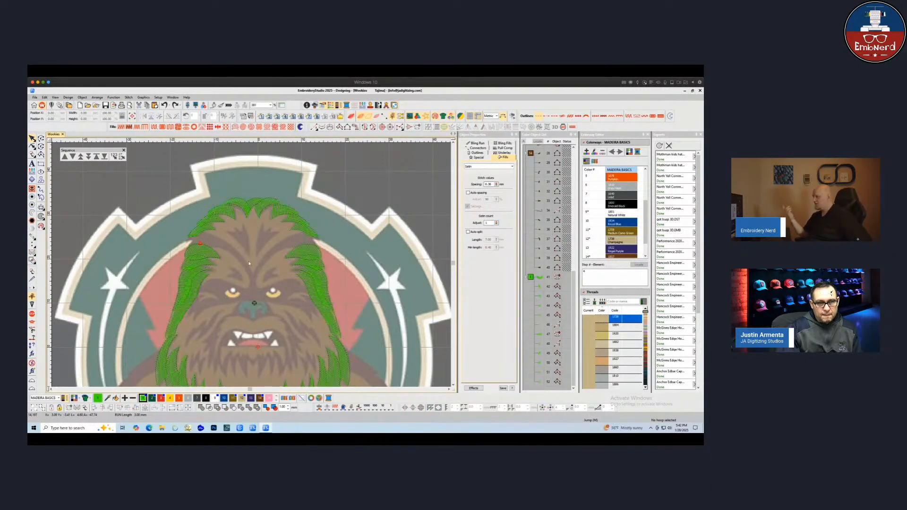
key("t")
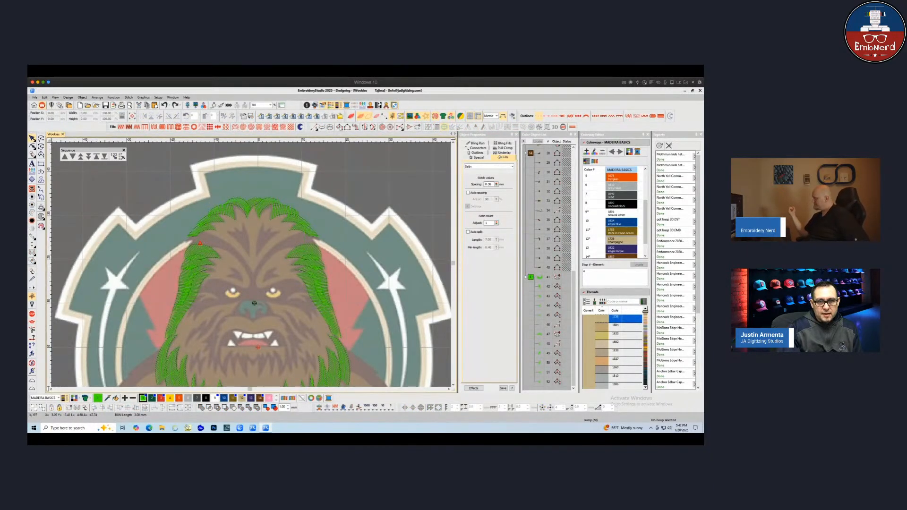
left_click(340, 128)
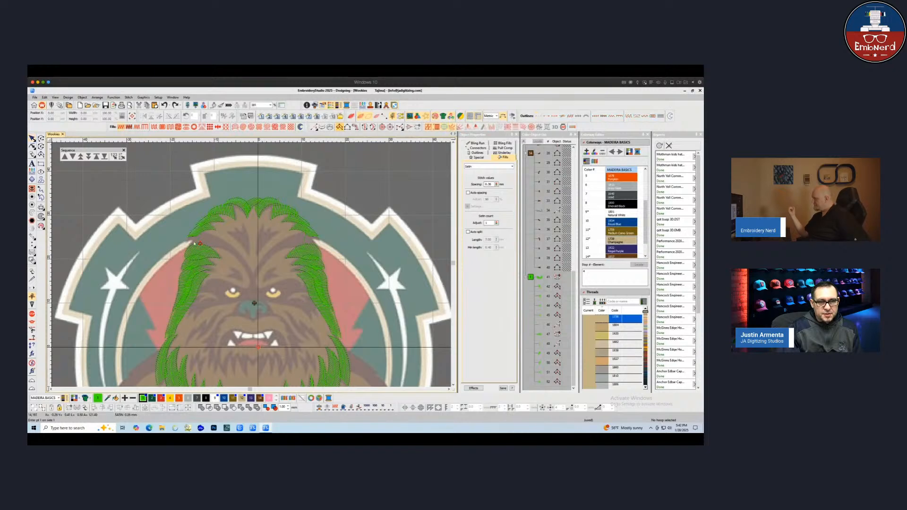
left_click(186, 239)
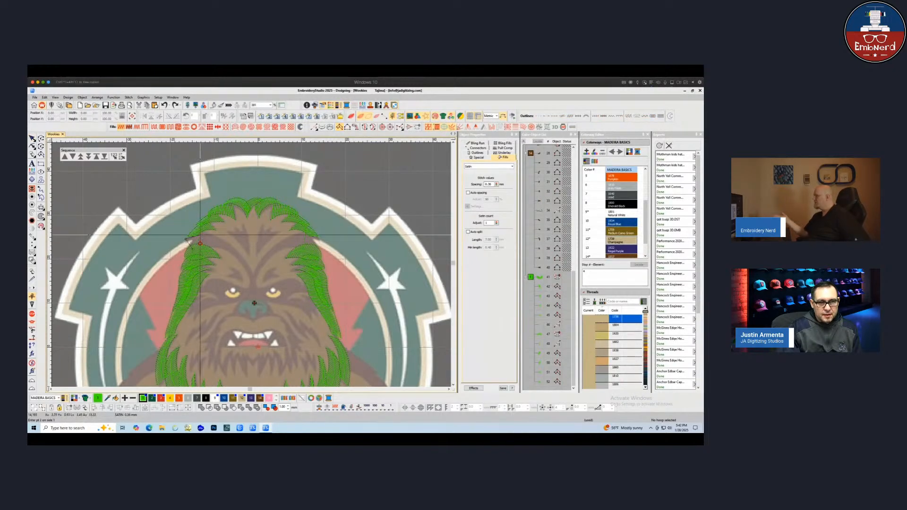
left_click(202, 232)
left_click(208, 248)
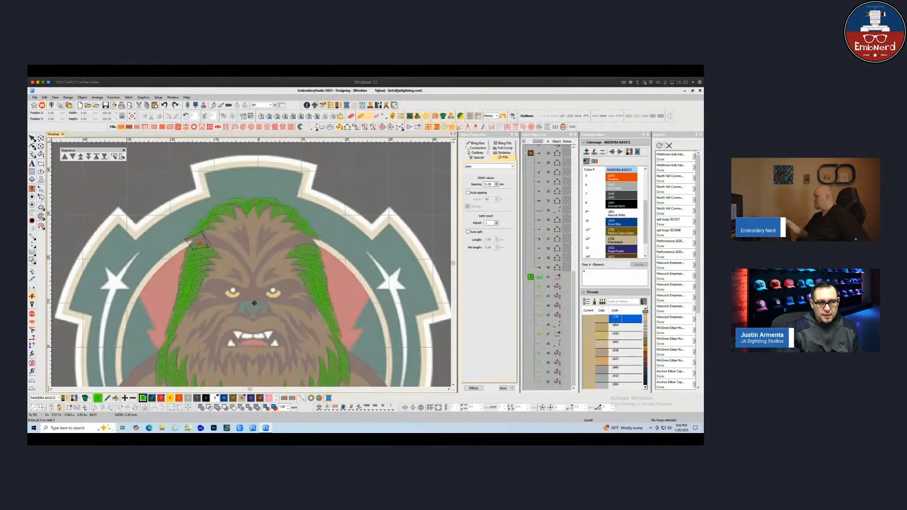
left_click(227, 242)
left_click(226, 251)
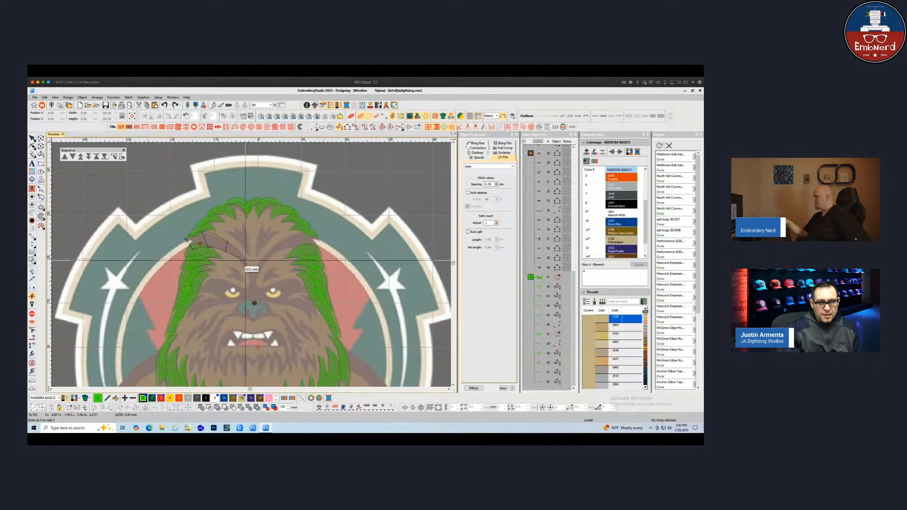
left_click(244, 261)
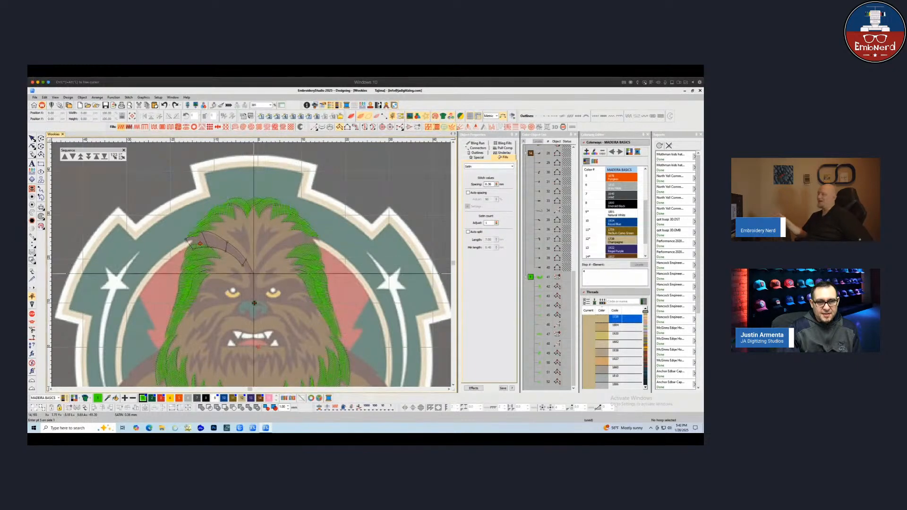
left_click(254, 278)
key("Return")
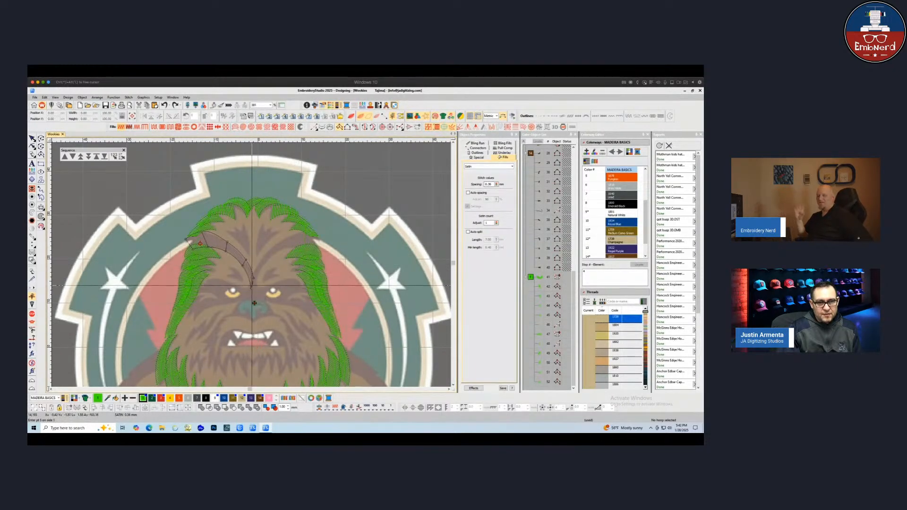
Digitize a run line from the left crown edge down to the forehead centre and back up
scroll(257, 280, "up", 1)
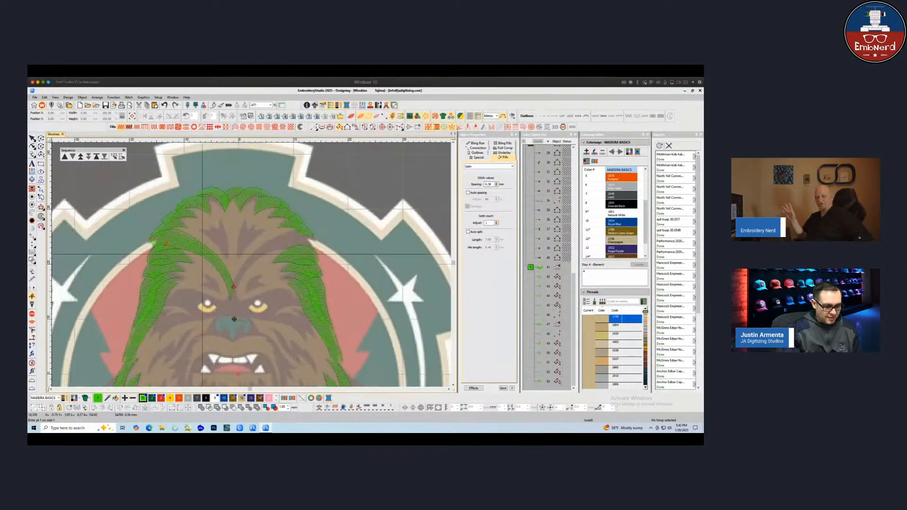
key("h")
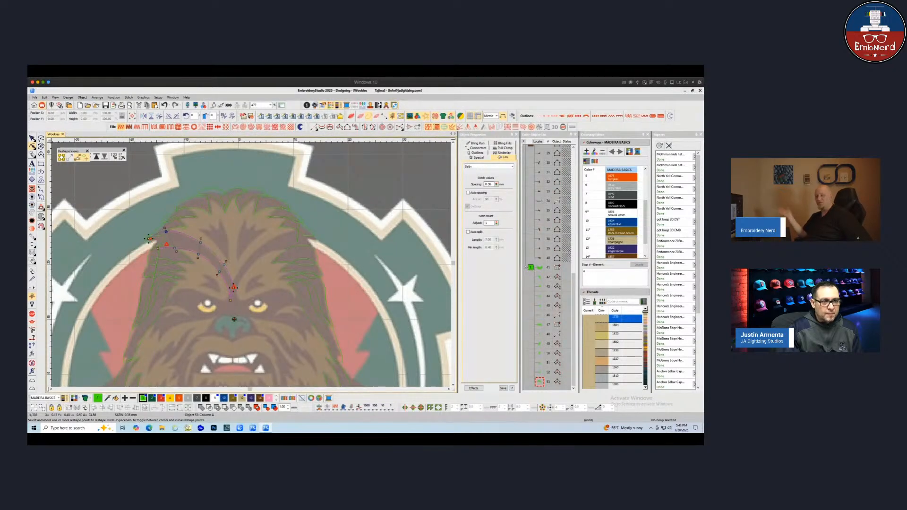
key("Escape")
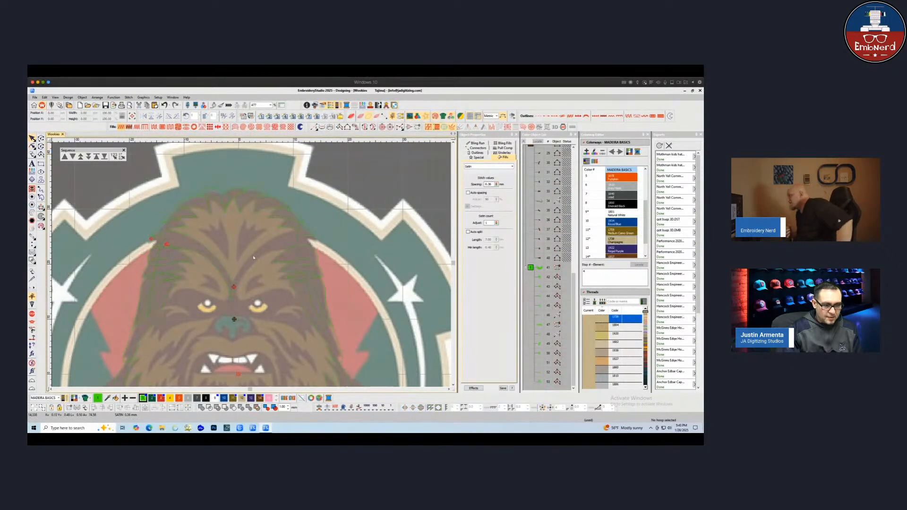
scroll(255, 259, "up", 2)
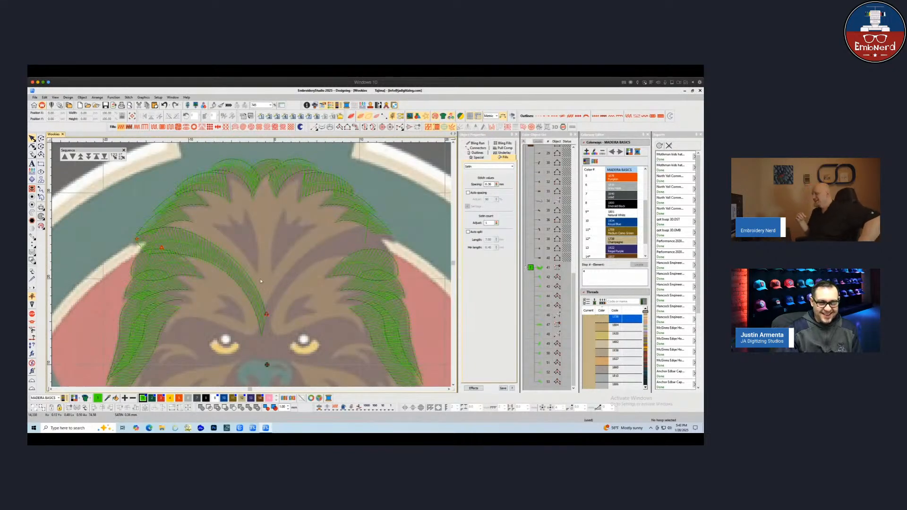
key("s")
key("space")
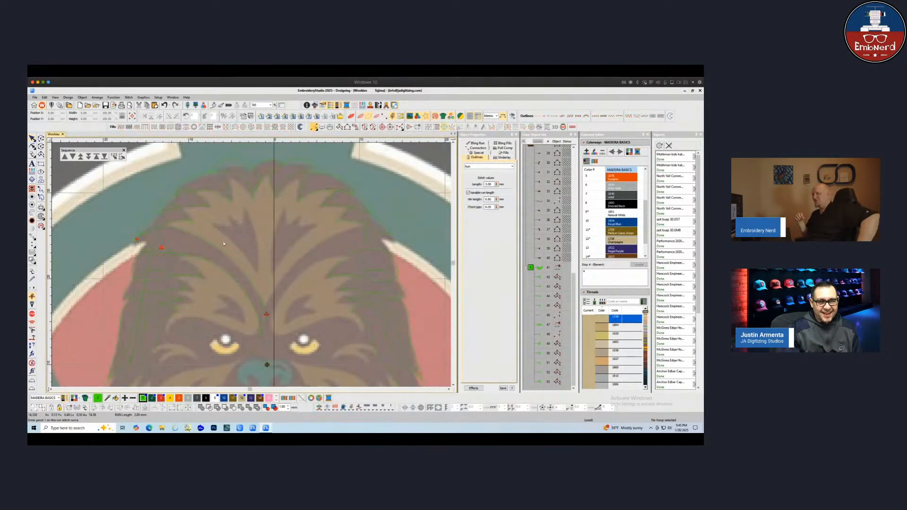
left_click(163, 244)
left_click(188, 246)
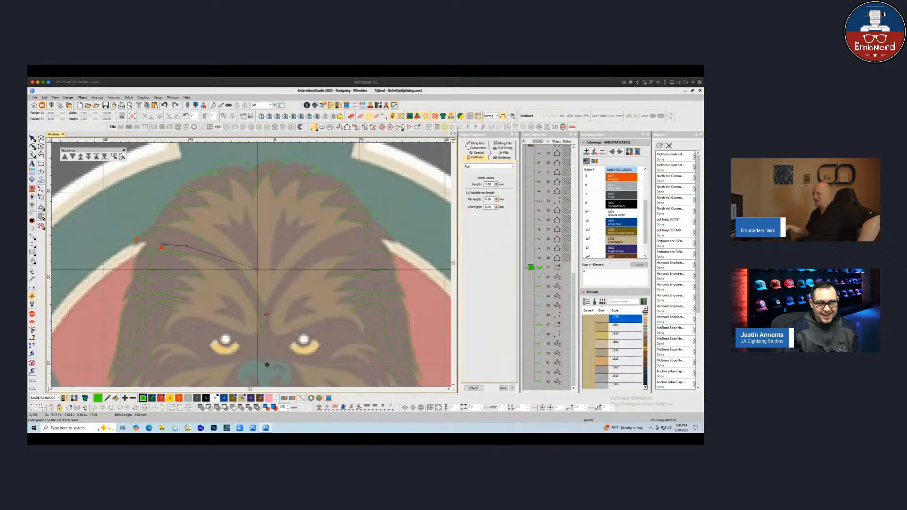
left_click(224, 261)
left_click(251, 282)
left_click(257, 270)
left_click(251, 246)
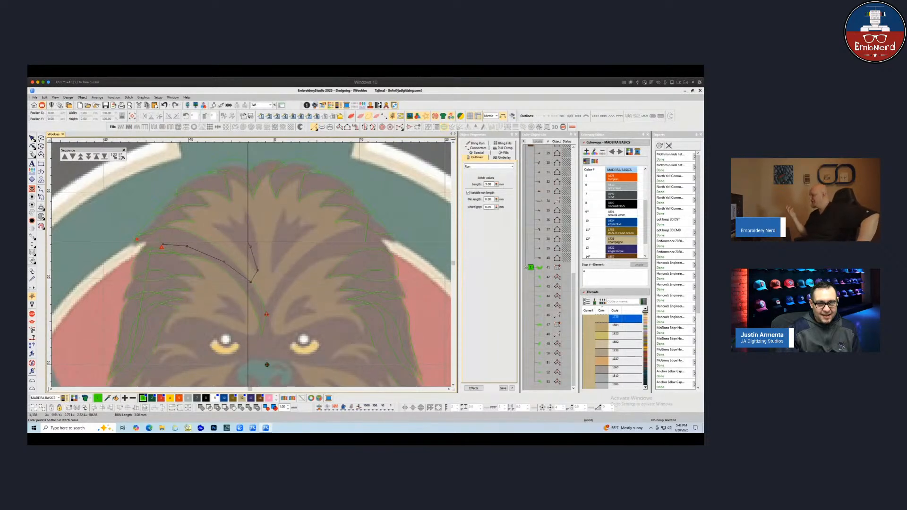
left_click(229, 212)
left_click(244, 235)
key("Return")
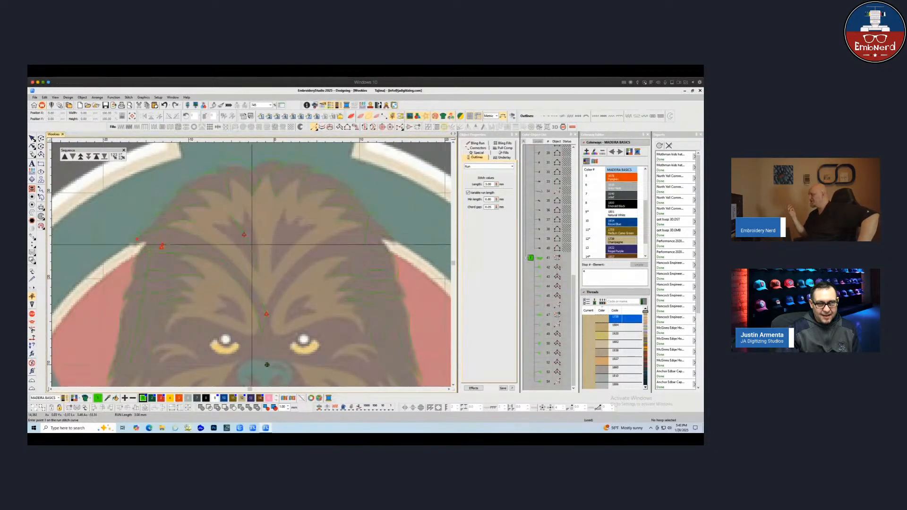
key("space")
left_click(224, 229)
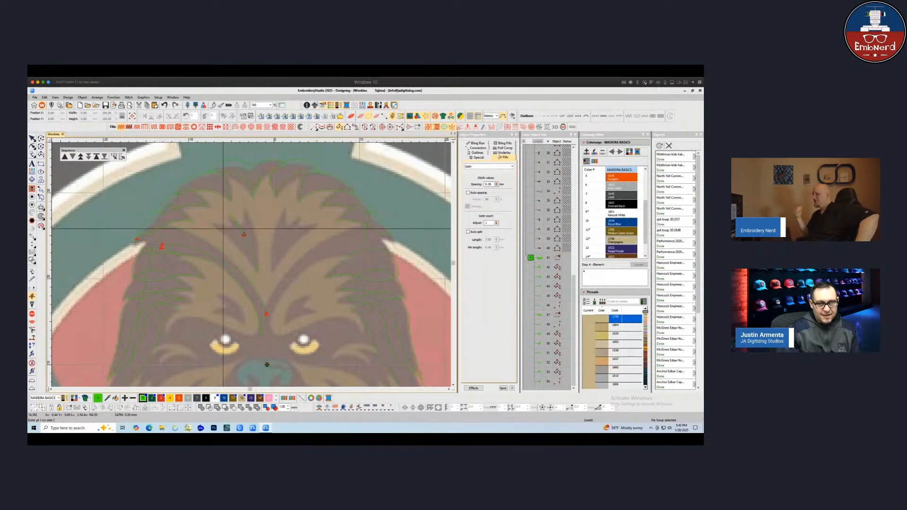
left_click(211, 224)
left_click(244, 234)
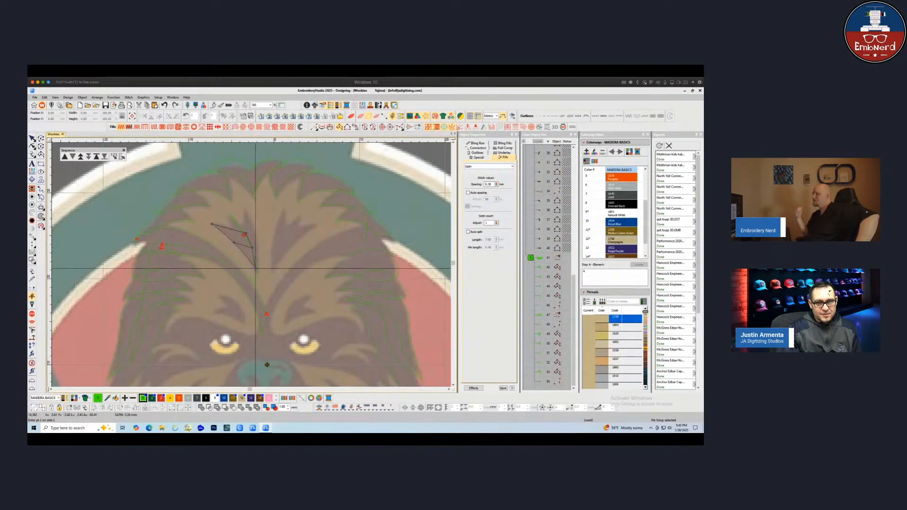
key("Return")
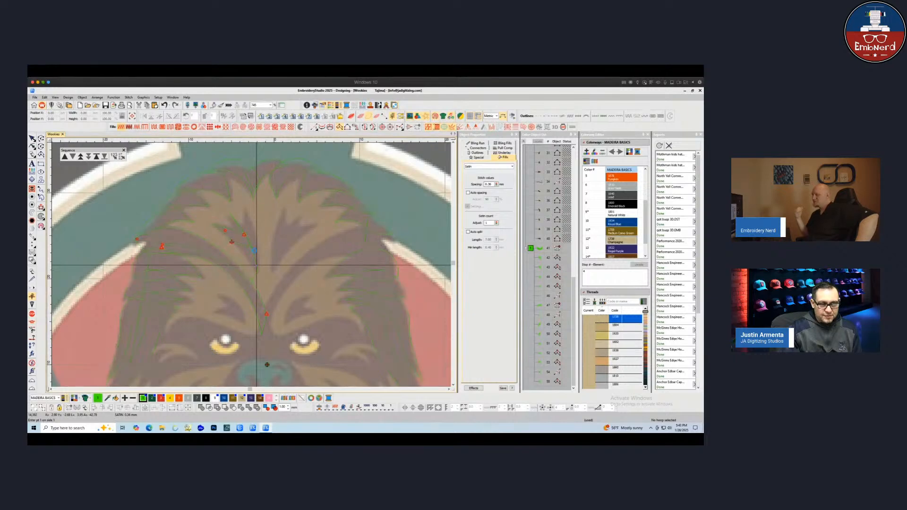
key("ctrl+z")
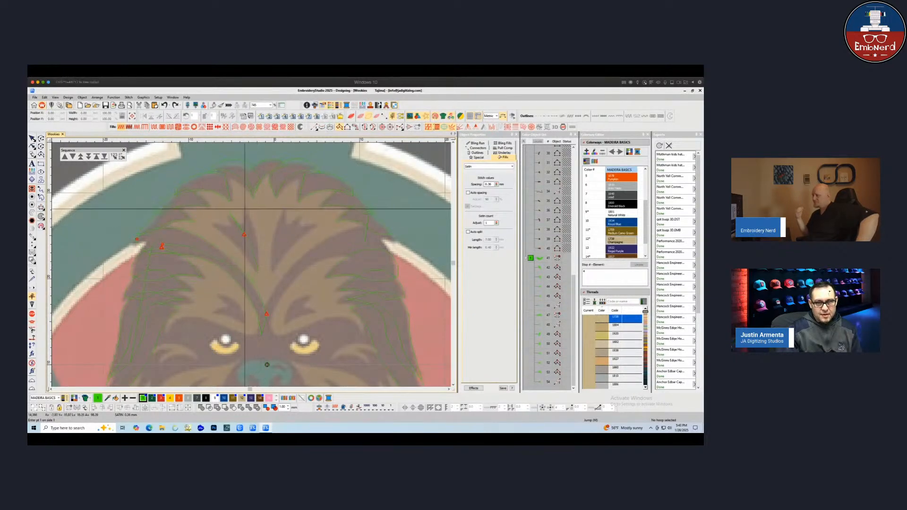
Digitize a narrow fur strand running down the middle of the forehead
left_click(245, 206)
left_click(256, 229)
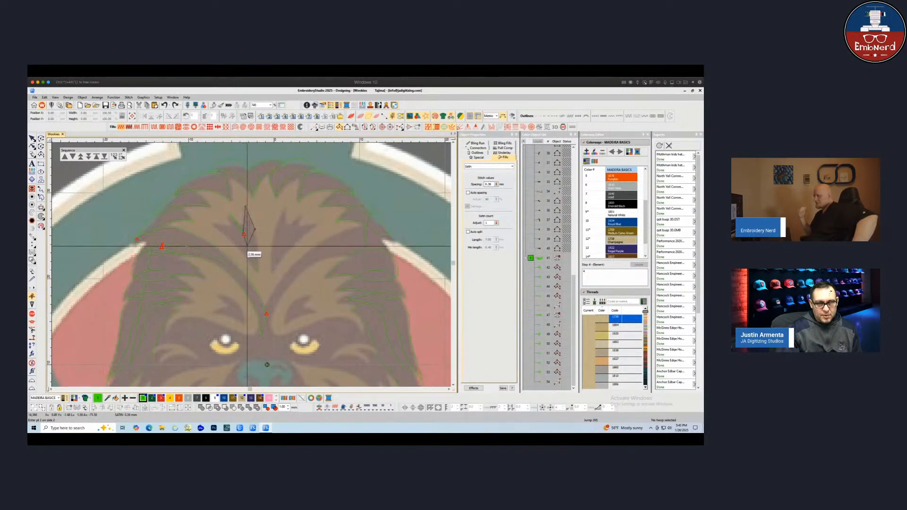
left_click(258, 269)
key("Return")
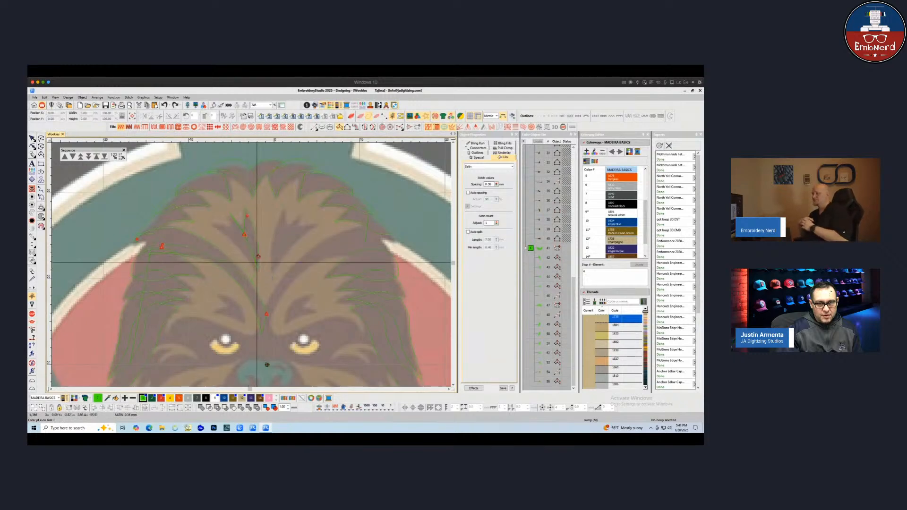
Digitize a second forehead fur strand sweeping from the left toward the centre line
left_click(212, 227)
left_click(236, 244)
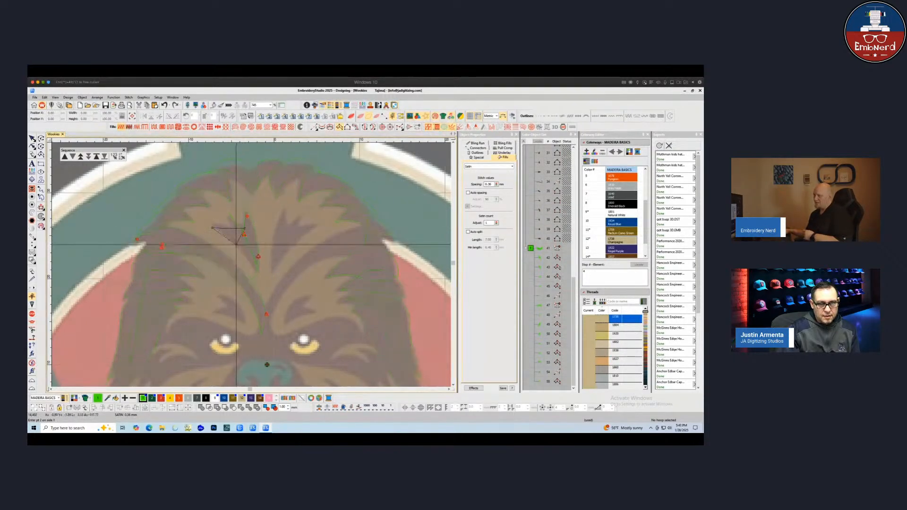
left_click(254, 249)
left_click(254, 264)
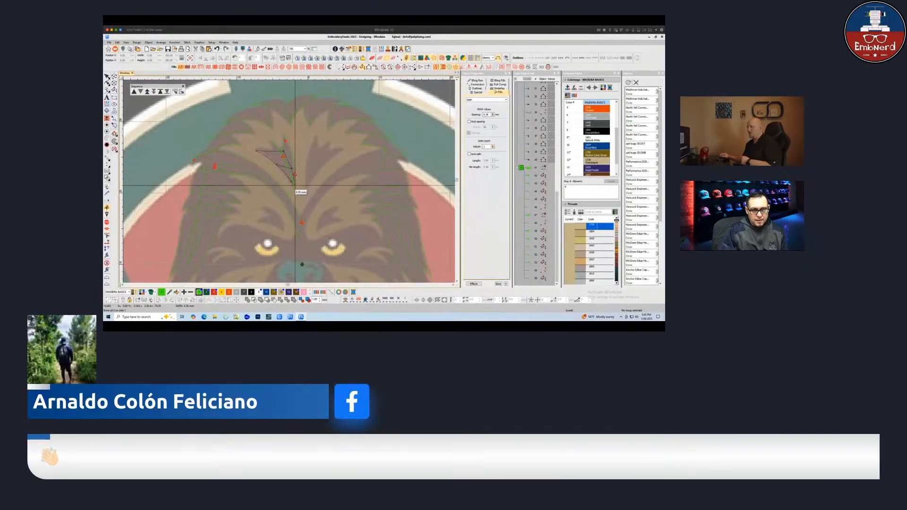
left_click(294, 183)
key("Return")
key("Escape")
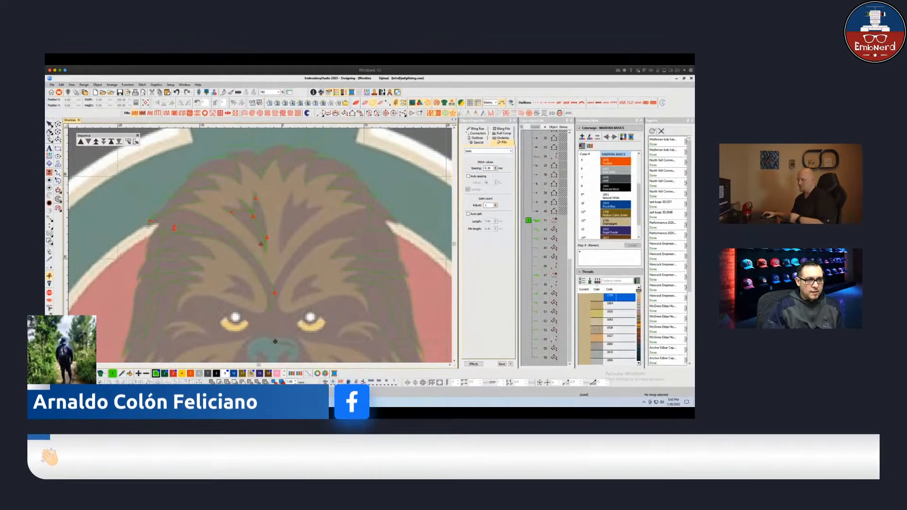
Select the underlying head fill and review its place in the stitching sequence
left_click(257, 166)
left_click(104, 157)
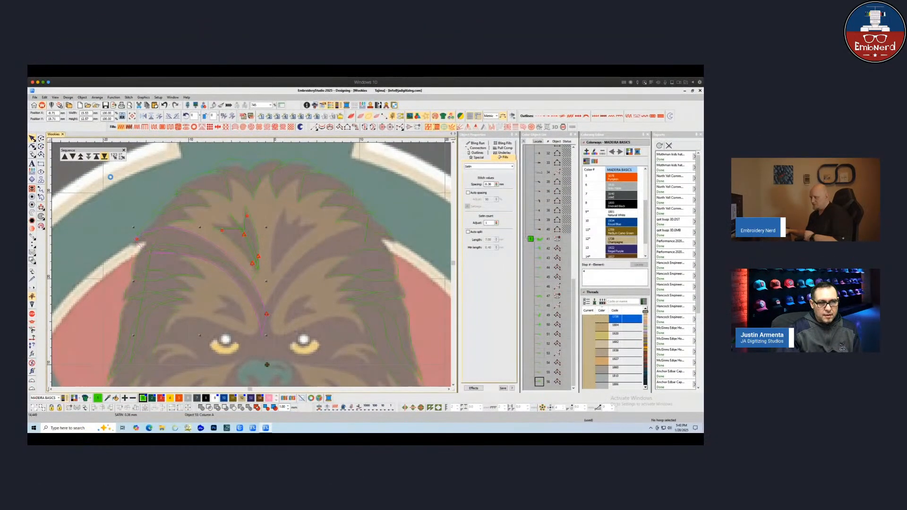
key("Escape")
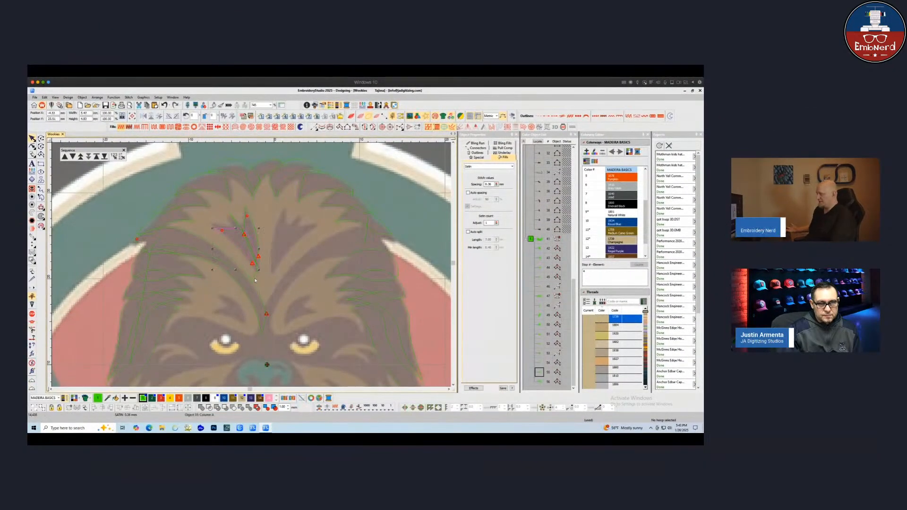
key("Escape")
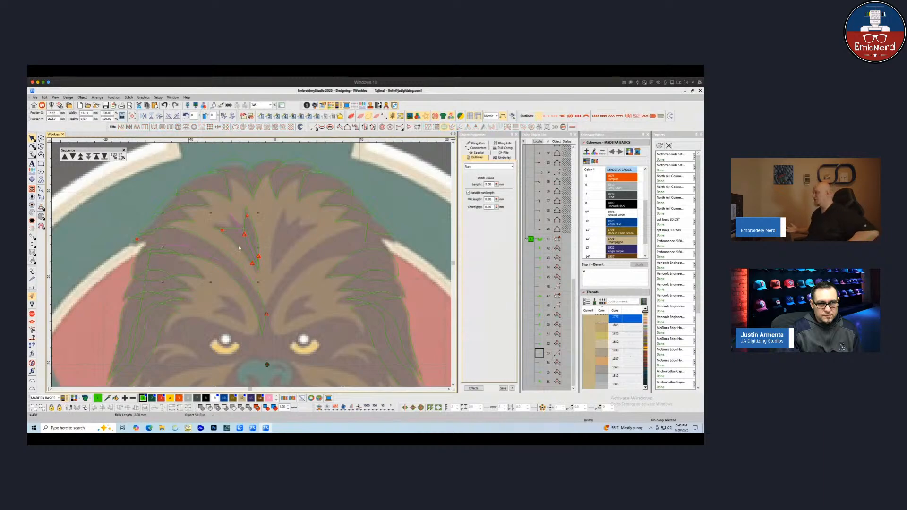
Duplicate the new forehead strands and mirror them horizontally onto the right side of the forehead
left_click(247, 231)
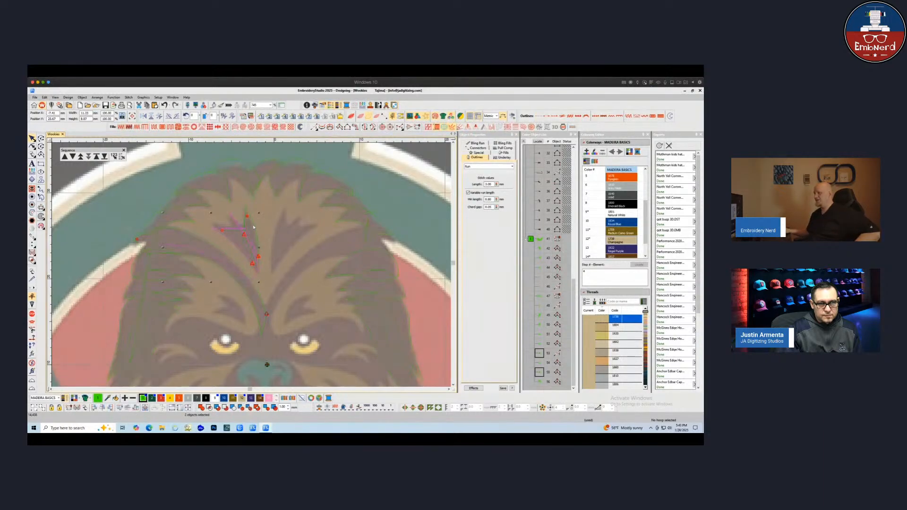
left_click(223, 252, "ctrl")
mouse_move(223, 254)
left_mouse_down()
mouse_move(277, 254)
mouse_move(302, 233)
mouse_move(348, 232)
left_mouse_up()
left_click(145, 116)
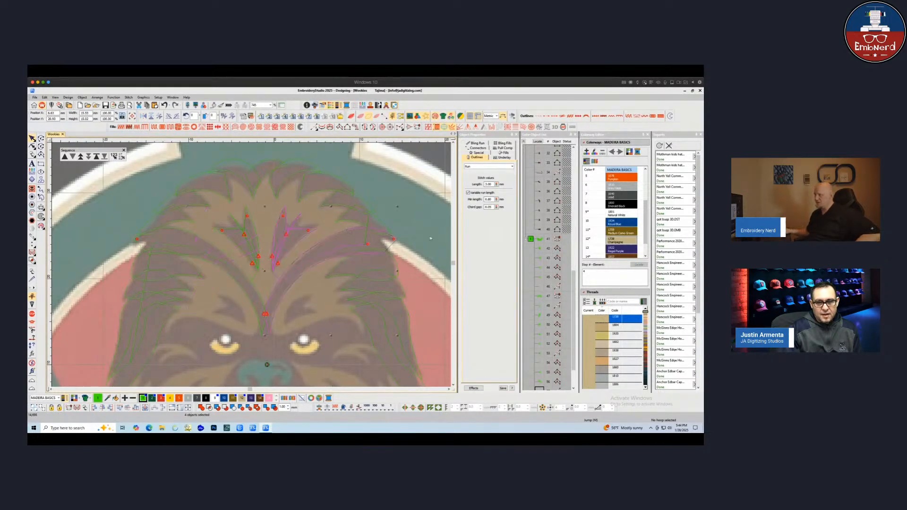
Reshape the head fill and move its exit point down to the nose bridge between the eyes
left_click(431, 239)
left_click(331, 259)
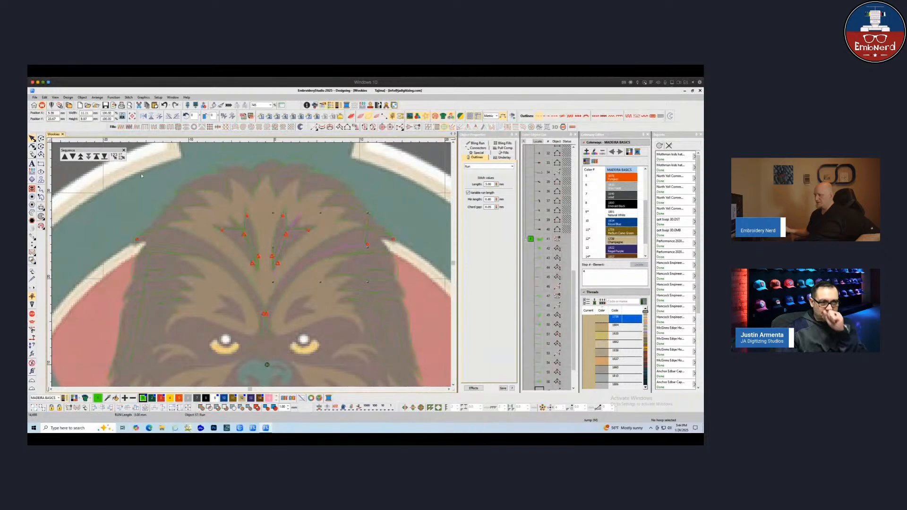
key("h")
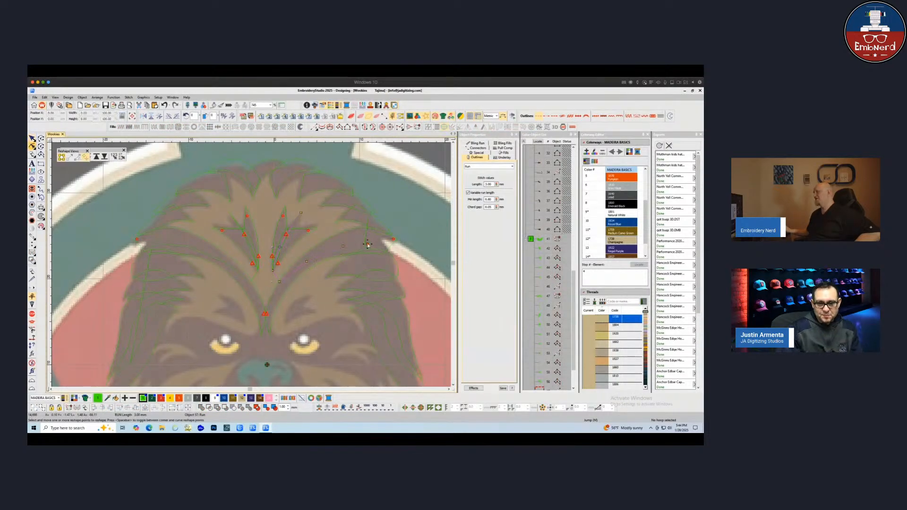
left_click_drag(367, 245, 265, 315)
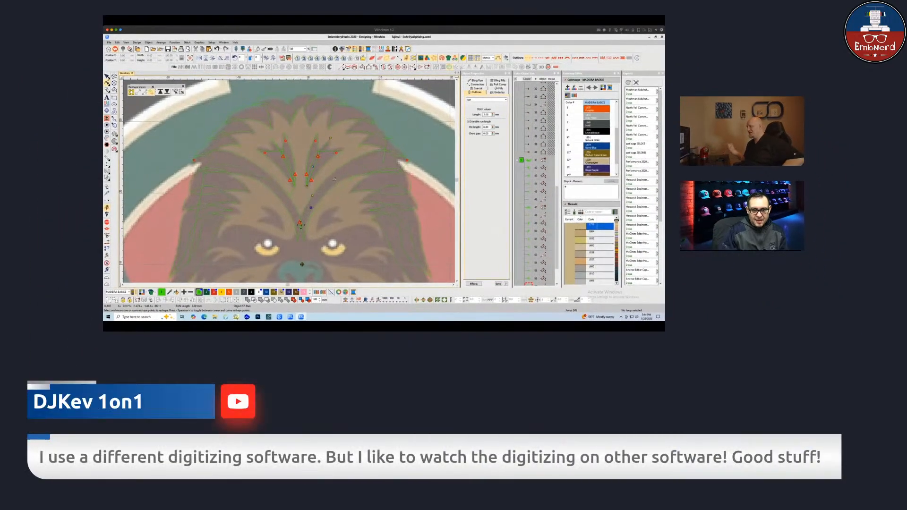
left_click(300, 232)
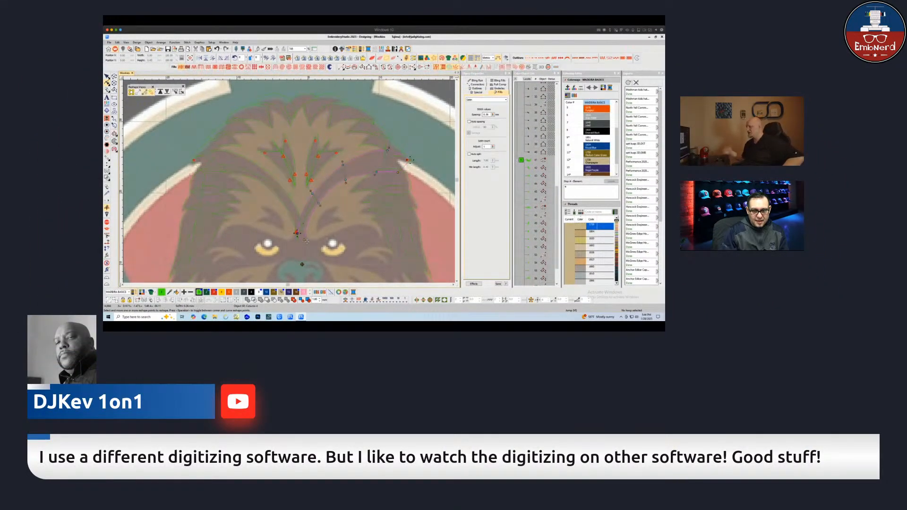
left_click_drag(299, 223, 298, 233)
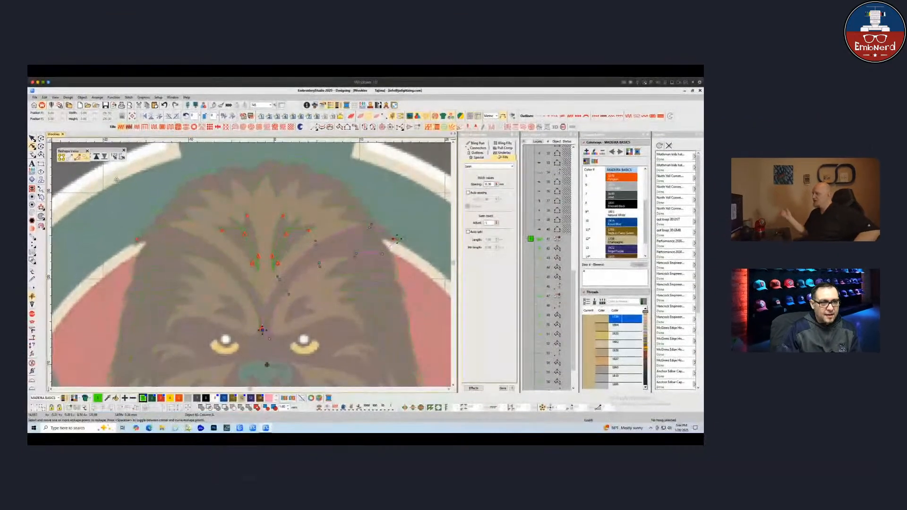
key("Escape")
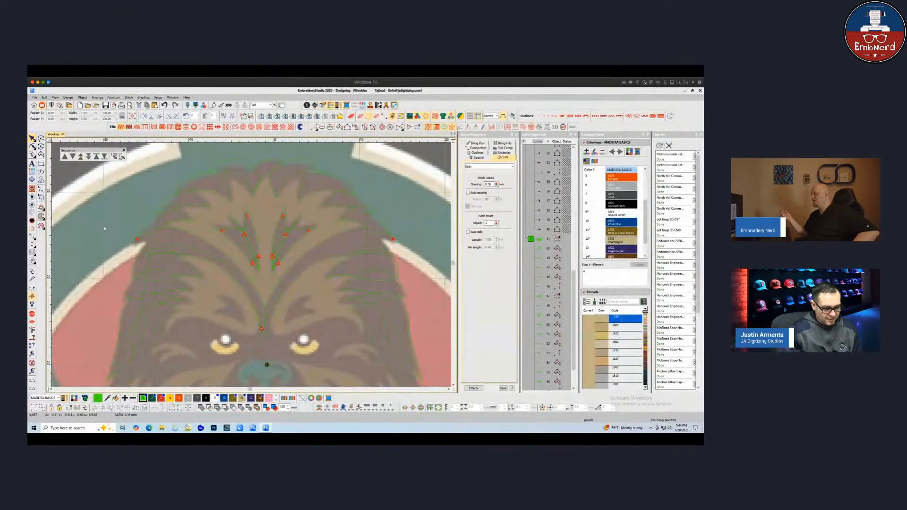
Try to apply Closest Join to the selected forehead fur strands and head fills
left_click_drag(113, 197, 417, 351)
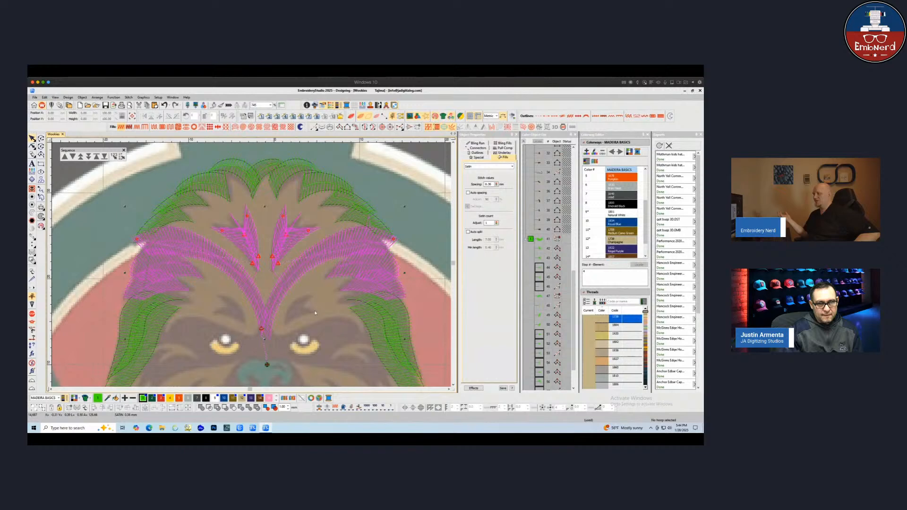
left_click(375, 269, "ctrl")
left_click_drag(383, 284, 383, 288)
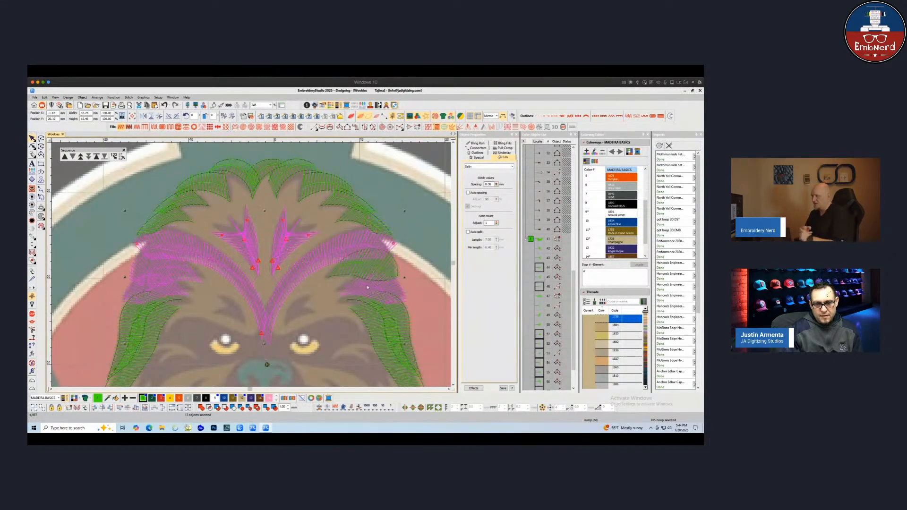
left_click(357, 292, "ctrl")
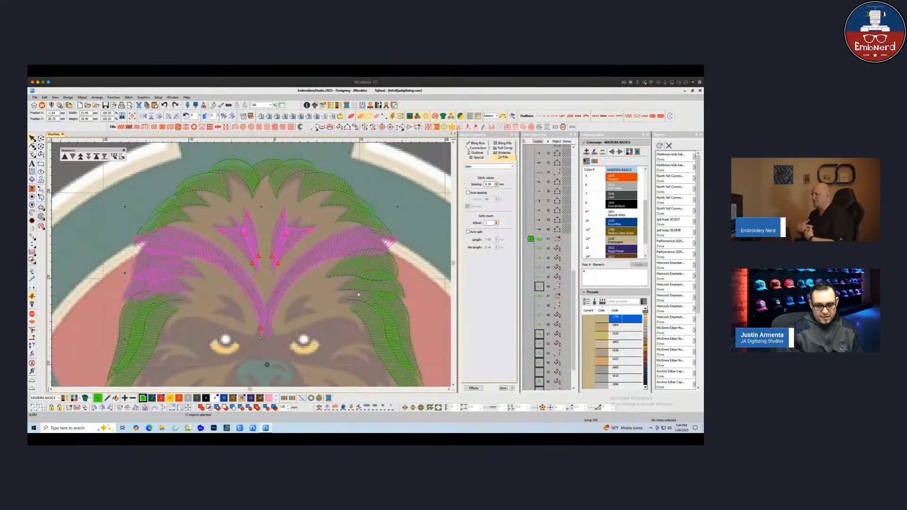
key("j")
left_click(405, 283)
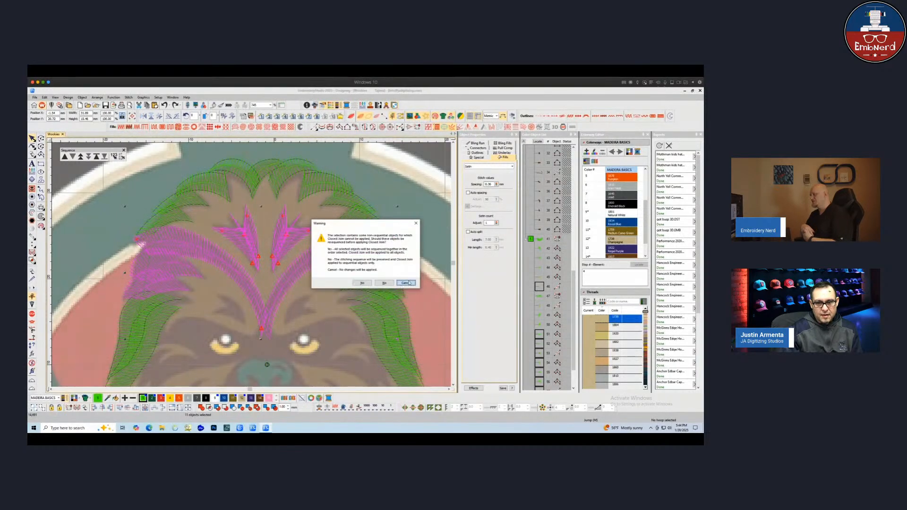
key("Escape")
Select the left forehead fill and the forehead fur strands to check how they are grouped
left_click(181, 270)
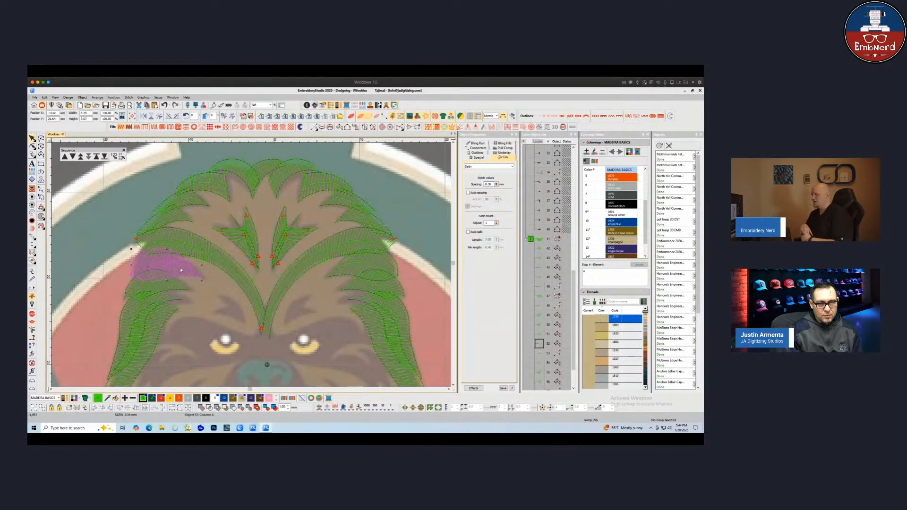
left_click(186, 246, "ctrl")
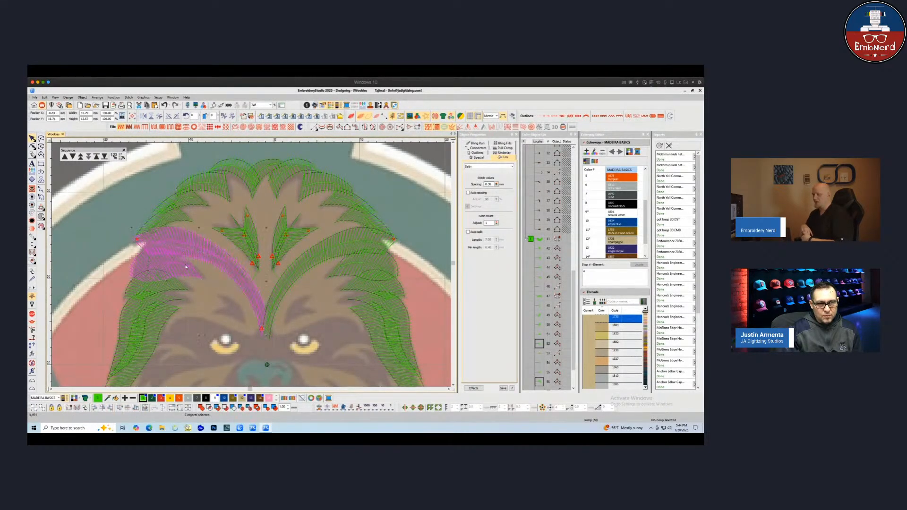
left_click_drag(186, 267, 186, 260)
key("ctrl+z")
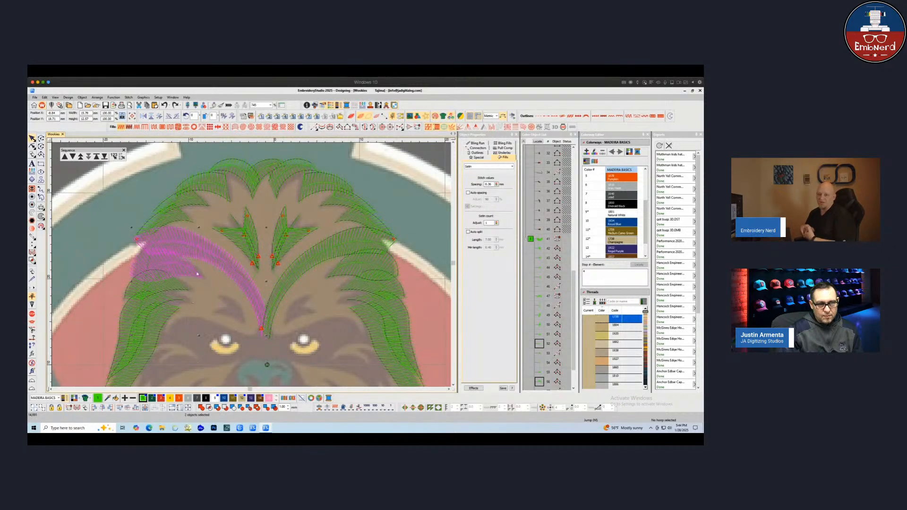
left_click(197, 274)
key("ctrl+Tab")
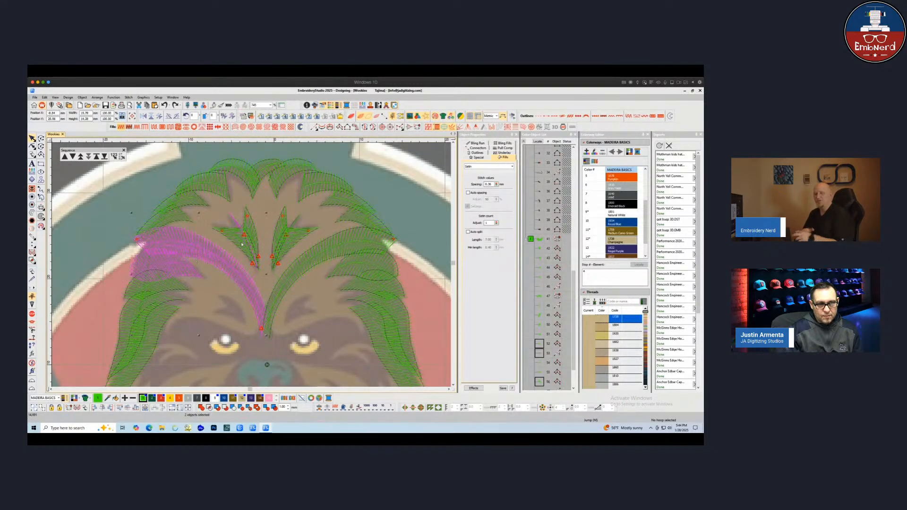
left_click(254, 232, "ctrl")
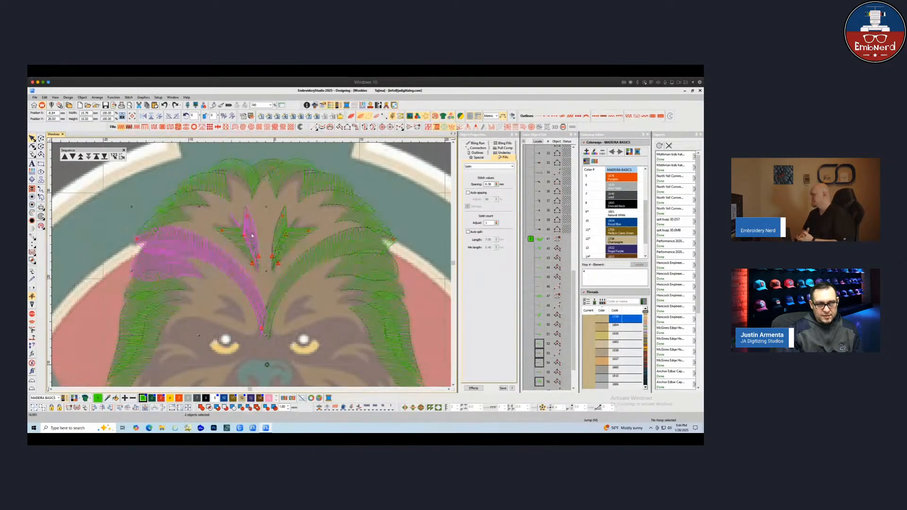
left_click(241, 246, "ctrl")
left_click(258, 293, "ctrl")
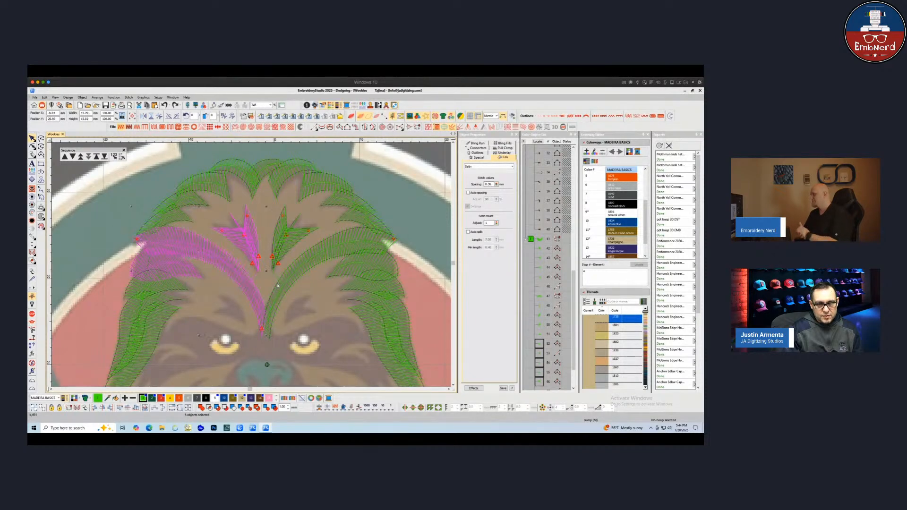
key("ctrl+Tab")
left_click(287, 244, "ctrl")
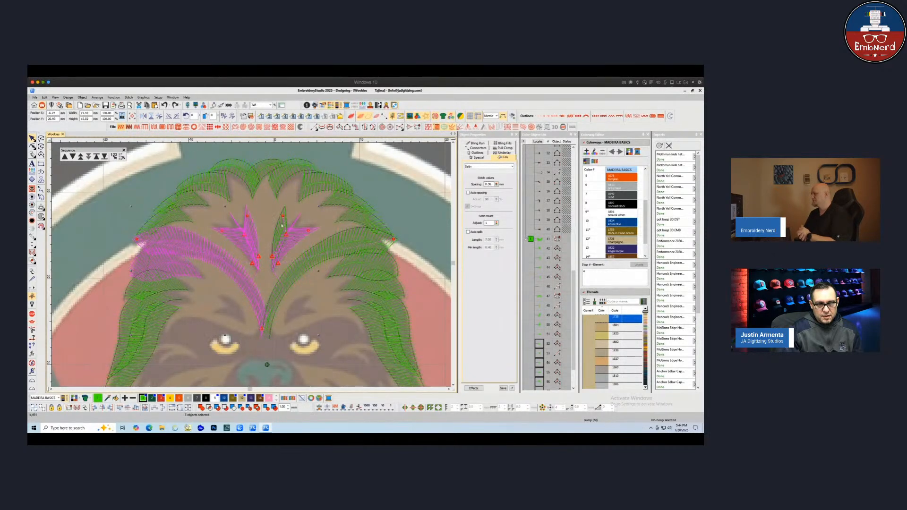
left_click(291, 280, "ctrl")
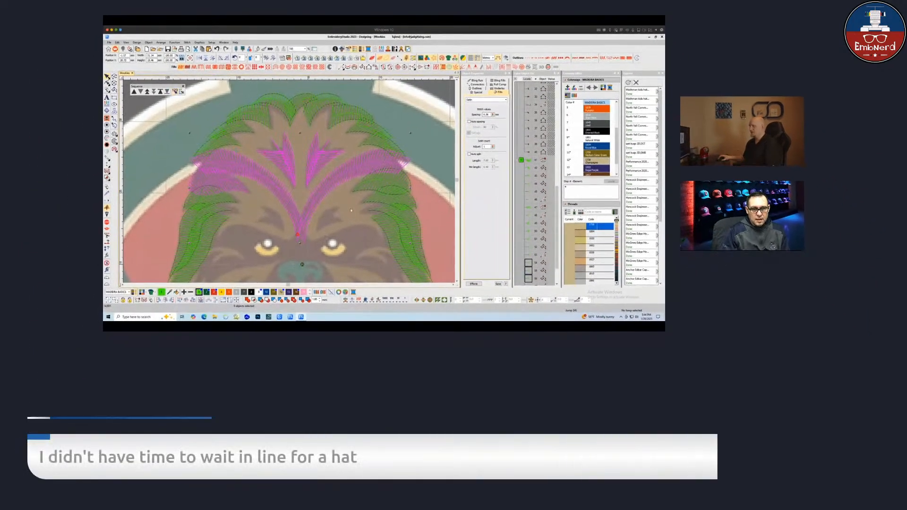
key("Escape")
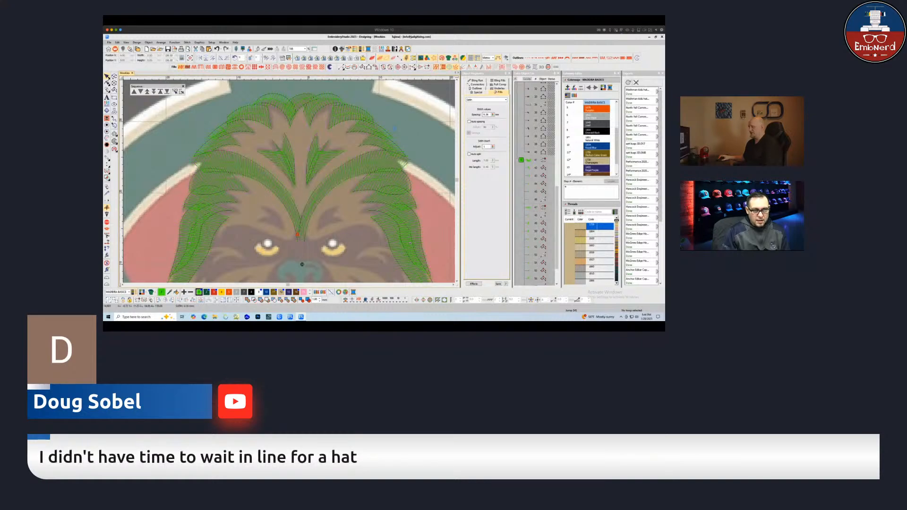
Digitize a run line from the nose bridge tracing out and back along the left and right eyebrows
key("t")
key("t")
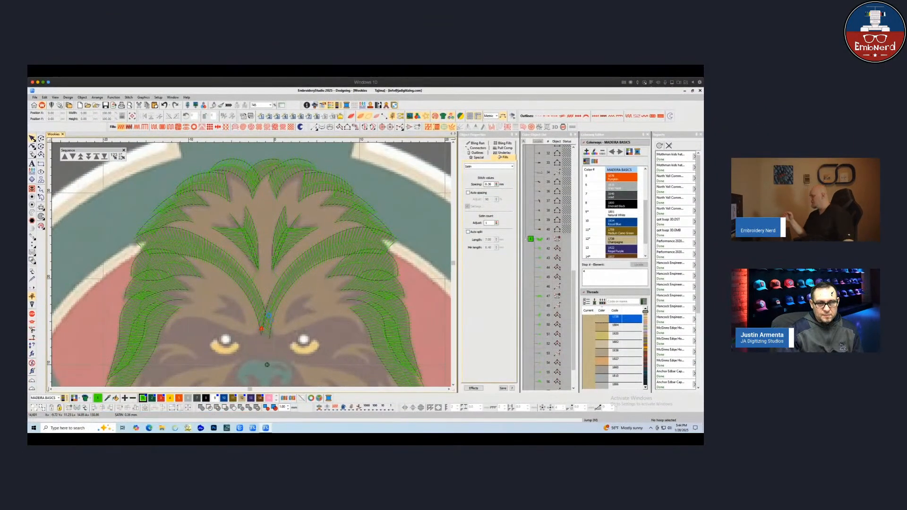
scroll(273, 314, "up", 1)
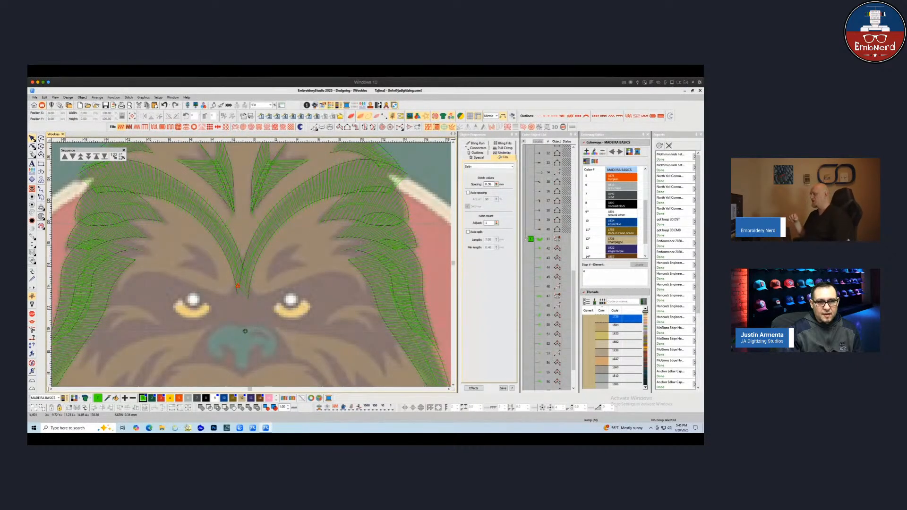
left_click(314, 127)
left_click(239, 296)
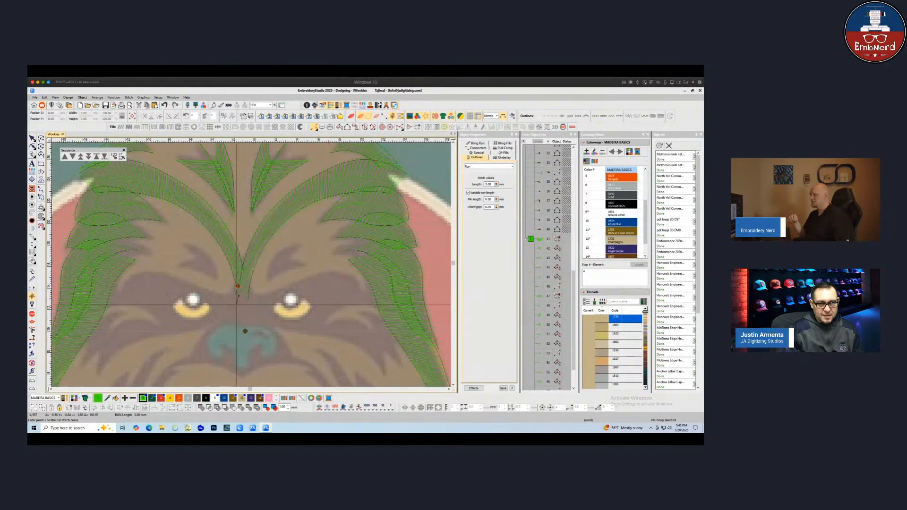
left_click(233, 308)
left_click(218, 298)
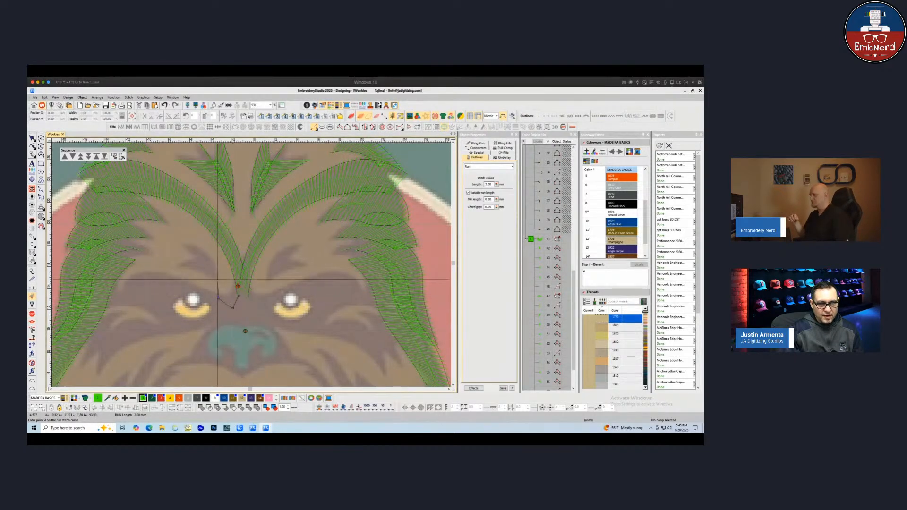
right_click(217, 280)
left_click(204, 266)
left_click(179, 267)
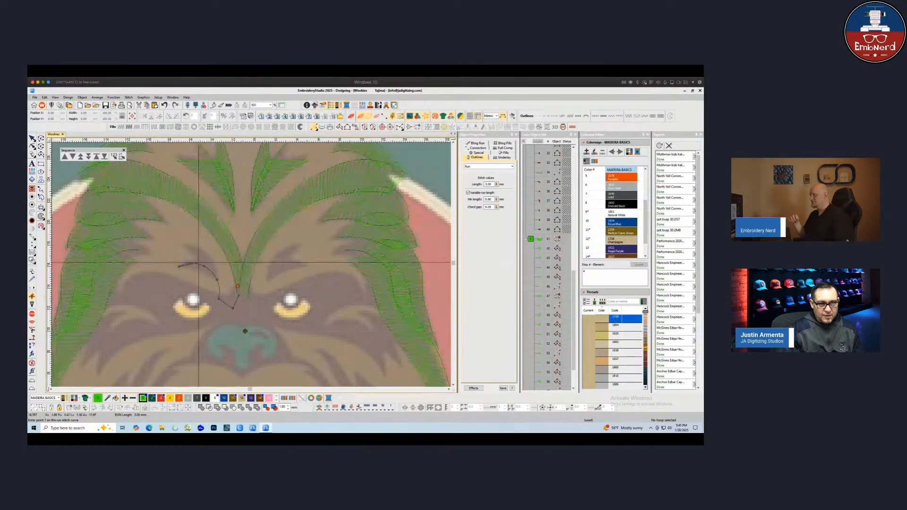
right_click(199, 262)
left_click(217, 278)
right_click(205, 259)
left_click(184, 244)
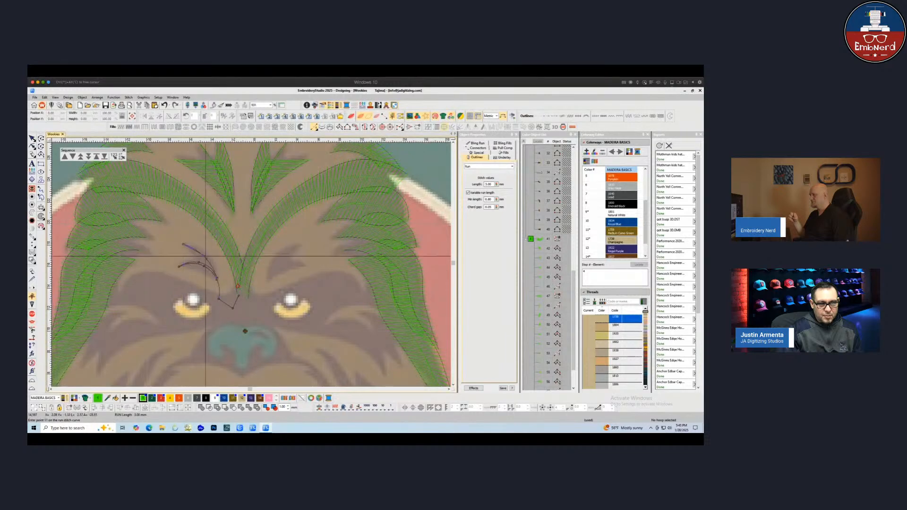
left_click(217, 279)
left_click(216, 299)
left_click(232, 309)
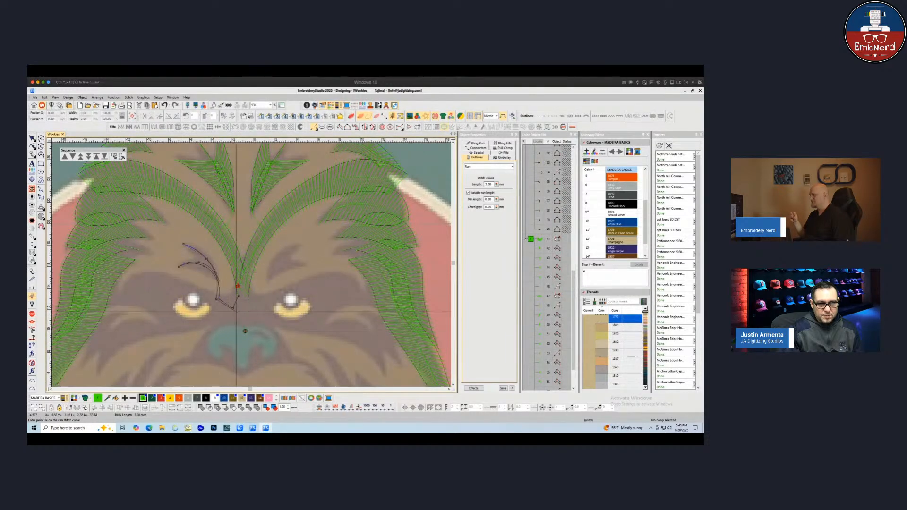
left_click(236, 312)
left_click(269, 299)
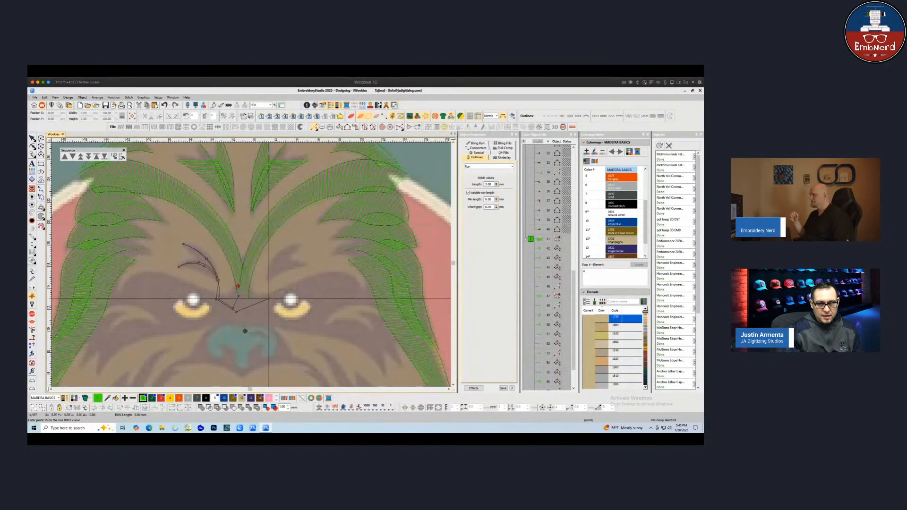
left_click(268, 281)
left_click(281, 254)
left_click(302, 242)
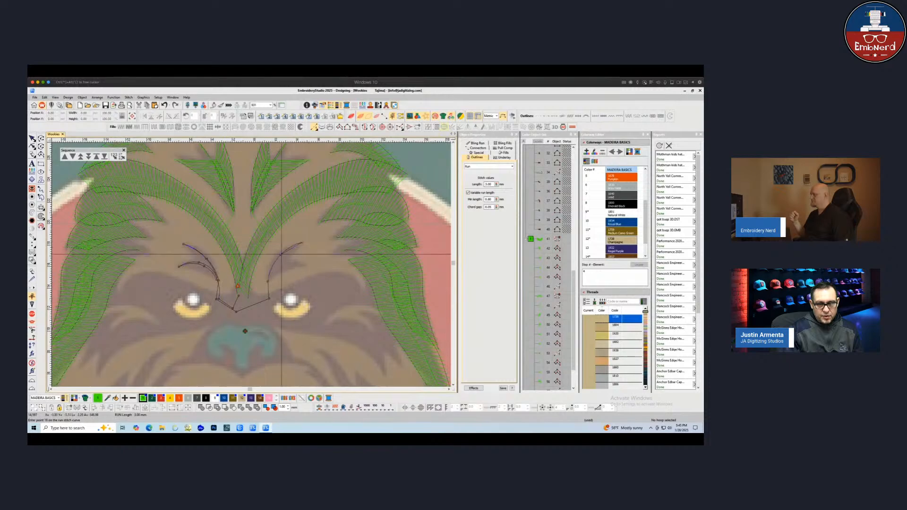
right_click(280, 255)
left_click(269, 281)
right_click(282, 265)
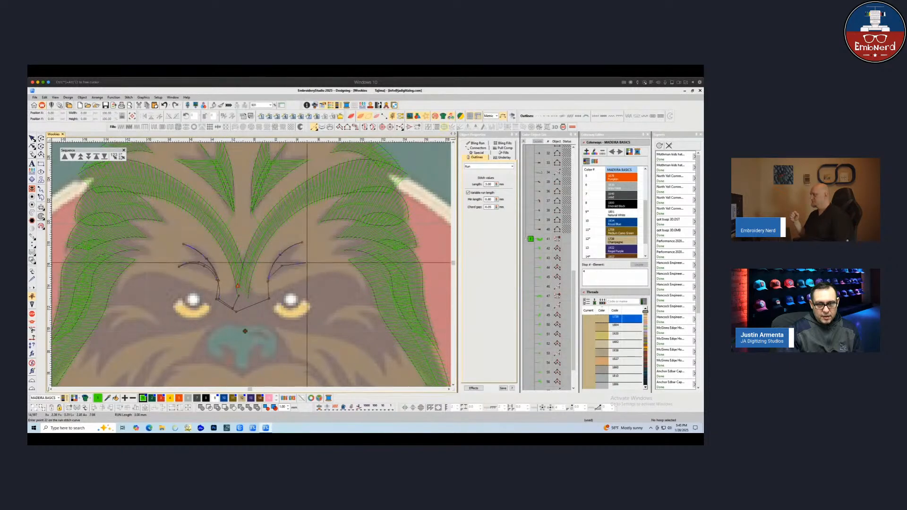
right_click(305, 261)
left_click(267, 279)
key("Return")
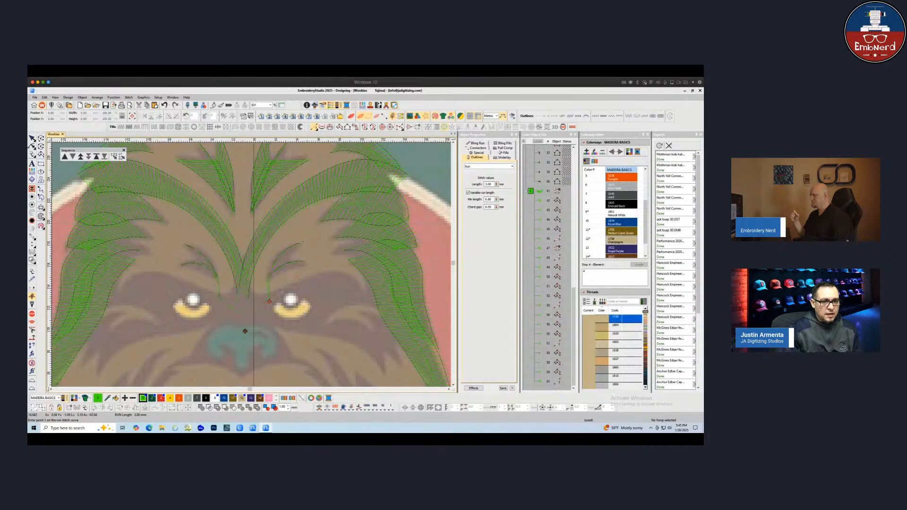
key("Escape")
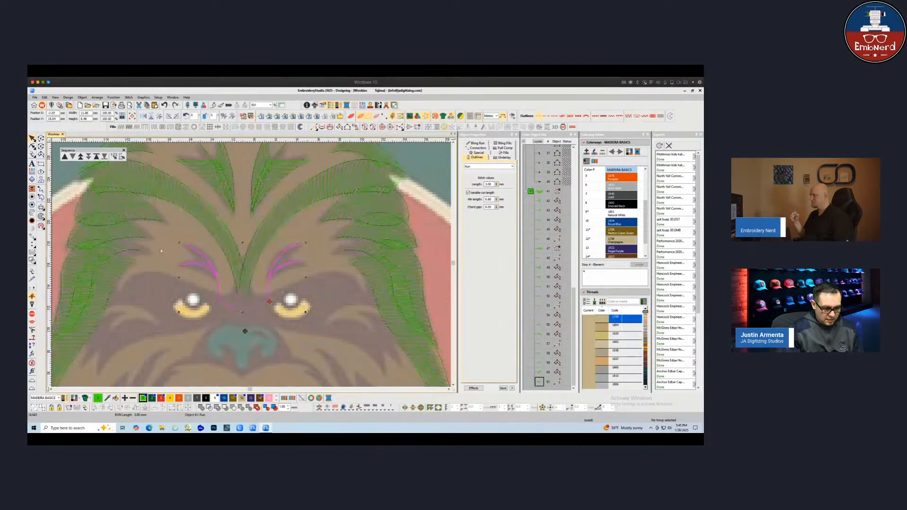
Preview the new eyebrow run lines in TrueView around the eyes
left_click(330, 287)
key("t")
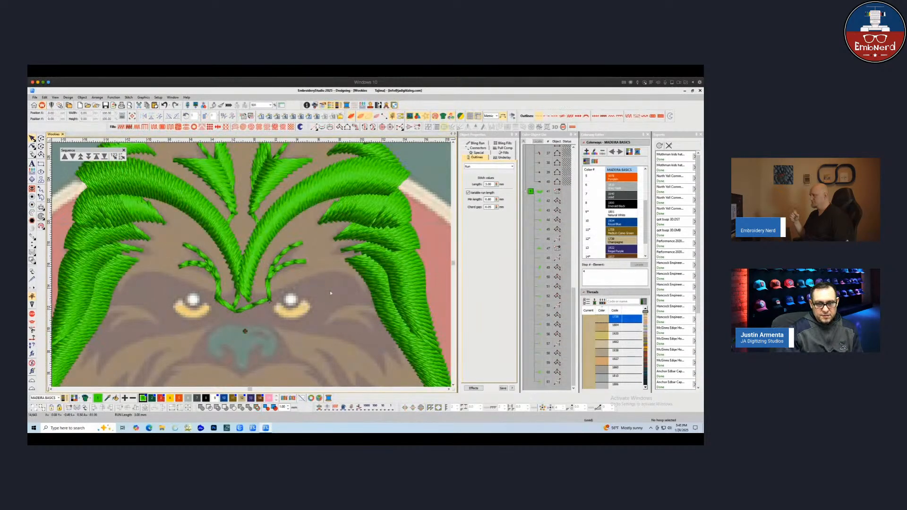
key("t")
scroll(259, 314, "down", 1)
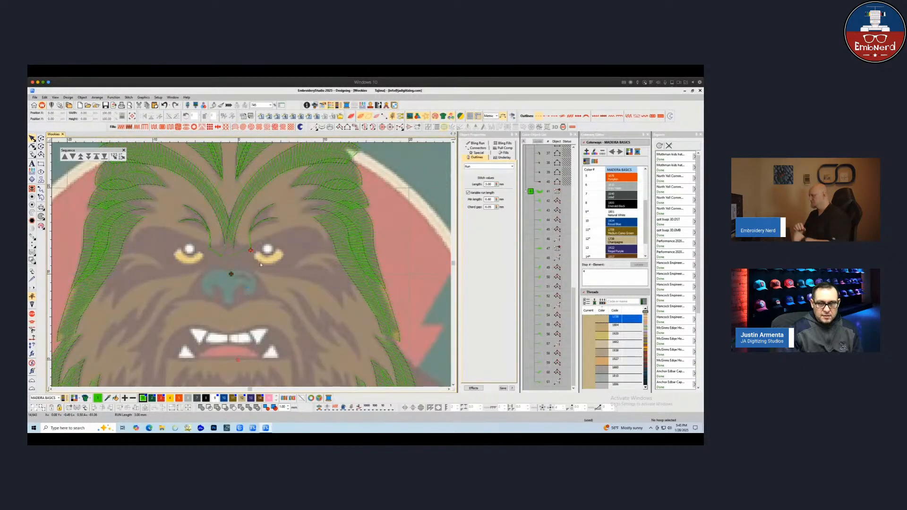
scroll(288, 267, "up", 1)
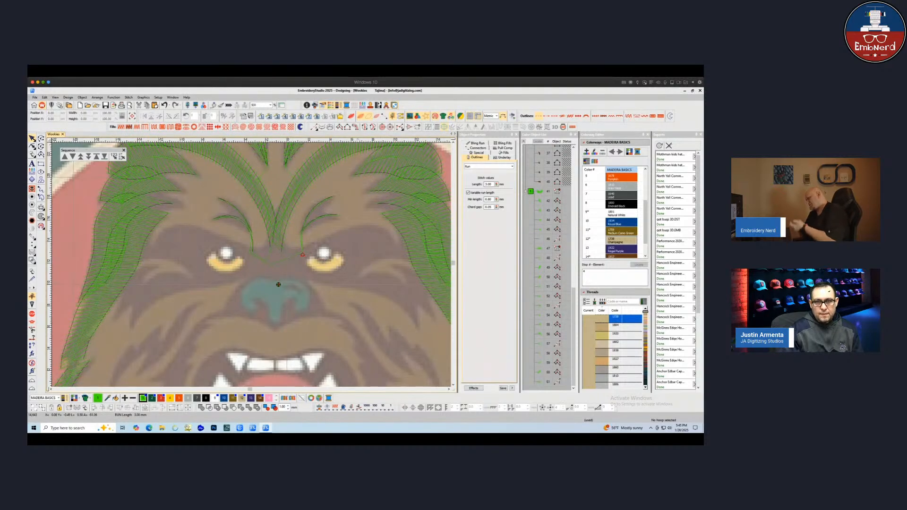
left_click(339, 127)
left_click(324, 260)
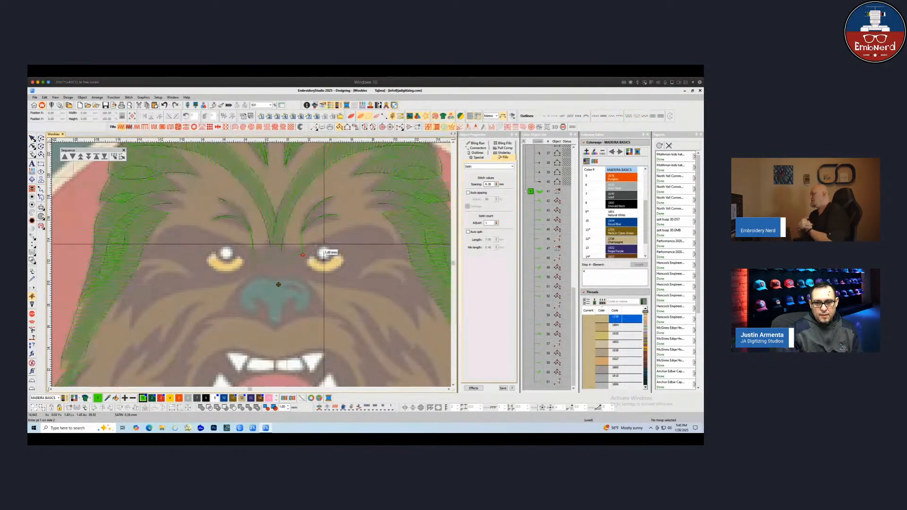
key("Escape")
Zoom out to review the face, then measure the gap between the eyebrow run line and the right eye
scroll(326, 246, "down", 1)
scroll(395, 273, "down", 2)
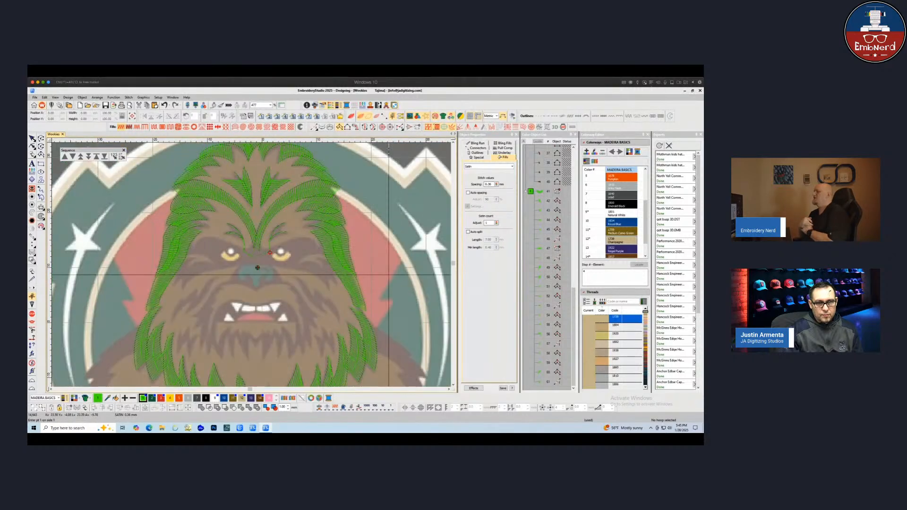
left_click(32, 139)
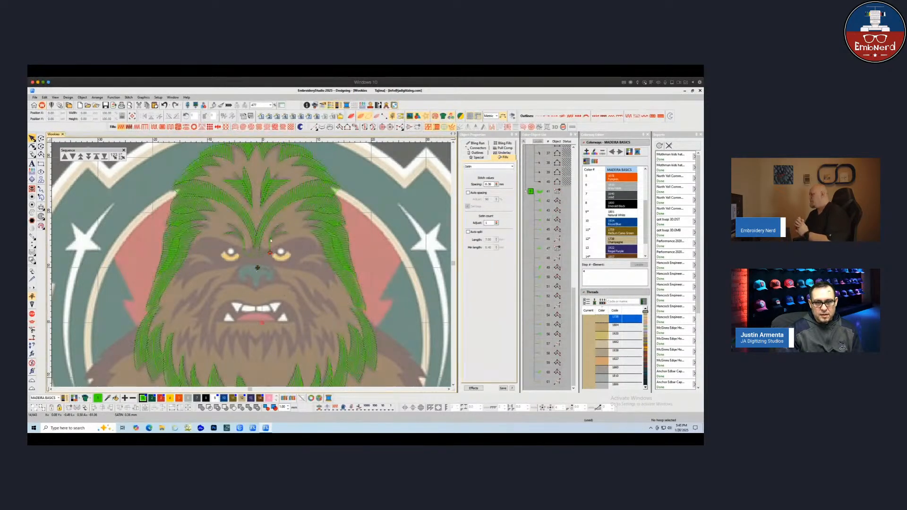
scroll(275, 299, "up", 1)
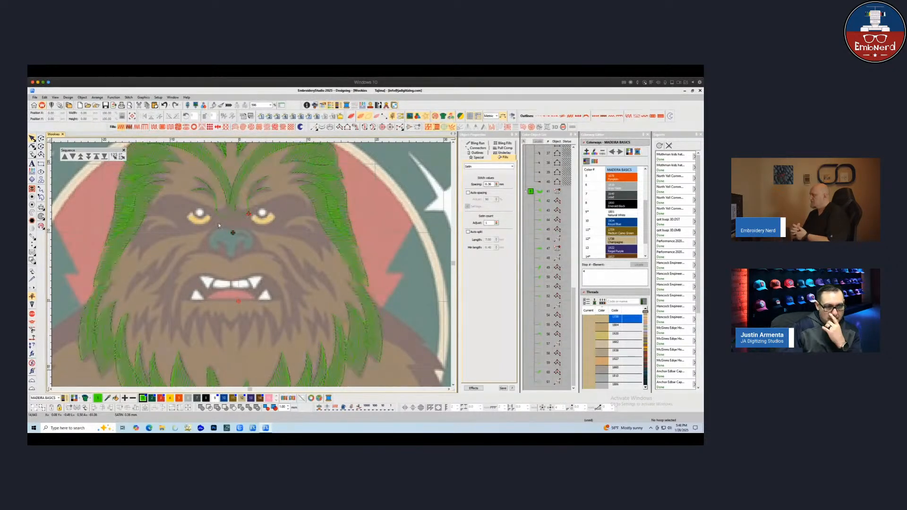
scroll(219, 225, "down", 2)
scroll(278, 292, "up", 1)
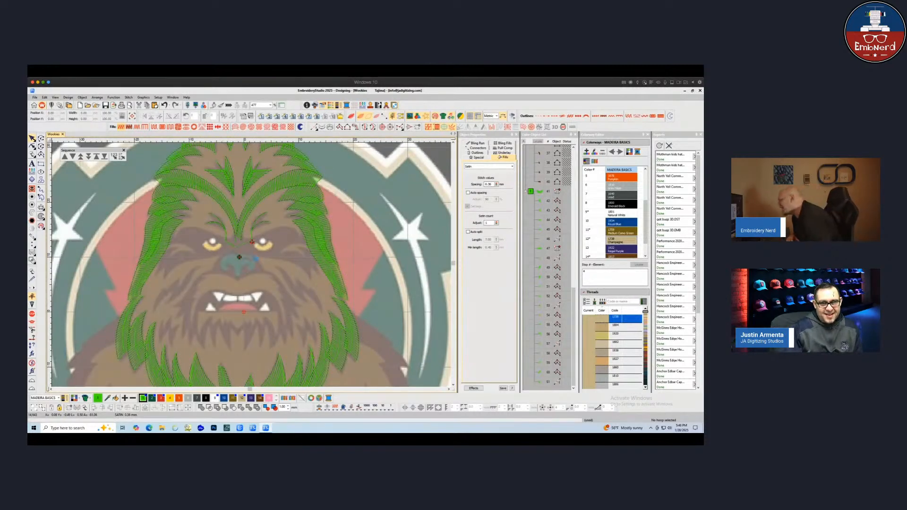
scroll(246, 258, "up", 1)
scroll(245, 259, "up", 1)
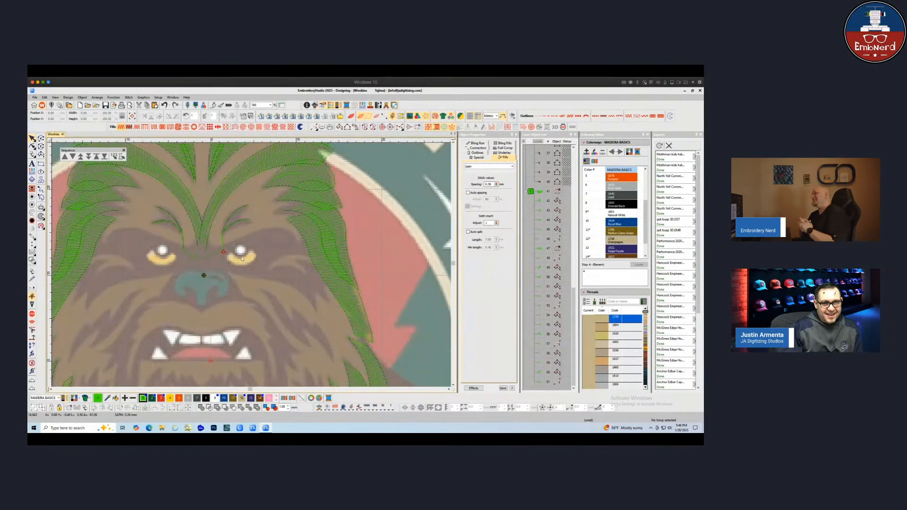
key("m")
left_click(240, 257)
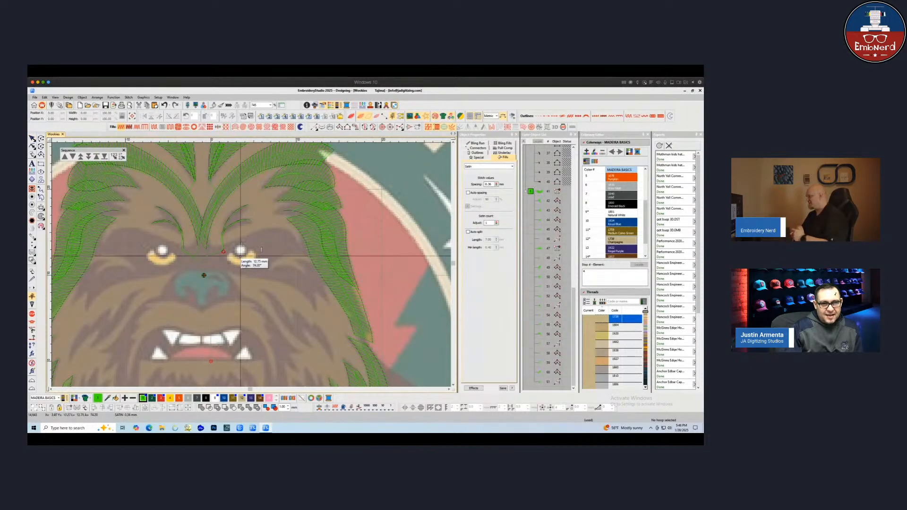
key("Escape")
scroll(238, 267, "up", 2)
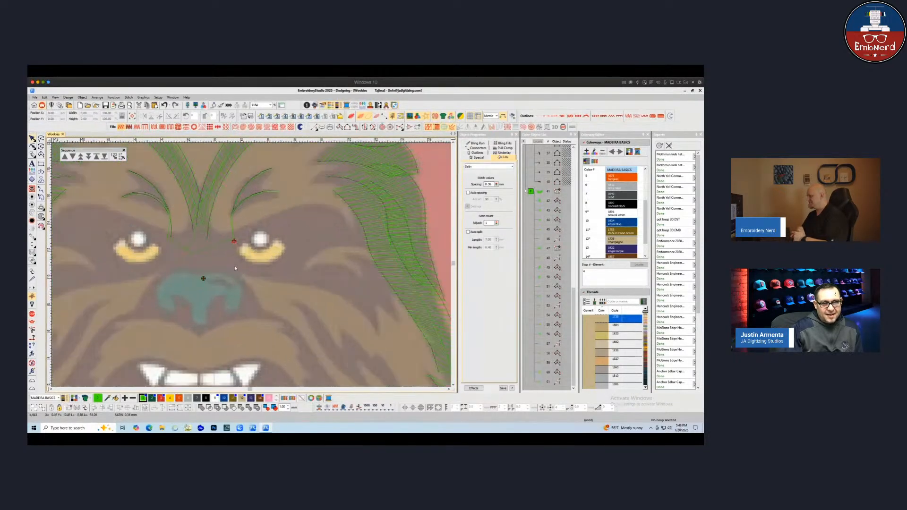
scroll(275, 262, "down", 1)
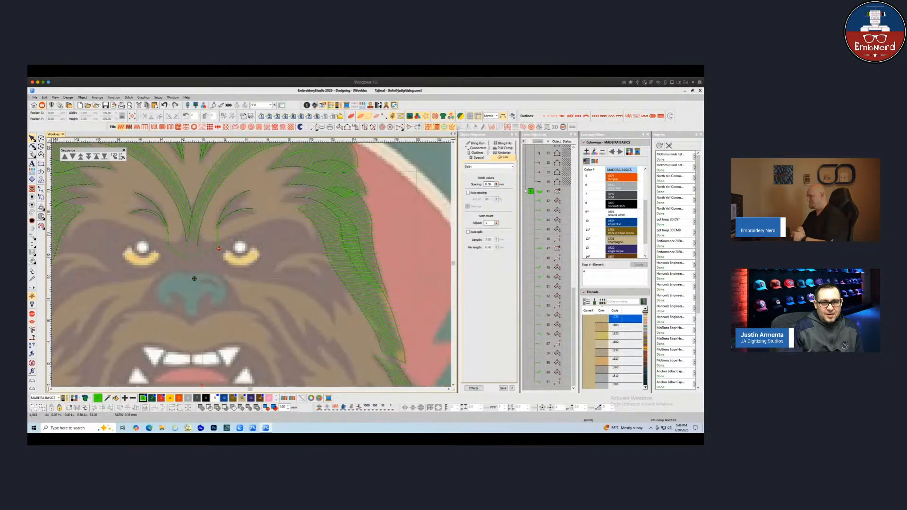
Digitize a run line from the nose bridge curving around the right eye out toward the right cheek fur
key("space")
left_click(219, 248)
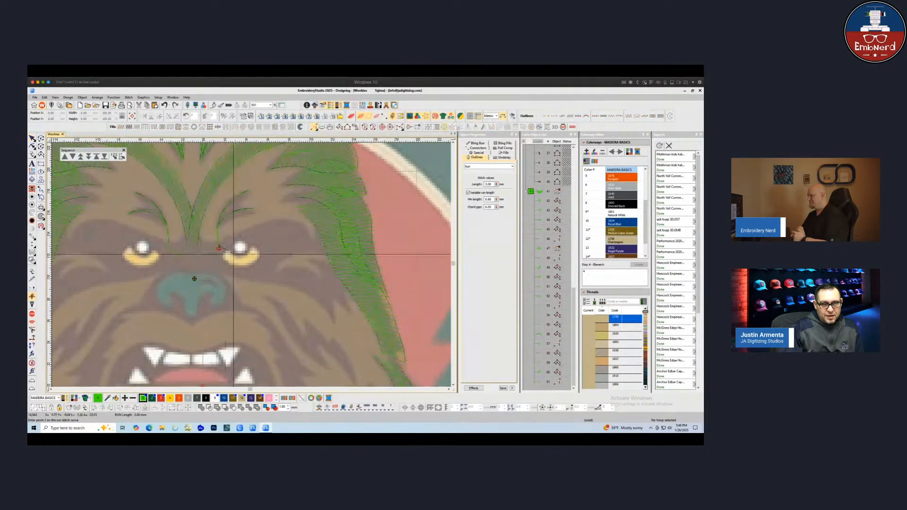
right_click(239, 257)
right_click(257, 241)
right_click(239, 257)
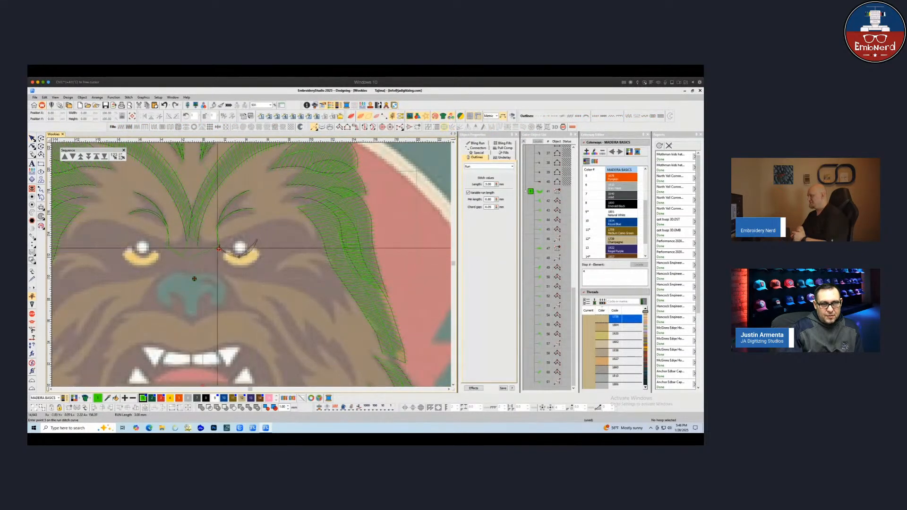
left_click(219, 248)
right_click(242, 234)
left_click(279, 233)
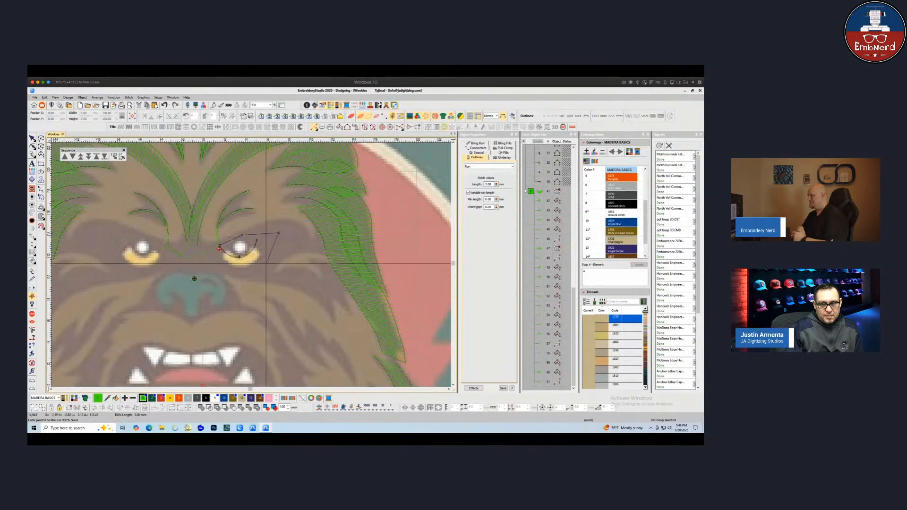
left_click(266, 265)
left_click(263, 274)
left_click(304, 283)
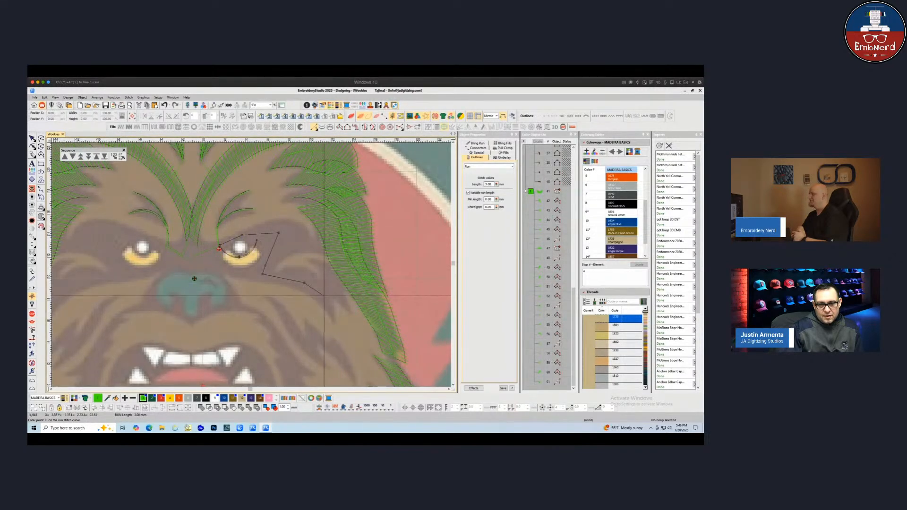
key("Return")
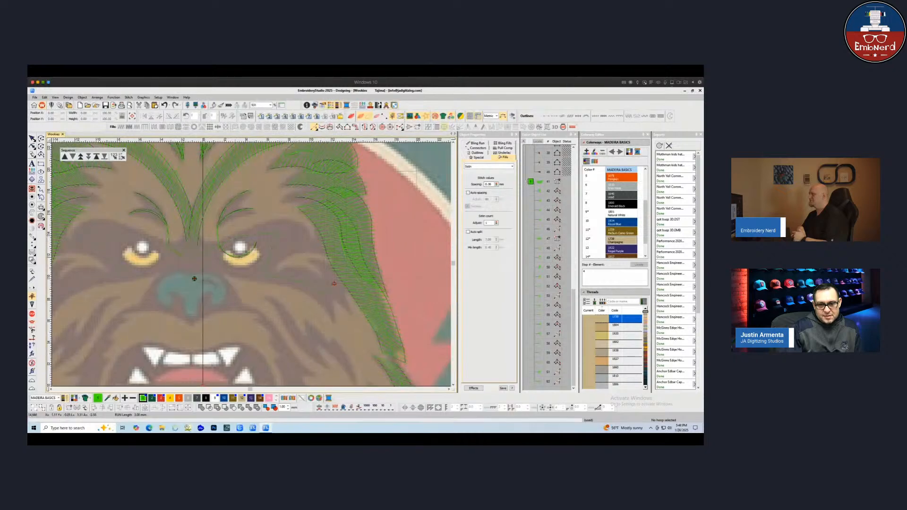
Digitize a small fur strand fill on the right cheek beside the eye
left_click(347, 284)
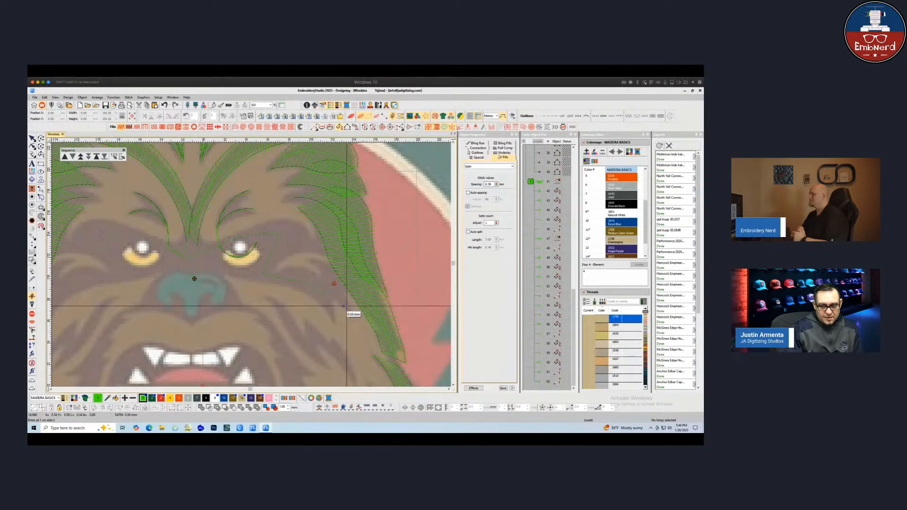
left_click(344, 288)
left_click(329, 294)
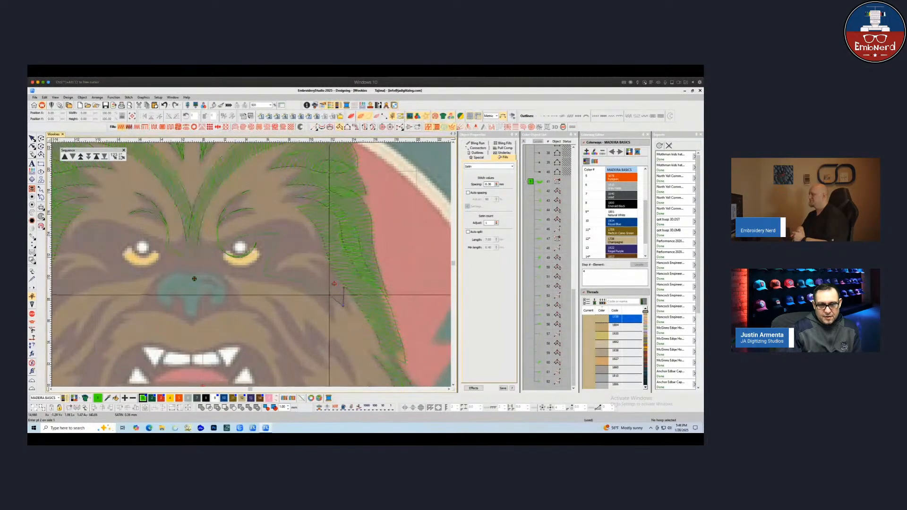
left_click(339, 268)
left_click(322, 277)
left_click(323, 262)
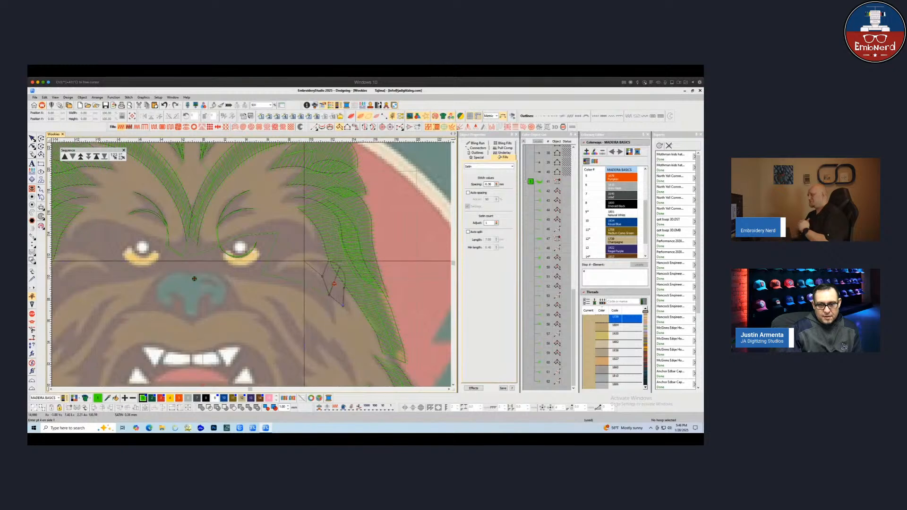
left_click(302, 261)
key("Return")
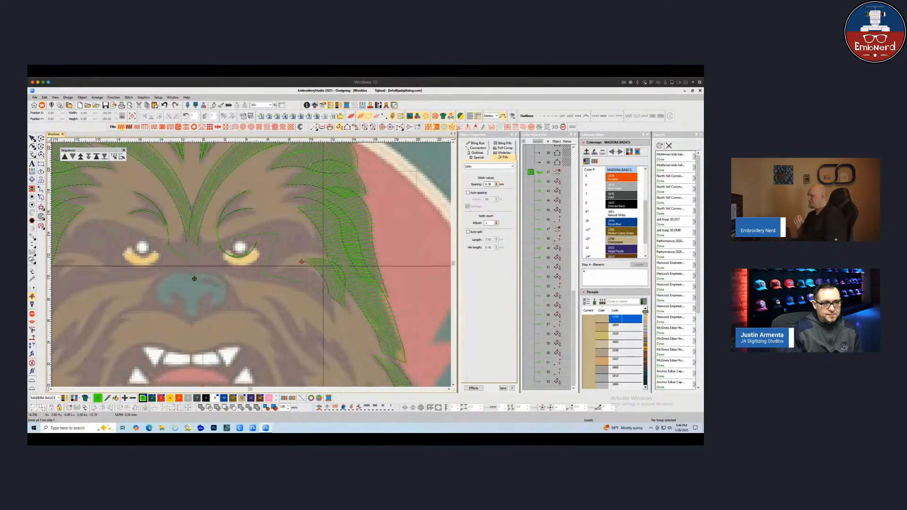
Reshape the new right cheek fur strand by moving its outline points
key("h")
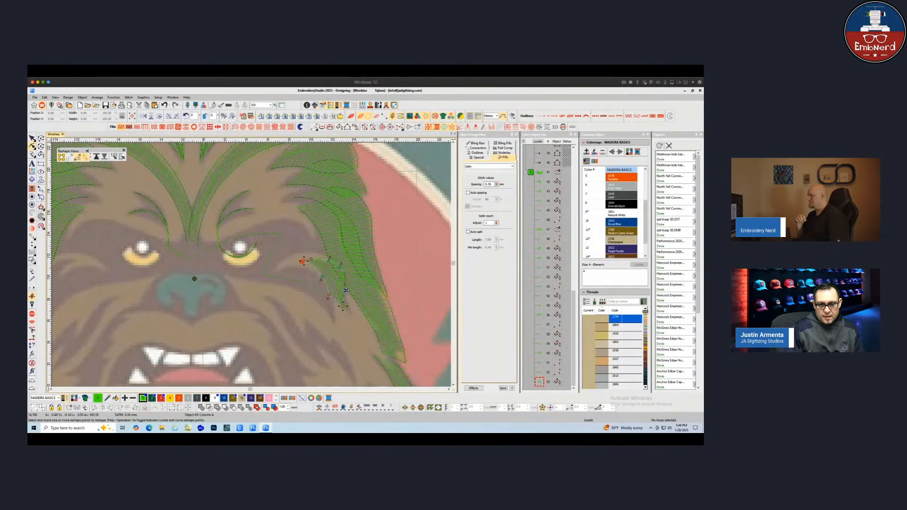
left_click_drag(346, 290, 346, 296)
left_click(345, 273)
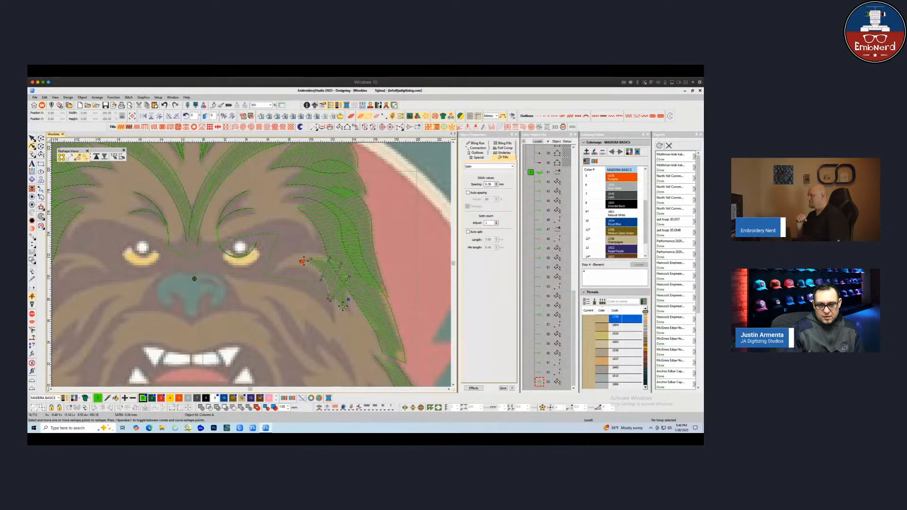
left_click_drag(329, 299, 316, 274)
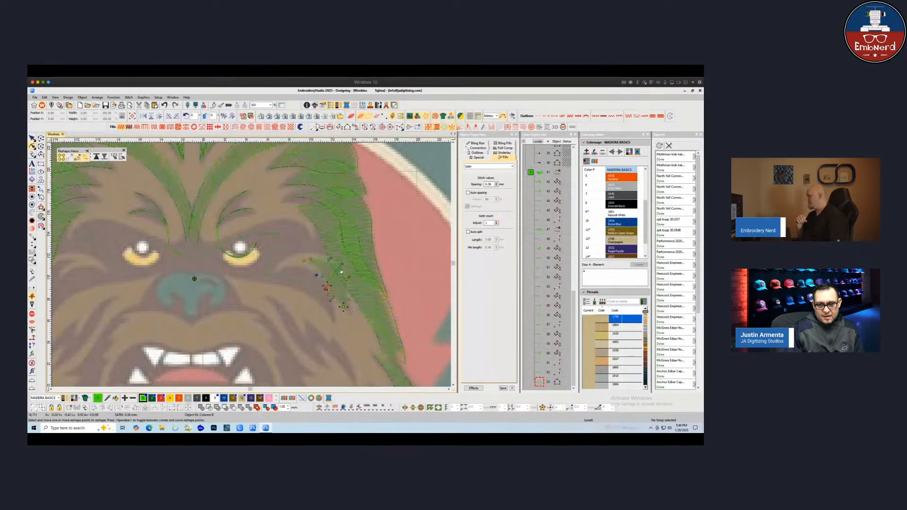
left_click_drag(342, 264, 344, 266)
left_click_drag(350, 298, 349, 299)
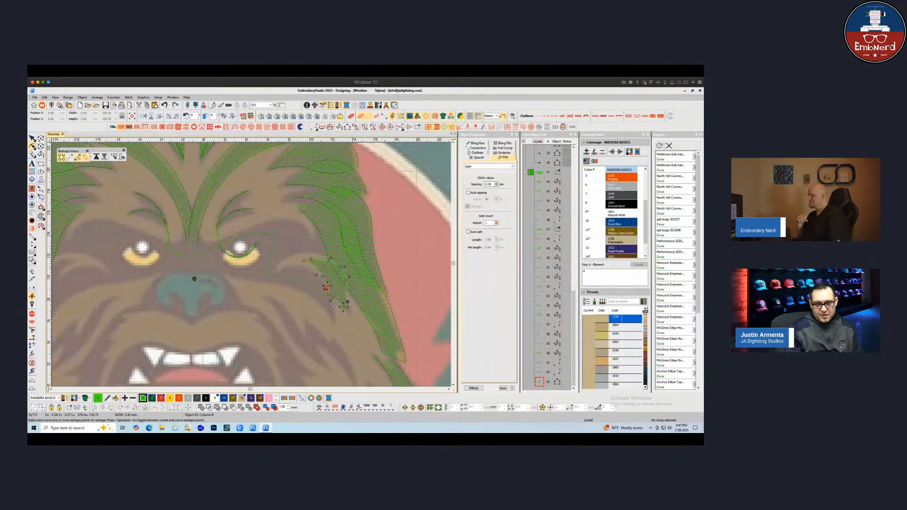
left_click(330, 293)
left_click(329, 293)
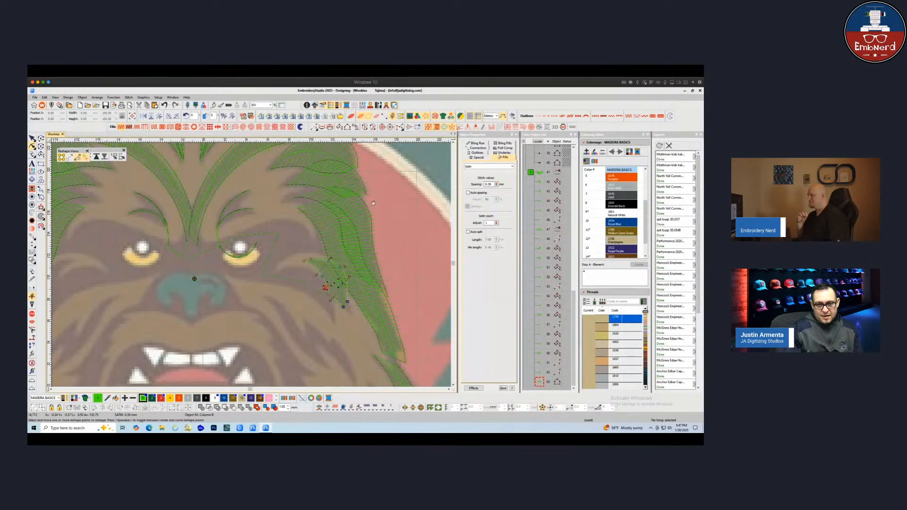
Digitize a longer curved fur strand fill running from the right cheek toward the nose beneath the right eye
left_click(338, 126)
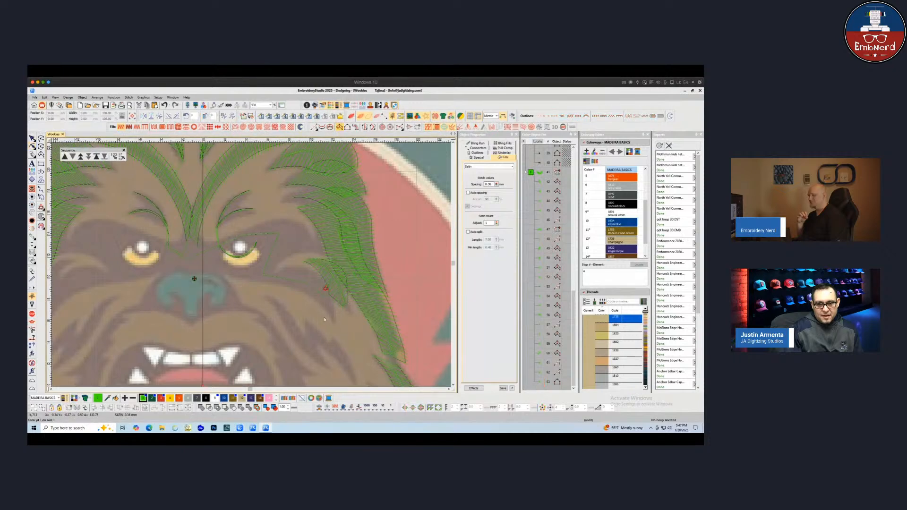
left_click(330, 320)
left_click(332, 294)
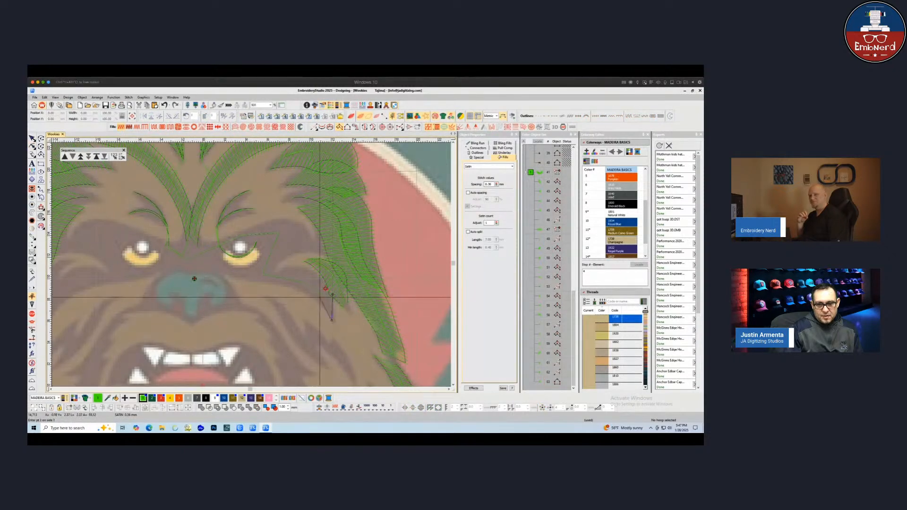
left_click(310, 296)
left_click(314, 274)
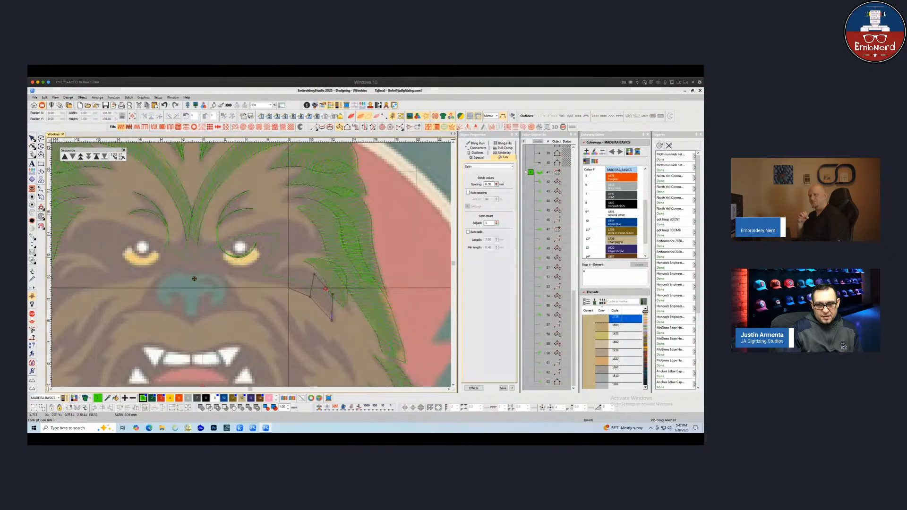
left_click(289, 286)
left_click(299, 268)
left_click(250, 279)
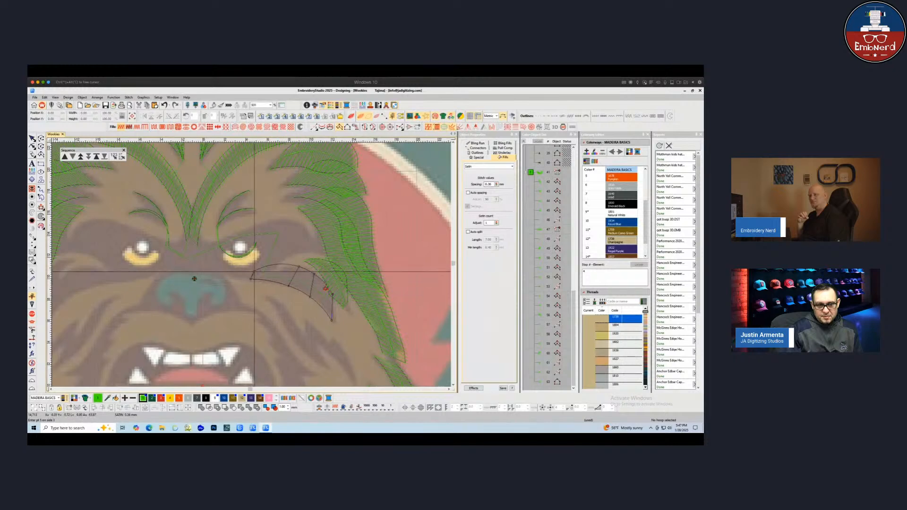
key("Return")
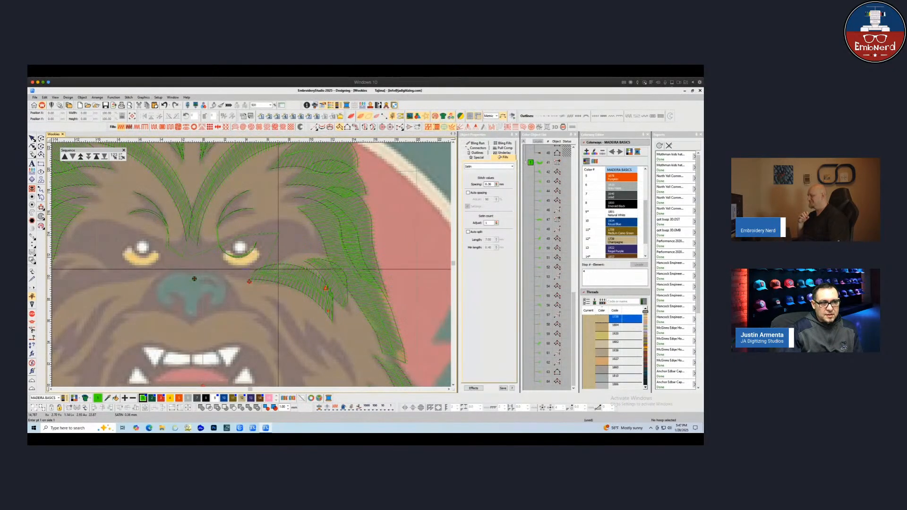
Reshape the long cheek fur strand by nudging one outline point
key("h")
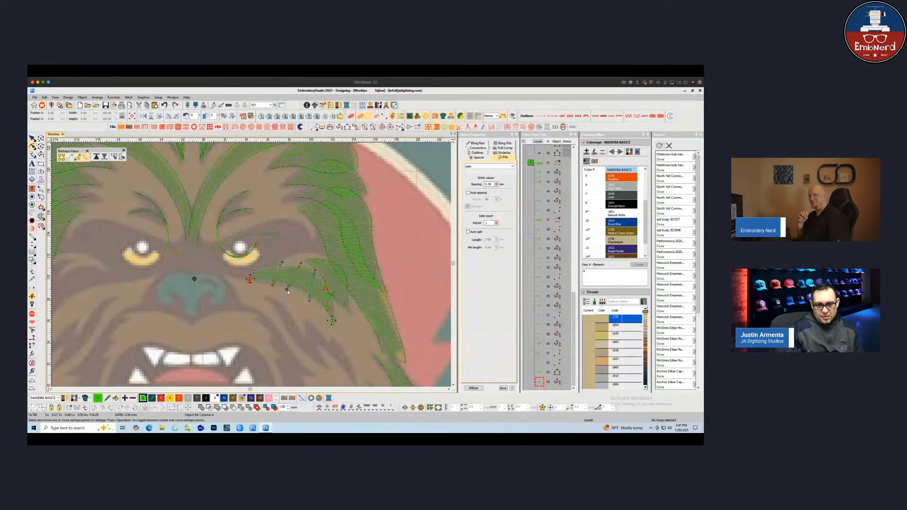
left_click_drag(286, 290, 291, 291)
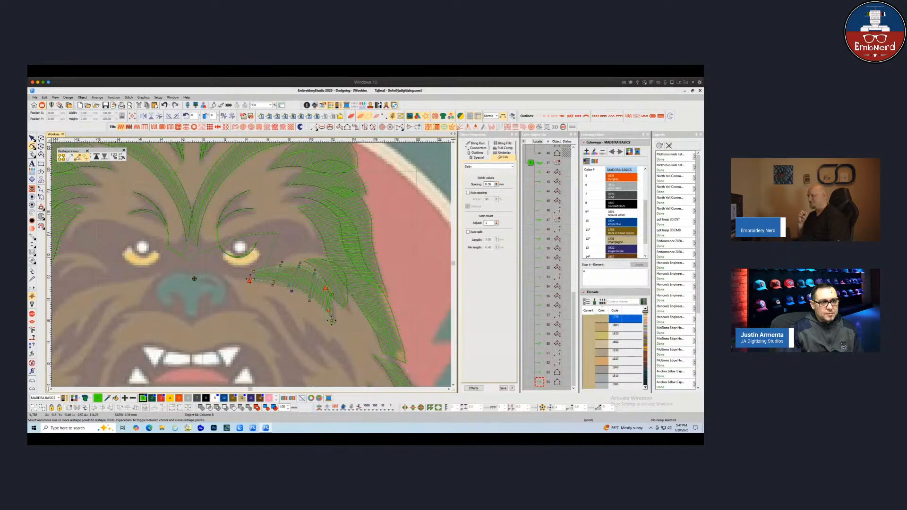
key("Escape")
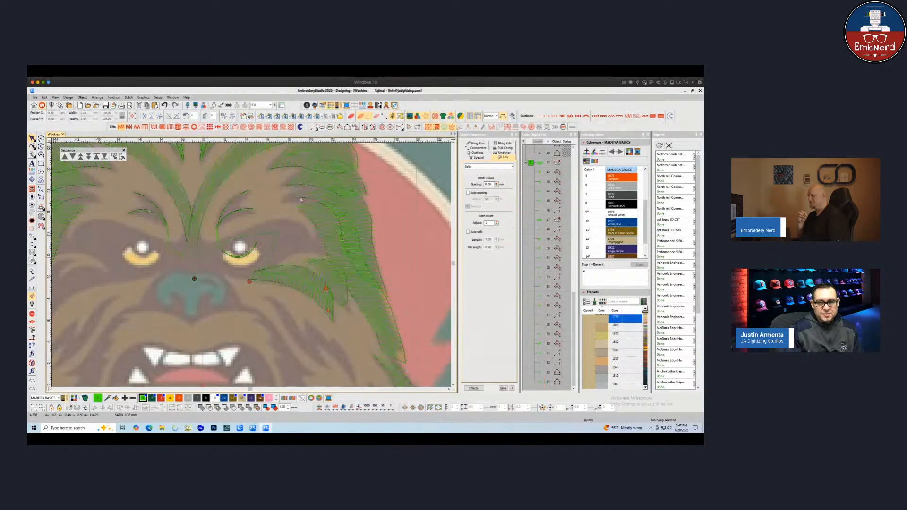
Digitize a fur strand fill running from the nose bridge beneath the right eye toward the right cheek
left_click(339, 127)
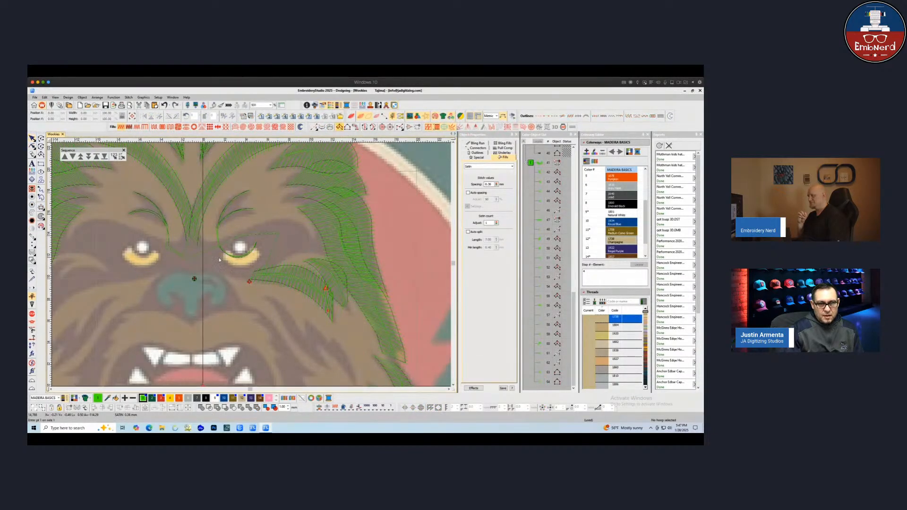
left_click(216, 257)
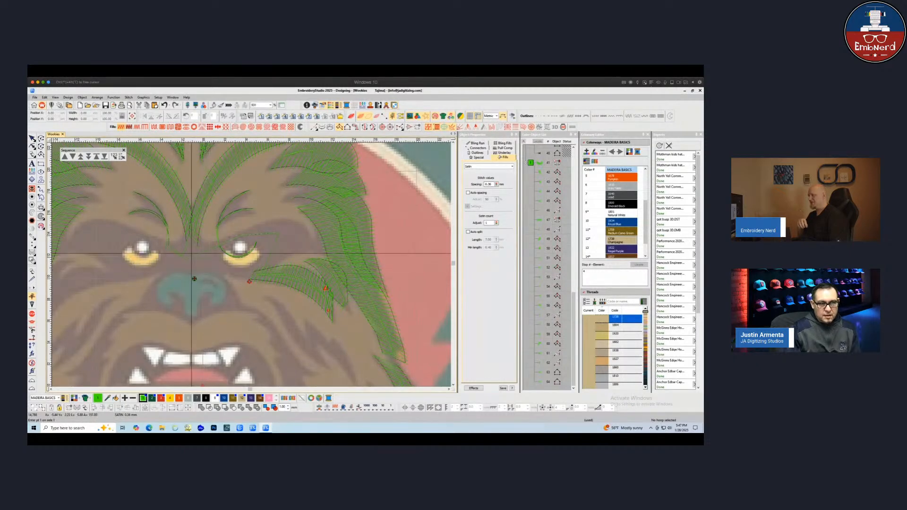
left_click(201, 250)
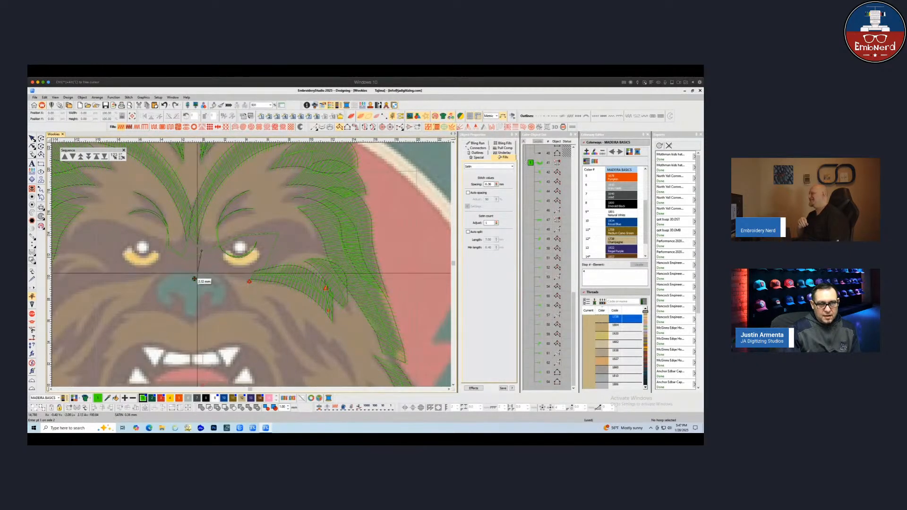
left_click(198, 274)
left_click(236, 267)
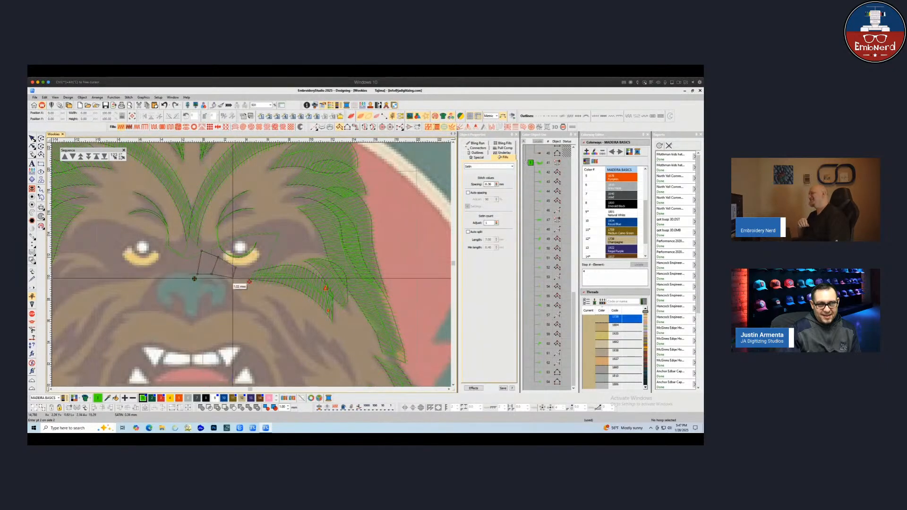
left_click(233, 278)
left_click(252, 264)
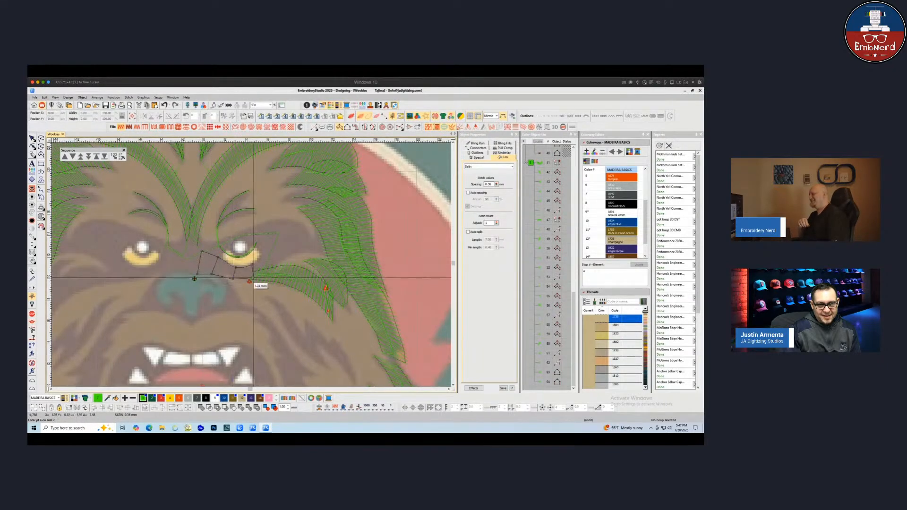
left_click(267, 250)
left_click(272, 263)
left_click(280, 239)
left_click(293, 255)
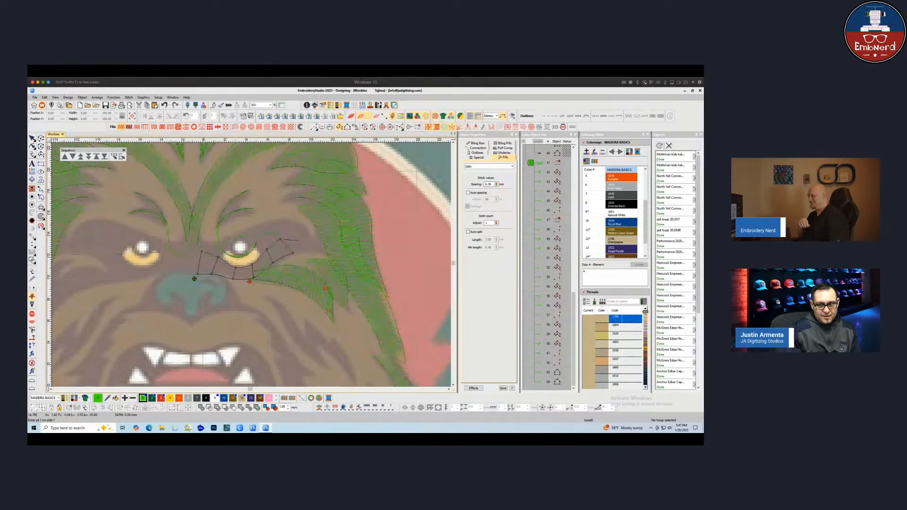
key("Return")
Digitize a brow fur strand fill arching over the right eye from the right cheek back to the nose bridge
left_click(319, 251)
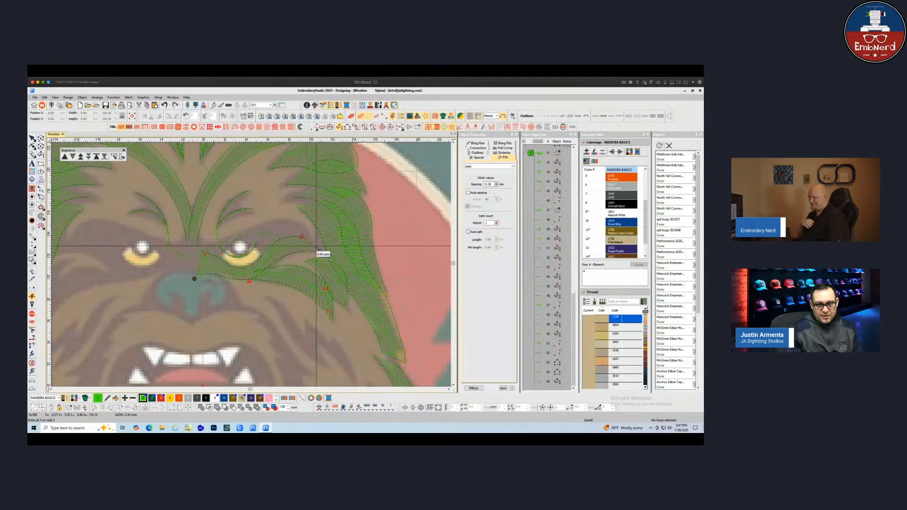
left_click(292, 217)
left_click(287, 240)
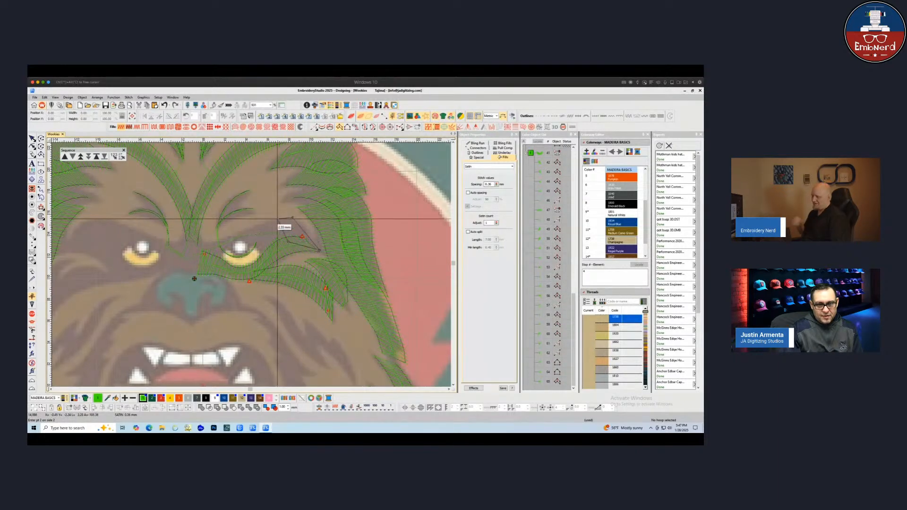
left_click(277, 218)
left_click(256, 224)
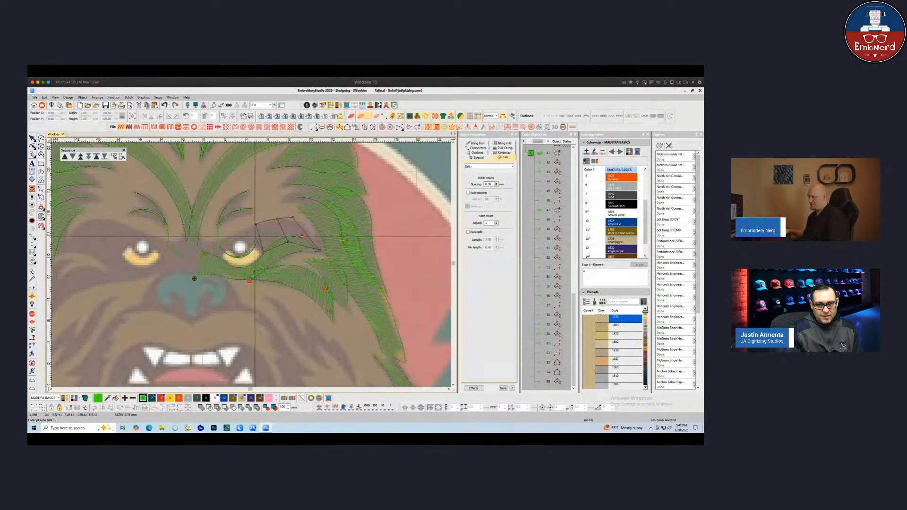
left_click(255, 245)
left_click(245, 226)
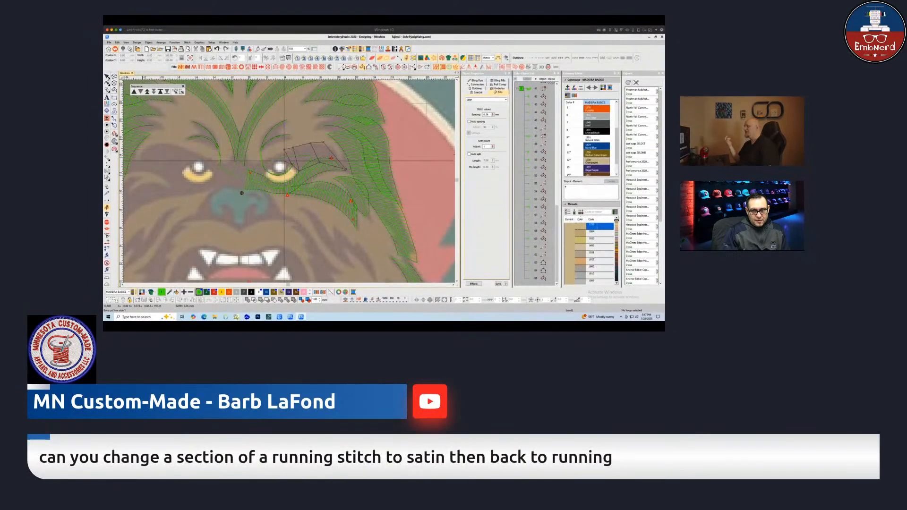
left_click(276, 151)
left_click(273, 163)
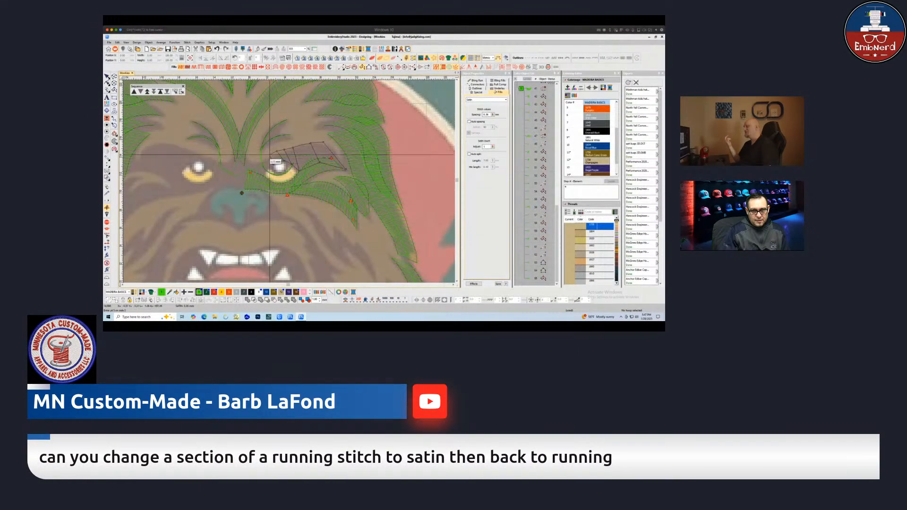
left_click(270, 155)
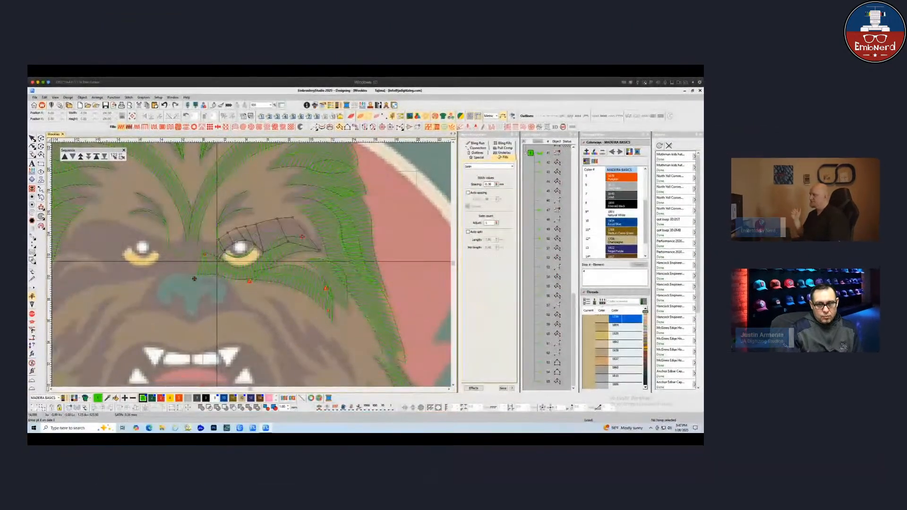
left_click(216, 261)
left_click(211, 240)
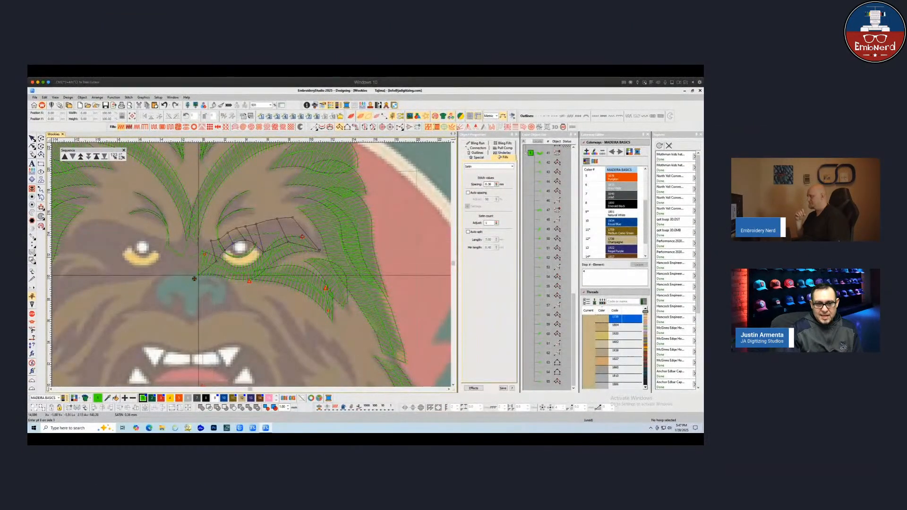
left_click(198, 275)
left_click(198, 241)
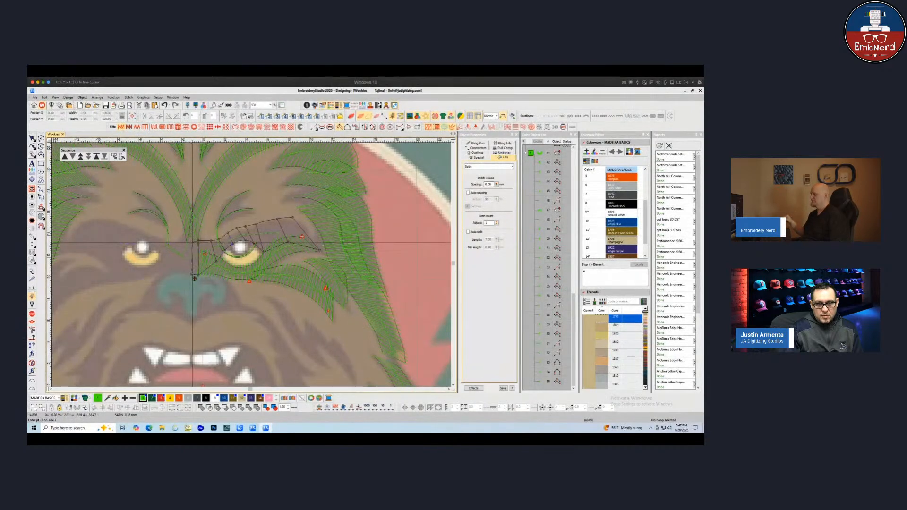
key("Return")
key("Escape")
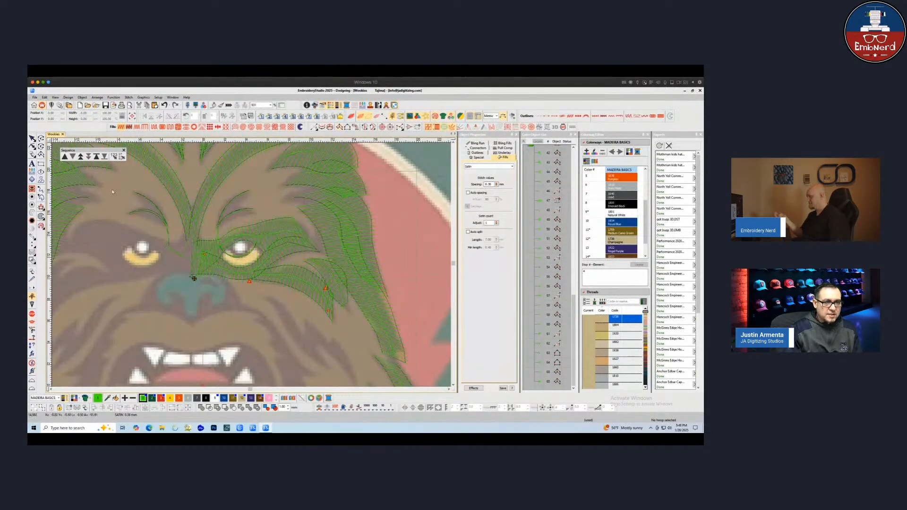
Reshape the right brow fur strand by moving one of its upper outline points slightly left
key("h")
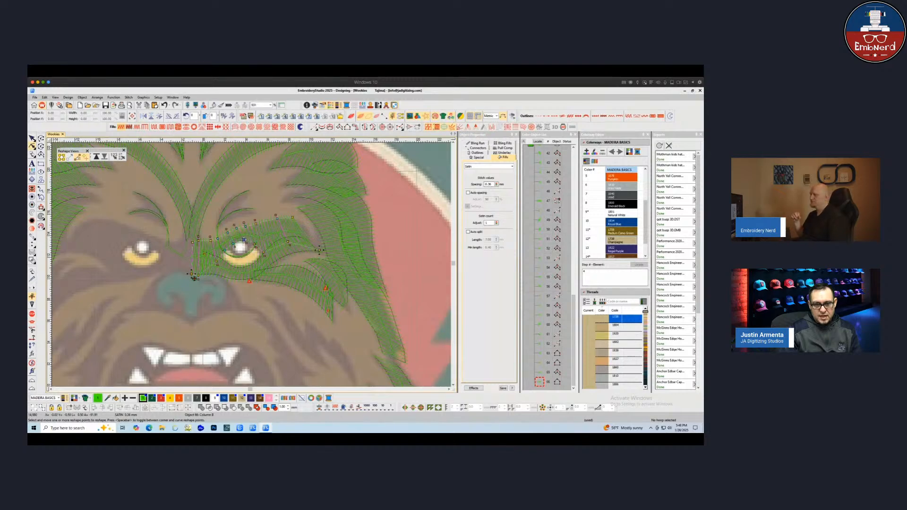
left_click(194, 278)
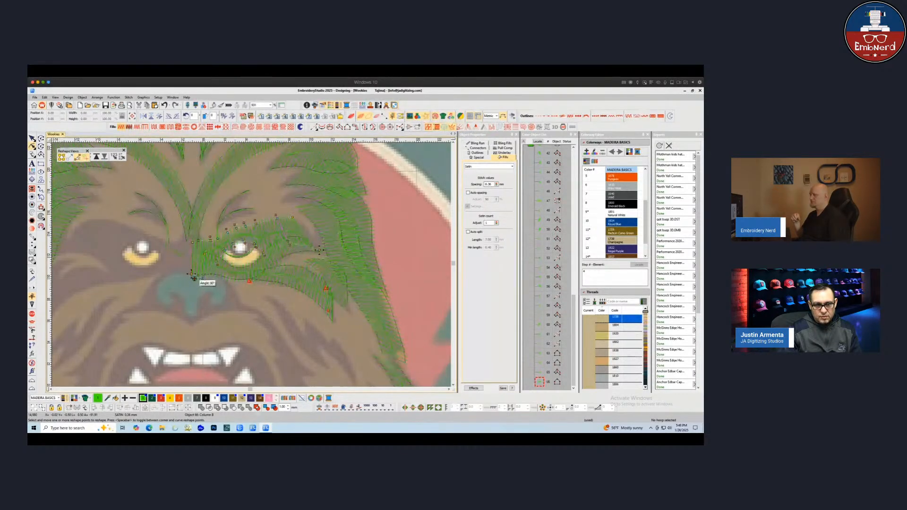
left_click(215, 266)
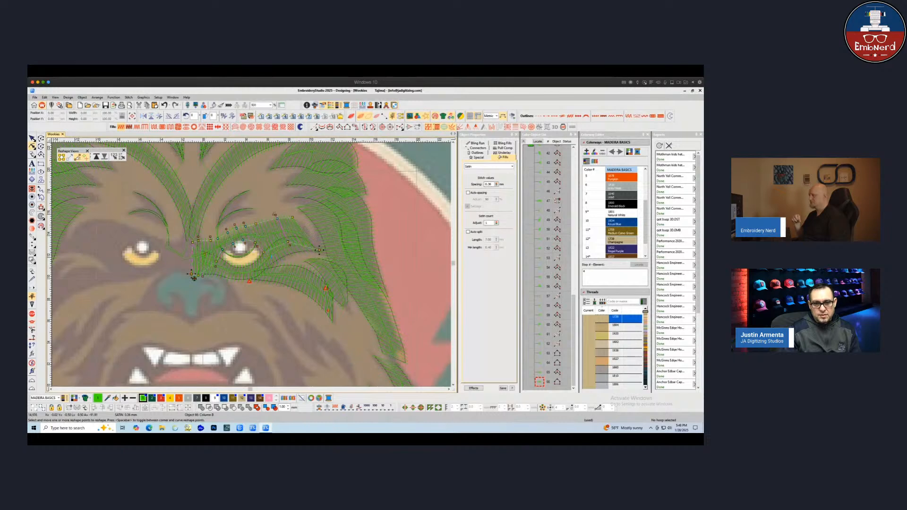
left_click_drag(278, 215, 272, 215)
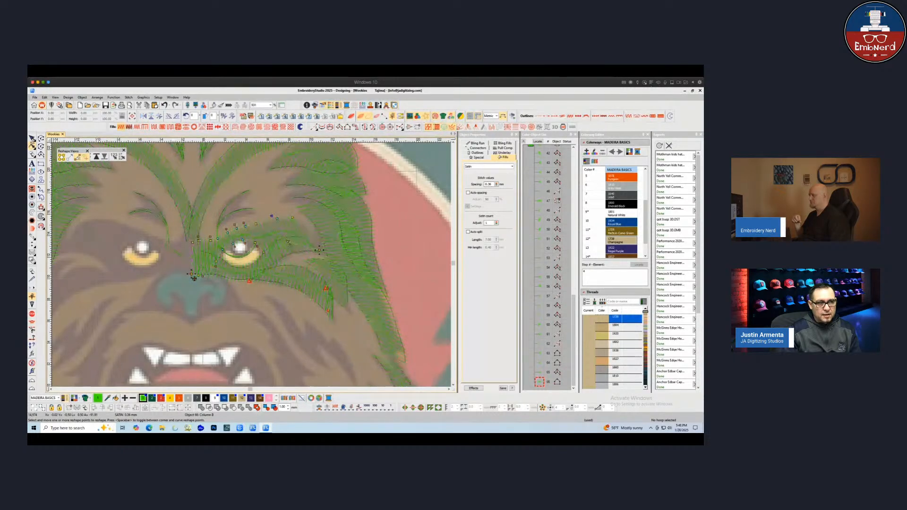
key("Escape")
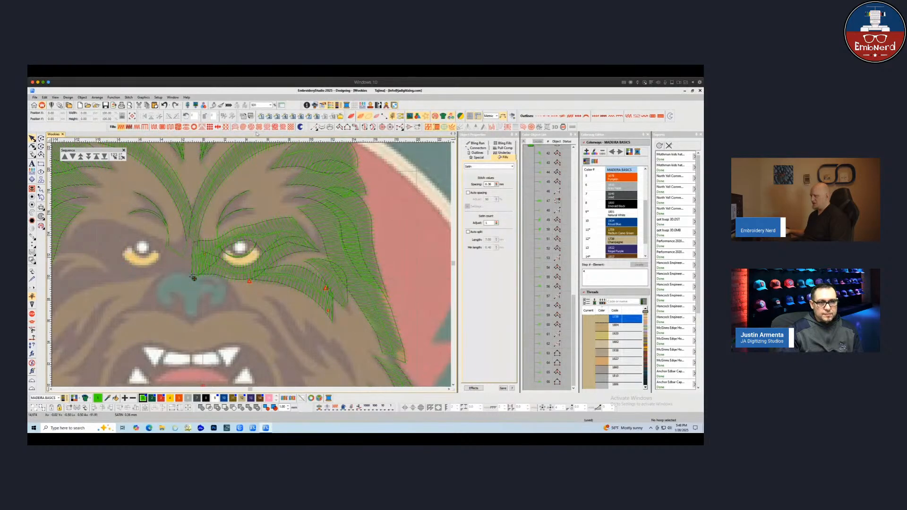
Preview the stitches, then select the right brow fur fill and nudge one of its outline points
key("t")
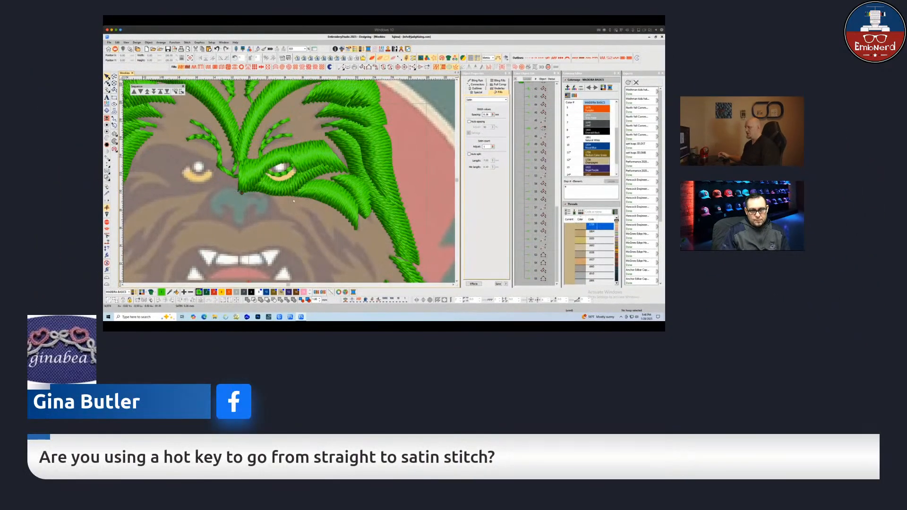
key("t")
left_click(258, 165)
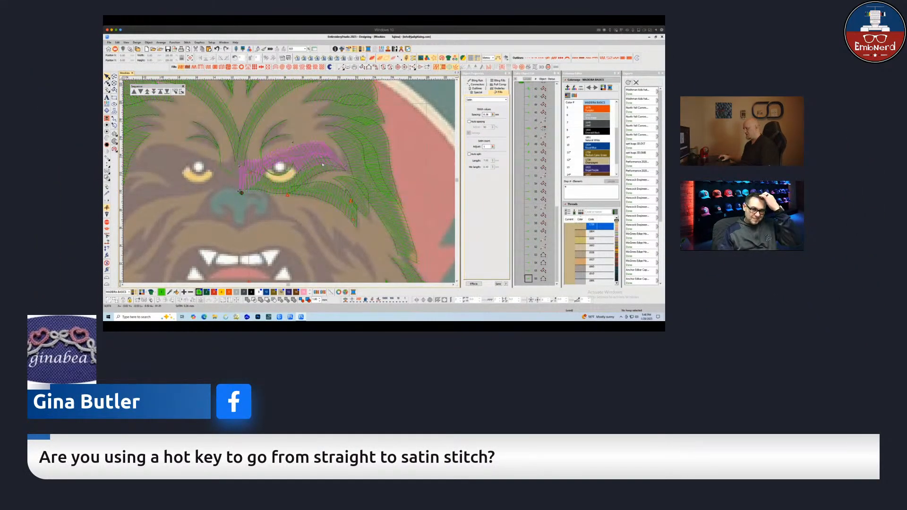
key("h")
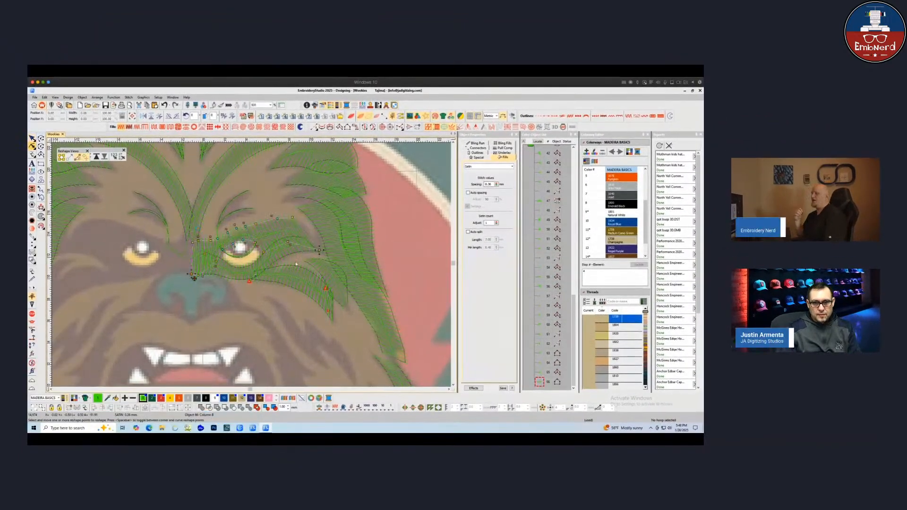
left_click_drag(290, 244, 292, 245)
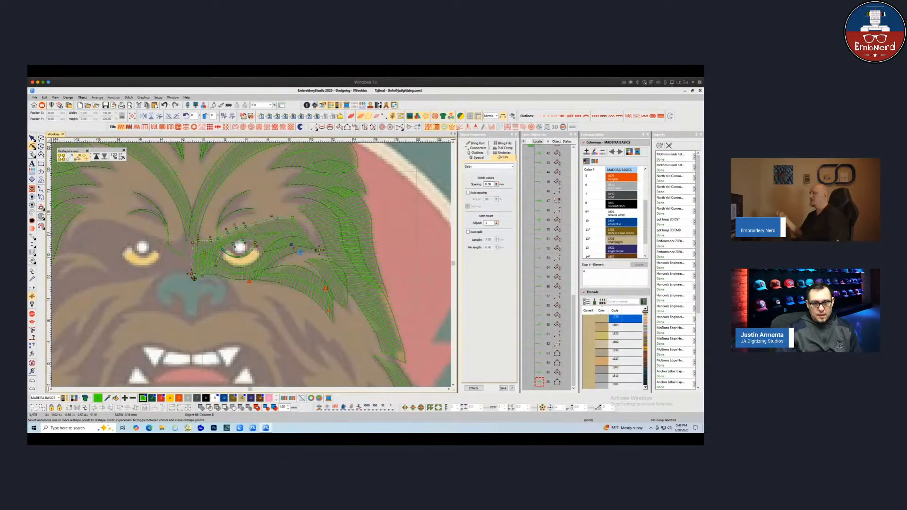
key("Escape")
key("Escape")
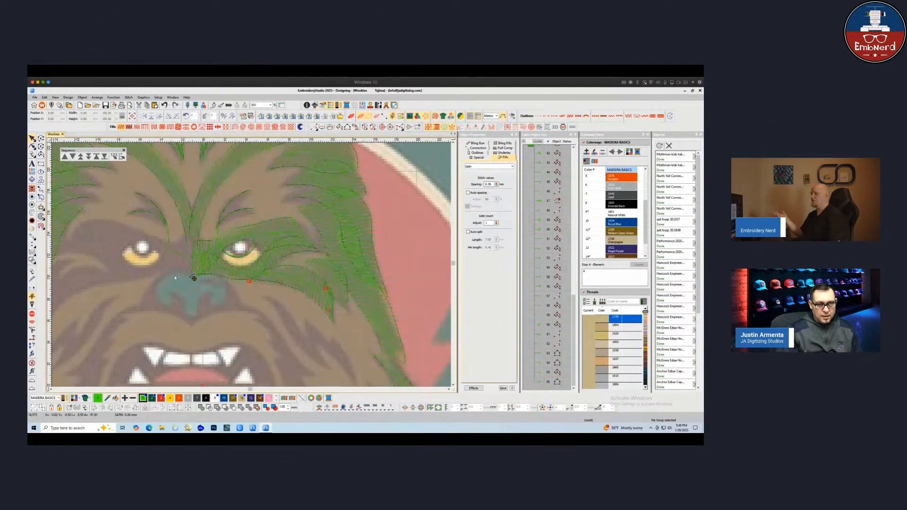
Create mirrored copies of the right-eye fur strands over the left eye and nudge them slightly right into place
scroll(177, 281, "down", 1)
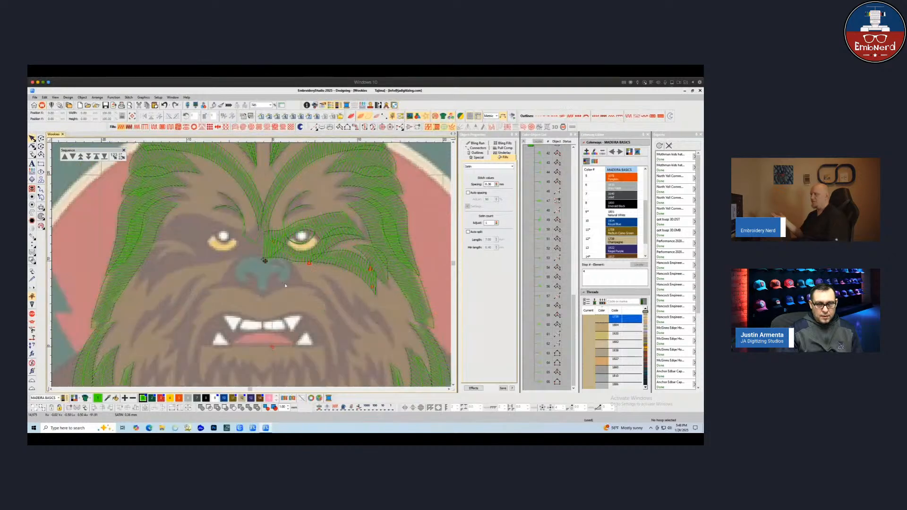
left_click(273, 254)
left_click(179, 282)
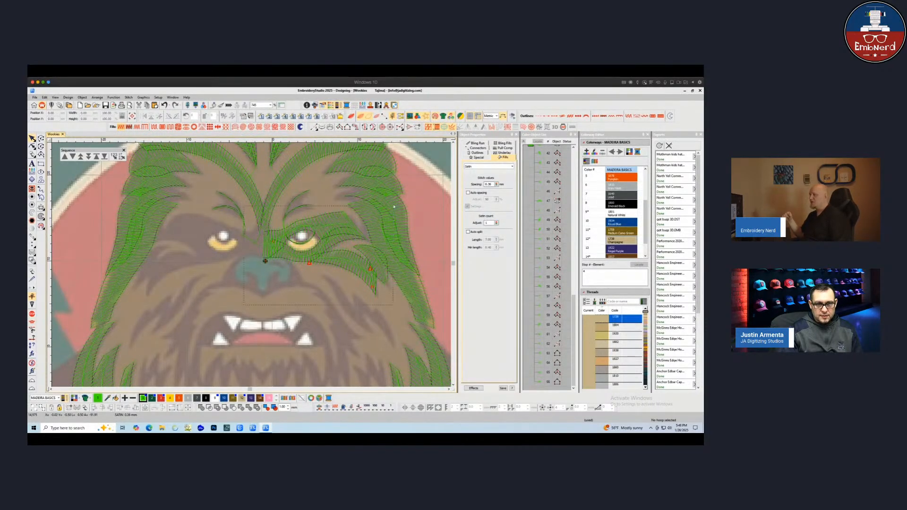
left_click_drag(394, 206, 394, 206)
left_click_drag(332, 270, 227, 263)
left_click(145, 116)
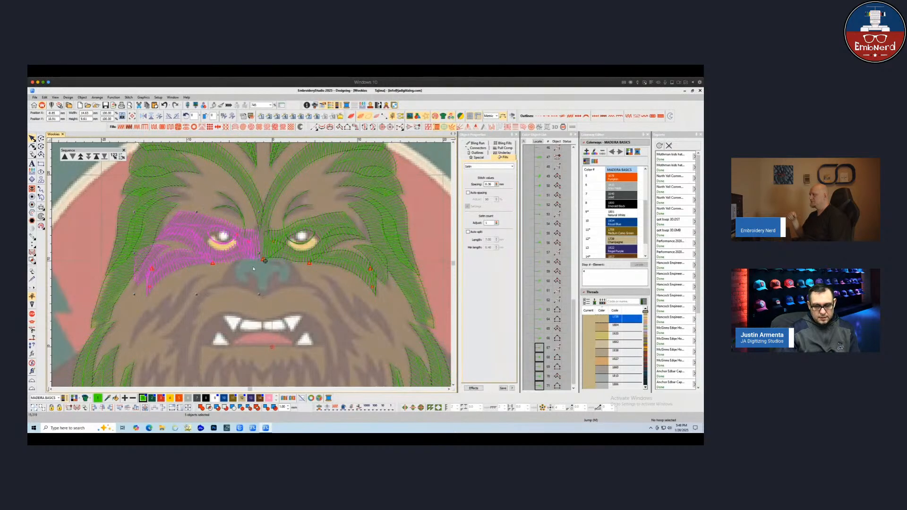
key("Right")
key("Right")
key("Right")
key("Right")
key("Right")
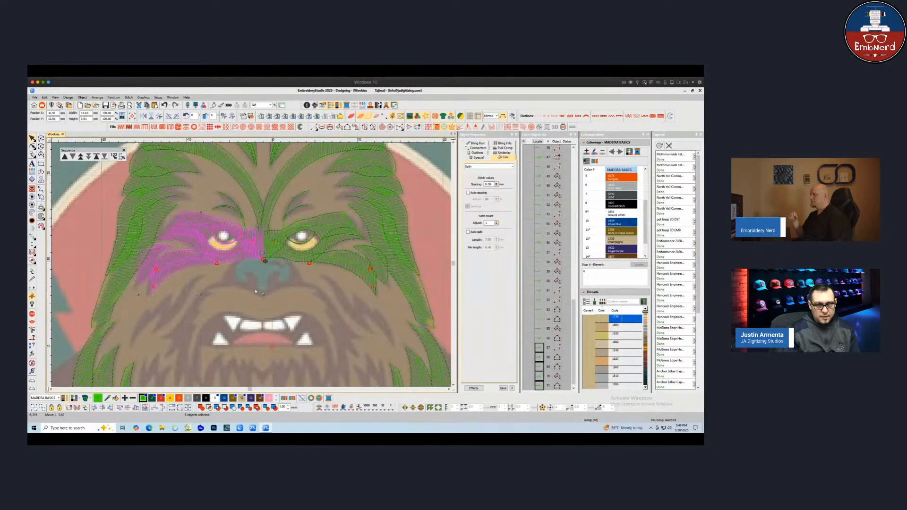
key("Escape")
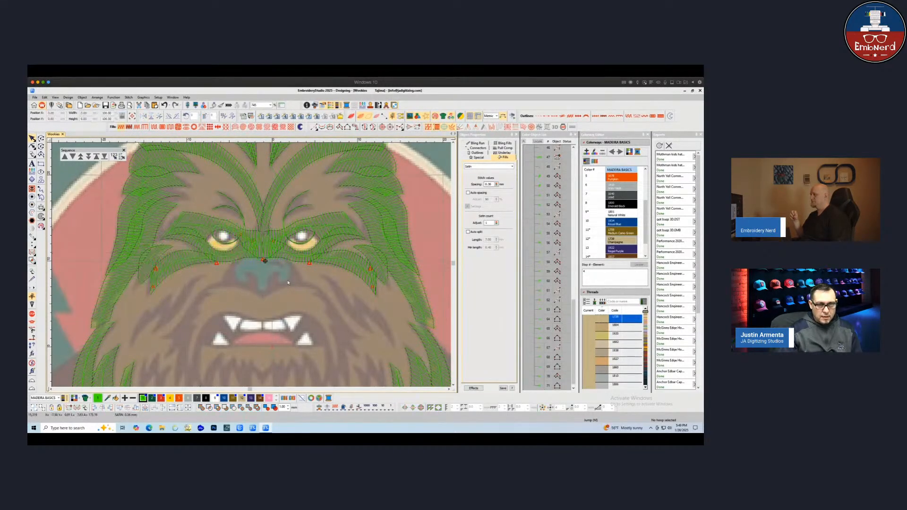
Preview the stitches and select the mirrored left brow fill to inspect its reshape points
key("t")
key("t")
left_click(263, 253)
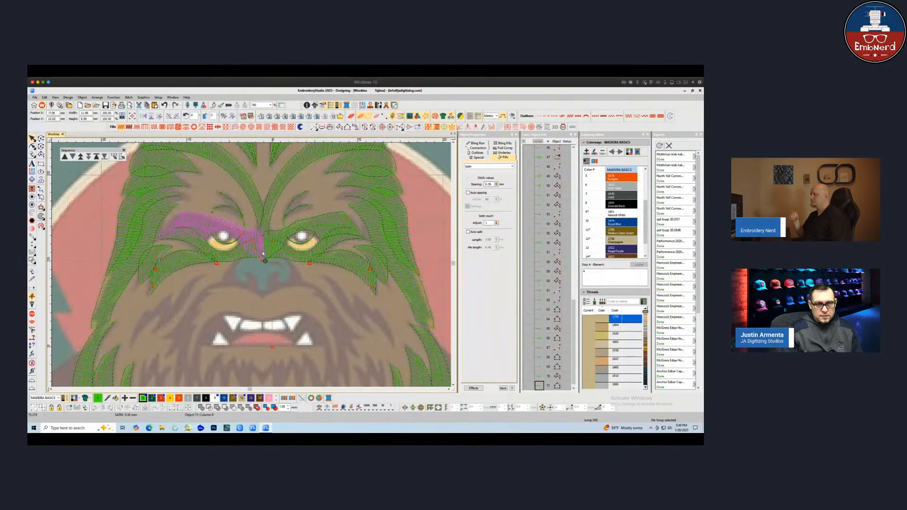
key("h")
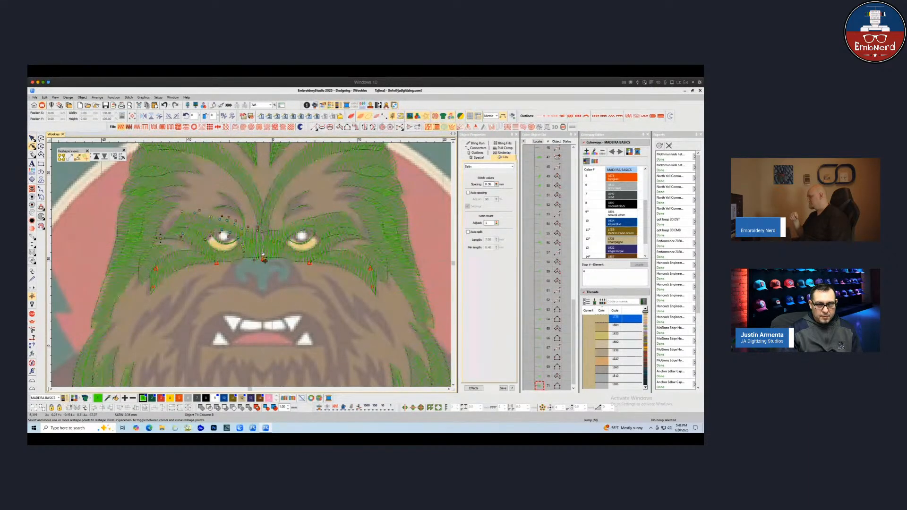
key("Escape")
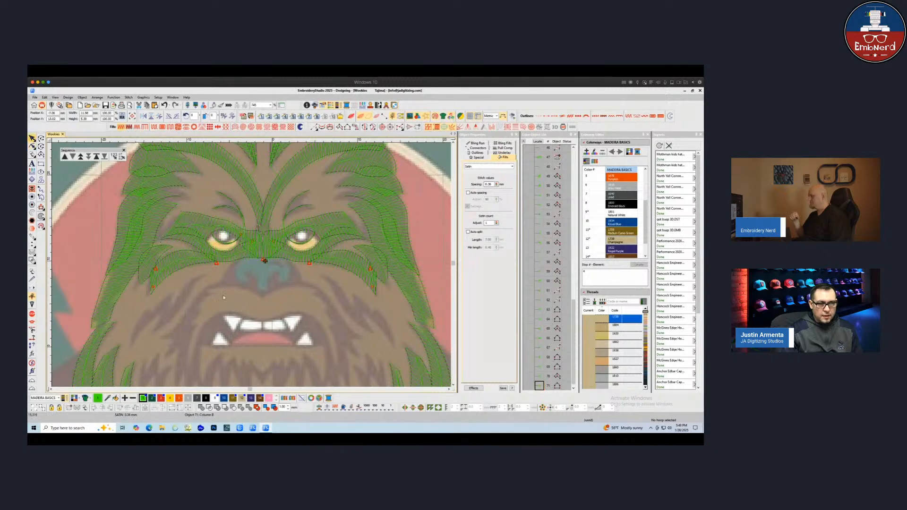
Digitize a short satin fur strand running from the left brow down beside the nose
left_click(340, 128)
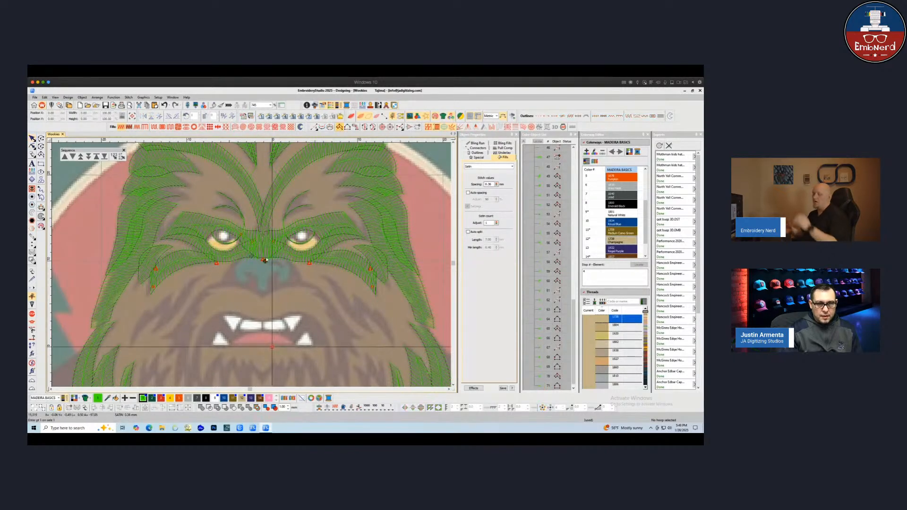
left_click(242, 257)
left_click(252, 256)
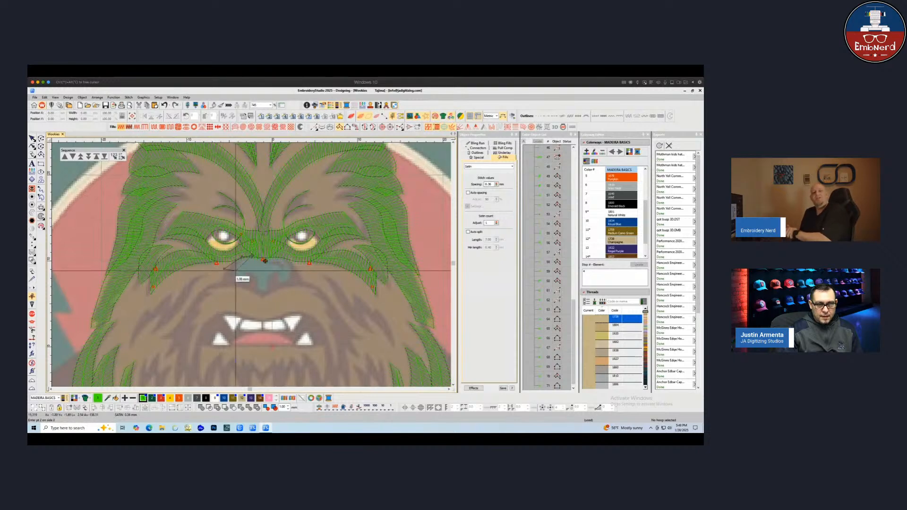
left_click(222, 282)
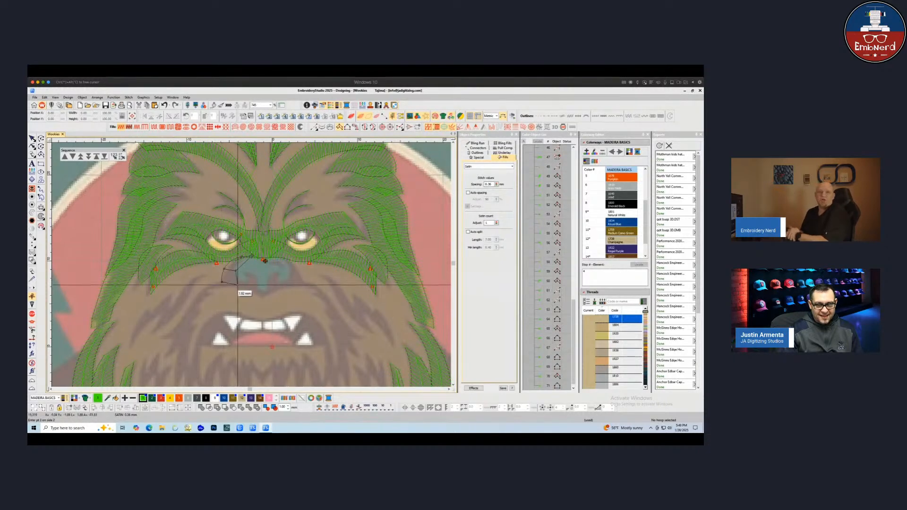
left_click(239, 285)
key("Return")
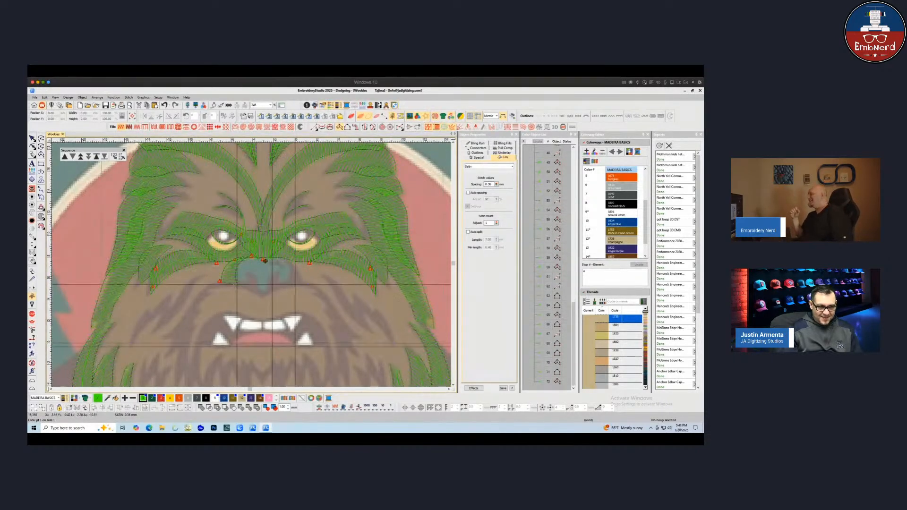
Digitize another fur strand reaching from beside the nose down toward the left cheek
scroll(265, 261, "up", 1)
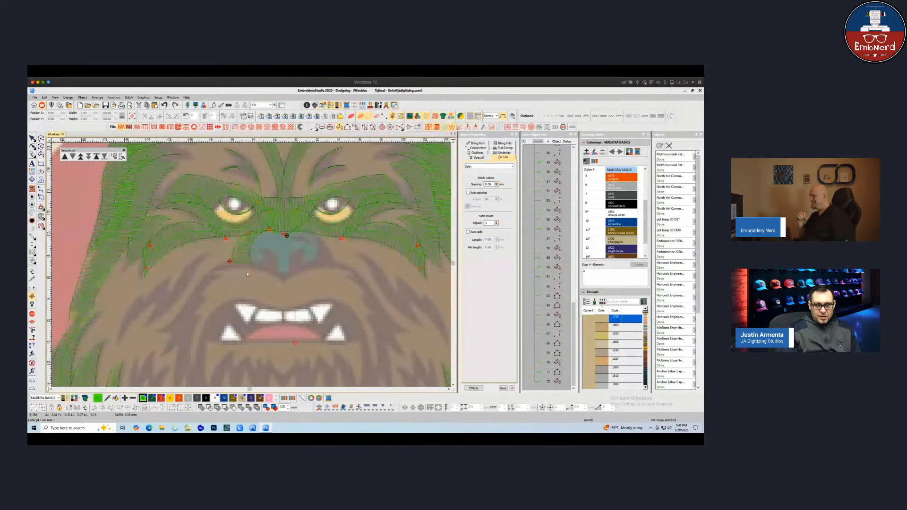
left_click(255, 255)
scroll(269, 281, "down", 5)
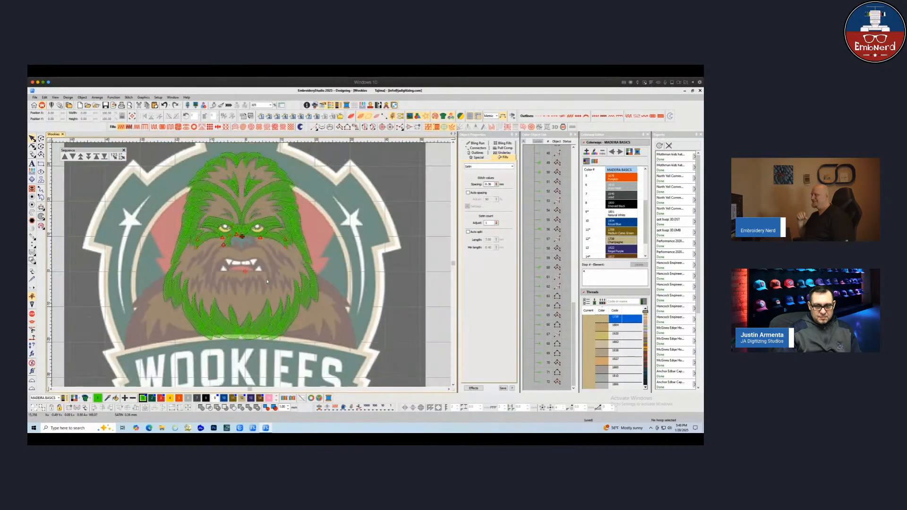
scroll(242, 283, "up", 3)
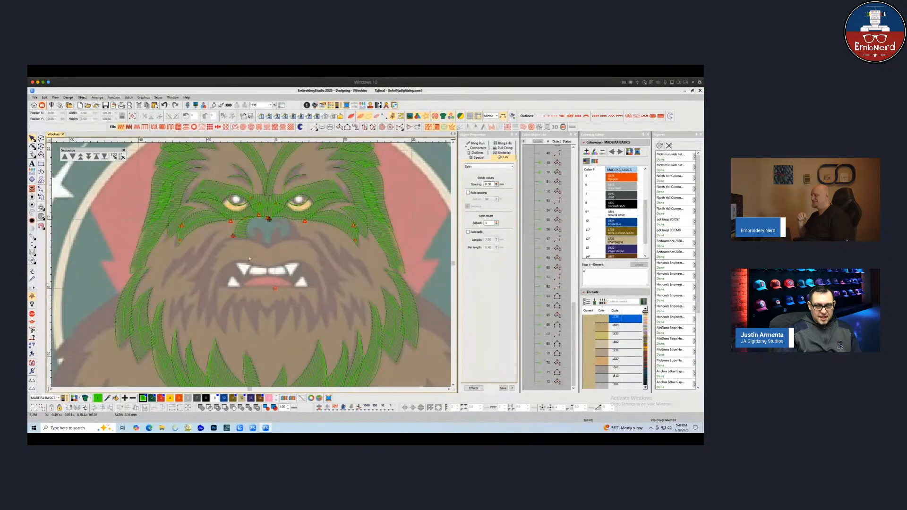
scroll(250, 257, "up", 1)
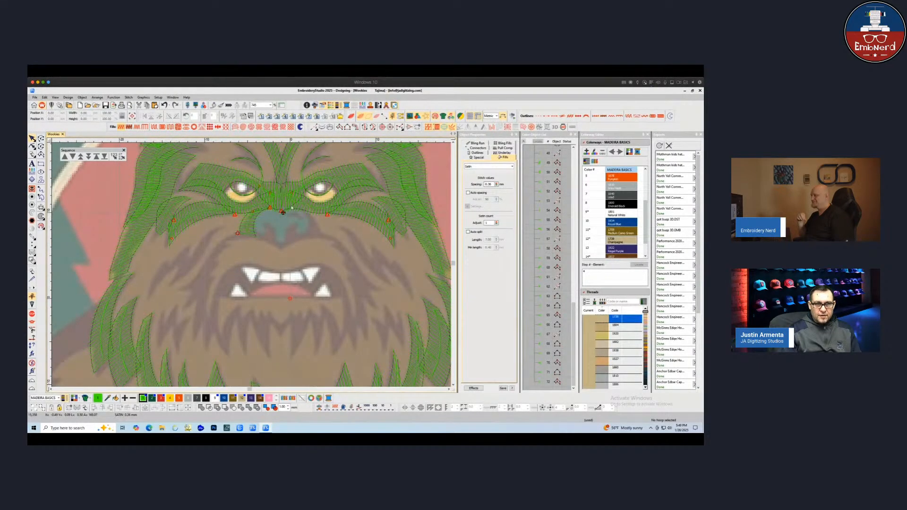
left_click(237, 233)
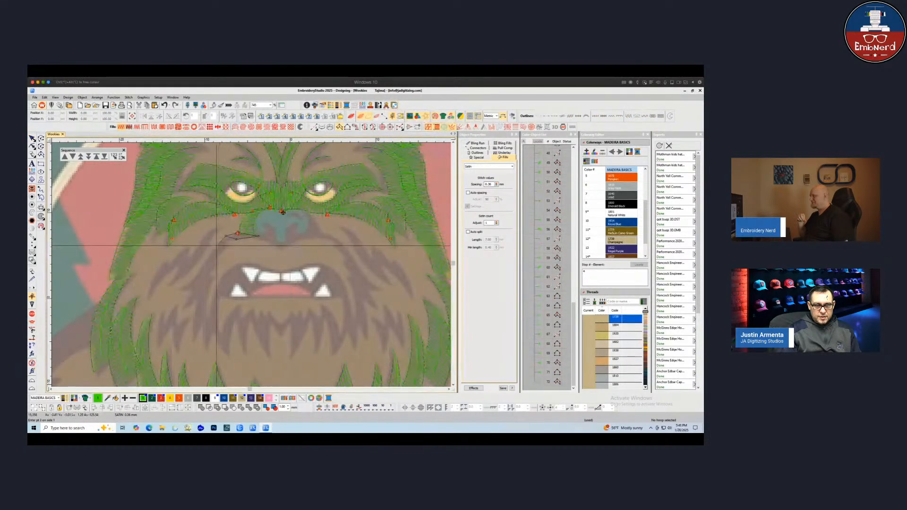
left_click(217, 245)
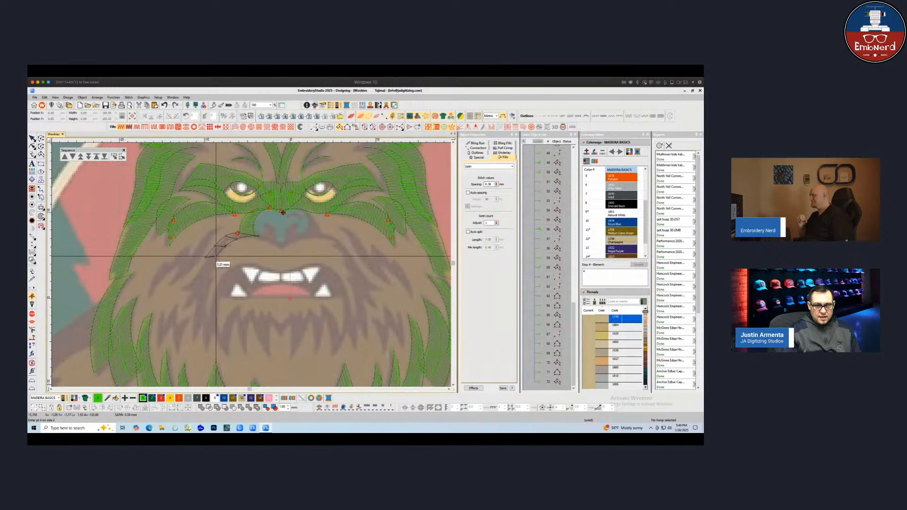
left_click(200, 262)
key("Return")
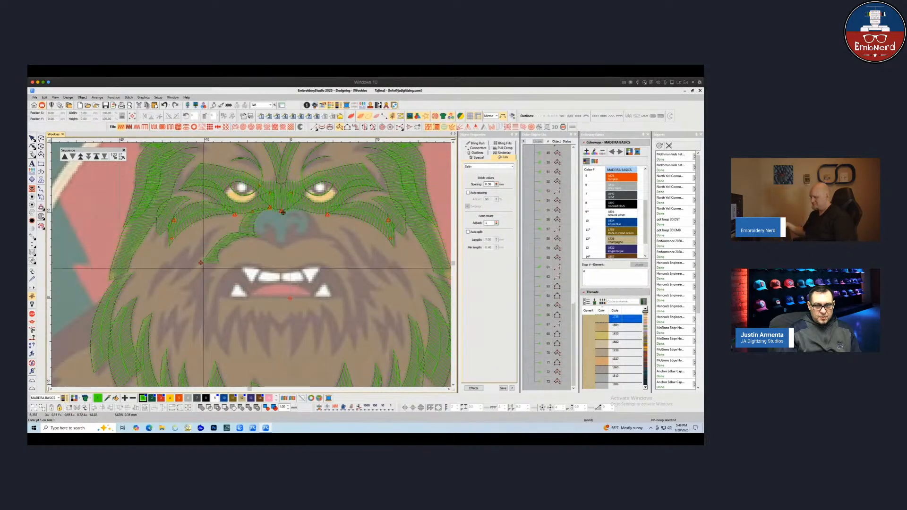
key("Escape")
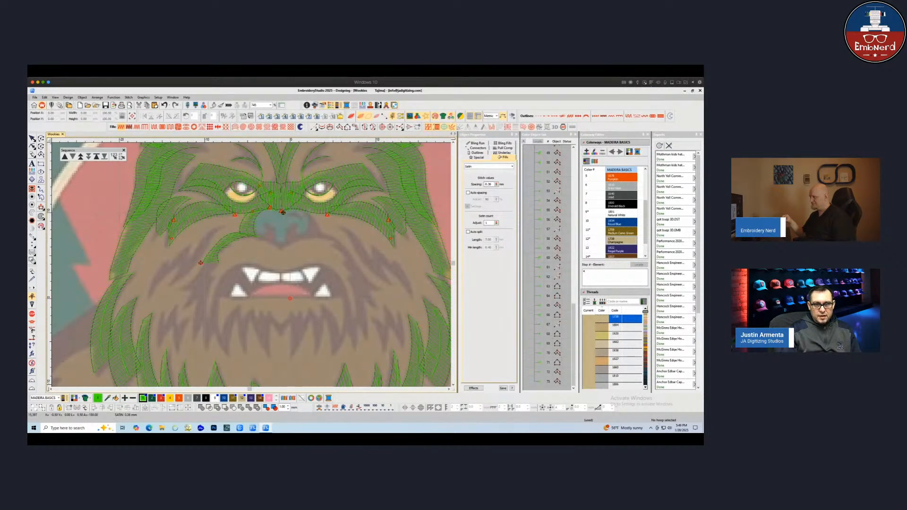
Digitize a short curved fur strand lower on the left cheek
left_click(340, 128)
left_click(200, 262)
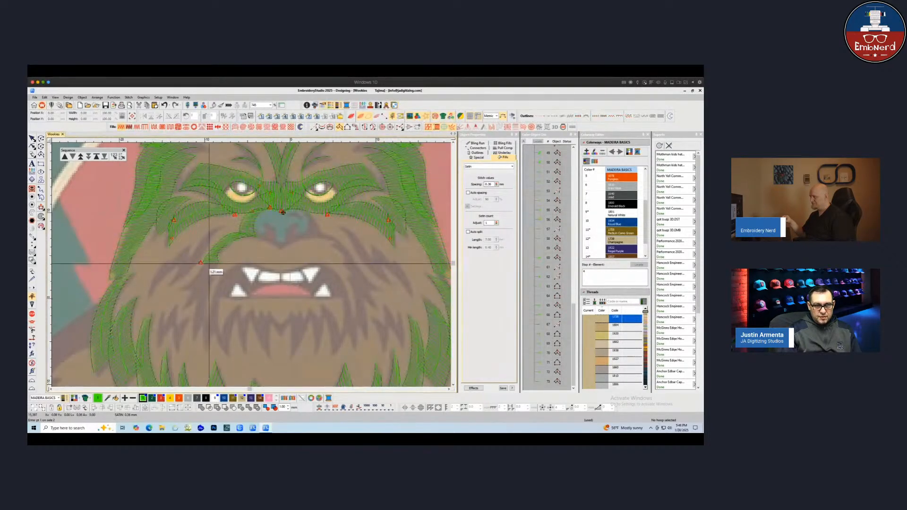
right_click(193, 277)
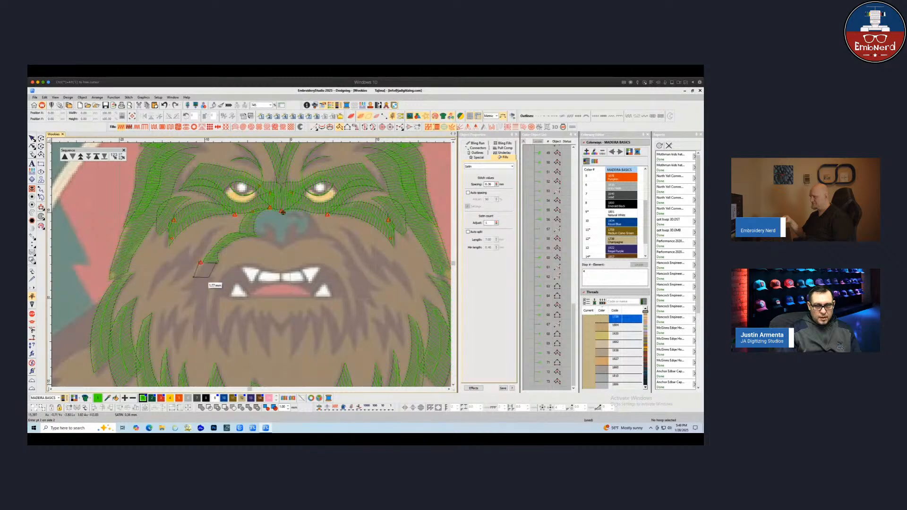
right_click(206, 277)
right_click(178, 290)
right_click(193, 288)
key("Return")
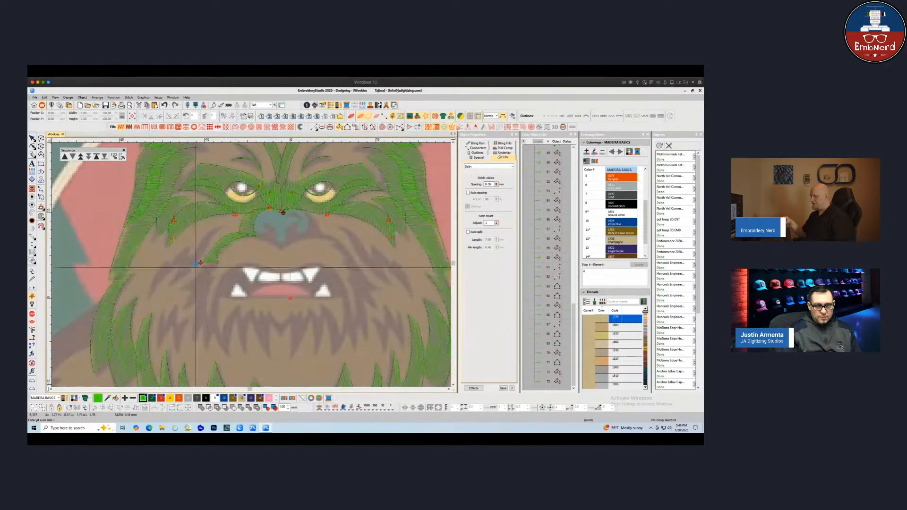
Digitize a longer curved fur strand from under the left eye down across the cheek
left_click(173, 275)
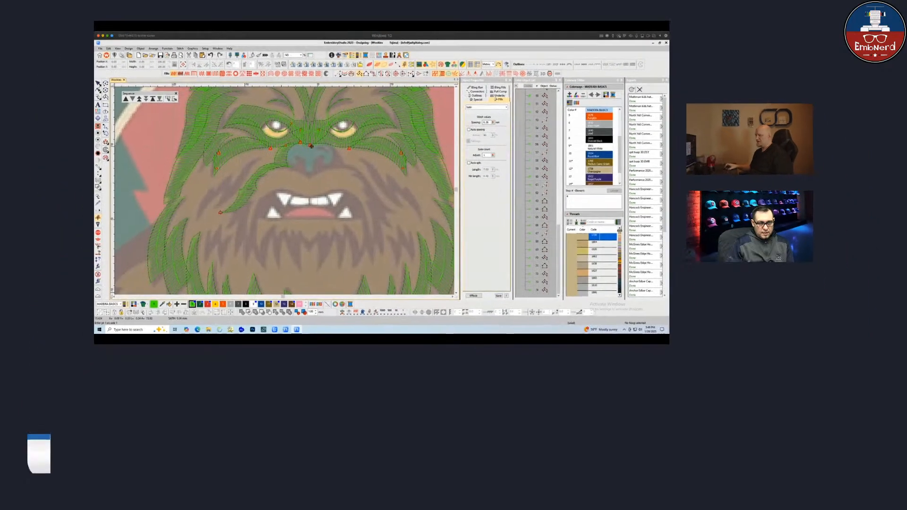
right_click(239, 176)
right_click(248, 175)
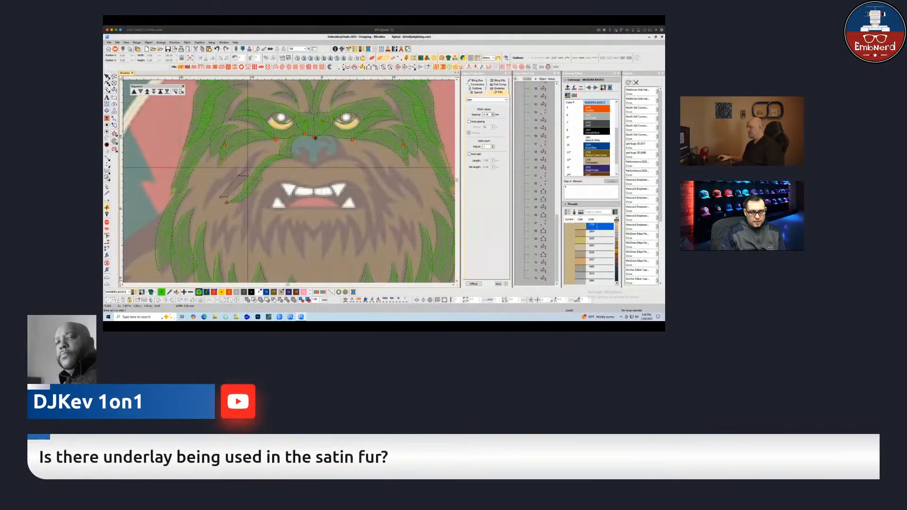
right_click(250, 157)
right_click(257, 157)
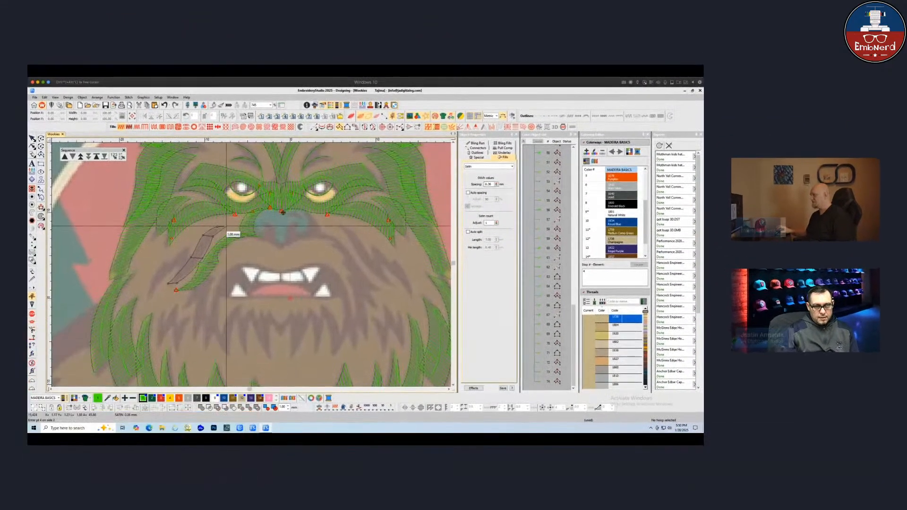
key("Return")
Digitize a jagged zigzag fur strand along the left cheek edge and finish the tool
left_click(187, 247)
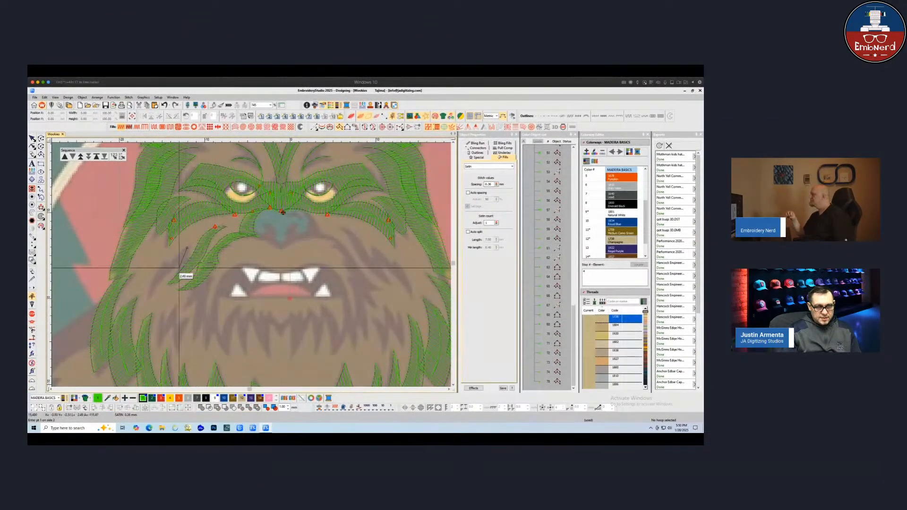
left_click(184, 268)
left_click(180, 252)
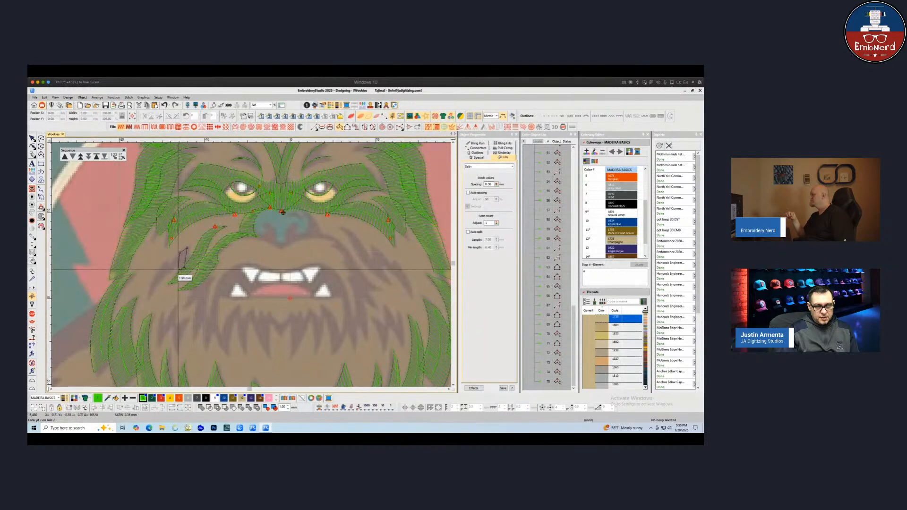
left_click(177, 268)
left_click(171, 259)
left_click(172, 270)
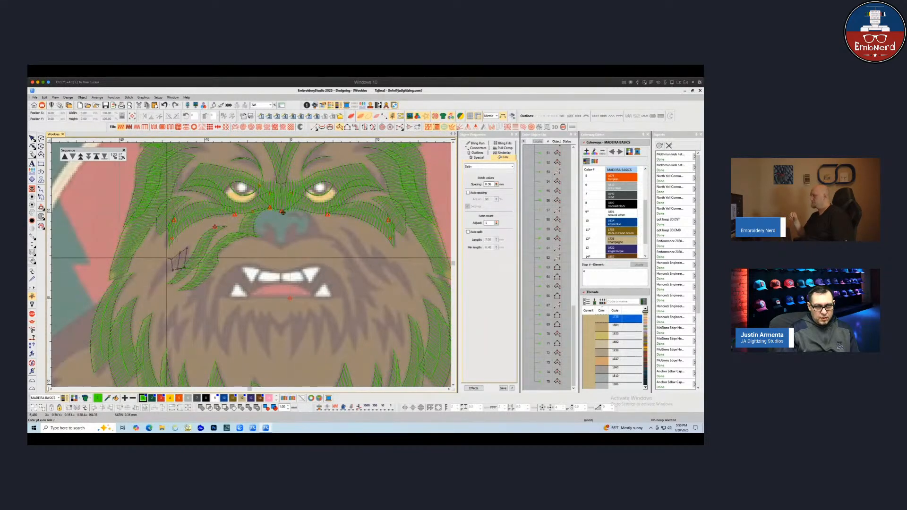
left_click(167, 256)
left_click(167, 273)
left_click(162, 268)
left_click(162, 281)
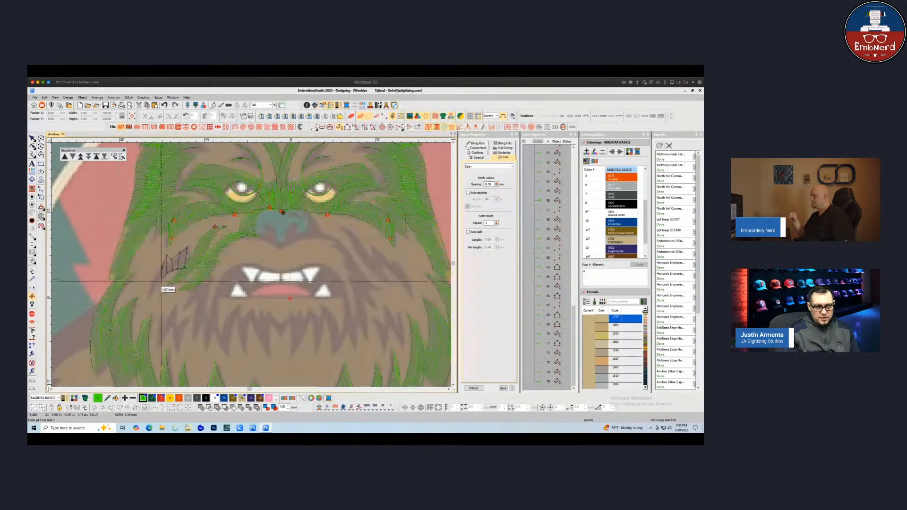
left_click(152, 287)
left_click(151, 294)
key("Return")
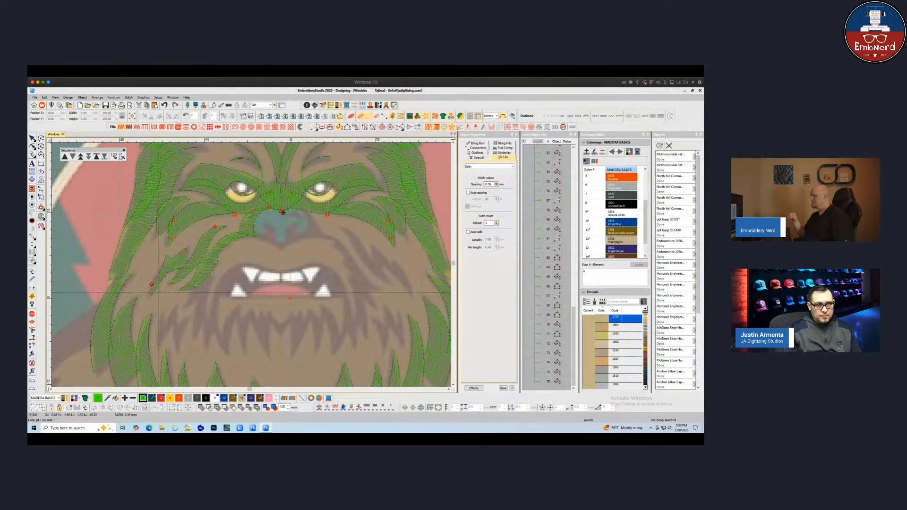
key("Escape")
Select the new cheek strands and review them within the whole design
left_click(32, 138)
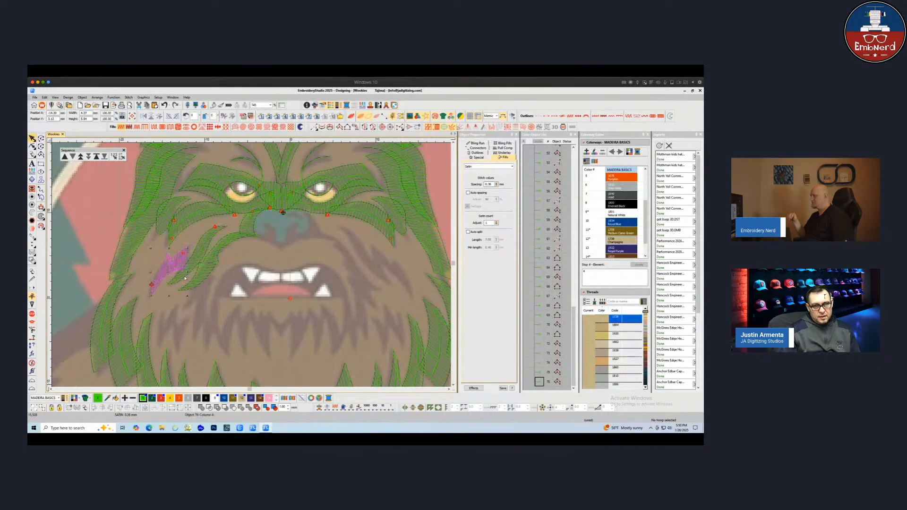
scroll(208, 265, "down", 5)
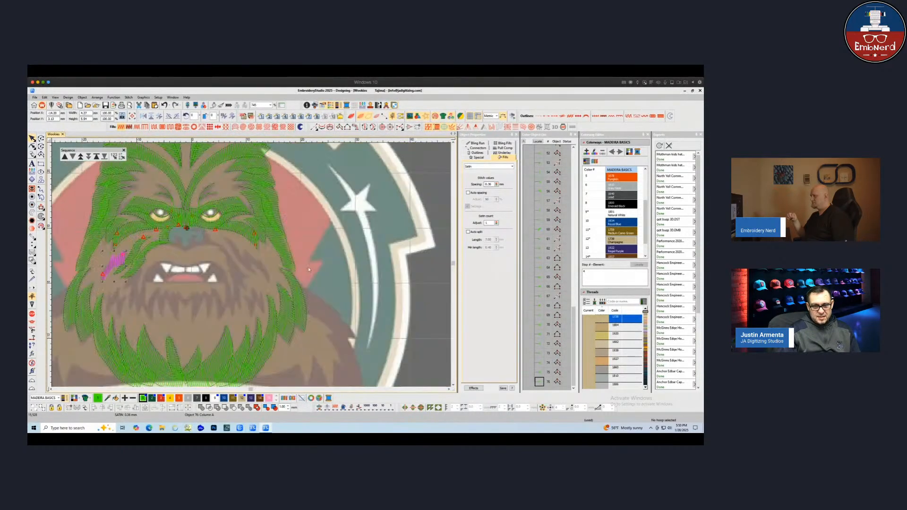
left_click(208, 264)
key("d")
key("d")
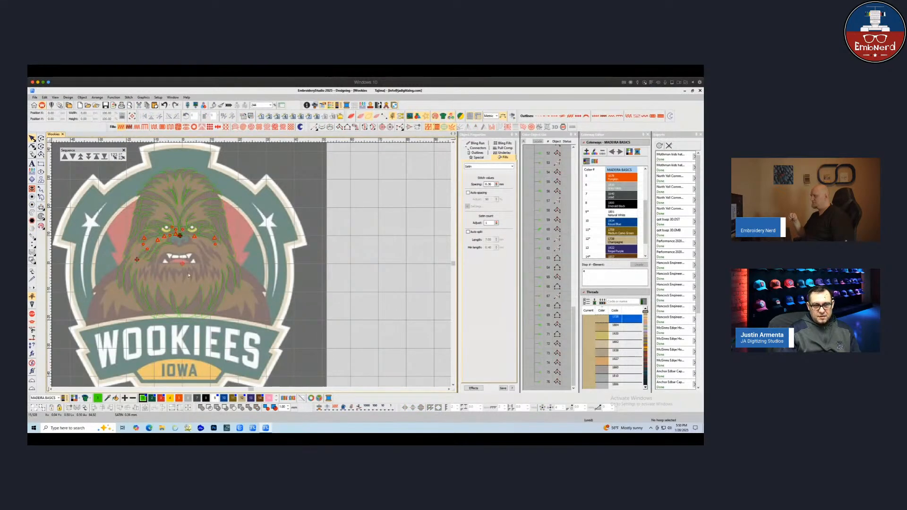
scroll(188, 275, "up", 1)
left_click_drag(217, 273, 234, 270)
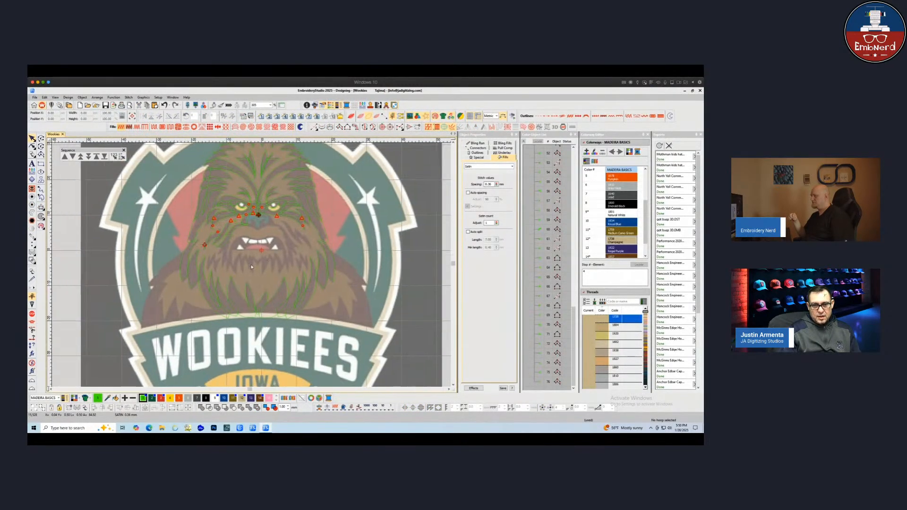
scroll(251, 267, "up", 2)
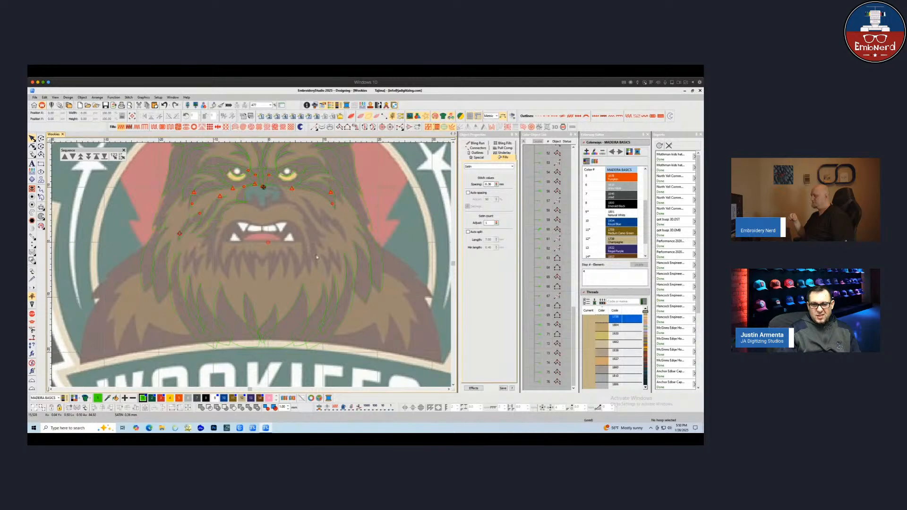
scroll(240, 259, "up", 2)
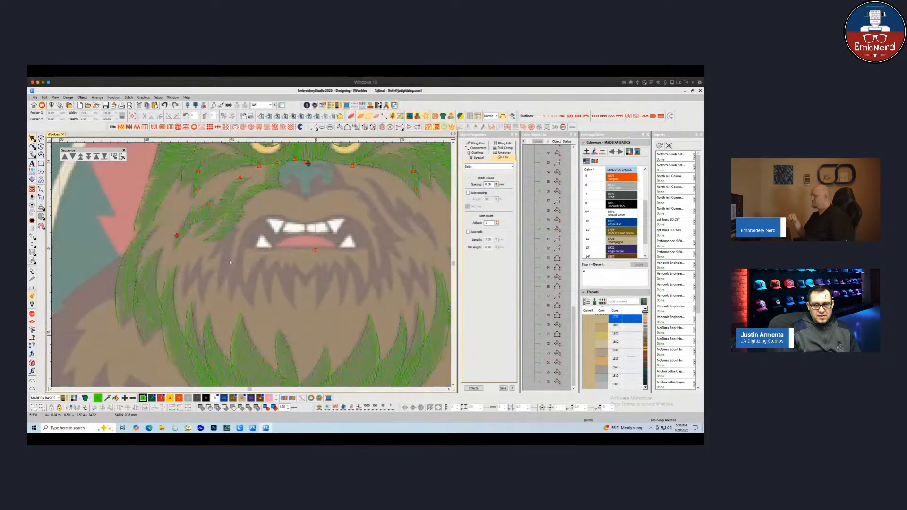
Reshape the upper left cheek fur strand by nudging one of its outline points slightly up
left_click(199, 222)
key("h")
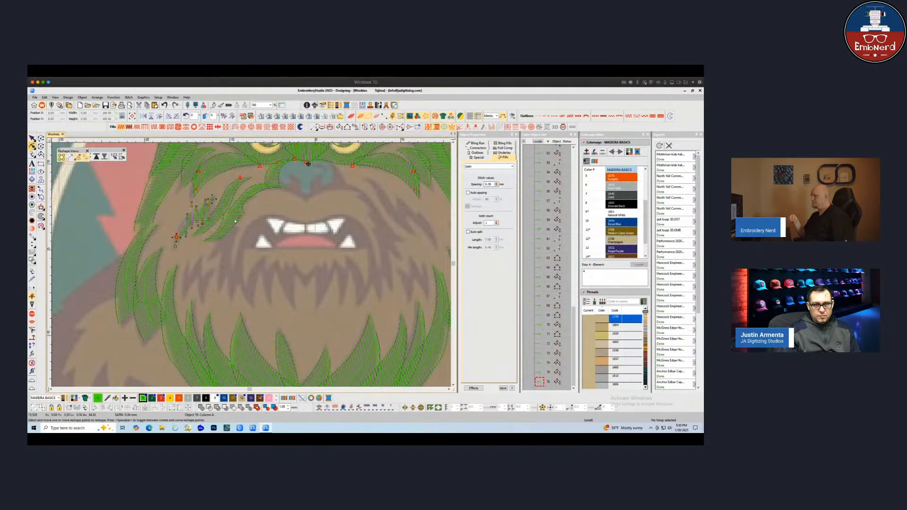
left_click_drag(196, 206, 198, 204)
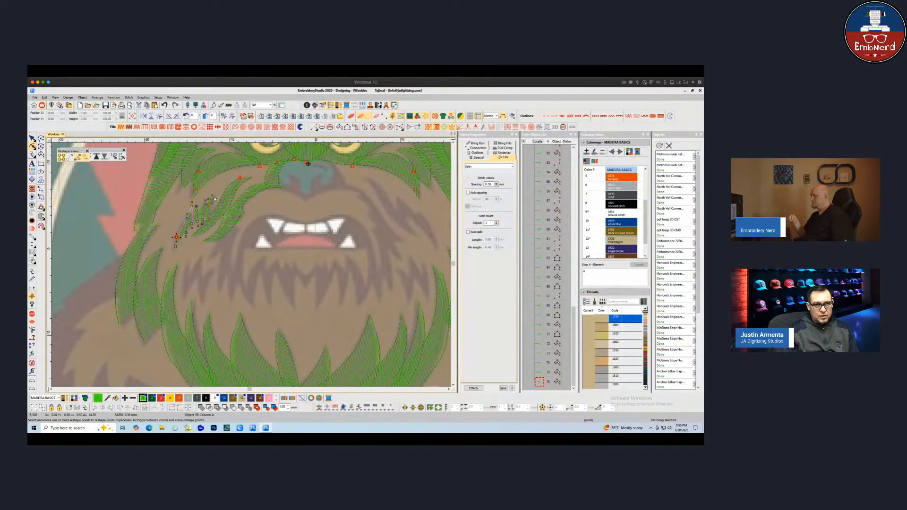
key("Escape")
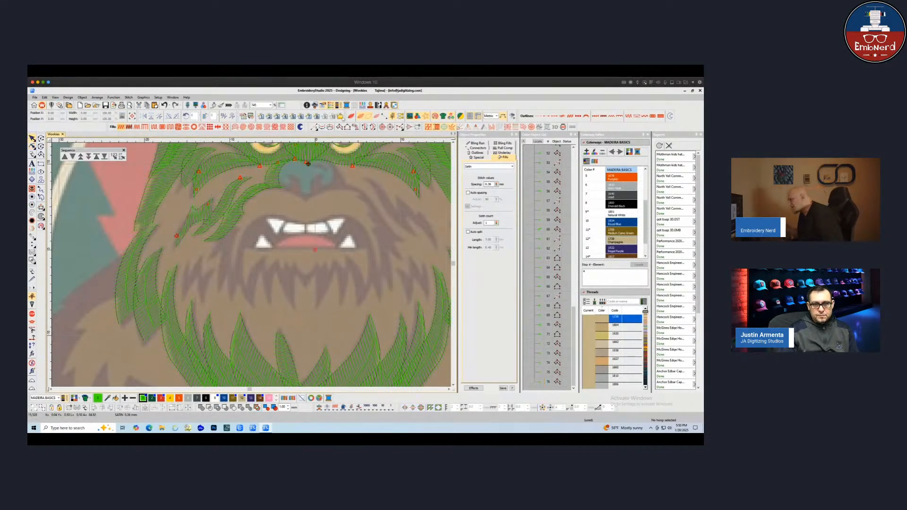
Digitize a small fur strand on the left cheek beside the upper lip
left_click(339, 127)
left_click(226, 226)
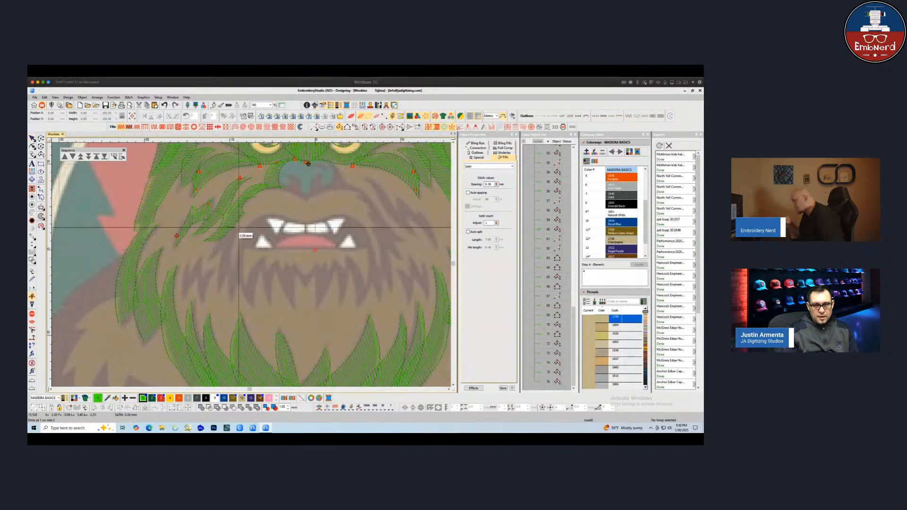
left_click(241, 225)
right_click(215, 246)
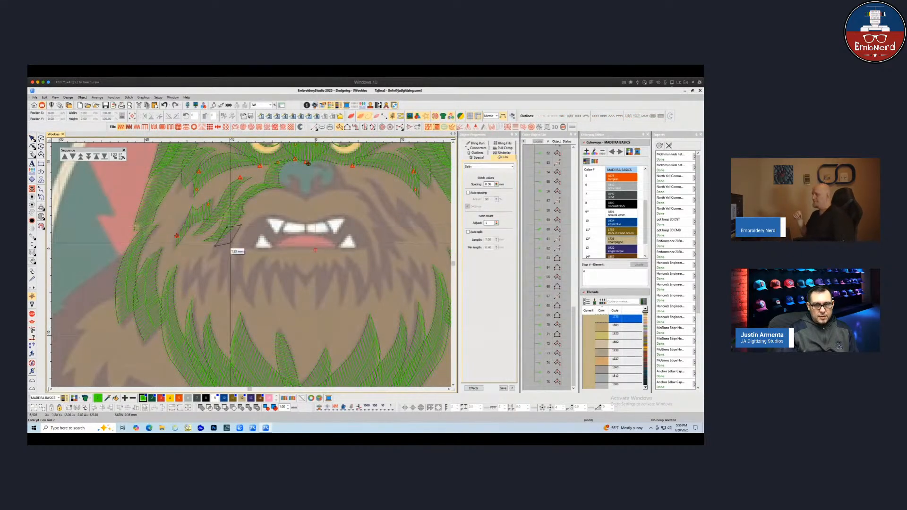
right_click(230, 242)
key("Return")
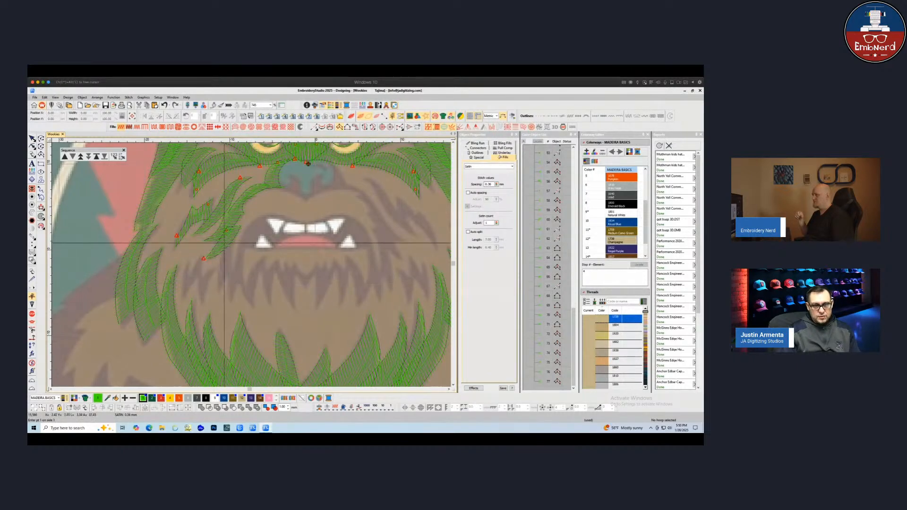
Finish the small fur strand beside the upper lip on the left cheek and exit the tool
left_click(204, 258)
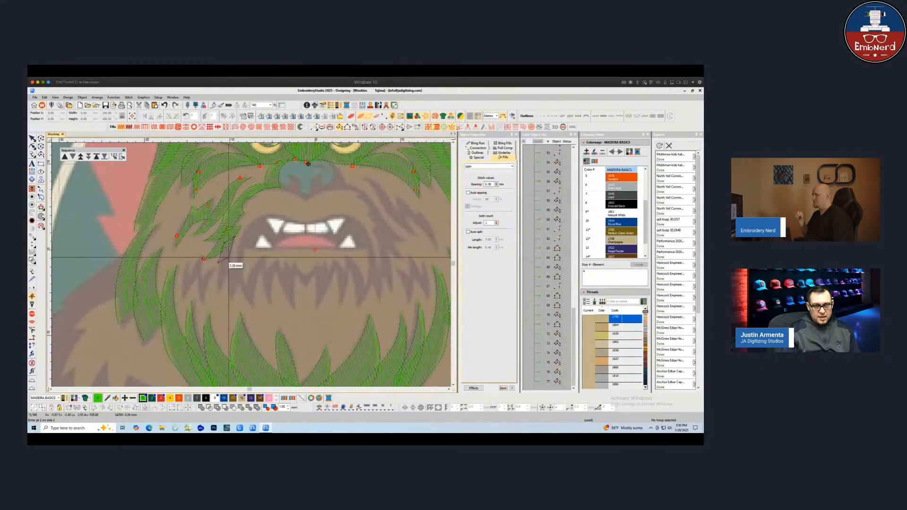
left_click(230, 258)
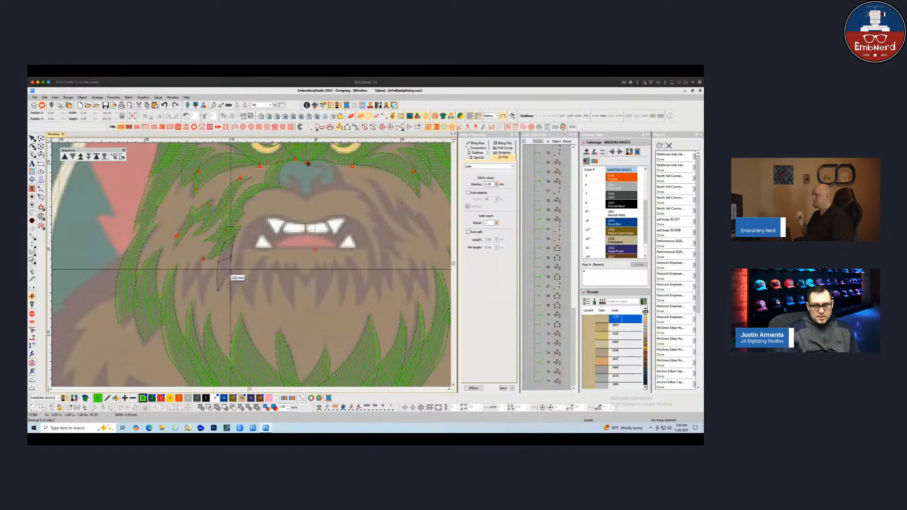
key("Return")
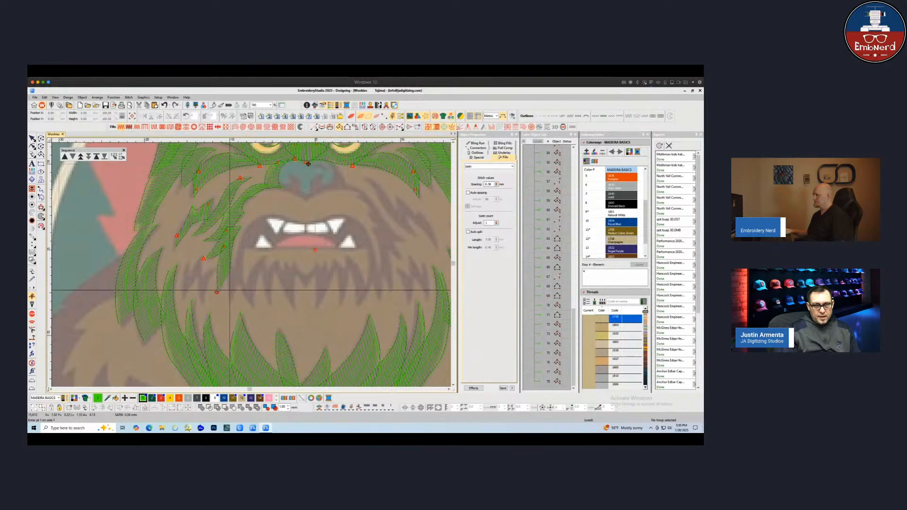
key("Escape")
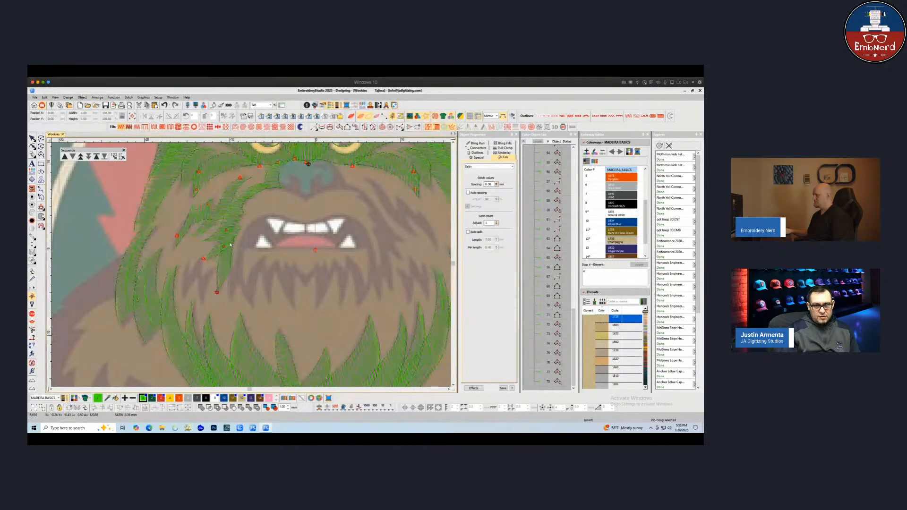
Digitize a jagged run-stitch fur line on the lower left cheek with the outline run tool and finish it
left_click(312, 126)
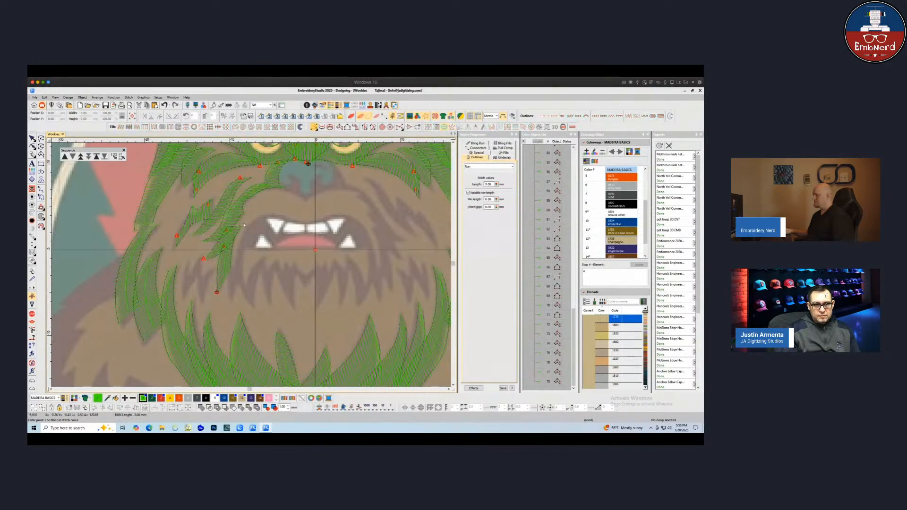
left_click(228, 243)
left_click(224, 265)
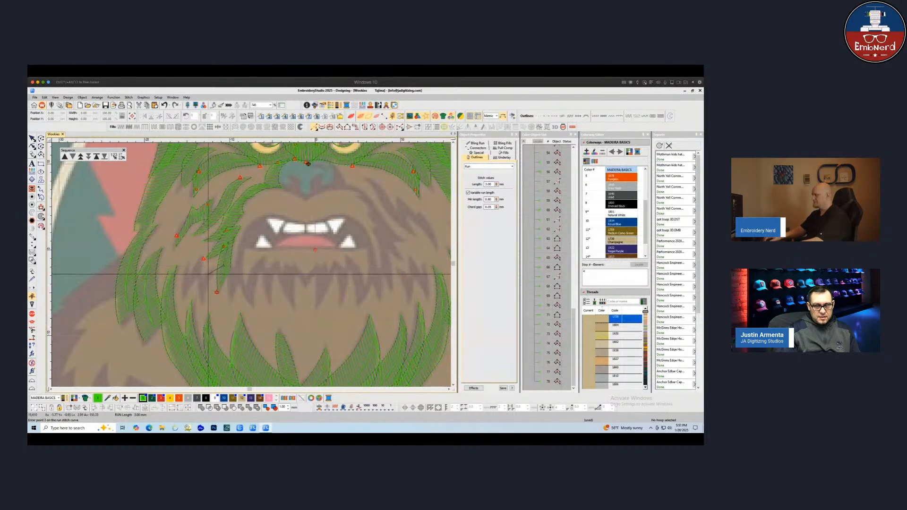
left_click(203, 300)
right_click(197, 278)
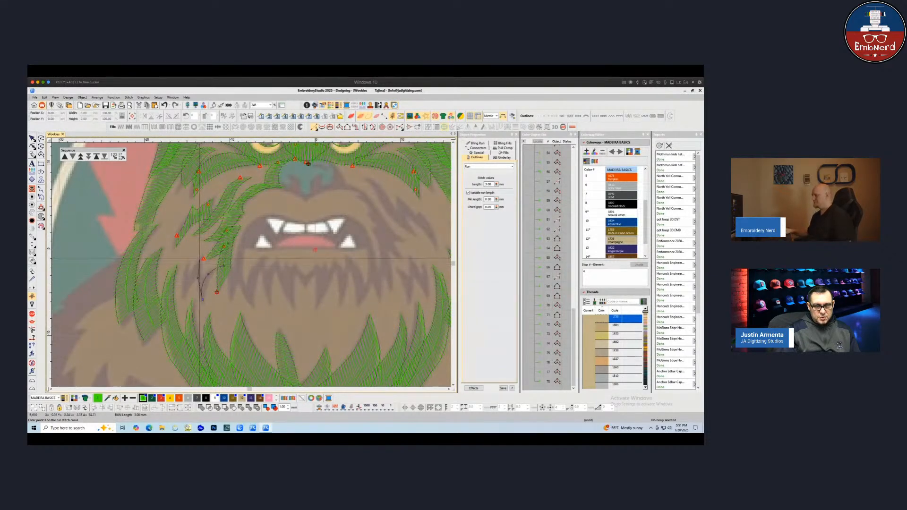
left_click(200, 258)
right_click(191, 277)
left_click(185, 295)
right_click(186, 282)
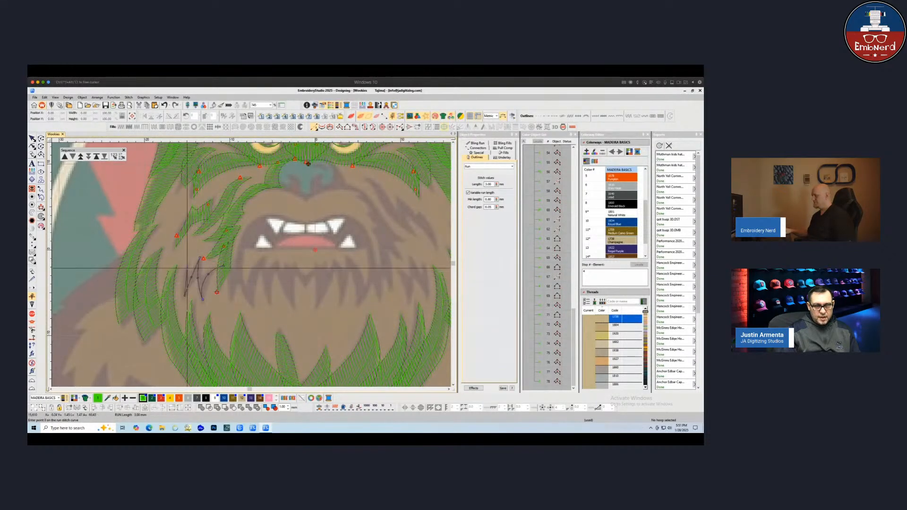
left_click(190, 260)
right_click(186, 278)
left_click(186, 288)
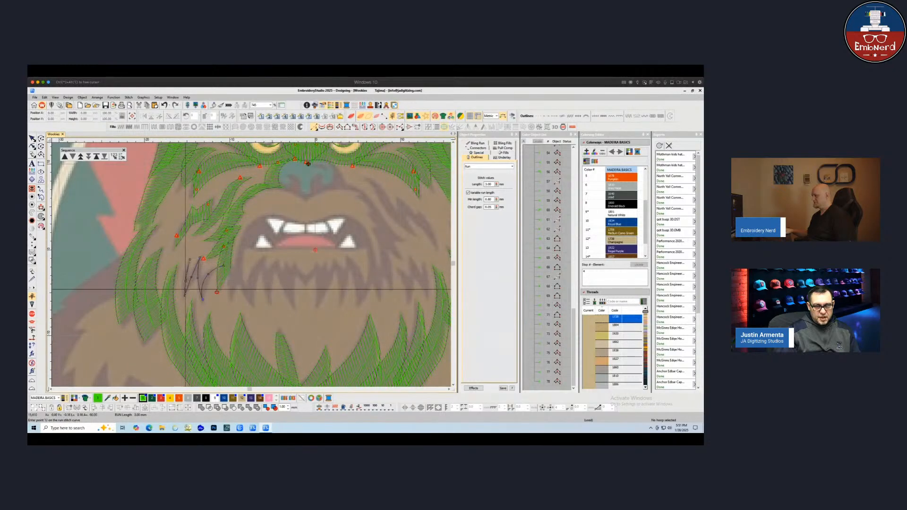
left_click(186, 295)
right_click(191, 277)
left_click(200, 256)
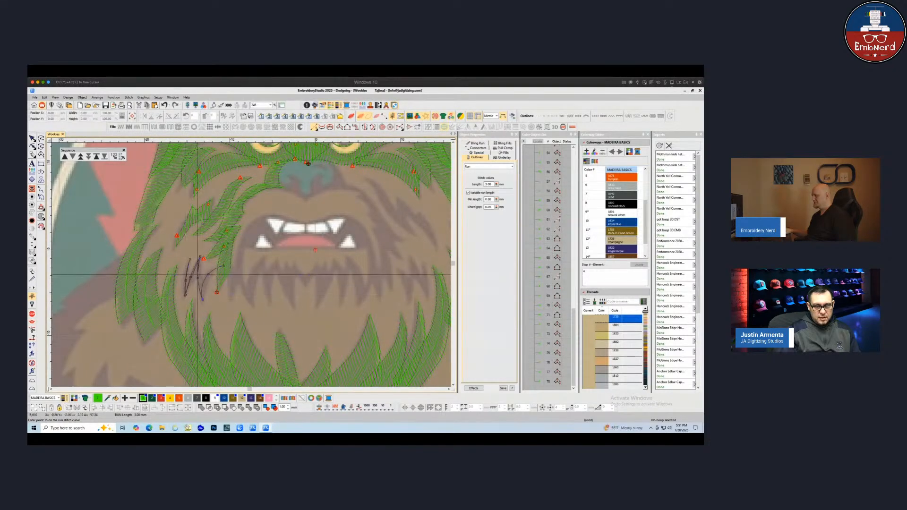
right_click(198, 278)
left_click(202, 299)
right_click(203, 284)
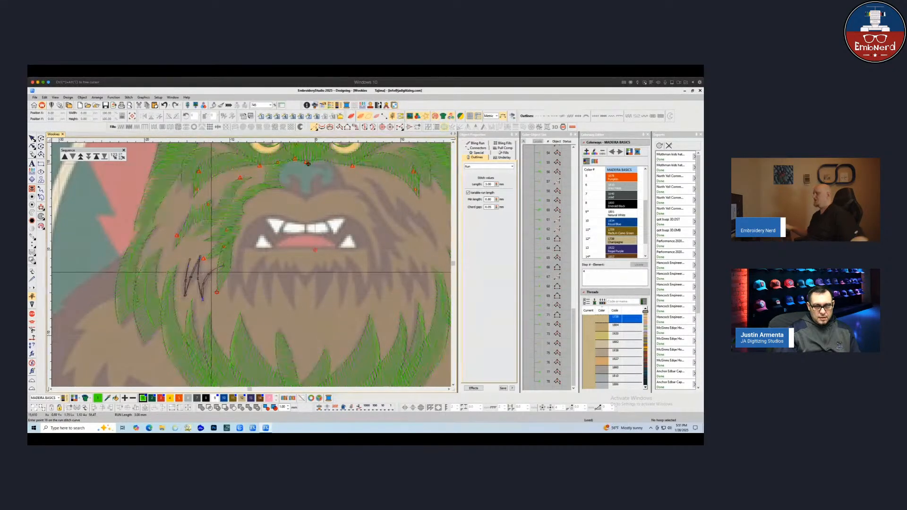
key("Return")
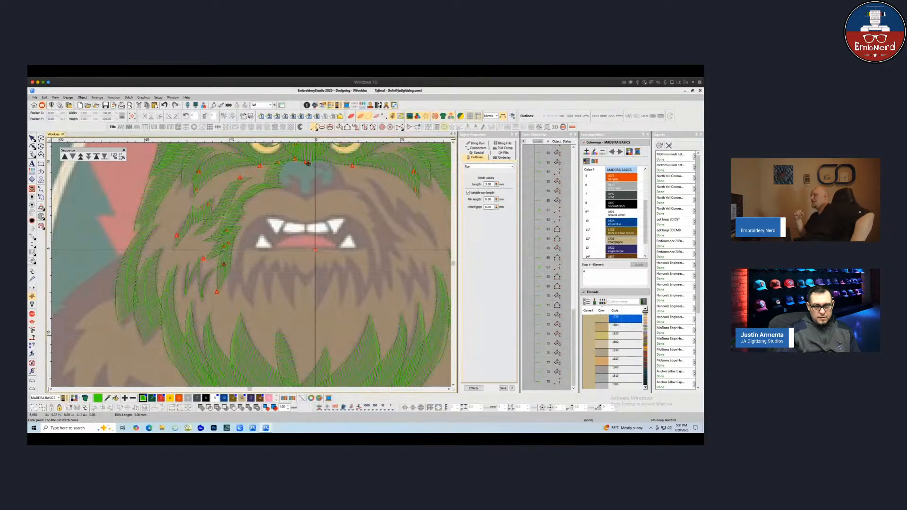
key("Escape")
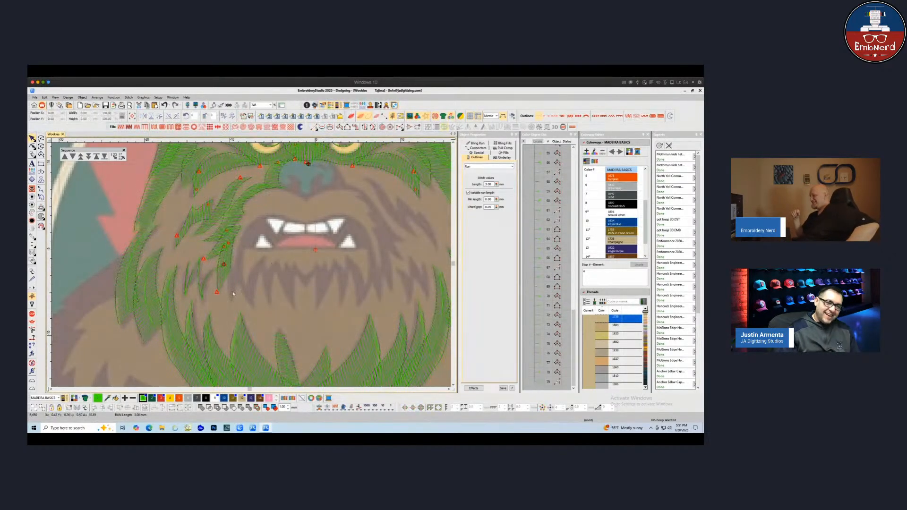
Zoom out to the whole design and preview it with realistic stitch rendering
scroll(233, 294, "down", 6)
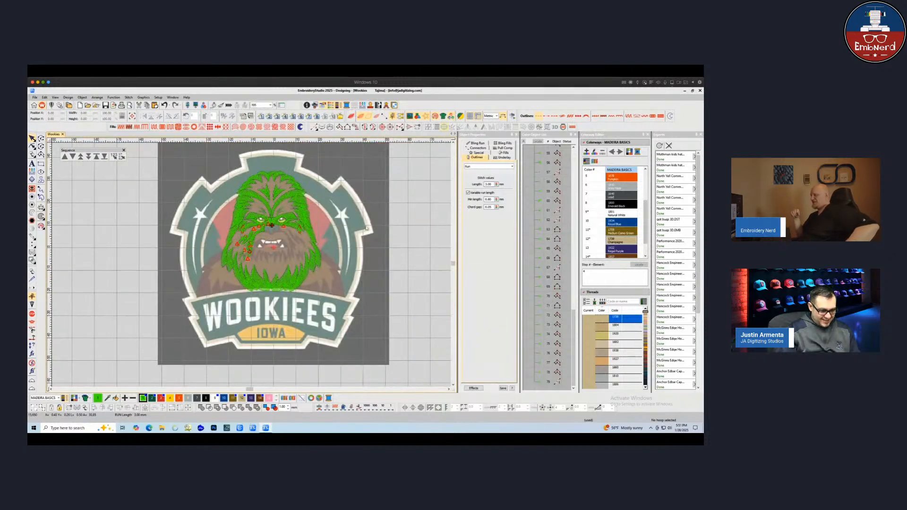
key("t")
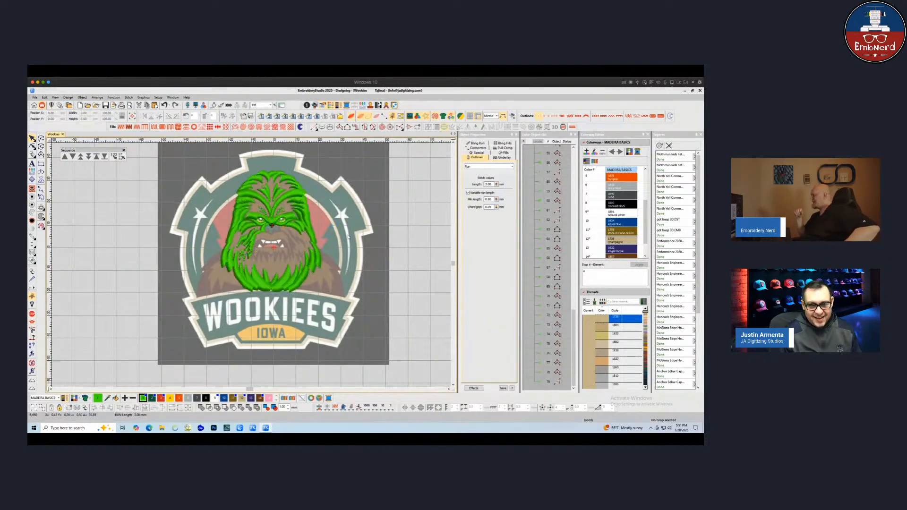